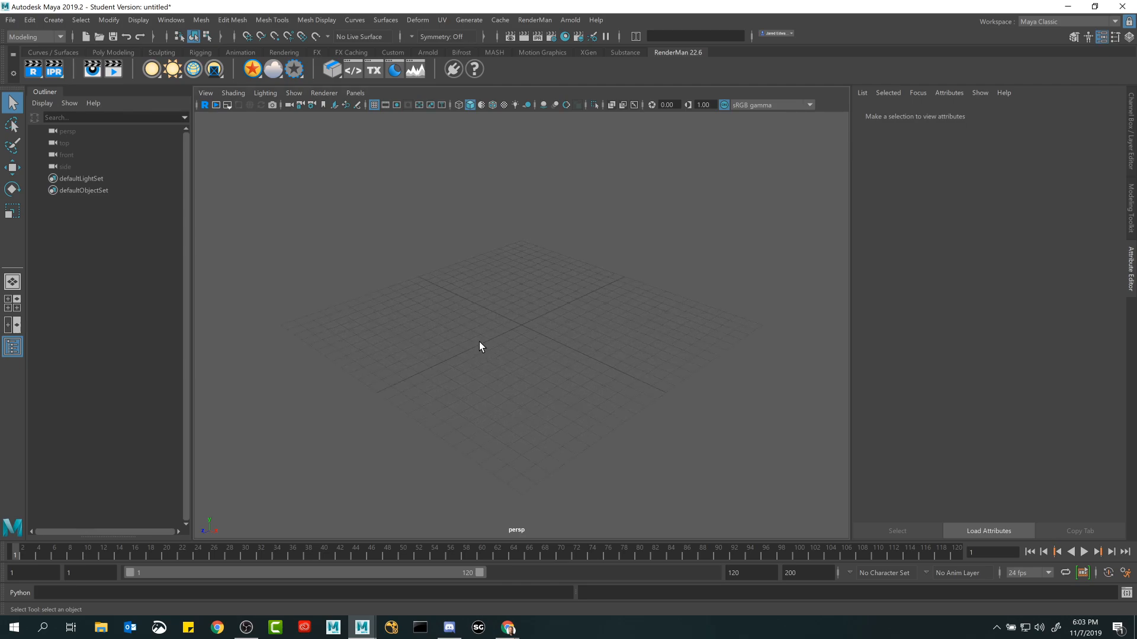
Switch to the Chrome window with the class preview and open the activity 2.1 Understanding Maya Projects under Week 2.
click(508, 628)
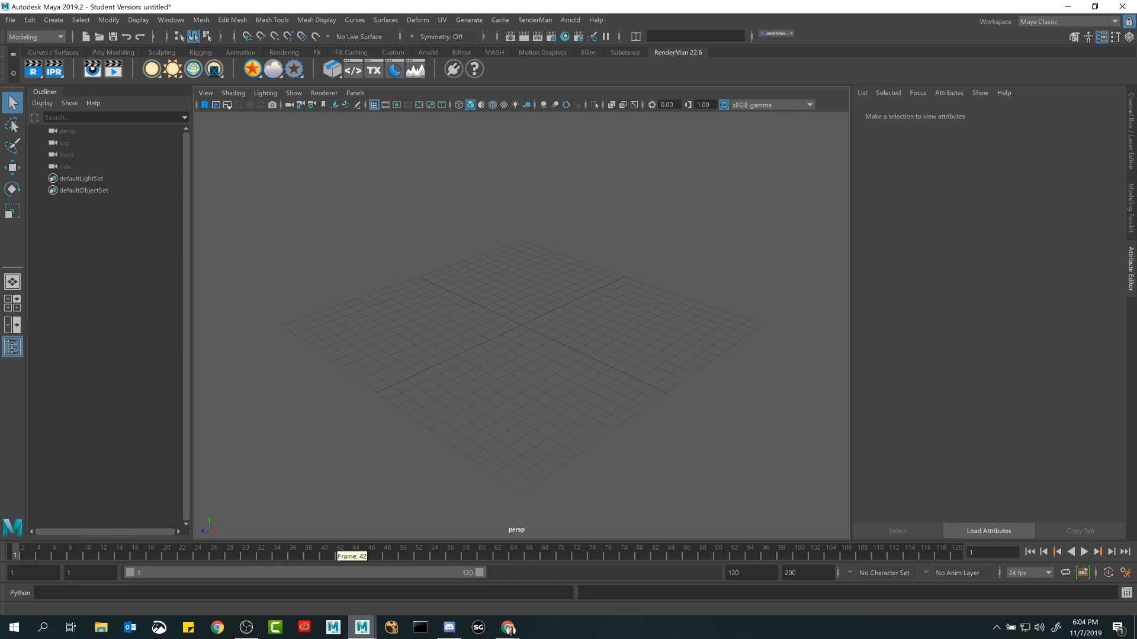
click(508, 629)
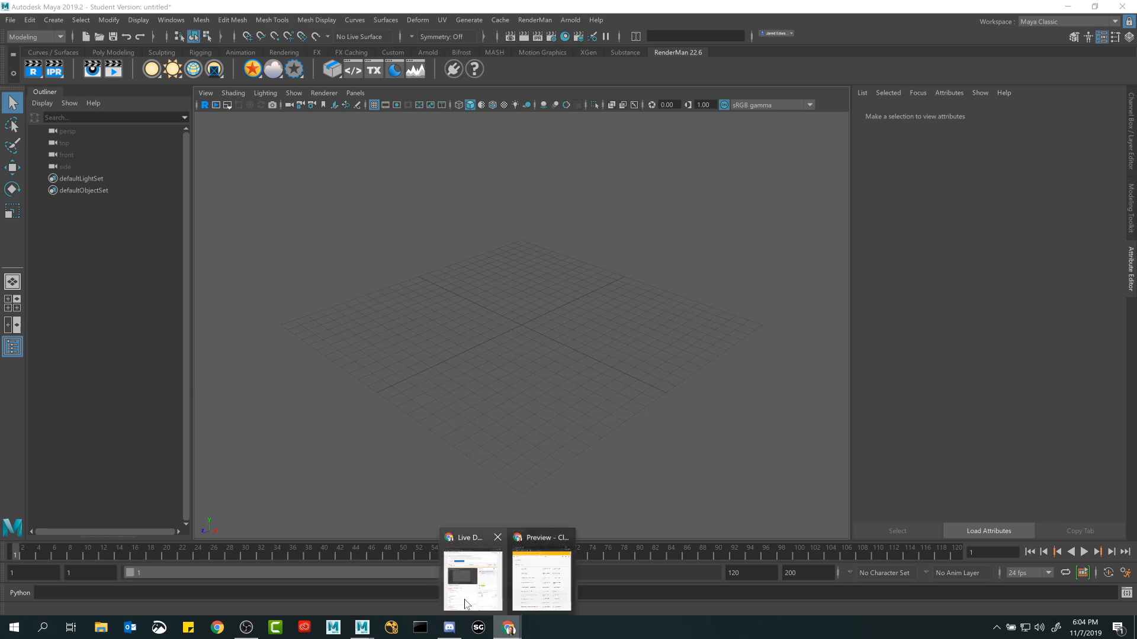
click(541, 608)
drag(649, 199, 638, 140)
double_click(639, 140)
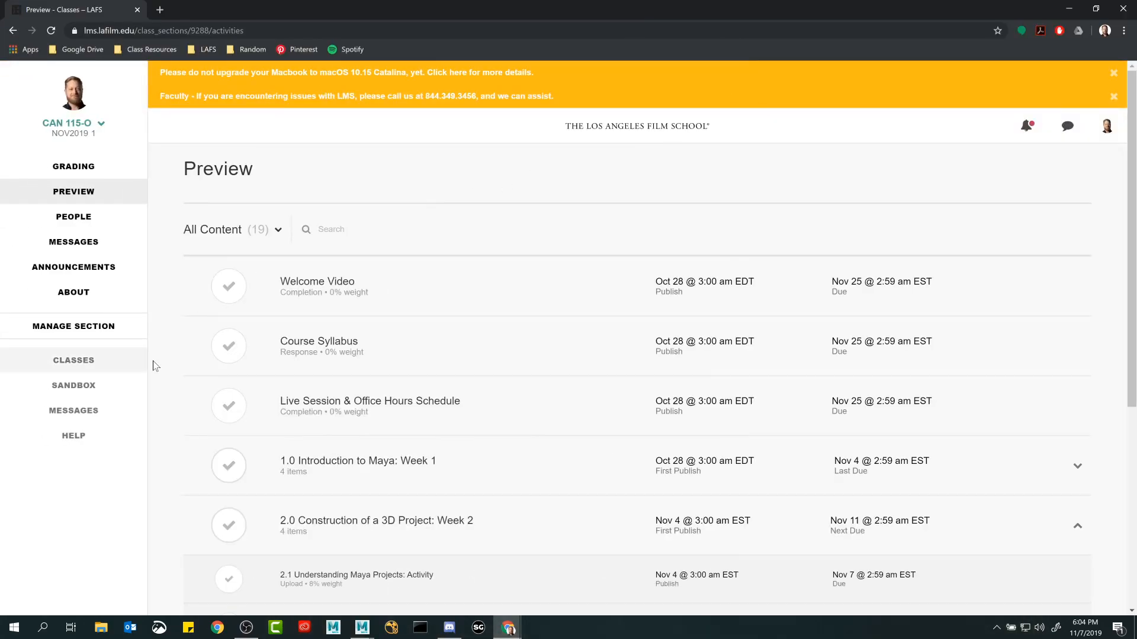
scroll(172, 353, down, 1)
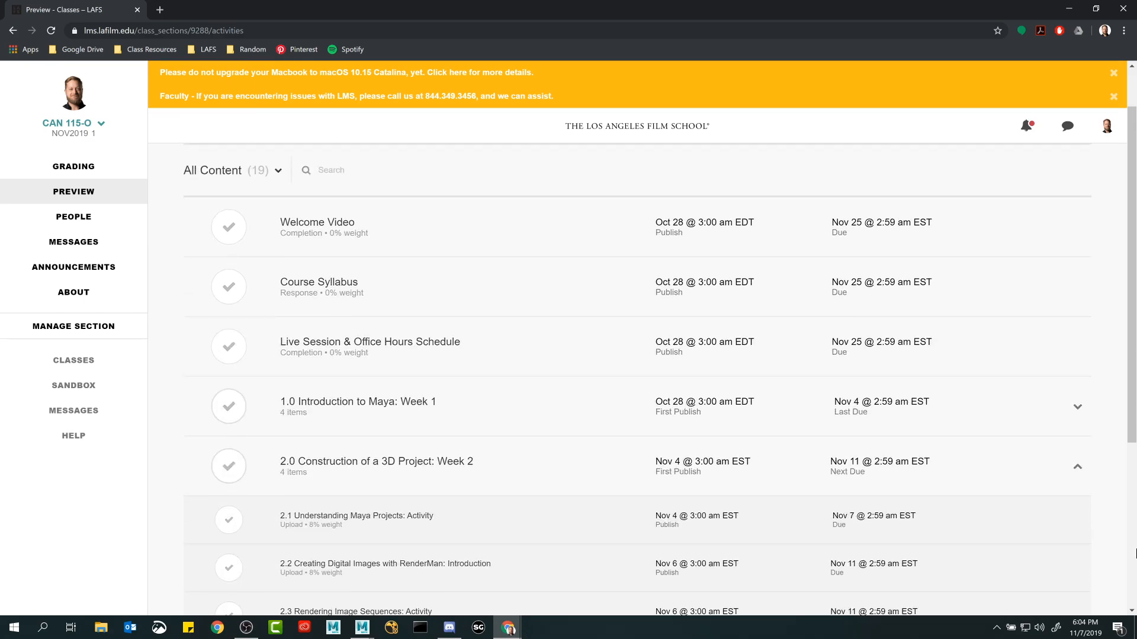
scroll(557, 414, down, 3)
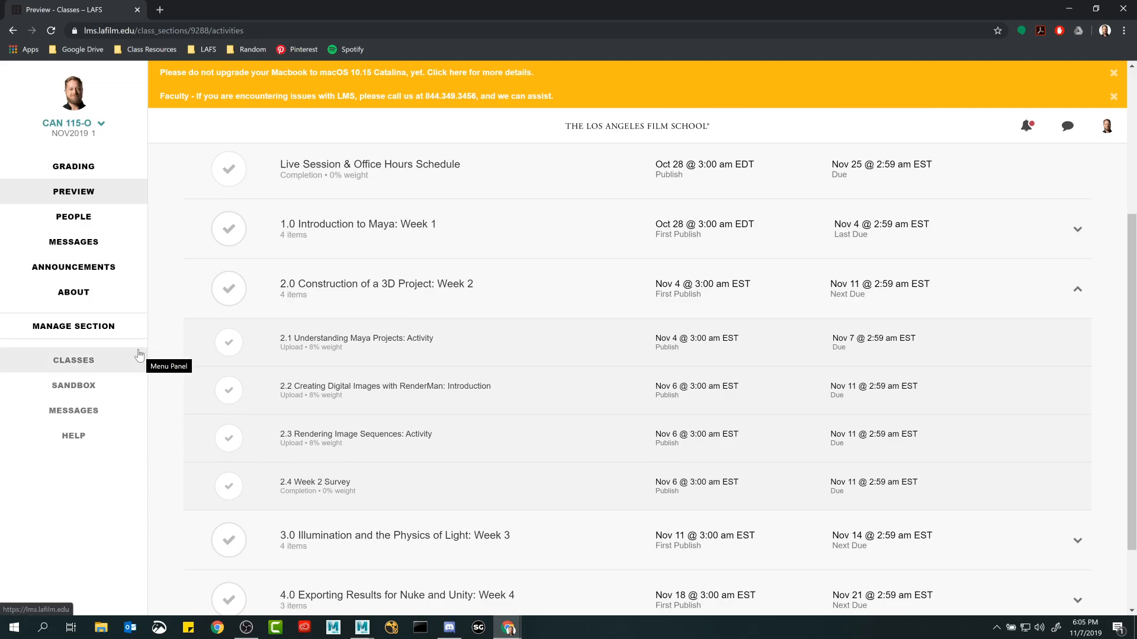
click(342, 342)
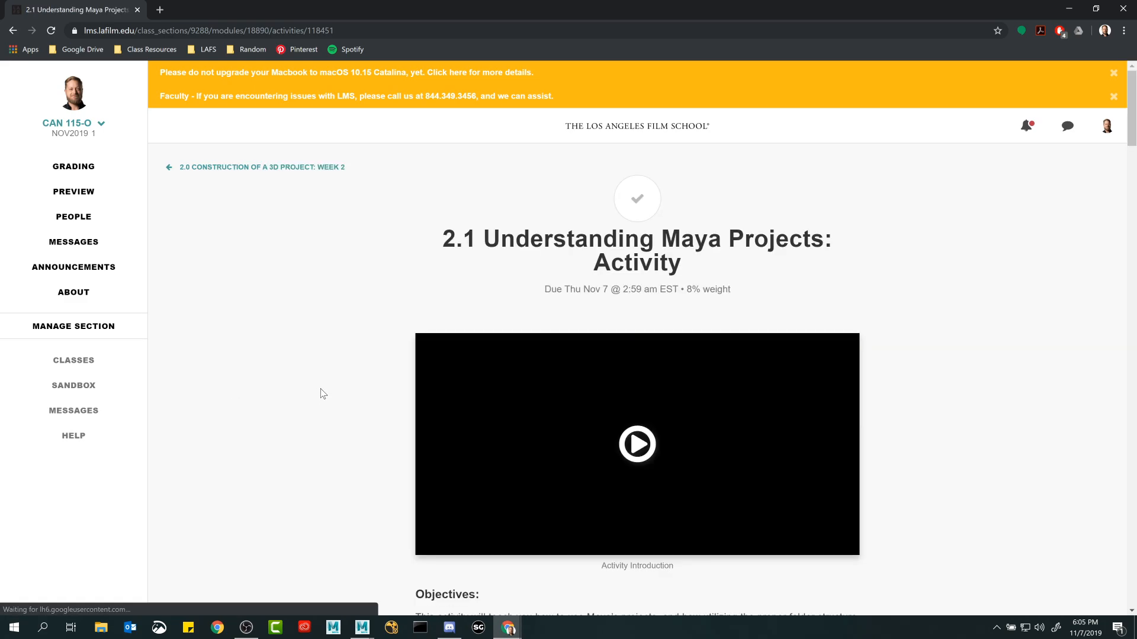
Review the 2.1 activity page's video playlists, Assembling 3D Projects slides and grading rubric.
scroll(317, 395, down, 15)
scroll(318, 395, down, 4)
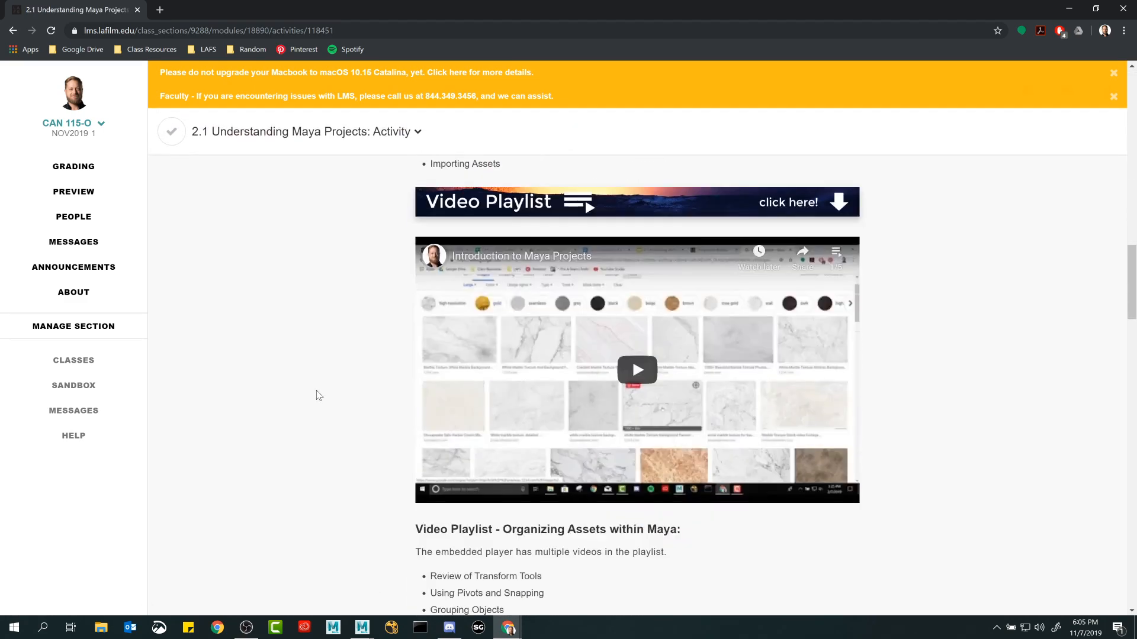
scroll(318, 394, down, 8)
scroll(318, 396, up, 3)
scroll(318, 395, down, 8)
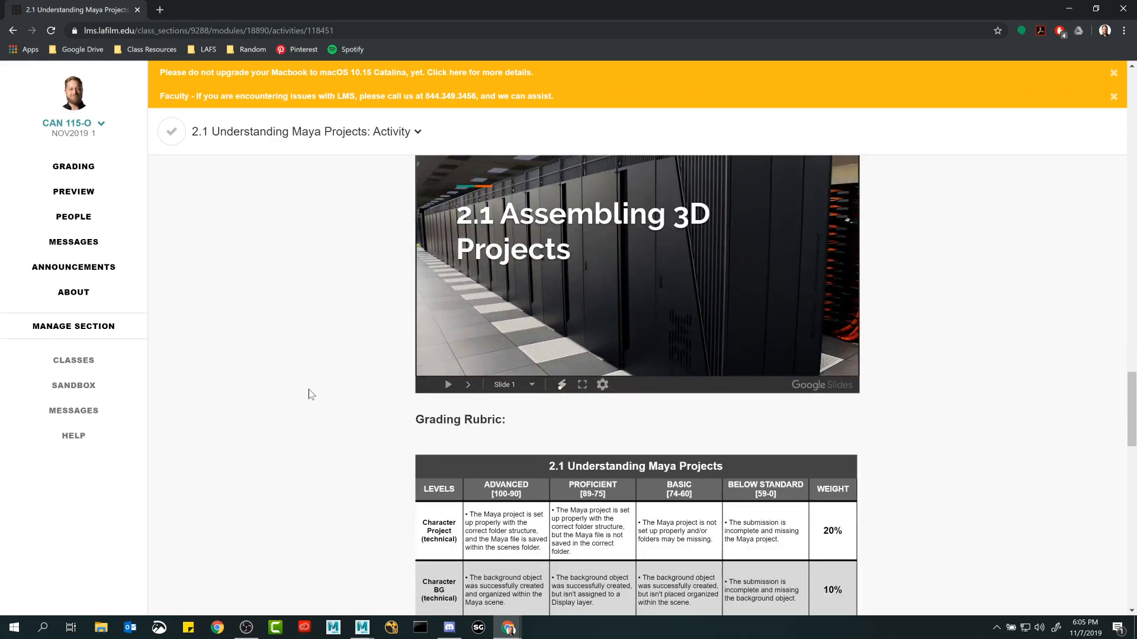
scroll(311, 395, up, 2)
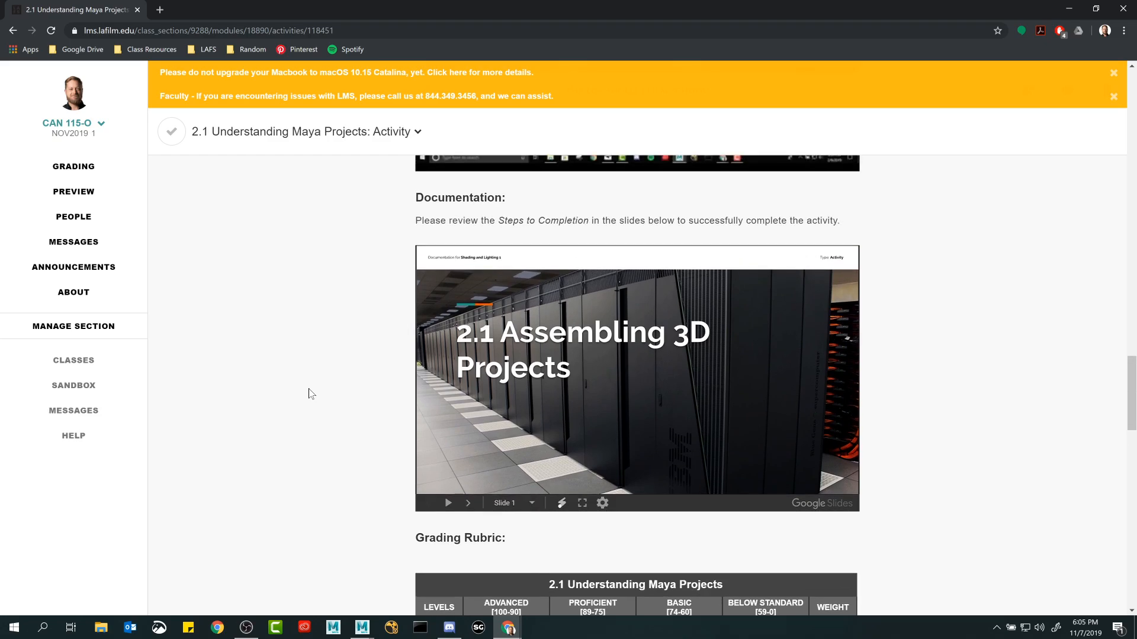
scroll(312, 394, up, 4)
scroll(311, 394, up, 2)
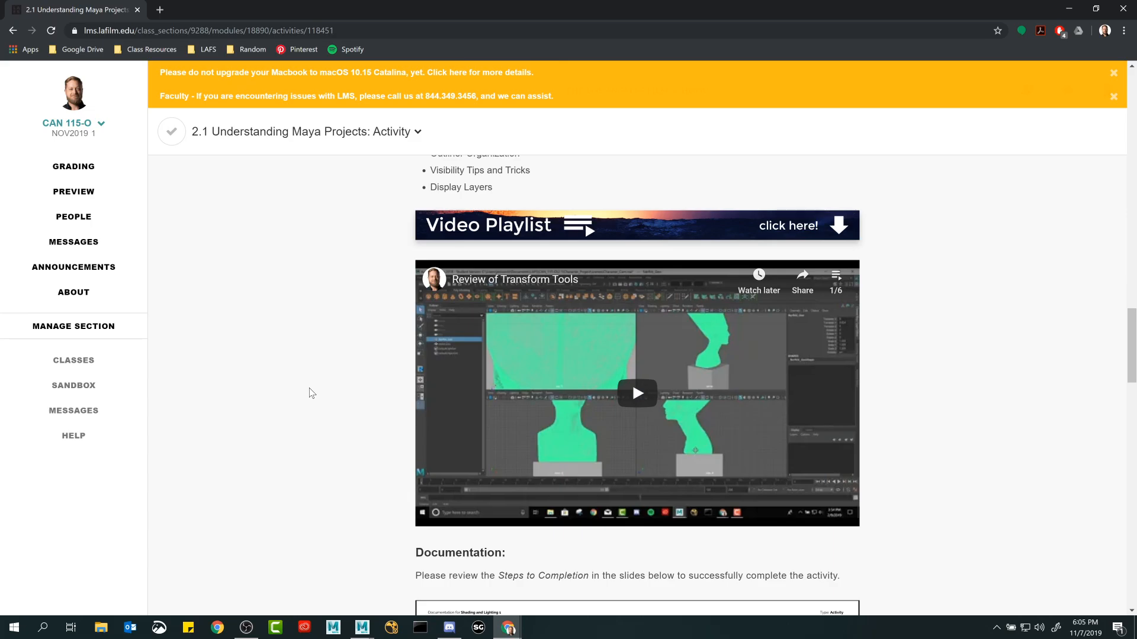
scroll(300, 390, down, 8)
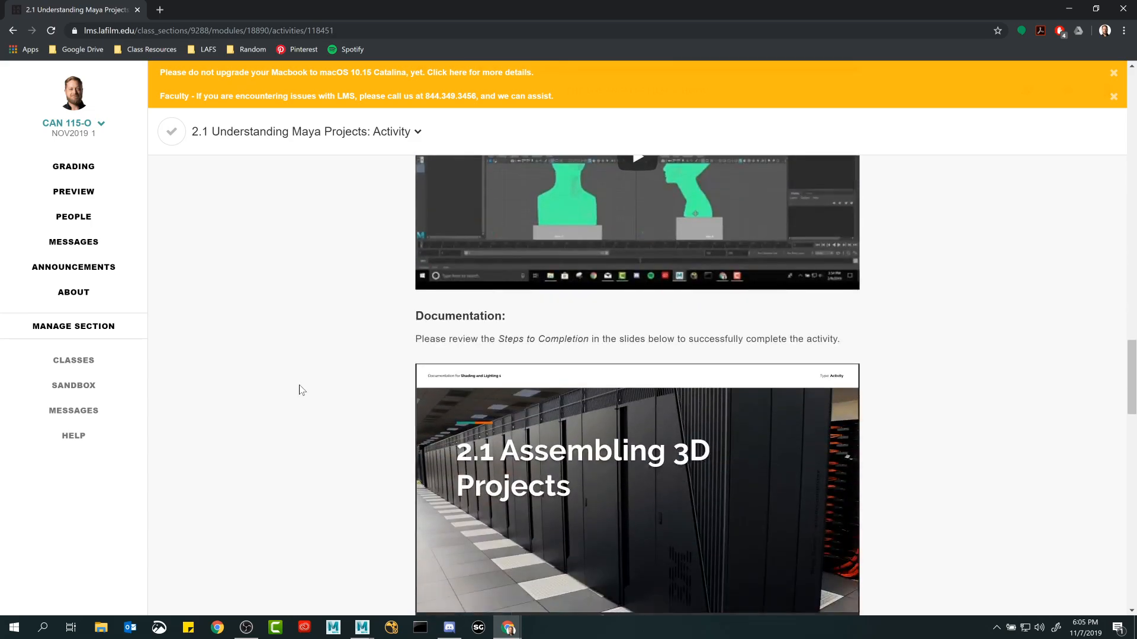
scroll(300, 389, down, 8)
scroll(301, 389, up, 7)
scroll(301, 389, down, 1)
scroll(253, 354, down, 1)
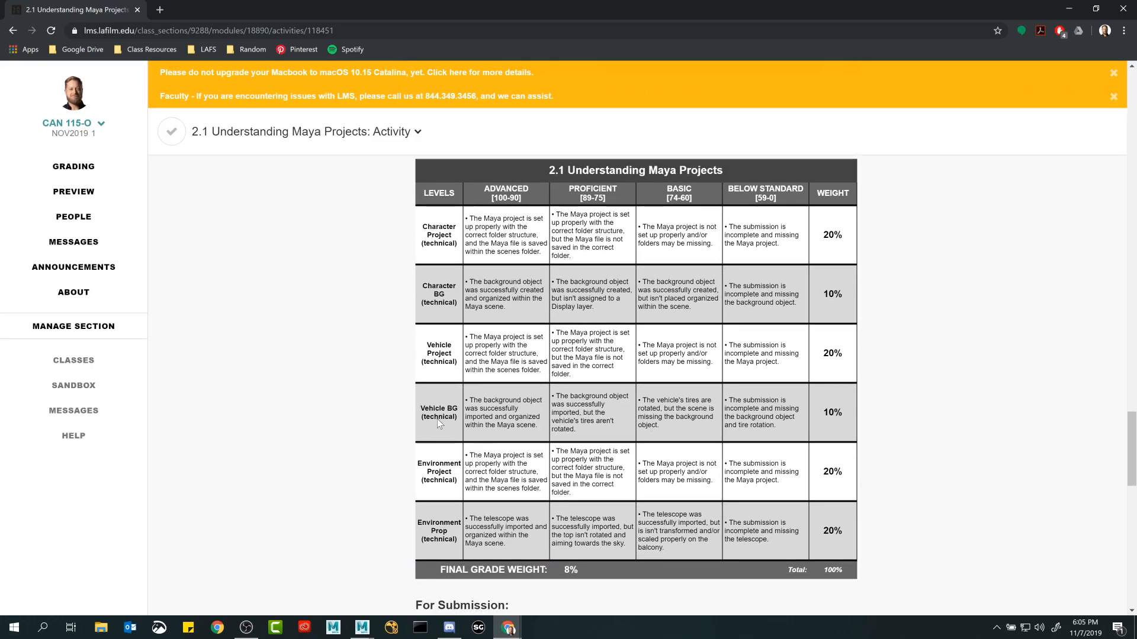
scroll(272, 336, up, 10)
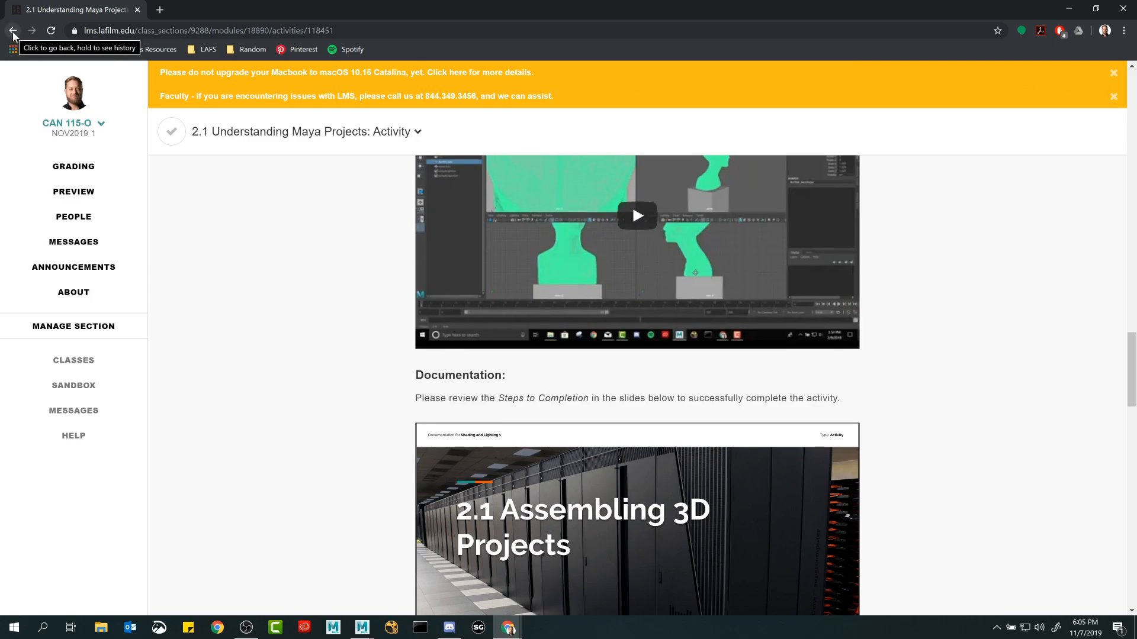
Return to the class preview list and open the activity 2.2 Creating Digital Images with RenderMan: Introduction.
click(13, 32)
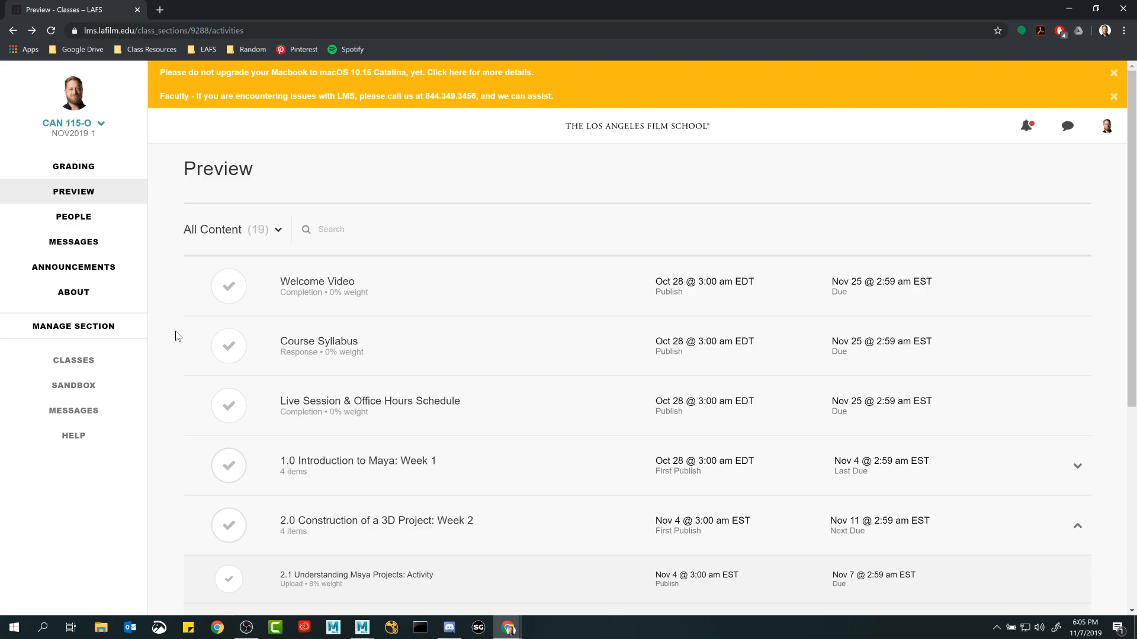
scroll(176, 338, down, 5)
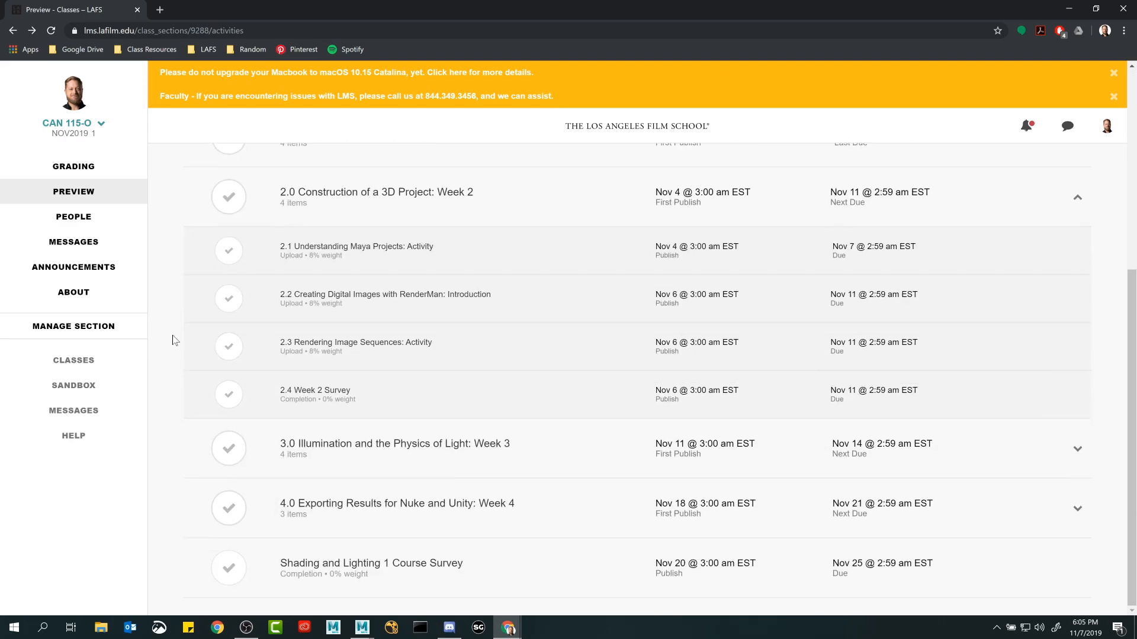
scroll(174, 340, up, 1)
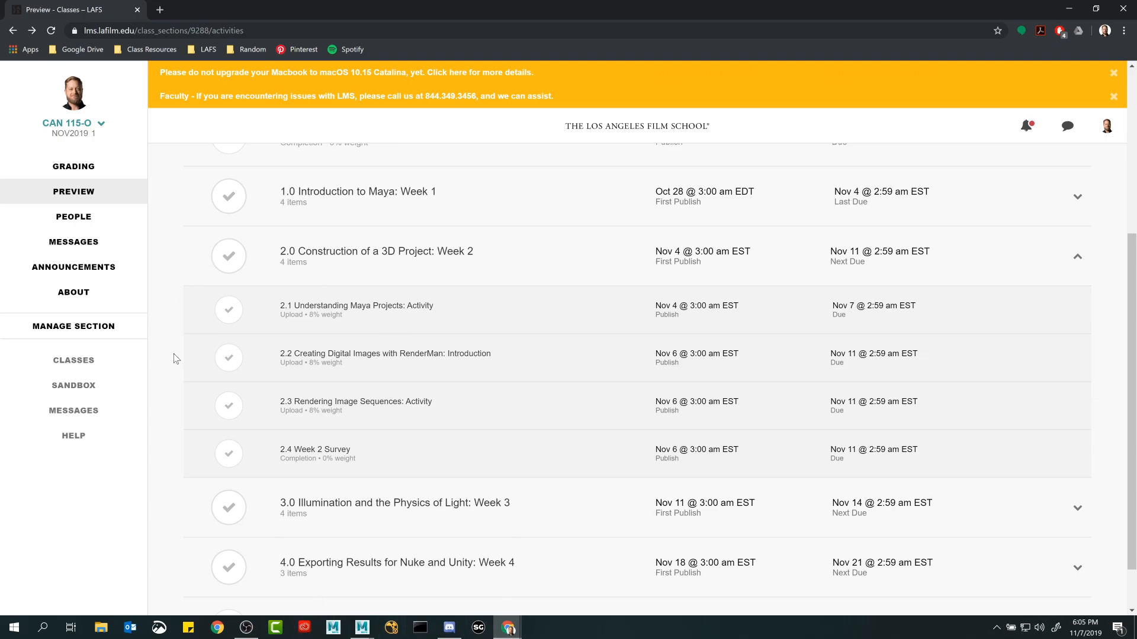
click(390, 358)
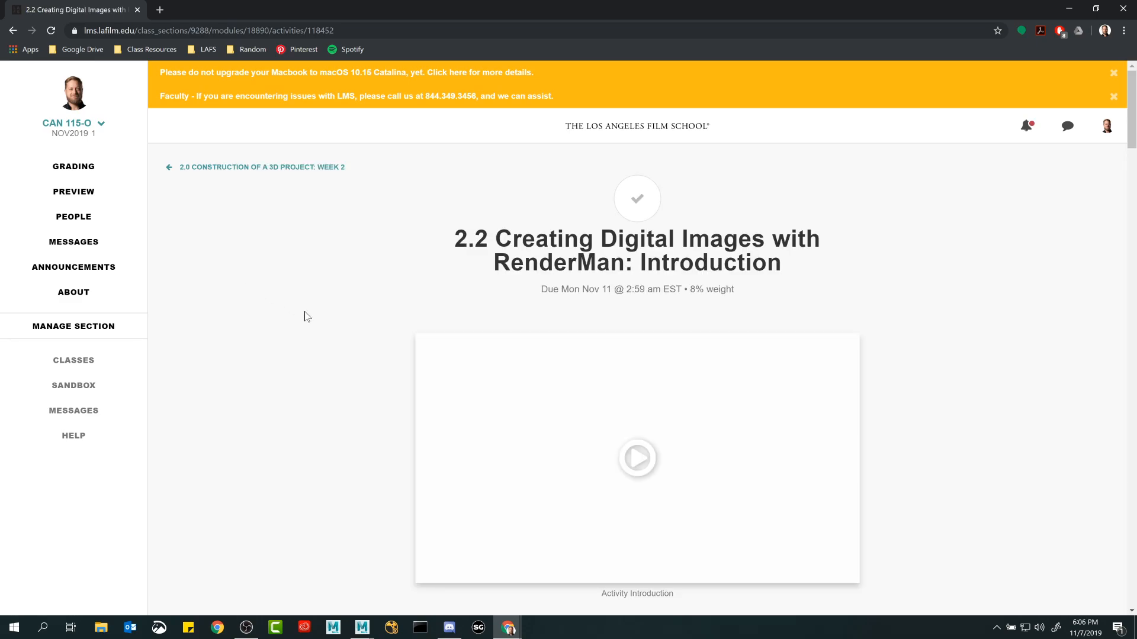
Review the 2.2 activity page from its objectives and relevance text to the Introduction to Rendering video.
scroll(315, 402, down, 2)
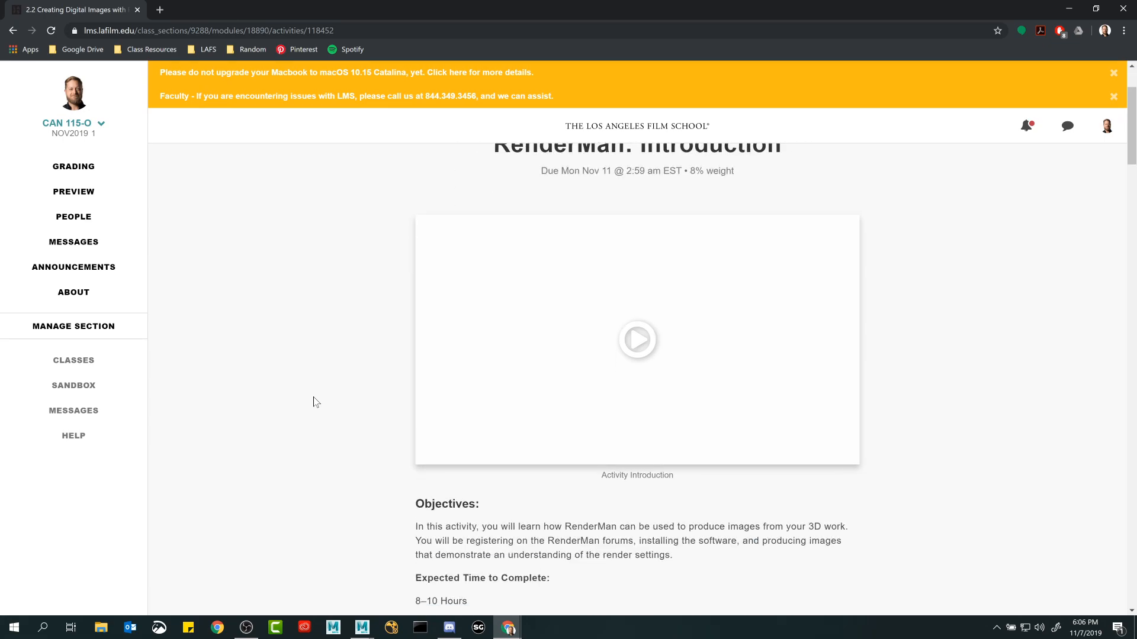
scroll(316, 402, down, 10)
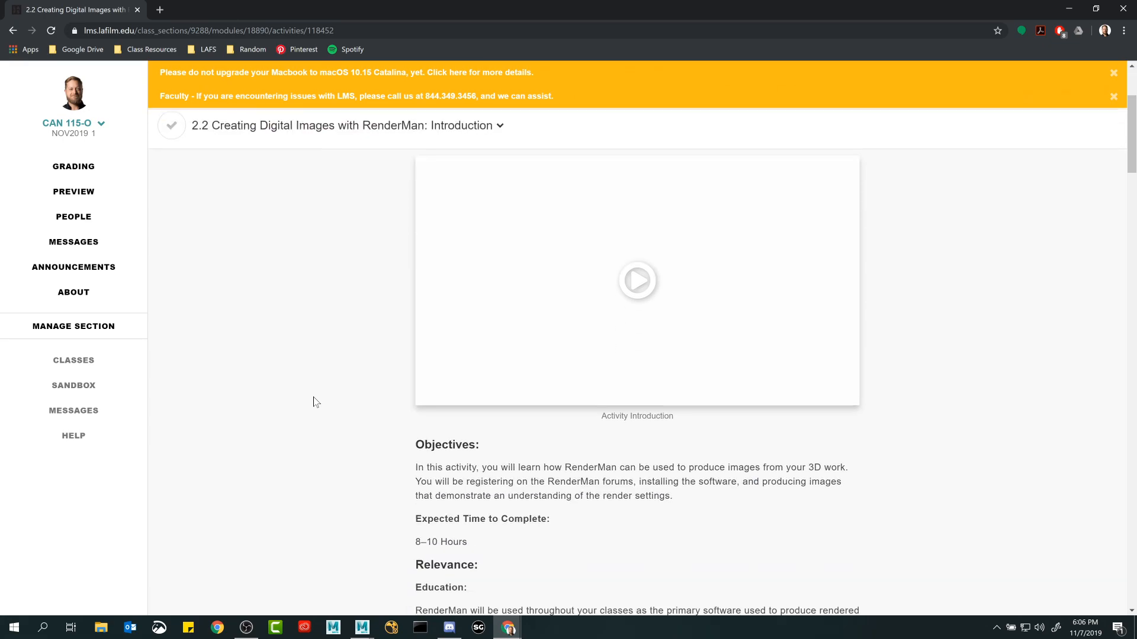
scroll(316, 402, up, 12)
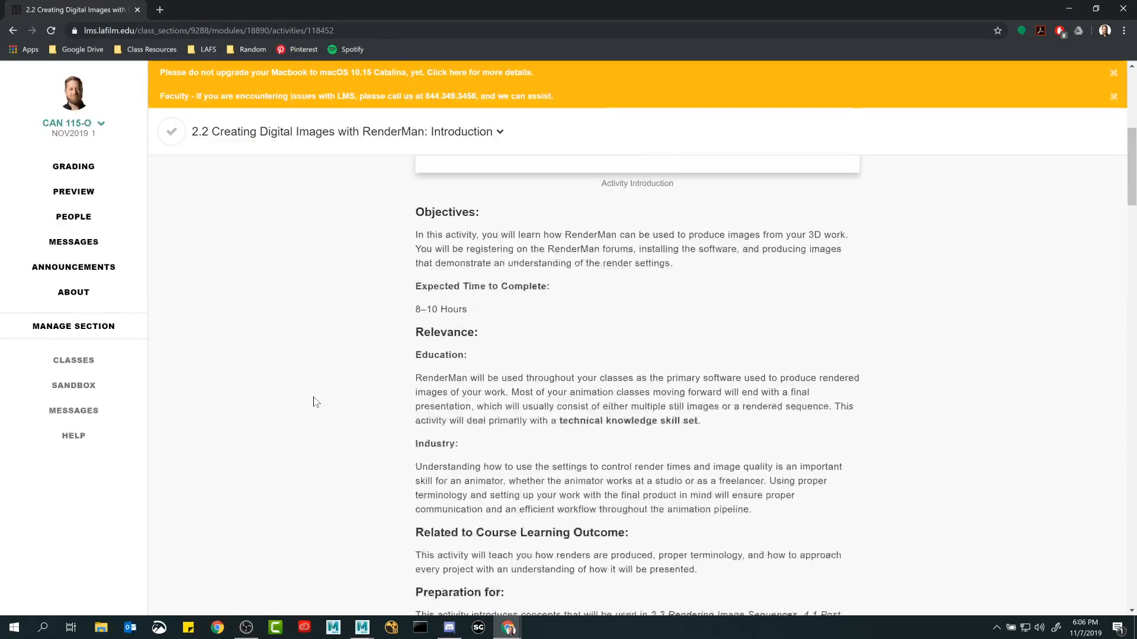
scroll(315, 402, down, 2)
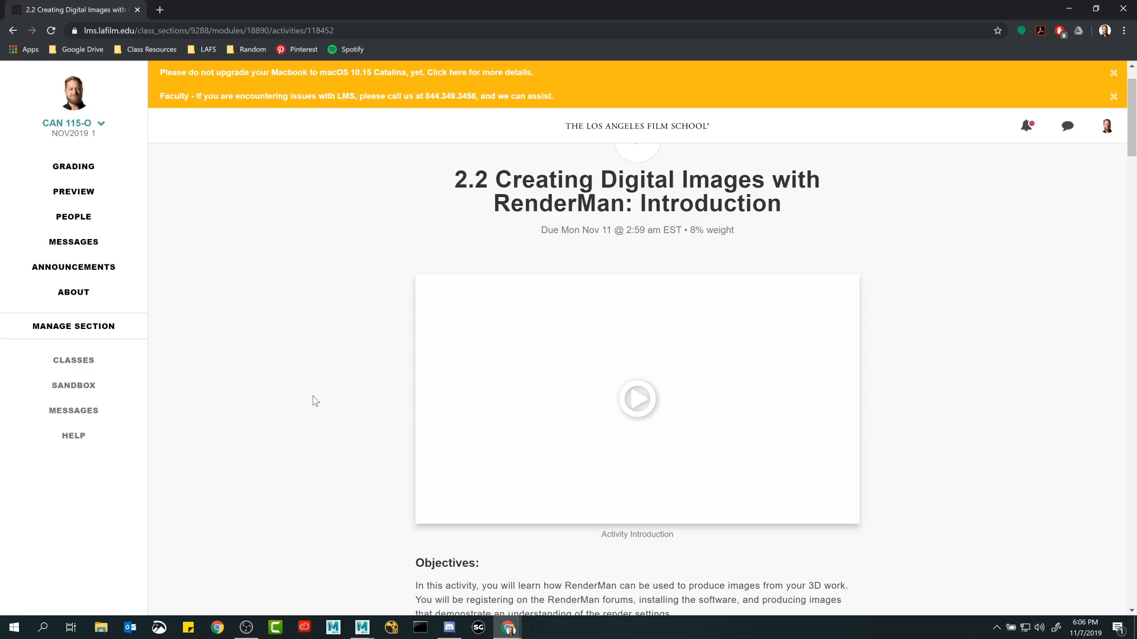
scroll(354, 414, down, 5)
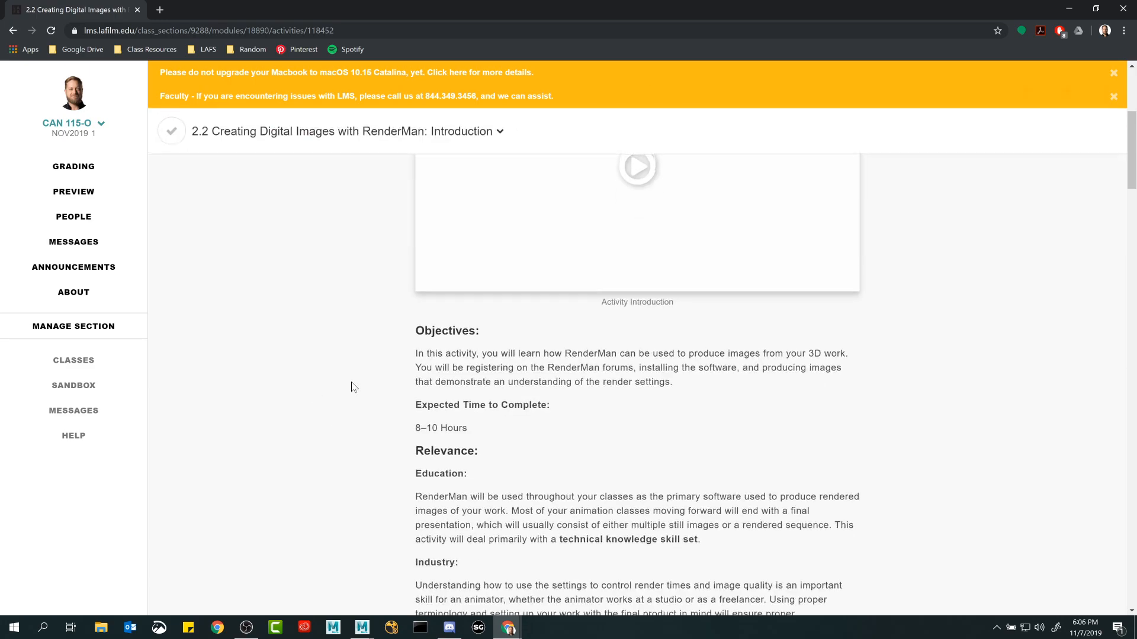
scroll(349, 392, up, 7)
scroll(305, 358, down, 2)
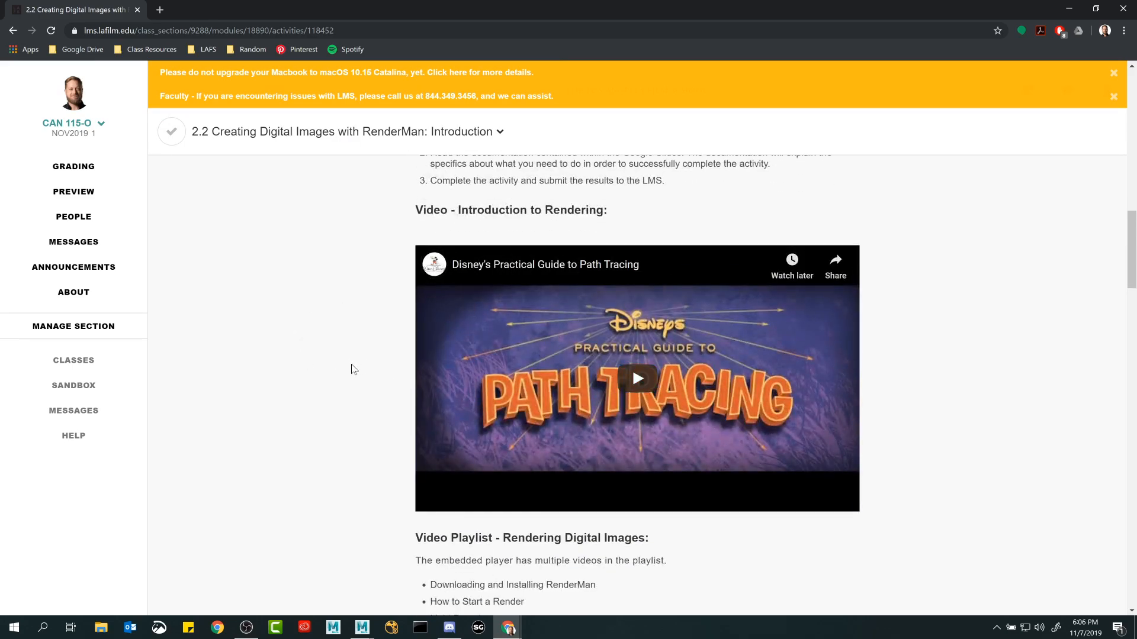
Start and pause Disney's Practical Guide to Path Tracing, dismiss the suggested videos, and skip ahead to 2:53.
click(638, 386)
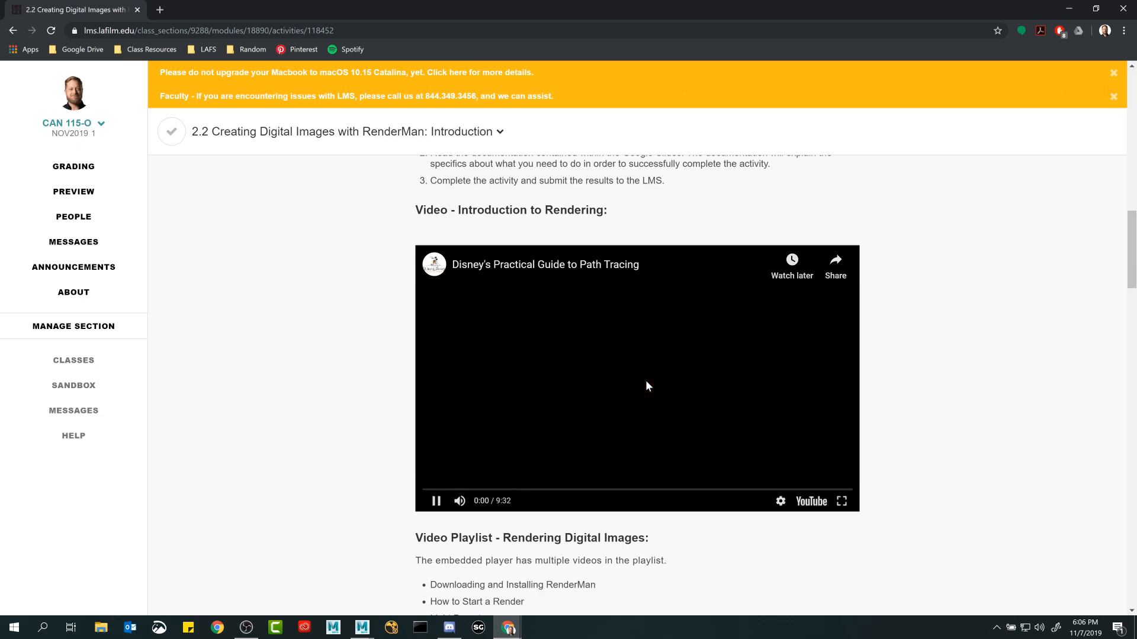
click(436, 501)
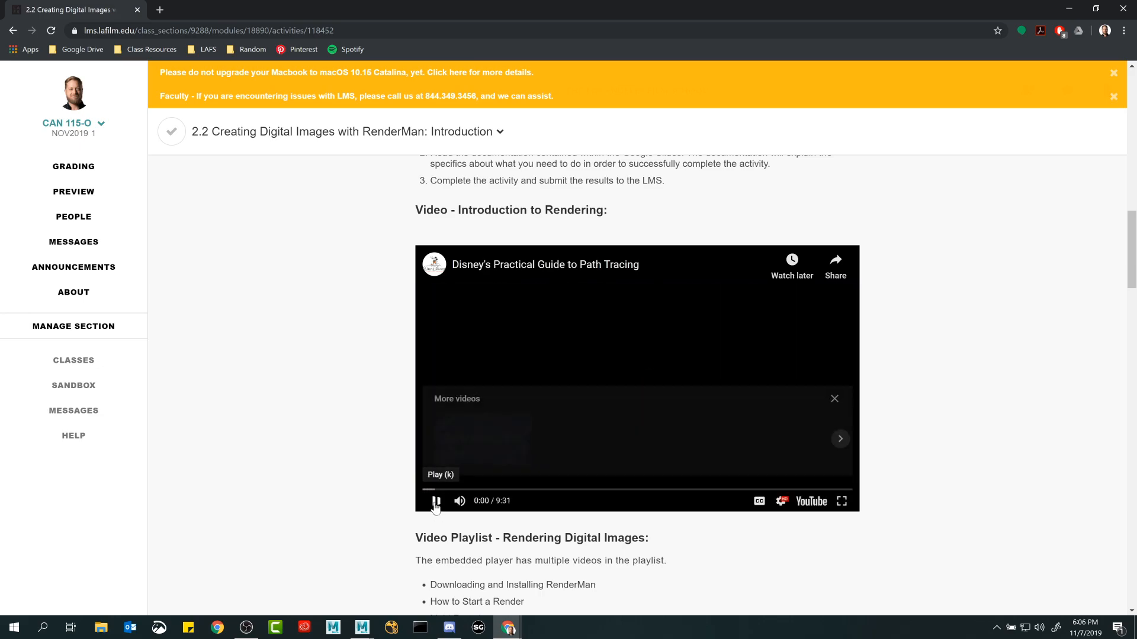
click(835, 398)
click(463, 491)
click(500, 492)
click(552, 491)
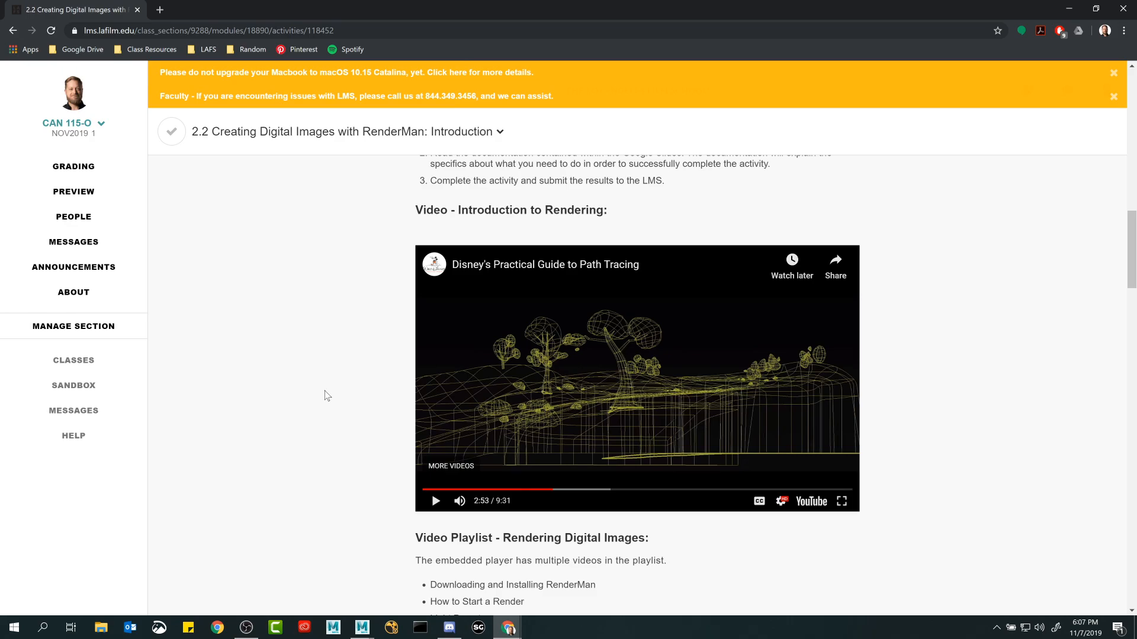
Minimize the open windows and launch Substance Painter from the desktop, continuing past the TDR issue and declining the new version.
click(1070, 8)
click(1070, 7)
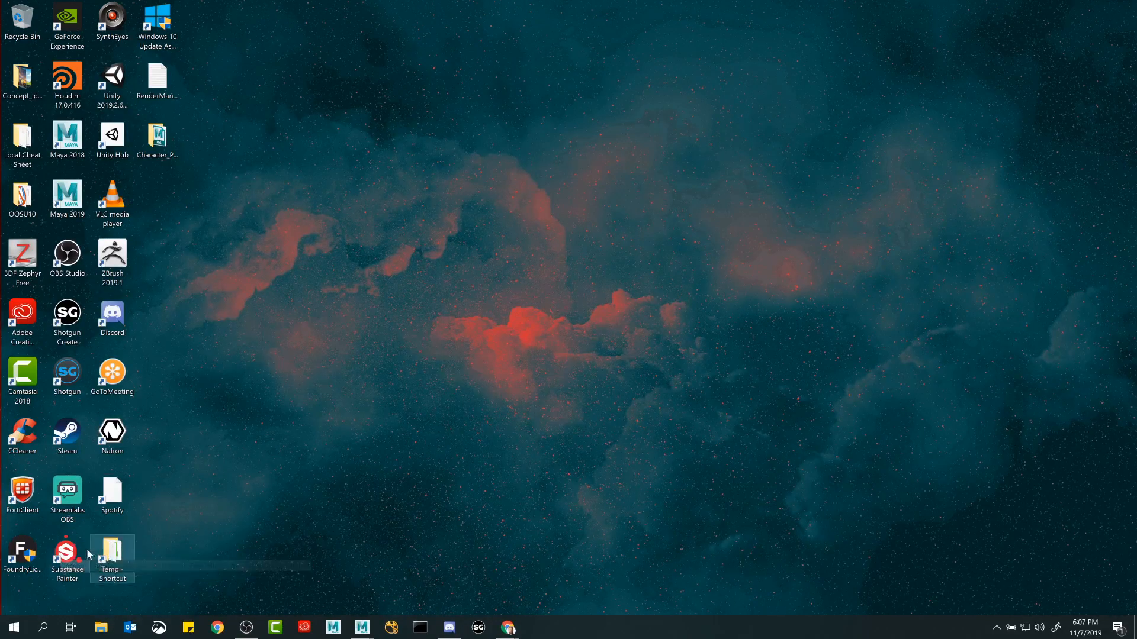
double_click(64, 554)
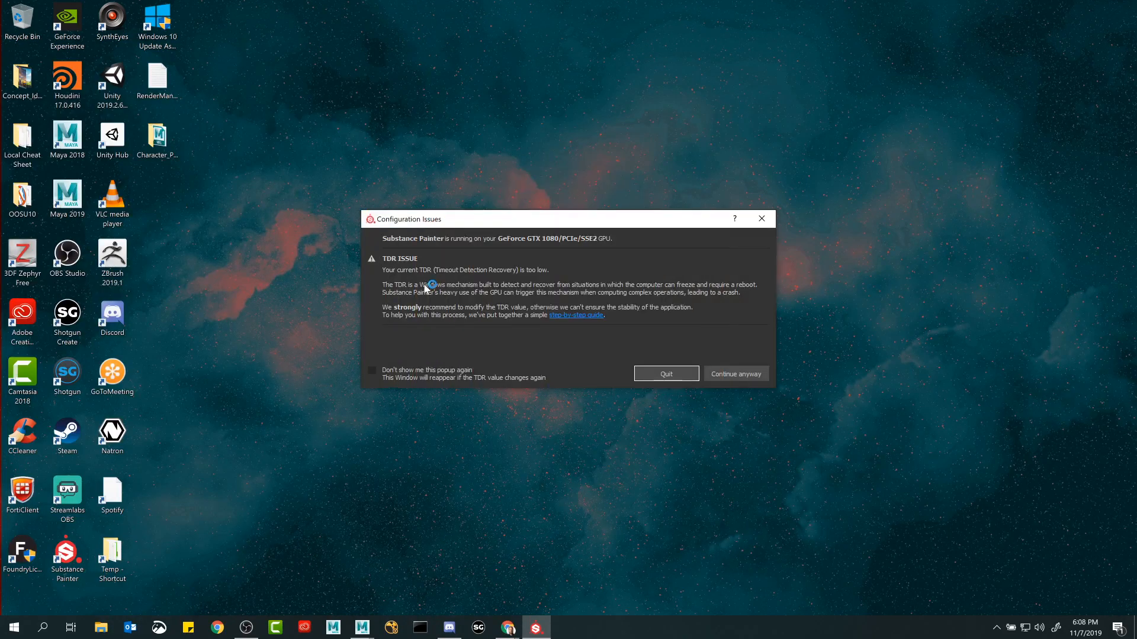
click(667, 374)
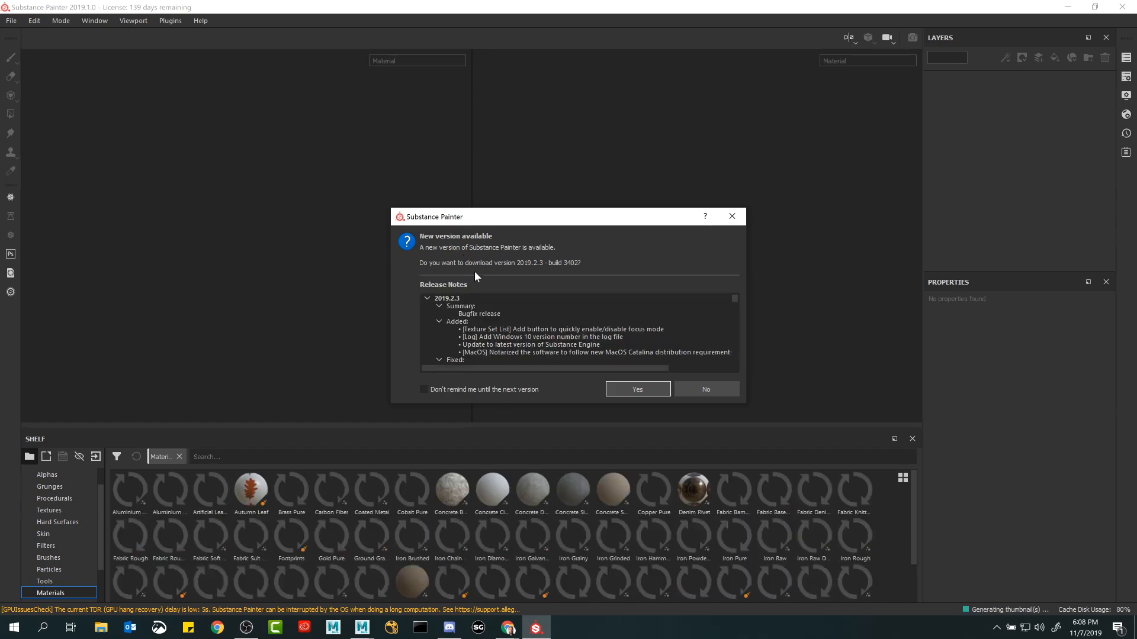
click(705, 387)
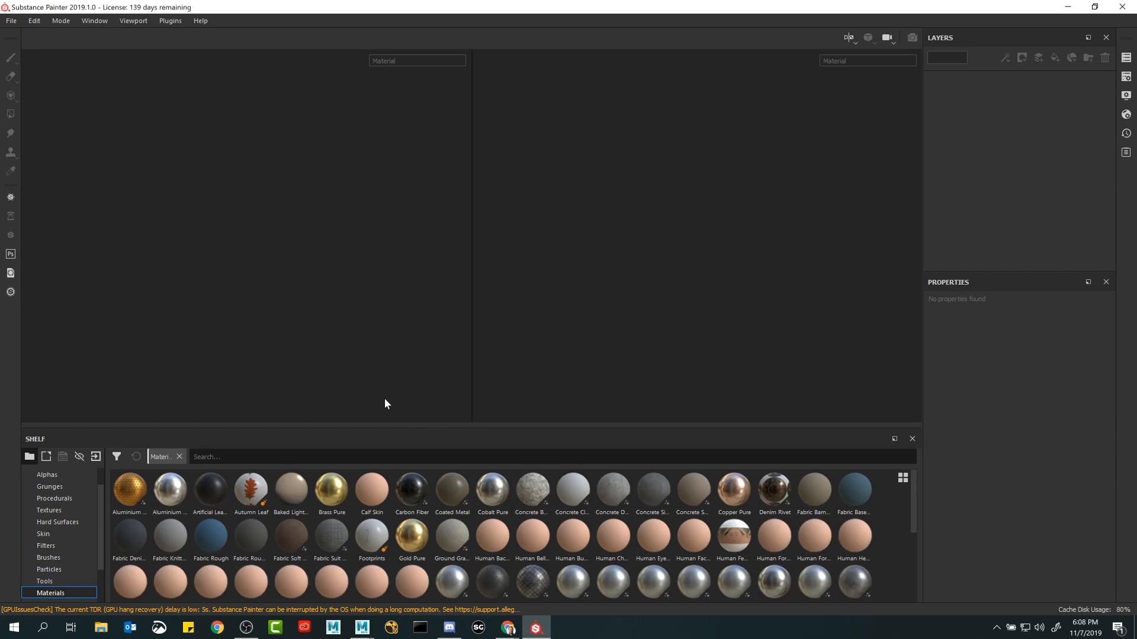
Try to open the recent project UpperBody.spp.
click(11, 21)
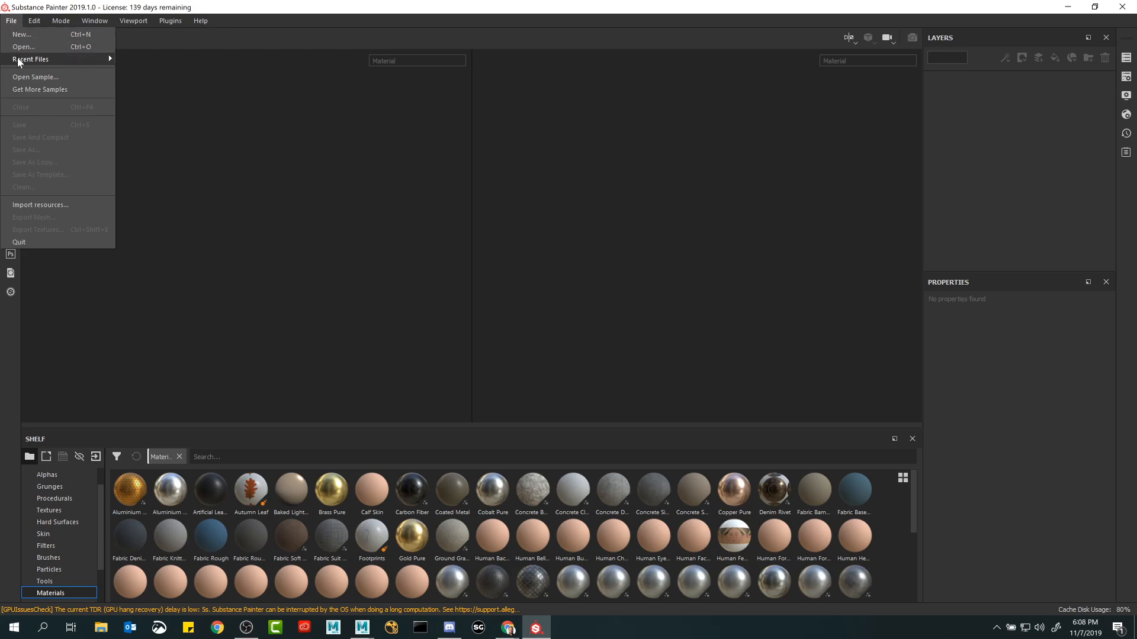
mouse_move(19, 61)
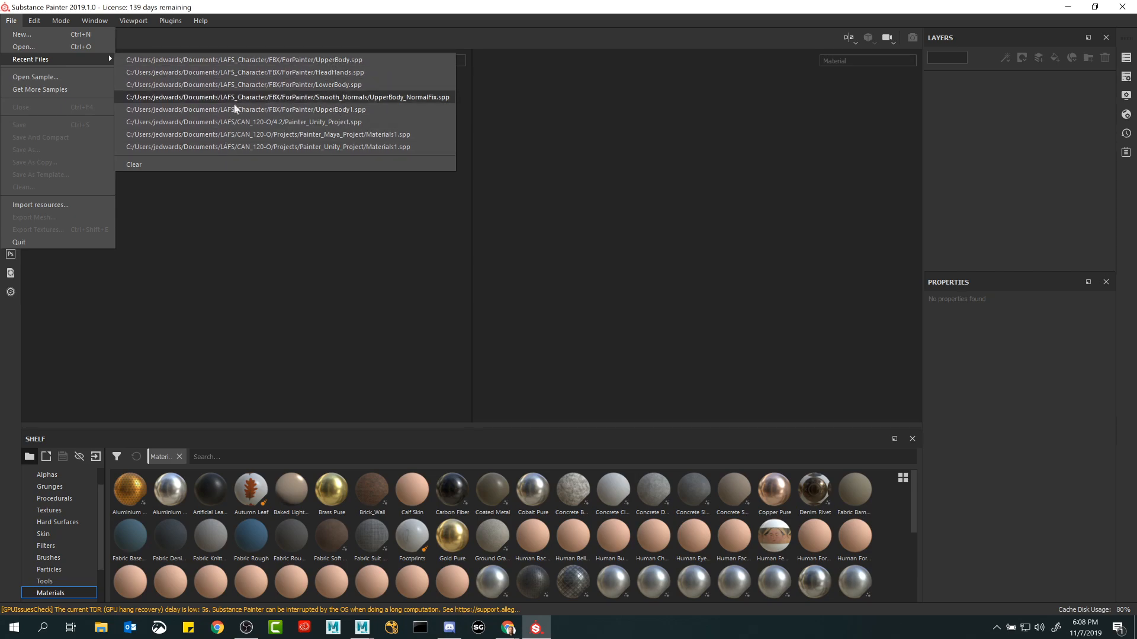
click(214, 62)
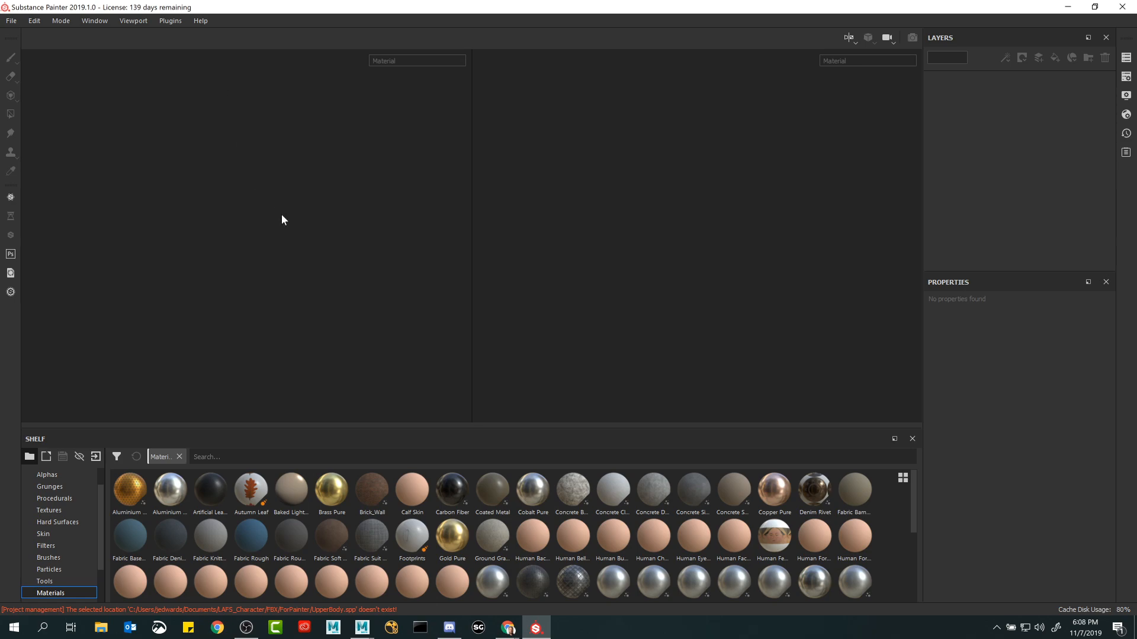
Open the project Painter_Unity_Project from Documents > LAFS > CAN_120-O > 4.2 and accept updating it from the old version.
click(11, 21)
click(30, 49)
click(48, 178)
double_click(131, 196)
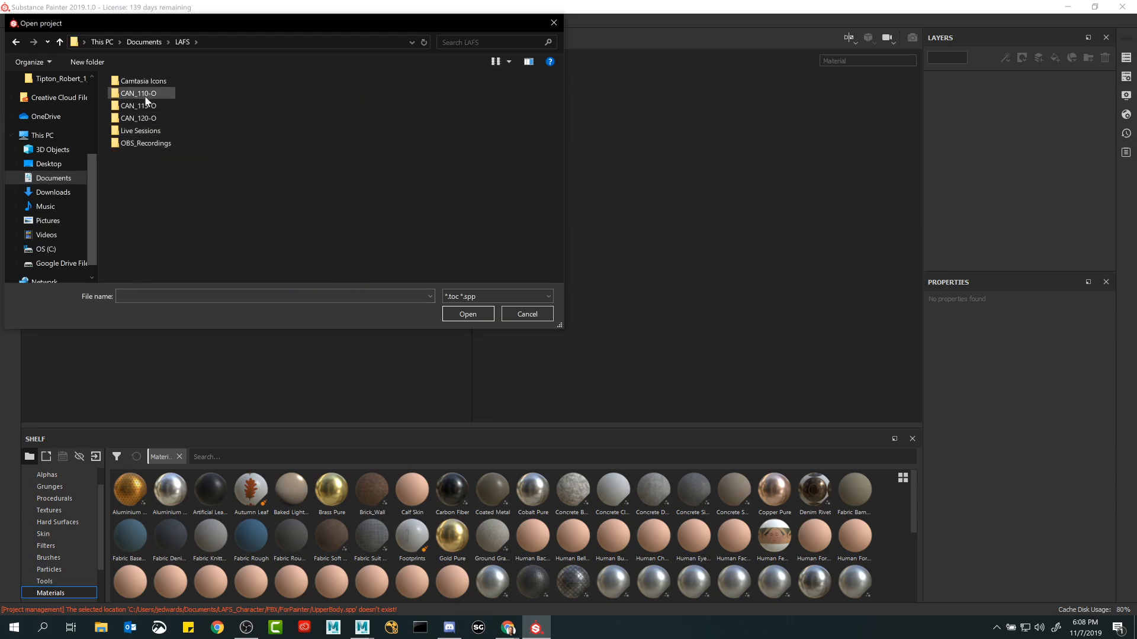
double_click(139, 122)
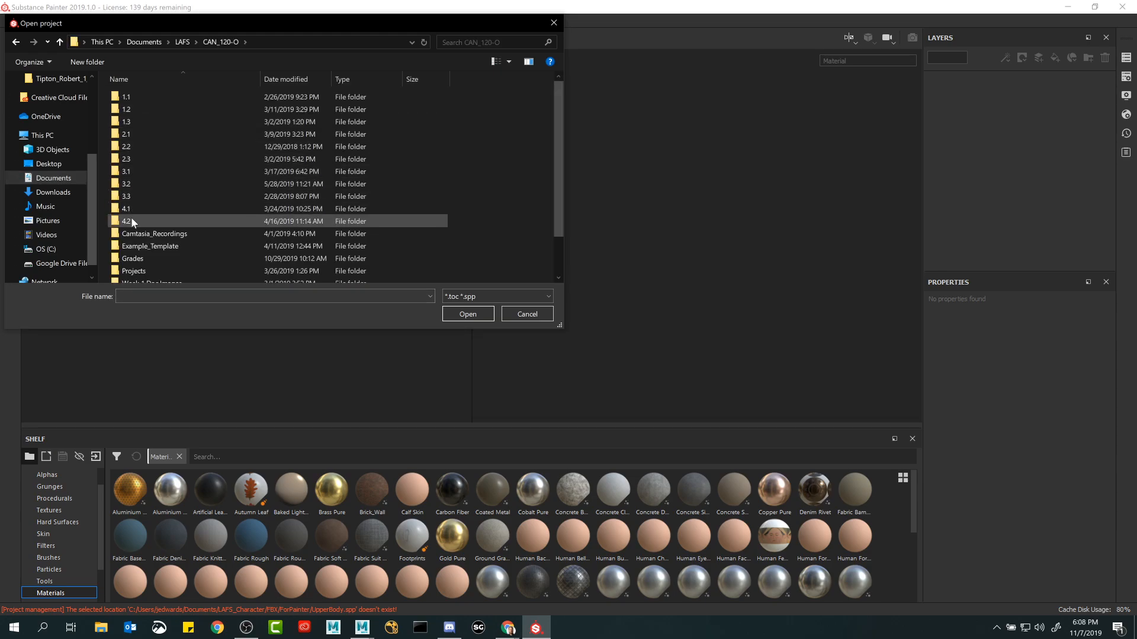
double_click(130, 221)
click(330, 109)
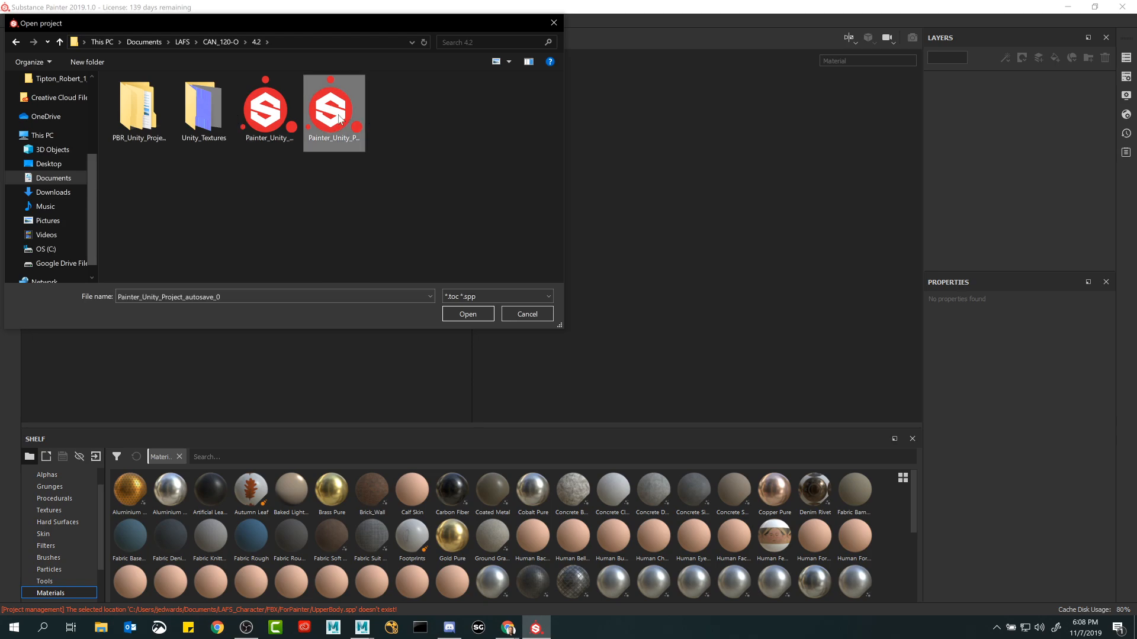
click(245, 112)
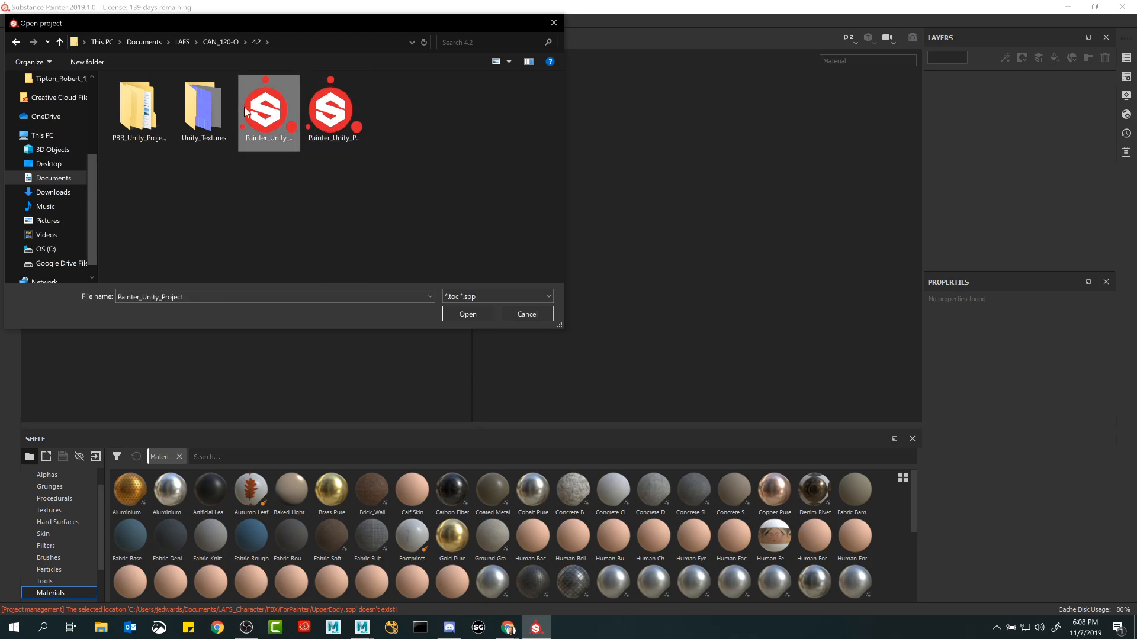
click(464, 315)
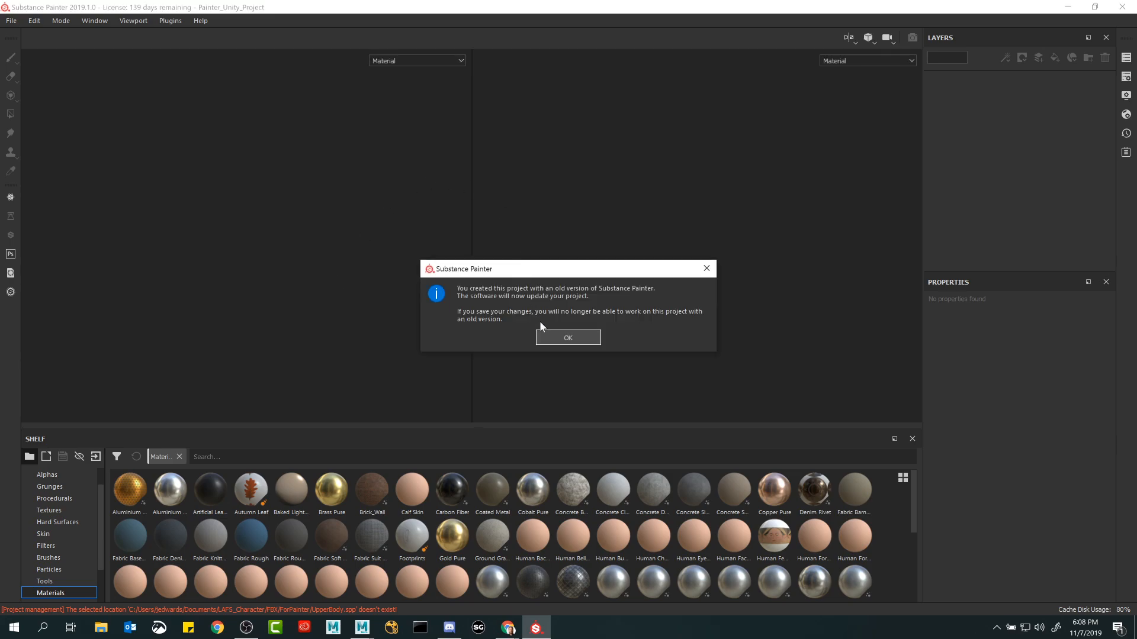
click(558, 338)
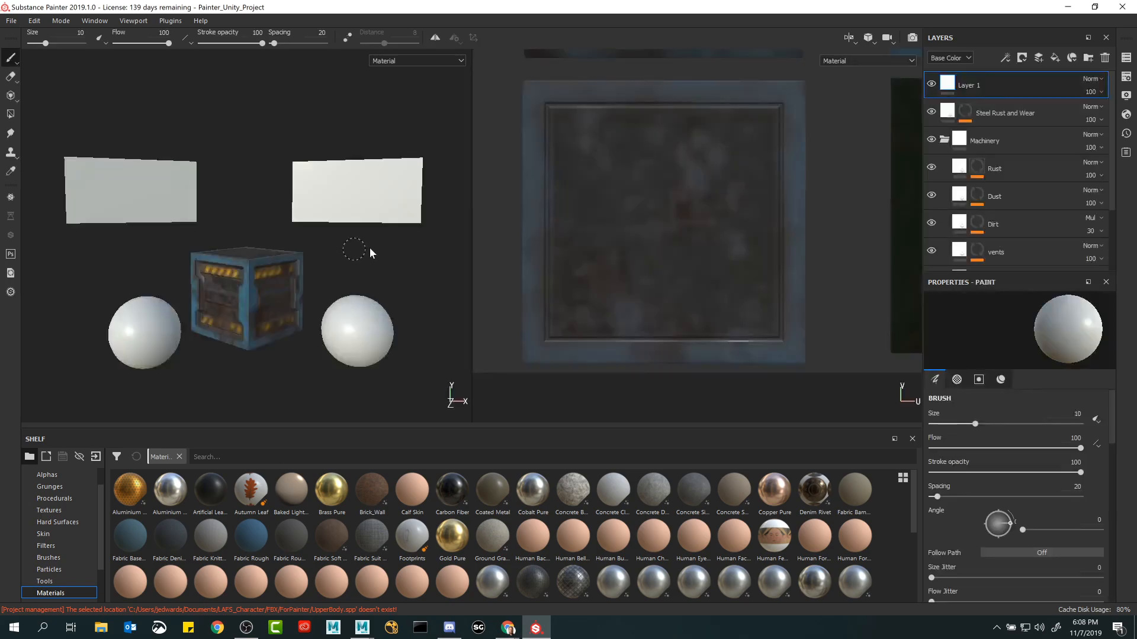
Review the layer stack by collapsing and expanding the Machinery folder, leaving it collapsed.
mouse_move(311, 228)
alt+mouse_down()
mouse_move(323, 233)
mouse_move(353, 198)
mouse_move(328, 234)
alt+mouse_up()
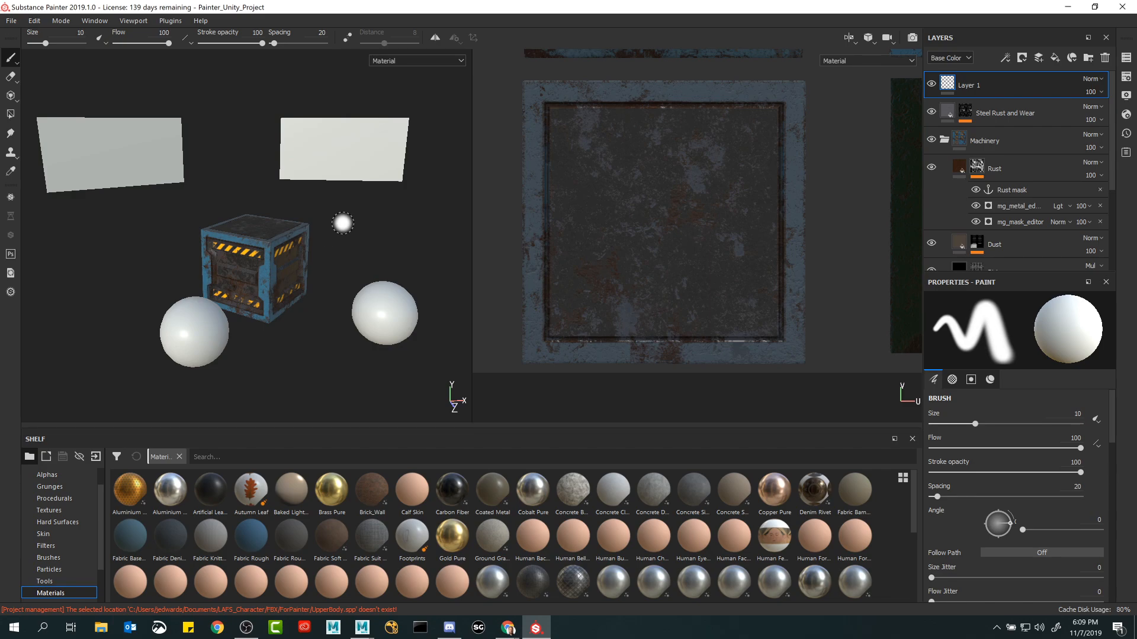
alt+drag(342, 223, 365, 236)
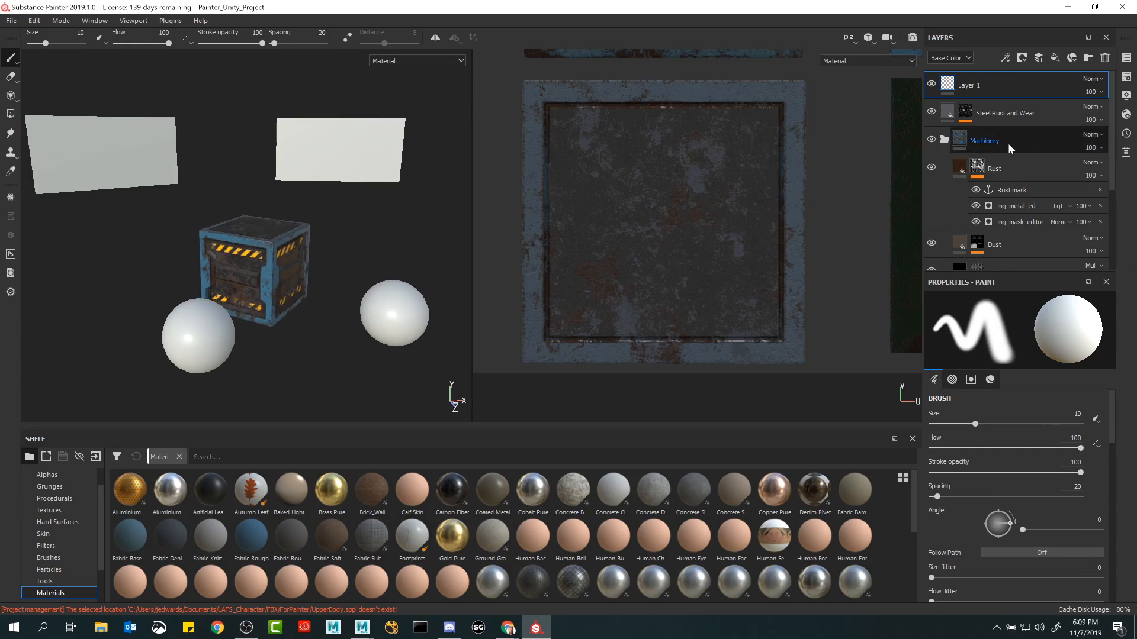
click(944, 140)
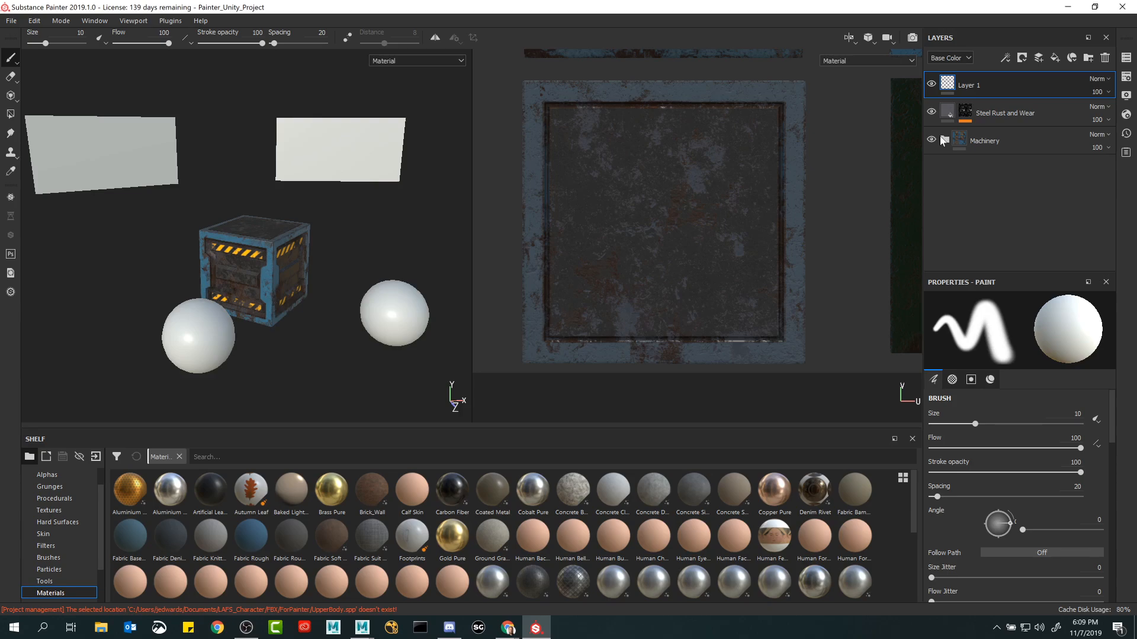
click(1024, 84)
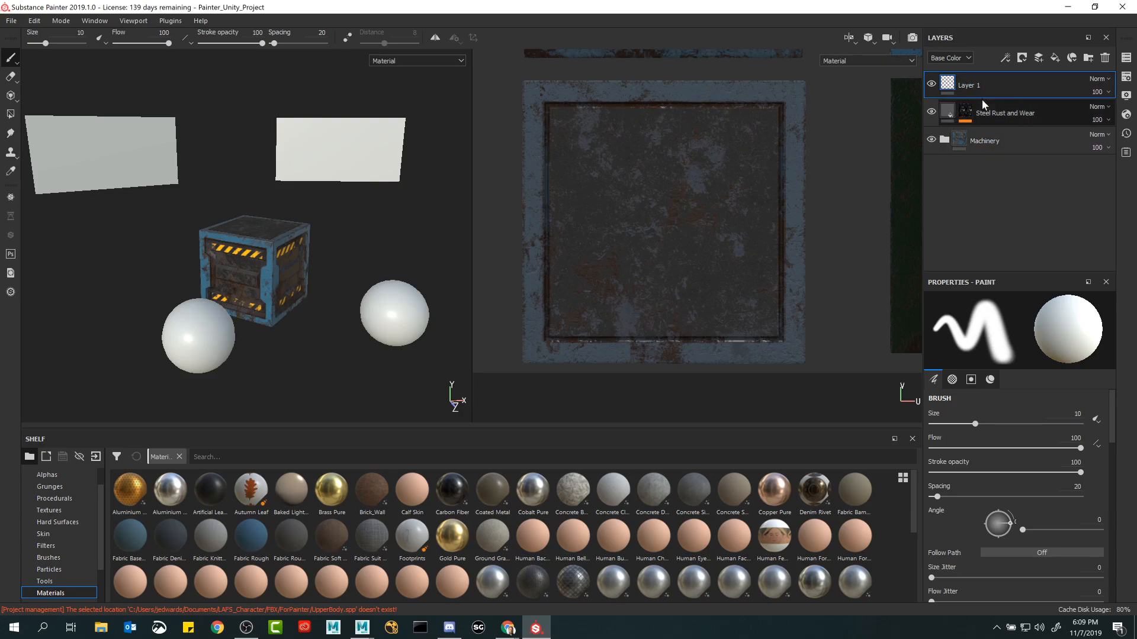
click(945, 140)
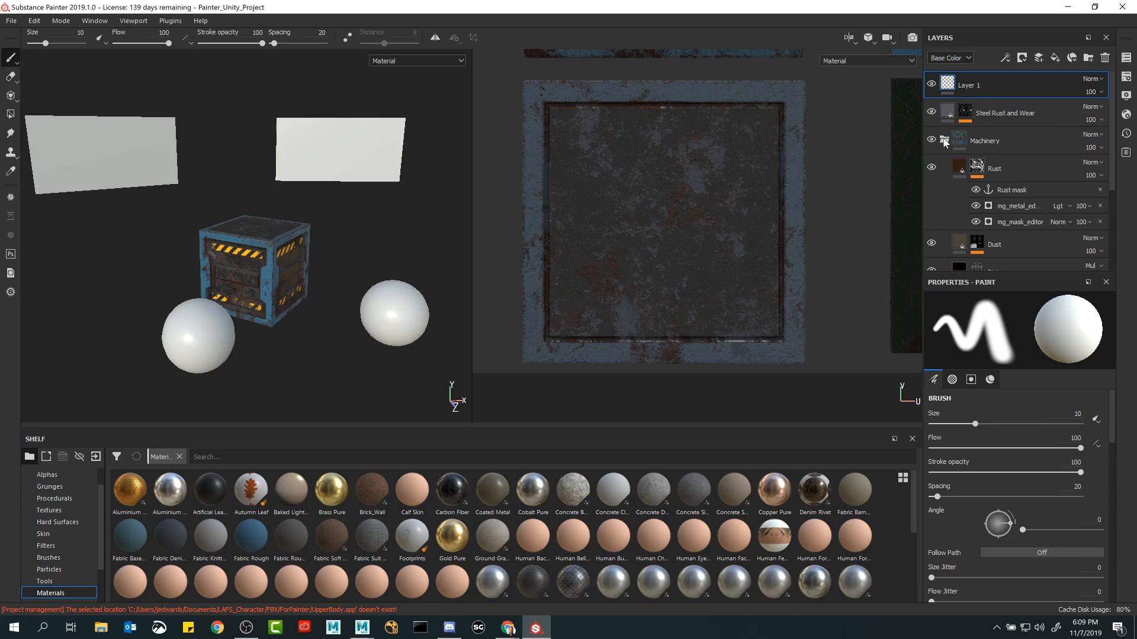
click(944, 140)
Expand the Machinery folder and toggle the visibility of its Rust, Dust and vents layers to compare their effect on the crate.
scroll(393, 285, up, 5)
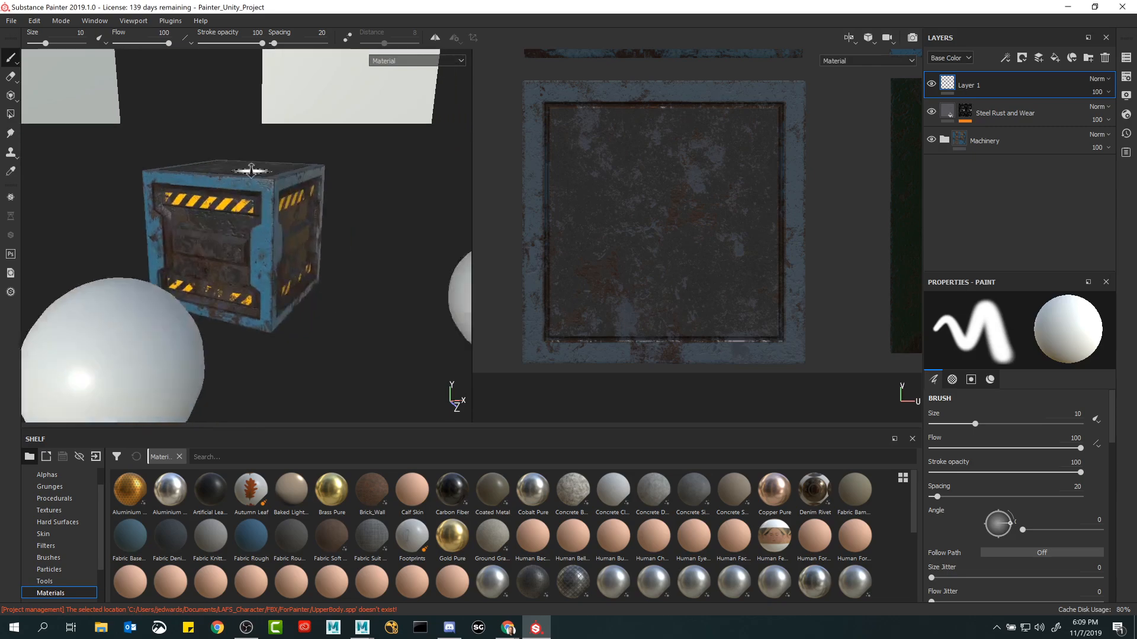
alt+right_drag(252, 171, 444, 315)
alt+drag(444, 315, 426, 315)
alt+right_drag(427, 301, 431, 263)
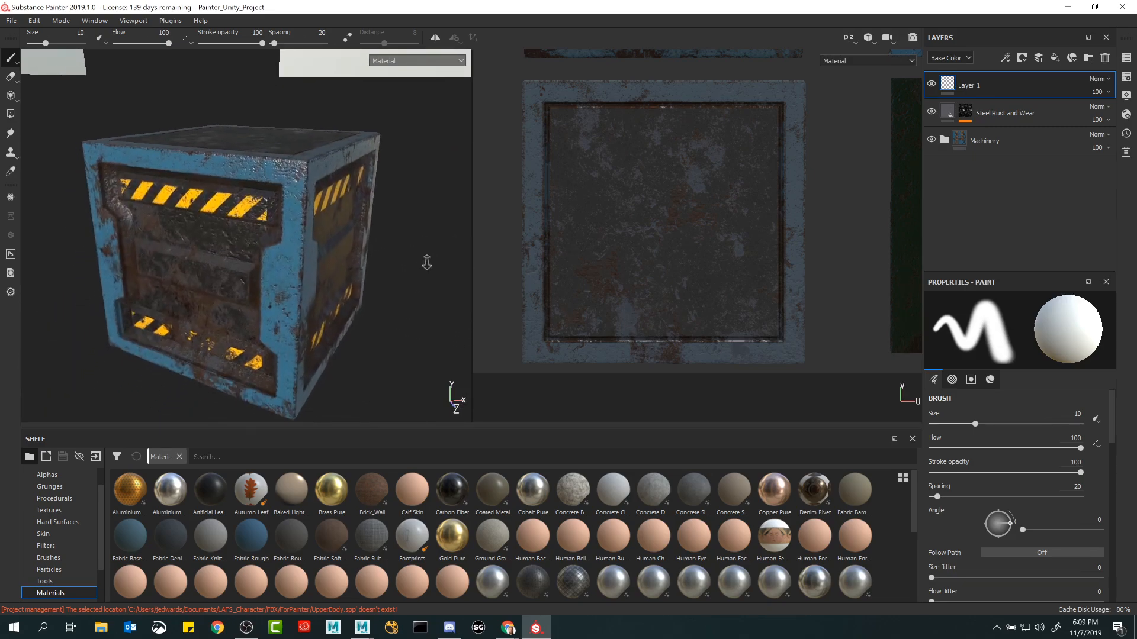
alt+drag(430, 264, 414, 268)
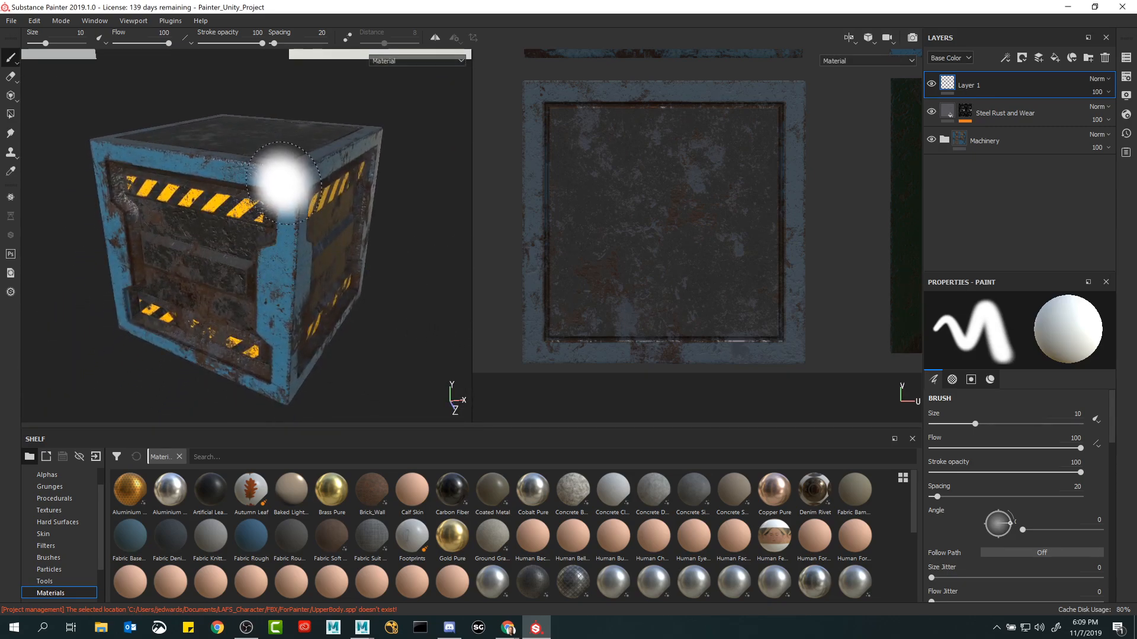
click(944, 140)
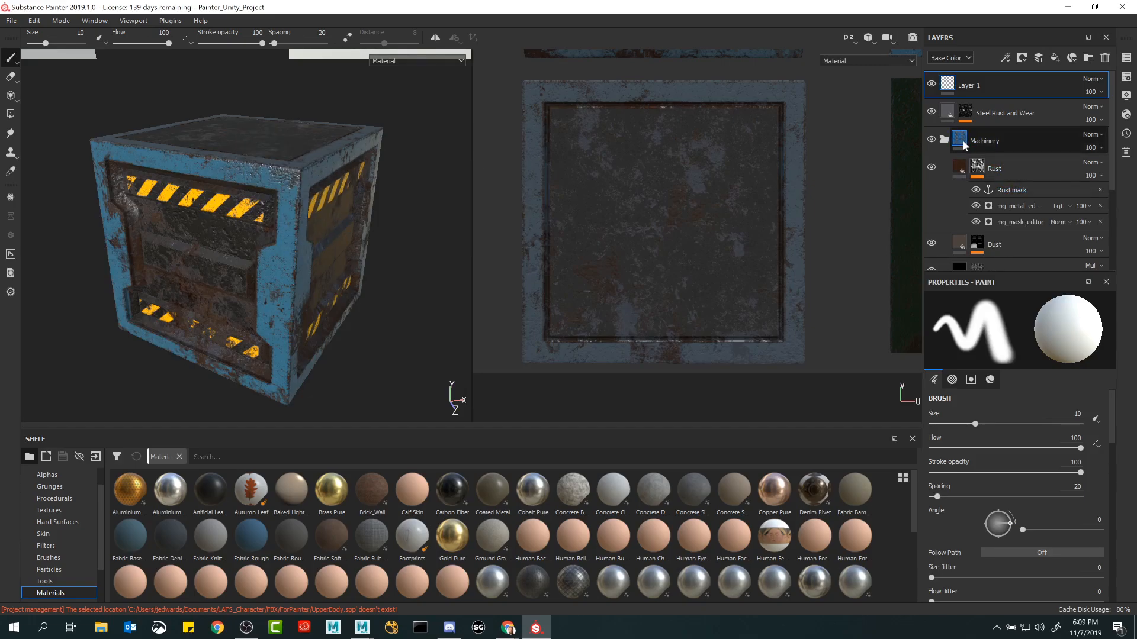
click(931, 168)
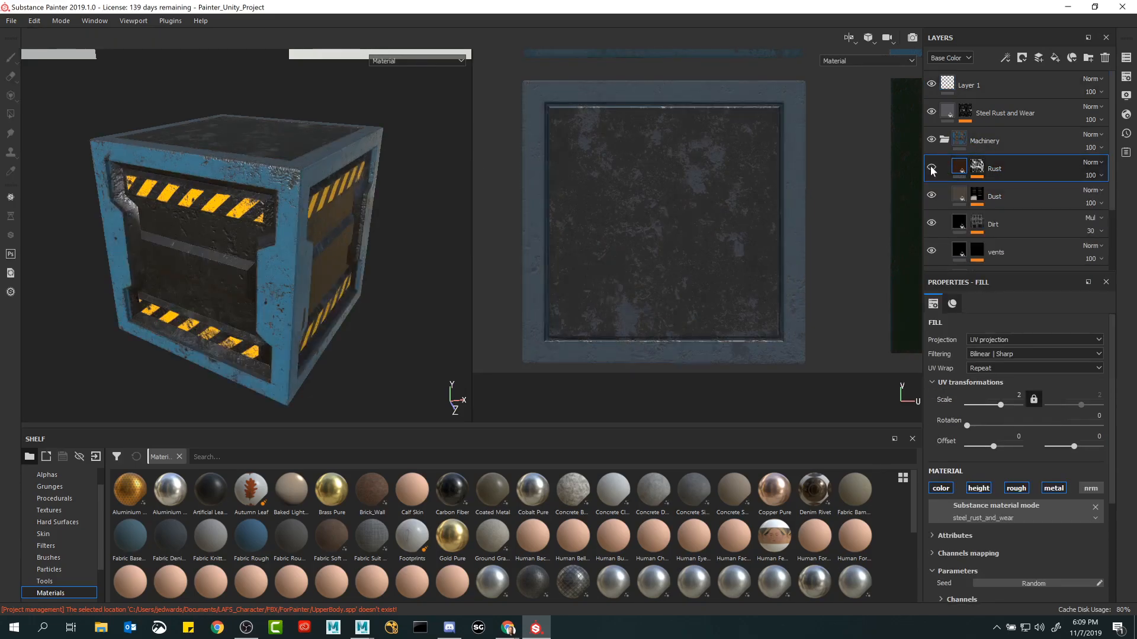
click(931, 169)
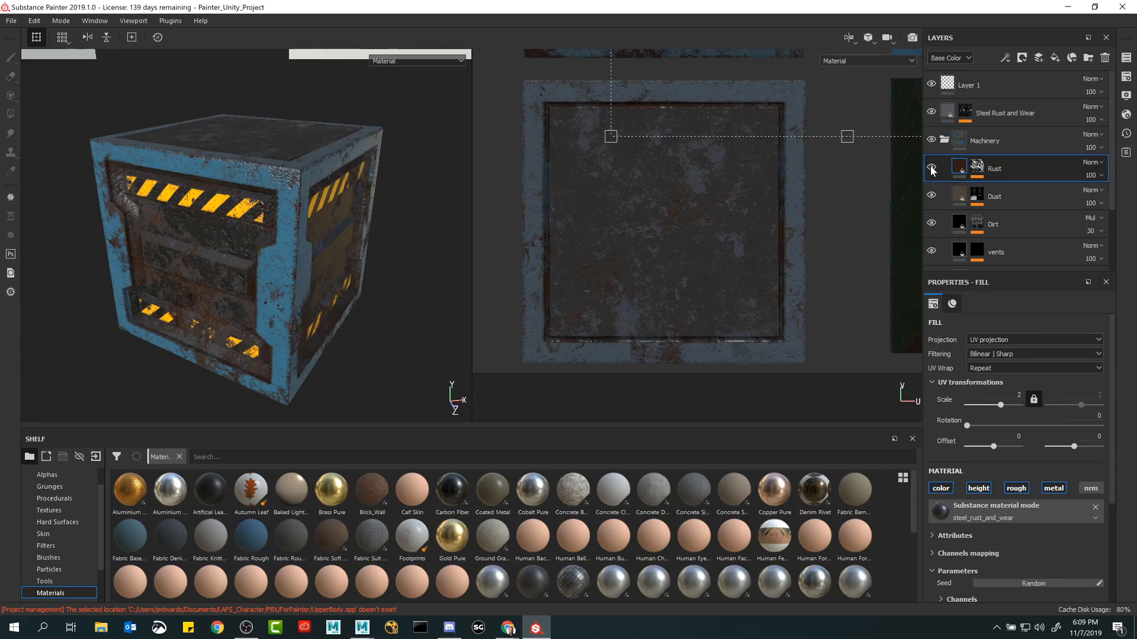
click(933, 197)
click(933, 197)
click(930, 253)
Examine how light plays across the crate's worn surfaces from several angles and look through the lower layers of the Machinery folder.
alt+drag(136, 250, 235, 246)
alt+right_drag(236, 247, 293, 263)
alt+drag(292, 263, 414, 283)
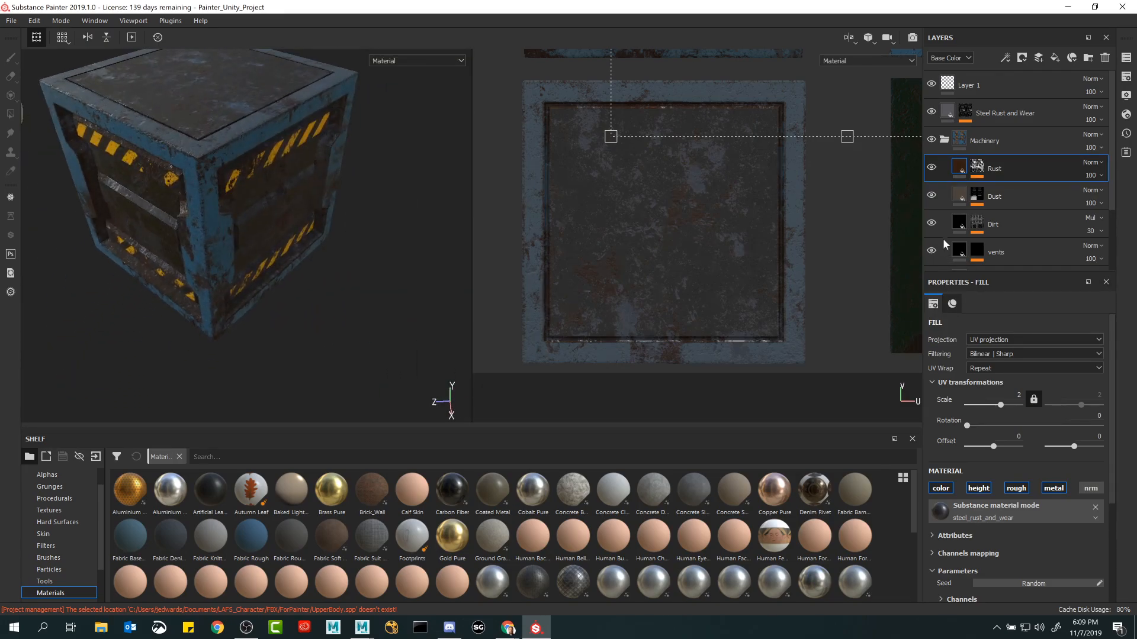
scroll(932, 231, down, 2)
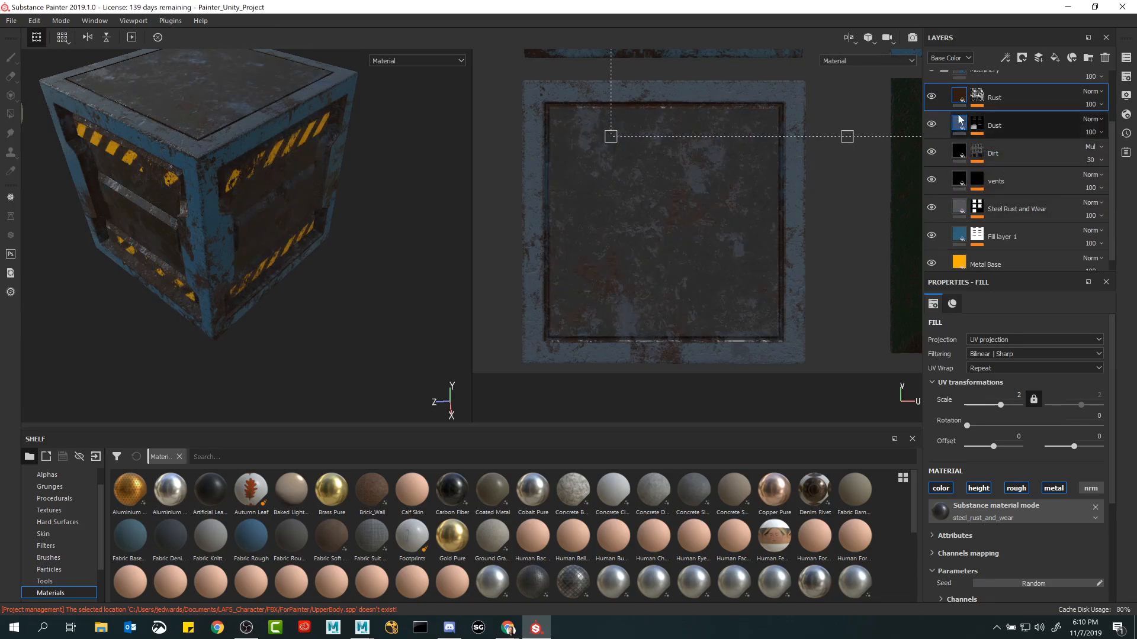
alt+drag(213, 183, 337, 155)
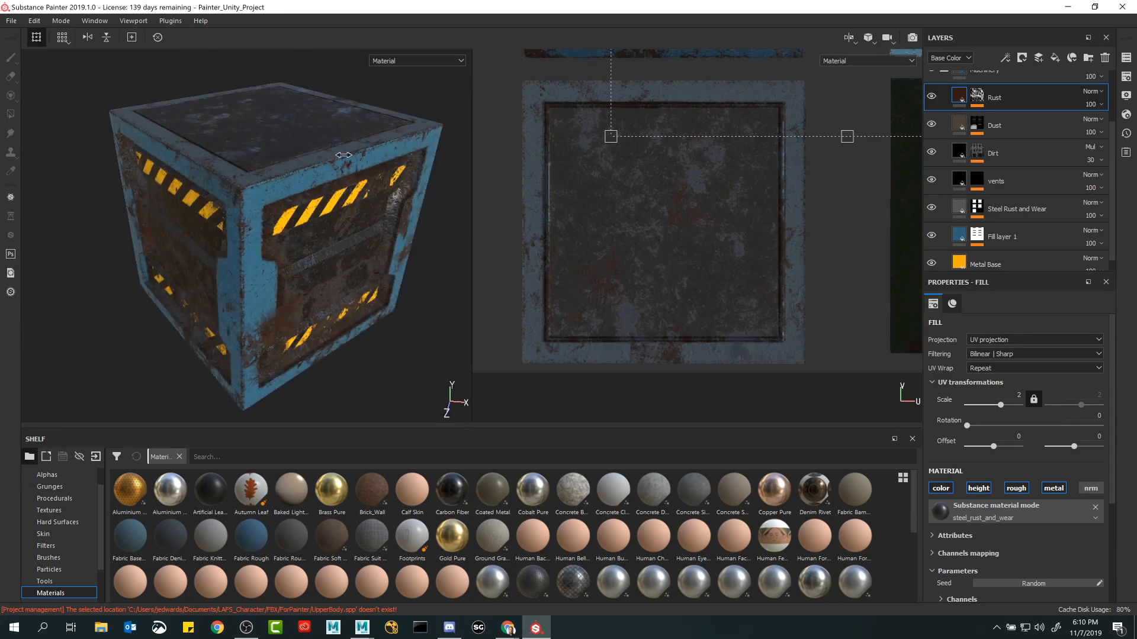
alt+drag(329, 167, 307, 153)
middle_drag(308, 152, 243, 152)
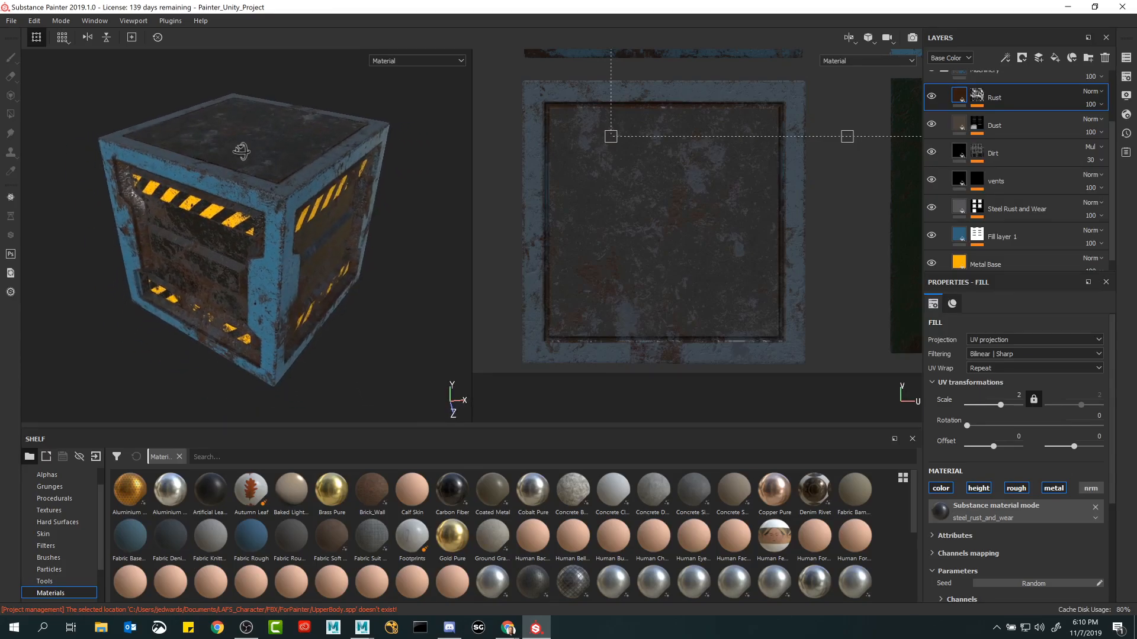
mouse_move(312, 158)
shift+right_down()
mouse_move(340, 161)
mouse_move(309, 167)
shift+right_up()
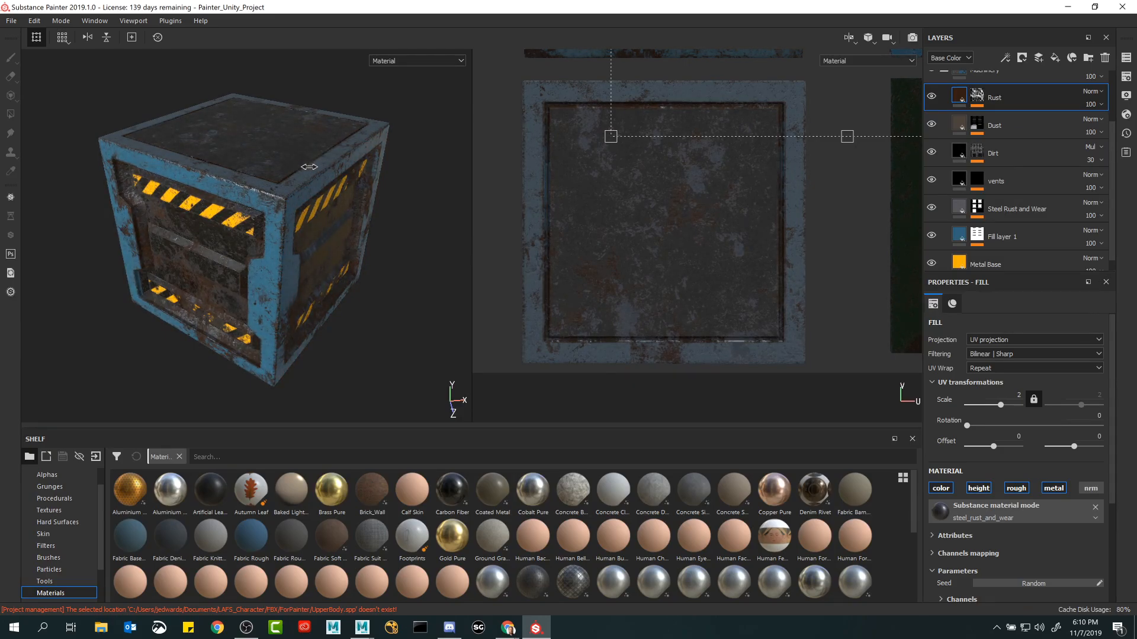
click(432, 179)
alt+drag(295, 177, 329, 148)
mouse_move(347, 167)
shift+right_down()
mouse_move(302, 167)
mouse_move(340, 167)
shift+right_up()
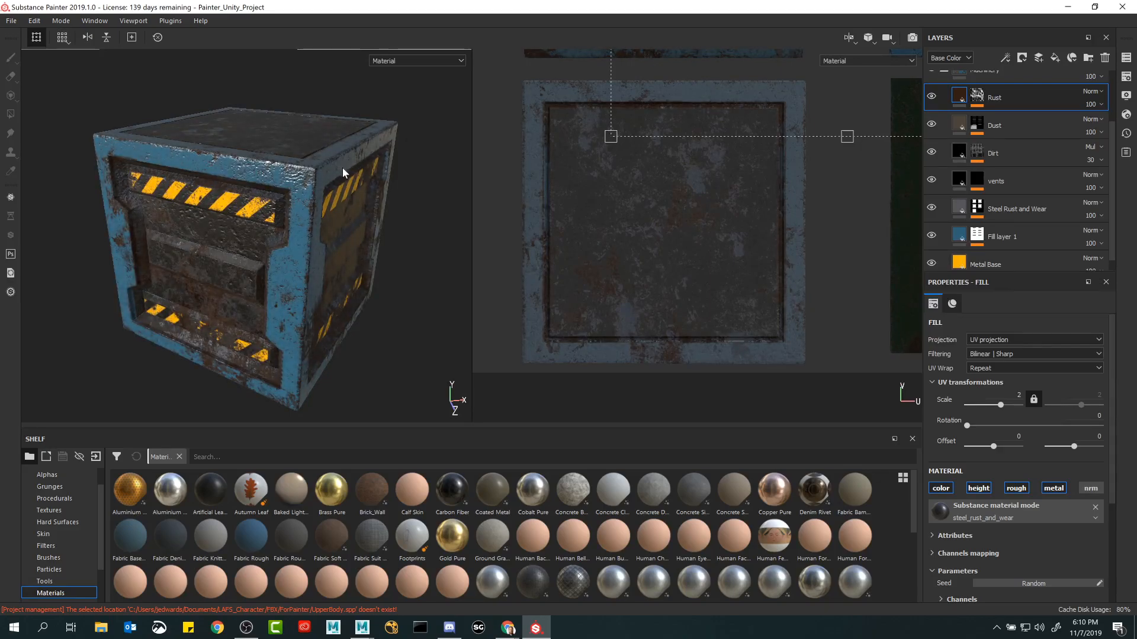
Show only the Base Color channel in both the 3D and 2D views and inspect the crate's sides.
click(411, 60)
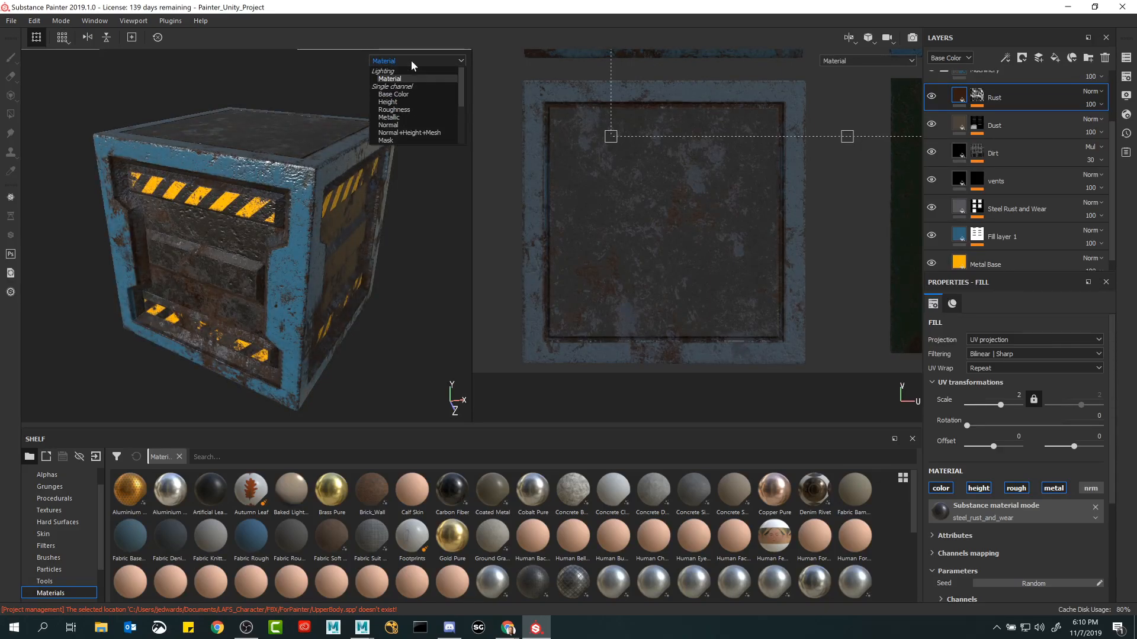
click(387, 141)
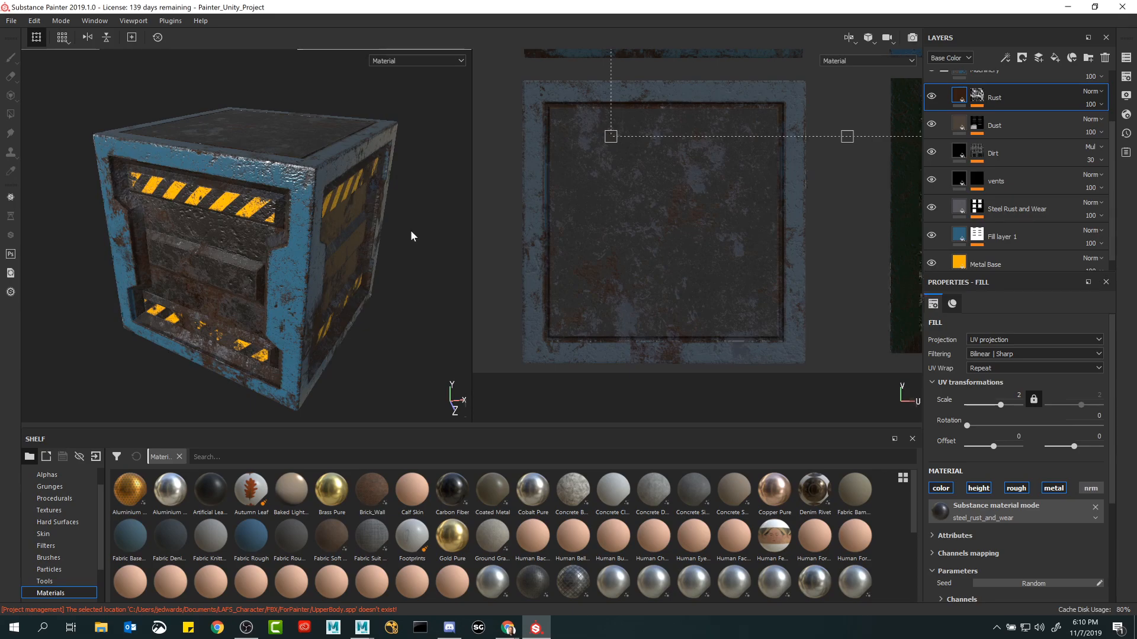
key(c)
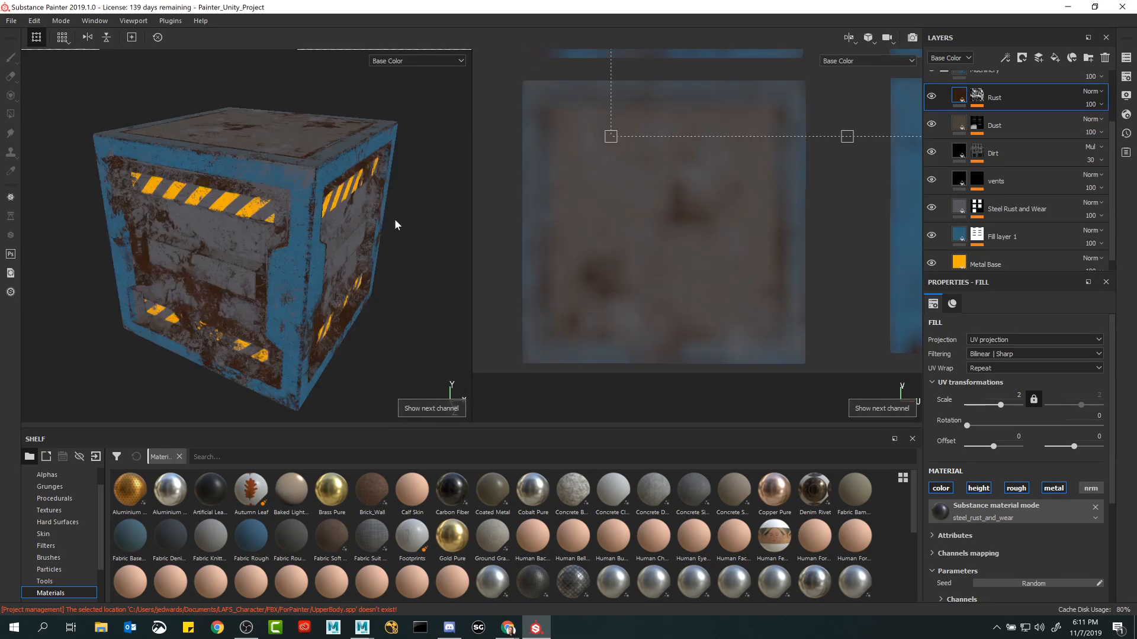
mouse_move(390, 211)
alt+mouse_down()
mouse_move(388, 229)
mouse_move(412, 214)
mouse_move(341, 214)
mouse_move(382, 218)
alt+mouse_up()
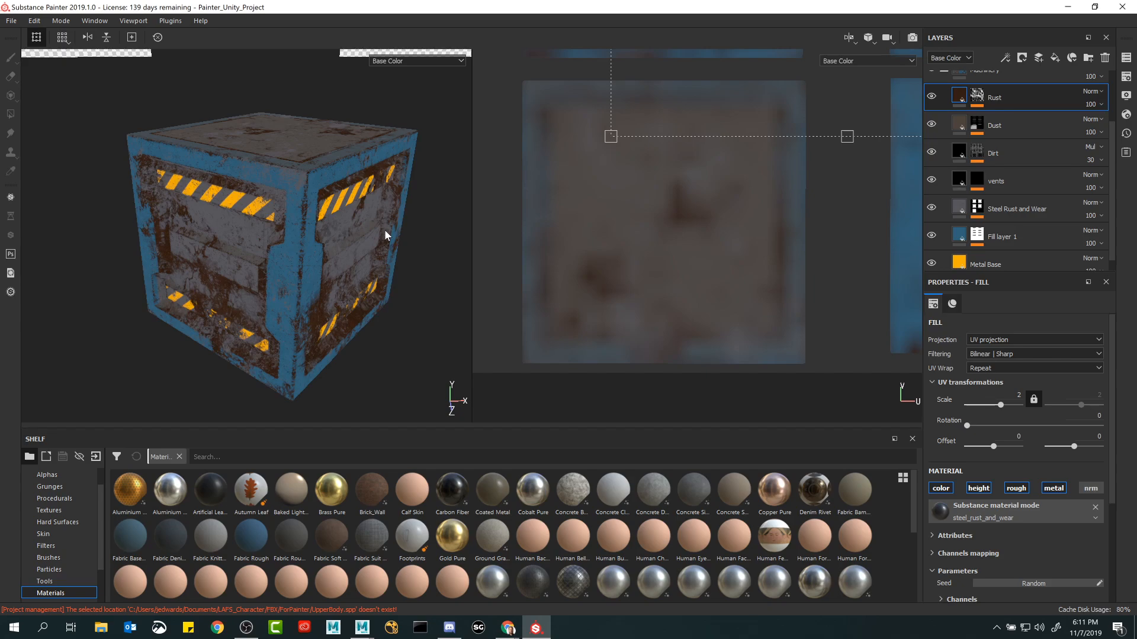
alt+drag(383, 227, 399, 152)
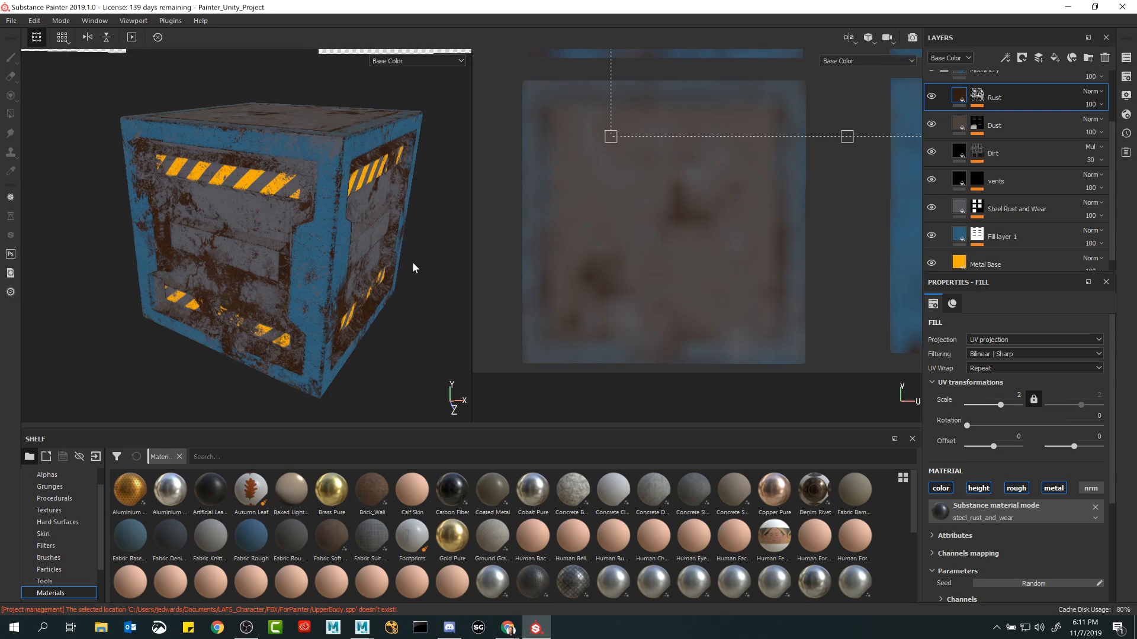
Show the Roughness channel and inspect it on the crate and across the whole UV layout.
key(c)
key(c)
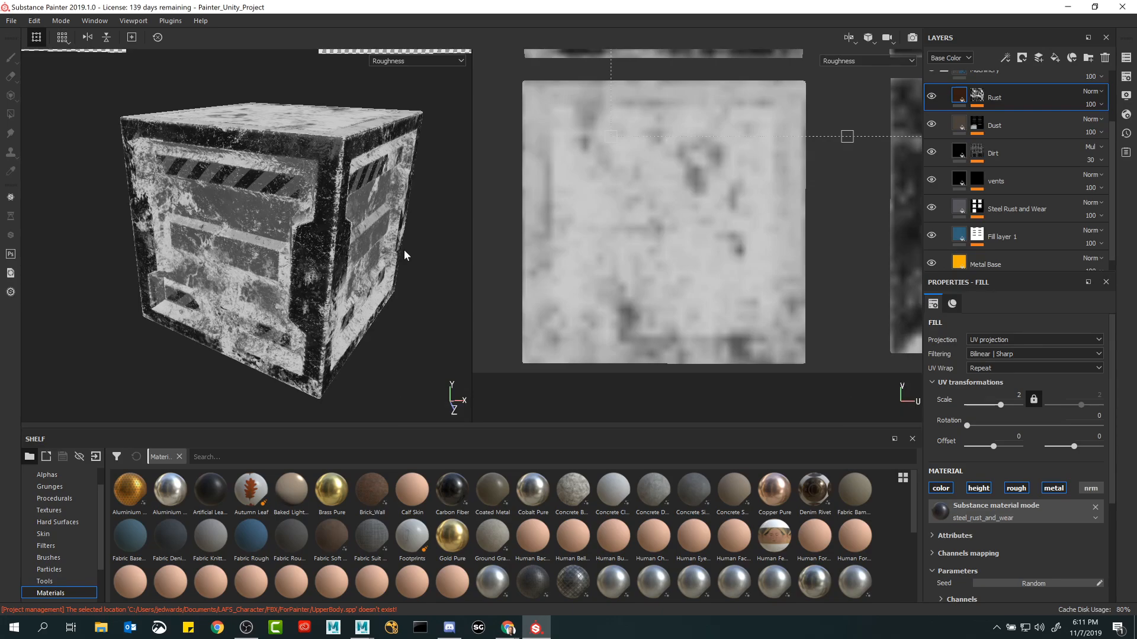
alt+drag(404, 252, 425, 248)
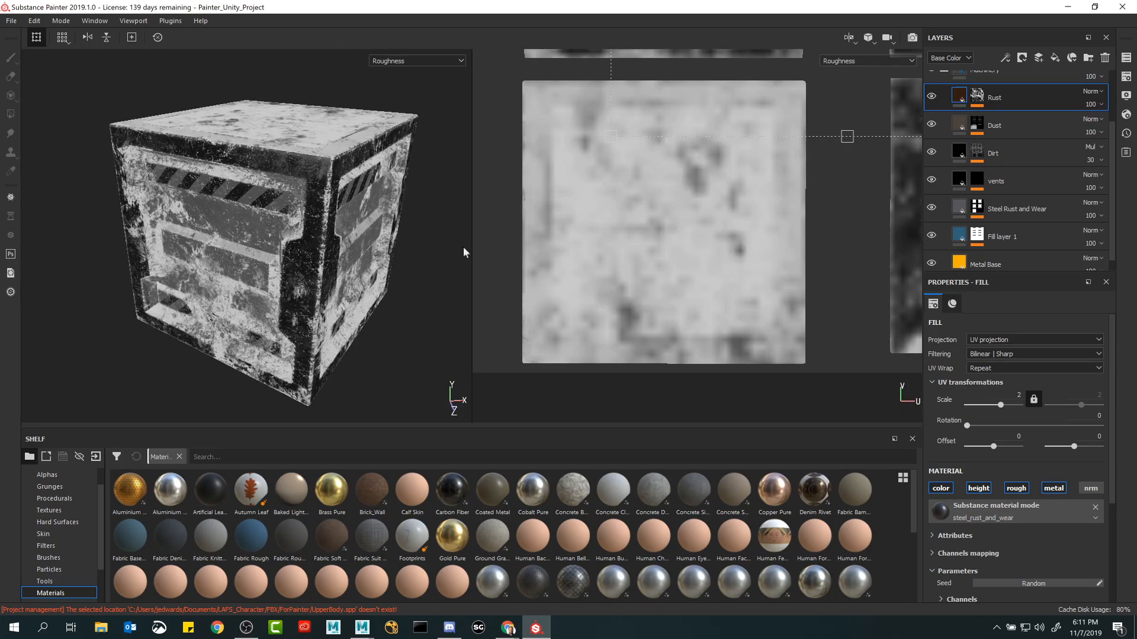
scroll(622, 331, down, 5)
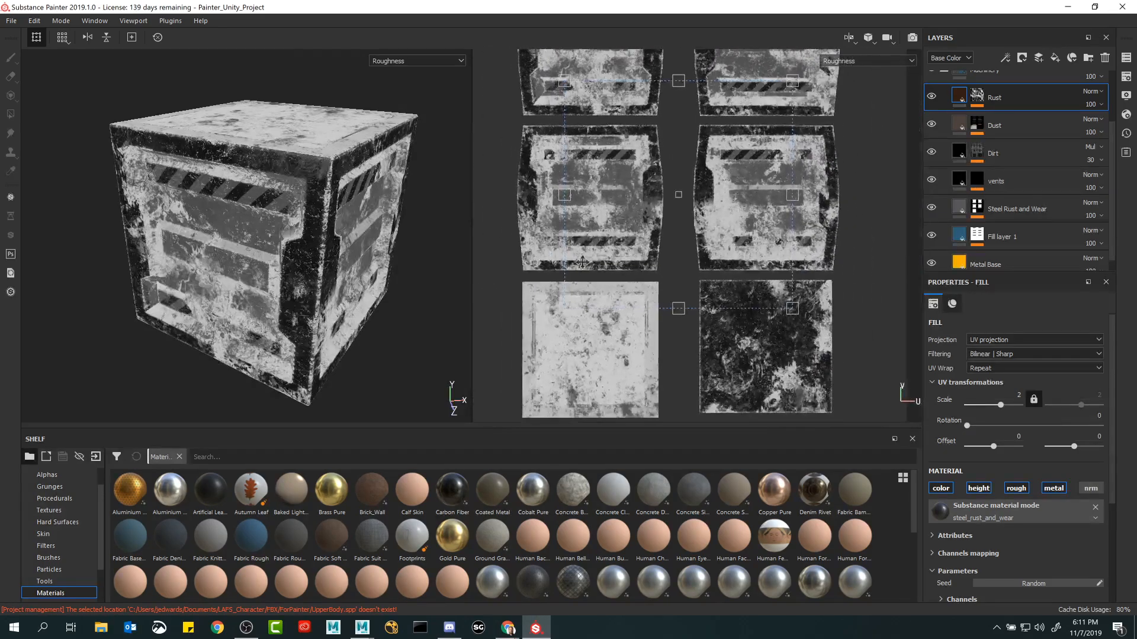
scroll(688, 158, down, 4)
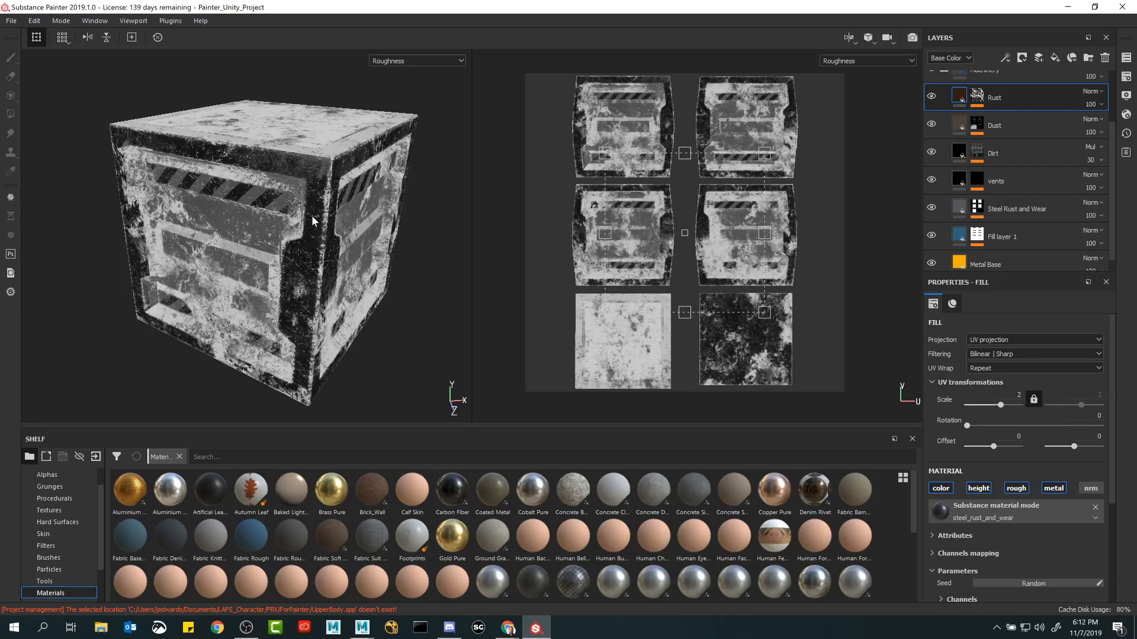
Compare the crate's full material with its Metallic channel, and return to the Roughness channel.
key(m)
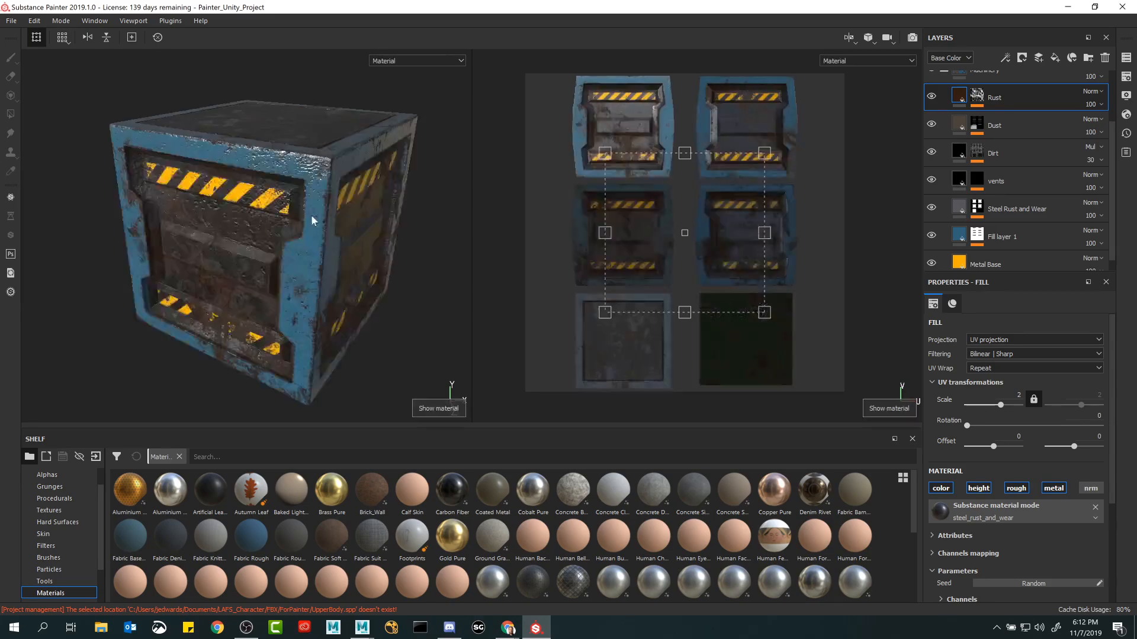
alt+drag(330, 229, 382, 254)
mouse_move(382, 249)
shift+right_down()
mouse_move(351, 247)
mouse_move(373, 248)
shift+right_up()
key(c)
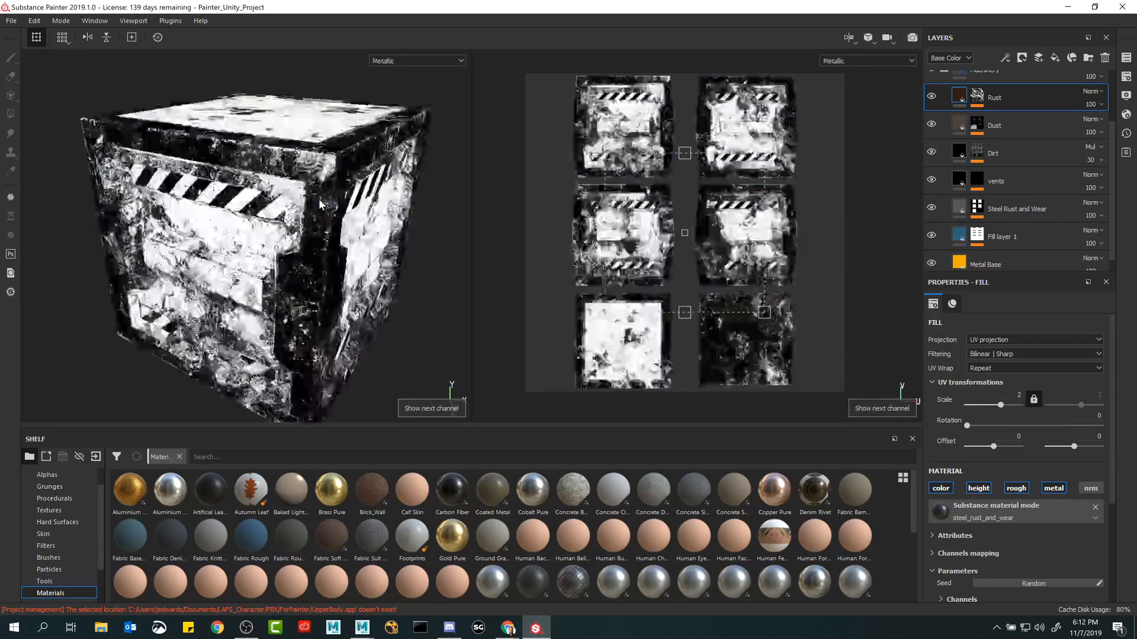
key(shift+c)
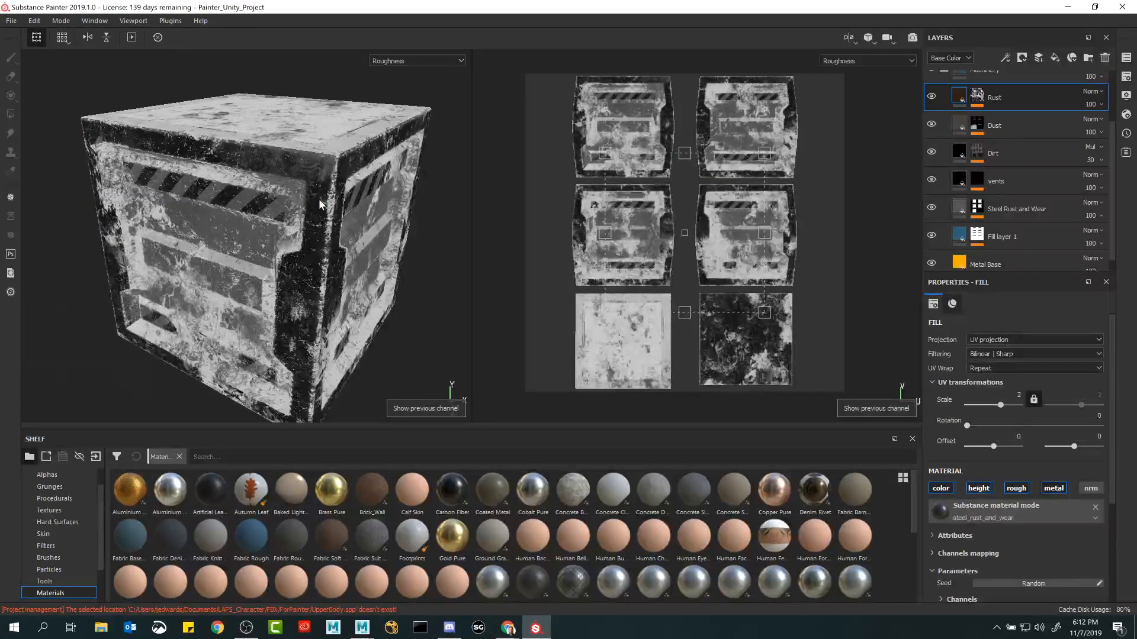
Compare the crate's full material with its Roughness channel, studying the reflections on the sides and top surface.
key(m)
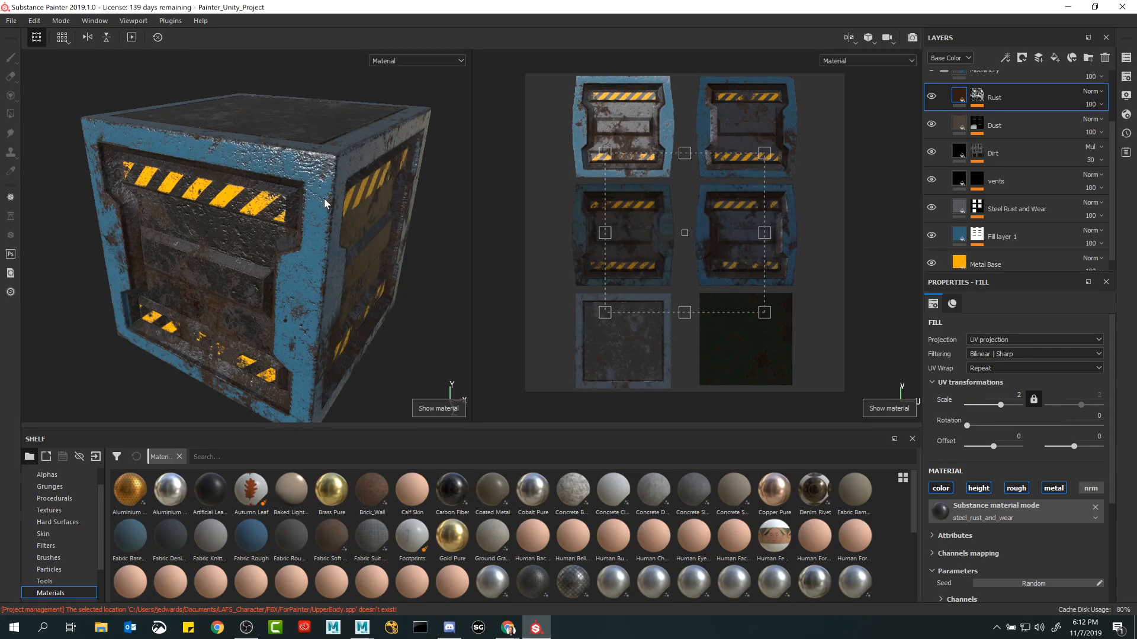
key(c)
alt+drag(309, 101, 312, 135)
alt+middle_drag(312, 135, 314, 162)
alt+drag(314, 162, 316, 171)
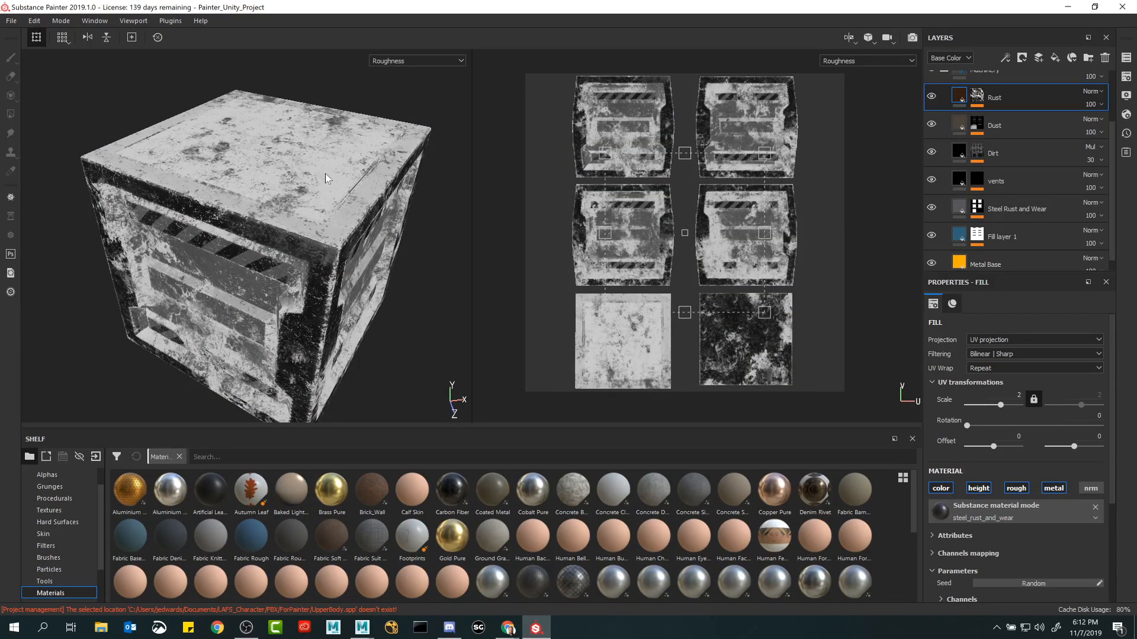
key(m)
shift+right_drag(325, 173, 343, 146)
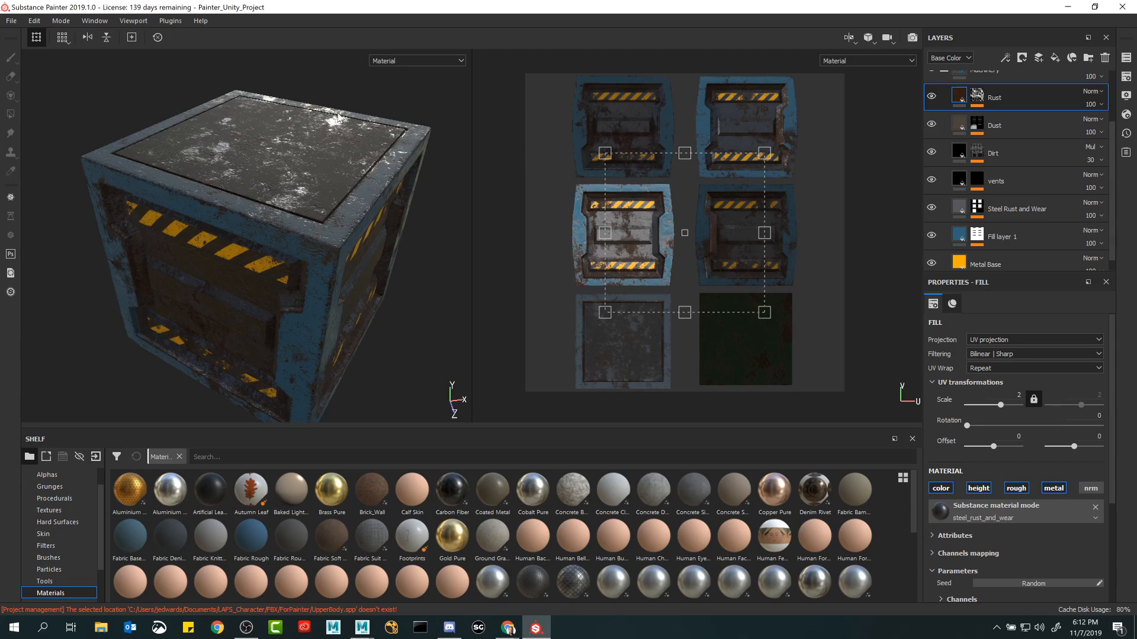
mouse_move(331, 140)
shift+right_down()
mouse_move(315, 142)
mouse_move(330, 141)
shift+right_up()
key(c)
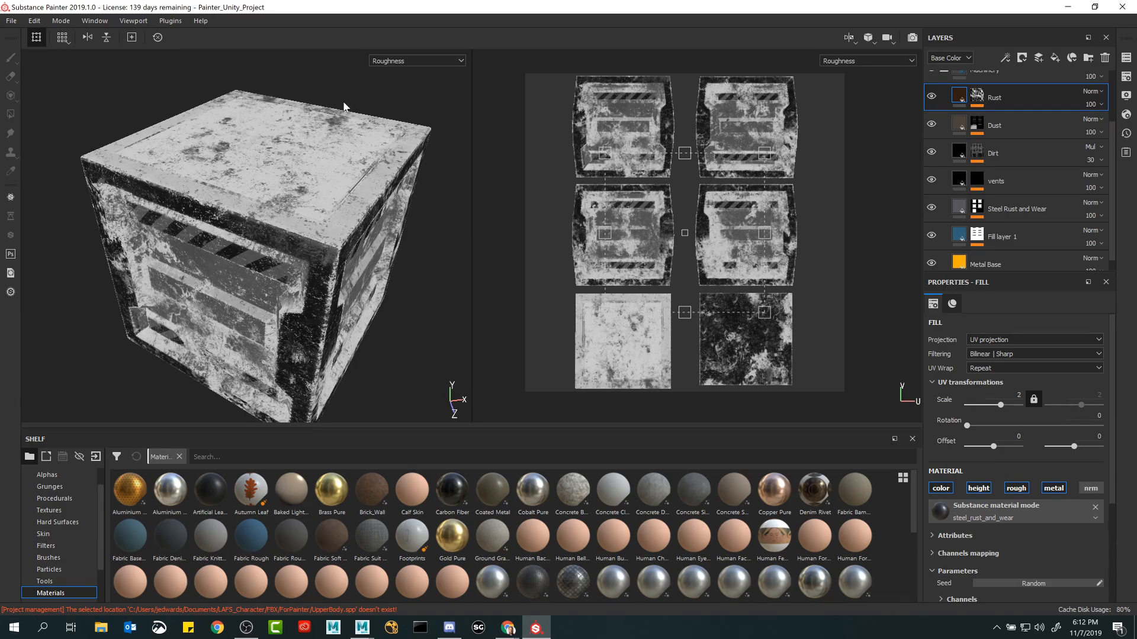
key(m)
key(c)
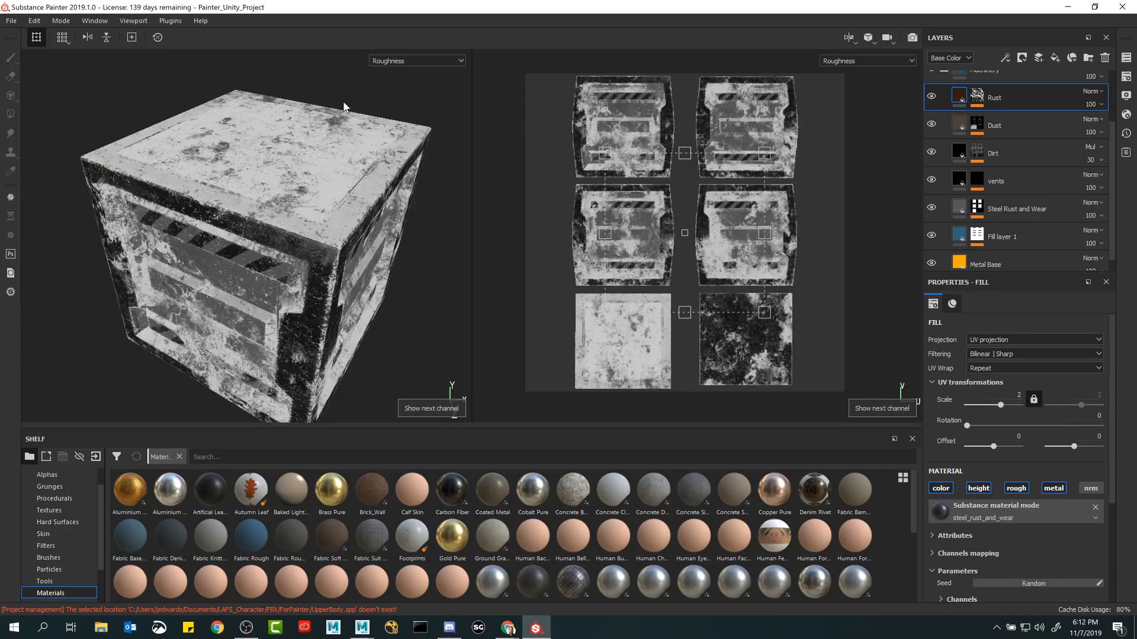
Step through the Metallic, Normal and Normal+Height+Mesh channels on the crate and compare the surface relief with the full material.
key(c)
alt+drag(362, 292, 374, 266)
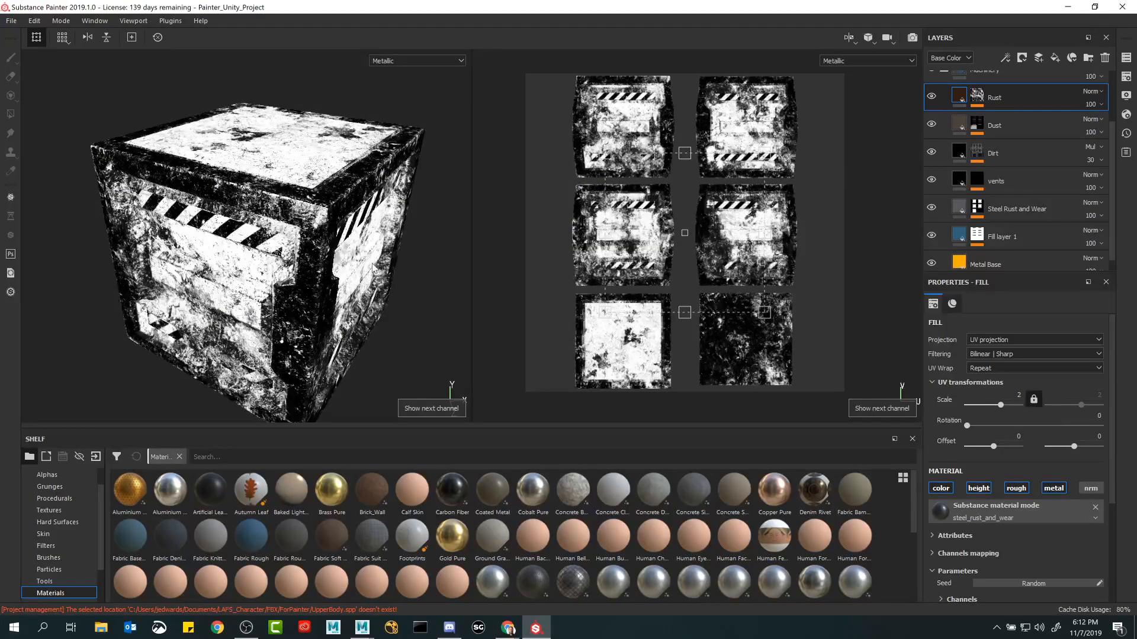
key(c)
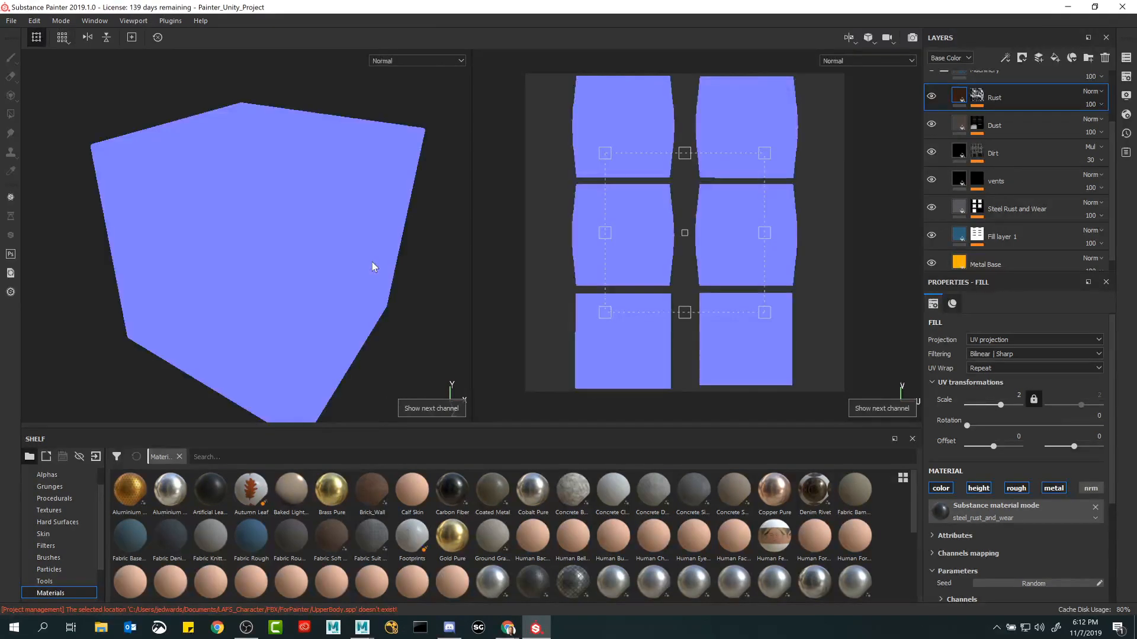
alt+drag(372, 261, 344, 260)
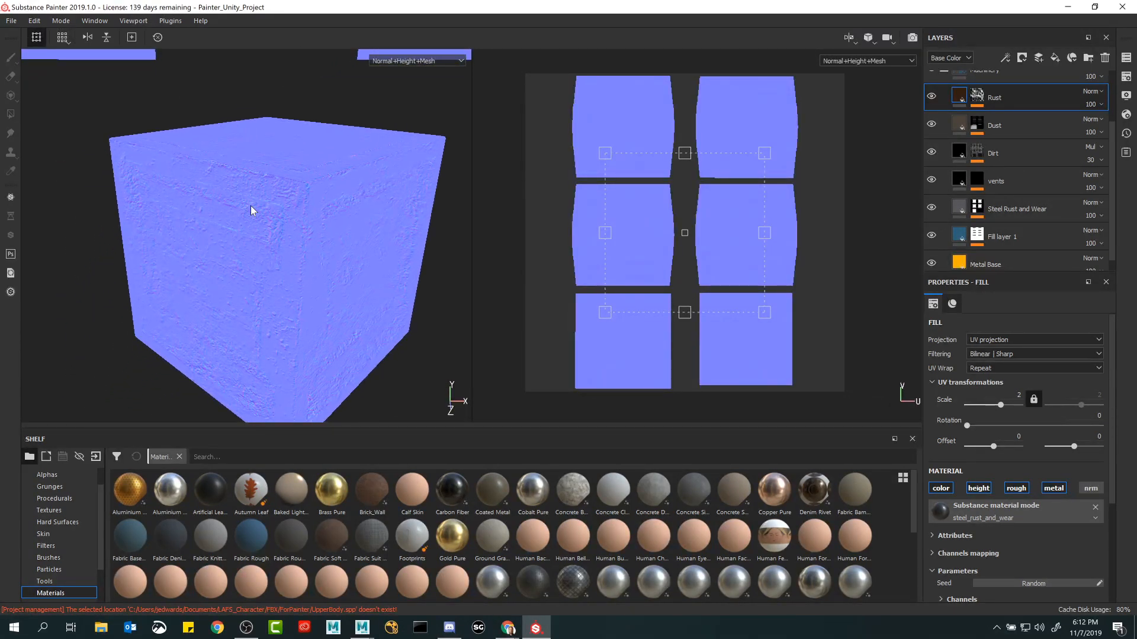
key(m)
alt+drag(250, 205, 242, 206)
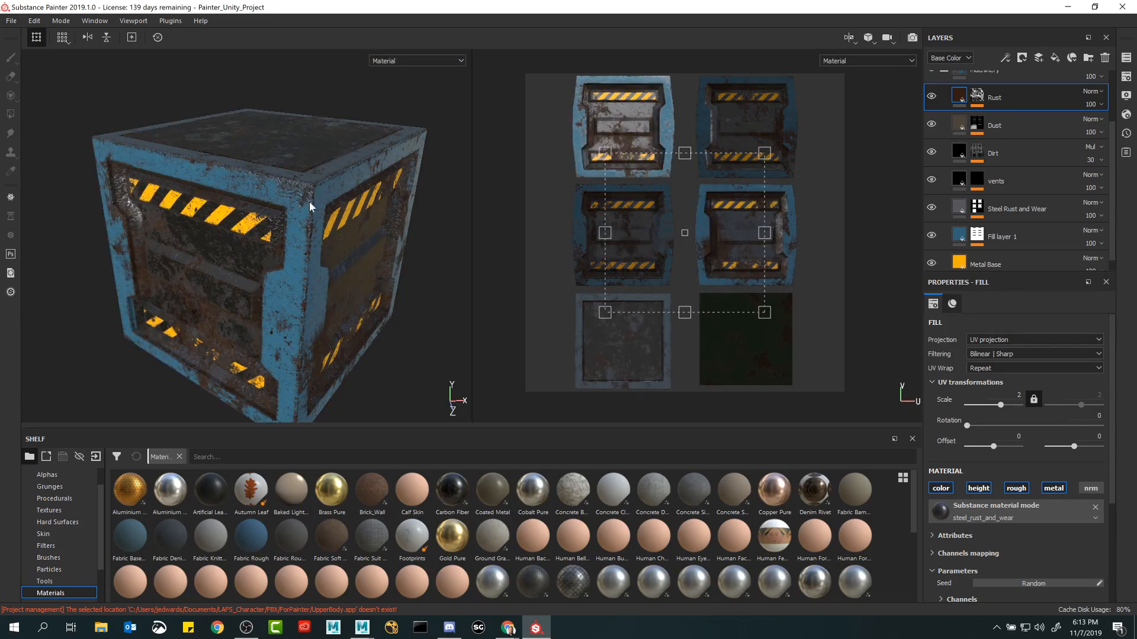
key(shift+c)
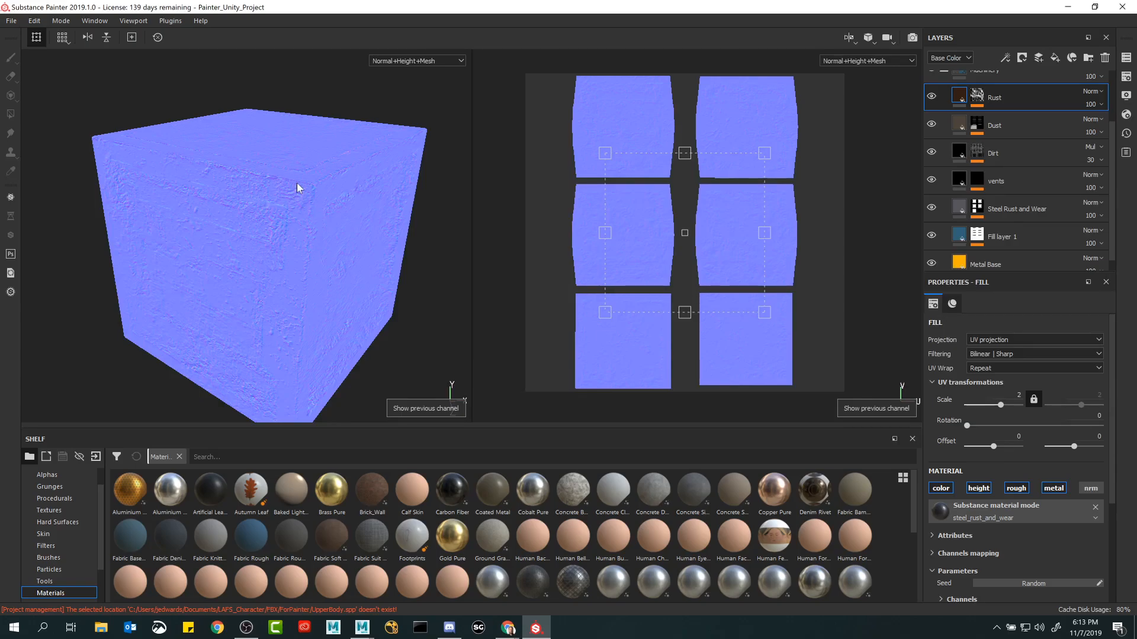
Inspect the Rust layer's mask on the crate and its UV layout, and return both views to the full material.
key(c)
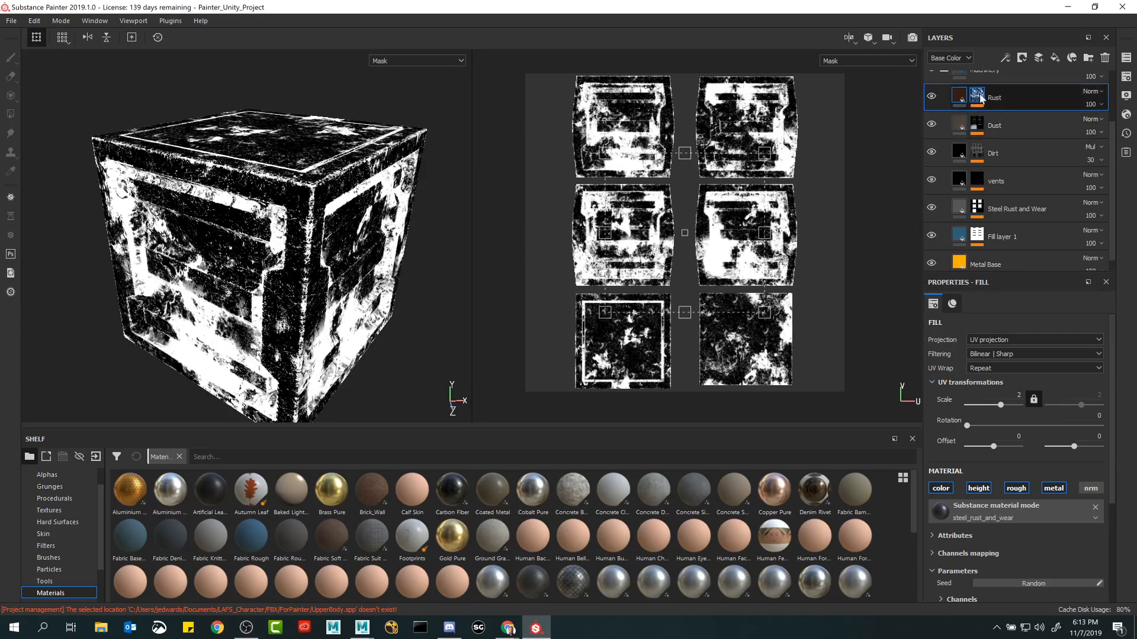
alt+drag(289, 172, 251, 223)
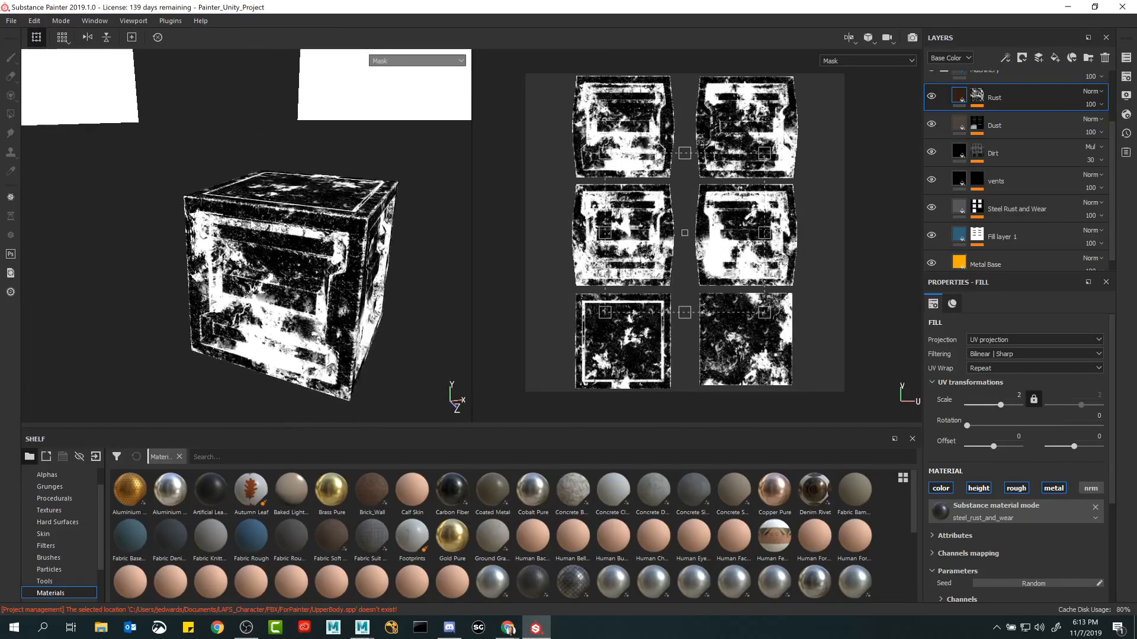
key(m)
Bring the surrounding scene objects into view and make Material1 the active texture set.
scroll(281, 246, down, 2)
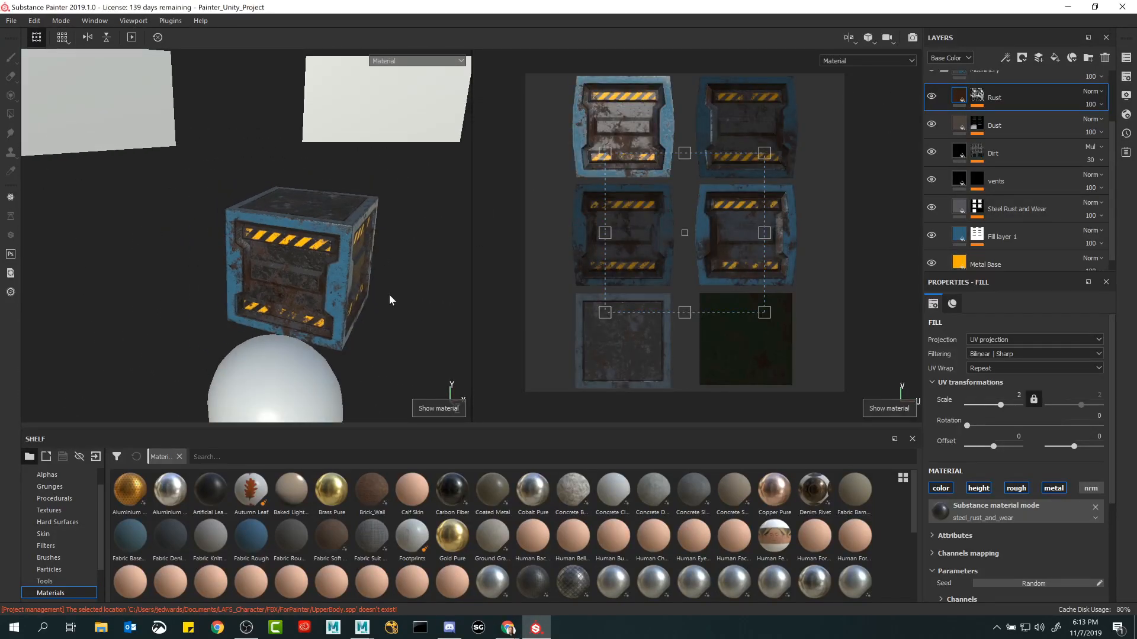
scroll(389, 293, down, 2)
key(q)
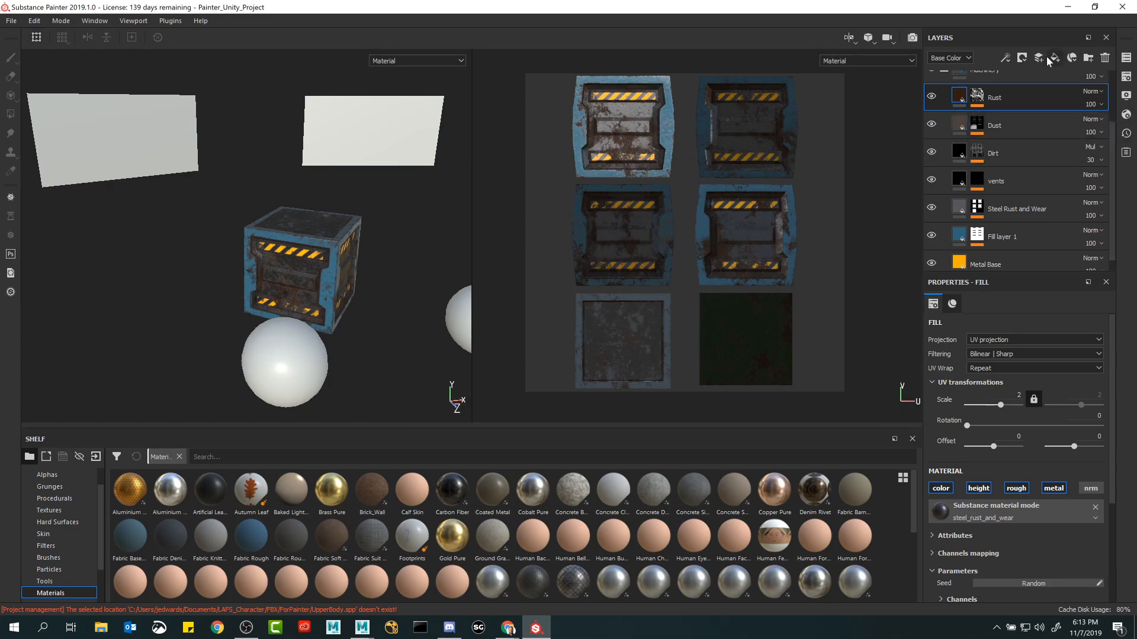
click(1127, 58)
click(923, 110)
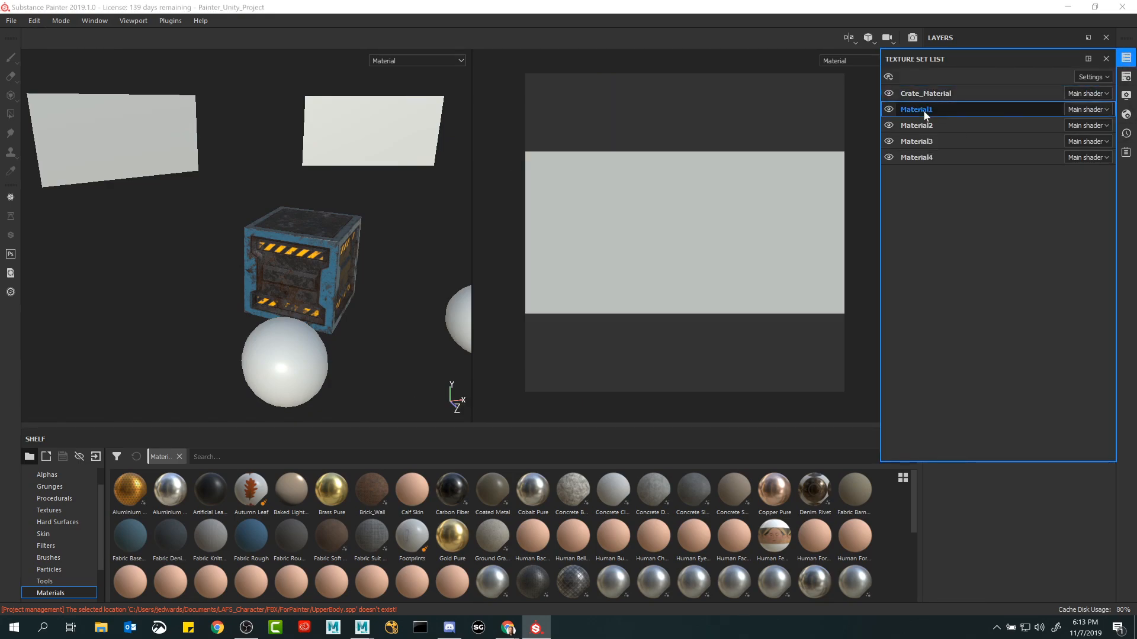
click(1126, 58)
Find the Parquet Olive material in the shelf and apply it to the sphere in front of the crate.
scroll(246, 568, down, 5)
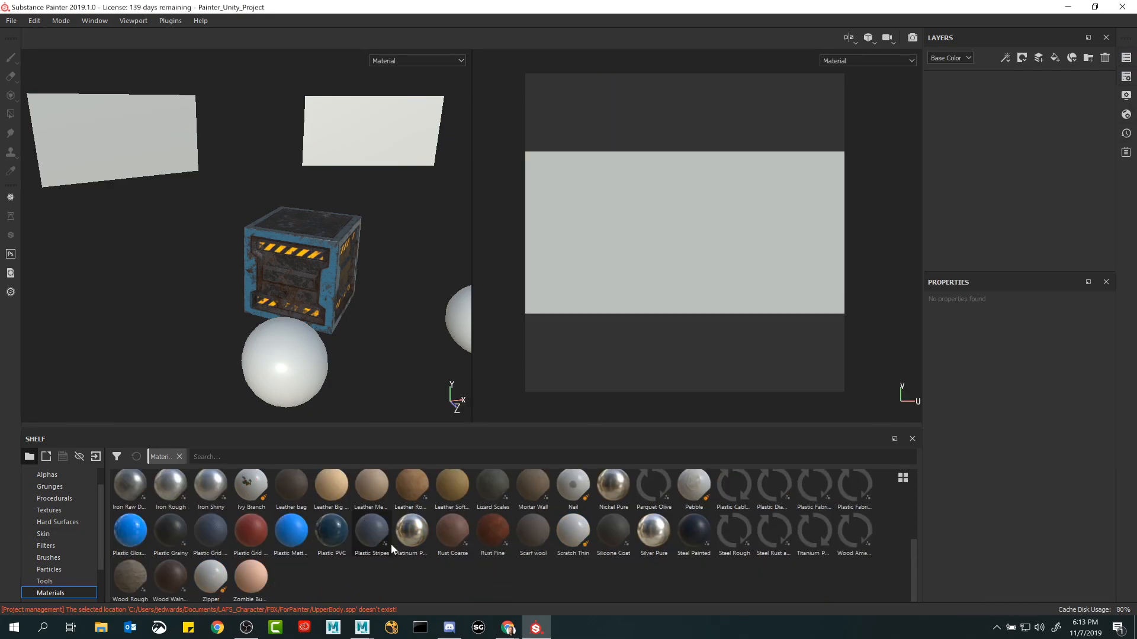
scroll(84, 539, down, 1)
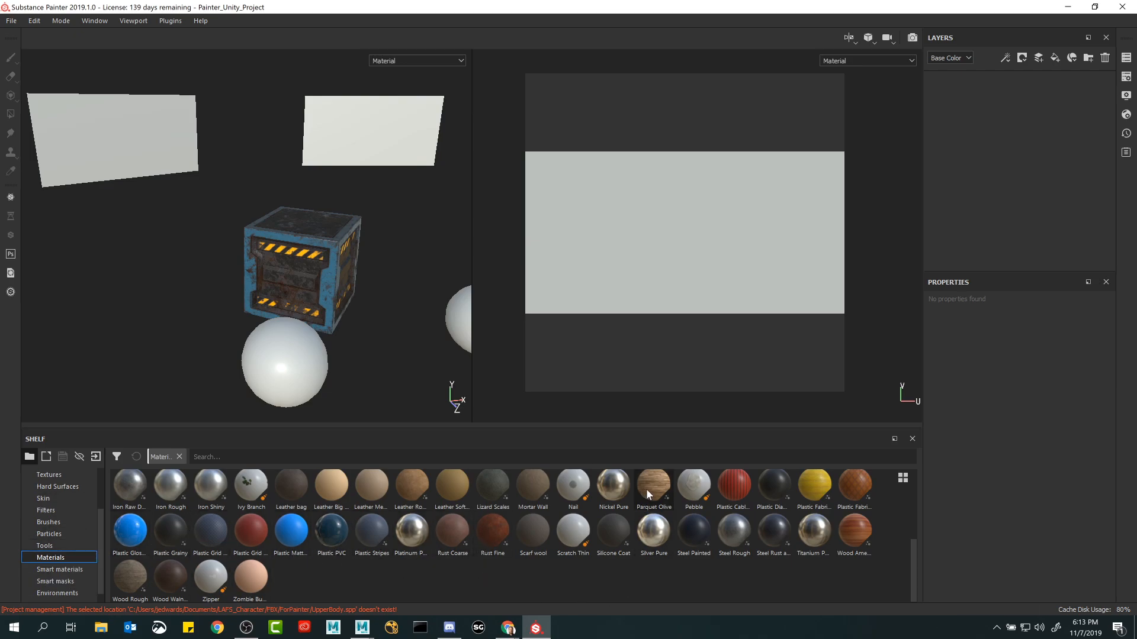
mouse_move(651, 490)
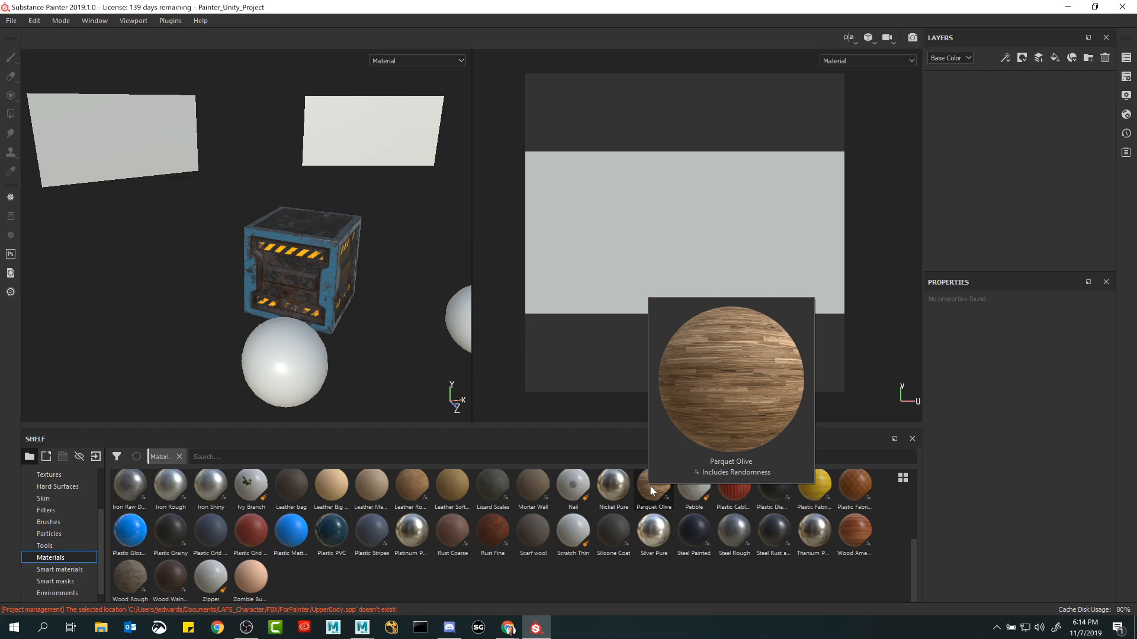
drag(651, 490, 294, 350)
alt+middle_drag(321, 366, 284, 224)
alt+right_drag(283, 224, 341, 299)
alt+middle_drag(341, 299, 385, 248)
Apply the Plastic Cables Braided material to the second sphere beside the crate.
drag(726, 488, 423, 187)
alt+right_drag(222, 288, 286, 289)
alt+middle_drag(285, 290, 134, 257)
drag(734, 487, 337, 239)
alt+middle_drag(133, 213, 208, 270)
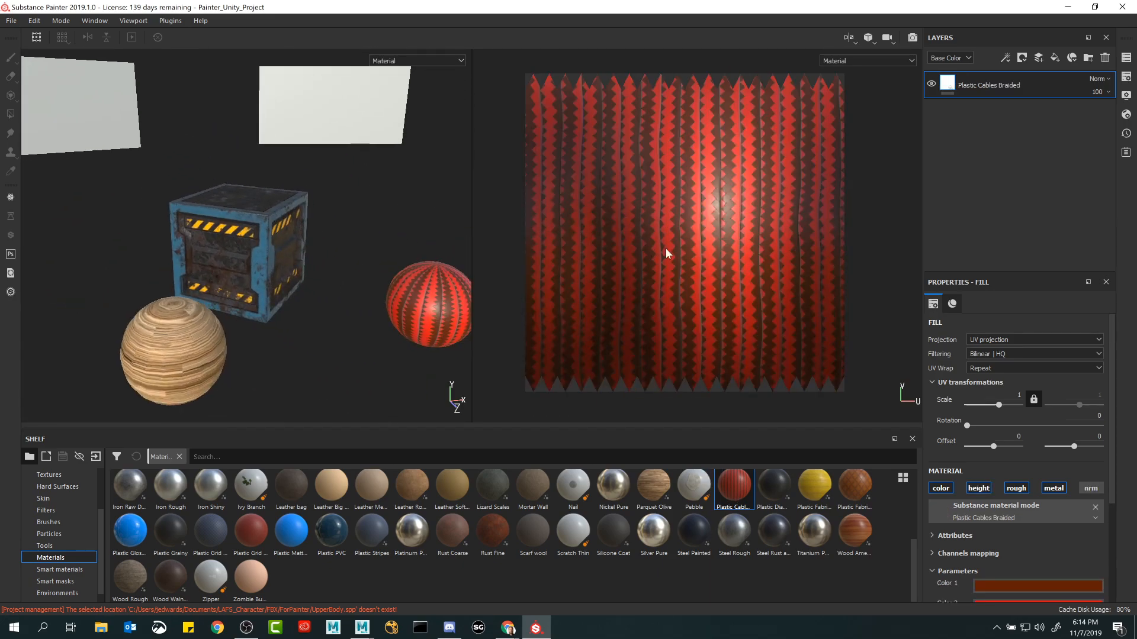
Apply the Wood Rough material to one of the flat panels behind the crate and browse the remaining shelf materials.
alt+middle_drag(140, 144, 365, 205)
drag(131, 579, 226, 155)
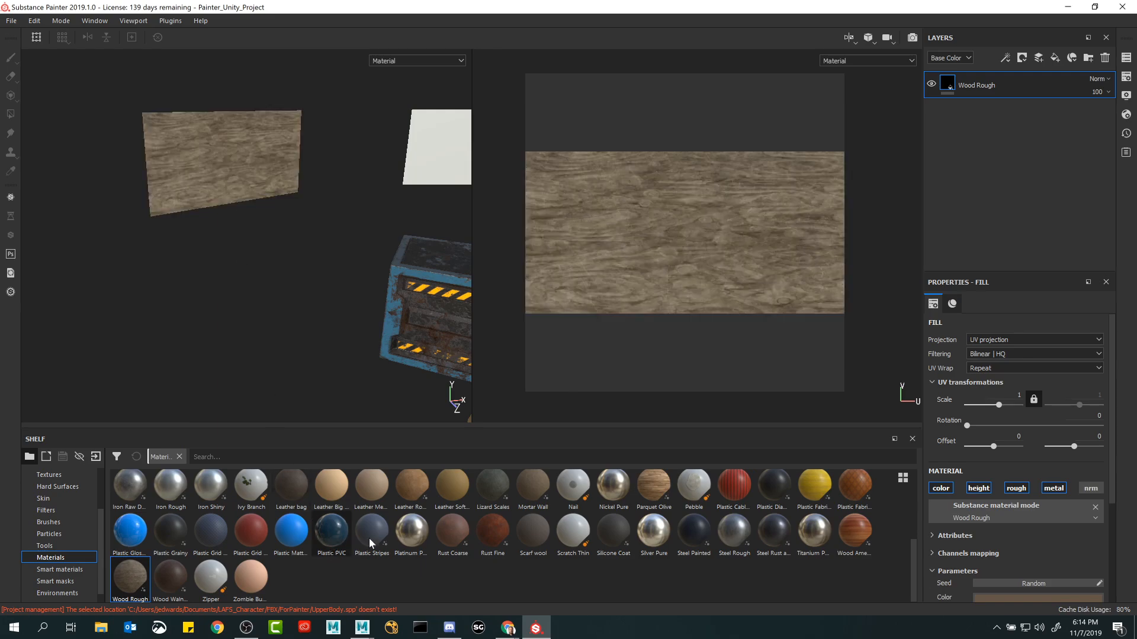
scroll(368, 538, up, 3)
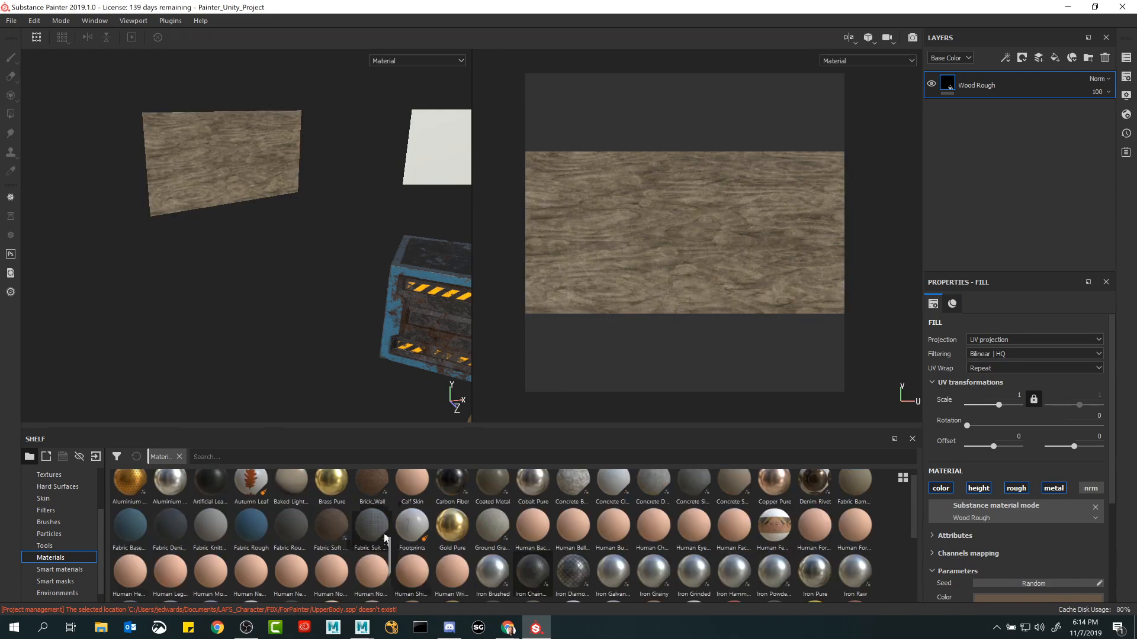
scroll(385, 538, down, 3)
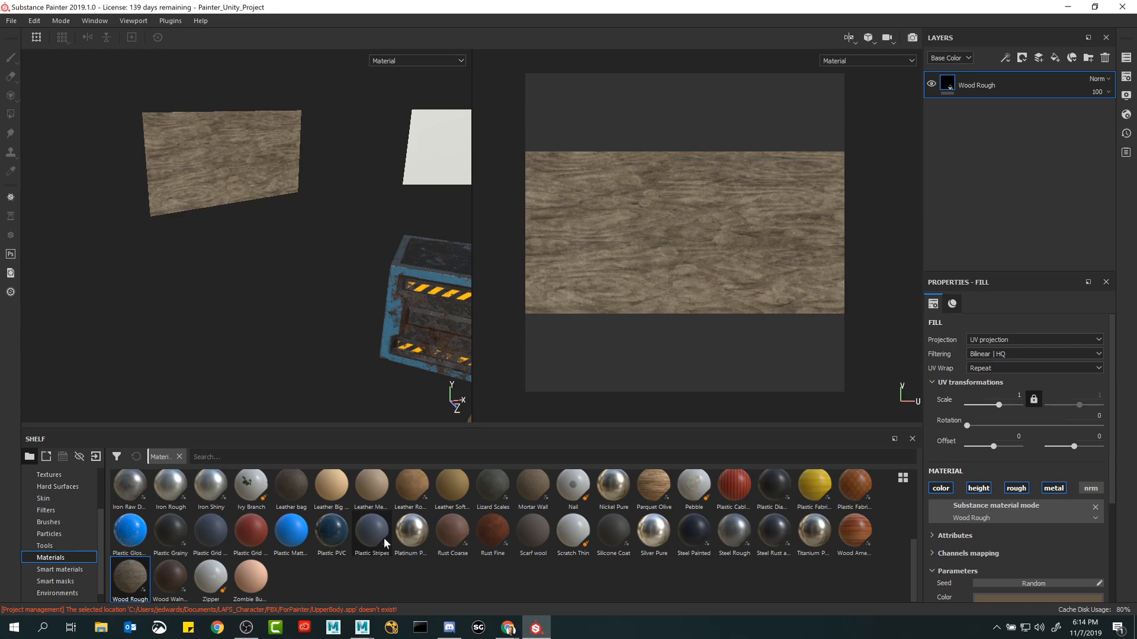
scroll(384, 537, up, 3)
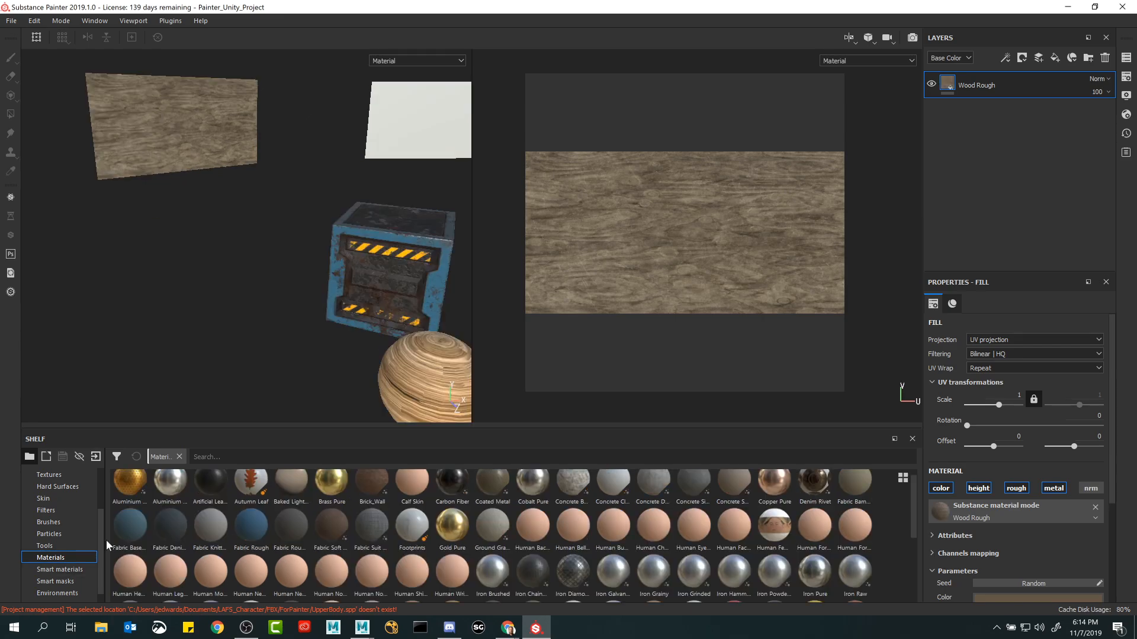
Show the Smart materials collection in the shelf and make Crate_Material the active texture set.
click(59, 569)
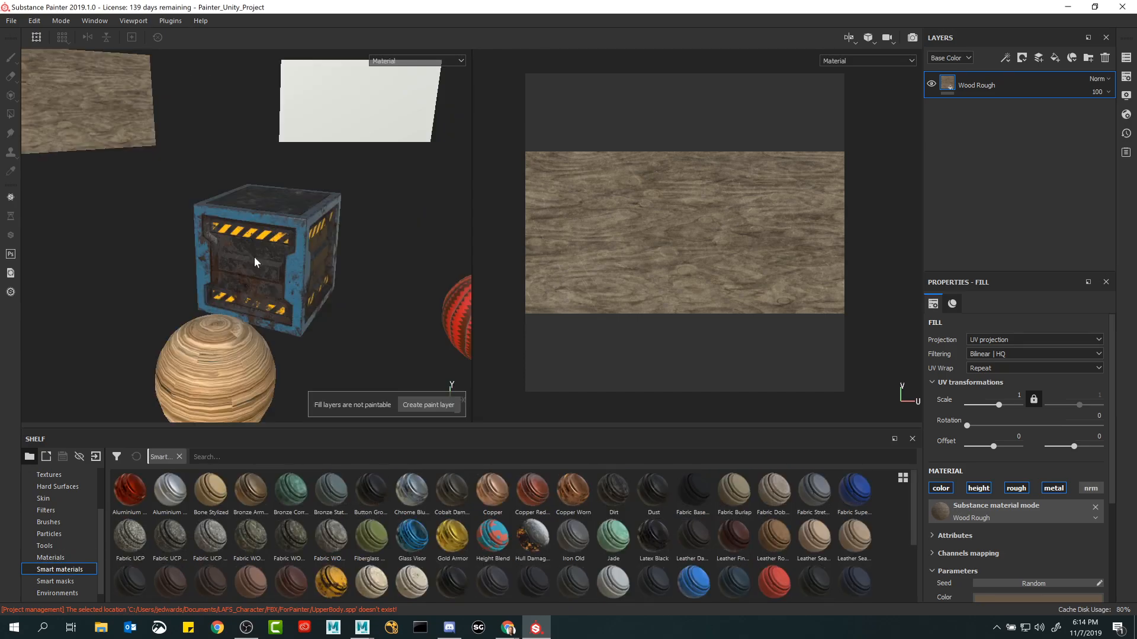
scroll(254, 257, down, 10)
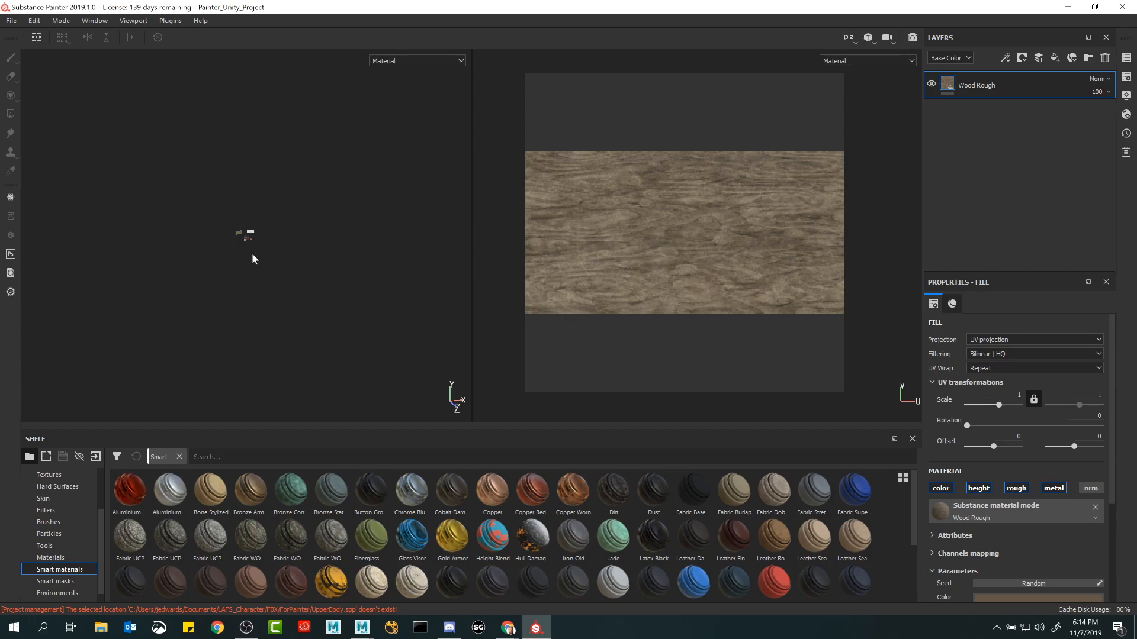
scroll(246, 250, up, 3)
scroll(246, 251, up, 6)
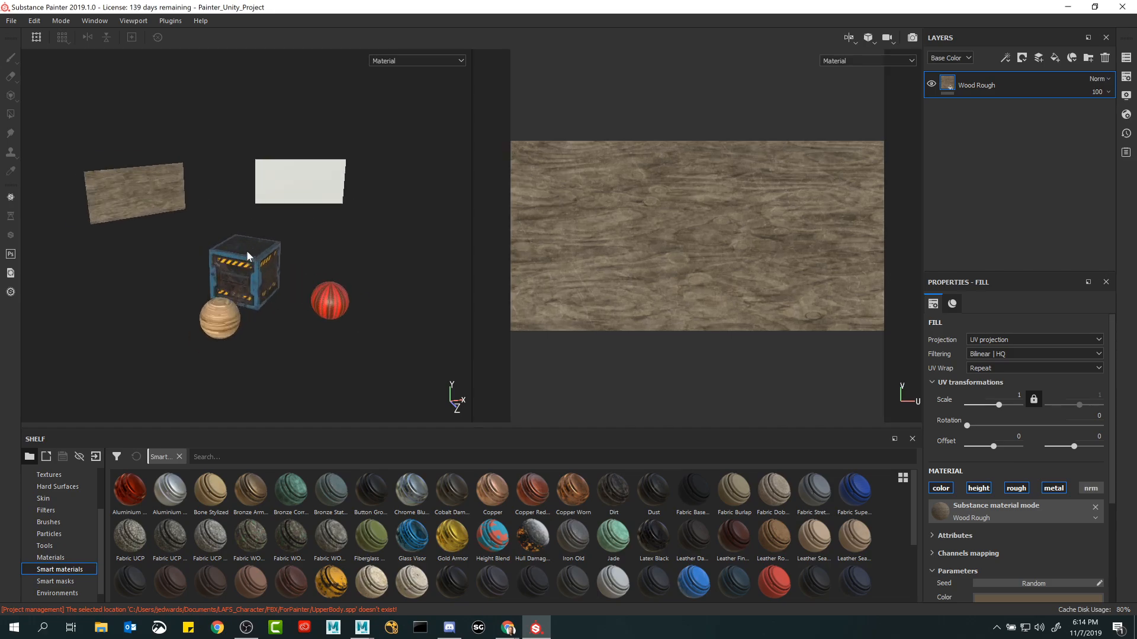
click(246, 251)
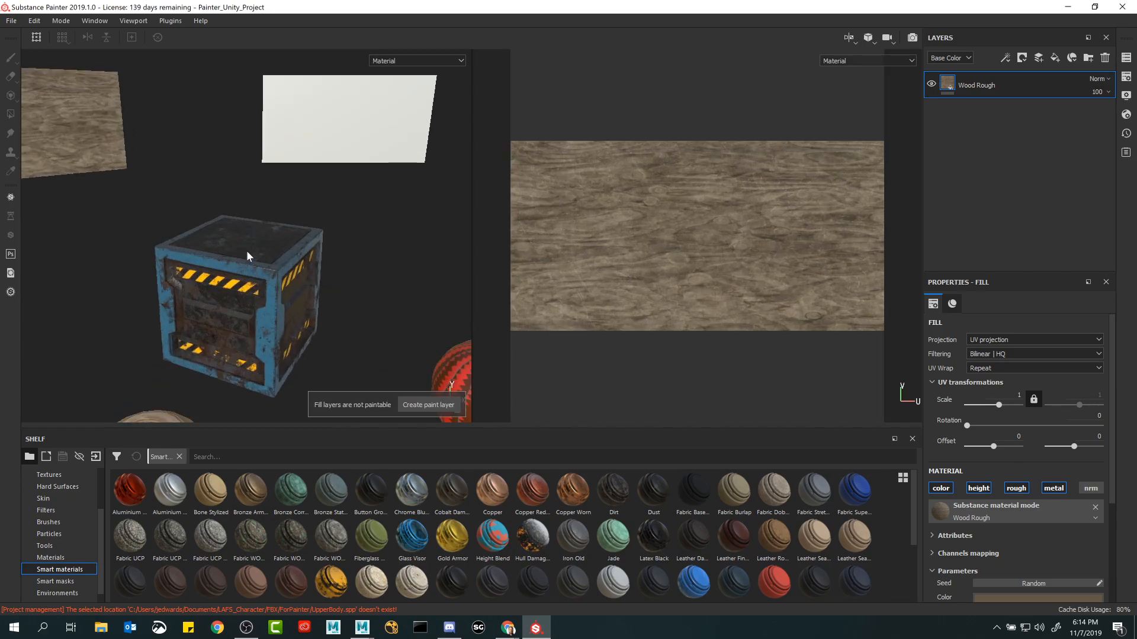
click(1126, 57)
click(933, 93)
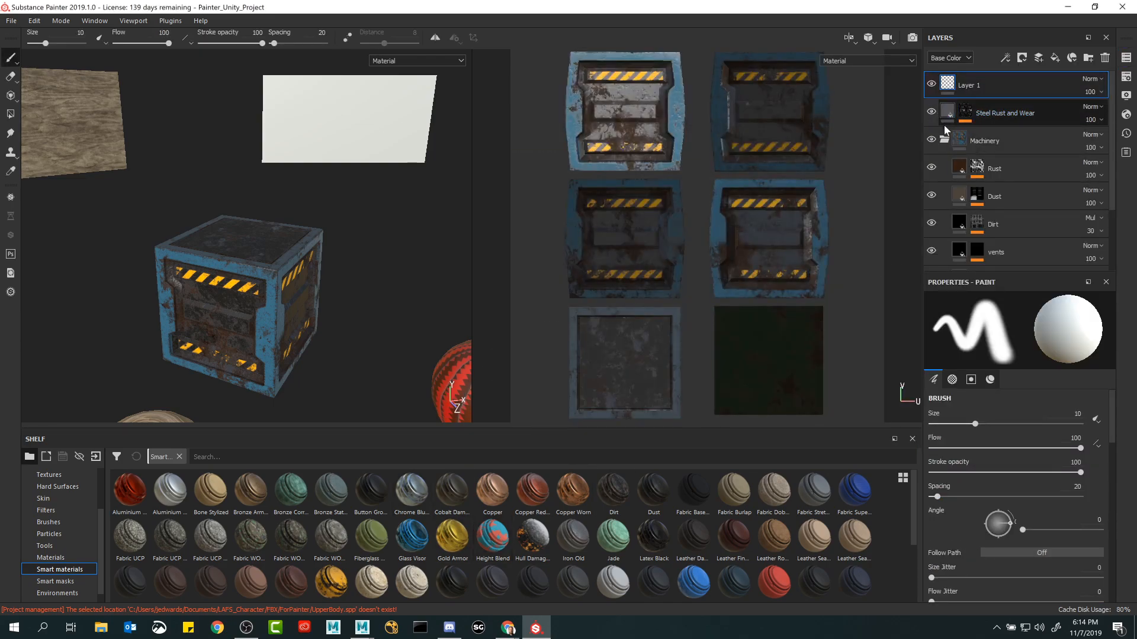
Delete the Steel Rust and Wear layer and the whole Machinery folder from the crate.
click(944, 140)
click(949, 110)
shift+click(973, 140)
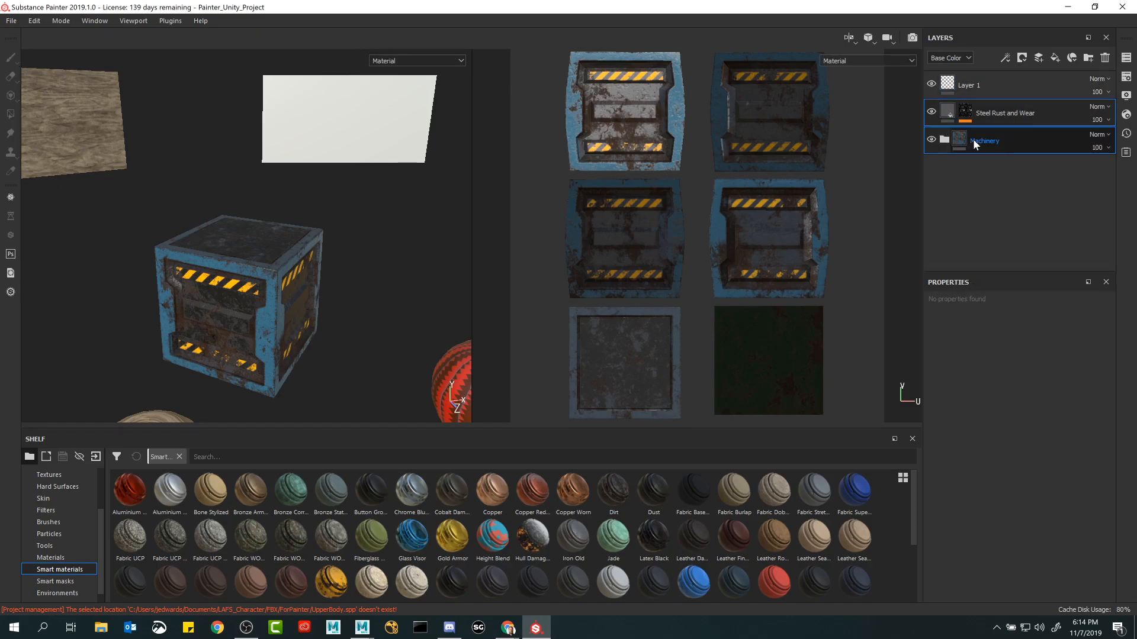
key(Delete)
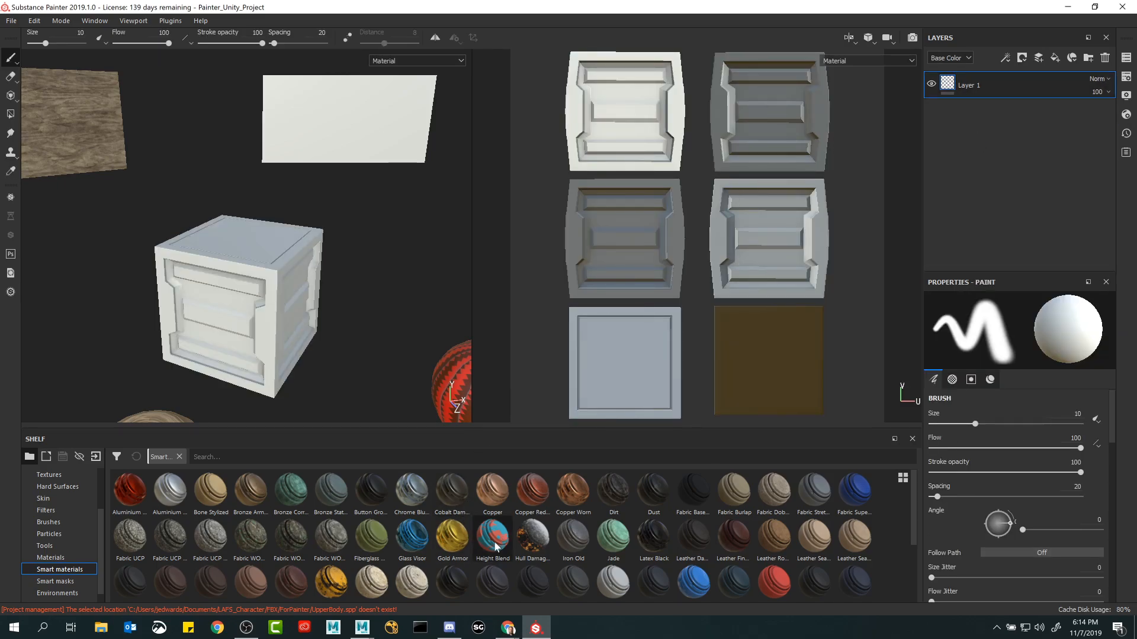
Apply the Hull Damage smart material to the crate, and select Layer 1 beneath its collapsed folder.
drag(533, 537, 237, 270)
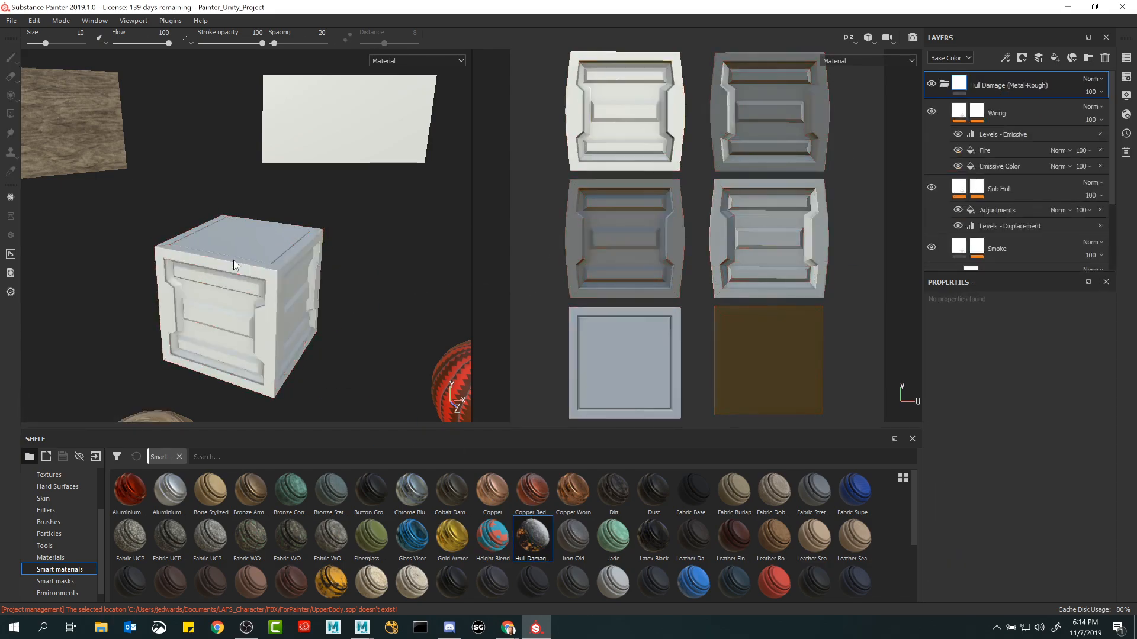
alt+middle_drag(307, 305, 315, 238)
alt+right_drag(315, 238, 362, 271)
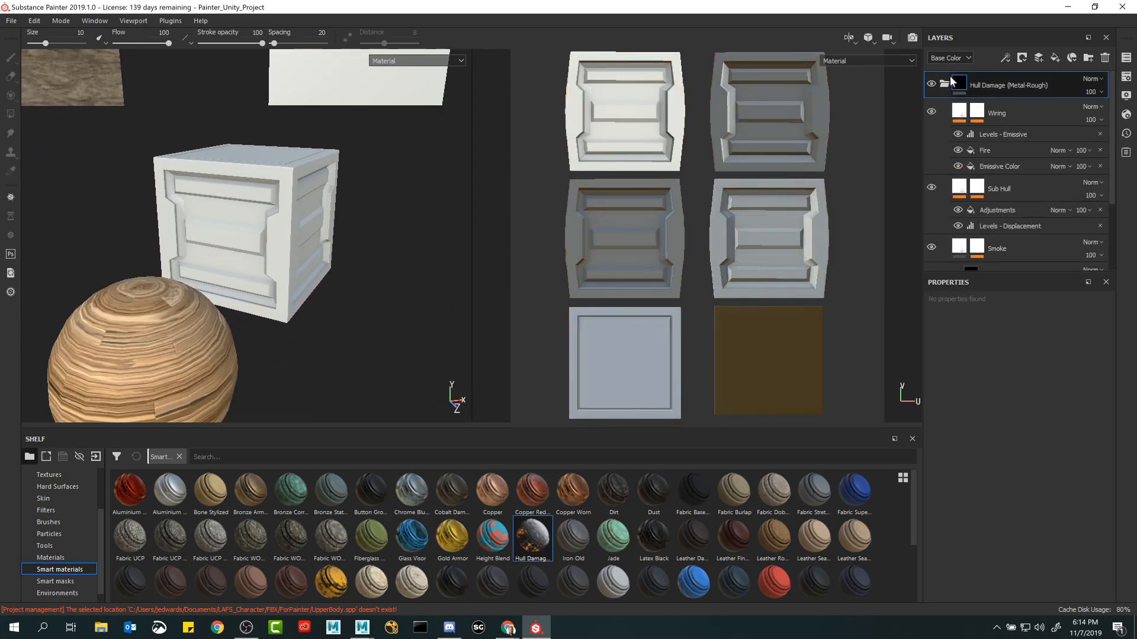
alt+drag(343, 190, 386, 249)
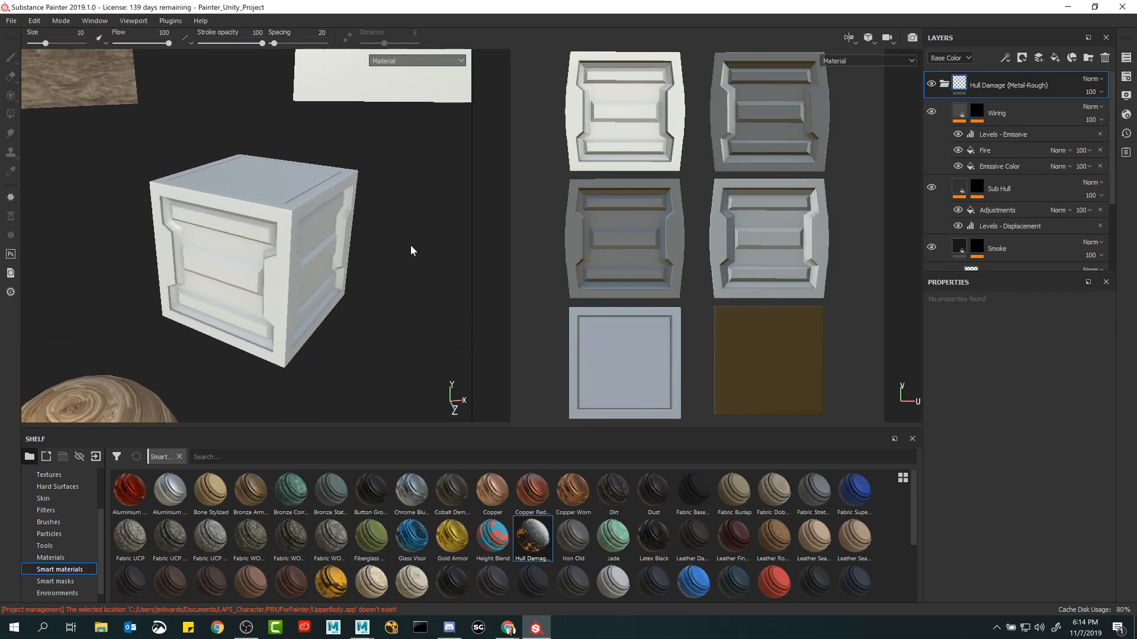
click(945, 87)
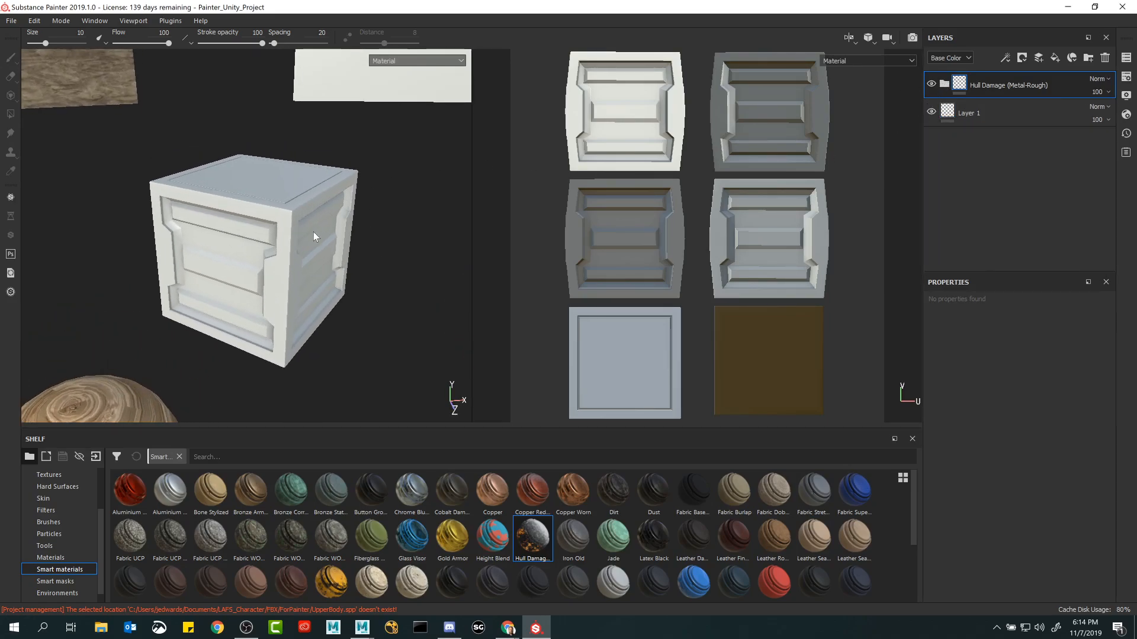
click(958, 113)
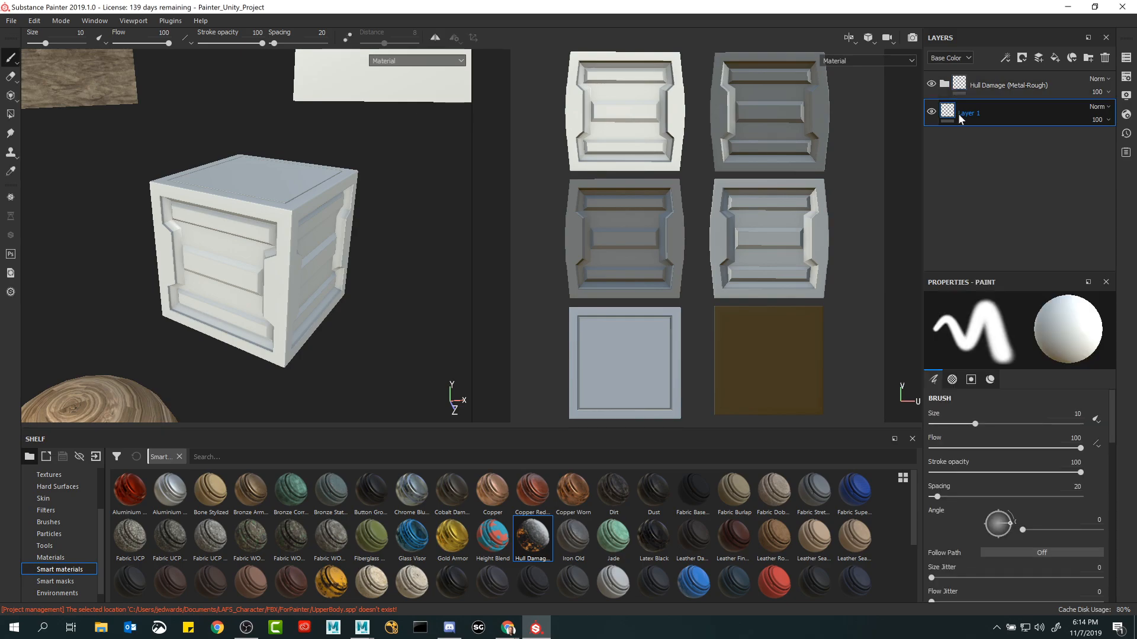
Delete the Hull Damage folder and Layer 1 together from the crate's layer stack.
double_click(960, 87)
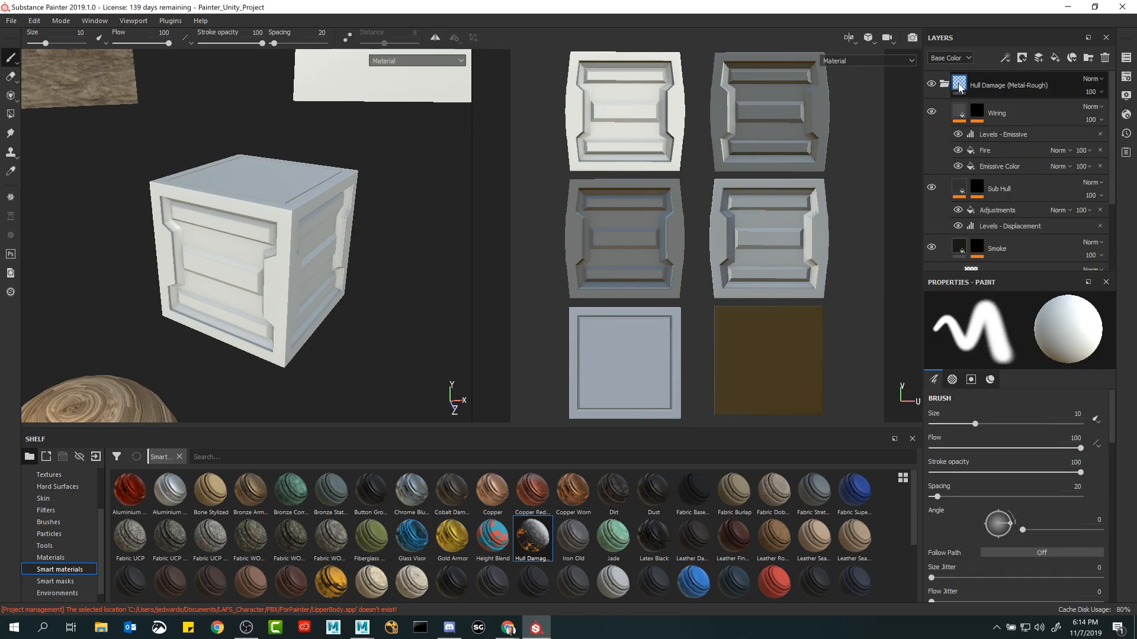
click(960, 88)
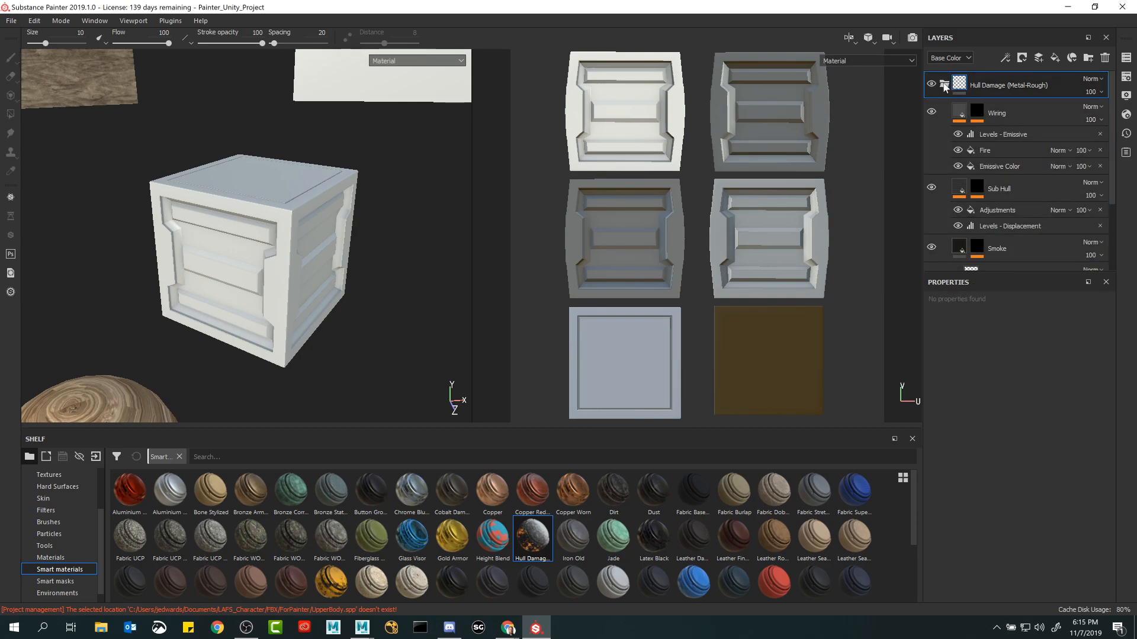
click(944, 87)
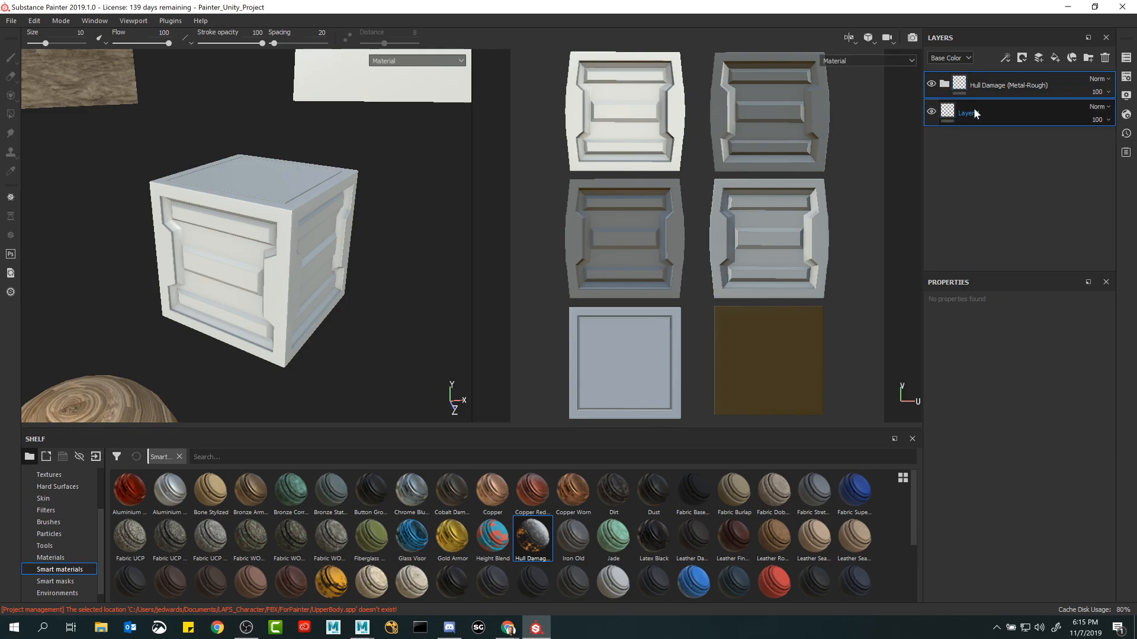
key(Delete)
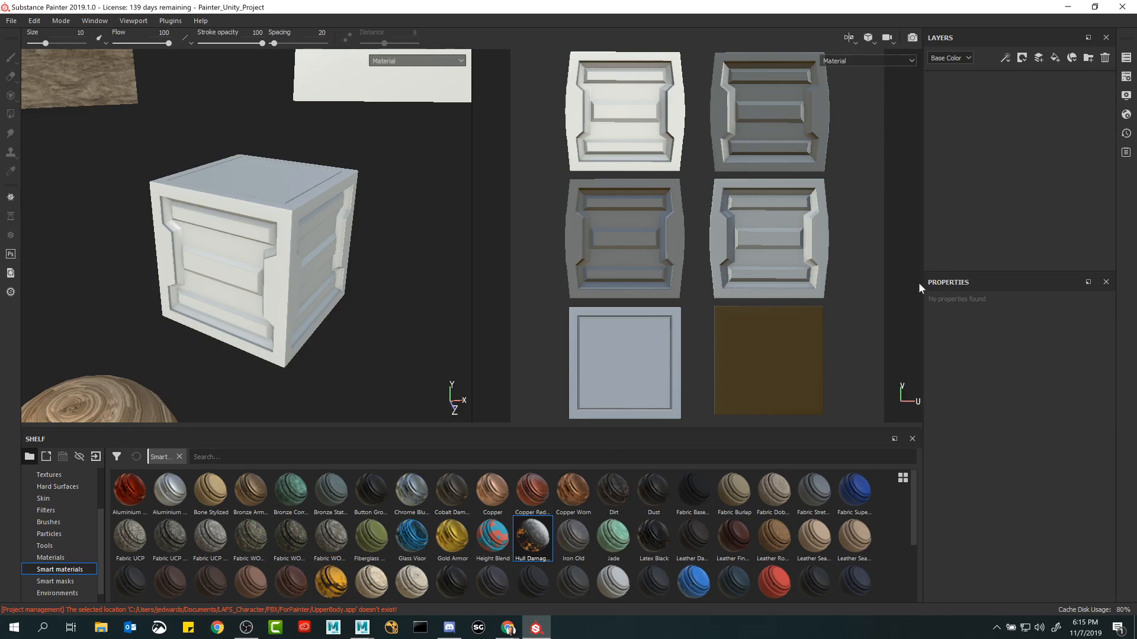
Look through the display settings and the shader settings, and view all the scene objects together.
click(1127, 95)
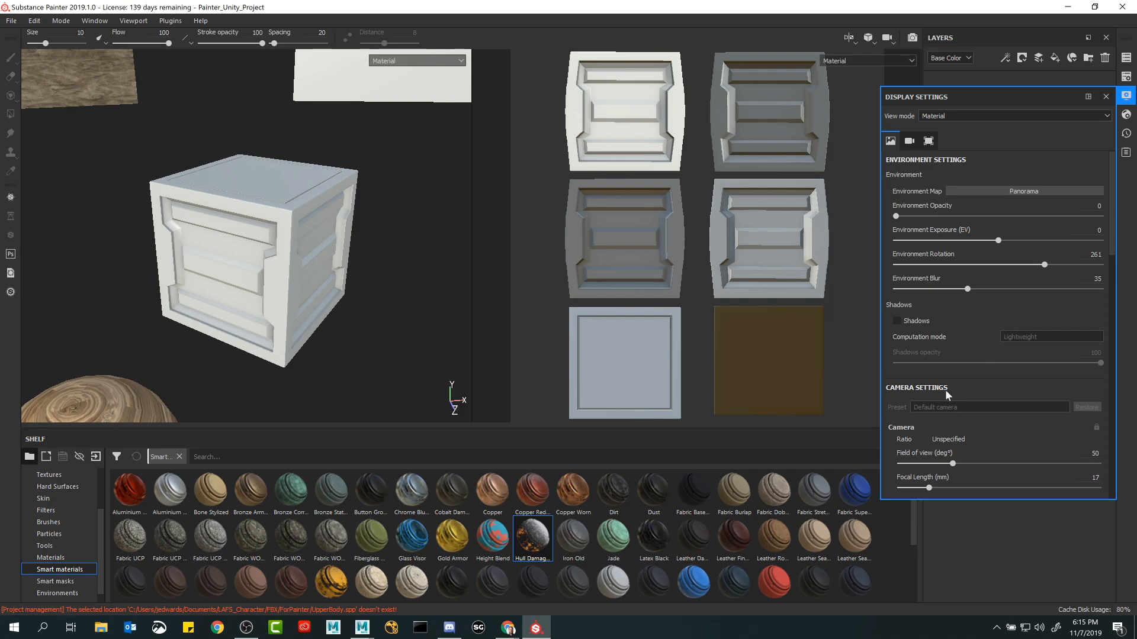
click(1126, 114)
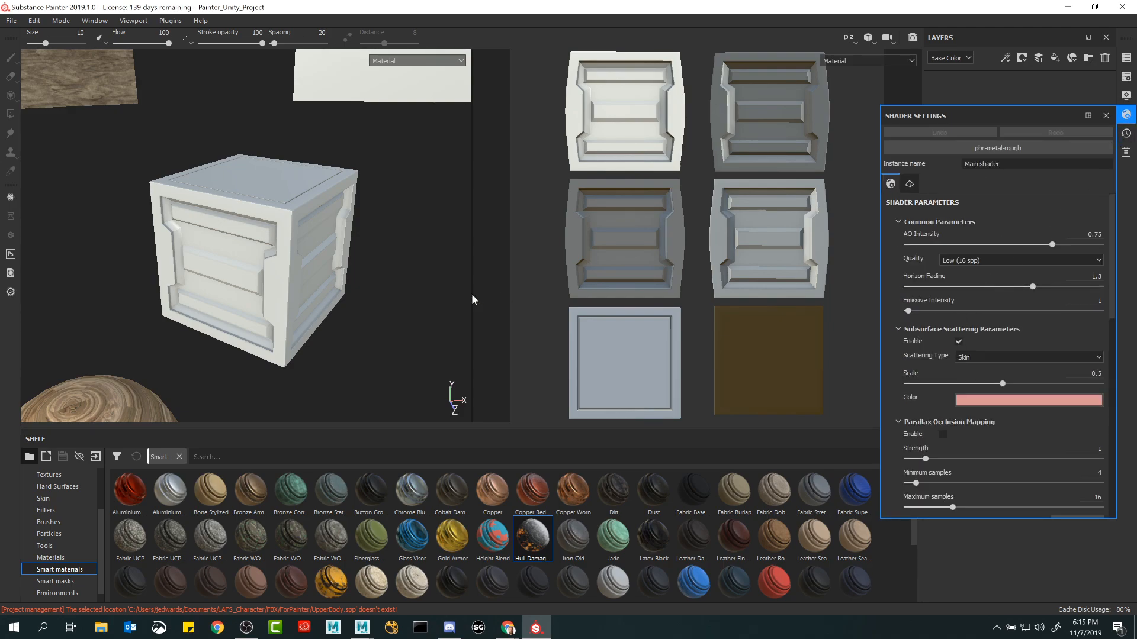
alt+right_drag(398, 244, 209, 202)
alt+drag(209, 203, 266, 183)
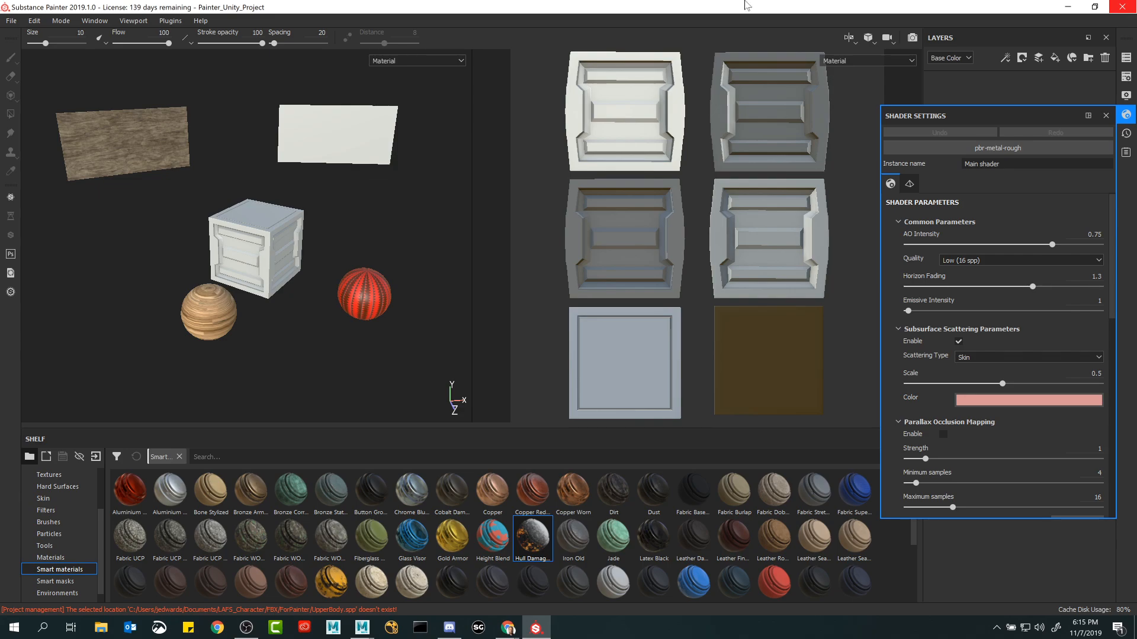
alt+right_drag(334, 239, 314, 249)
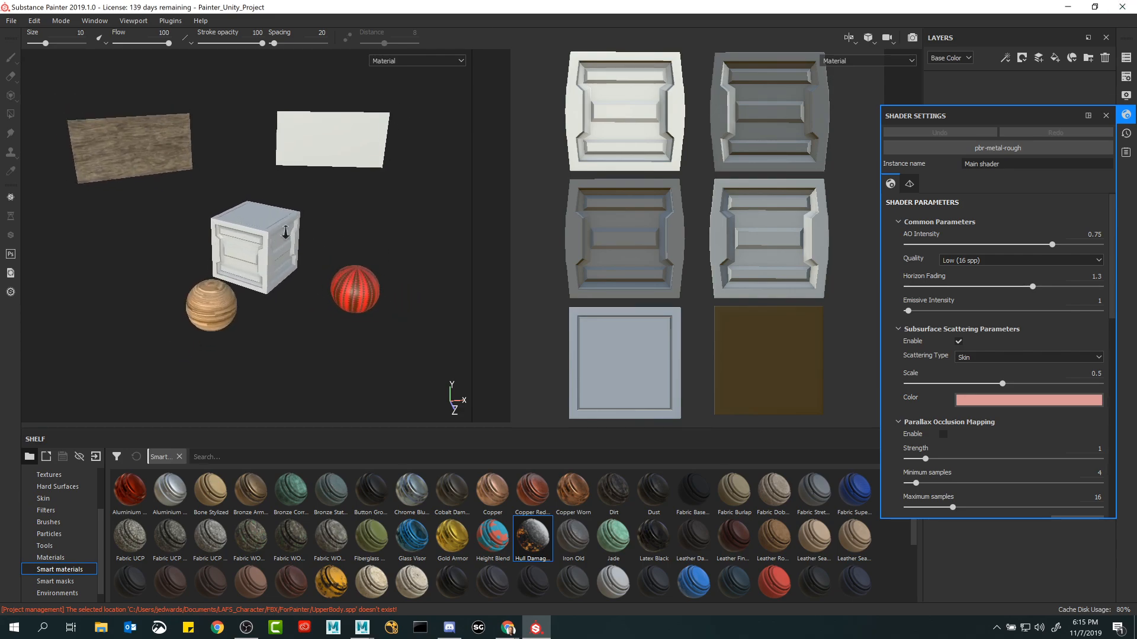
Close the Painter_Unity_Project and exit Substance Painter, discarding the changes.
click(1123, 8)
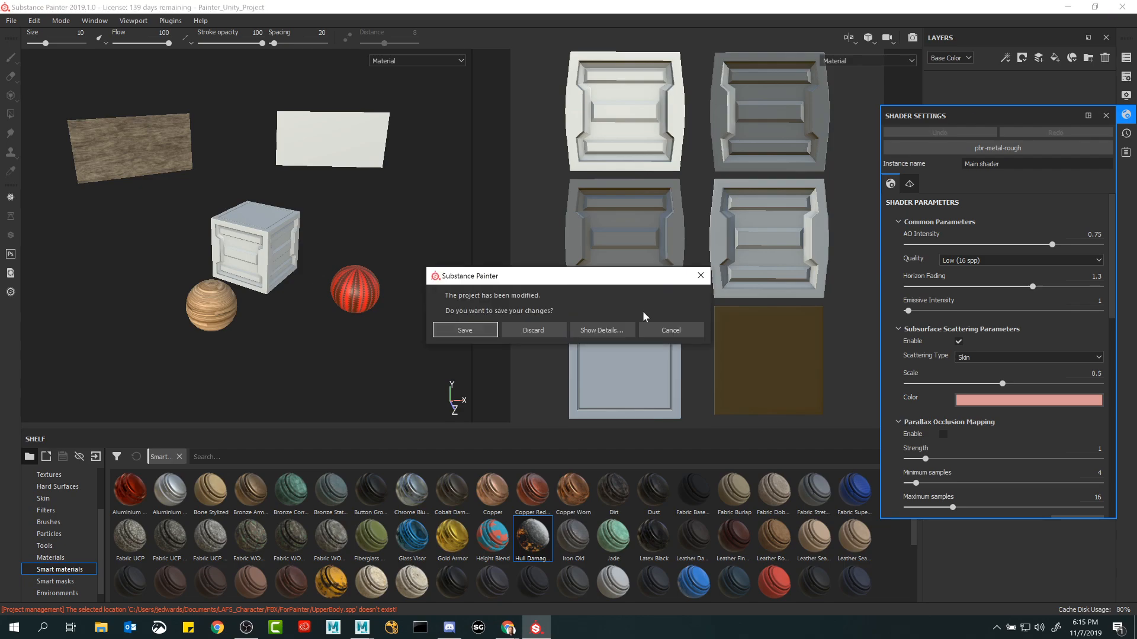
click(531, 333)
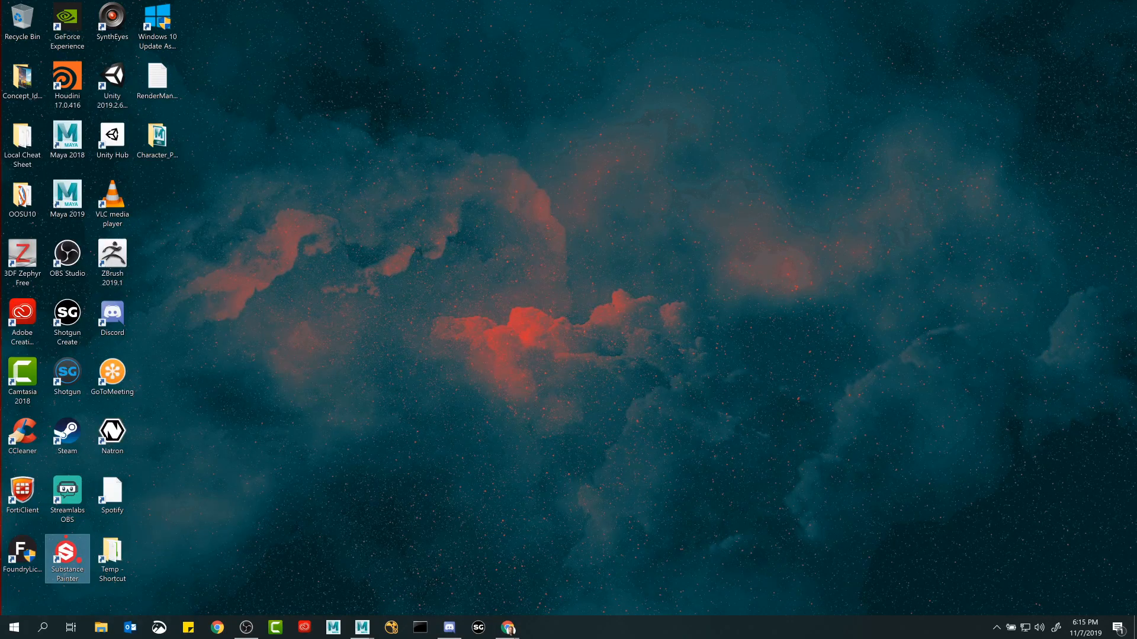
click(530, 323)
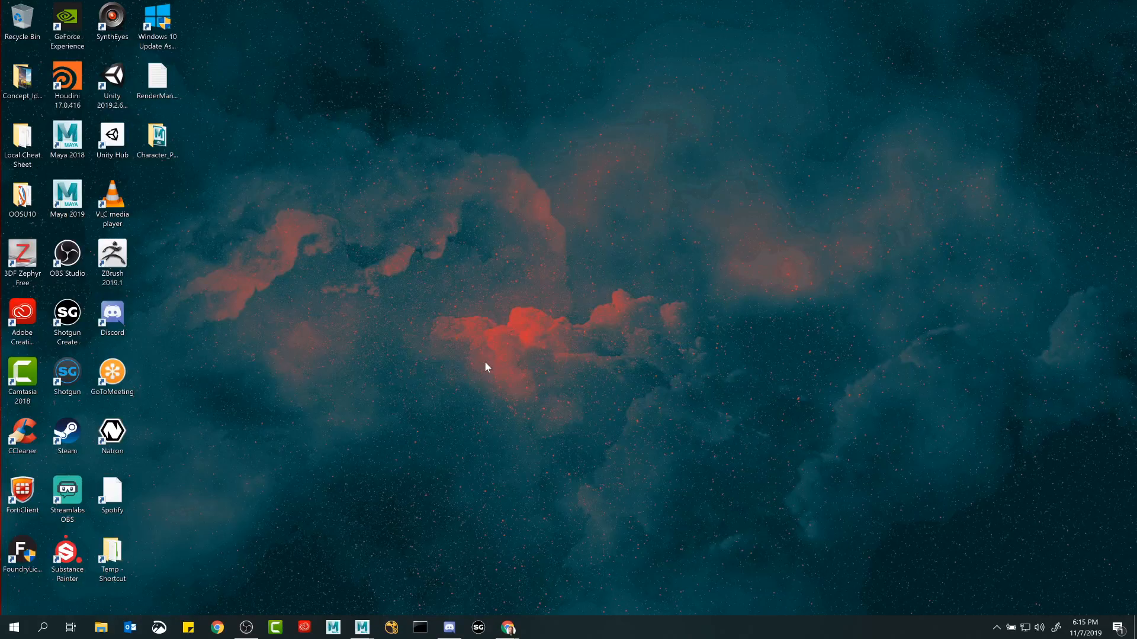
Switch to the open Autodesk Maya 2019.2 window and look around its empty perspective scene.
mouse_move(363, 627)
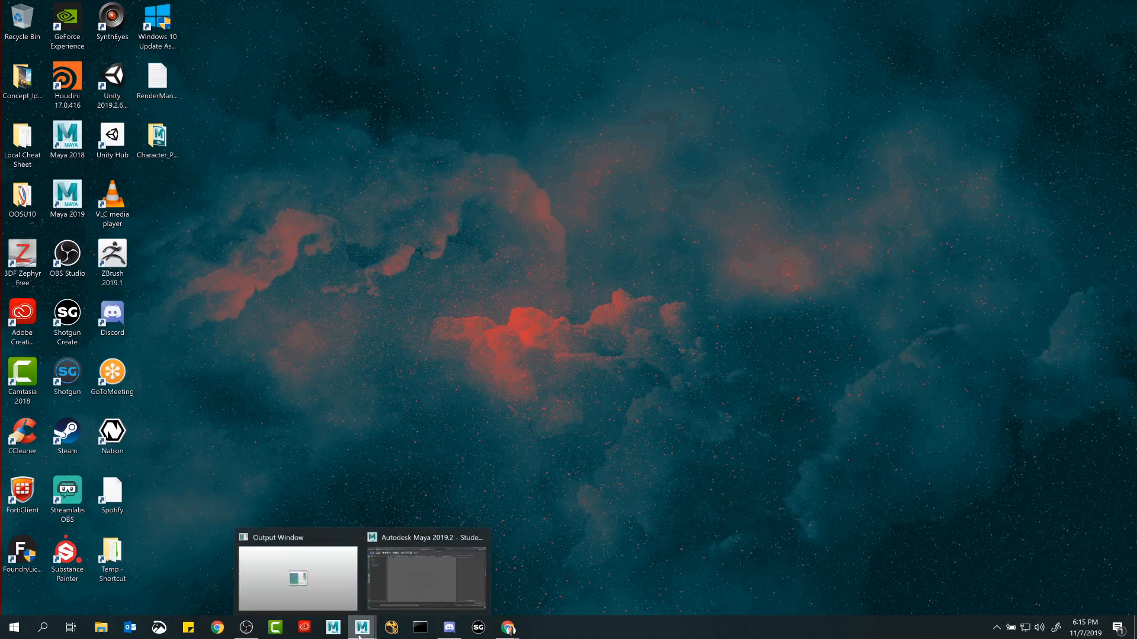
click(414, 589)
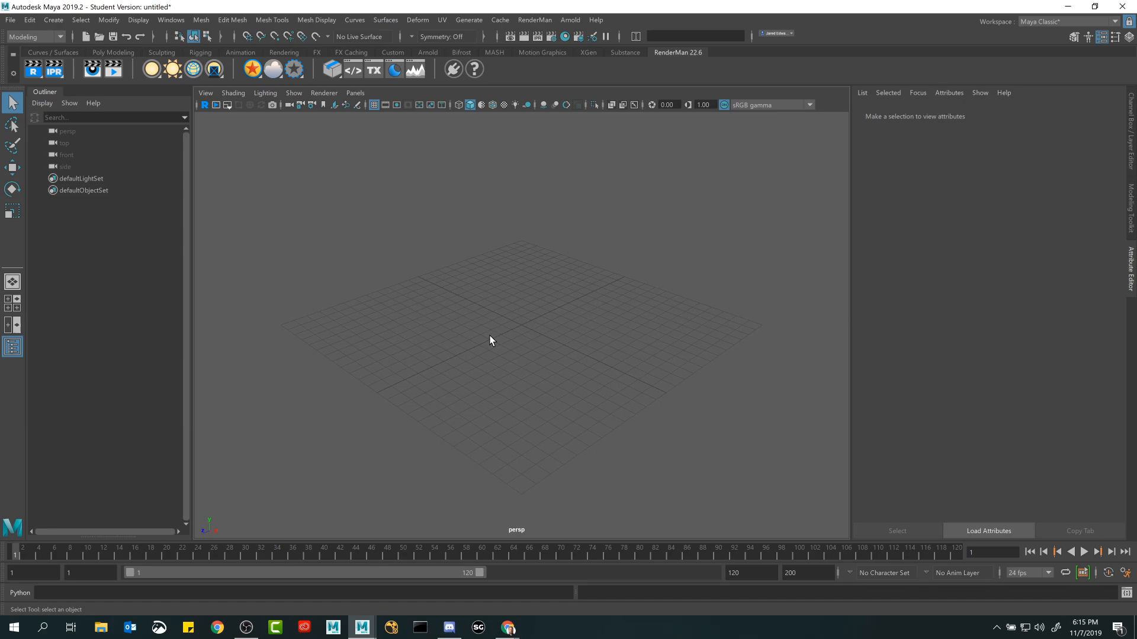
mouse_move(516, 332)
alt+mouse_down()
mouse_move(500, 338)
mouse_move(551, 333)
mouse_move(514, 342)
alt+mouse_up()
mouse_move(497, 353)
alt+mouse_down()
mouse_move(515, 343)
mouse_move(499, 343)
mouse_move(502, 353)
alt+mouse_up()
Switch to the lesson 2.2 page in Chrome, review its videos, and show the Rendering Digital Images playlist's contents.
mouse_move(515, 631)
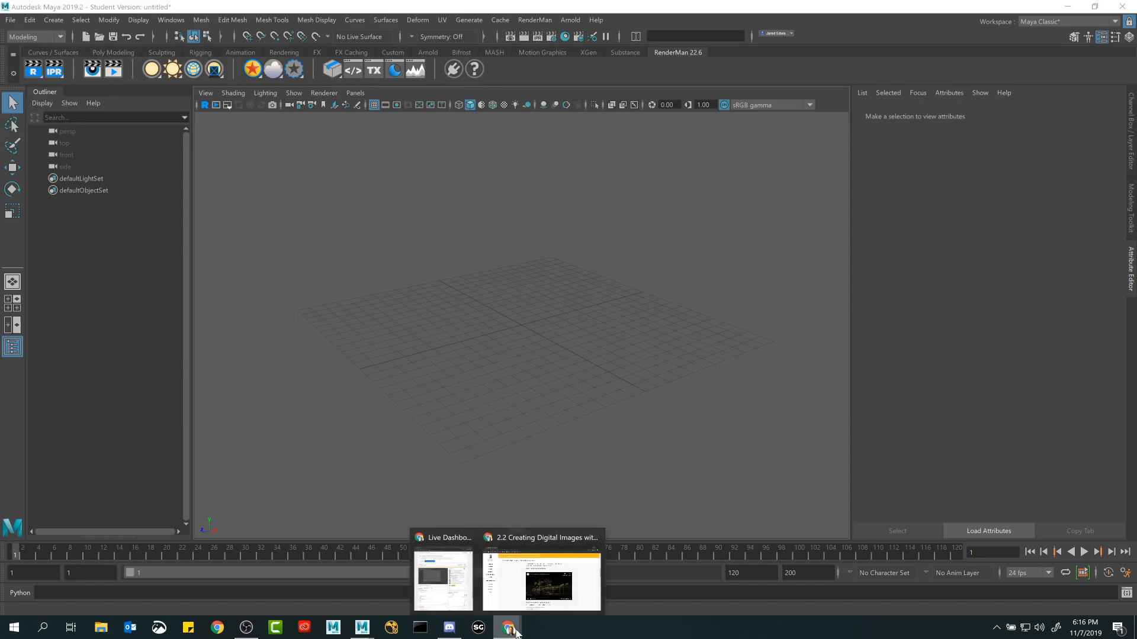
click(517, 590)
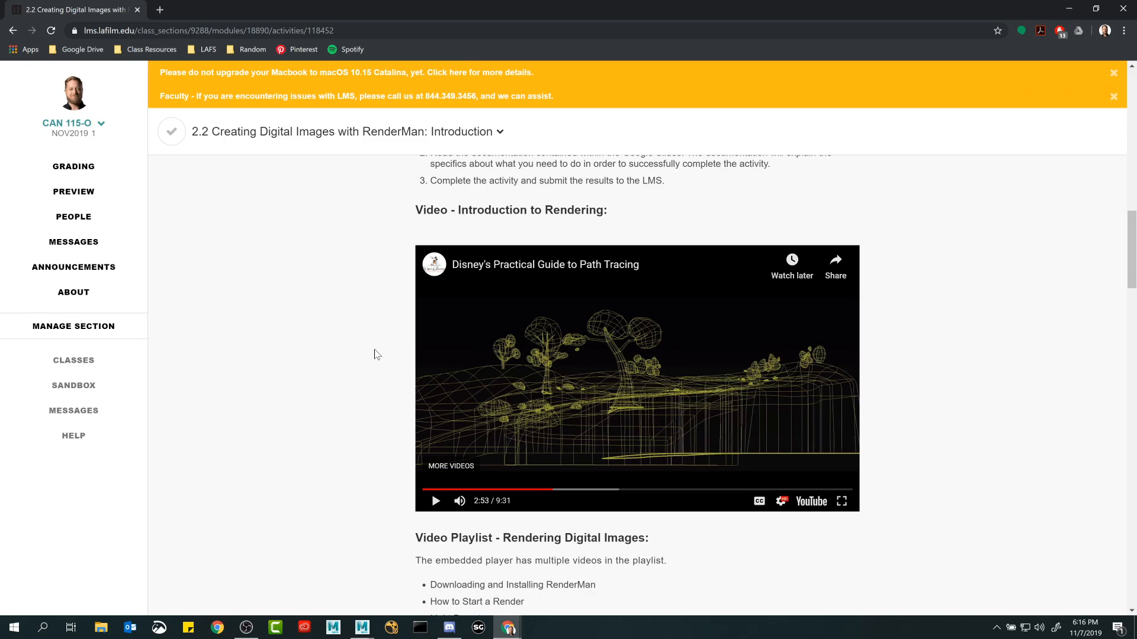
scroll(374, 354, down, 1)
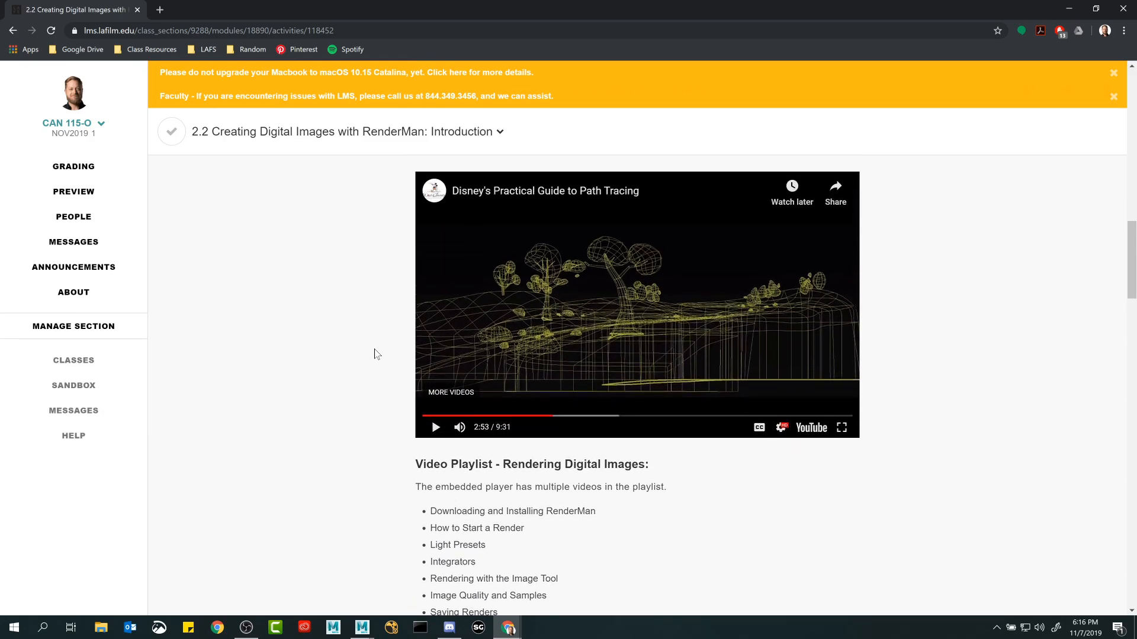
scroll(375, 354, down, 8)
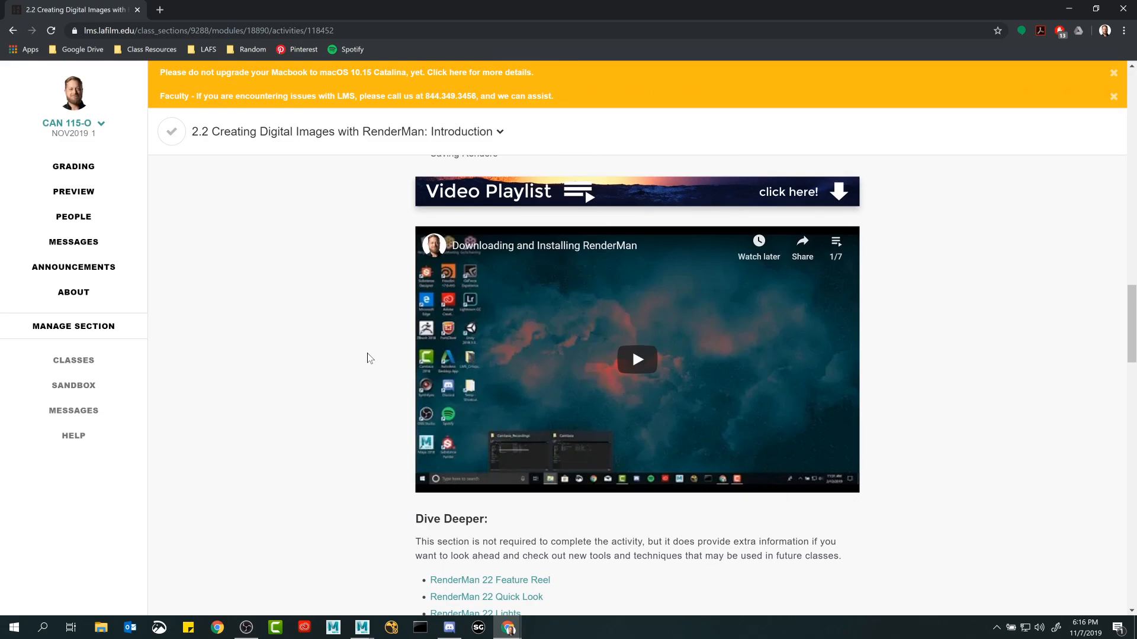
scroll(366, 366, up, 3)
scroll(369, 371, down, 3)
click(847, 241)
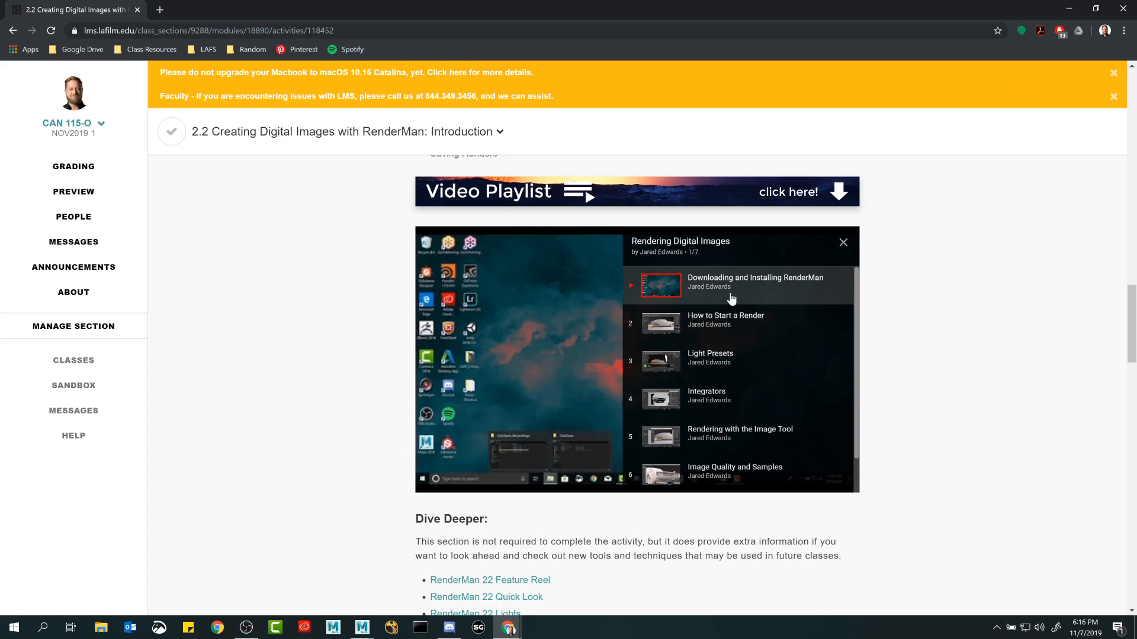
scroll(335, 357, up, 5)
scroll(336, 357, up, 5)
scroll(337, 370, down, 15)
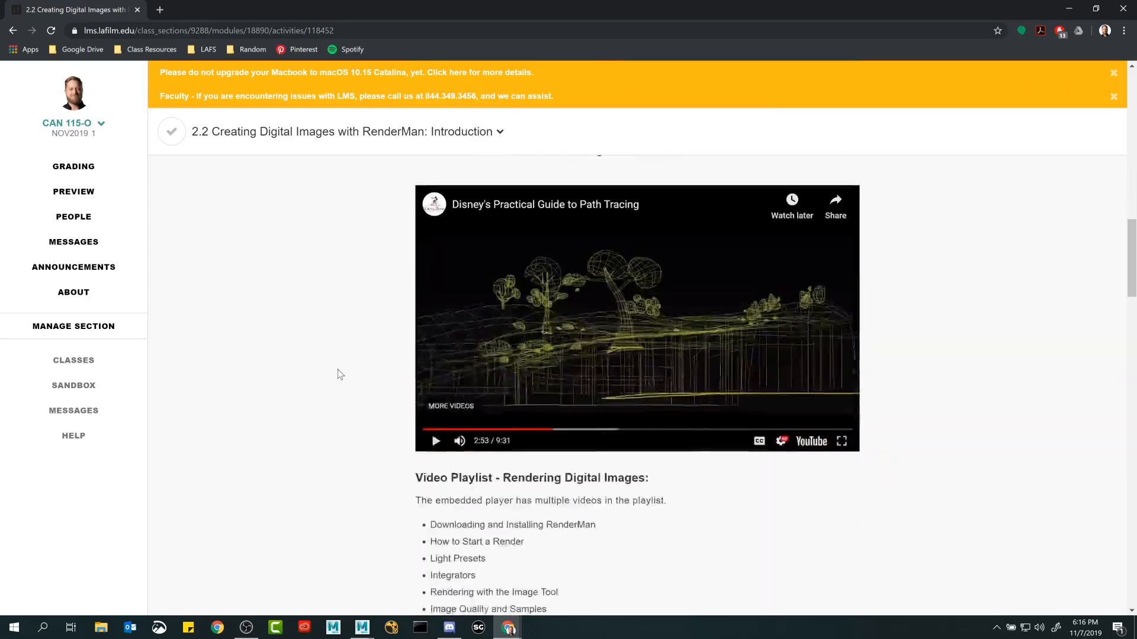
Show the 2.2 Rendering with RenderMan slides full screen and advance to slide 4, Download and Install RenderMan.
click(582, 373)
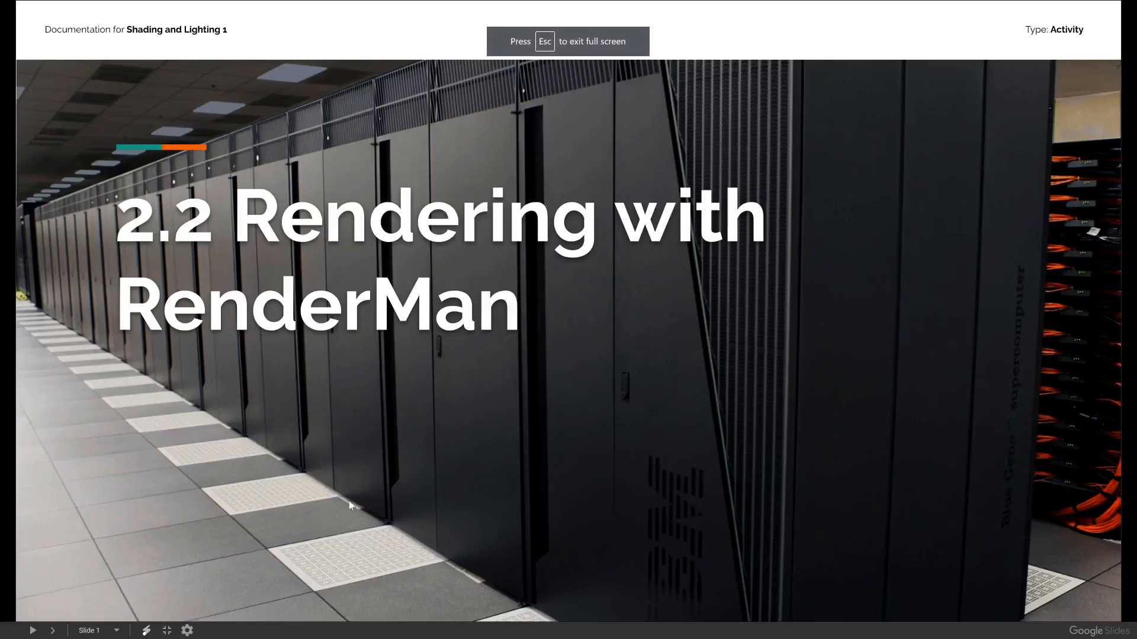
click(53, 631)
click(53, 631)
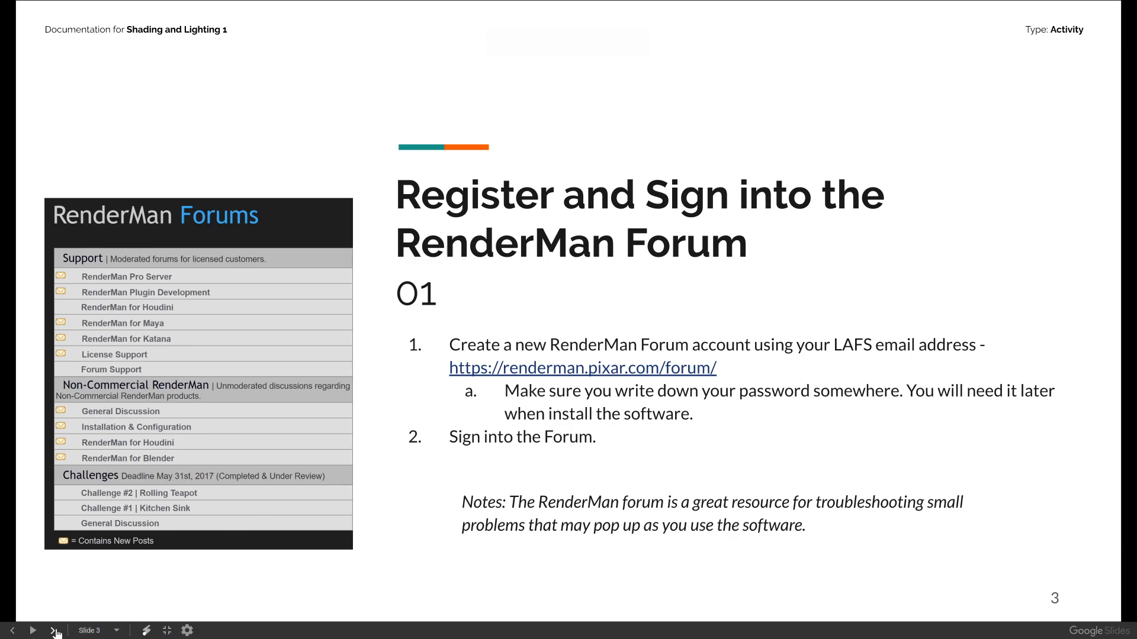
click(54, 630)
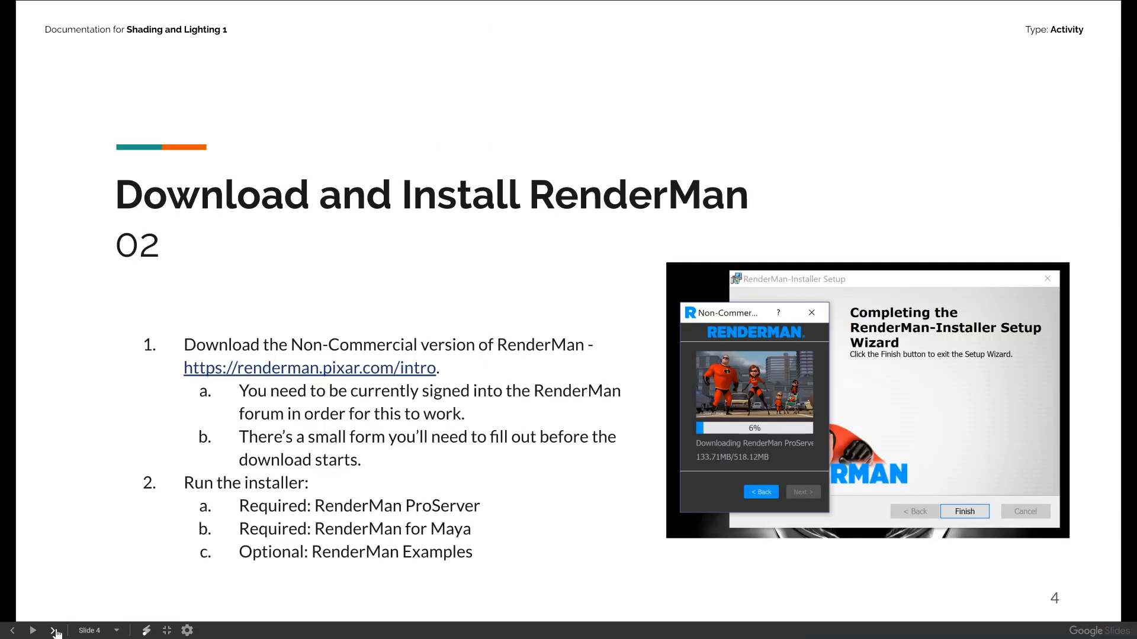
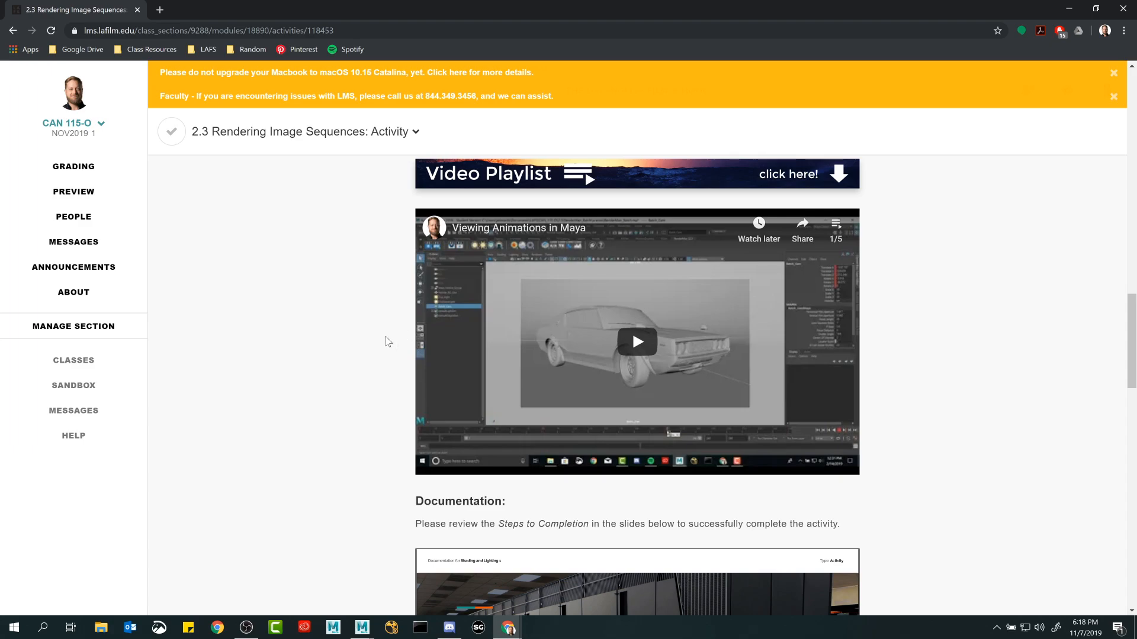
Show the 2.3 From Batch Render to Video slides full screen and advance to slide 5, Set Up an Image Sequence.
scroll(385, 350, down, 7)
scroll(506, 426, up, 1)
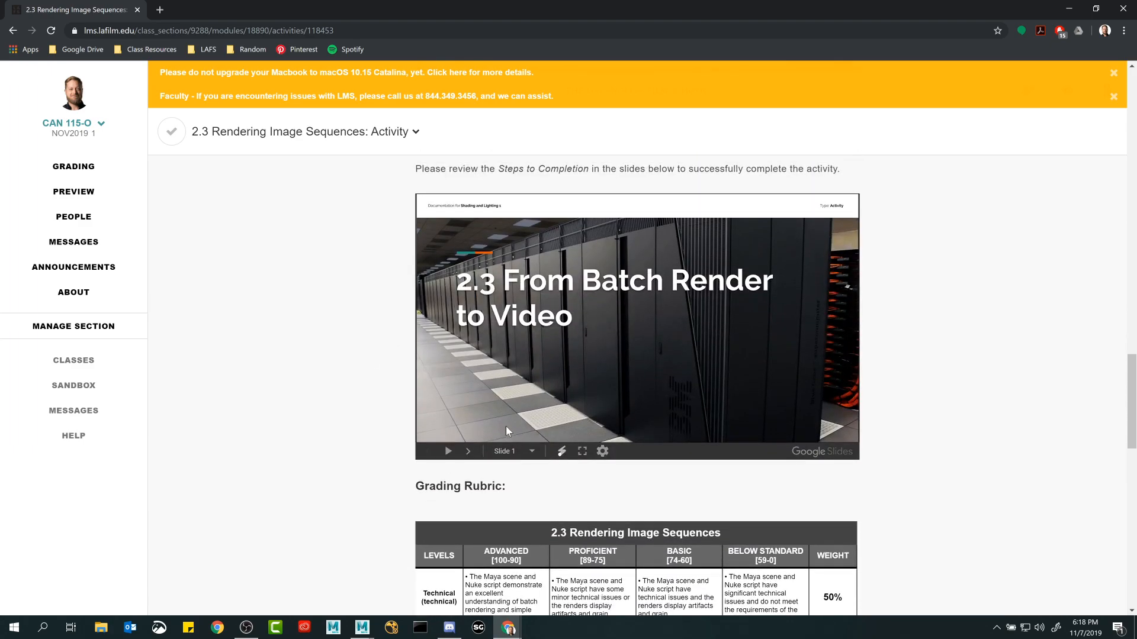
click(584, 453)
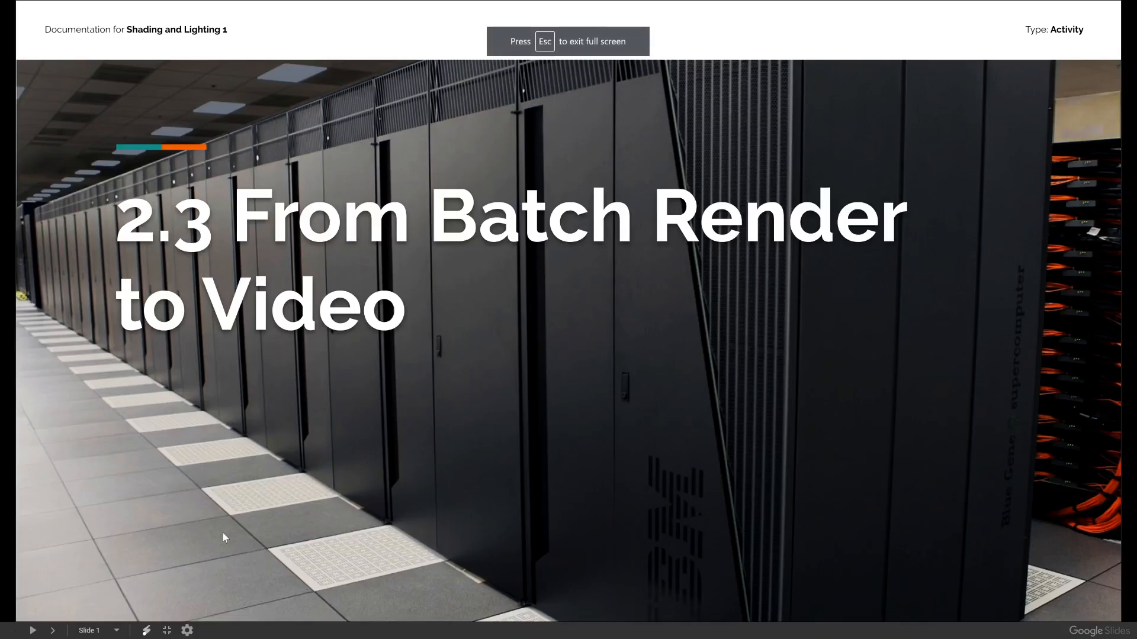
click(53, 630)
click(53, 631)
click(53, 630)
click(53, 630)
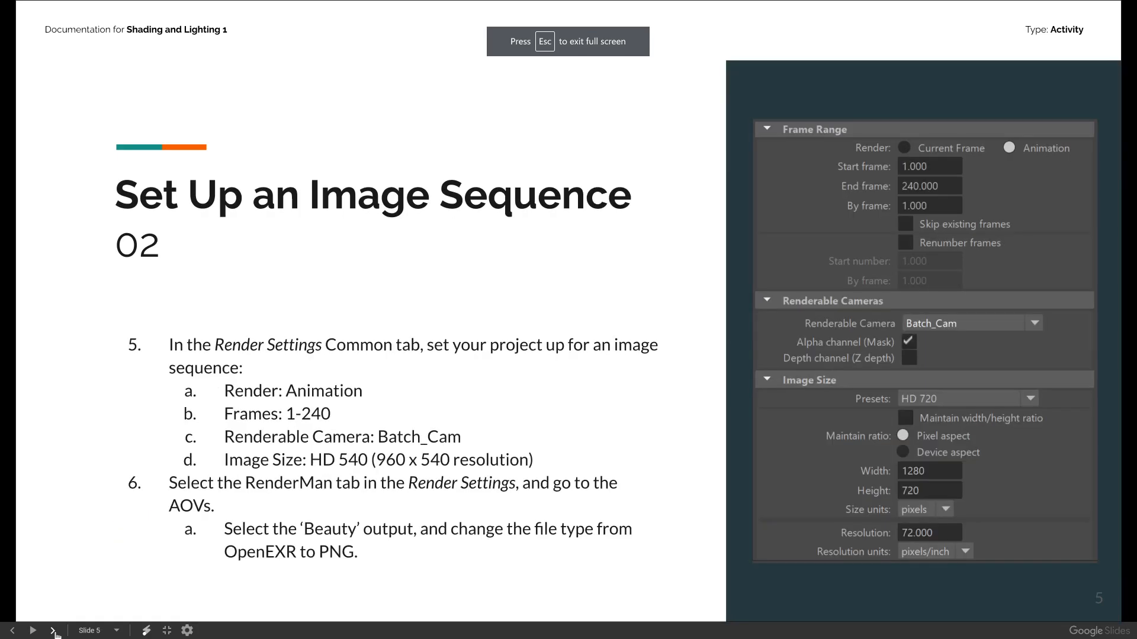
Review slides 6 to 10 on batch rendering, Nuke input and output, and file upload, and leave the full-screen view.
click(53, 631)
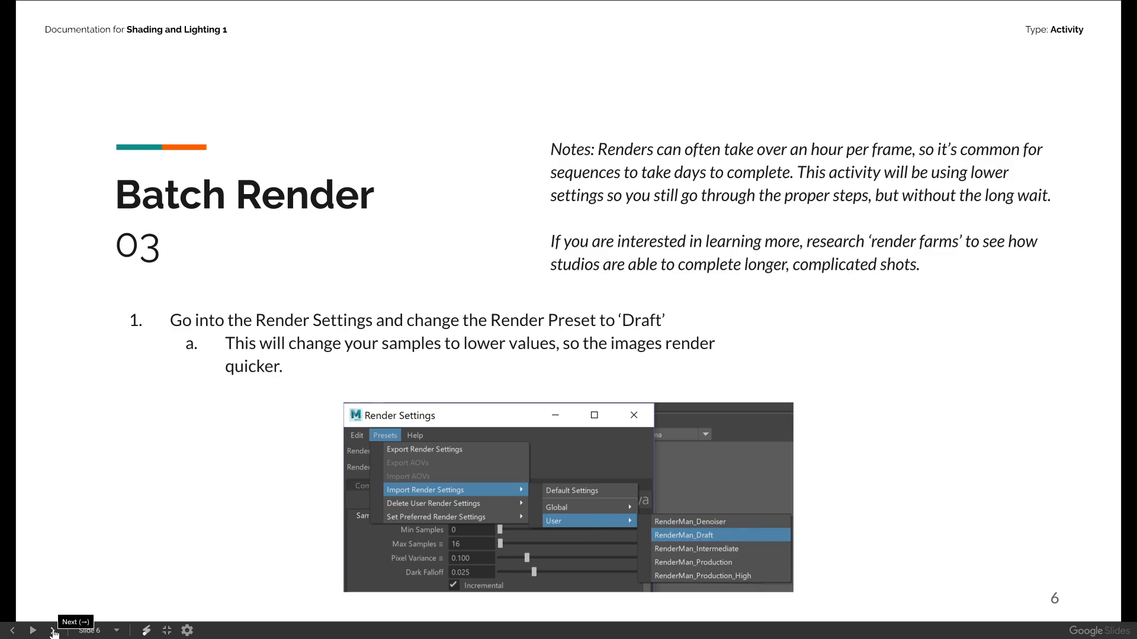
click(52, 630)
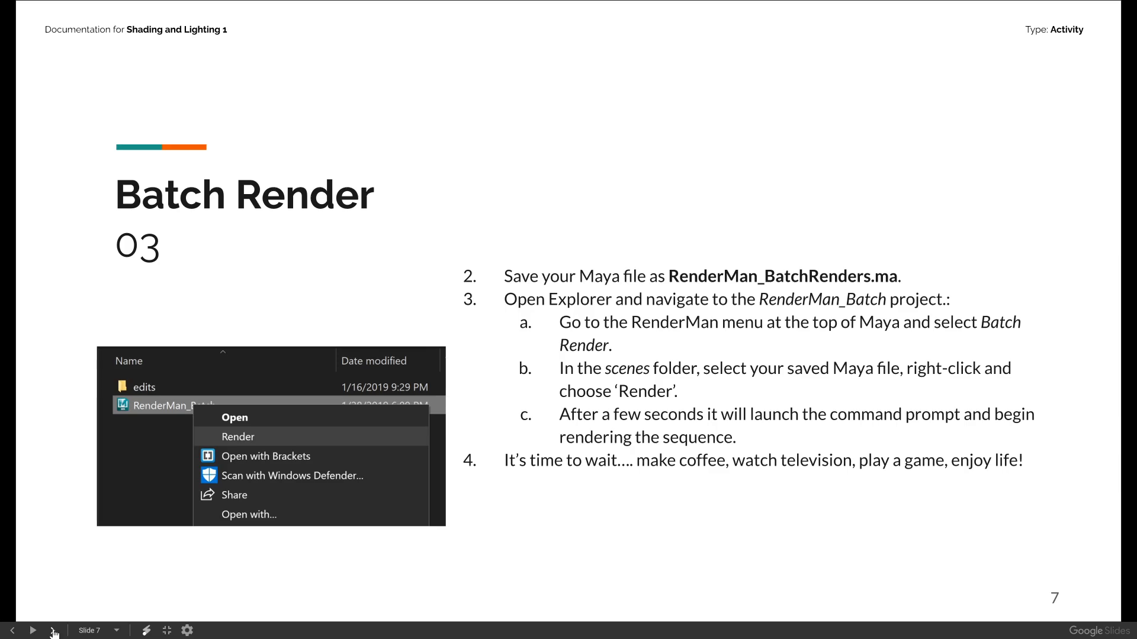
click(53, 631)
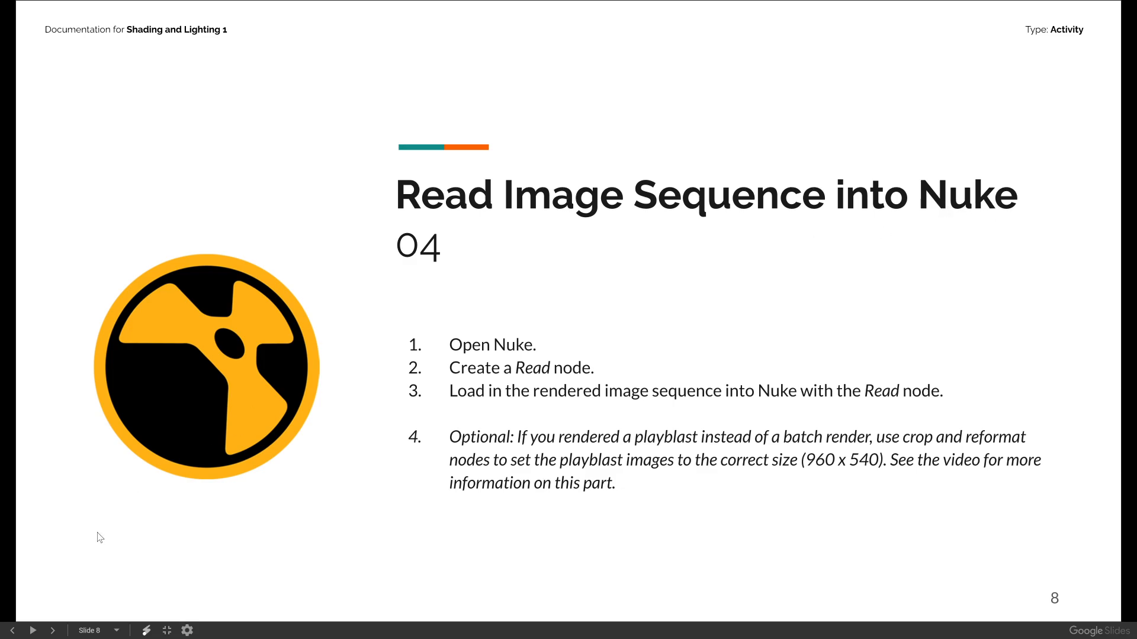
click(53, 630)
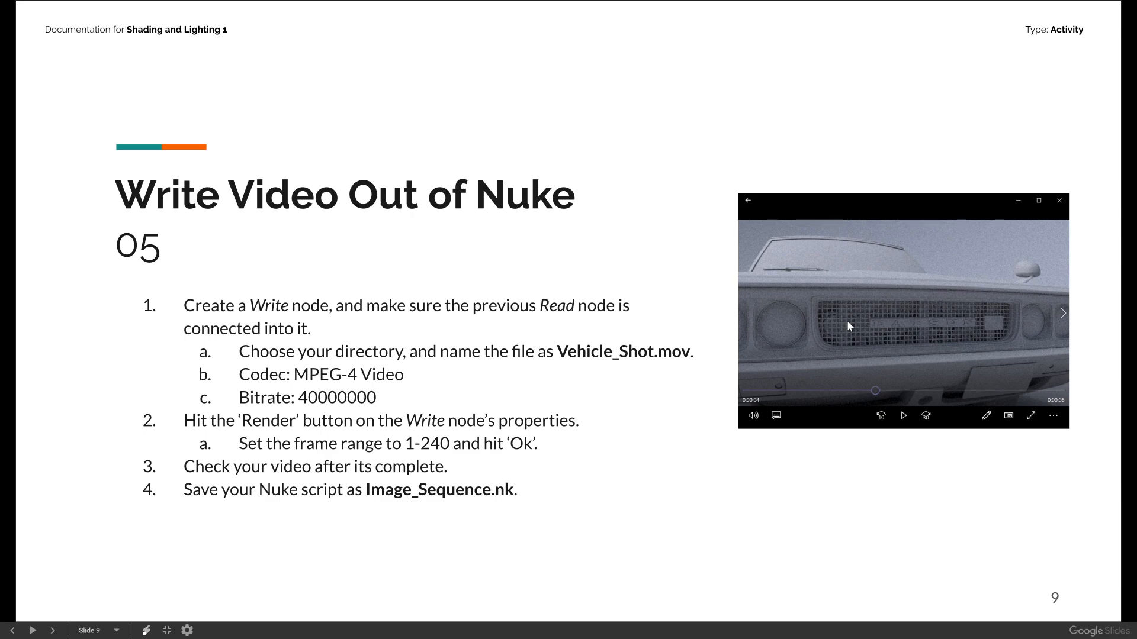
click(53, 630)
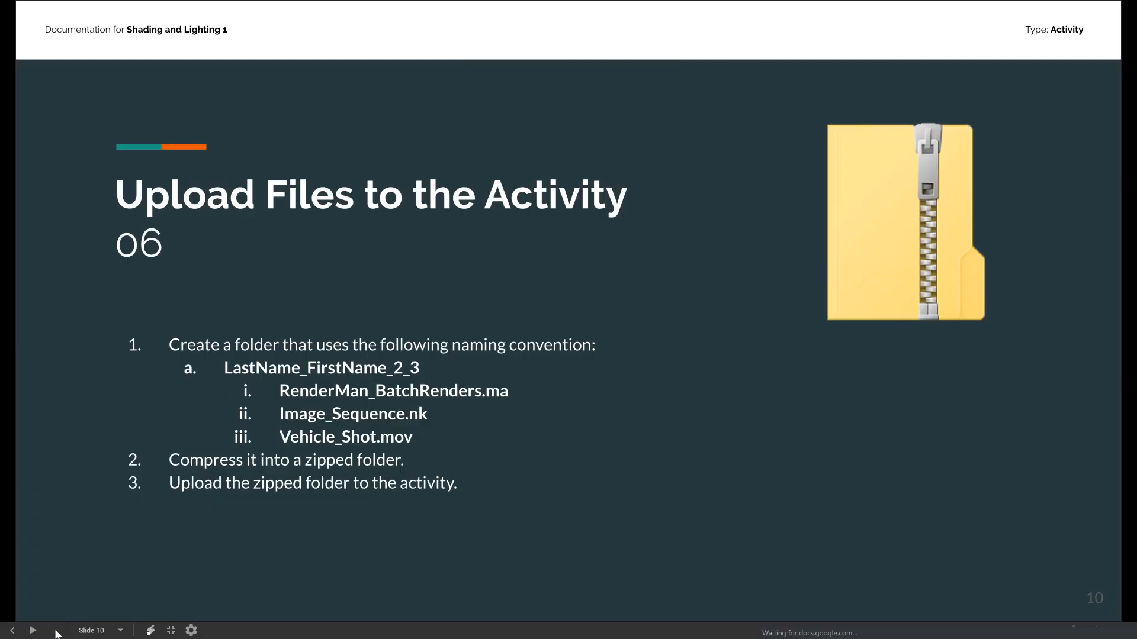
click(171, 631)
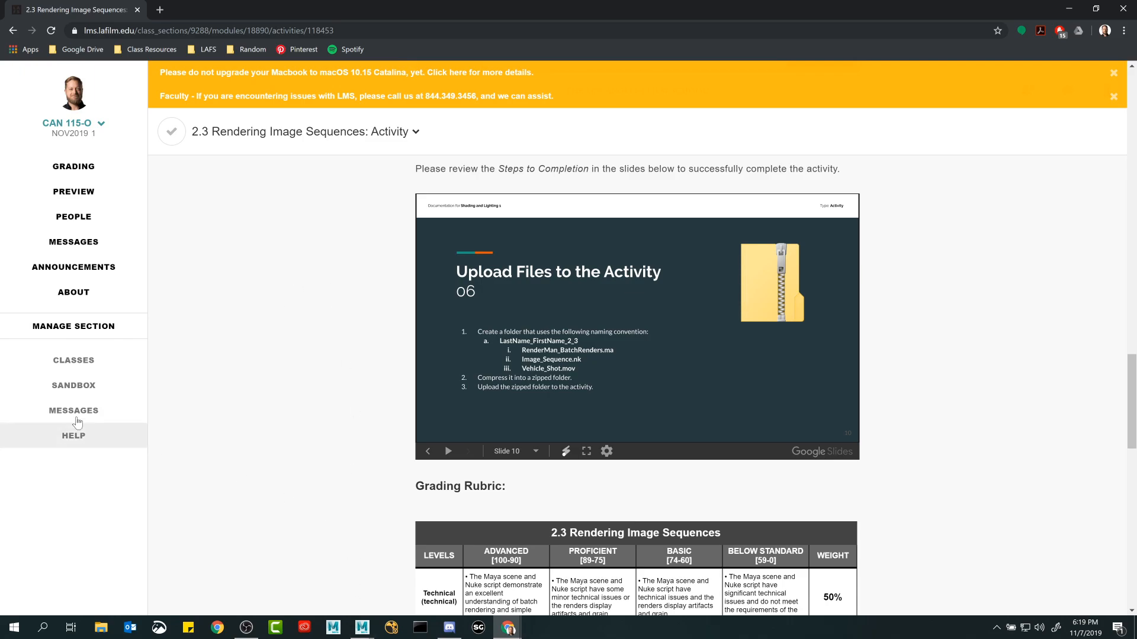
Return to Maya and examine the RenderMan 22.6 shelf, including its light, surface material and volume options.
click(1078, 7)
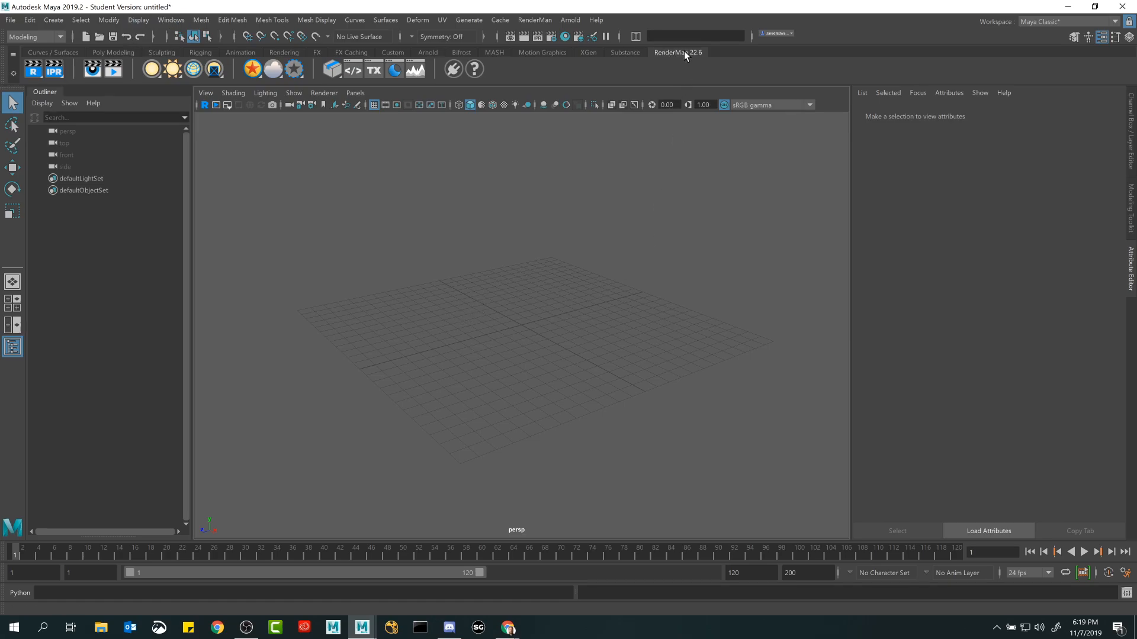
click(626, 52)
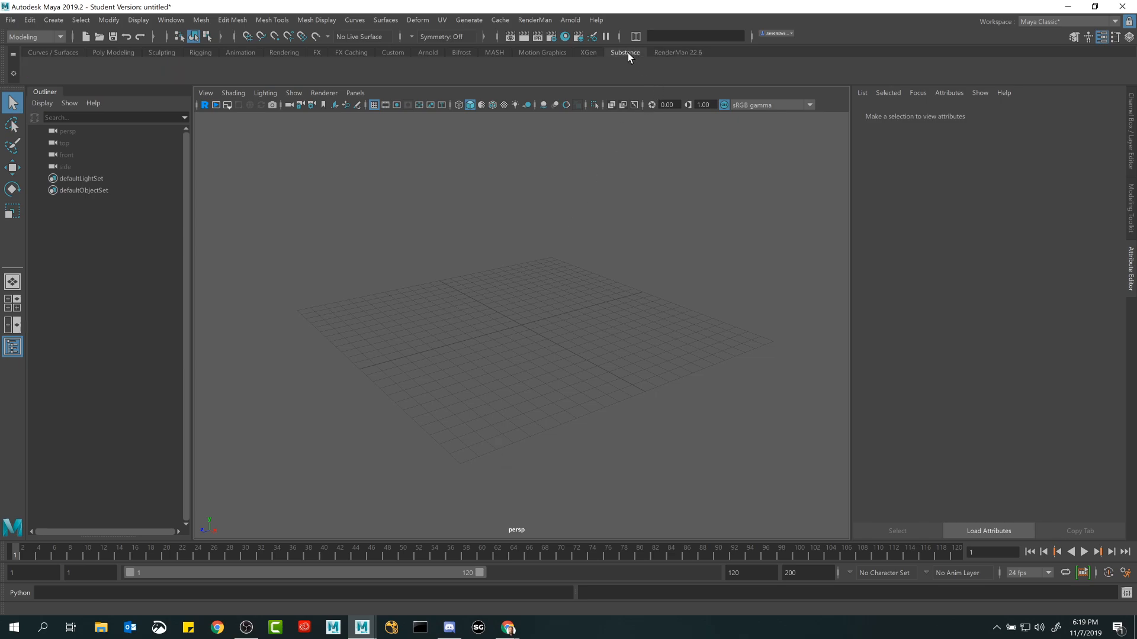
click(669, 53)
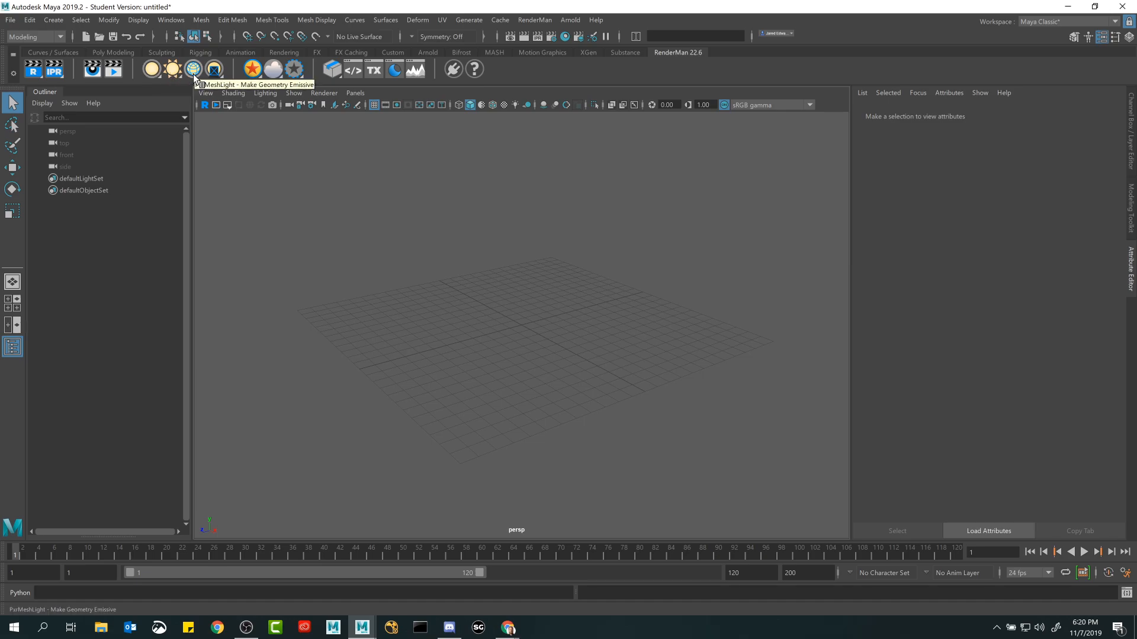
right_click(152, 70)
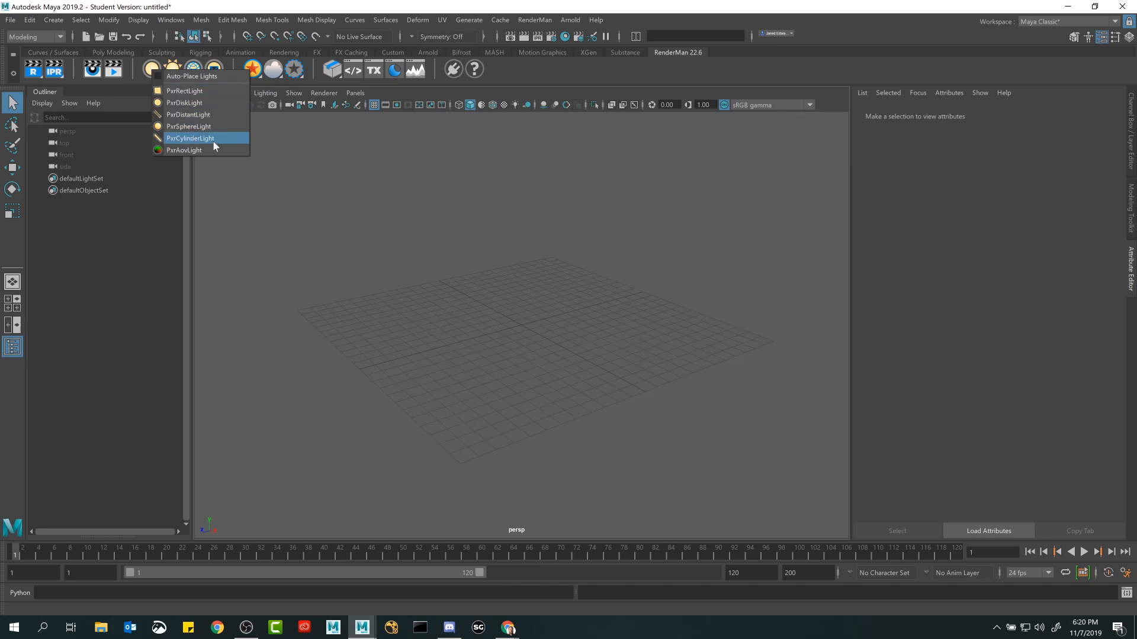
right_click(254, 74)
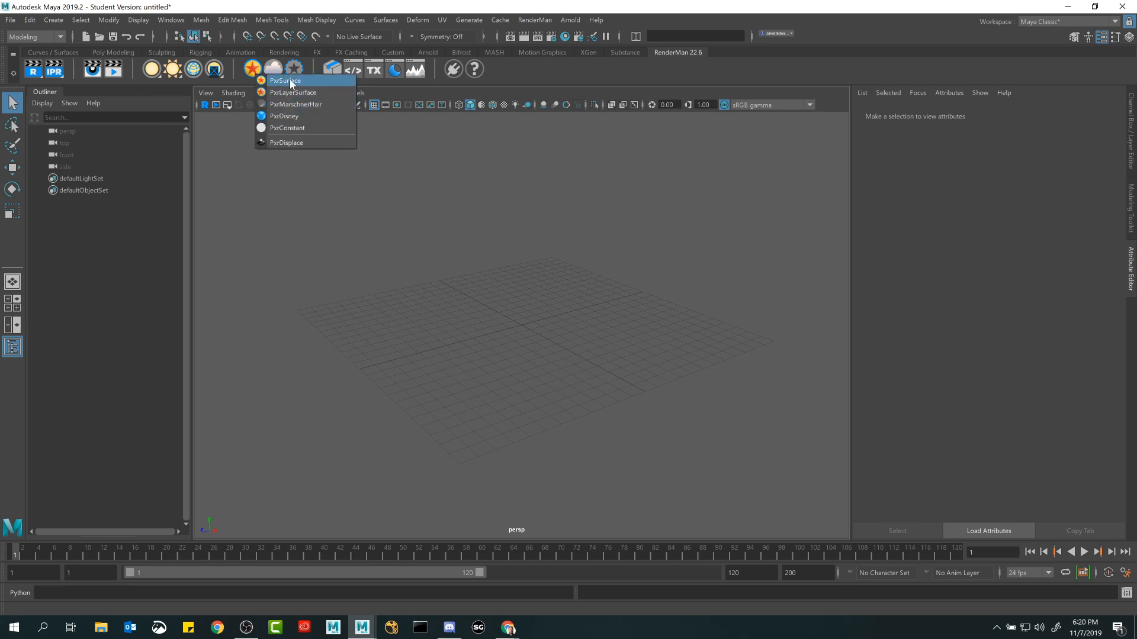
click(422, 144)
right_click(277, 66)
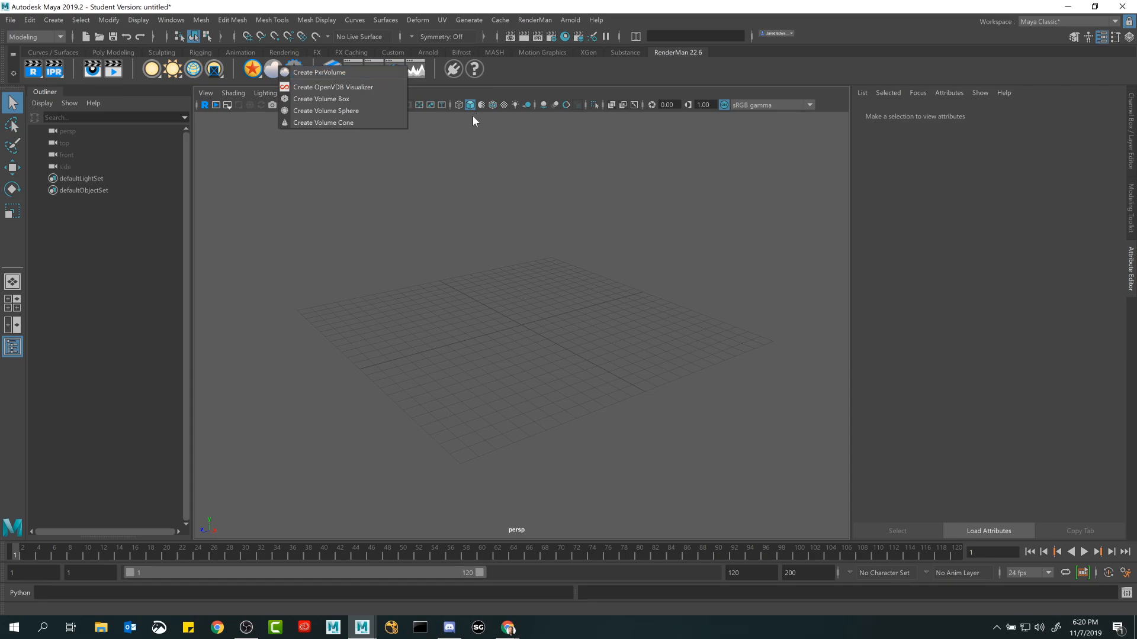
click(589, 295)
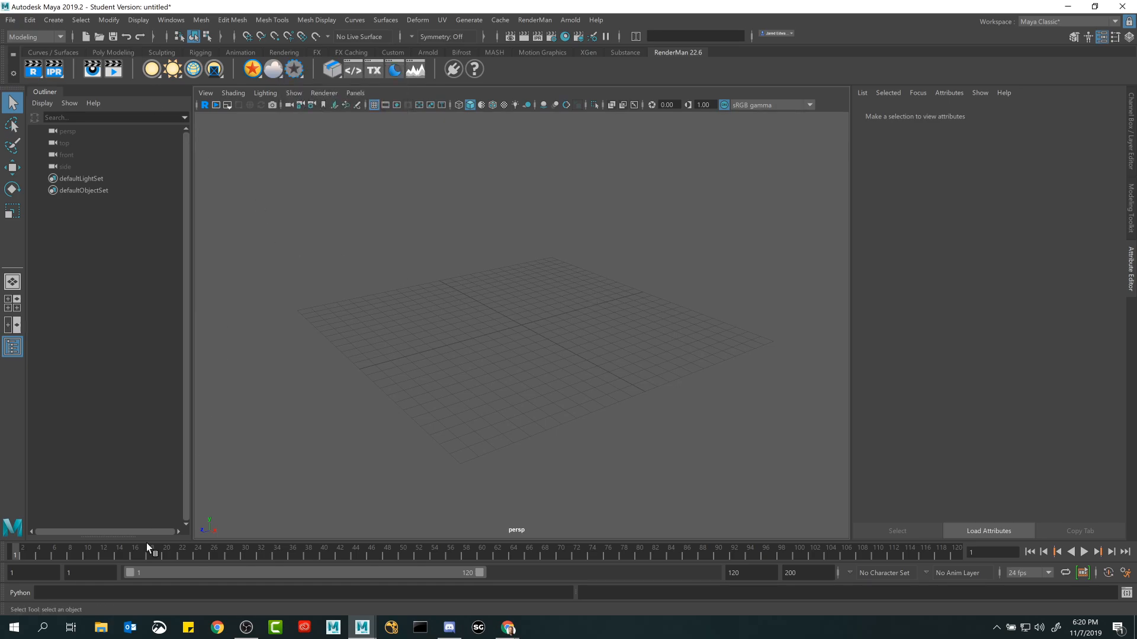
Browse in File Explorer to the Projects folder under Documents, LAFS, CAN_115-O.
click(100, 627)
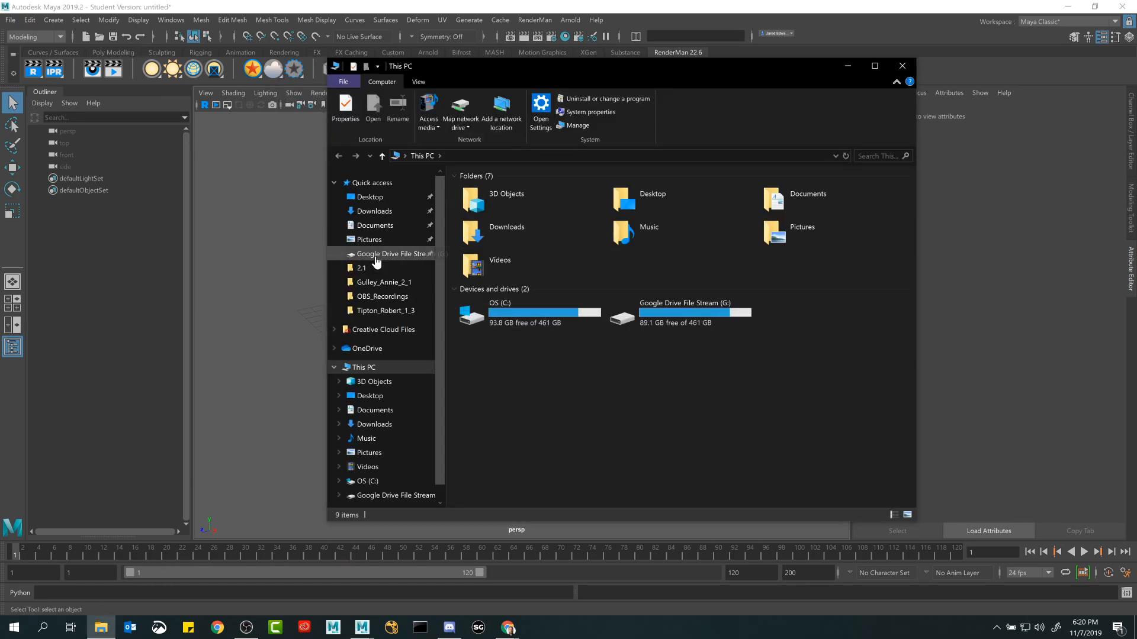
click(375, 410)
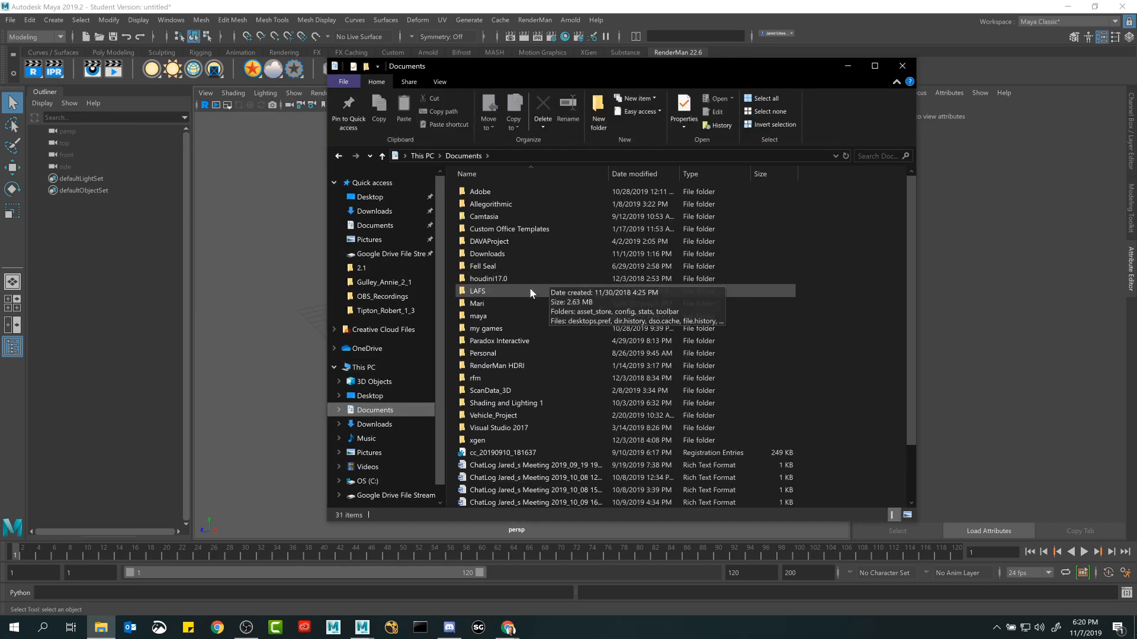
double_click(487, 289)
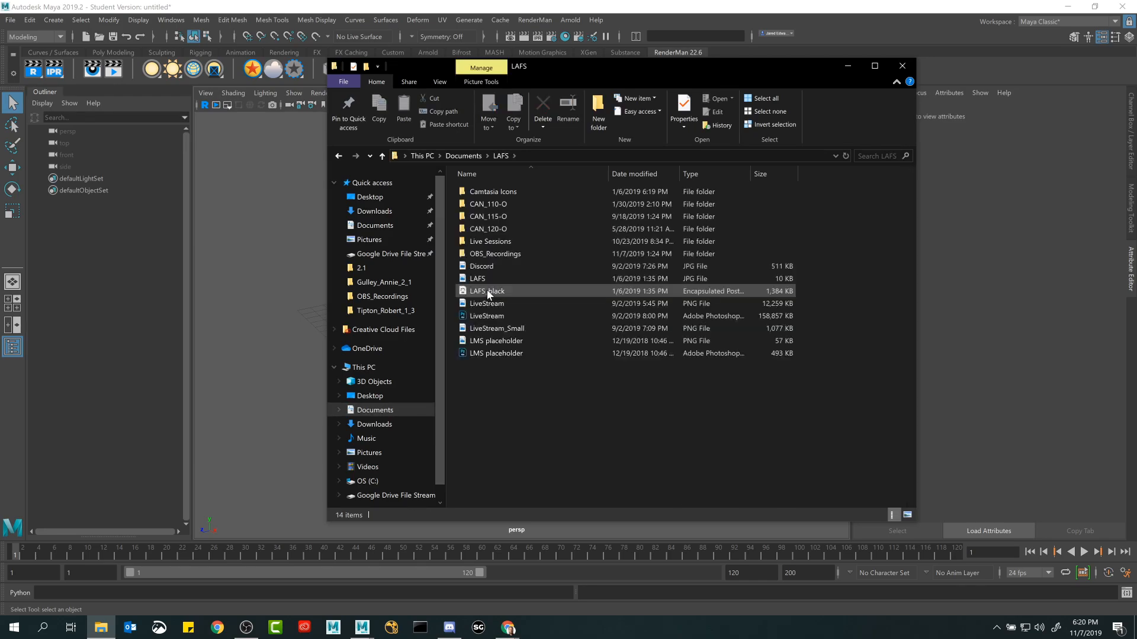
double_click(488, 216)
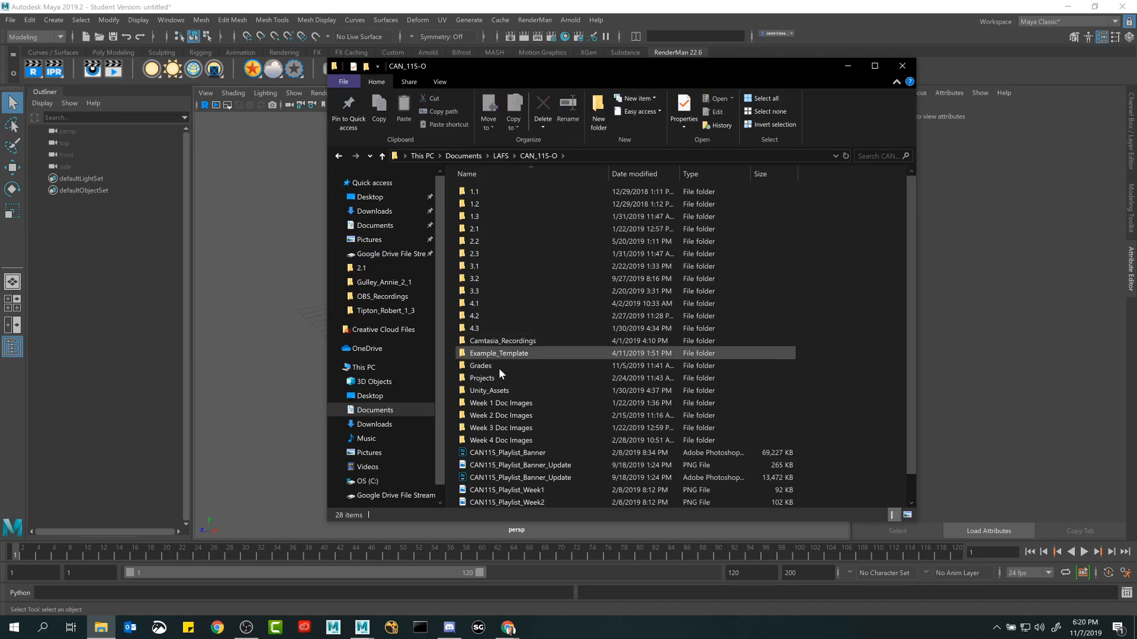
double_click(488, 382)
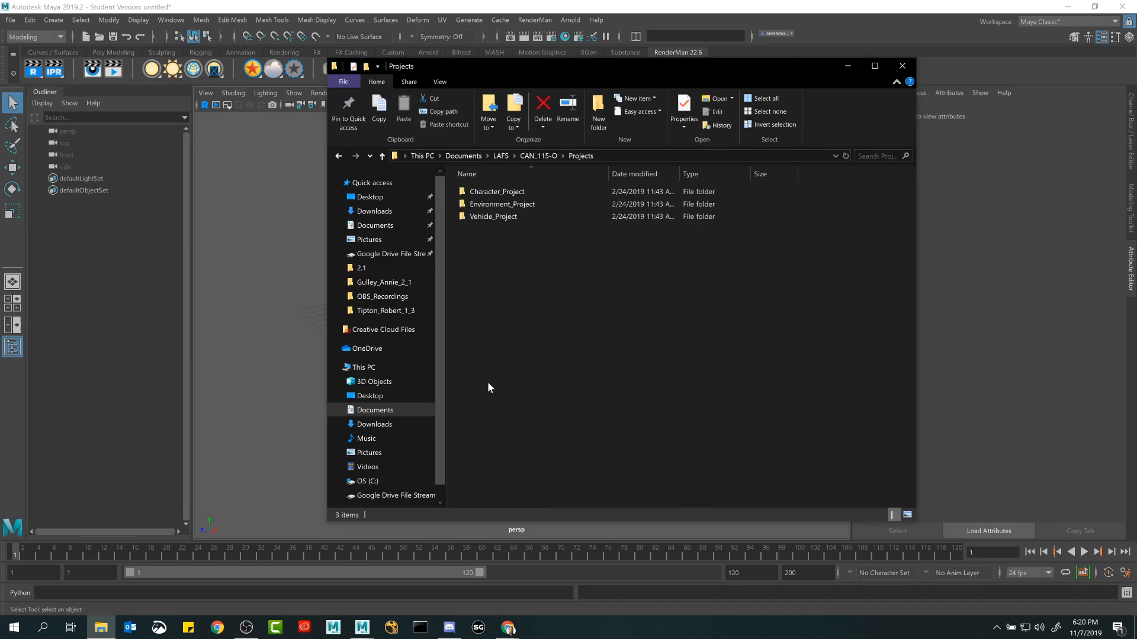
Copy the Vehicle_Project folder to the Desktop and close File Explorer.
double_click(491, 216)
click(382, 155)
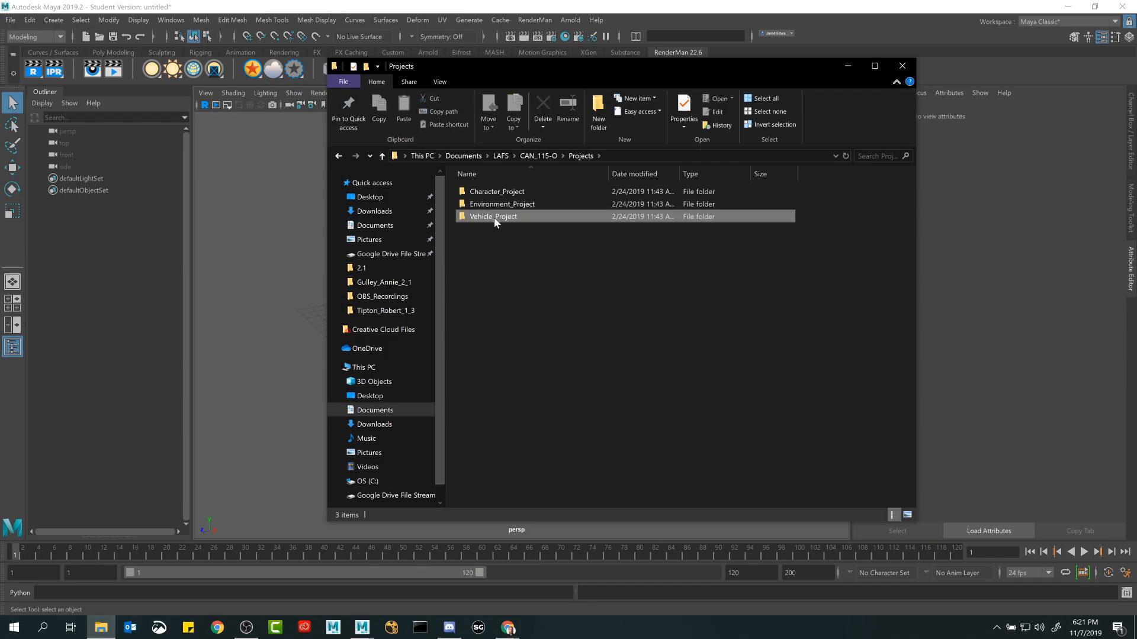
click(379, 396)
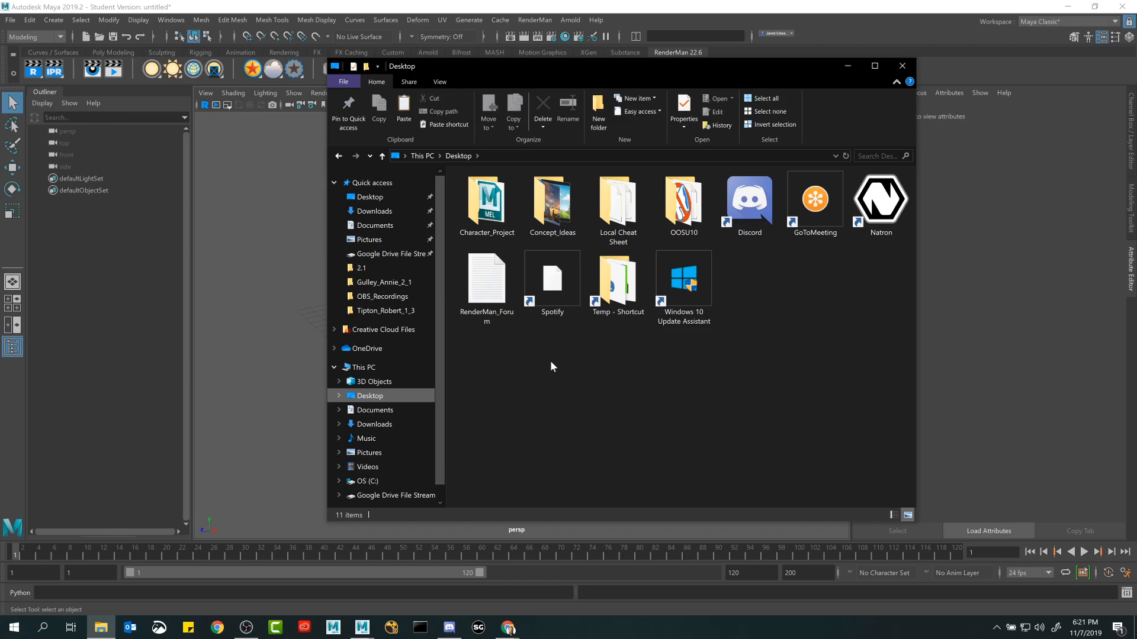
key(ctrl+v)
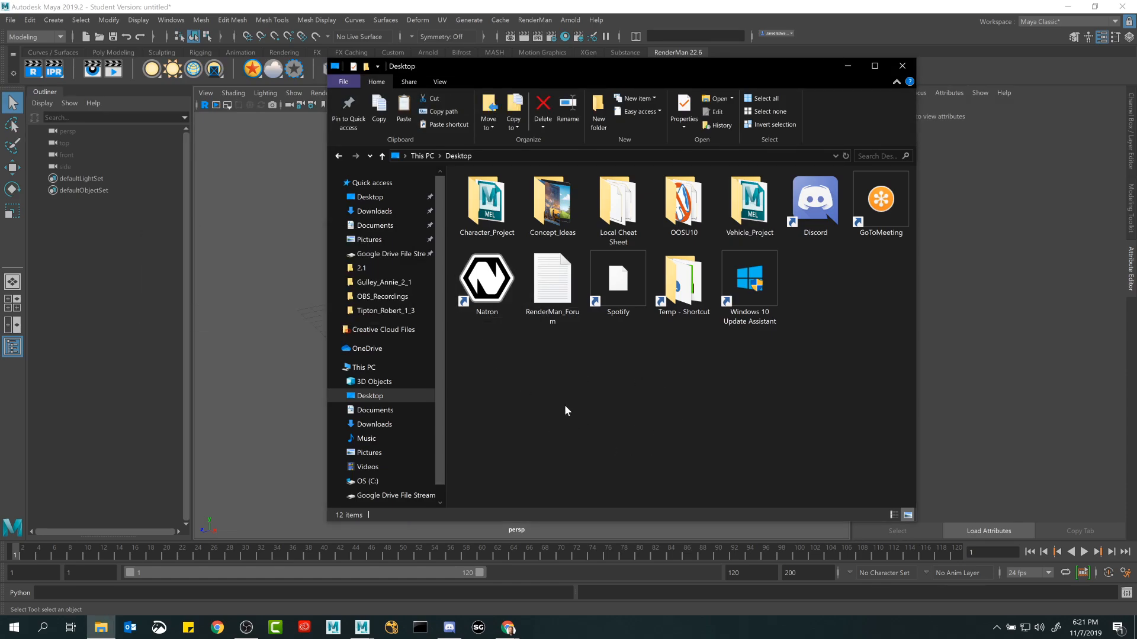
click(902, 65)
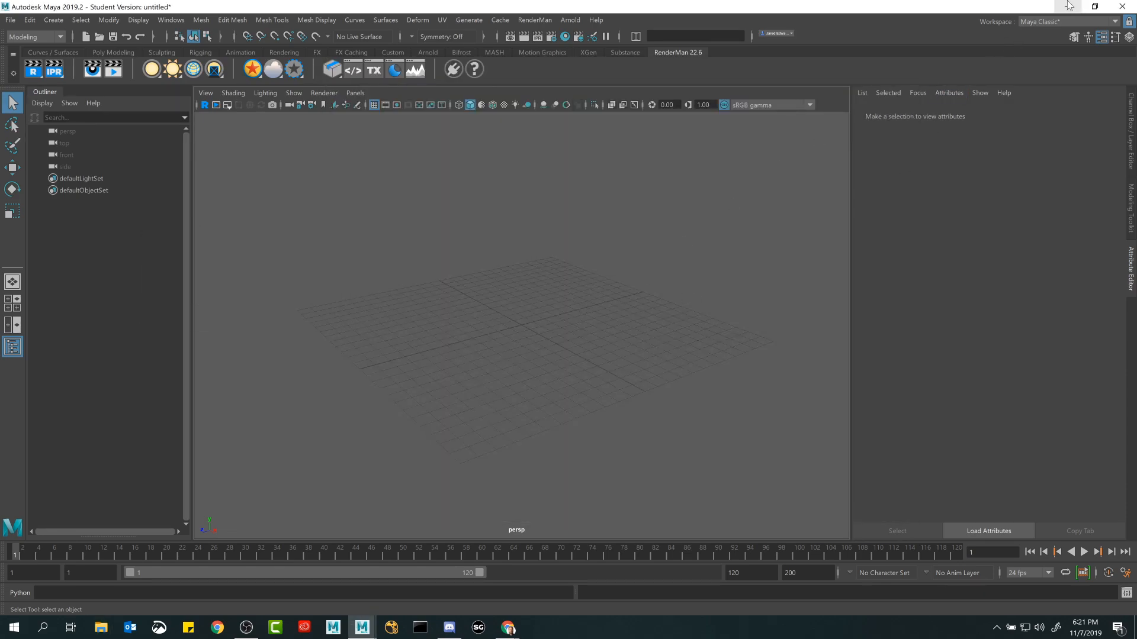
Minimize Maya and look through the scenes folder of the Desktop's Character_Project.
click(1069, 6)
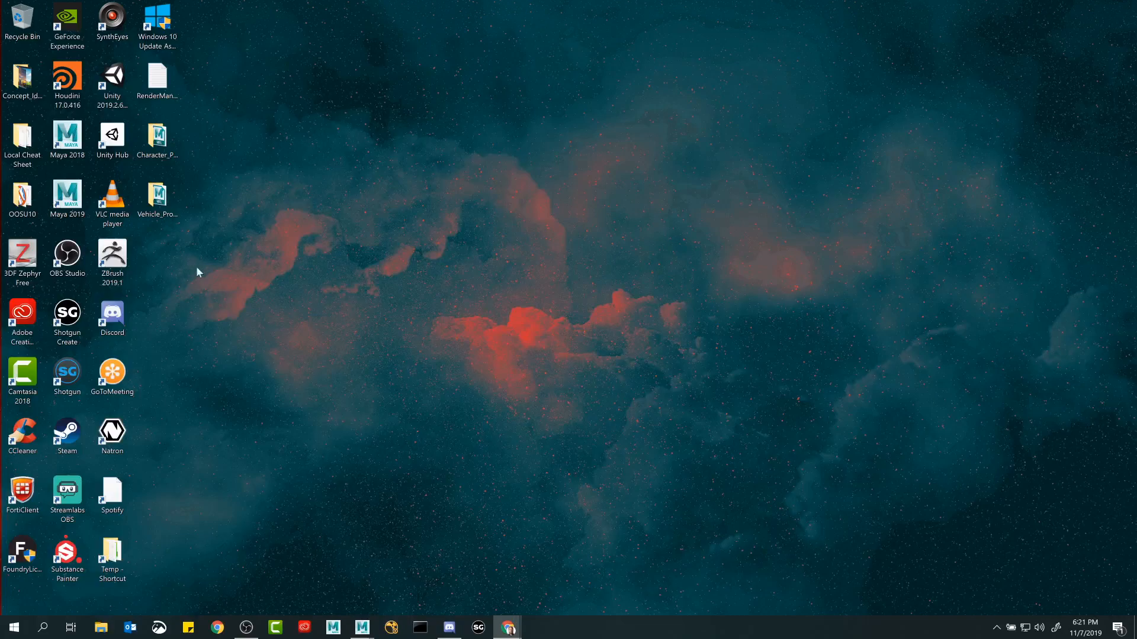
double_click(161, 145)
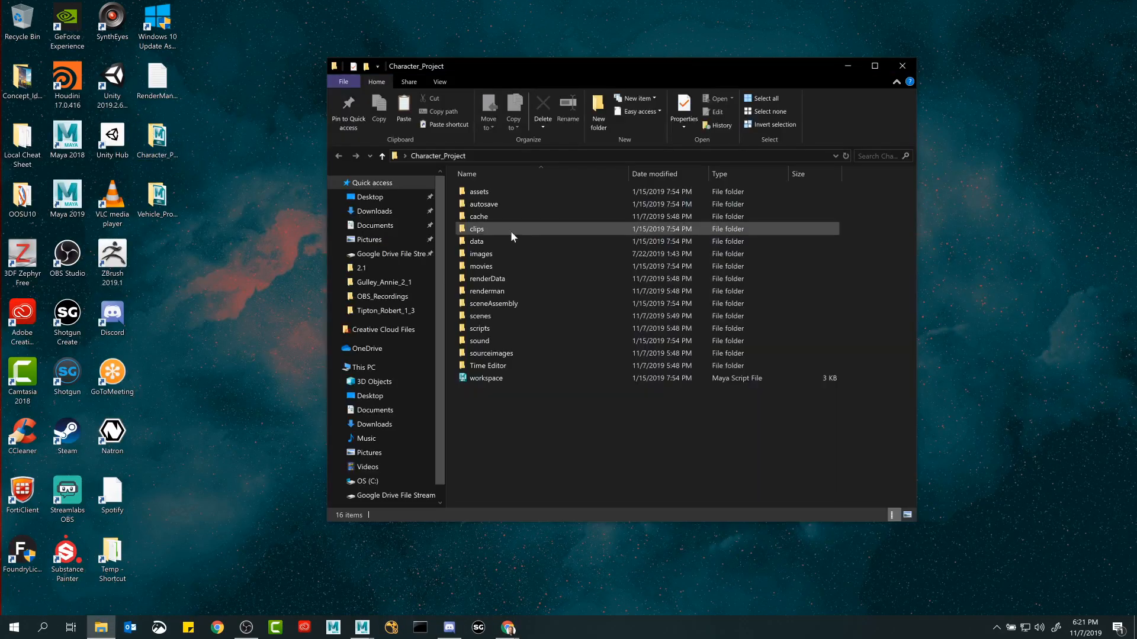
double_click(481, 316)
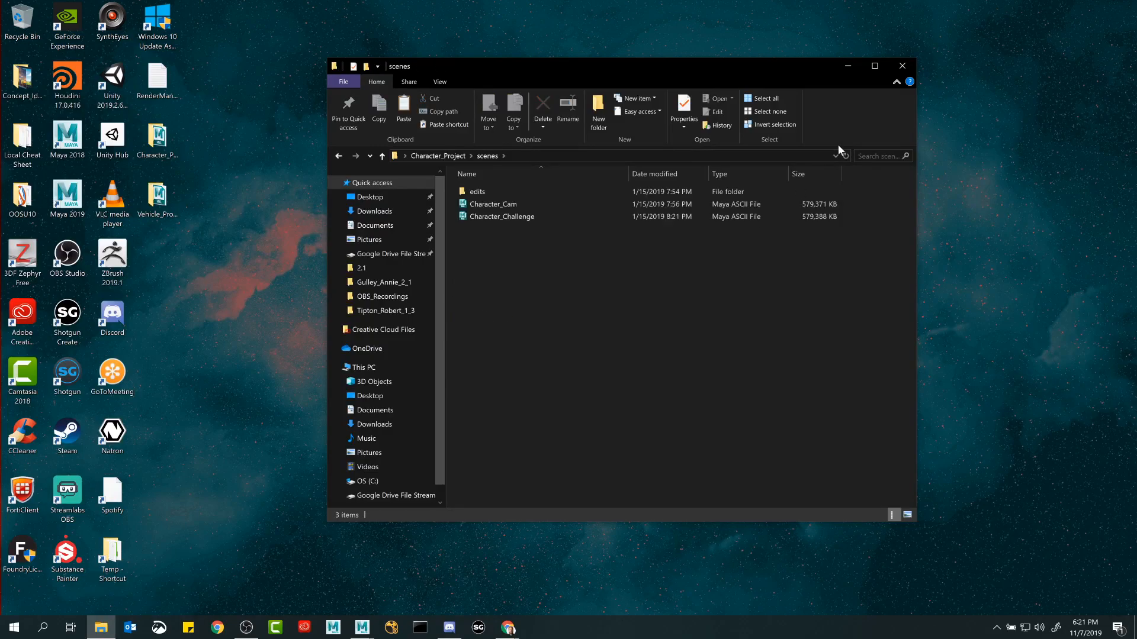
click(890, 66)
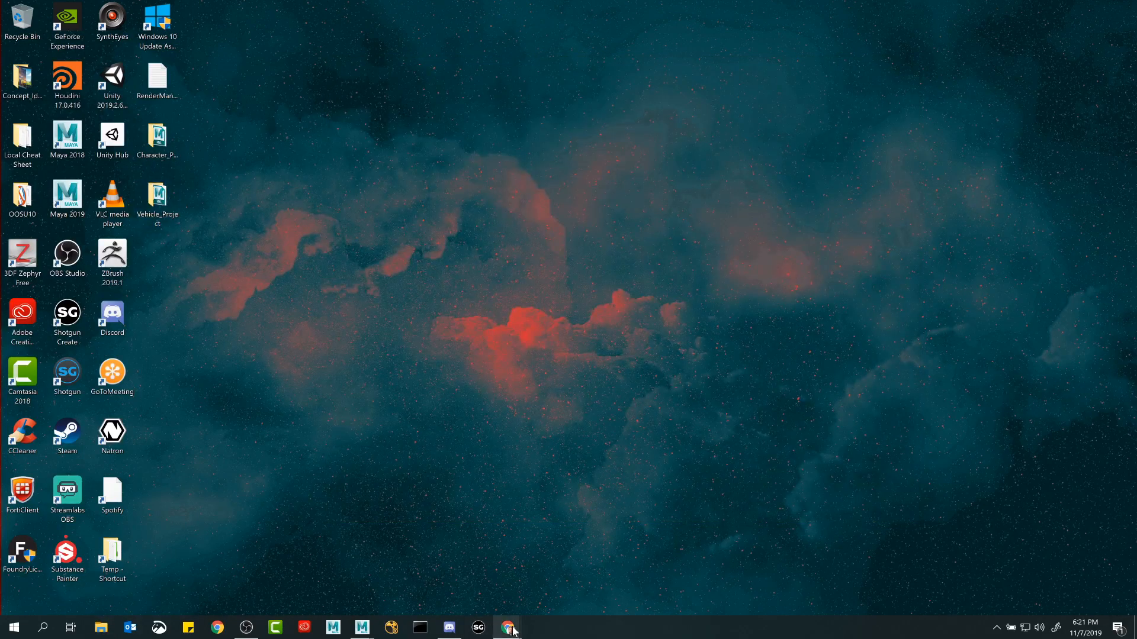
Switch back to the Maya window and set the current project to the Desktop's Character_Project folder.
mouse_move(373, 628)
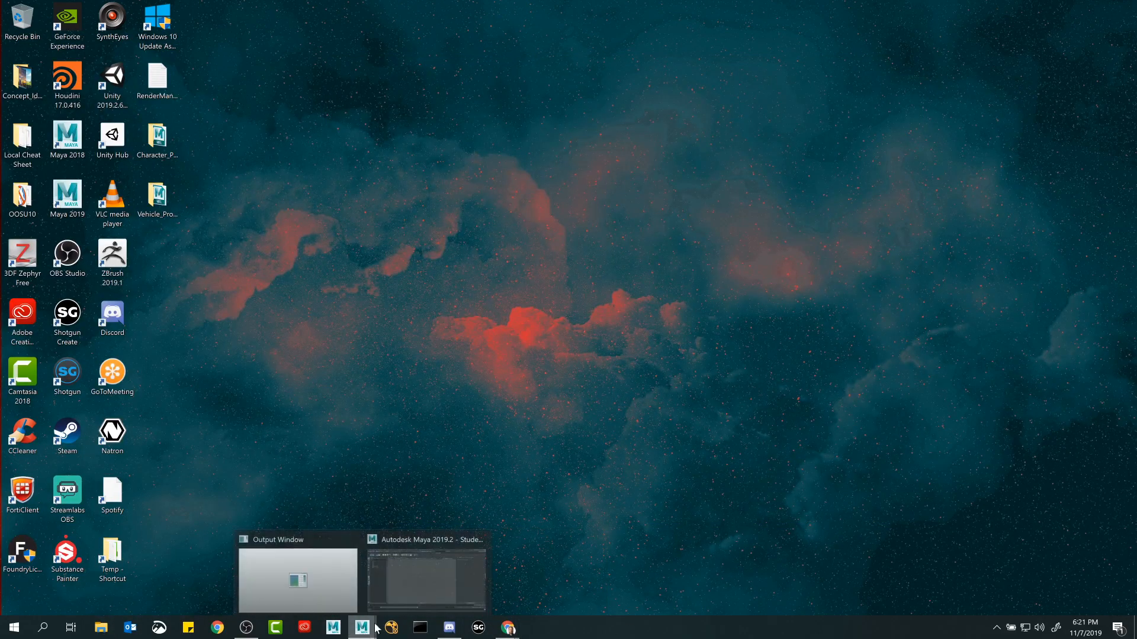
click(391, 572)
alt+drag(533, 286, 555, 282)
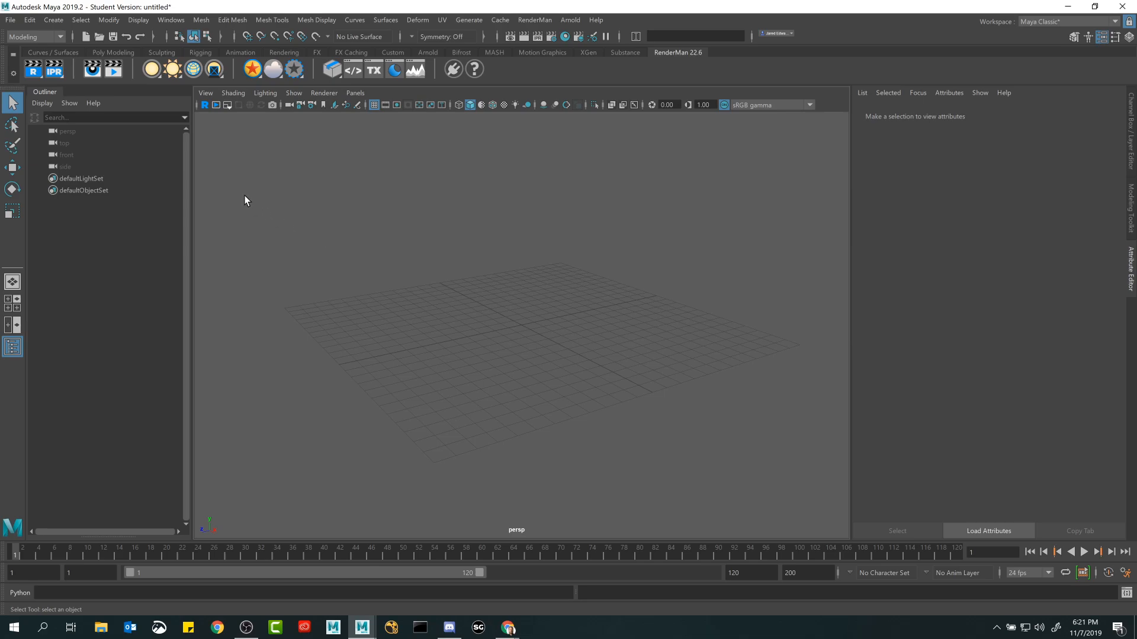
click(9, 20)
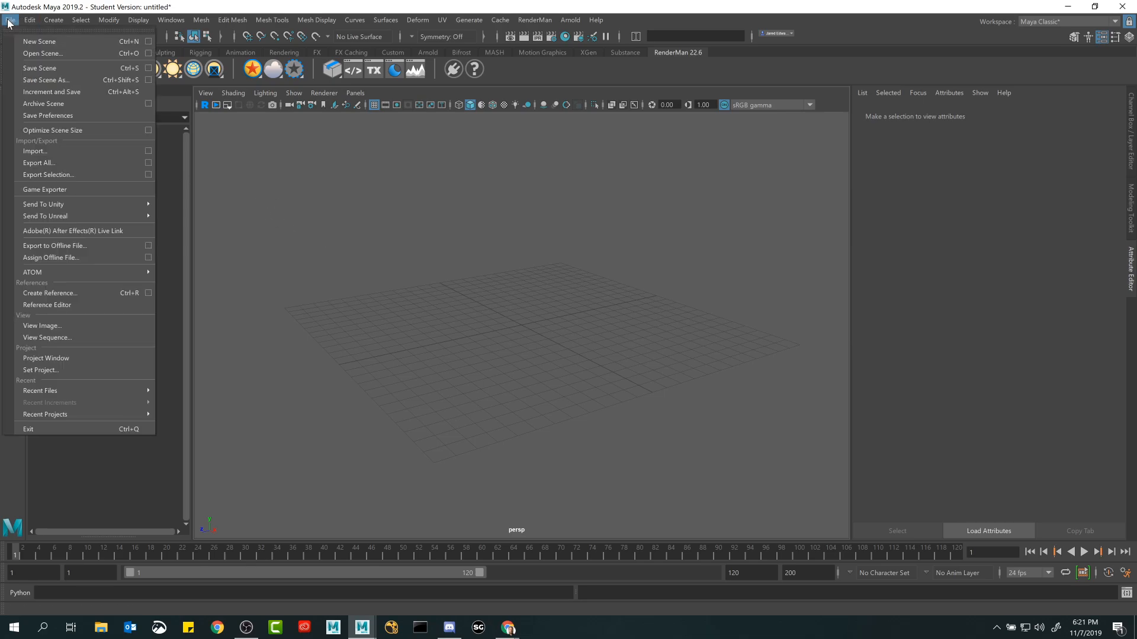
click(76, 367)
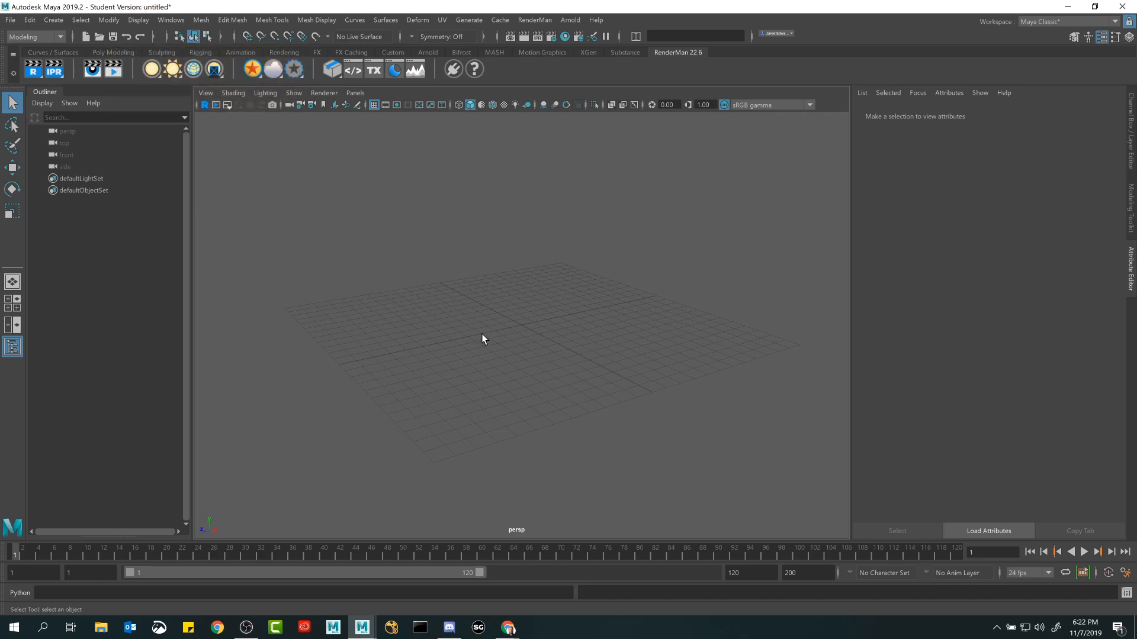
key(ctrl+o)
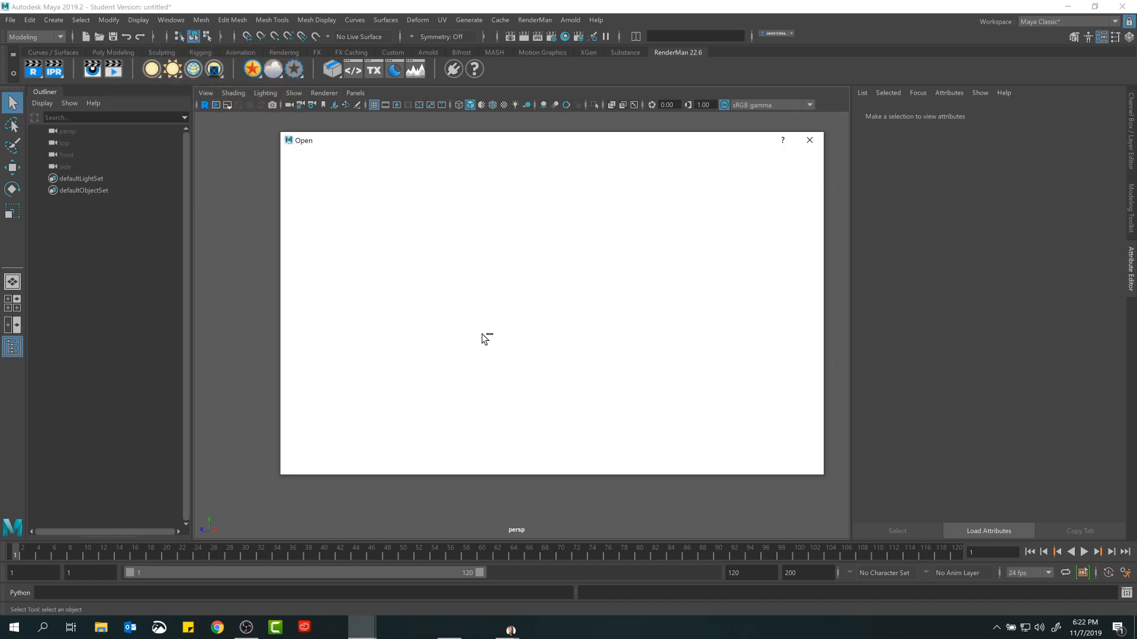
drag(548, 147, 521, 149)
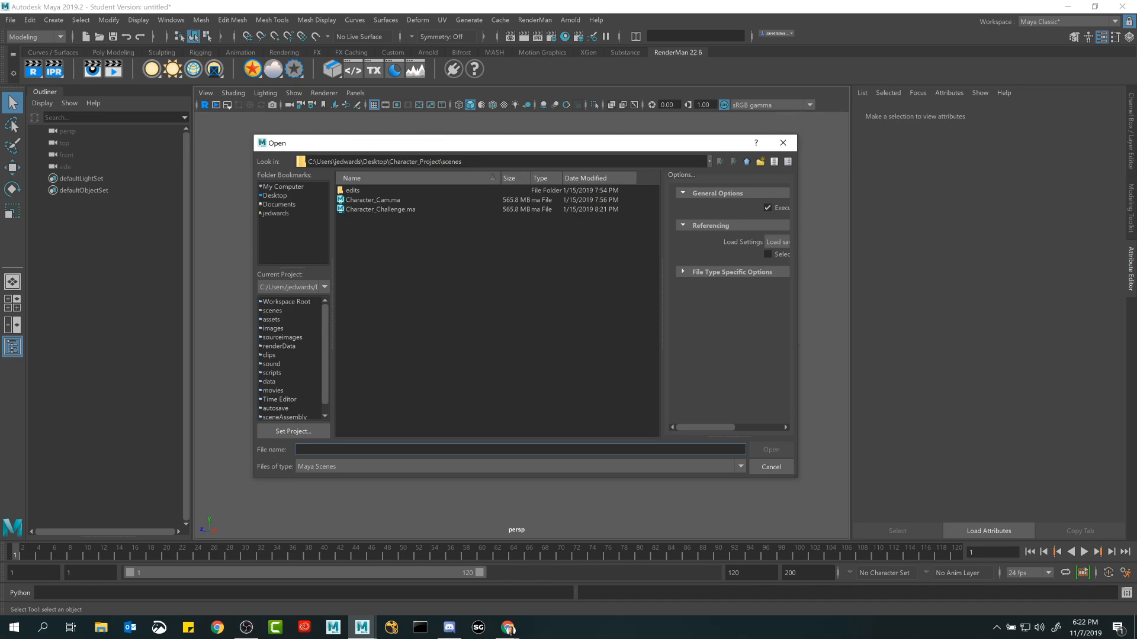
click(373, 210)
click(377, 210)
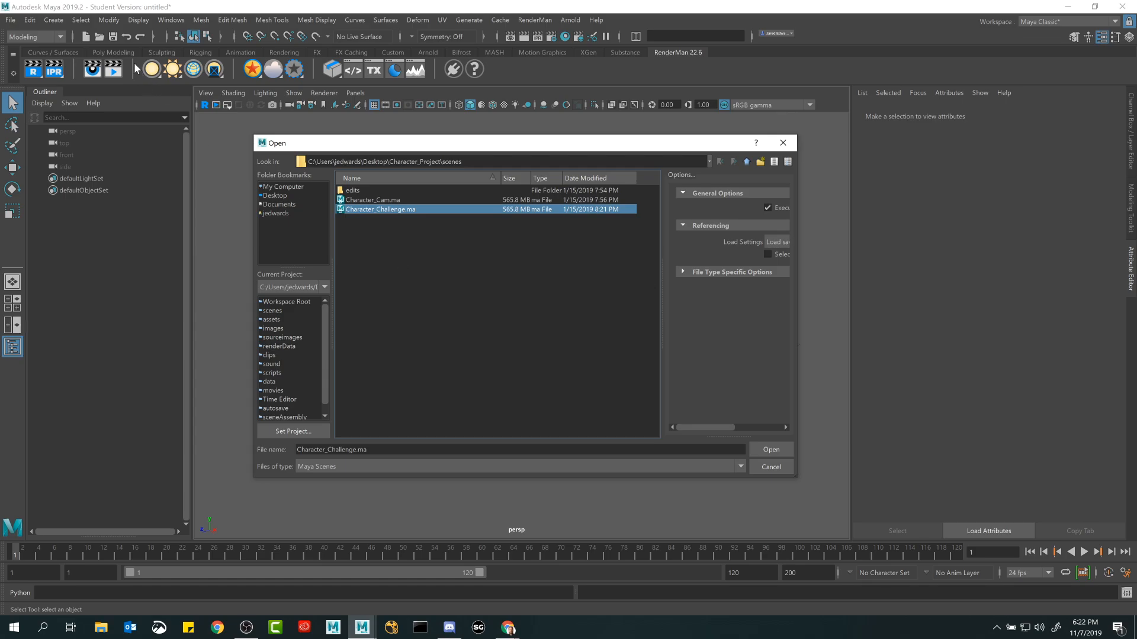
drag(387, 143, 393, 123)
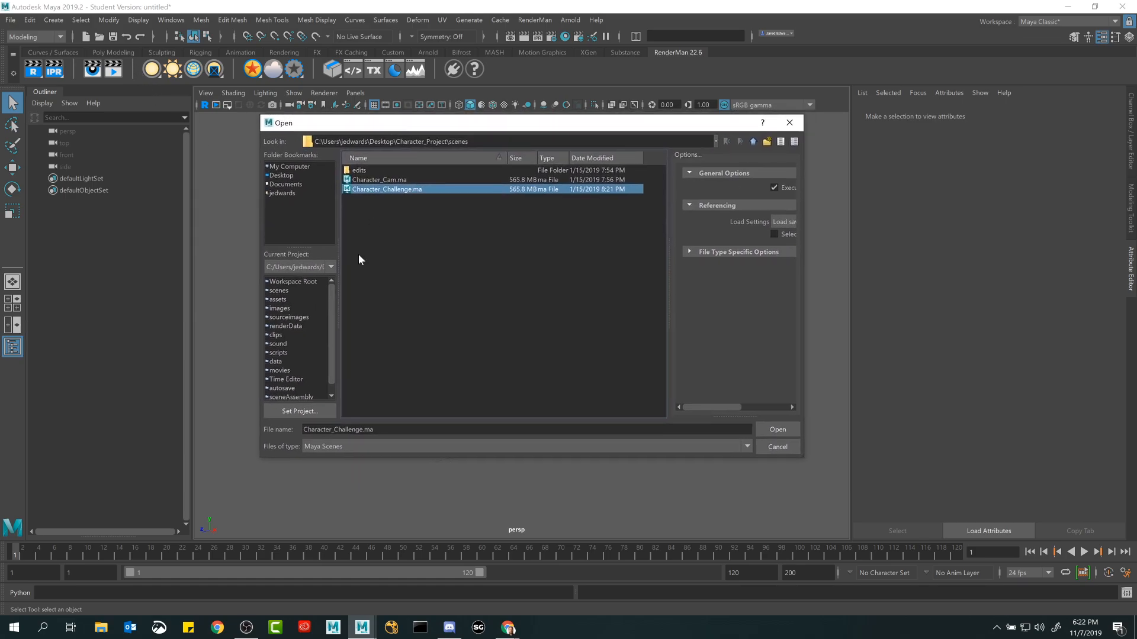
click(304, 411)
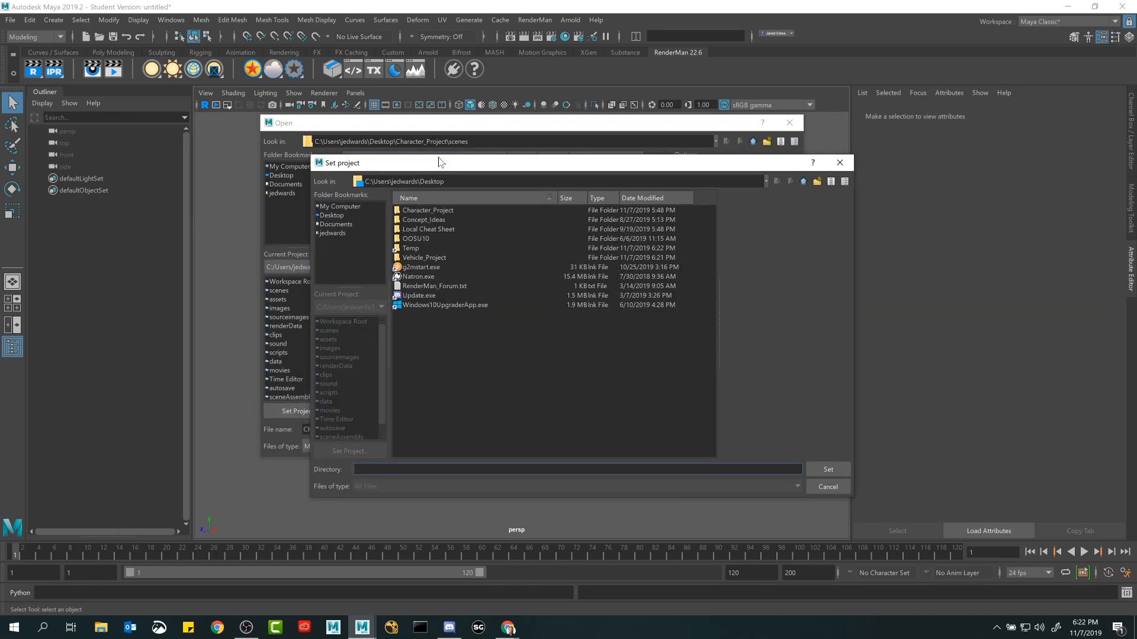
click(834, 488)
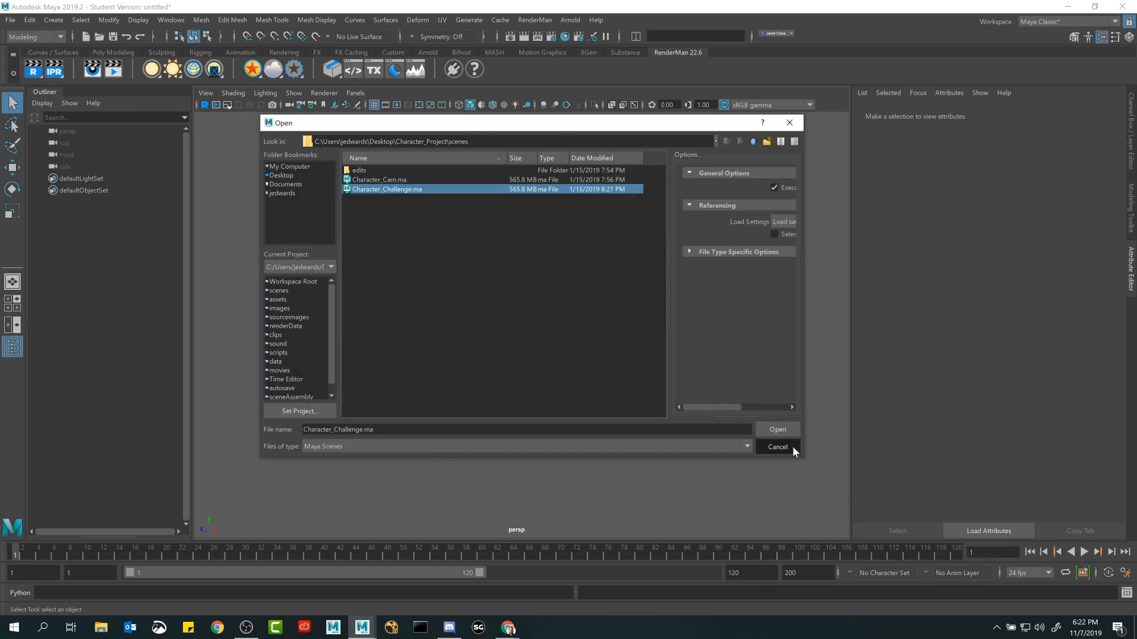
click(792, 447)
click(10, 20)
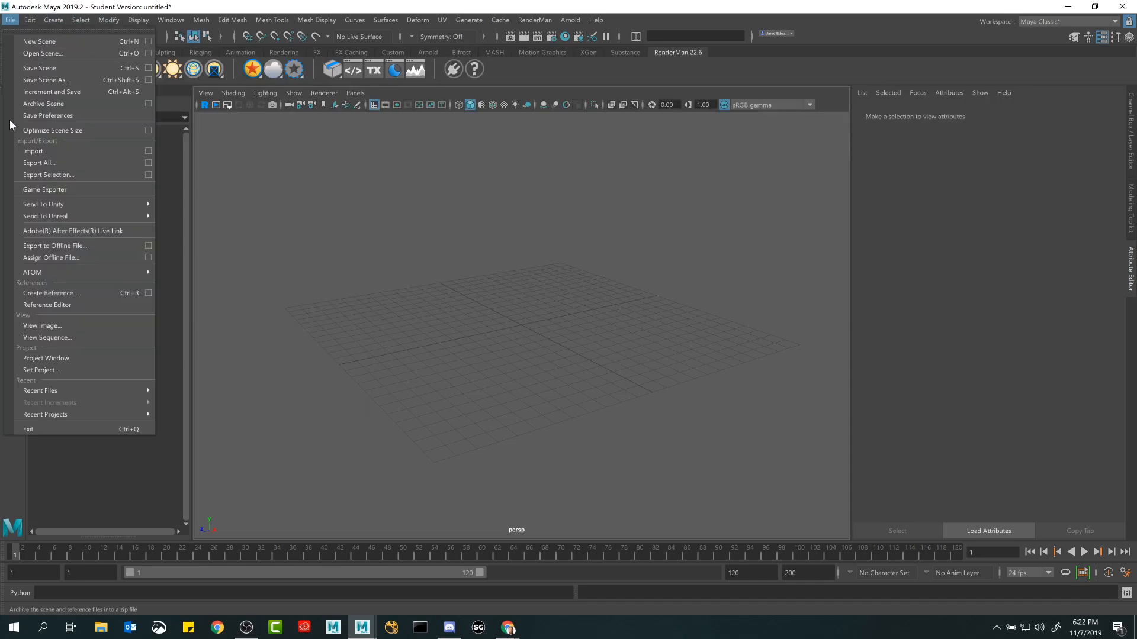
click(45, 370)
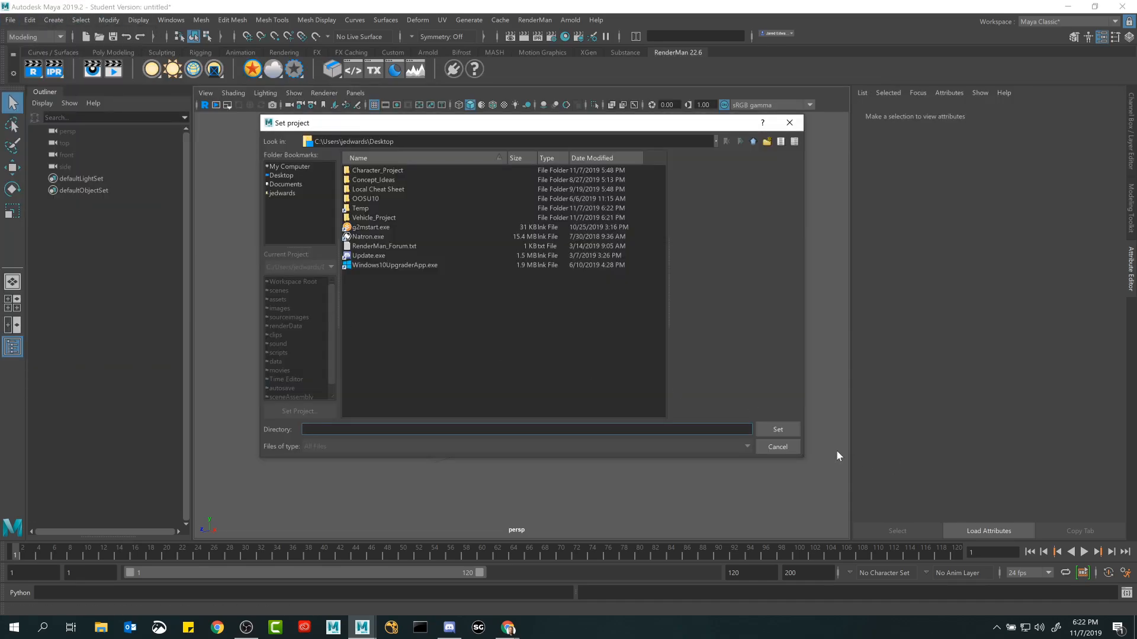
click(770, 447)
From the scene opening dialog, set the current project to the Vehicle_Project folder on the Desktop.
key(ctrl+o)
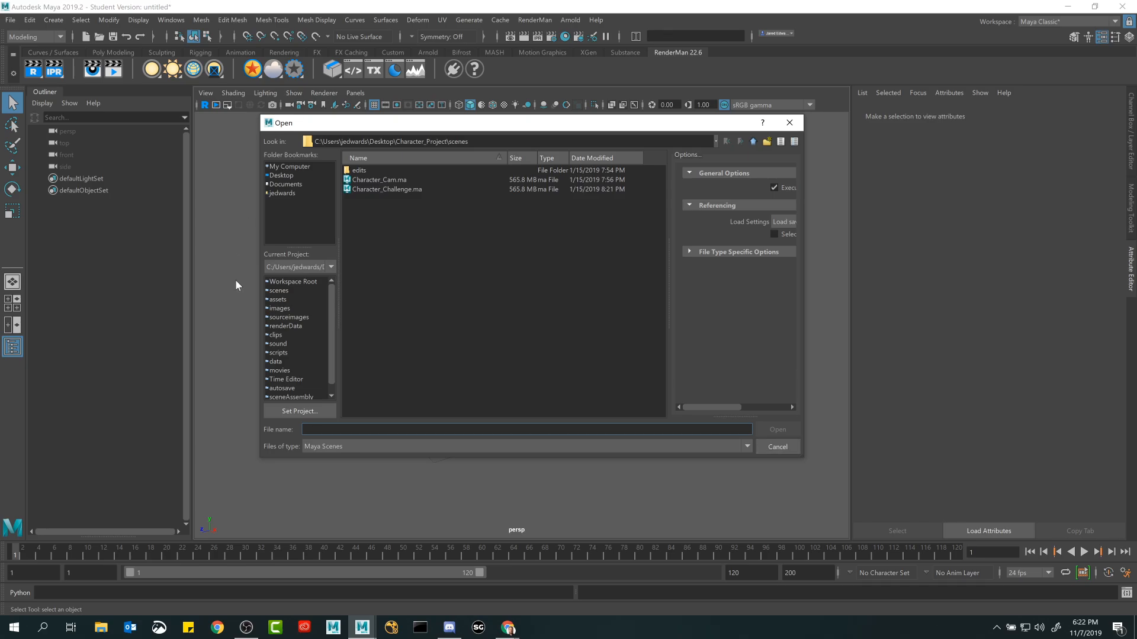
click(299, 410)
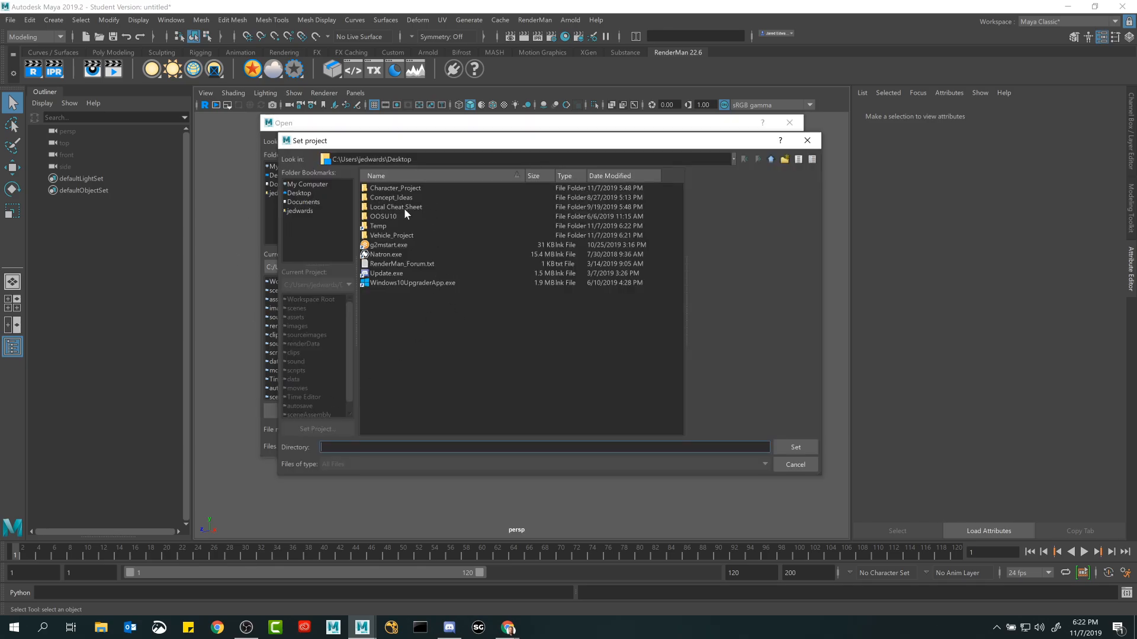
click(398, 235)
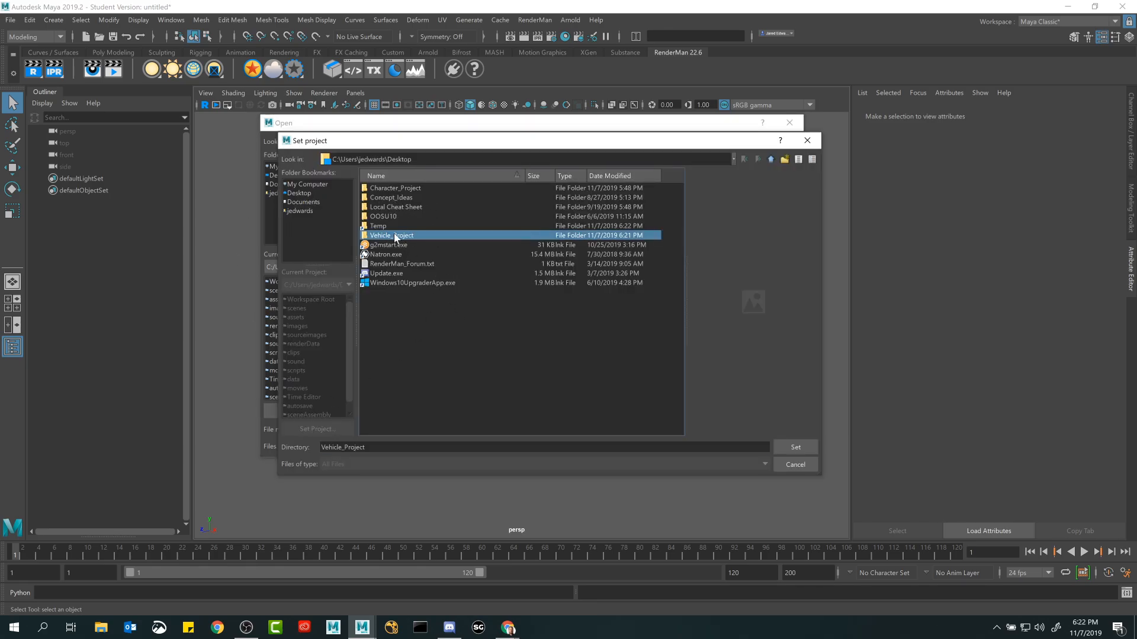
double_click(393, 236)
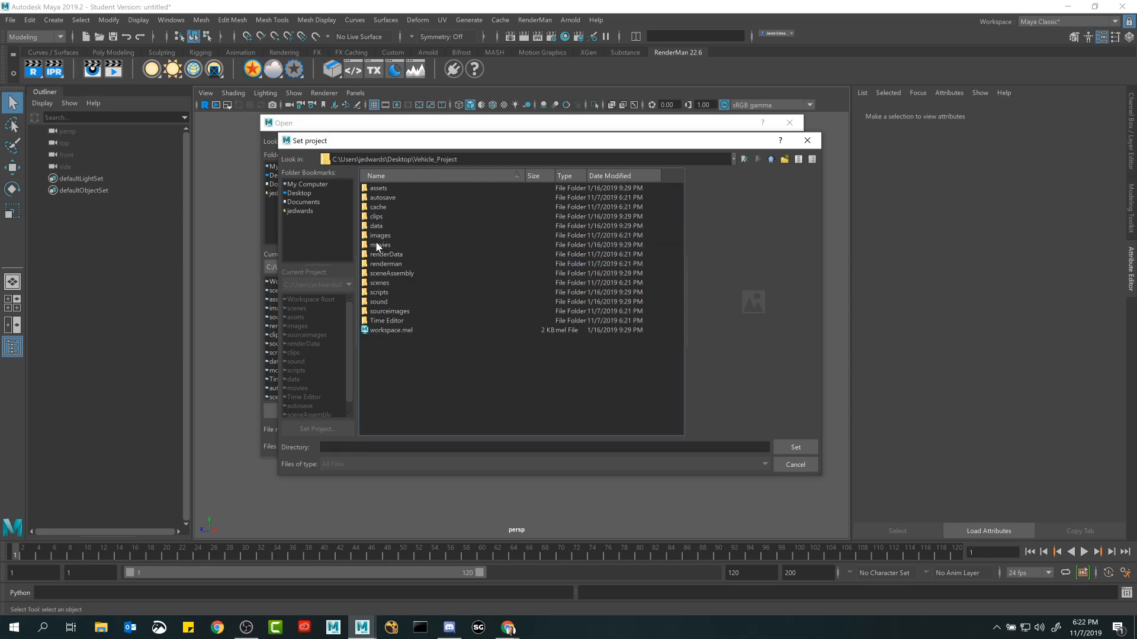
drag(378, 237, 568, 195)
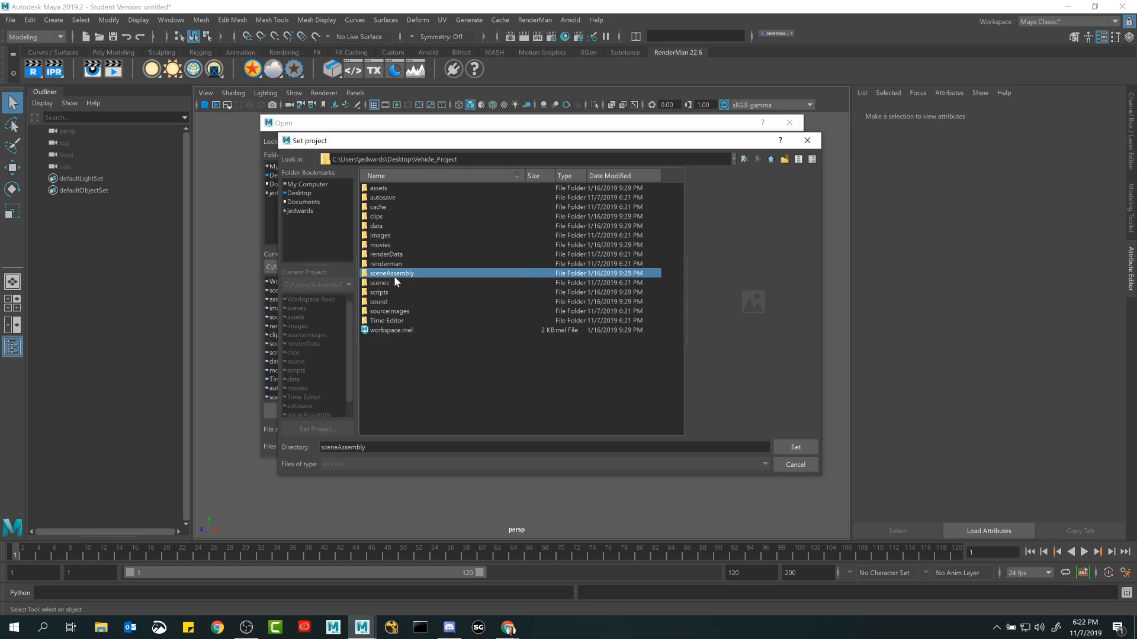
click(771, 159)
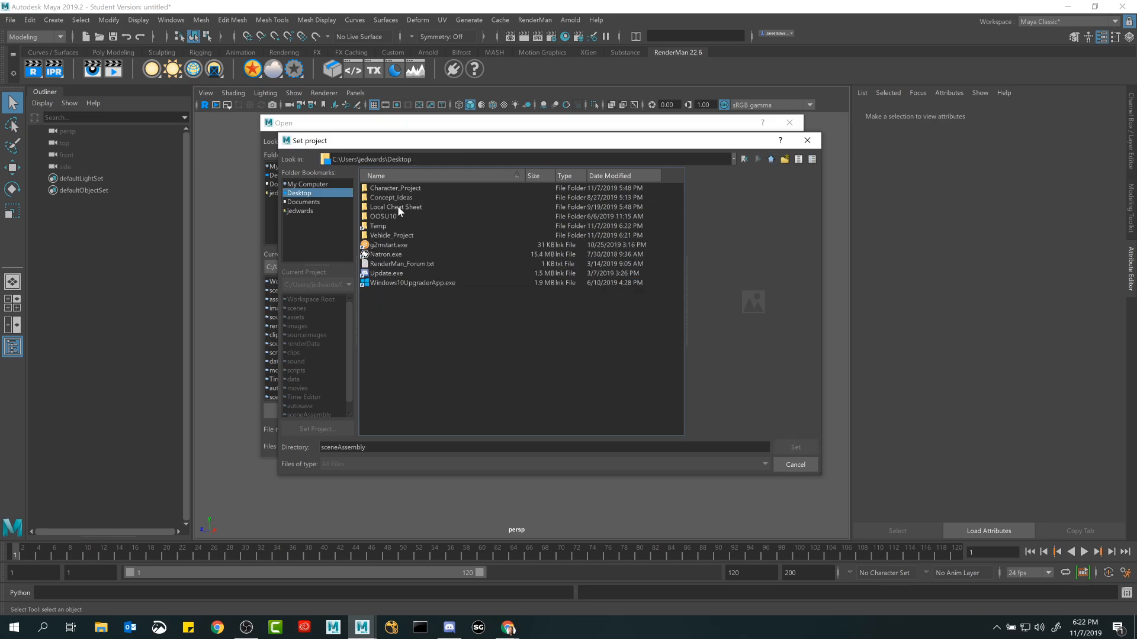
click(388, 237)
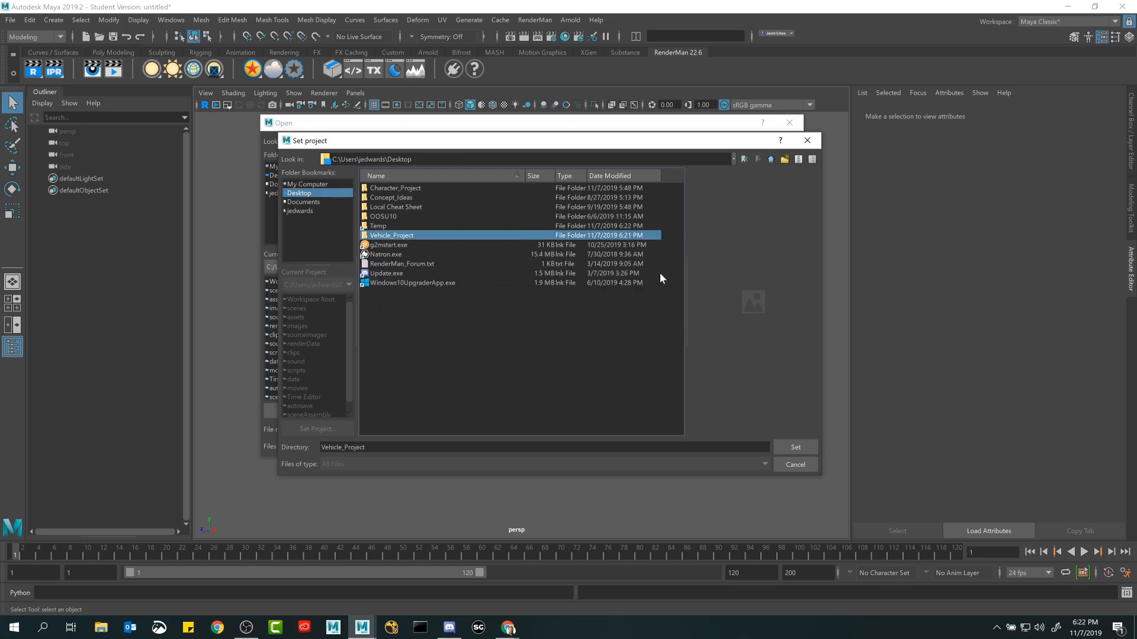
drag(576, 146, 593, 248)
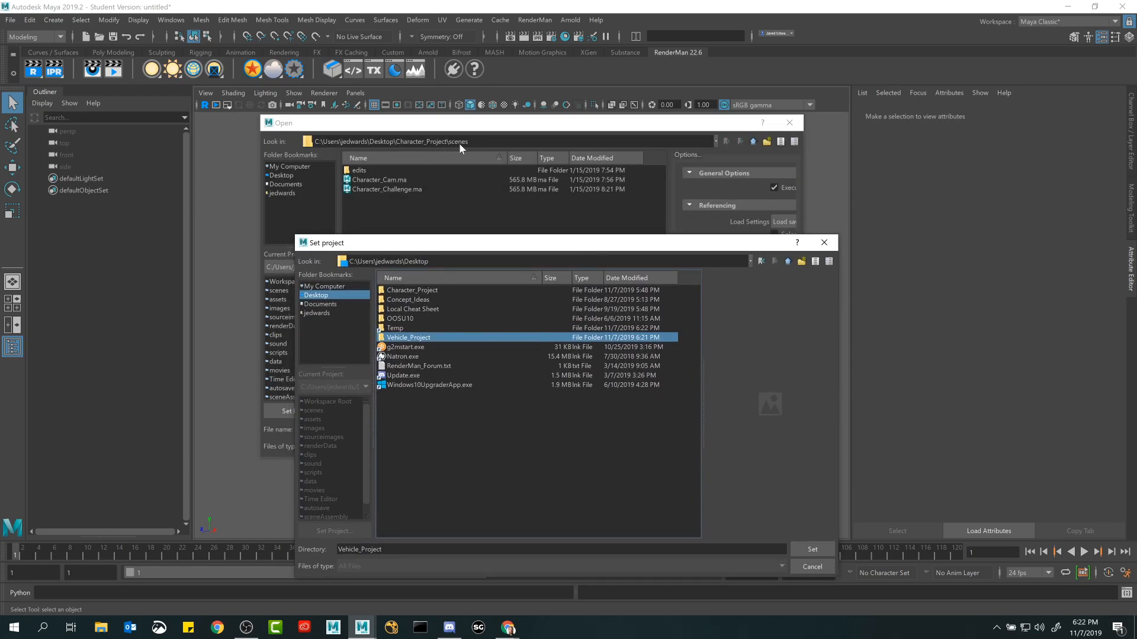
click(813, 549)
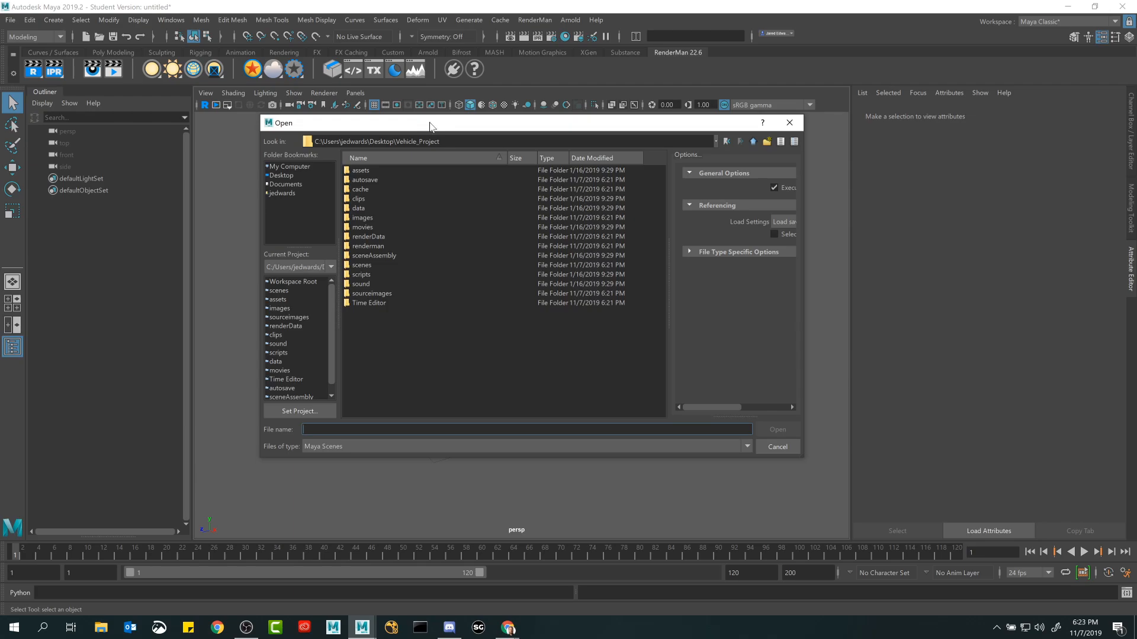
Open RenderMan_Renders.ma from the project's scenes folder, discarding the untitled scene and accepting the student version notice.
mouse_move(430, 126)
mouse_down()
mouse_move(437, 146)
mouse_move(427, 137)
mouse_up()
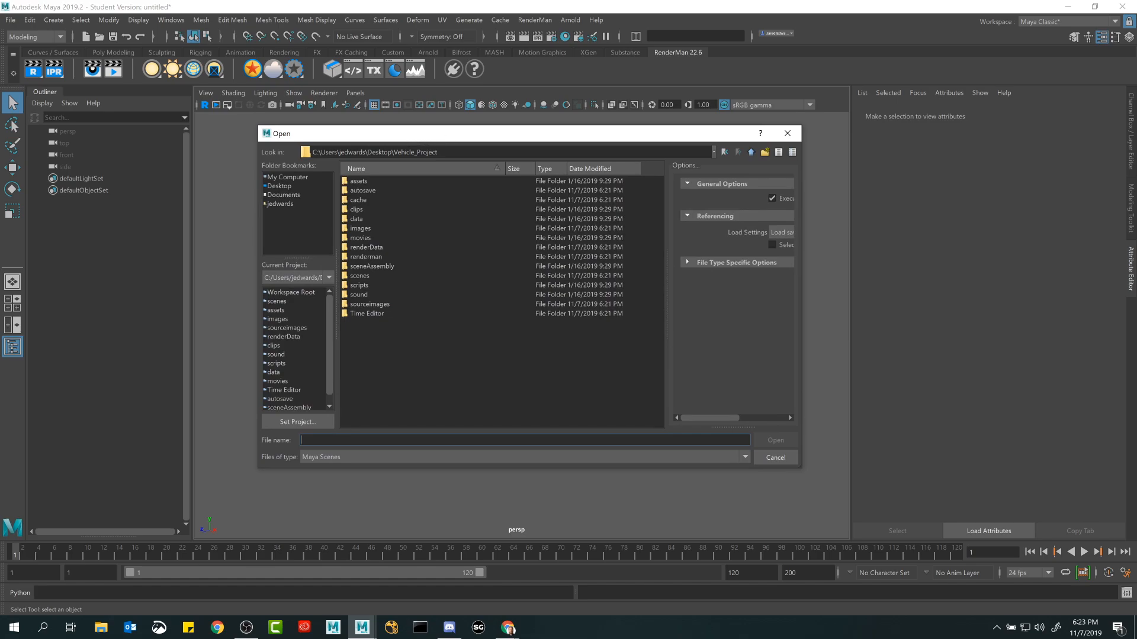
double_click(363, 276)
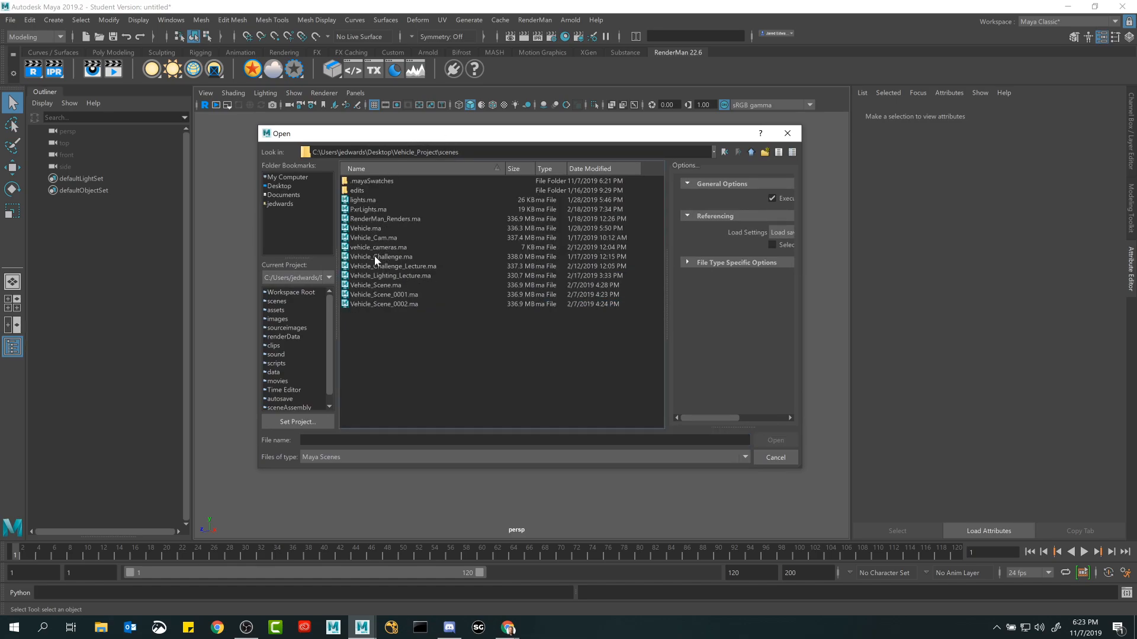
double_click(374, 220)
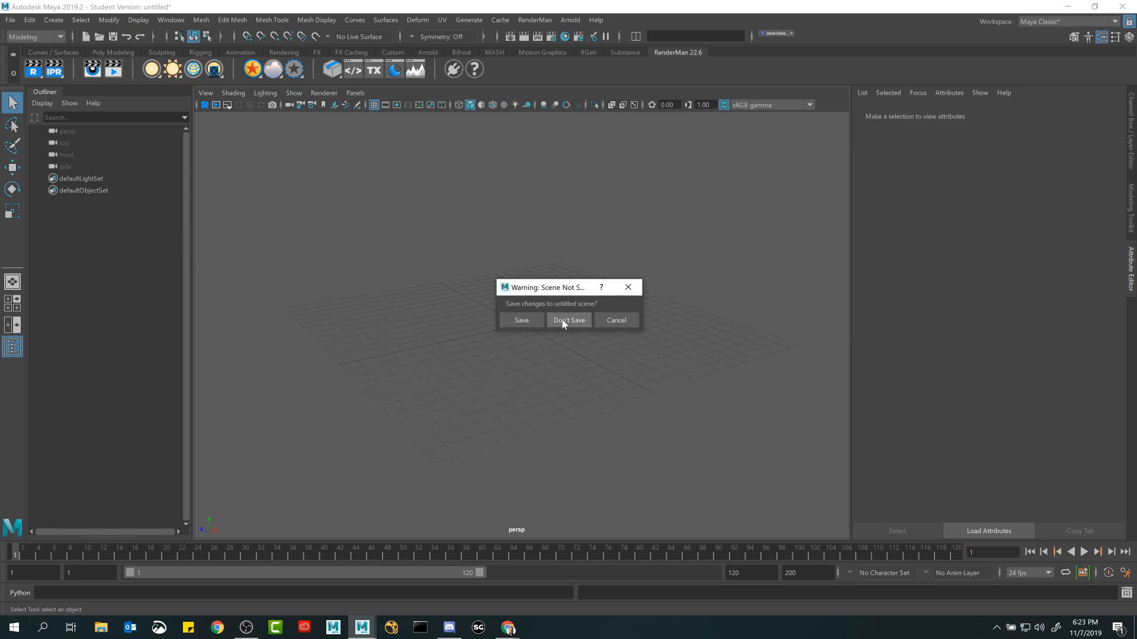
click(564, 322)
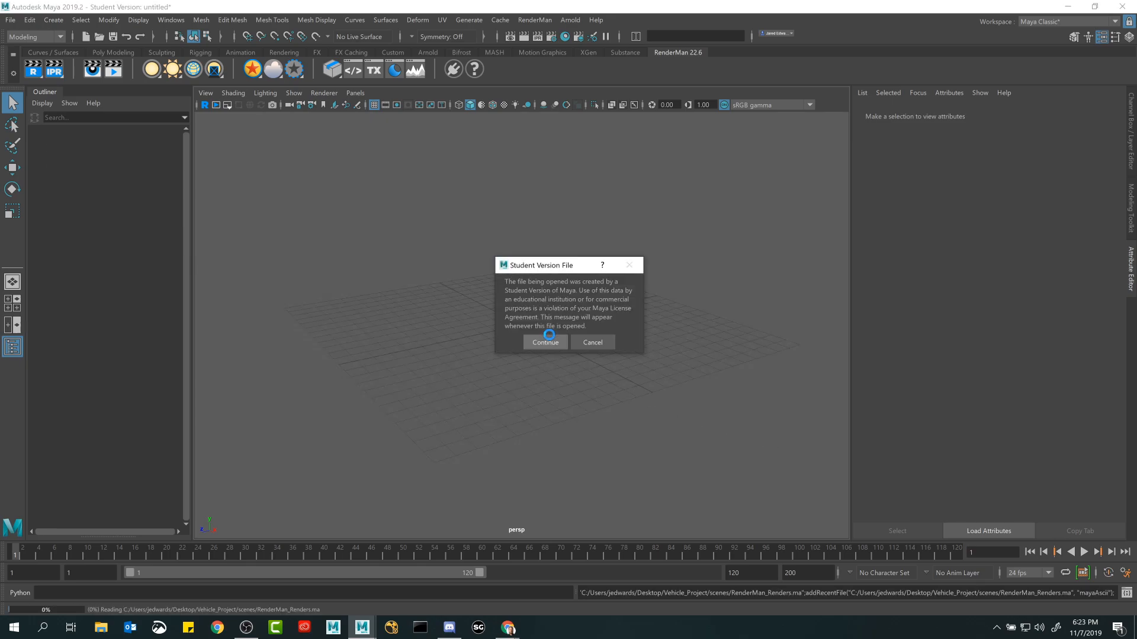
click(548, 336)
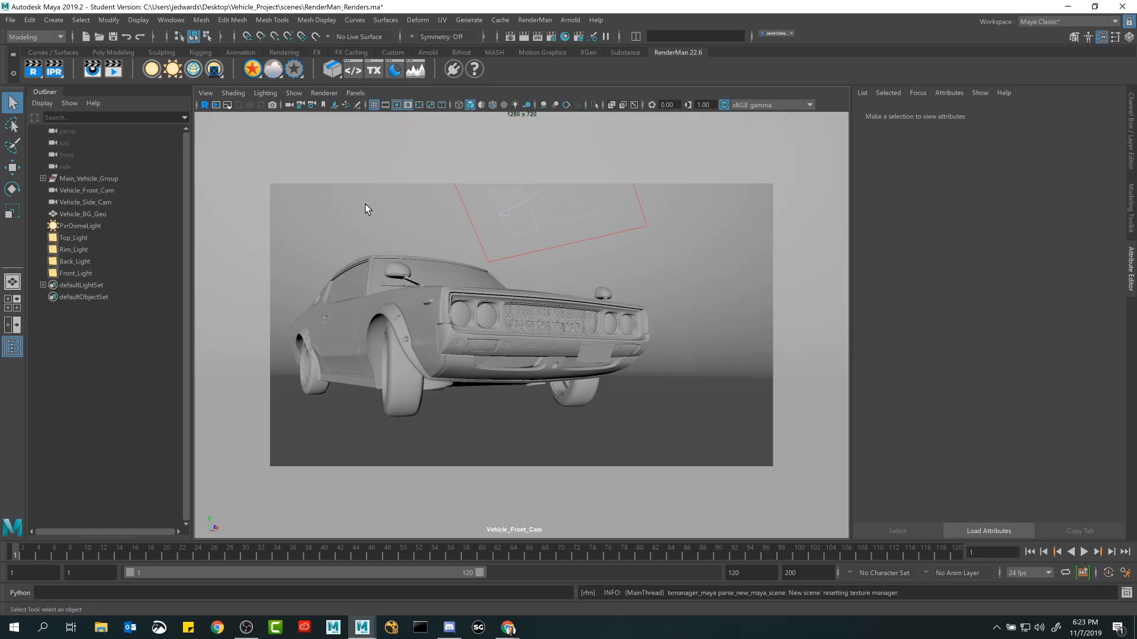
Switch the viewport to the persp camera and examine the vehicle, its surrounding area lights and the cameras from several angles.
click(355, 93)
mouse_move(362, 104)
click(498, 129)
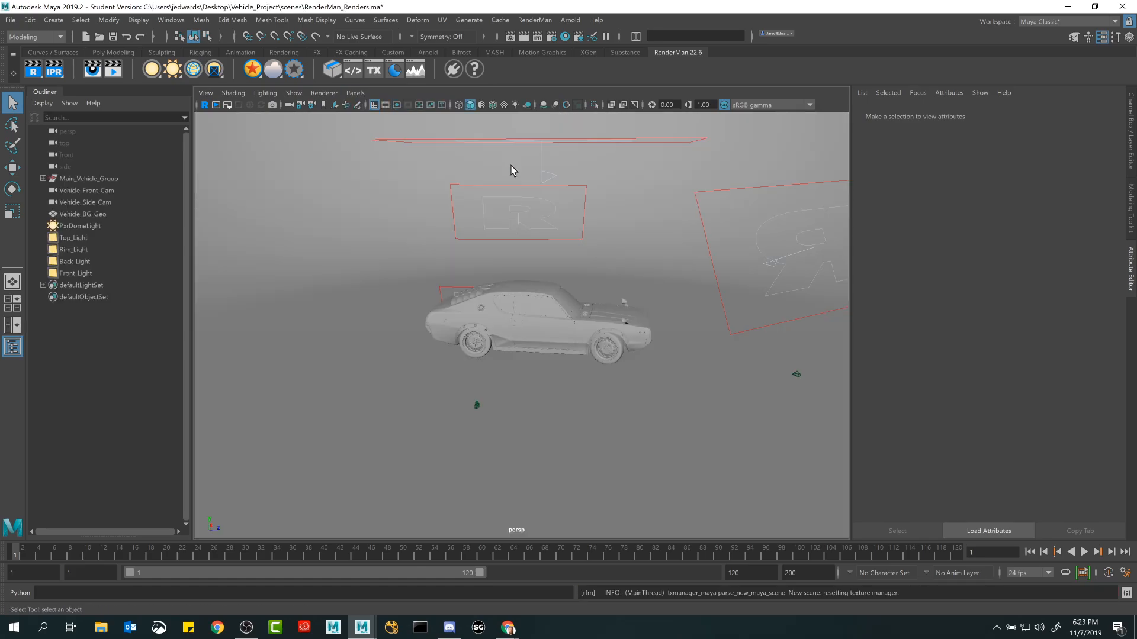
alt+drag(530, 267, 553, 254)
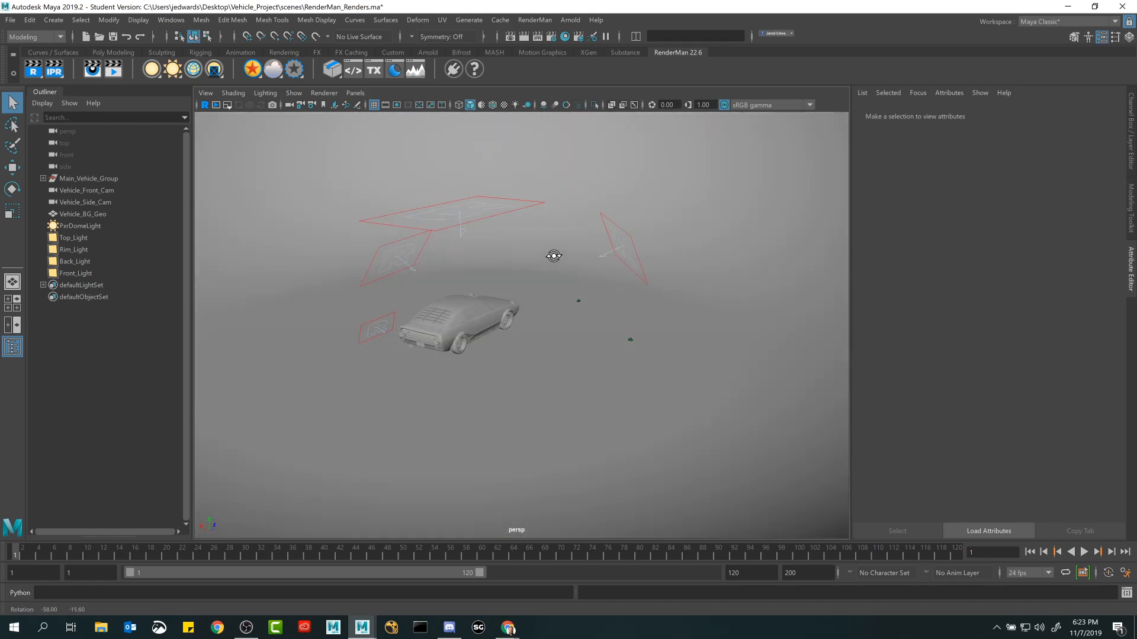
alt+right_drag(553, 254, 611, 308)
alt+drag(611, 308, 566, 281)
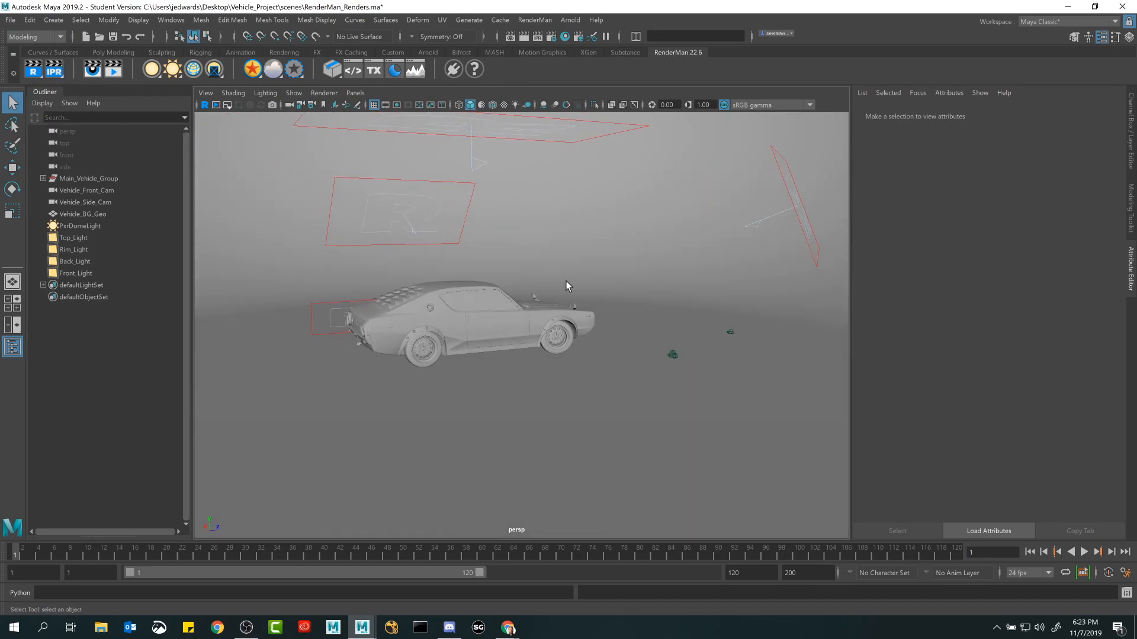
alt+middle_drag(566, 281, 553, 349)
alt+drag(553, 349, 636, 283)
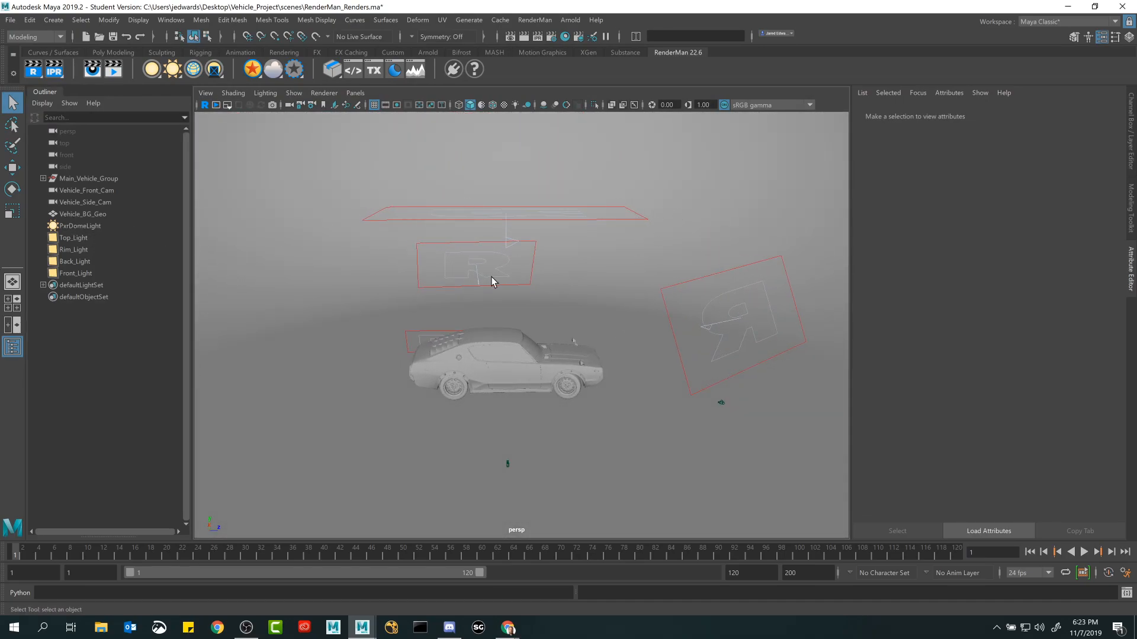
Select the car's front wheel group FP_Wheel_Group and inspect its transform channels.
alt+drag(493, 278, 582, 311)
click(582, 312)
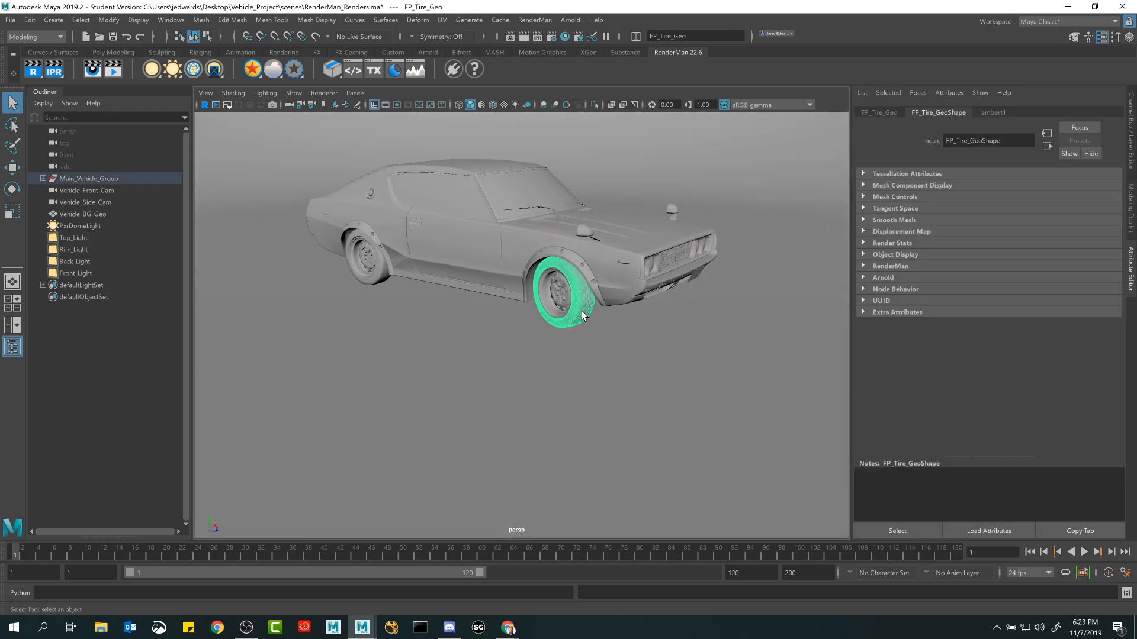
click(1131, 151)
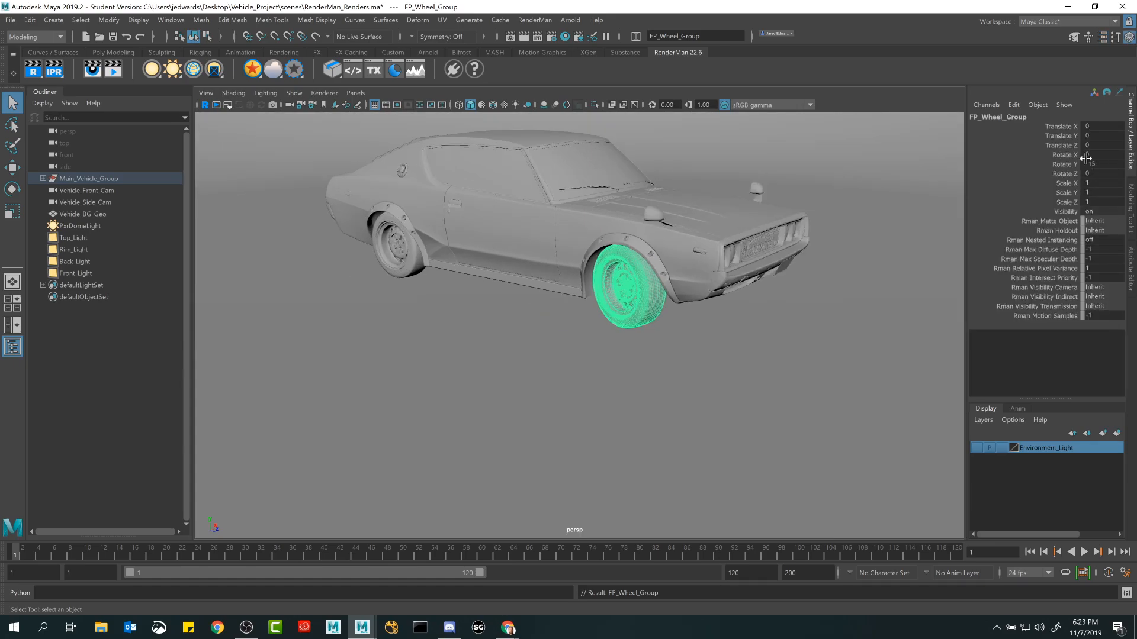
alt+drag(817, 256, 669, 351)
alt+drag(718, 307, 584, 370)
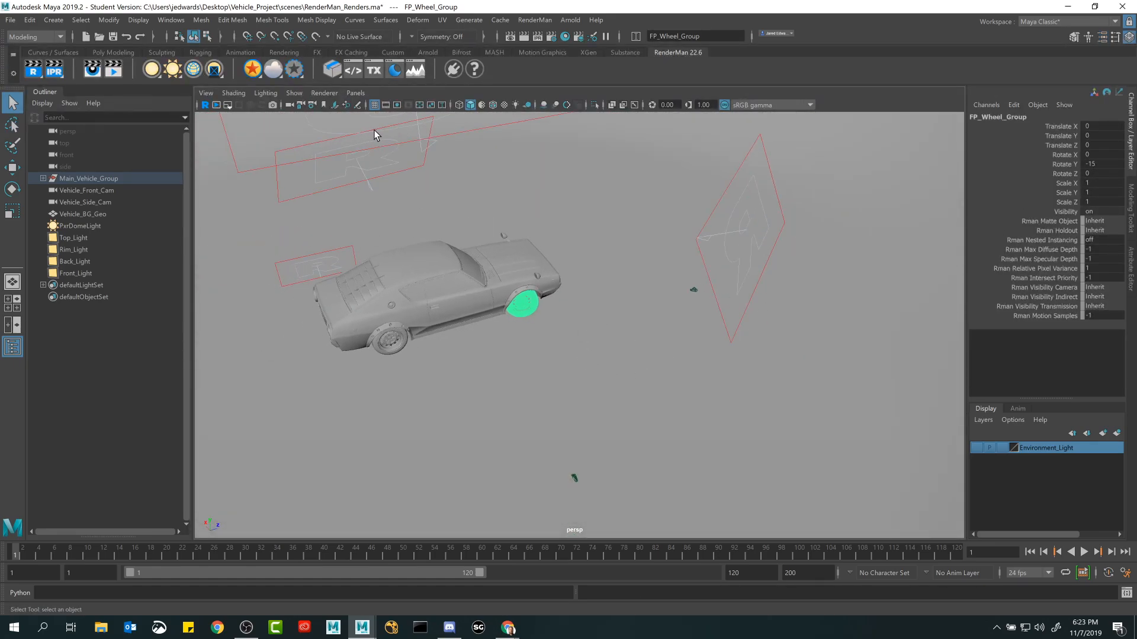
Look at the car through Vehicle_Front_Cam and Vehicle_Side_Cam.
click(355, 93)
mouse_move(370, 106)
click(497, 117)
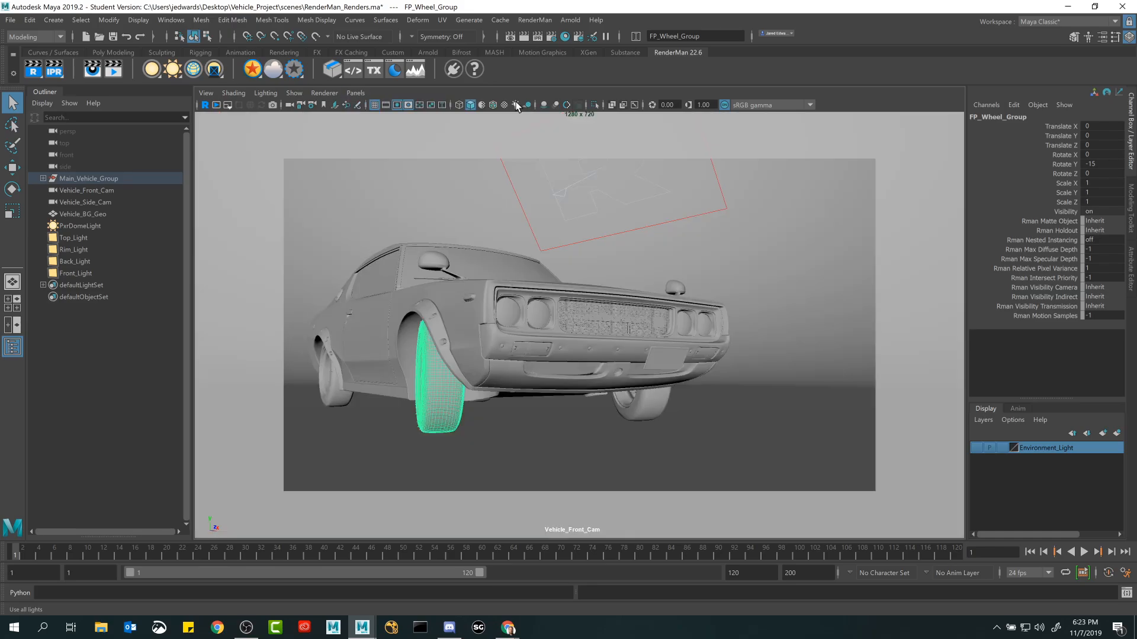
click(355, 93)
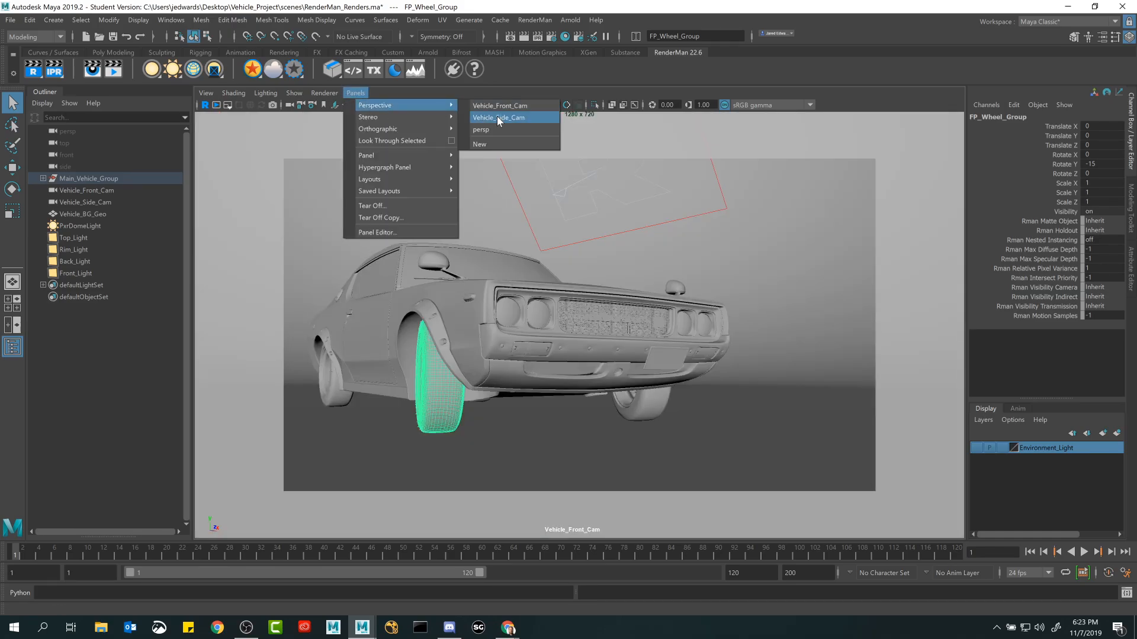
click(496, 116)
Select the Vehicle_BG_Geo backdrop and examine it around the car through the persp camera.
click(705, 221)
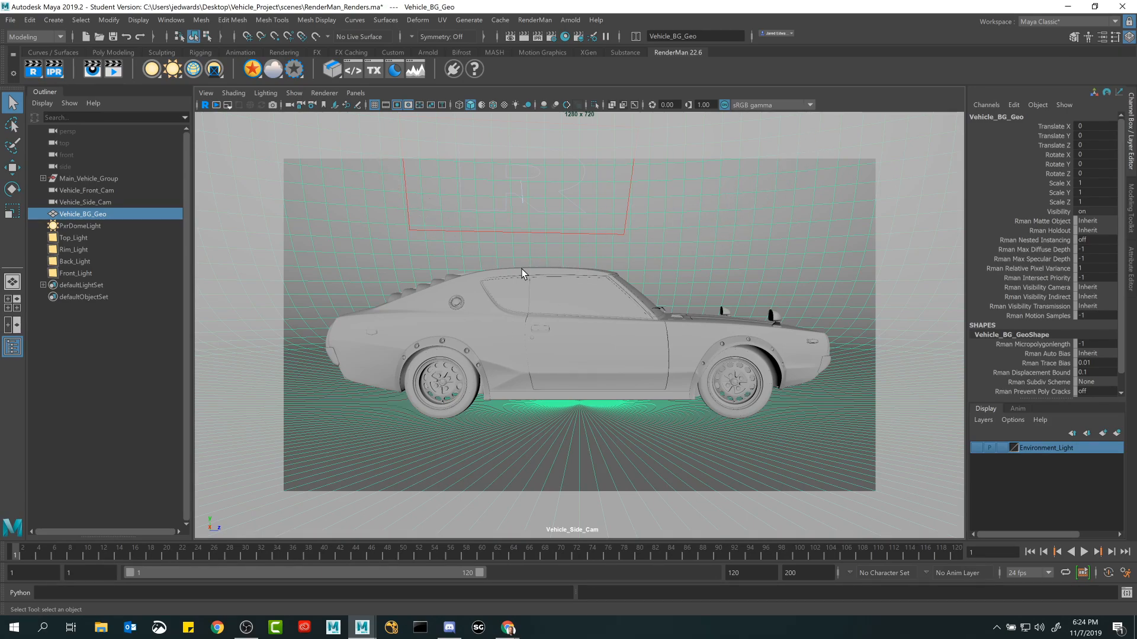
click(355, 93)
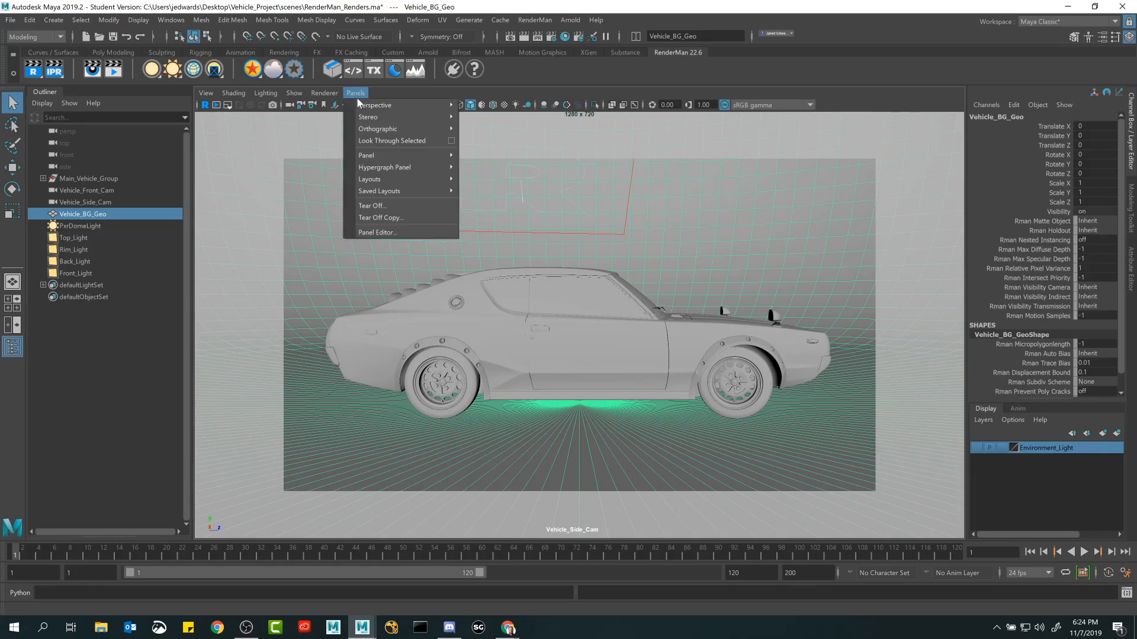
mouse_move(439, 105)
click(473, 126)
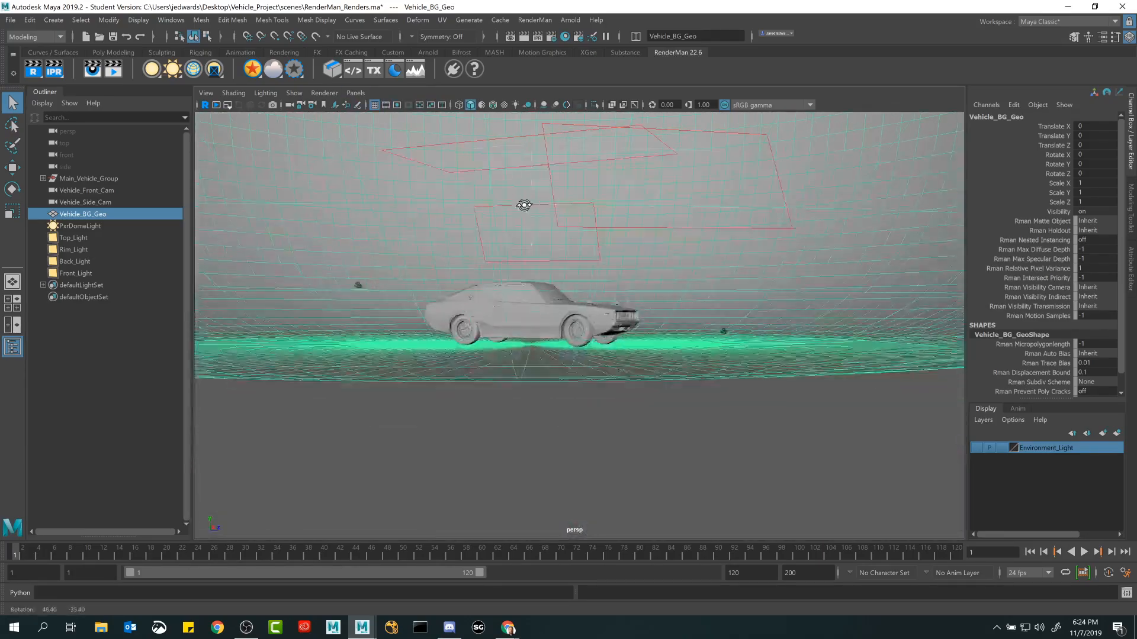
alt+drag(655, 211, 595, 381)
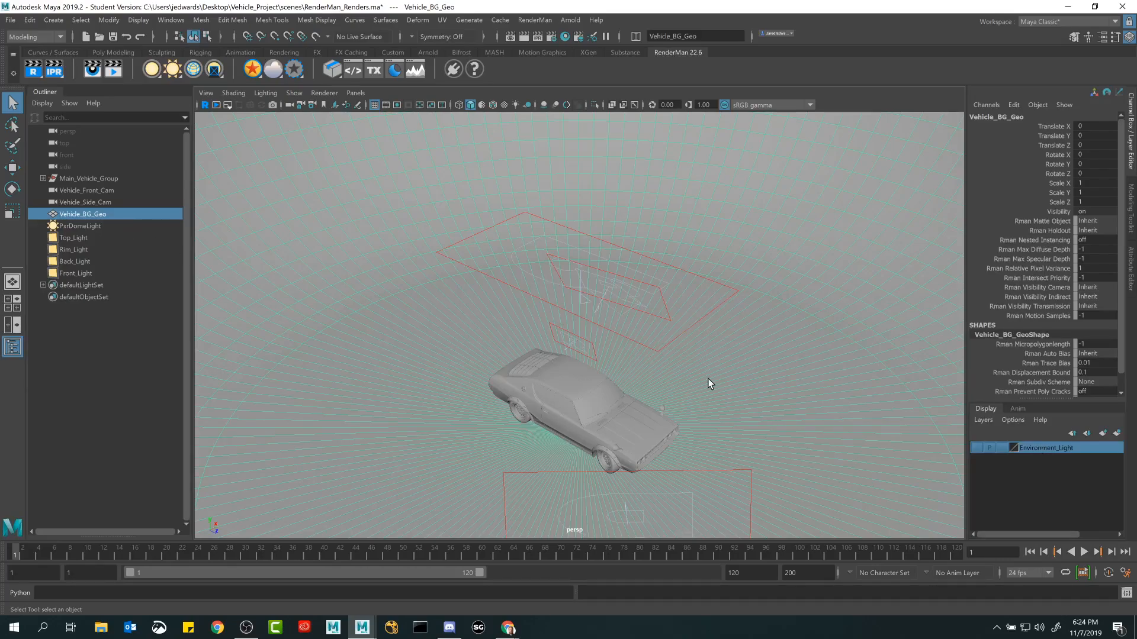
Create a display layer named PxrLights_Layer containing Top_Light, Rim_Light, Back_Light and Front_Light.
alt+drag(710, 381, 674, 367)
click(742, 353)
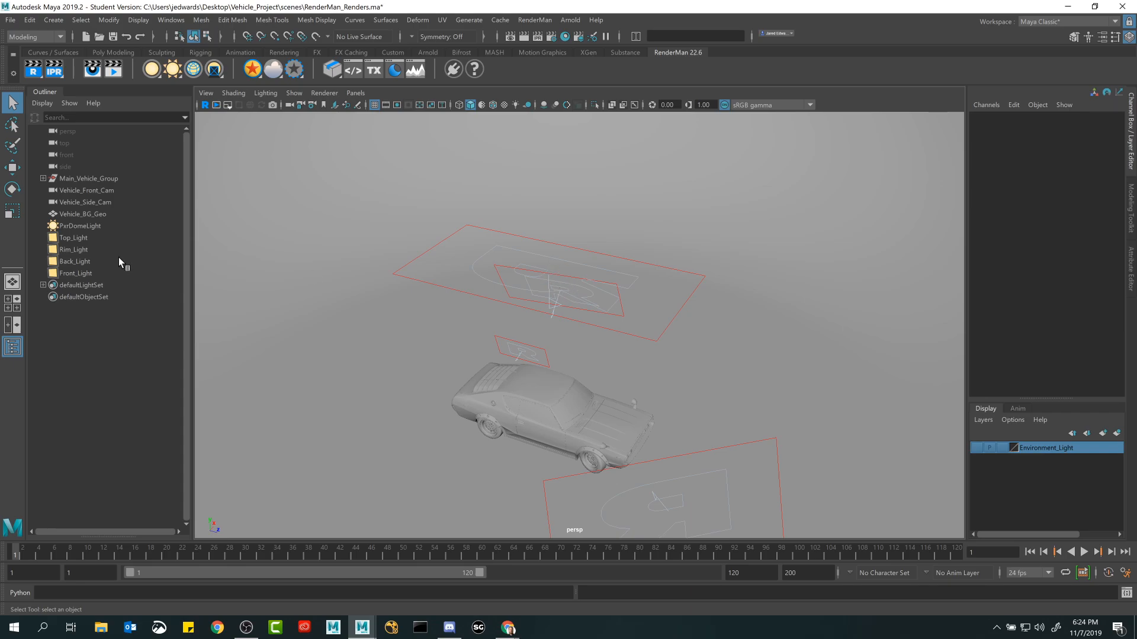
drag(75, 239, 76, 271)
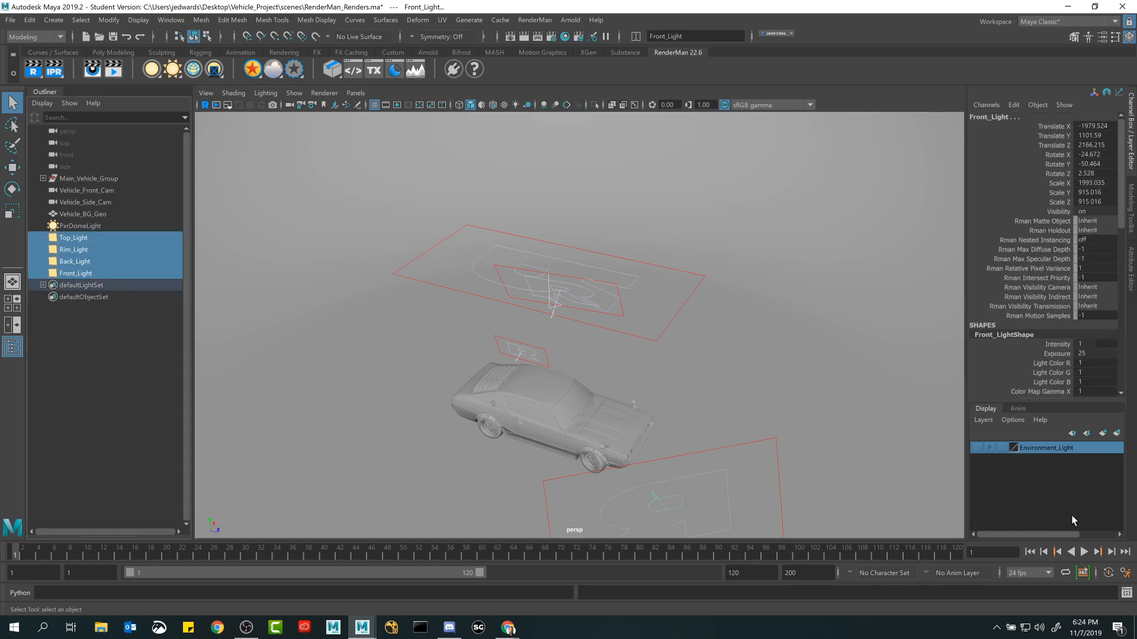
click(1117, 432)
double_click(1031, 450)
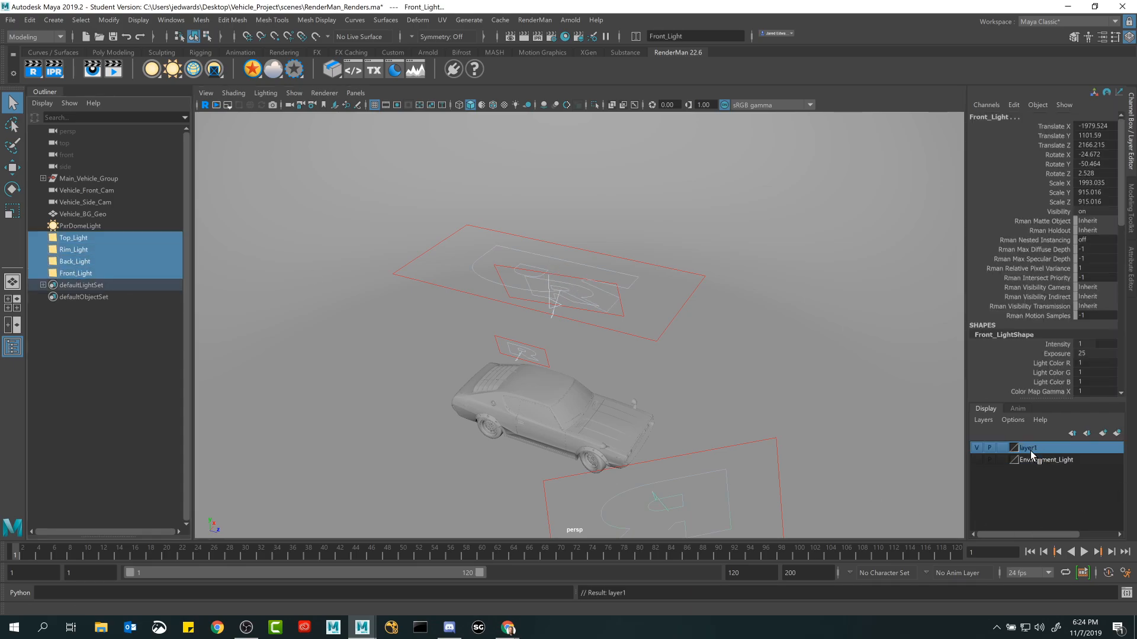
double_click(618, 161)
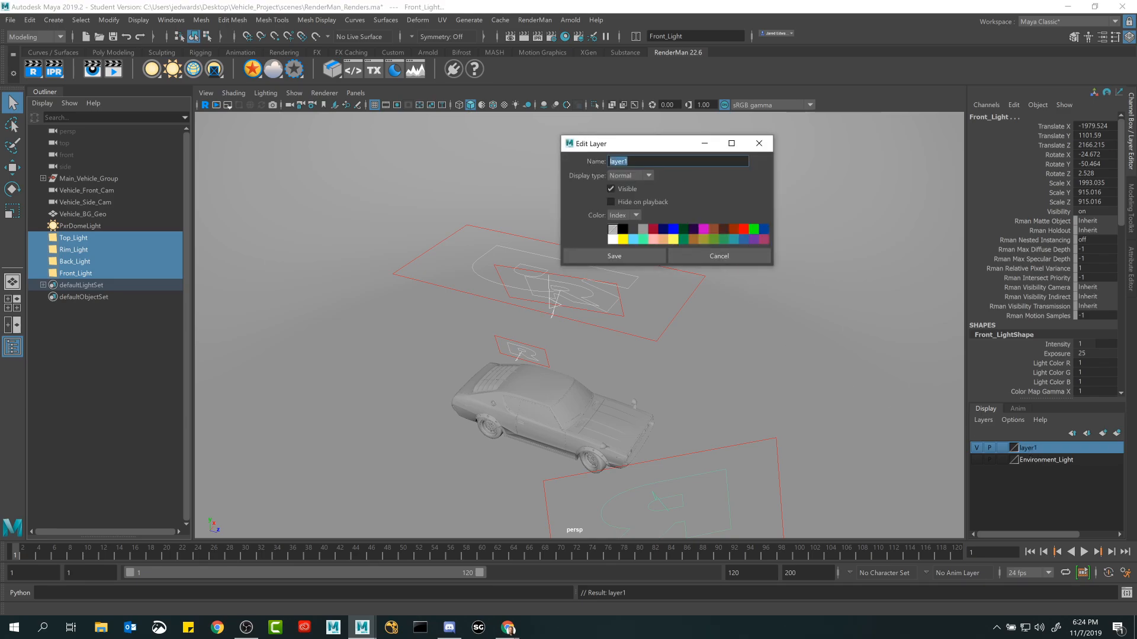
text(PxrLights_Layer)
click(629, 255)
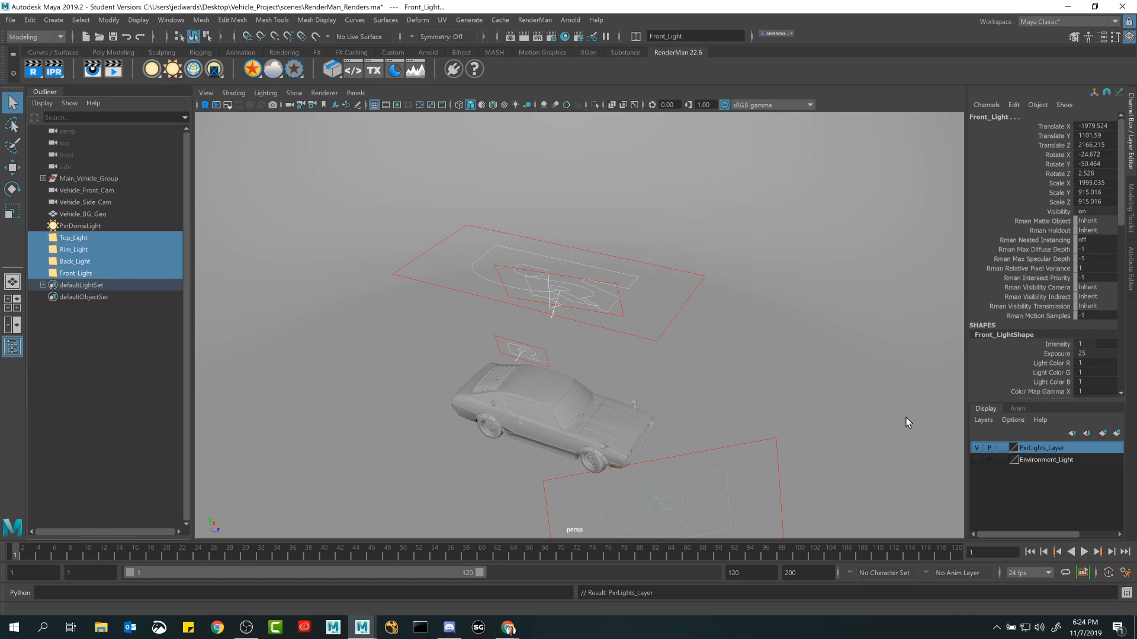
Toggle the visibility of PxrLights_Layer to check which lights it controls.
click(978, 449)
click(977, 448)
click(977, 448)
click(978, 448)
Select the Top, Rim, Back and Front lights in turn to identify each one, and examine their placement inside the backdrop.
alt+drag(421, 367, 481, 238)
click(93, 245)
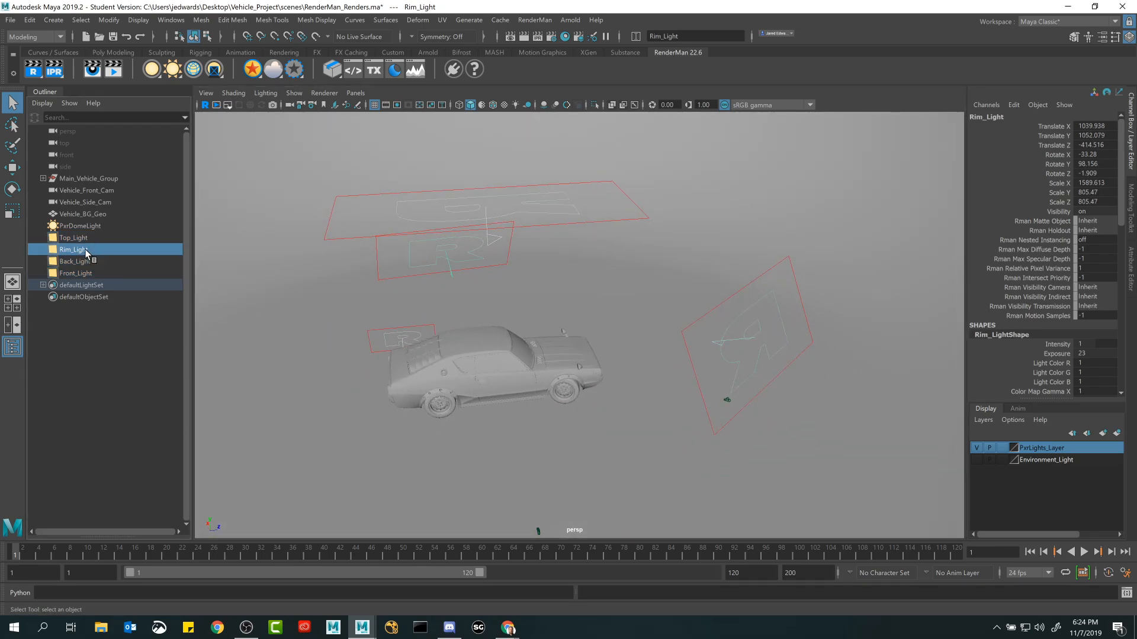
click(87, 239)
click(84, 250)
click(83, 263)
click(82, 273)
click(82, 261)
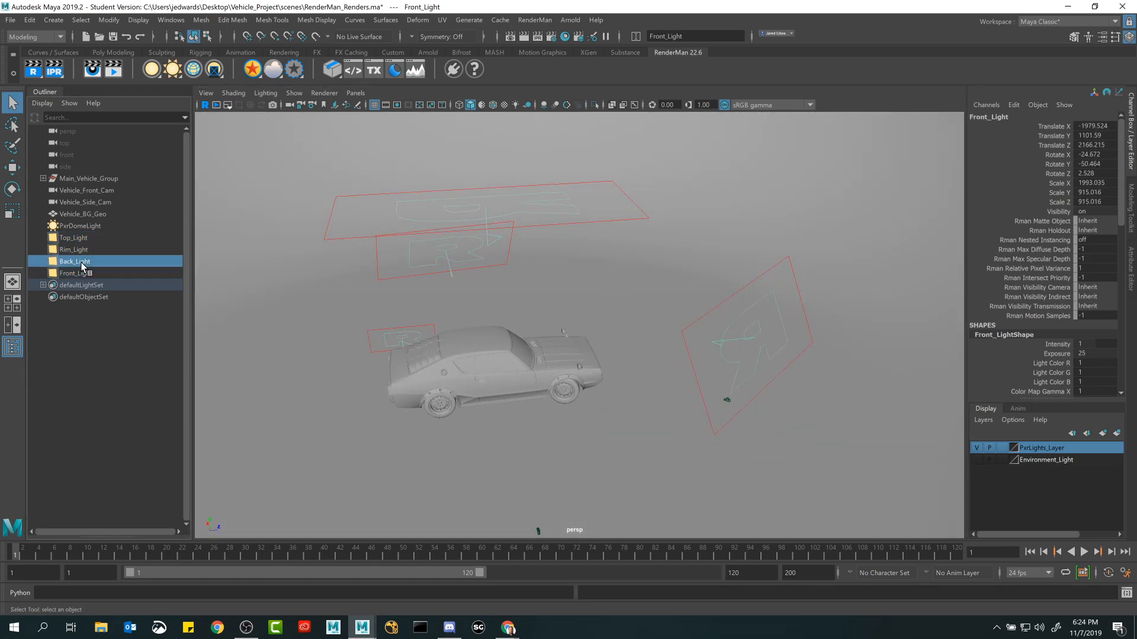
click(81, 250)
click(80, 238)
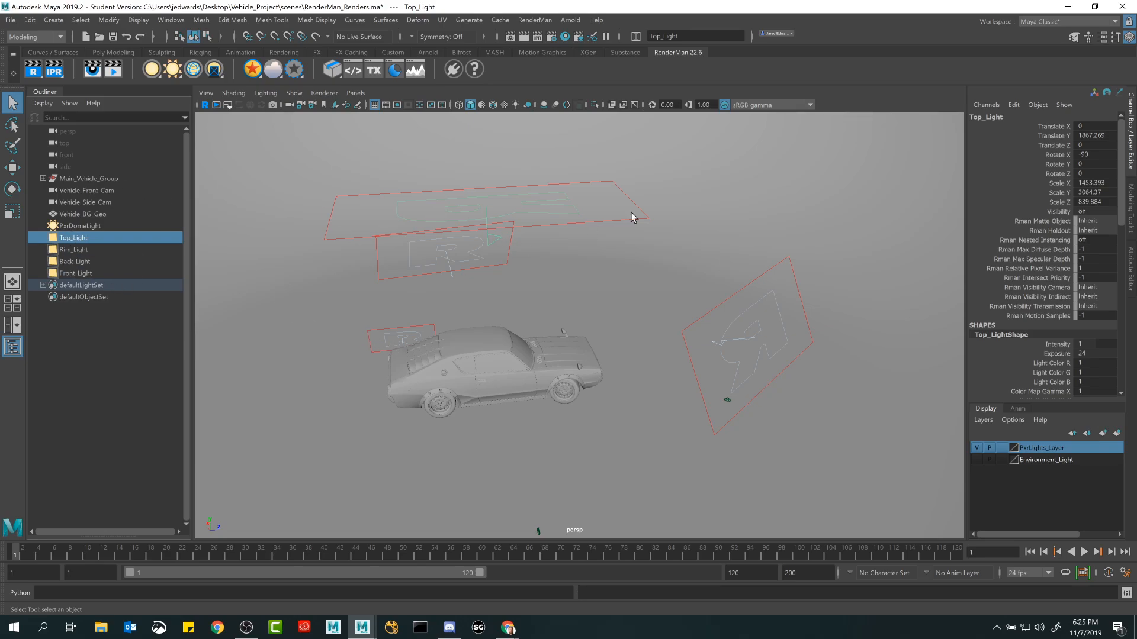
mouse_move(678, 328)
alt+mouse_down()
mouse_move(648, 325)
mouse_move(667, 325)
alt+mouse_up()
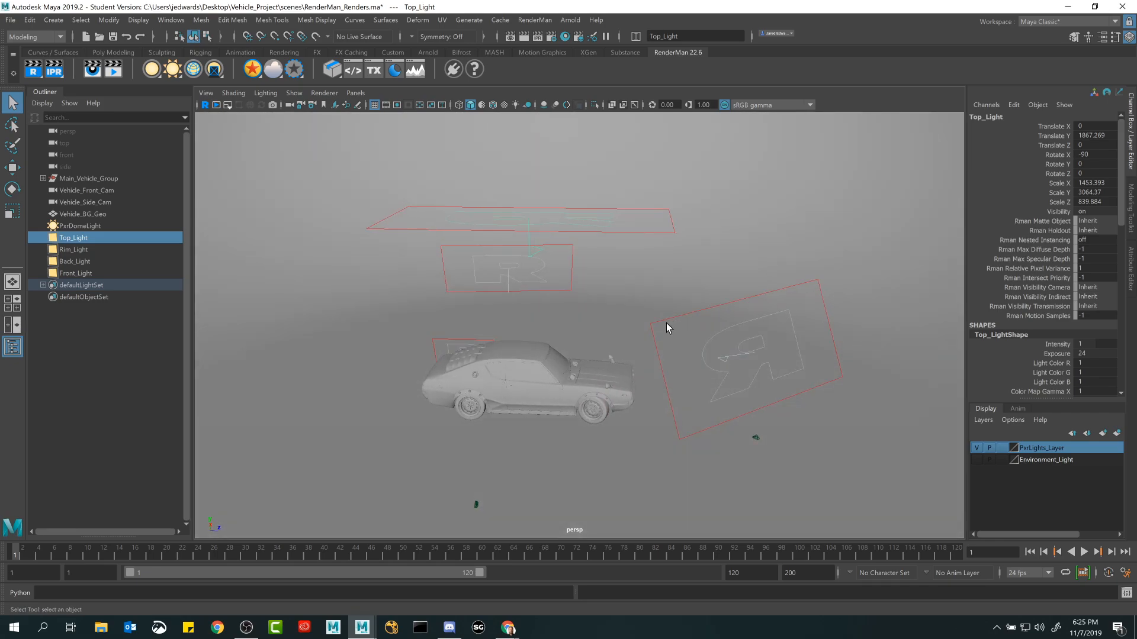
scroll(659, 325, down, 10)
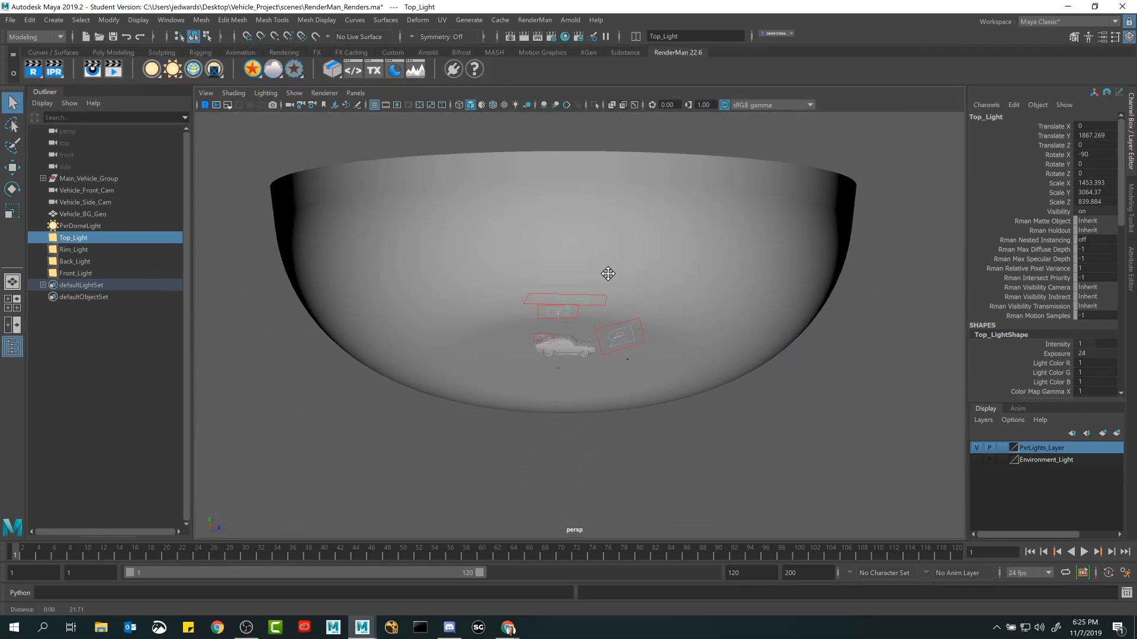
alt+drag(543, 323, 577, 325)
scroll(696, 390, up, 4)
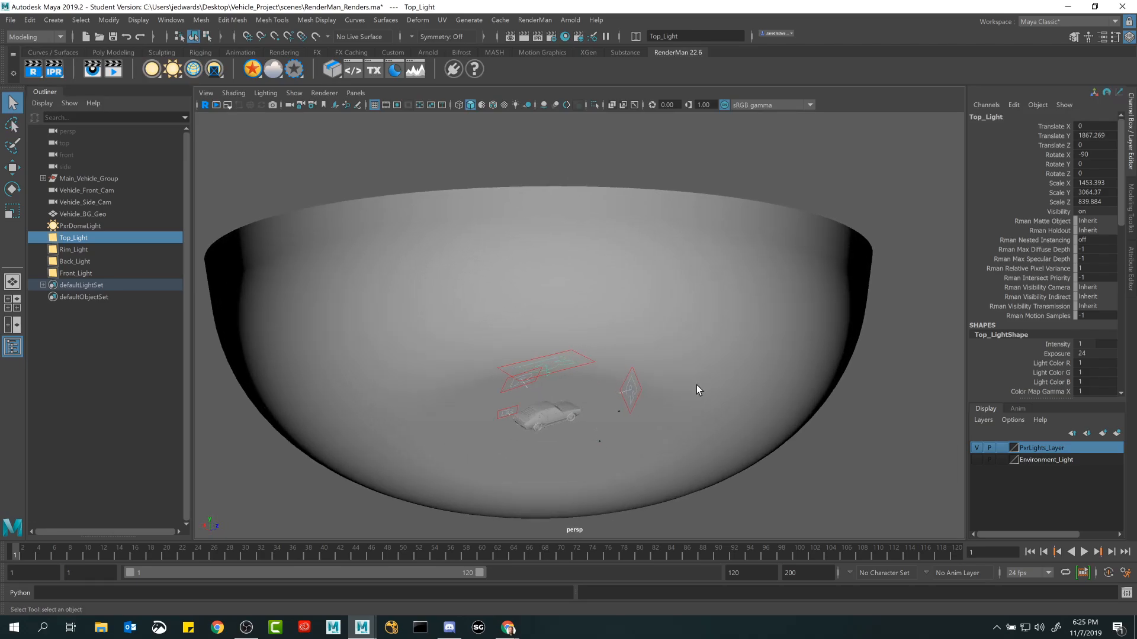
Hide PxrLights_Layer and view the car inside its backdrop without the area lights.
click(978, 448)
alt+middle_drag(758, 415, 736, 266)
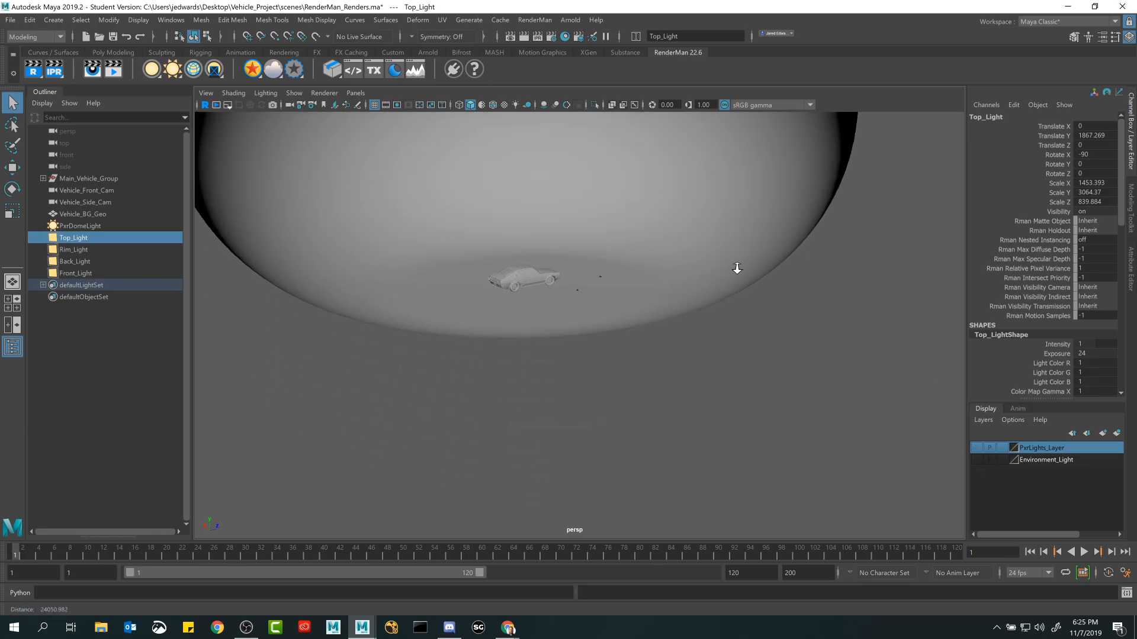
scroll(731, 279, up, 4)
alt+drag(710, 331, 533, 329)
alt+middle_drag(533, 329, 524, 415)
alt+drag(524, 414, 578, 382)
alt+middle_drag(578, 382, 694, 383)
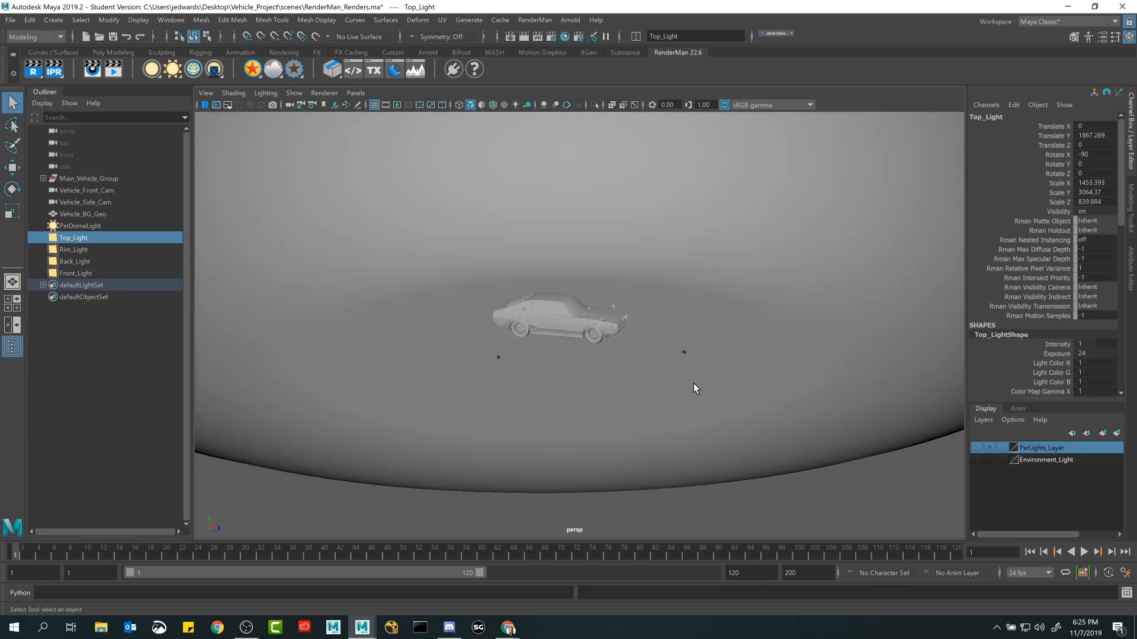
click(976, 448)
click(977, 449)
click(977, 449)
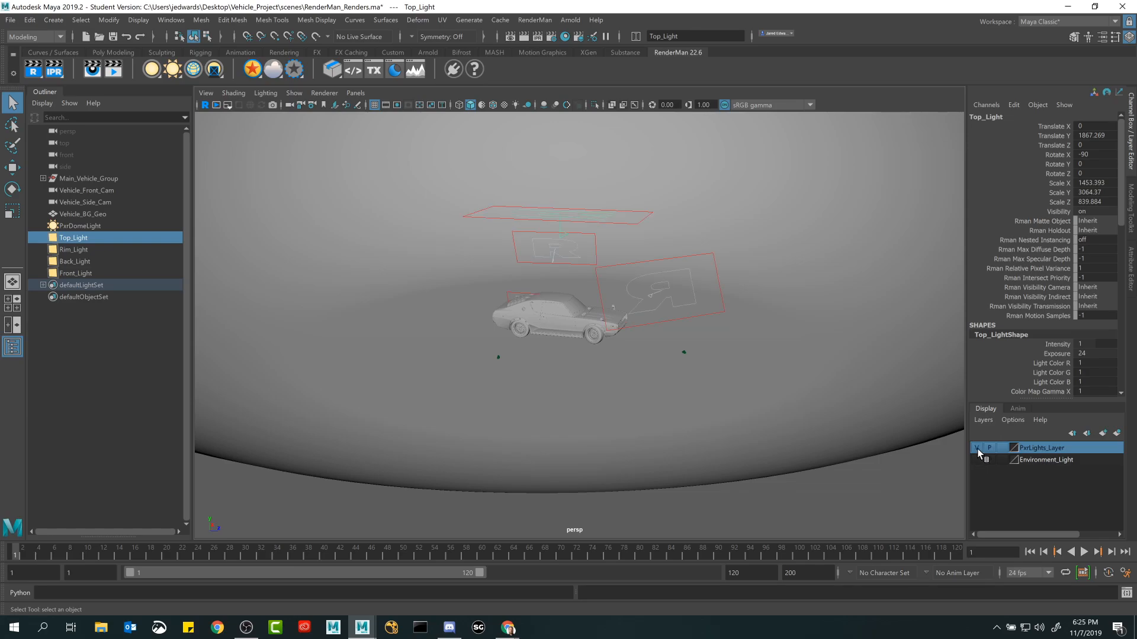
click(977, 449)
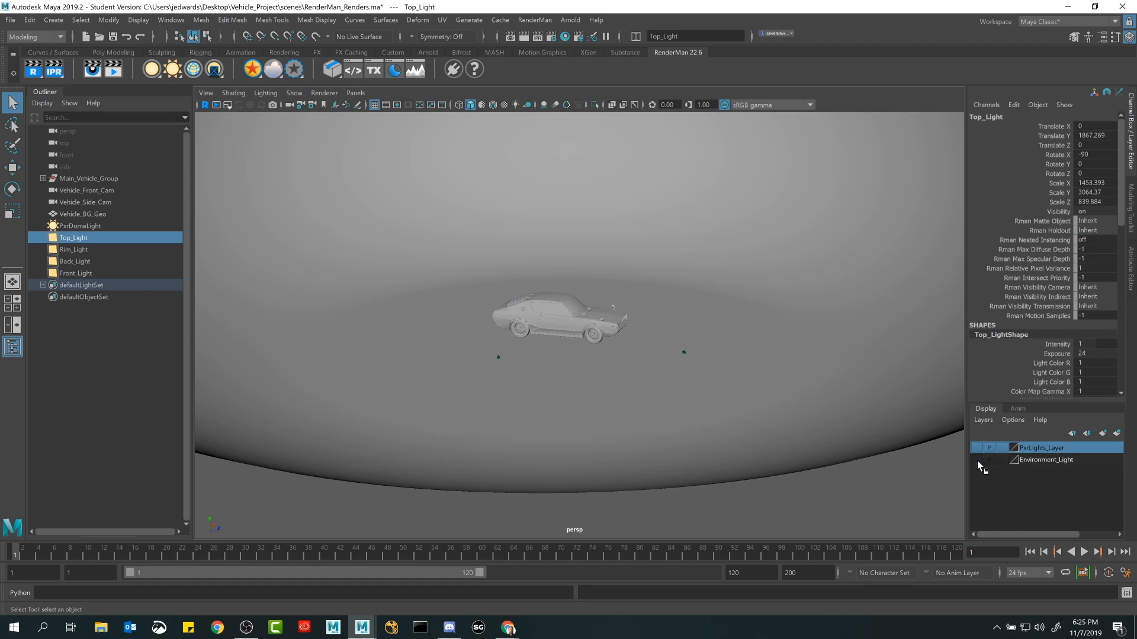
Show the Environment_Light layer and delete PxrDomeLight from the scene.
click(977, 460)
alt+right_drag(573, 323, 338, 277)
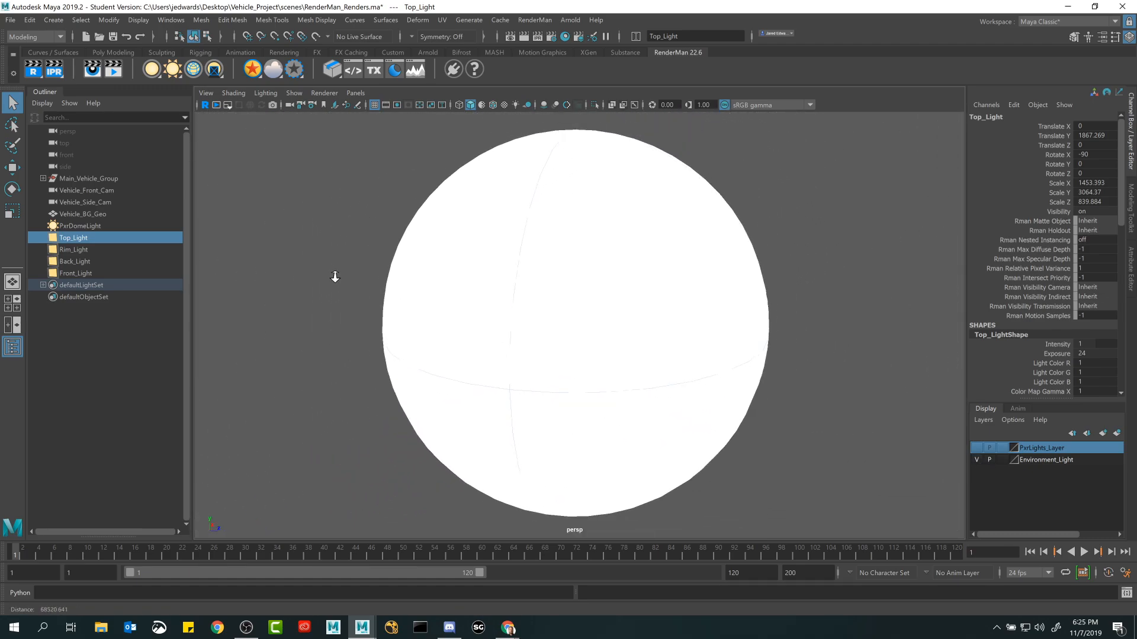
click(512, 276)
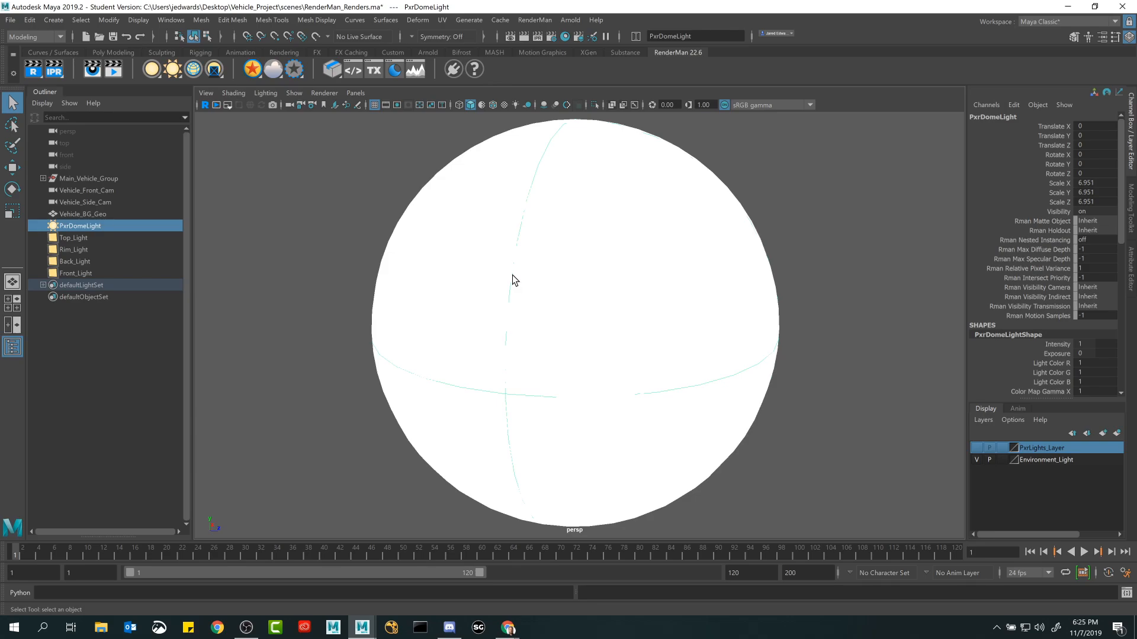
key(Delete)
alt+right_drag(495, 247, 855, 416)
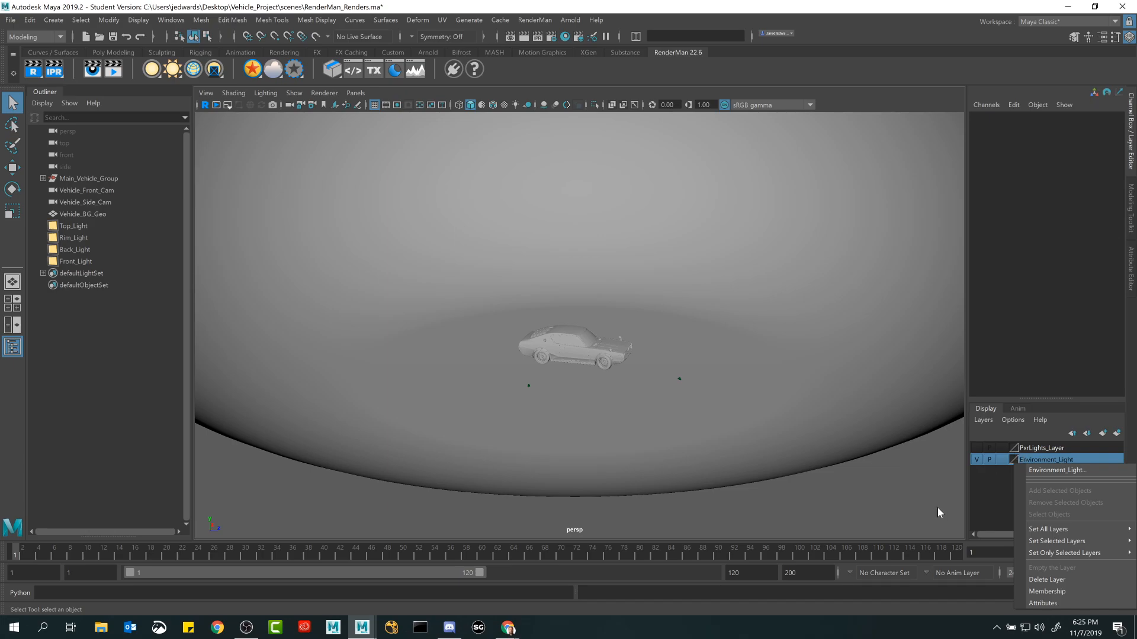
click(786, 498)
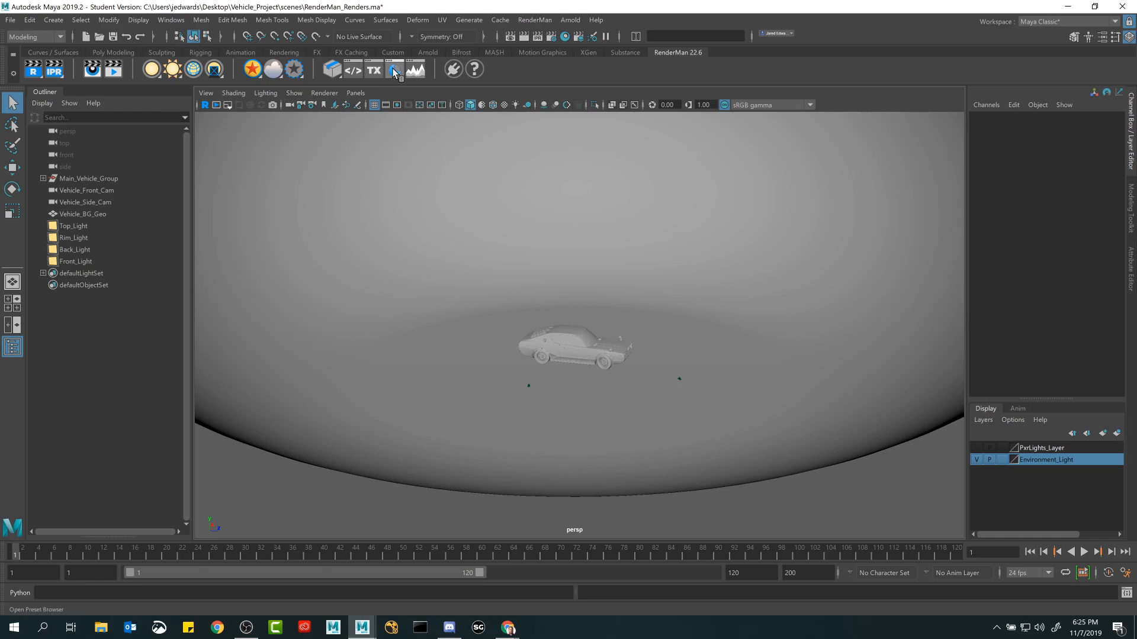
scroll(485, 234, up, 5)
Switch to Chrome and open the activity 2.2 Creating Digital Images with RenderMan from the course's Preview page.
click(514, 633)
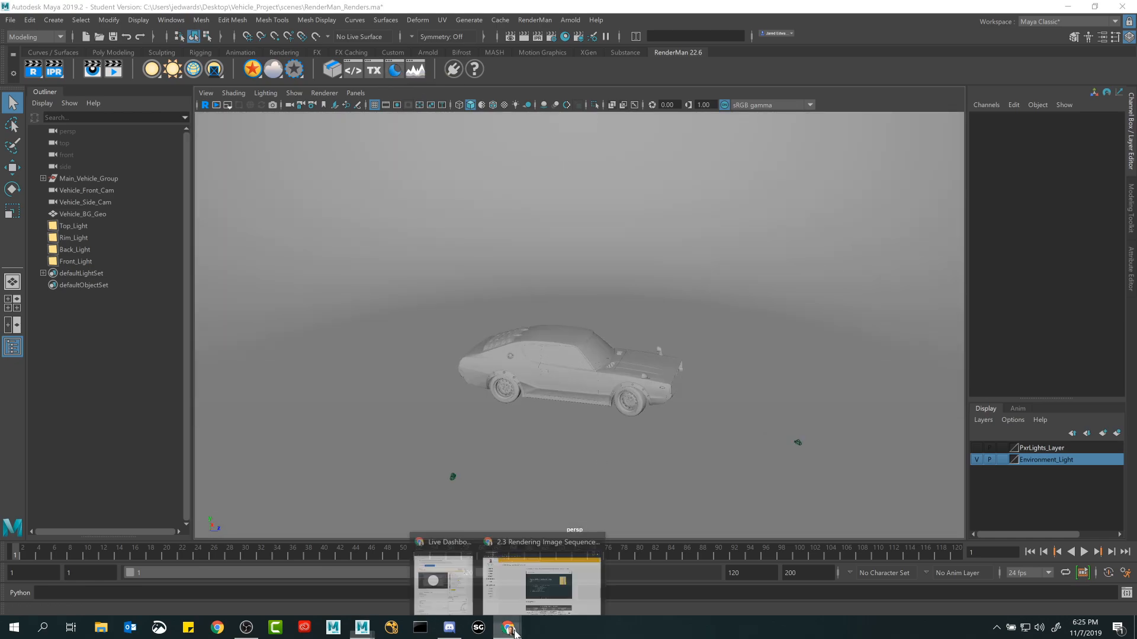
click(527, 603)
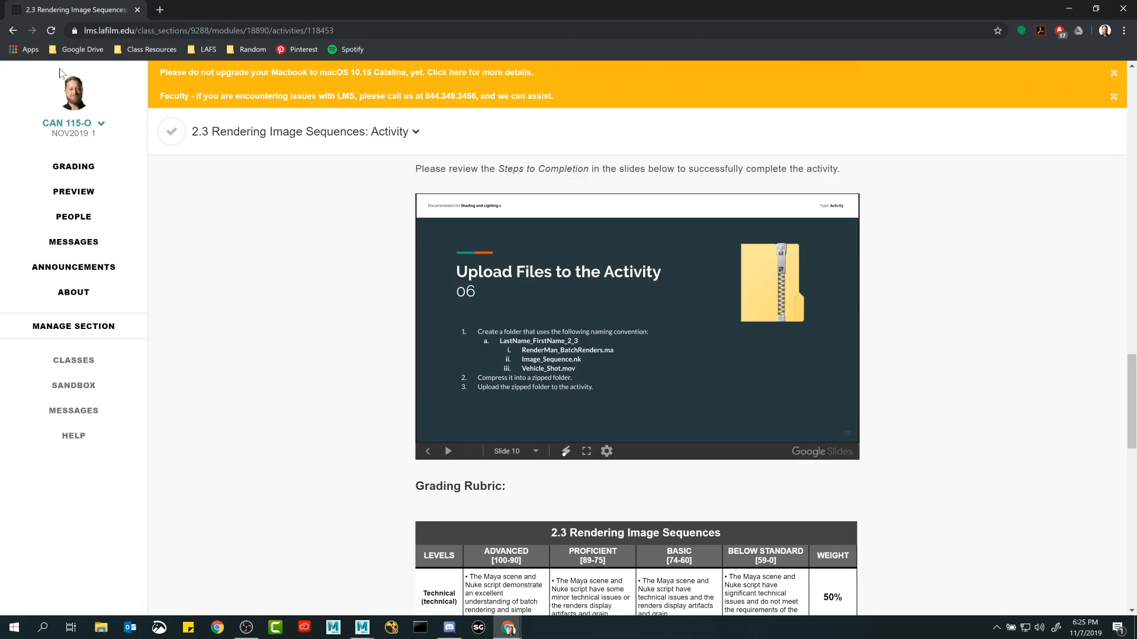
click(74, 191)
scroll(352, 431, down, 1)
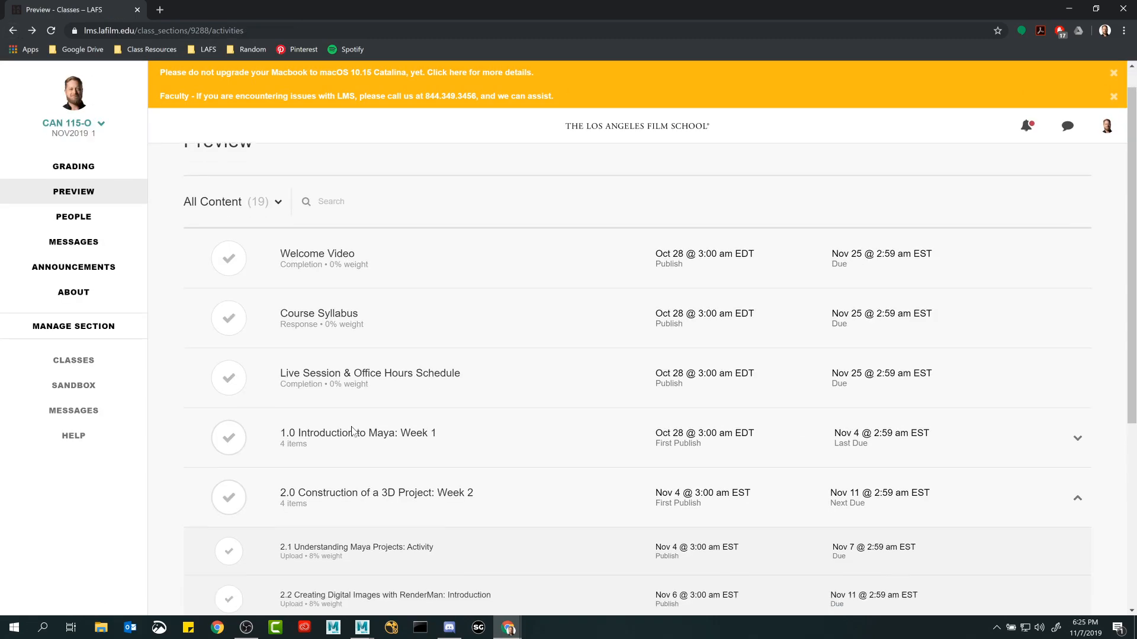
scroll(352, 431, down, 2)
click(363, 401)
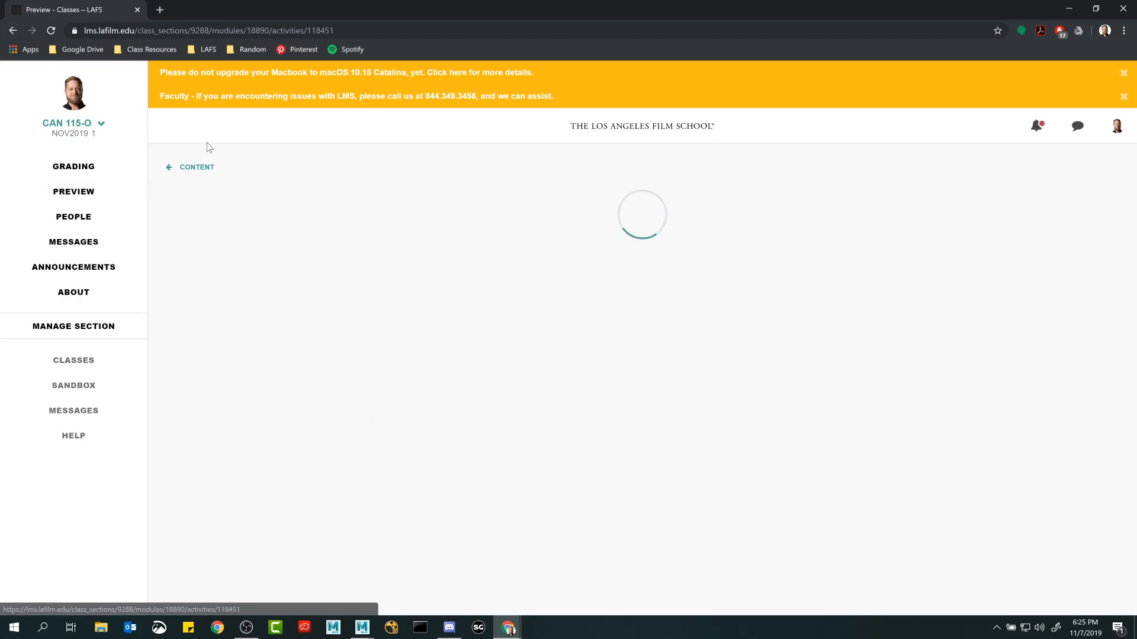
click(13, 30)
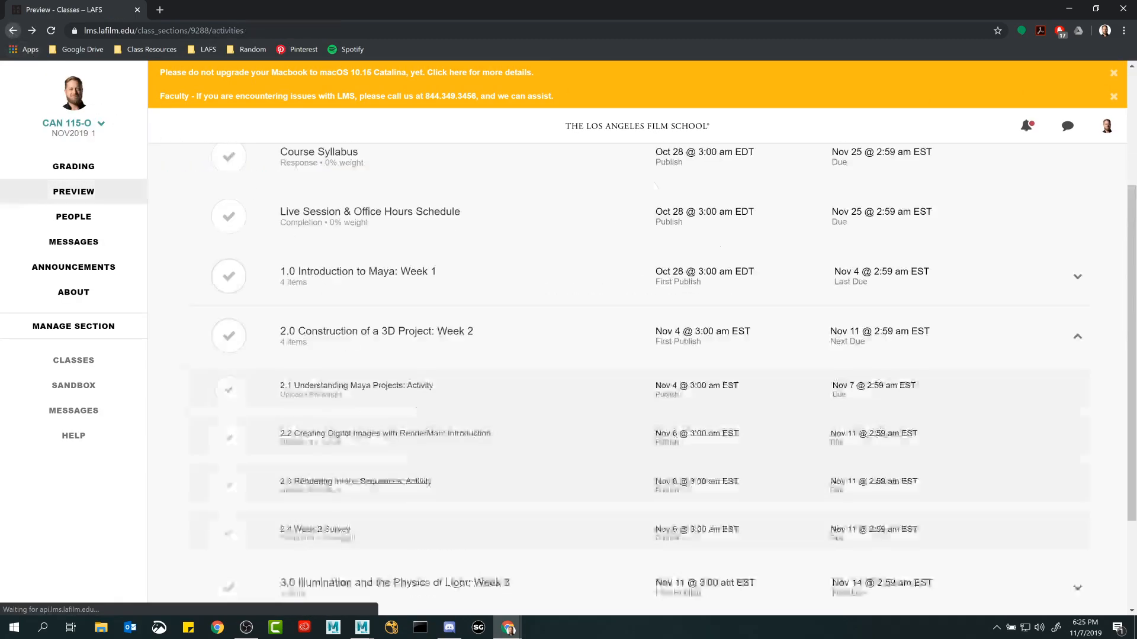
click(359, 433)
Read the Produce a Wireframe Render slide in full screen, then return to Maya.
scroll(435, 469, down, 5)
scroll(415, 450, down, 20)
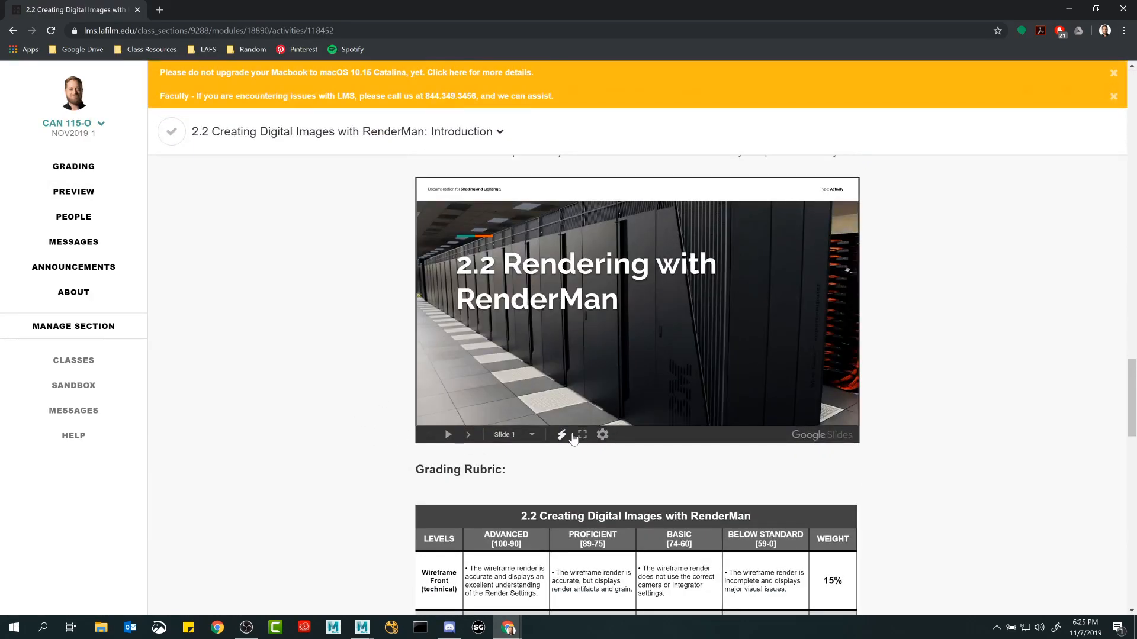
click(468, 435)
click(468, 435)
click(469, 435)
click(468, 435)
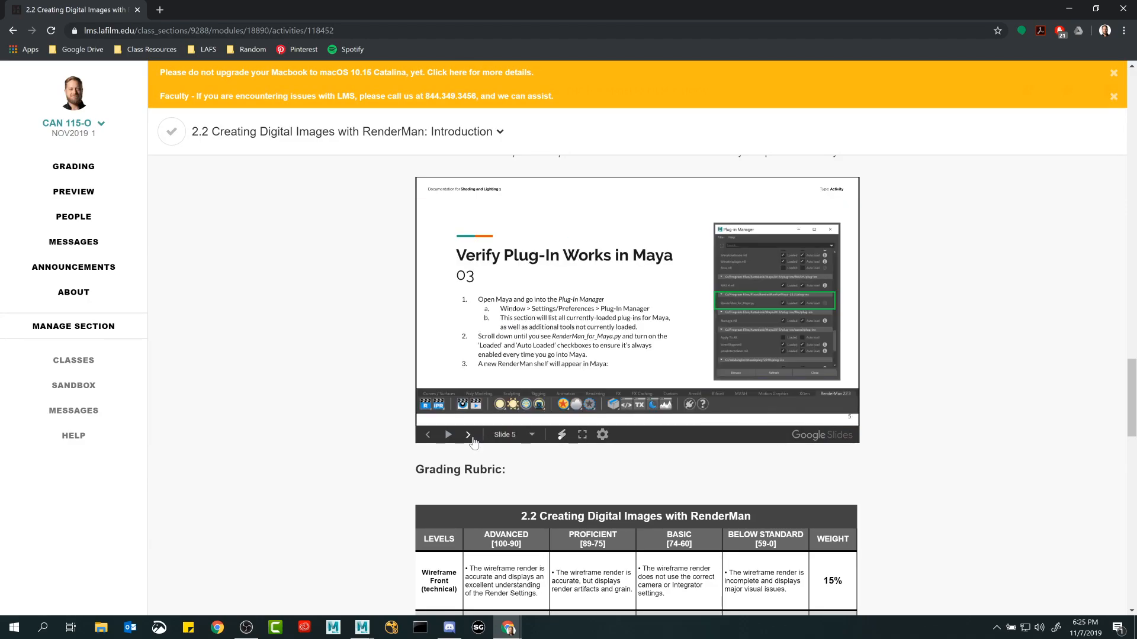
click(468, 435)
click(582, 435)
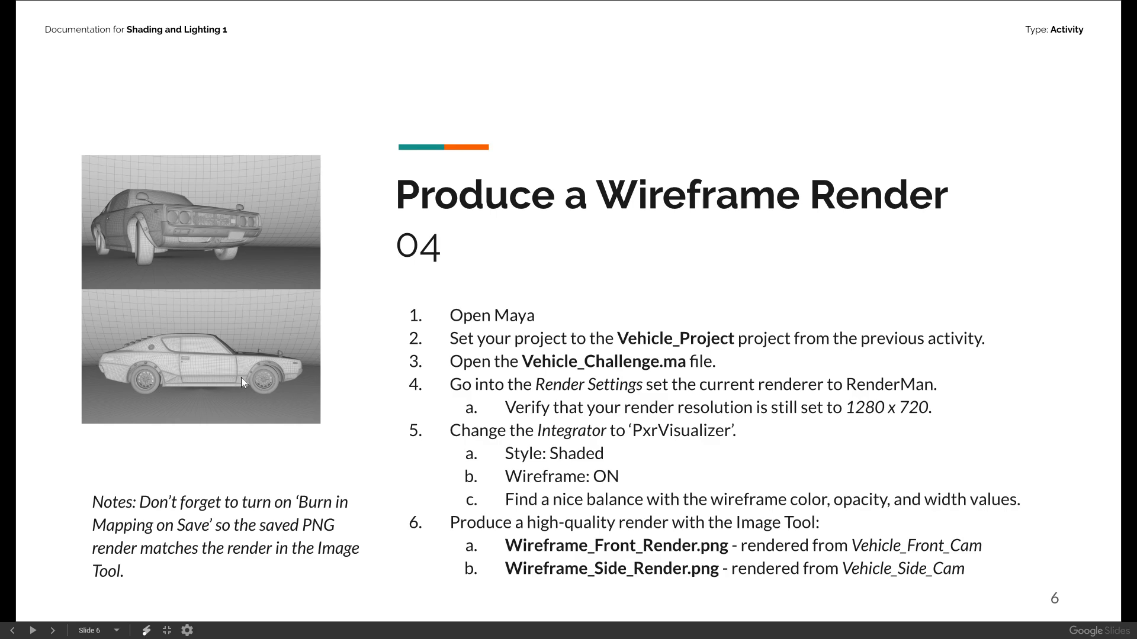
key(Escape)
click(1066, 6)
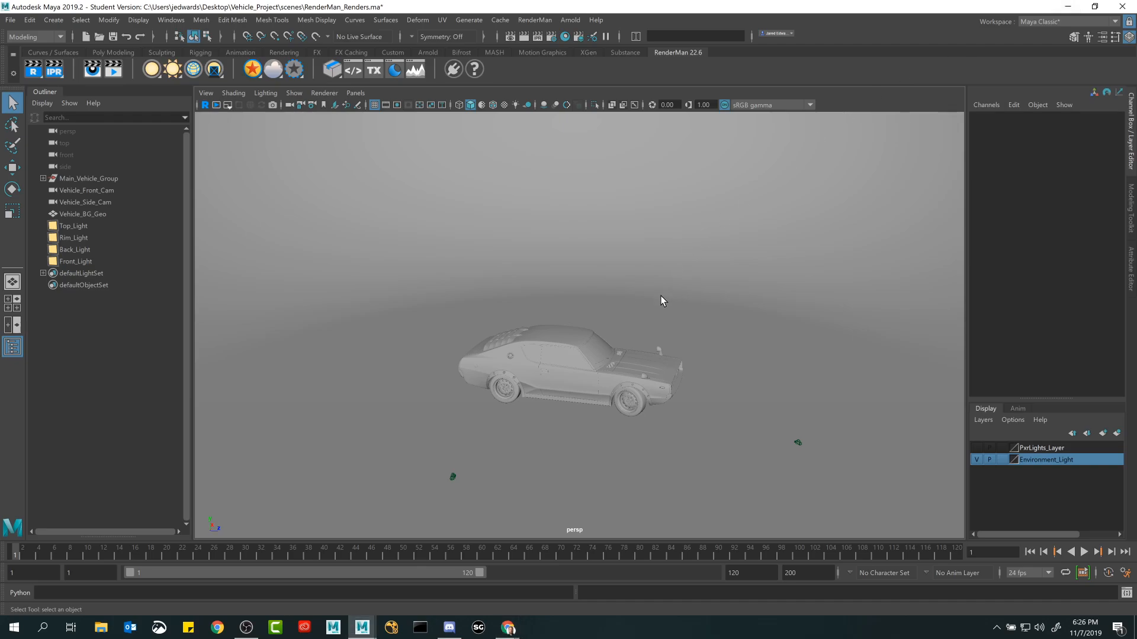
View the car from a closer front angle, and open the Render Settings to review the renderable camera and image size.
alt+middle_drag(652, 291, 630, 240)
alt+drag(630, 240, 488, 226)
alt+right_drag(489, 227, 665, 307)
alt+middle_drag(665, 307, 601, 258)
alt+right_drag(601, 258, 671, 306)
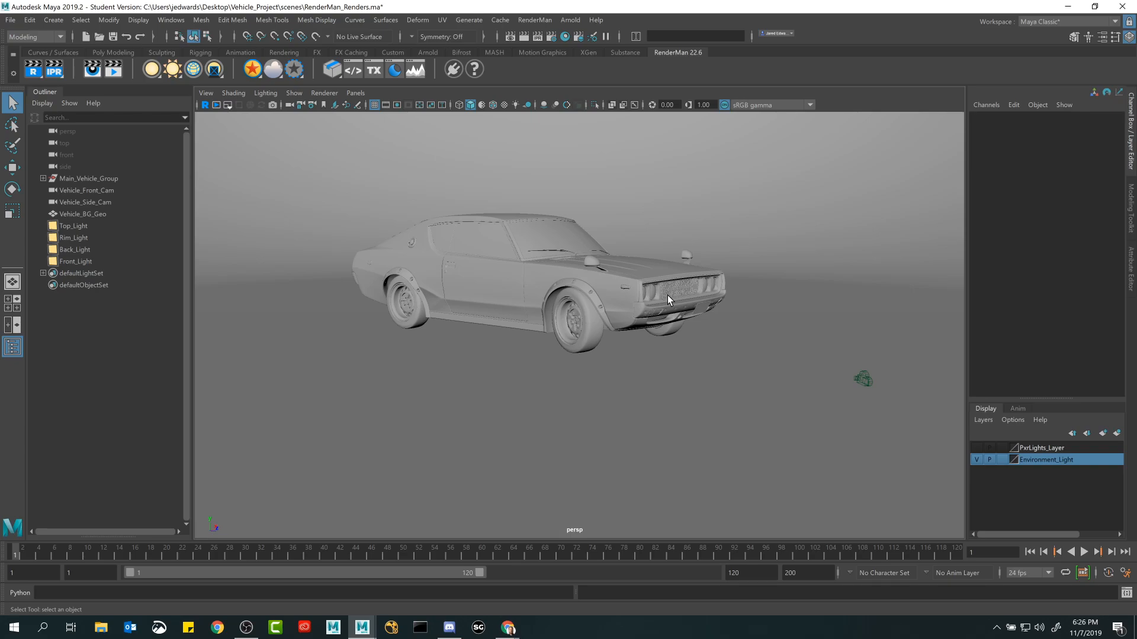
scroll(558, 265, up, 2)
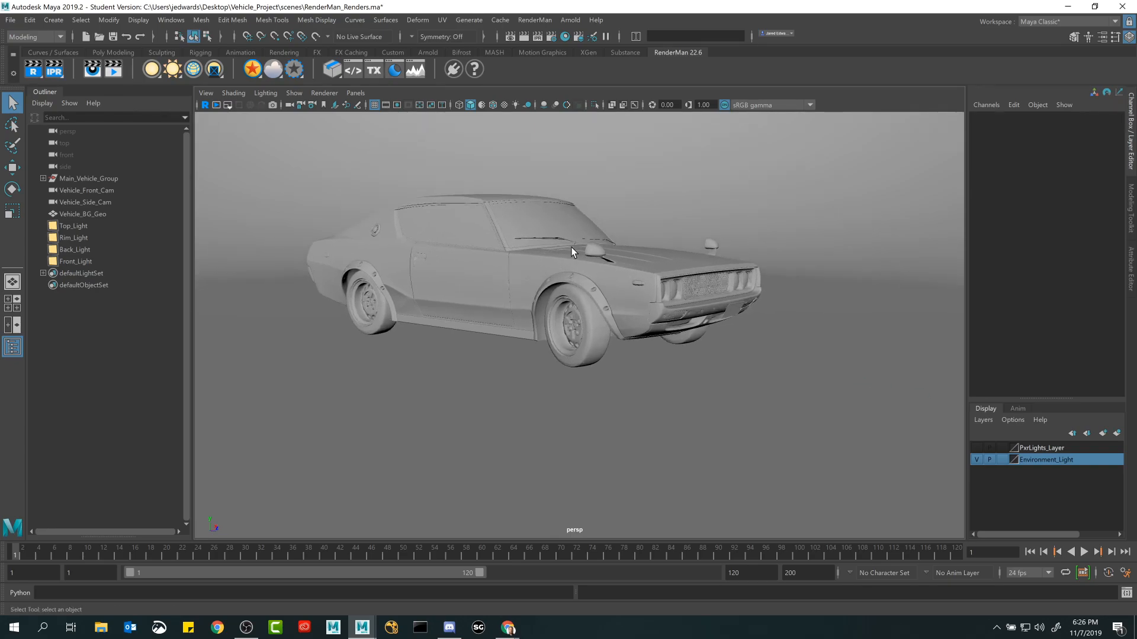
click(553, 36)
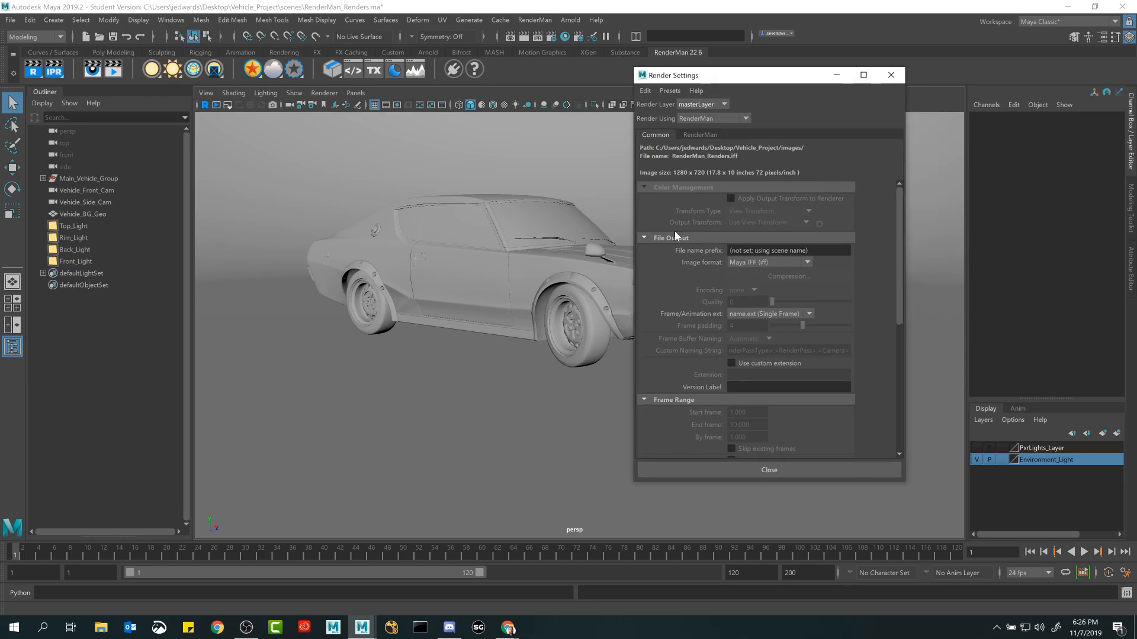
scroll(675, 255, down, 6)
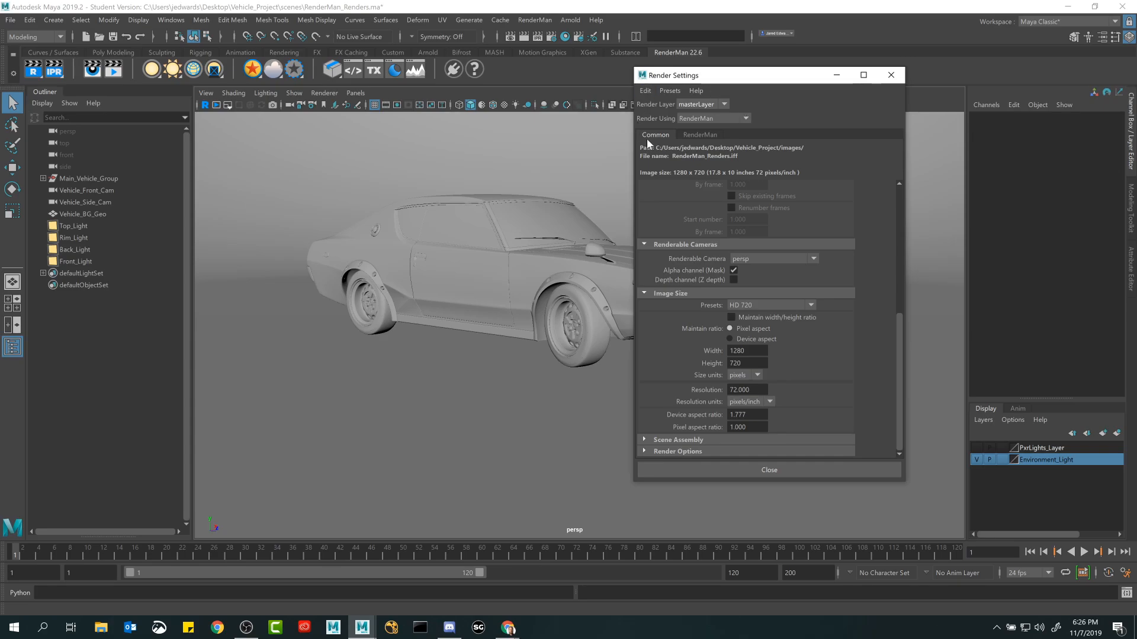
Examine the renderers available under Render Using in the Render Settings.
click(707, 117)
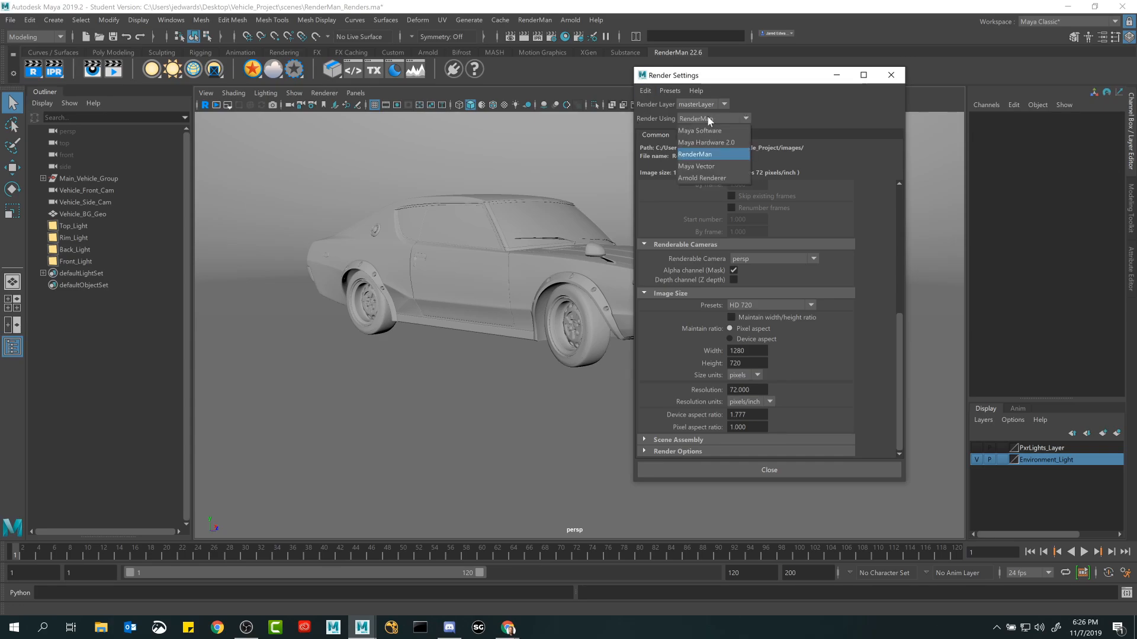
click(709, 116)
click(708, 117)
click(708, 117)
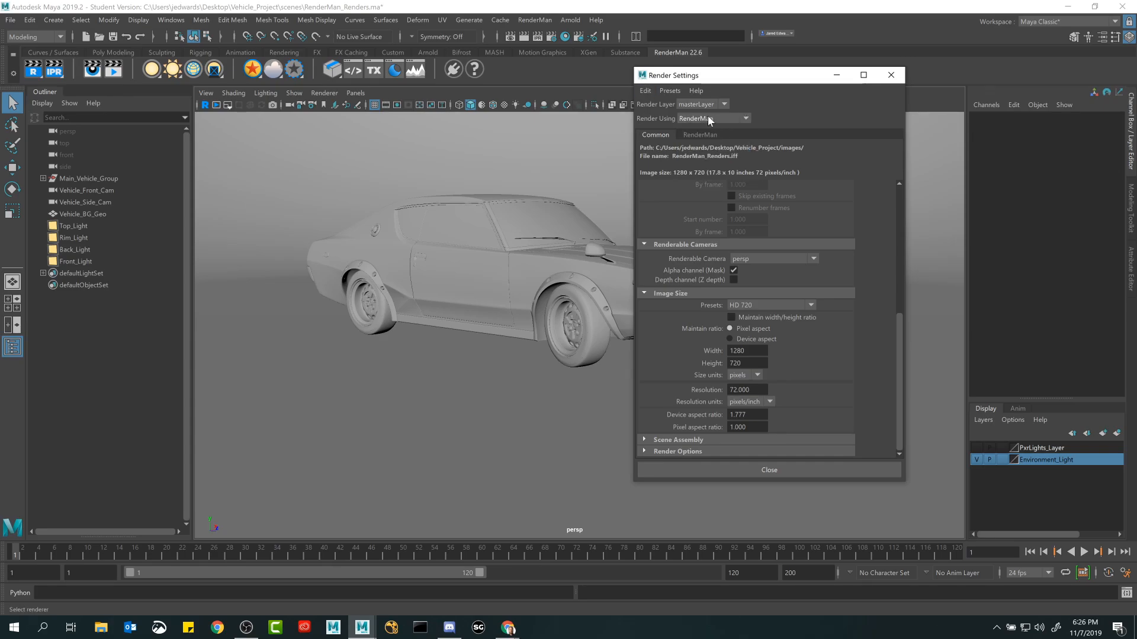
click(708, 117)
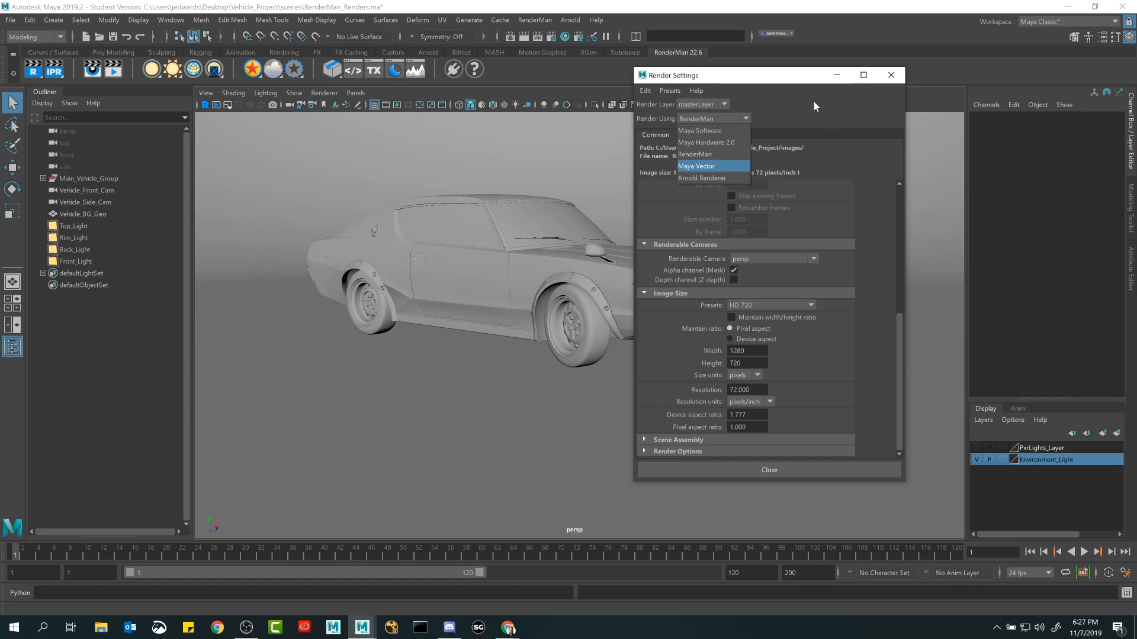
Choose RenderMan as the renderer in the Render Settings and display its RenderMan-specific settings.
click(739, 118)
click(744, 116)
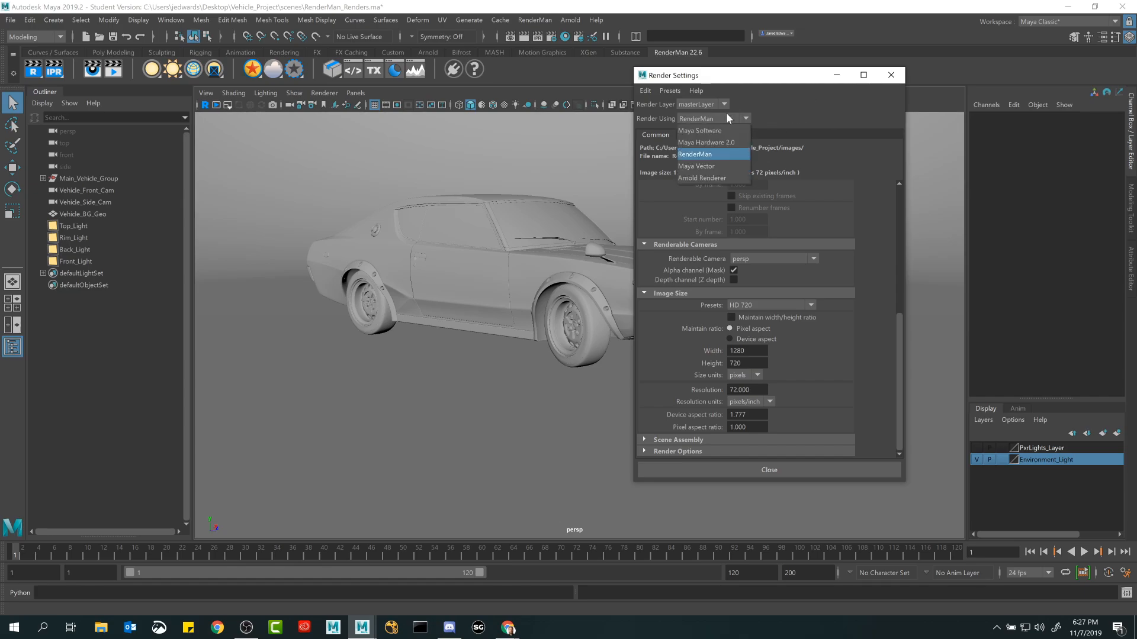
click(706, 155)
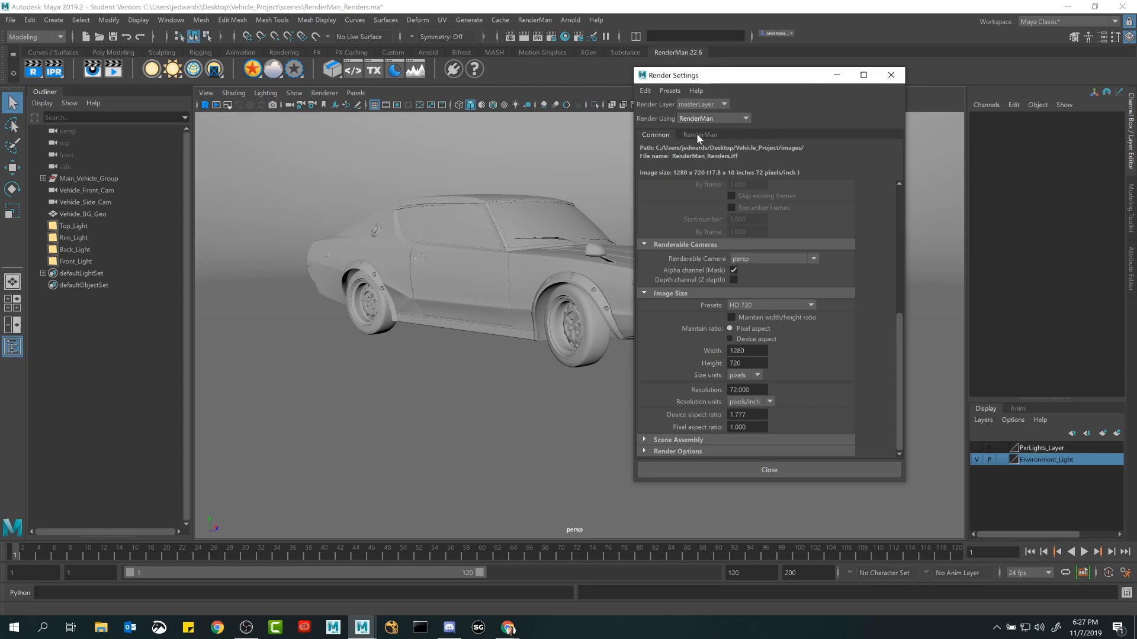
click(698, 136)
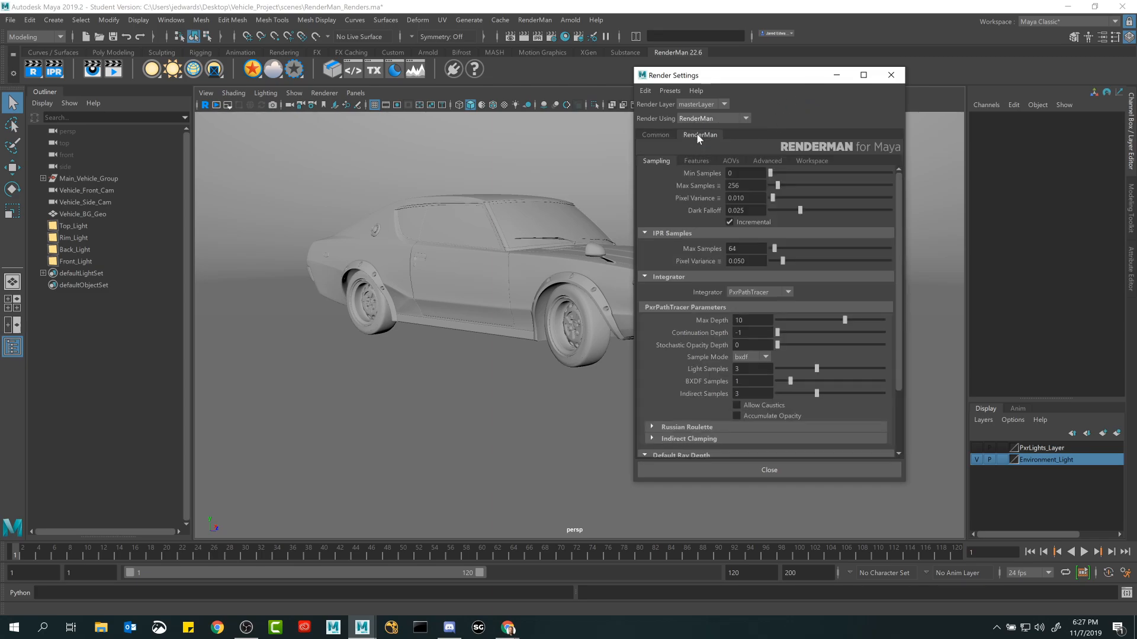
Look through the Common, Features, Advanced, Workspace and AOVs settings, and return to the Sampling settings.
click(656, 135)
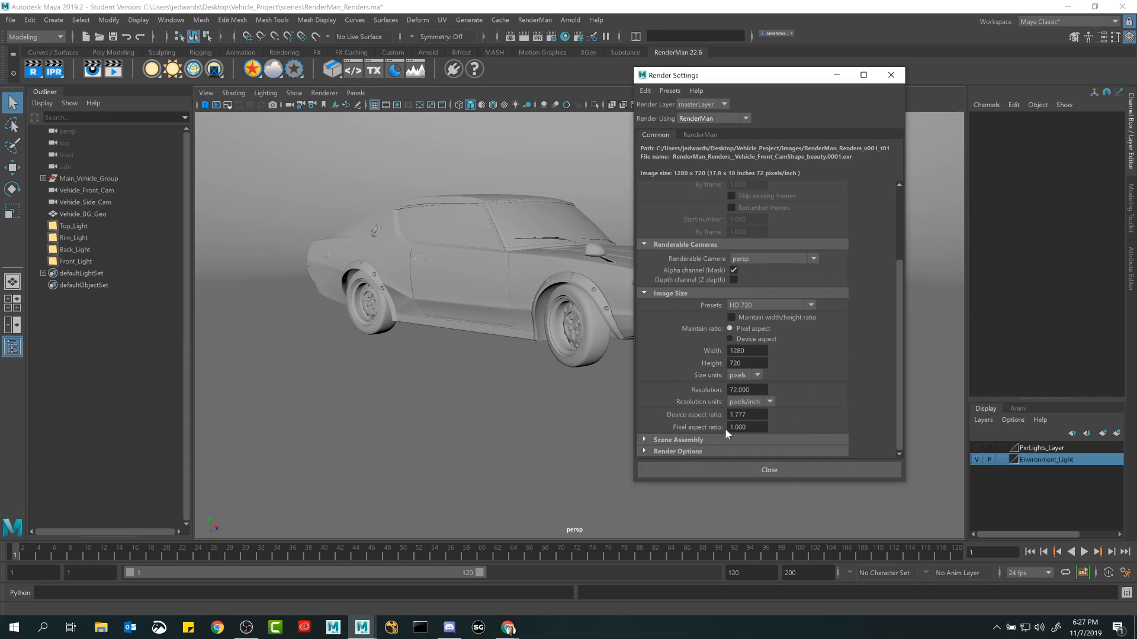
click(687, 134)
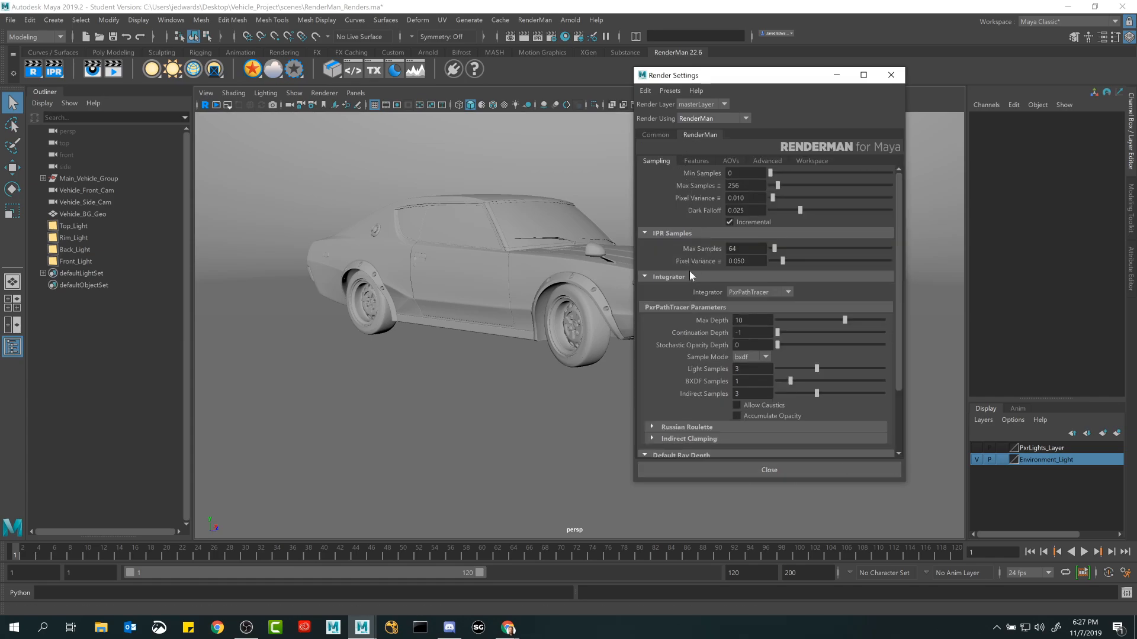
click(697, 161)
click(776, 161)
click(807, 160)
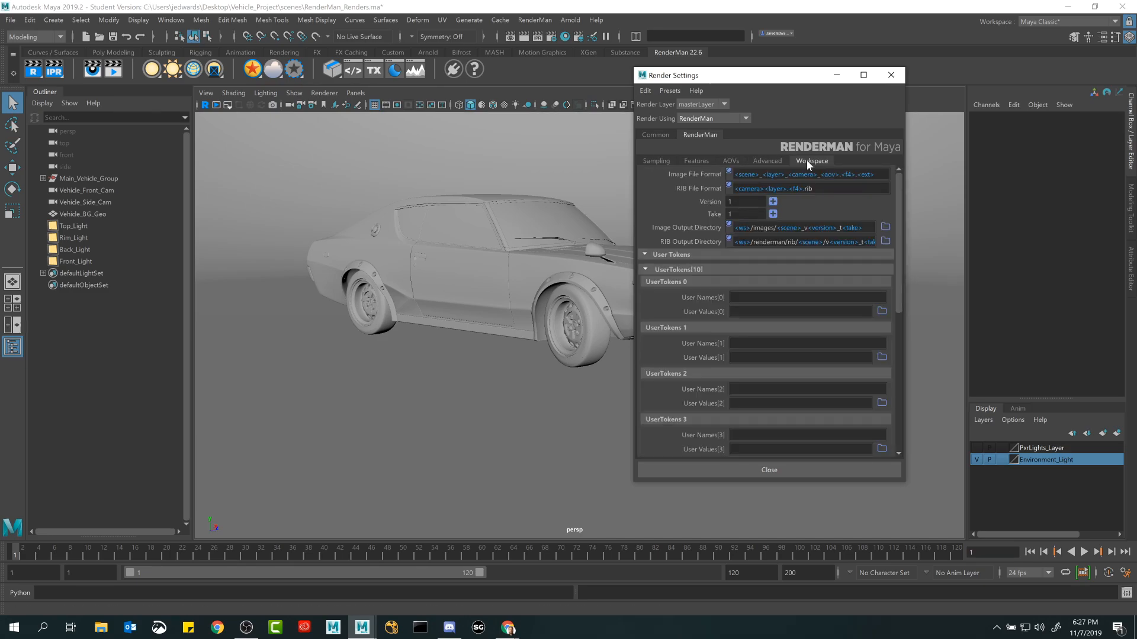
click(737, 158)
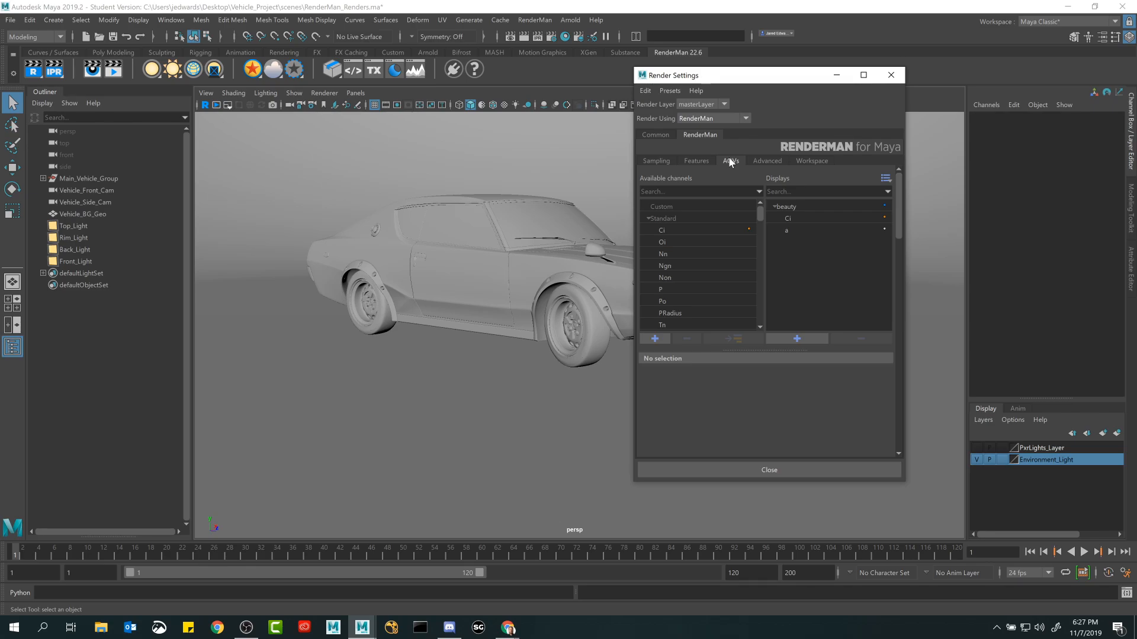
key(alt)
click(657, 161)
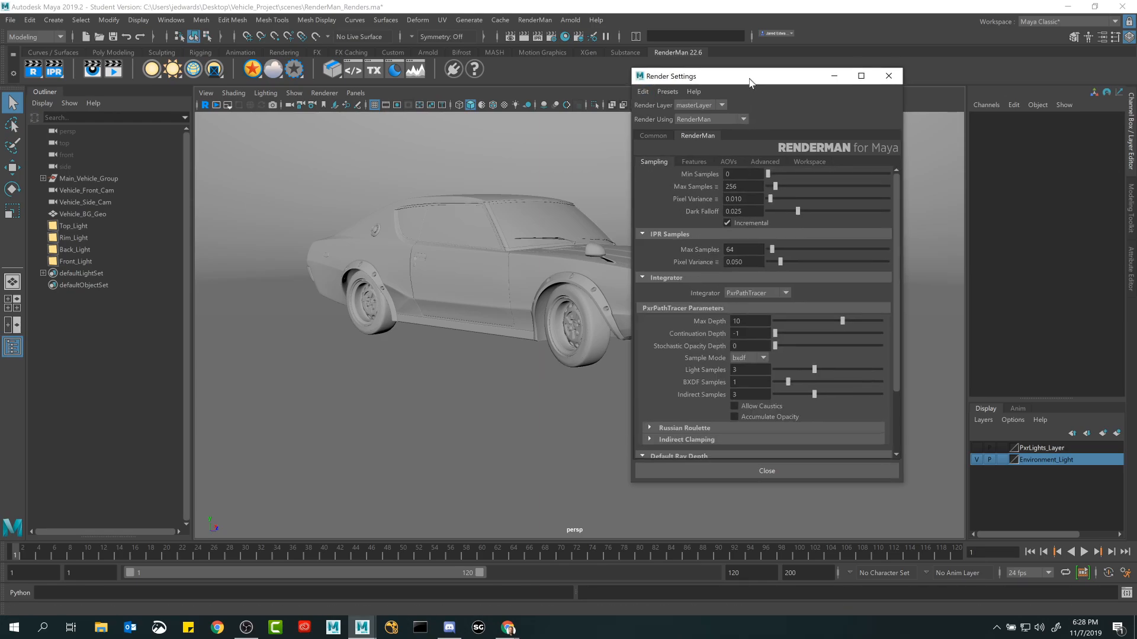
Review the RenderMan sampling, integrator, ray depth and filter settings, and close the Render Settings.
drag(754, 76, 744, 83)
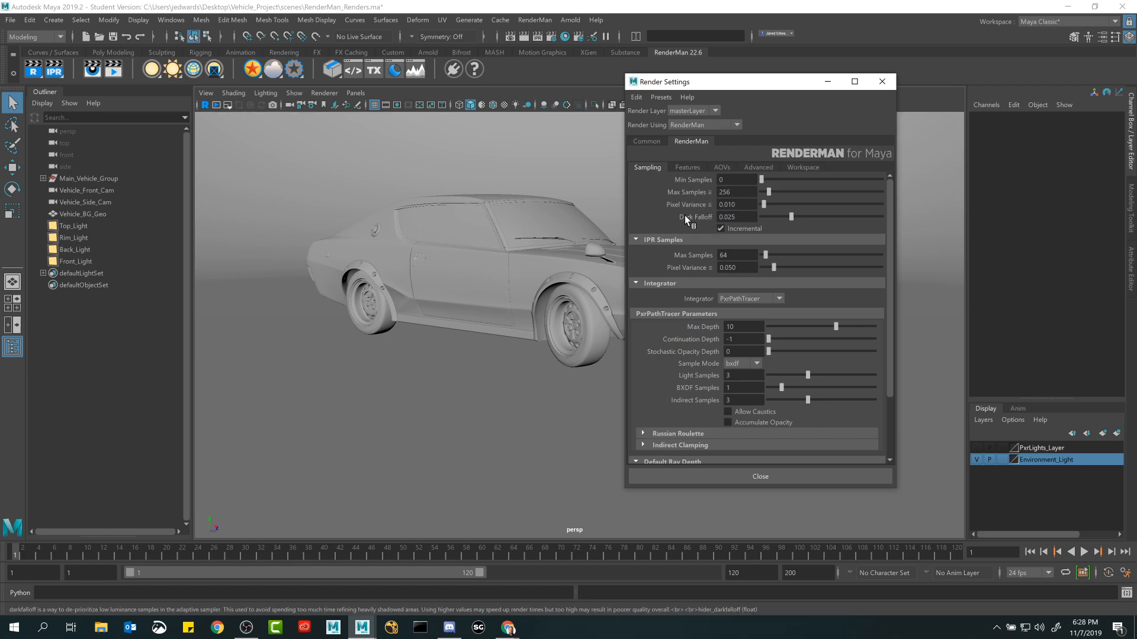
mouse_move(708, 211)
drag(739, 191, 705, 194)
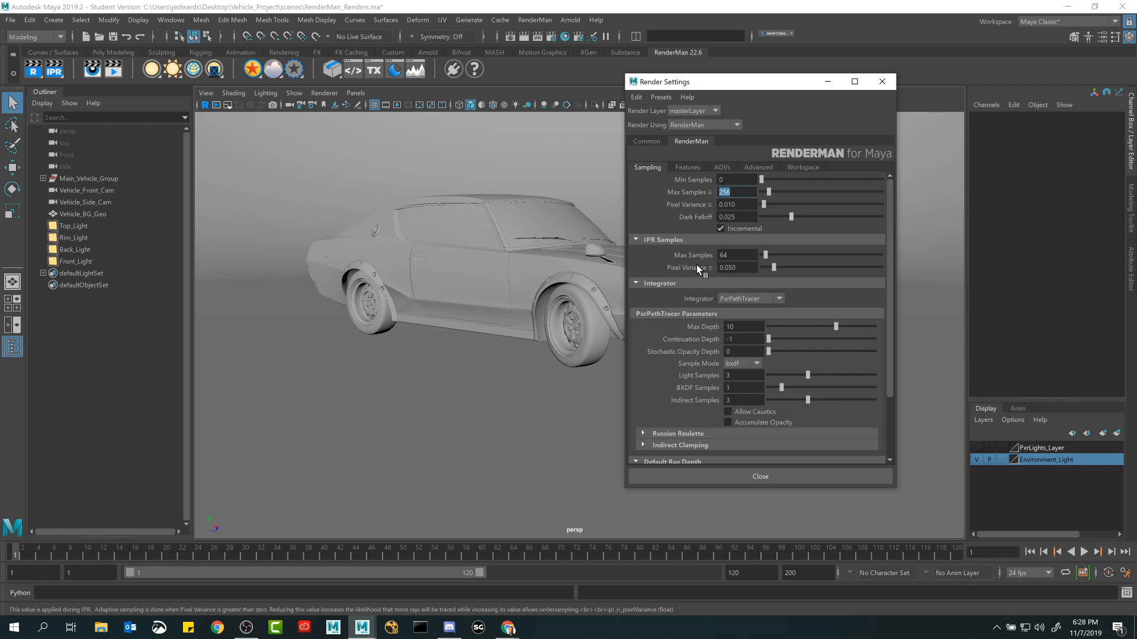
click(762, 300)
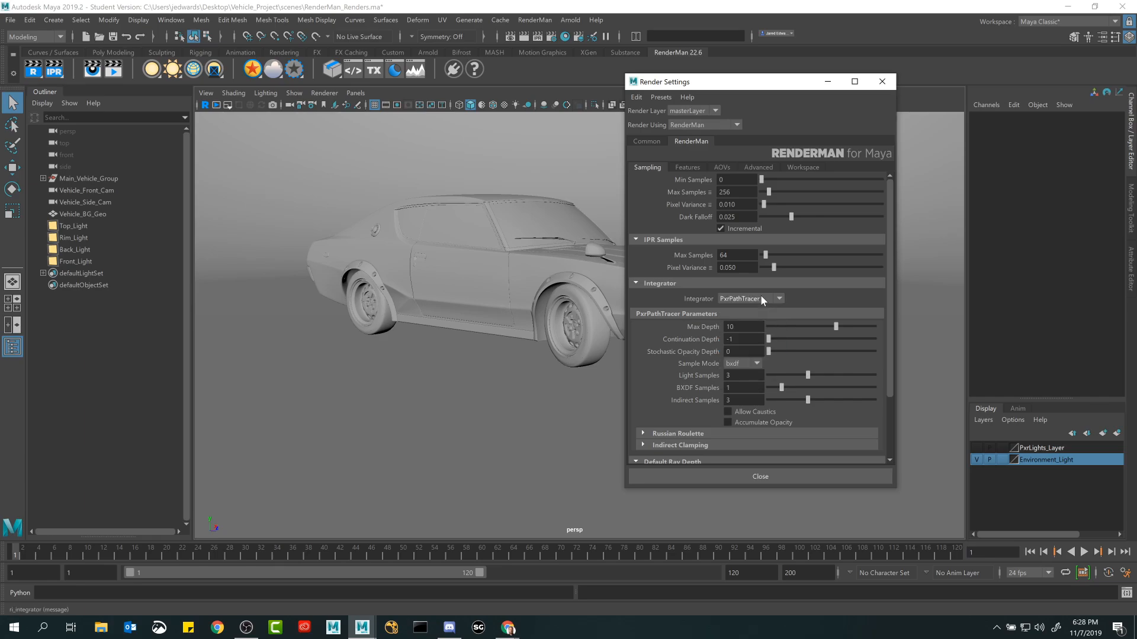
scroll(727, 277, down, 2)
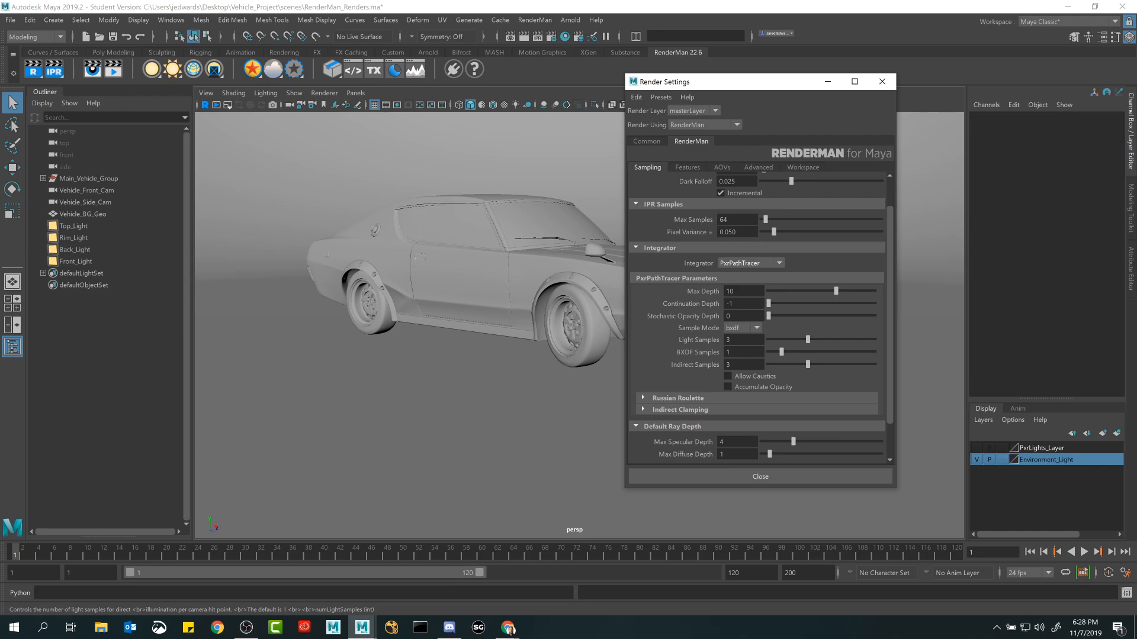
scroll(675, 373, down, 1)
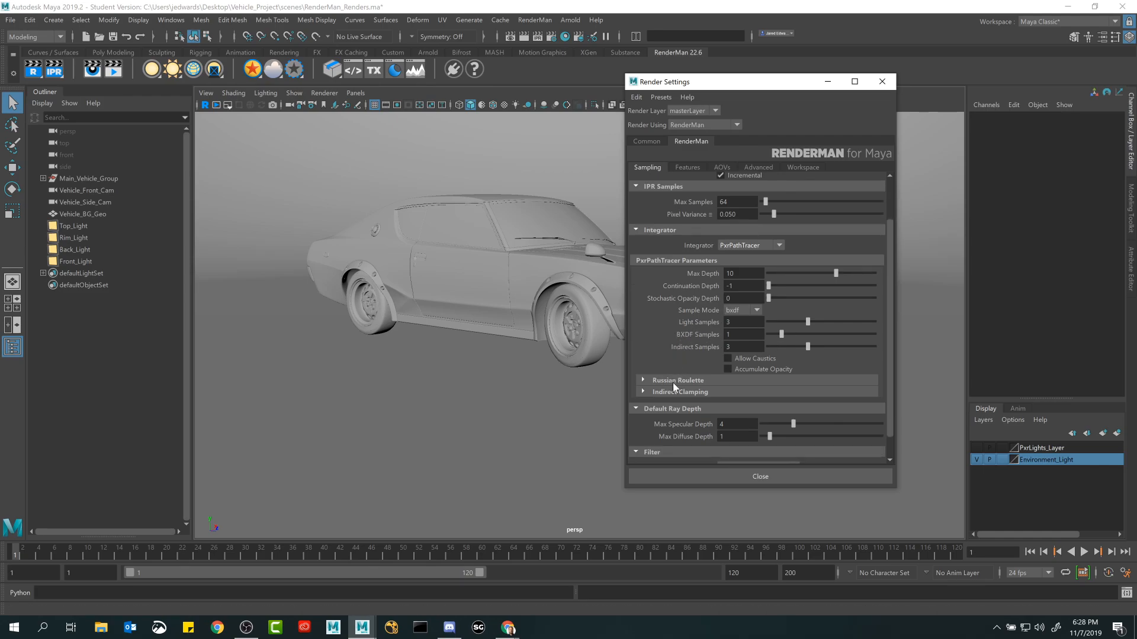
scroll(673, 385, down, 1)
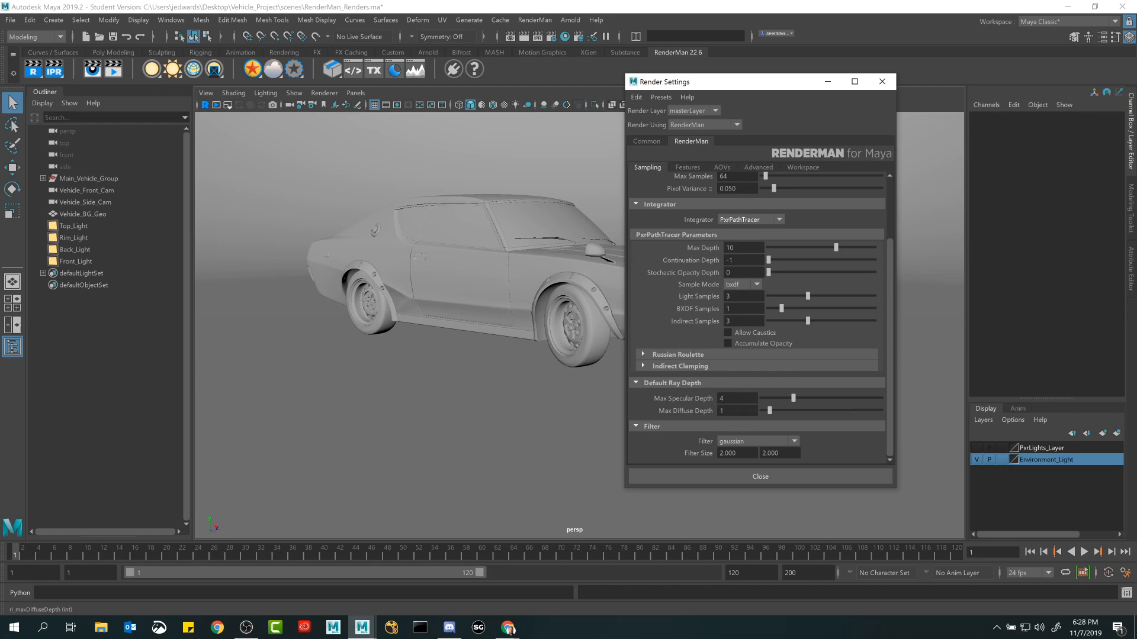
scroll(701, 362, up, 3)
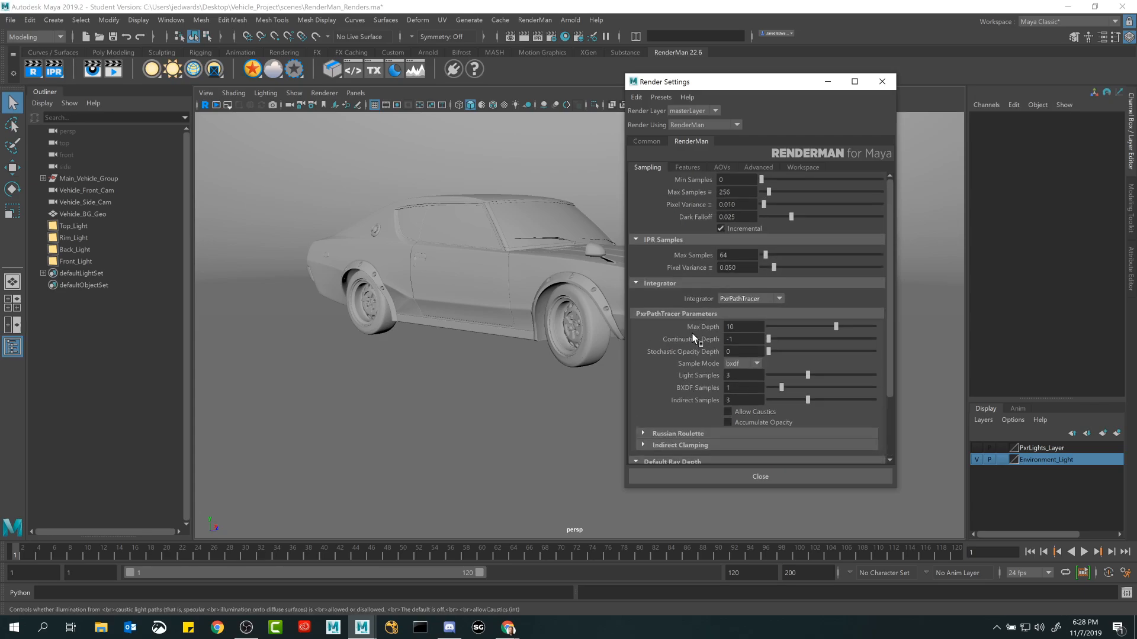
click(742, 476)
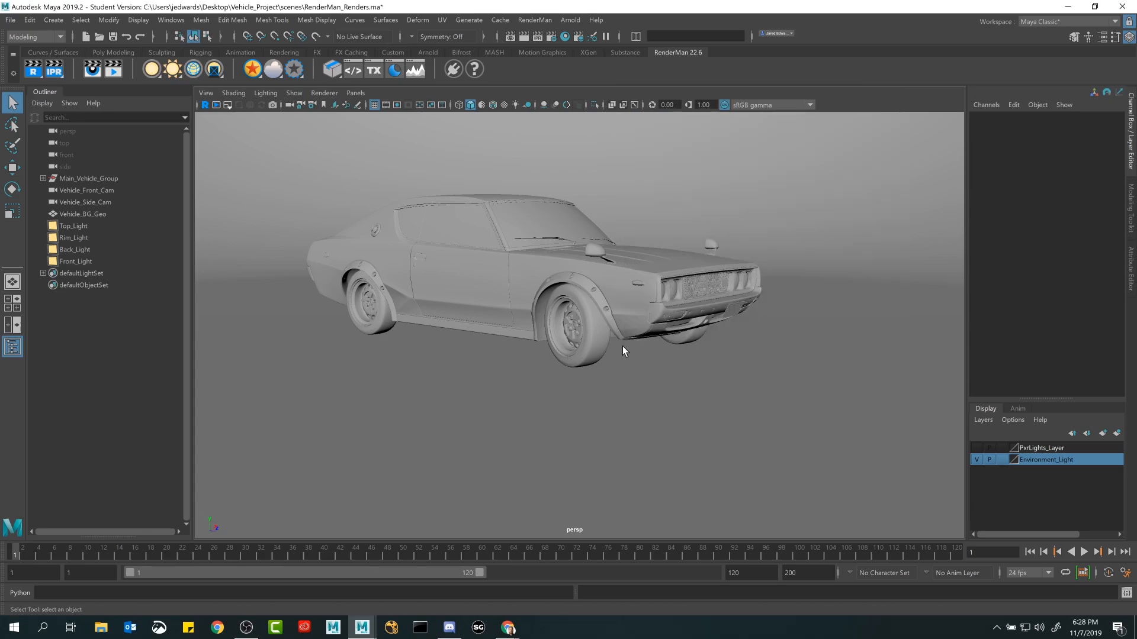
Compare the car through Vehicle_Front_Cam and Vehicle_Side_Cam, leaving the viewport on Vehicle_Side_Cam.
alt+drag(463, 221, 472, 255)
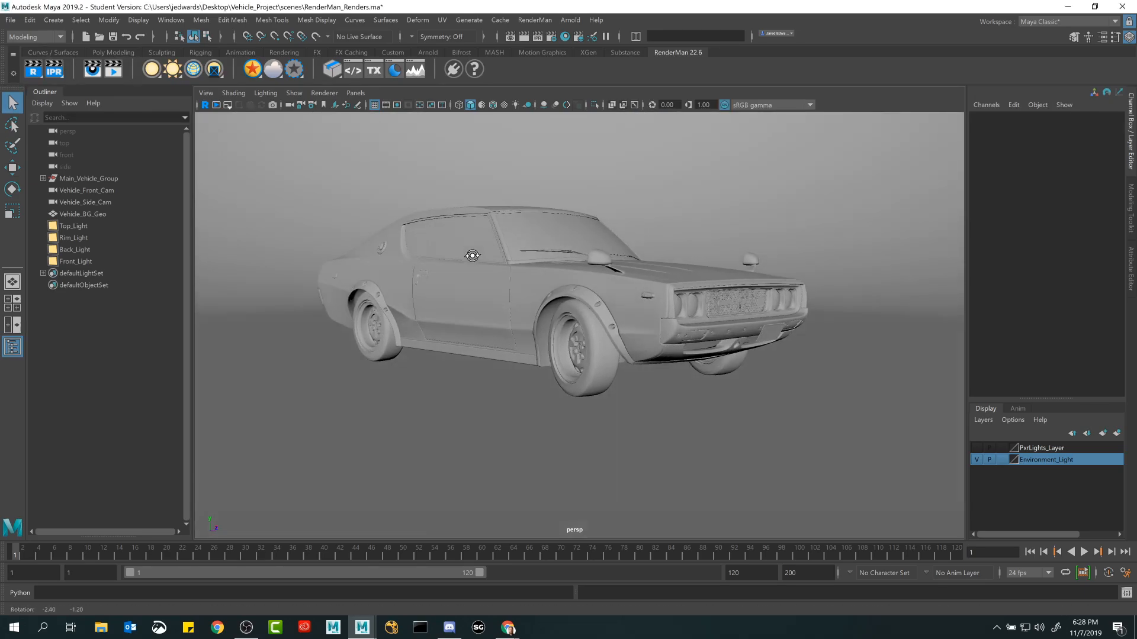
click(356, 93)
mouse_move(399, 107)
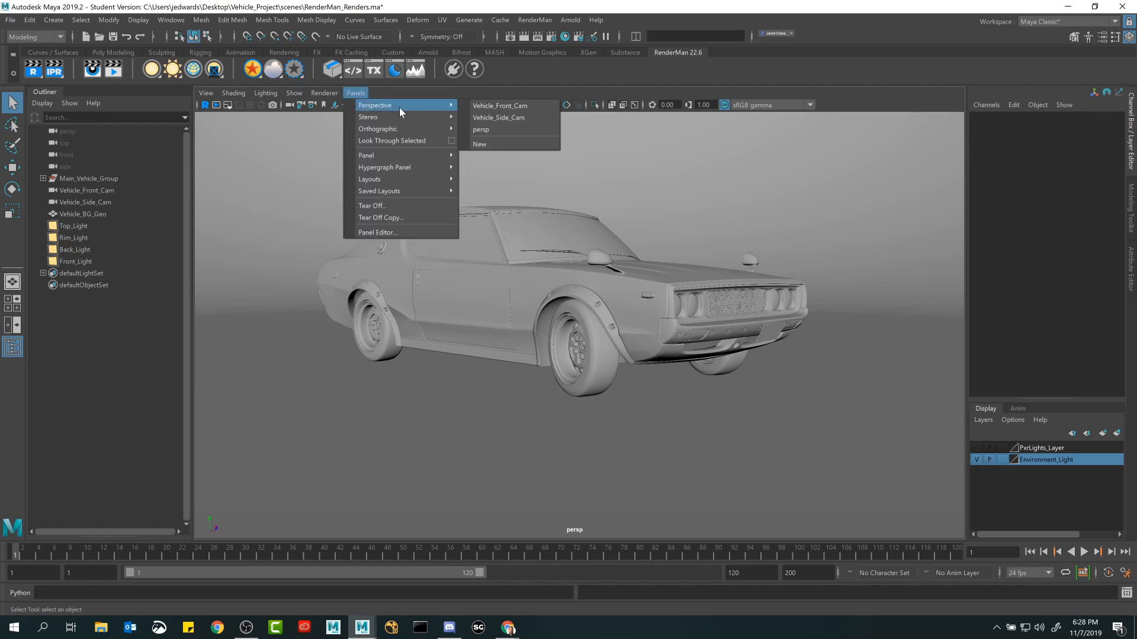
click(481, 105)
click(355, 93)
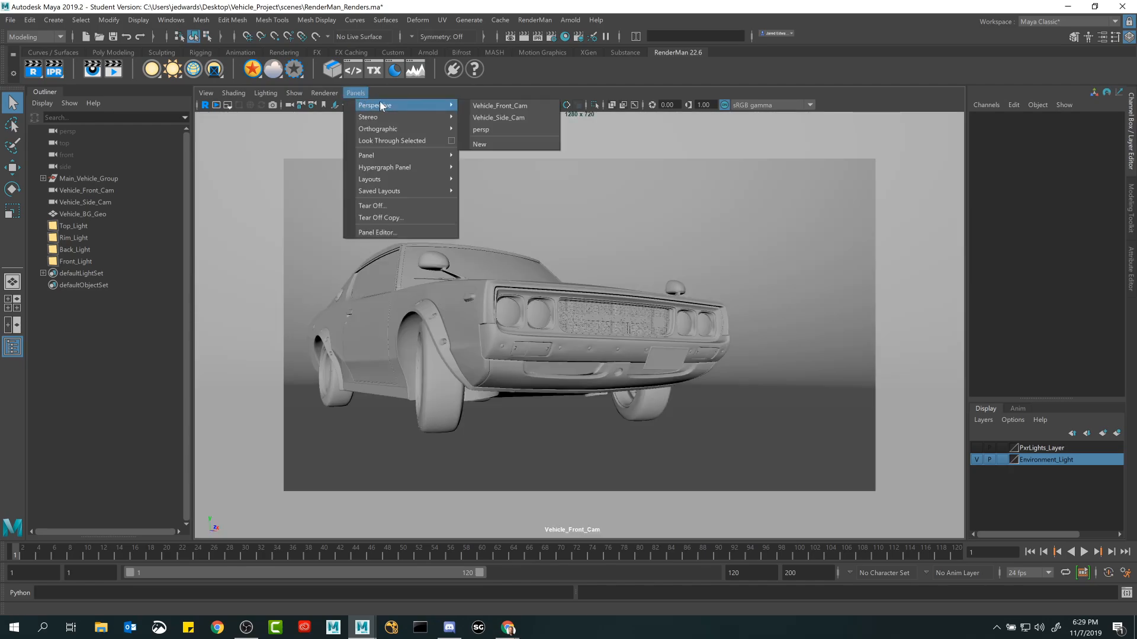
click(481, 117)
click(362, 94)
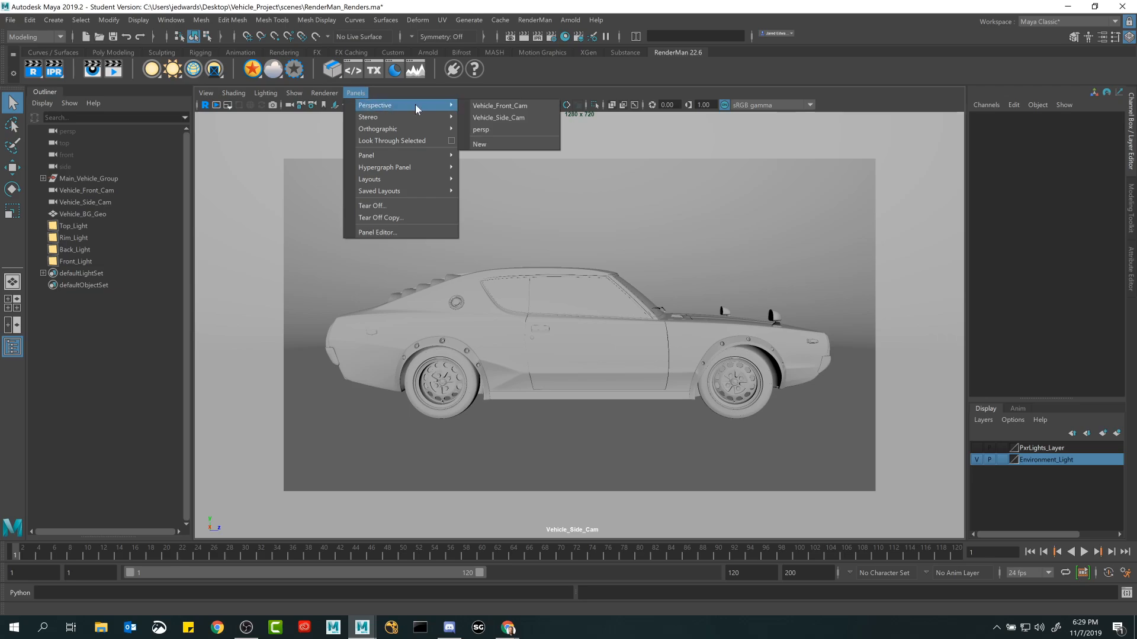
click(471, 105)
click(355, 95)
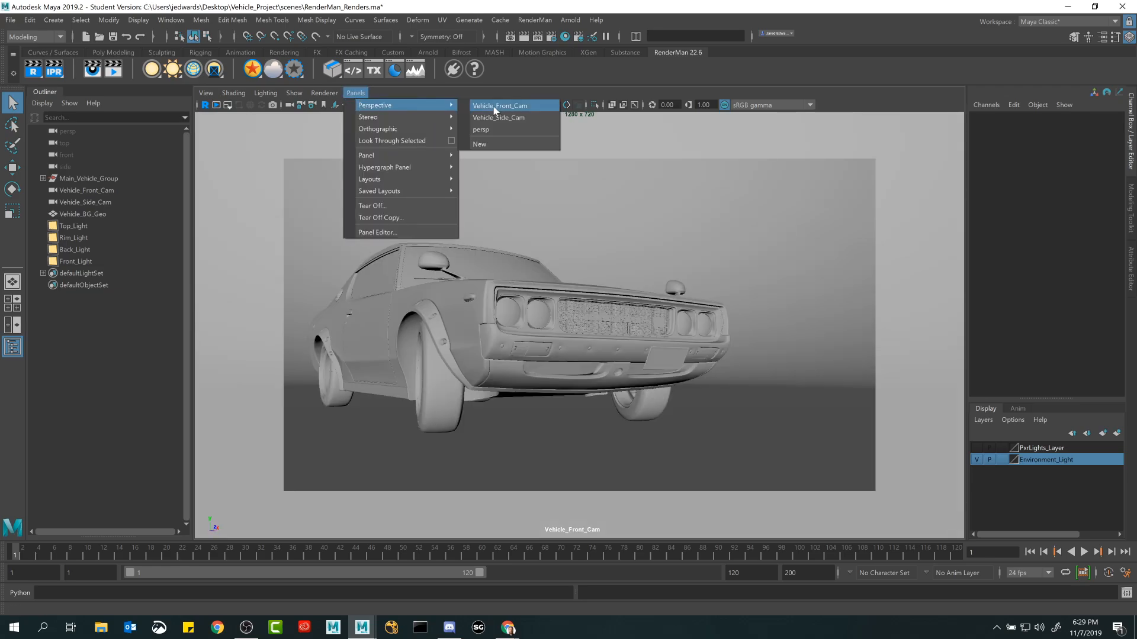
click(494, 116)
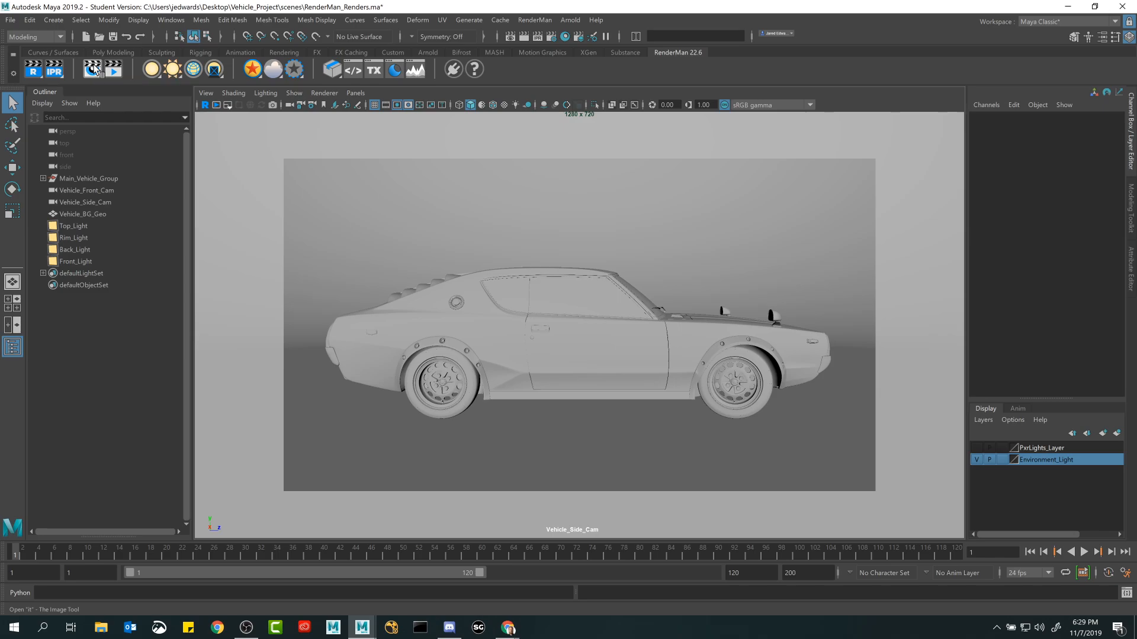
Open the RenderMan image tool "it", review its window display options, and close the tool.
click(95, 70)
drag(479, 99, 584, 116)
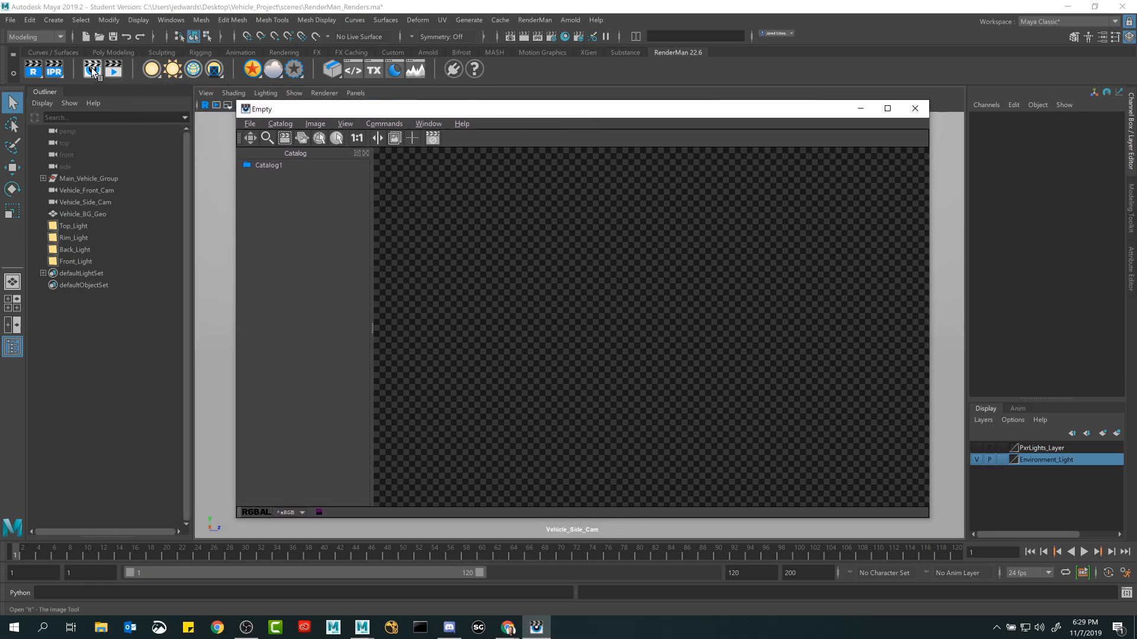
drag(486, 115, 493, 119)
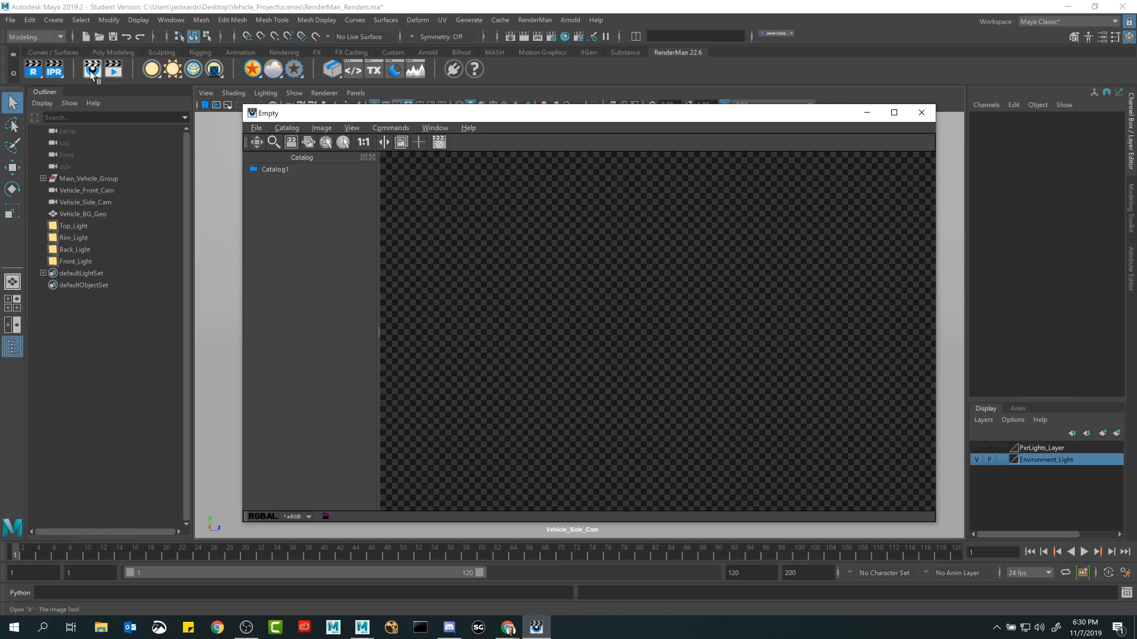
drag(479, 110, 506, 120)
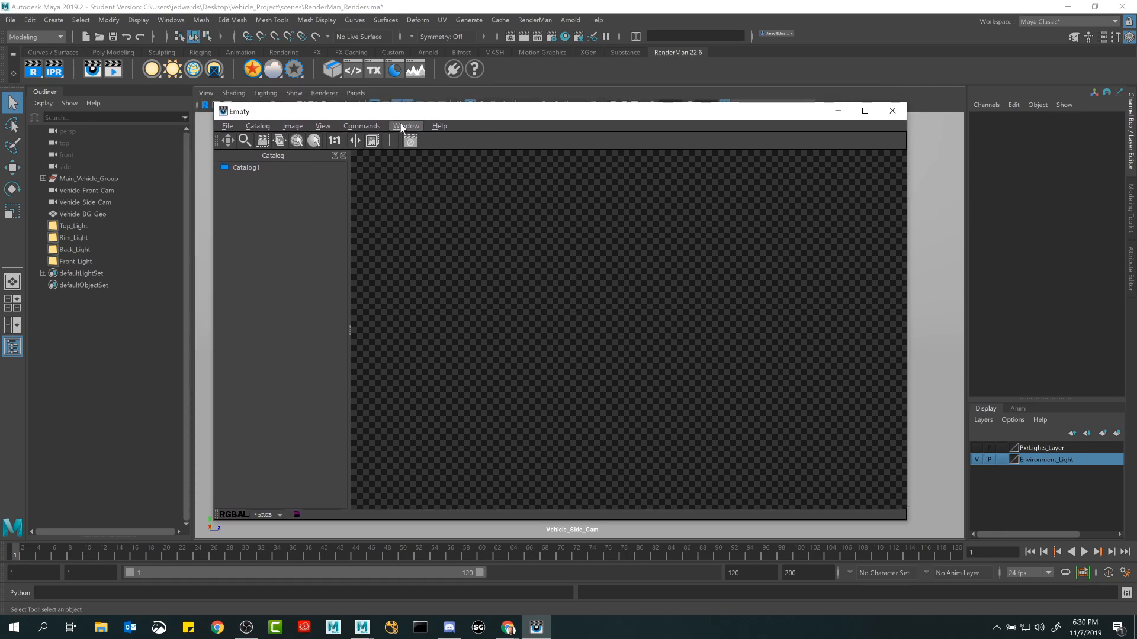
click(401, 127)
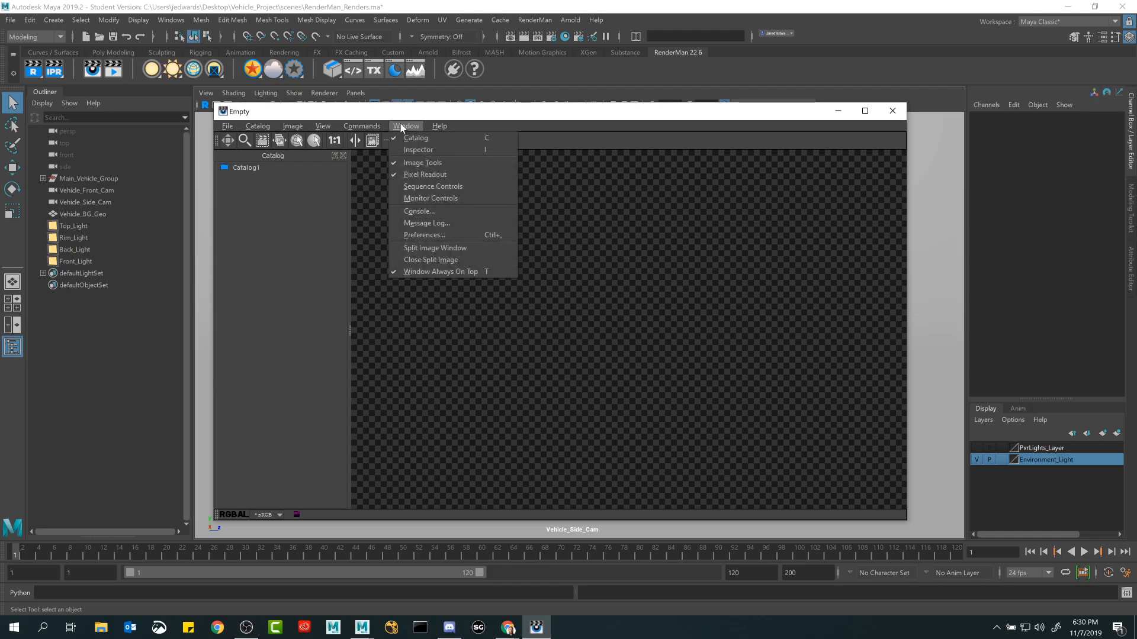
click(765, 198)
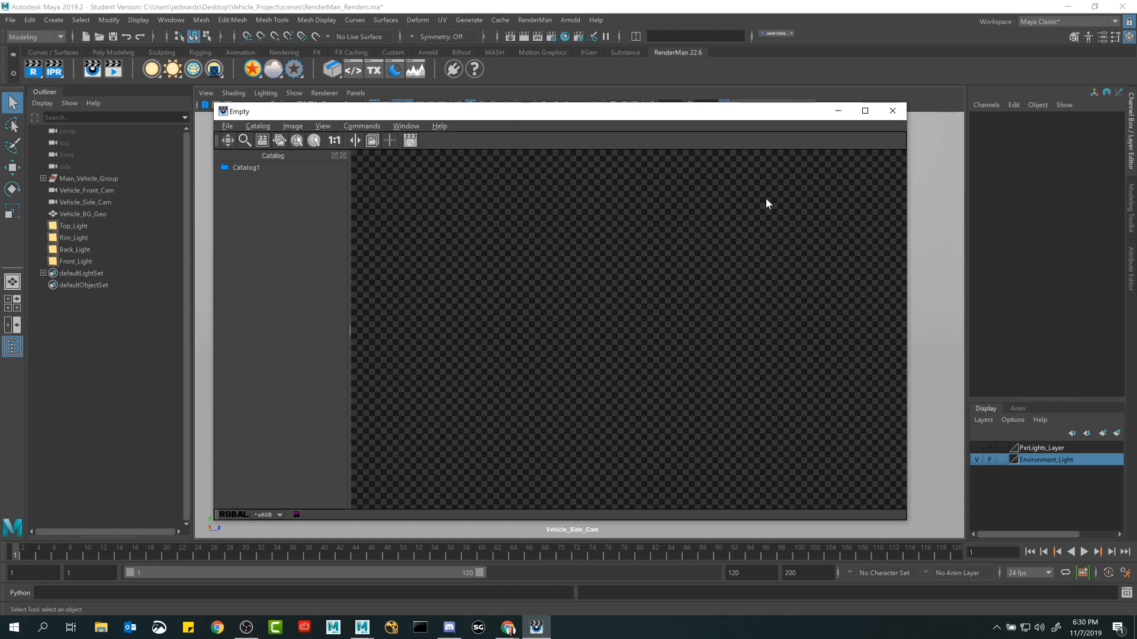
click(895, 112)
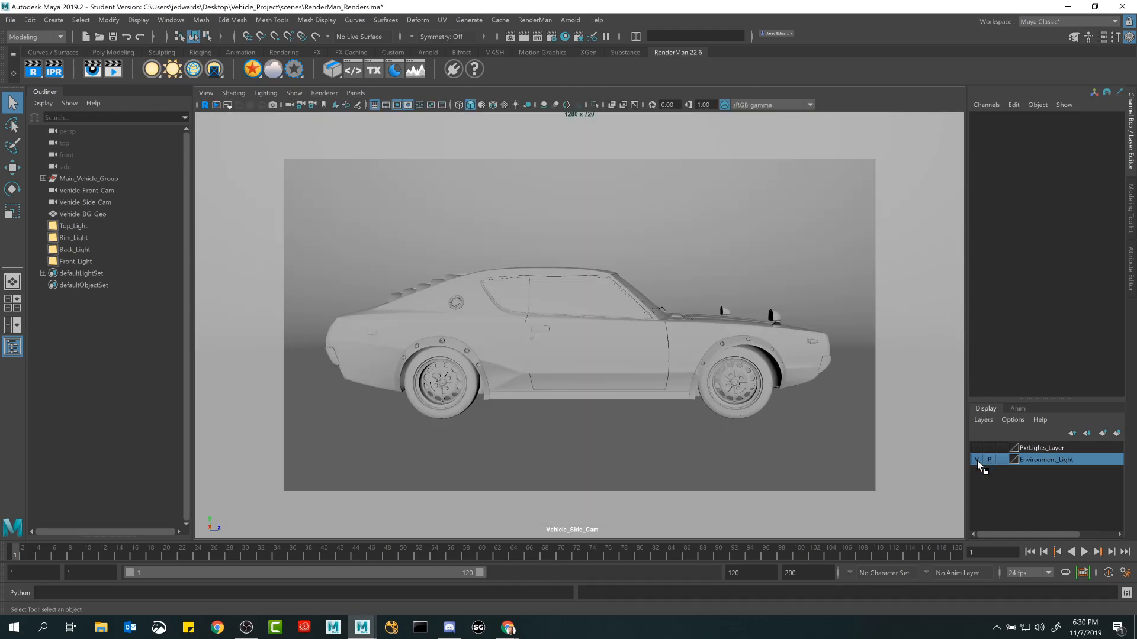
click(93, 64)
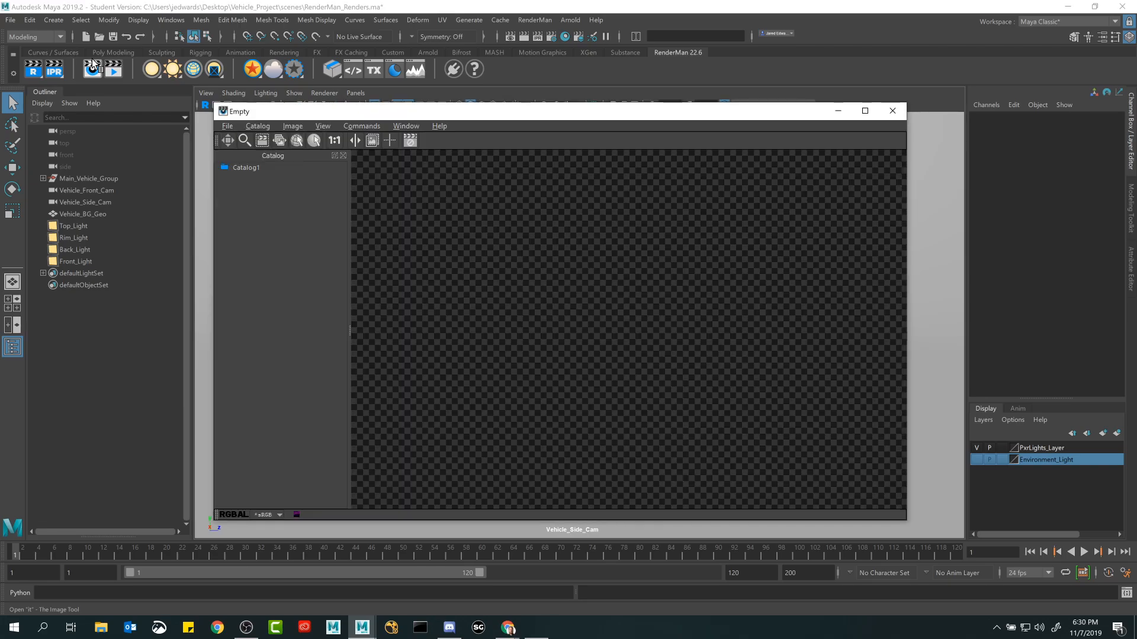
click(893, 112)
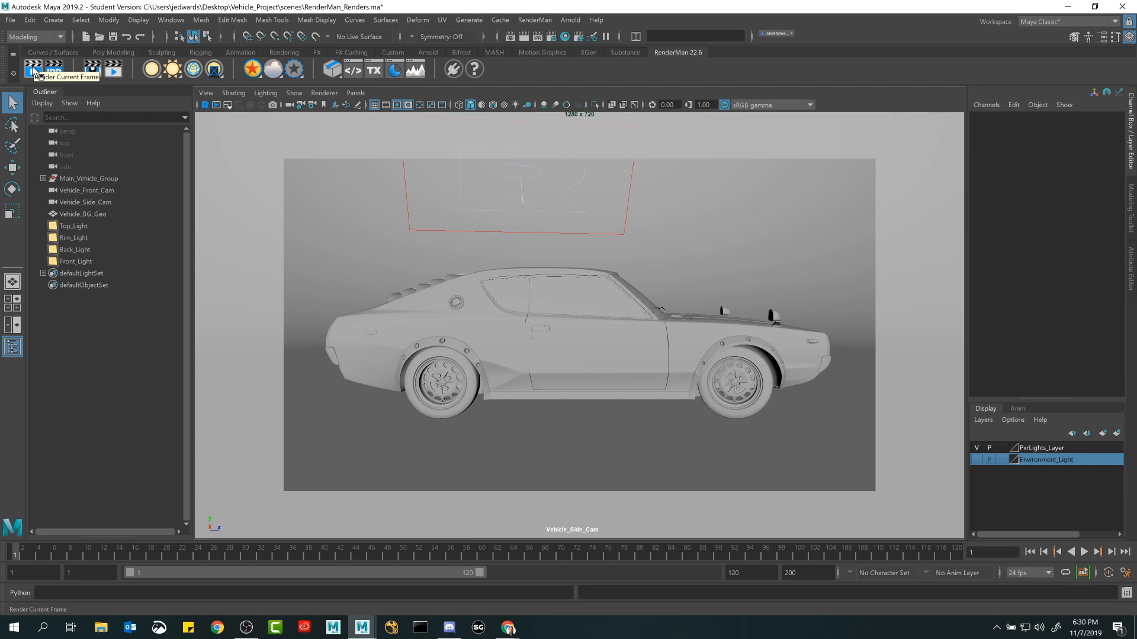
Render the current frame from Vehicle_Side_Cam with RenderMan, and frame the whole car in the render window.
click(113, 69)
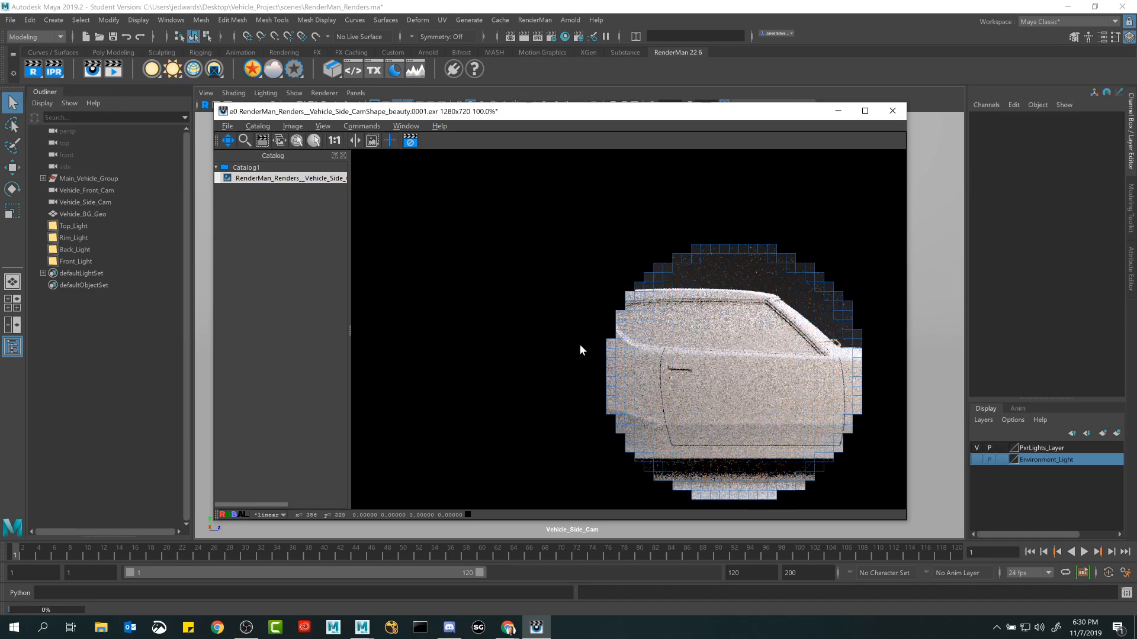
scroll(580, 346, down, 1)
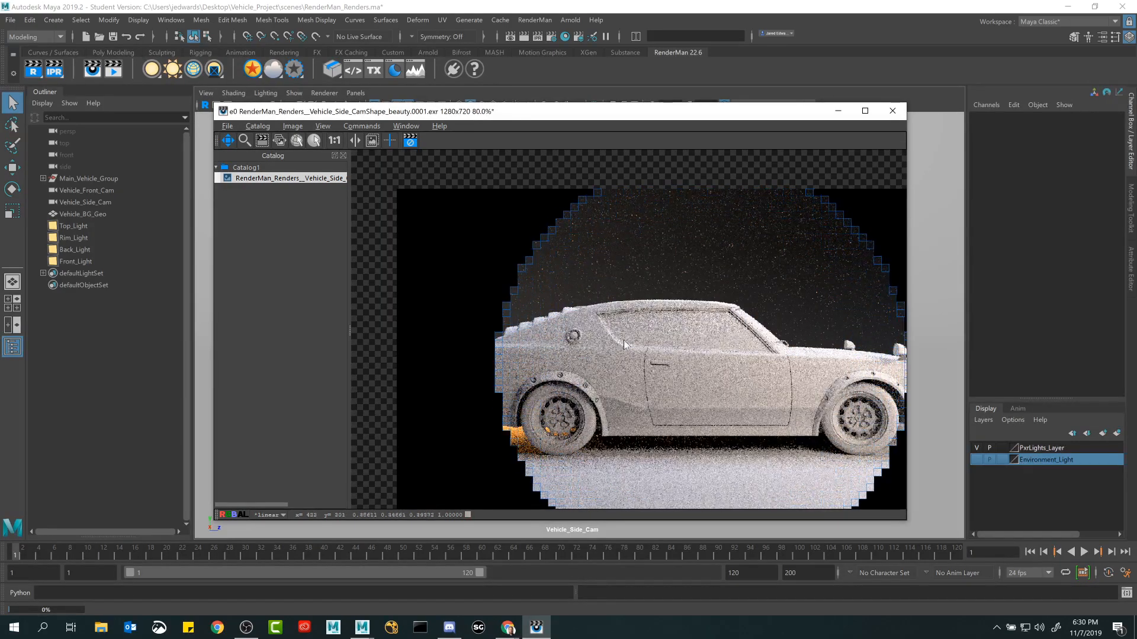
drag(649, 344, 602, 308)
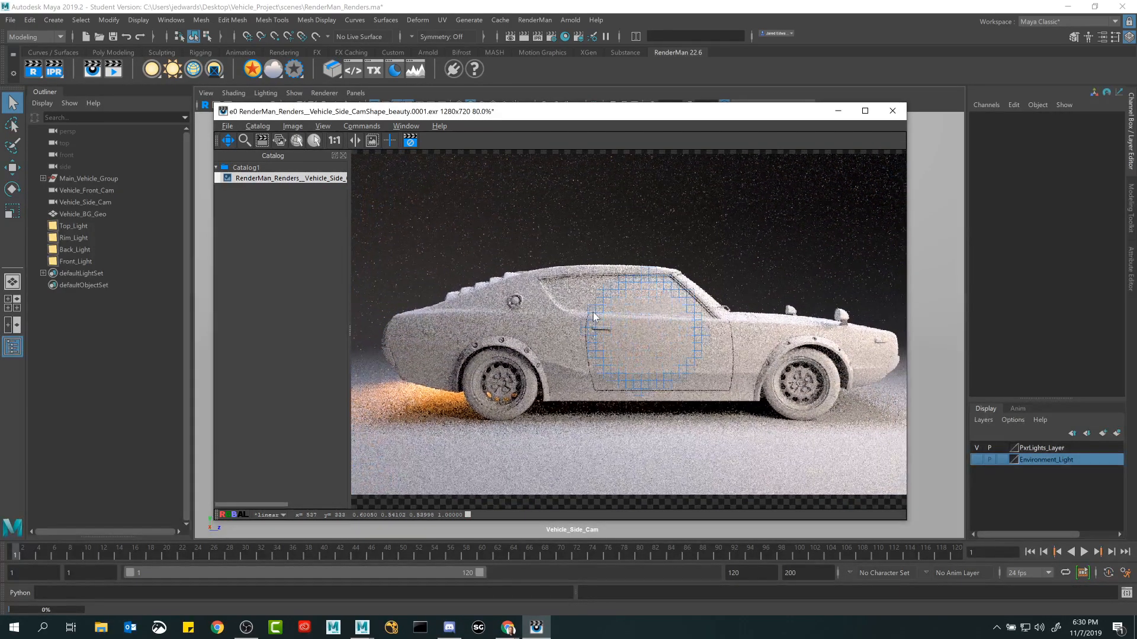
scroll(592, 311, down, 1)
scroll(592, 313, up, 1)
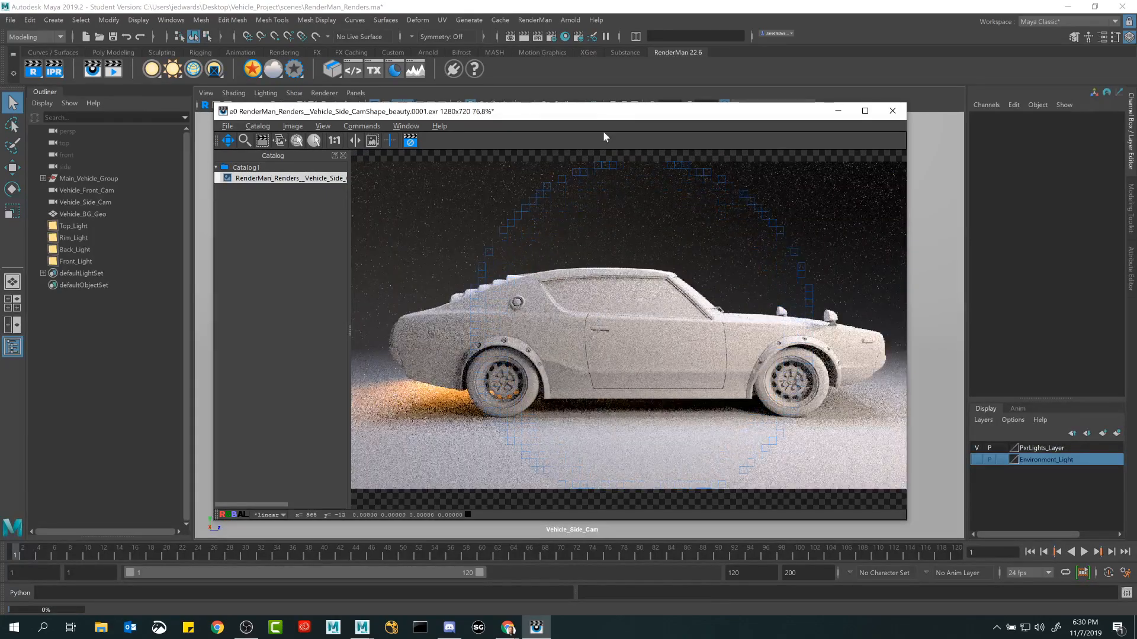
drag(604, 112, 544, 108)
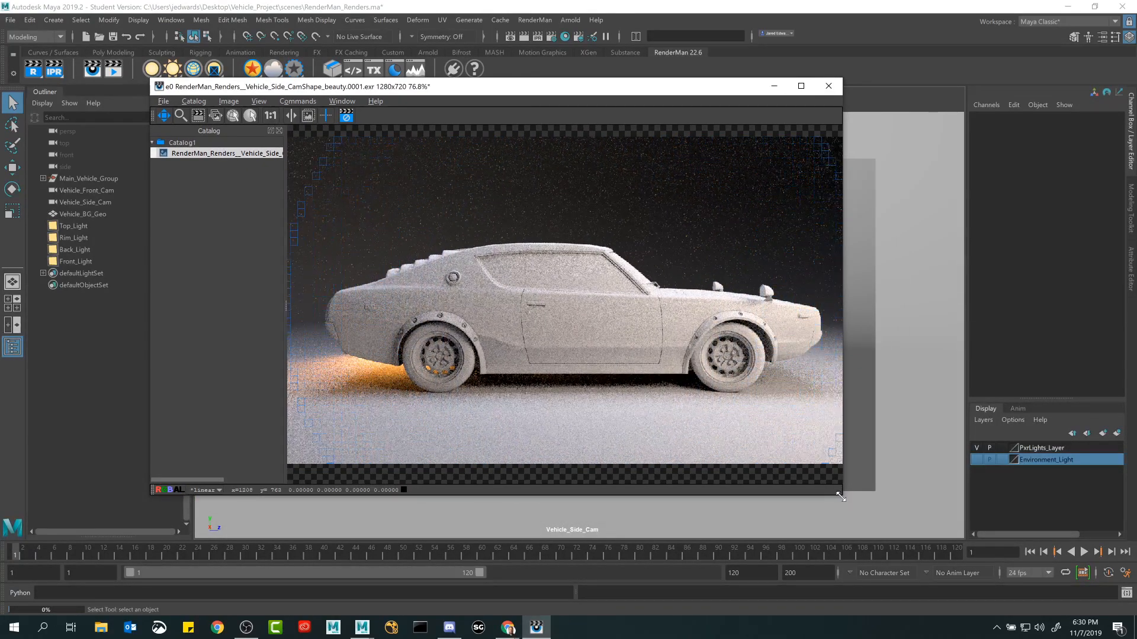
Enlarge the render window and centre the whole rendered car in it.
drag(842, 495, 965, 527)
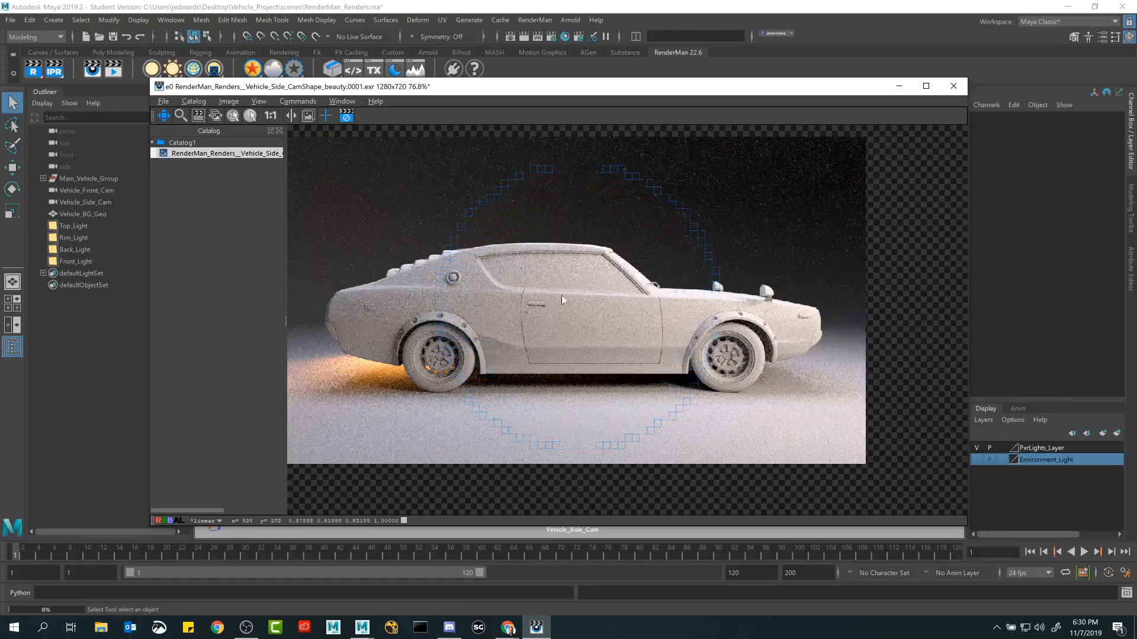
drag(548, 281, 603, 297)
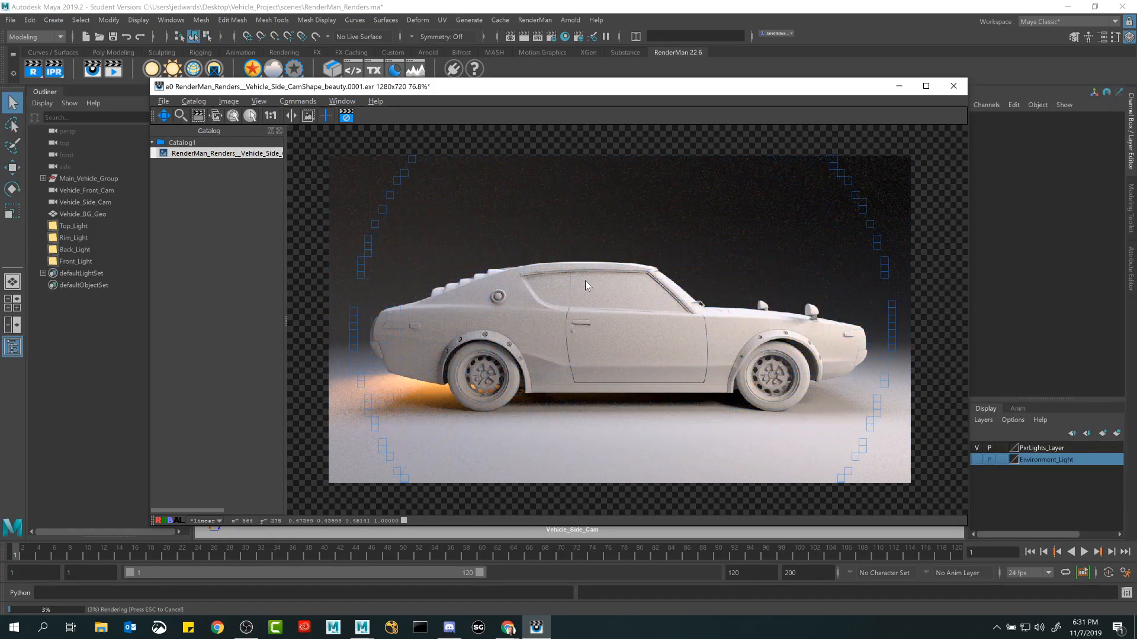
drag(623, 314, 677, 269)
scroll(595, 323, up, 2)
scroll(594, 324, down, 4)
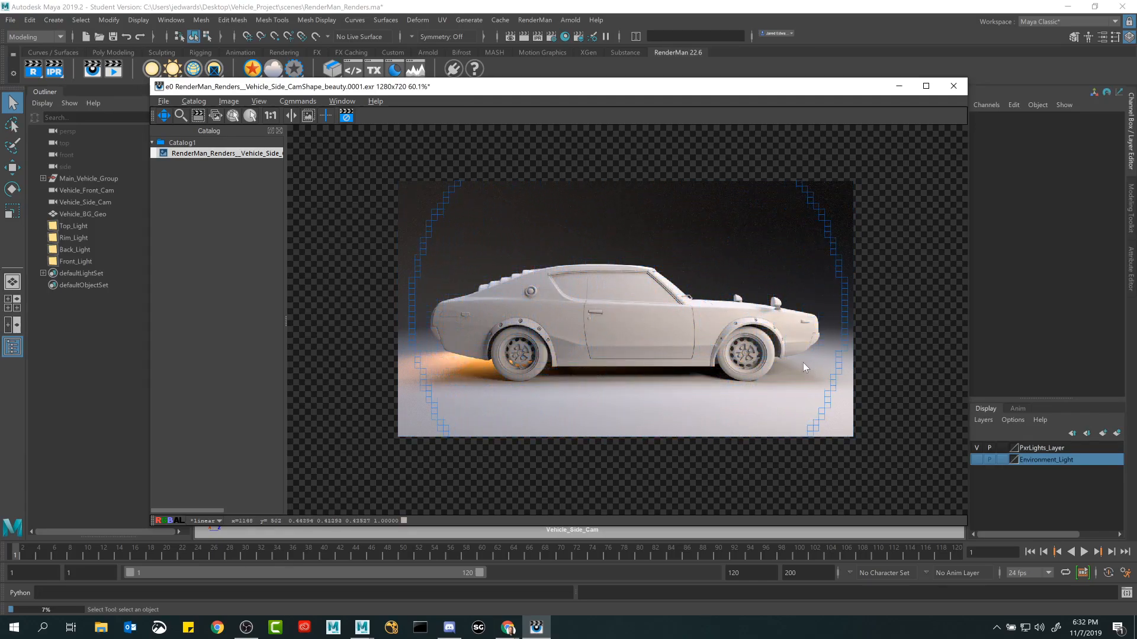
Examine the render close up for noise on the lower door, the front wheel and its wheel arch.
scroll(687, 350, up, 6)
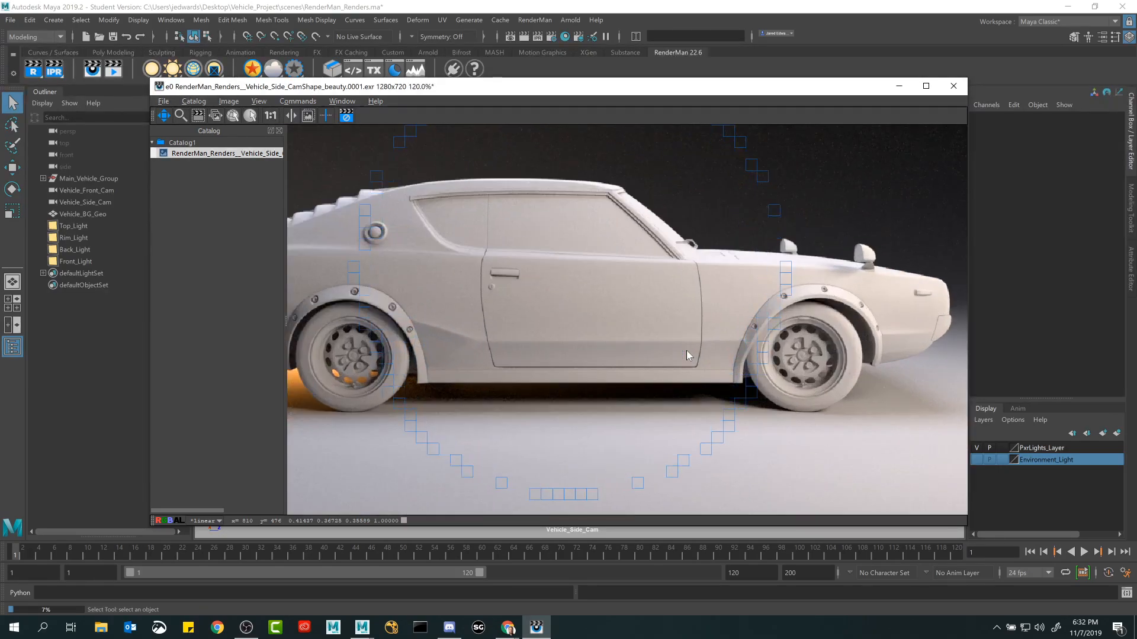
scroll(685, 353, up, 5)
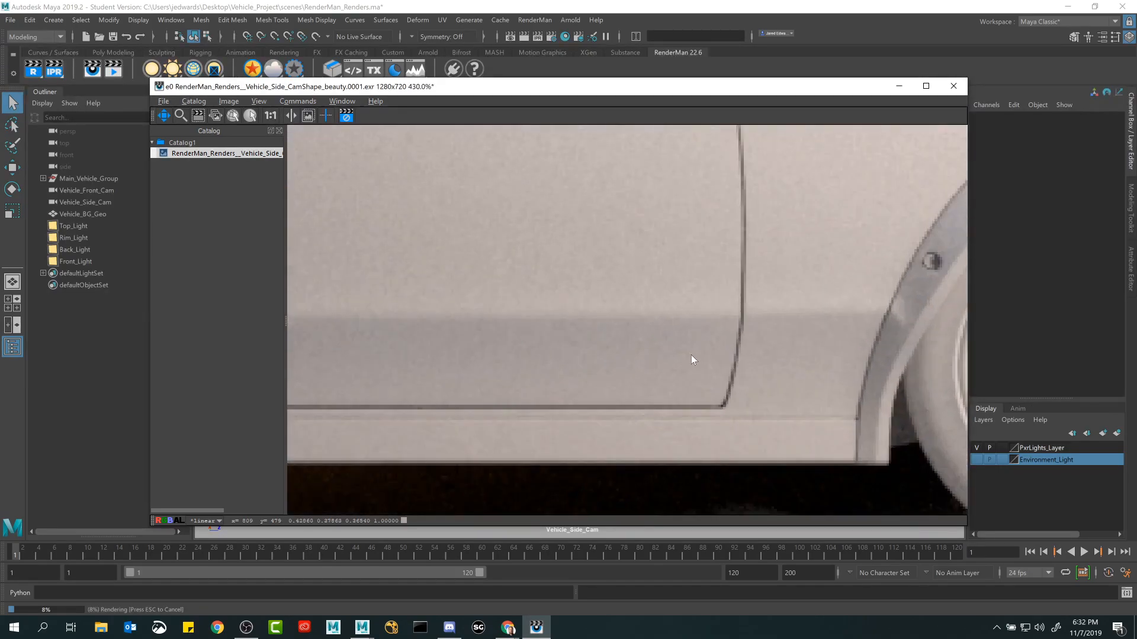
drag(803, 372, 404, 258)
drag(755, 306, 501, 356)
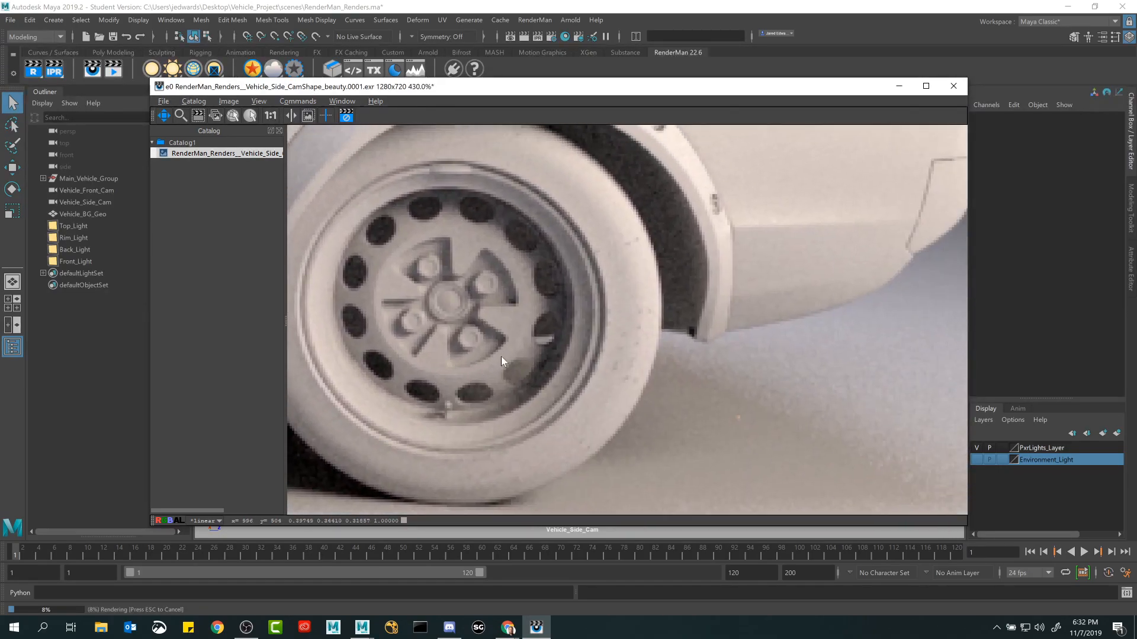
click(273, 118)
scroll(627, 287, up, 8)
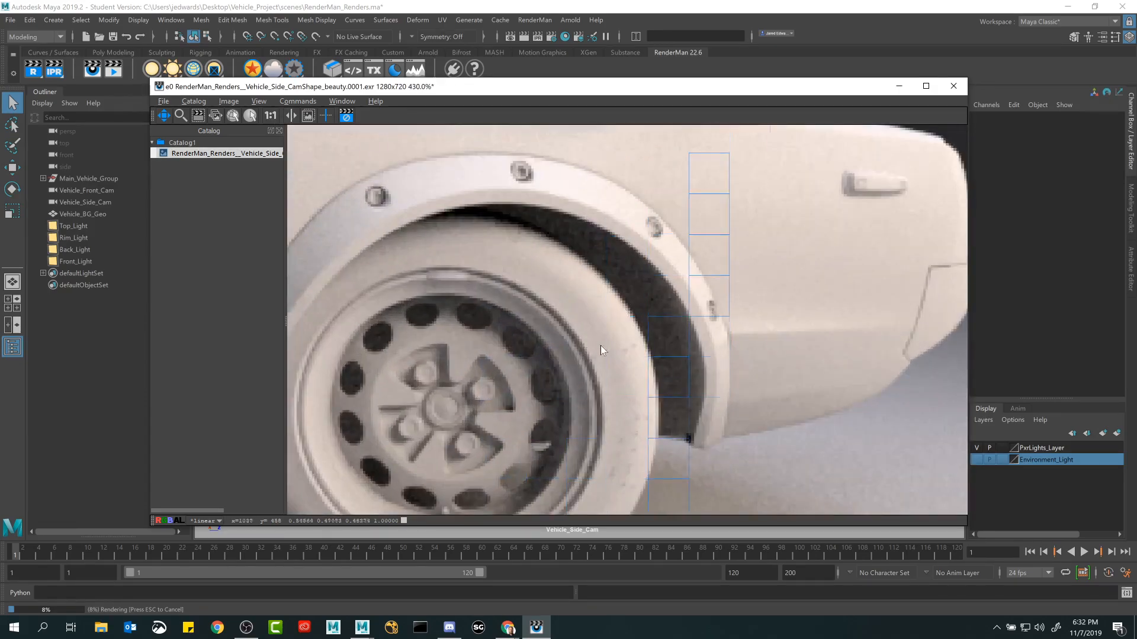
drag(600, 346, 642, 404)
drag(634, 356, 651, 254)
Inspect the grain at the base of the windshield and in the dark background, ending on the whole car.
scroll(601, 281, up, 1)
drag(602, 282, 888, 379)
drag(474, 189, 540, 347)
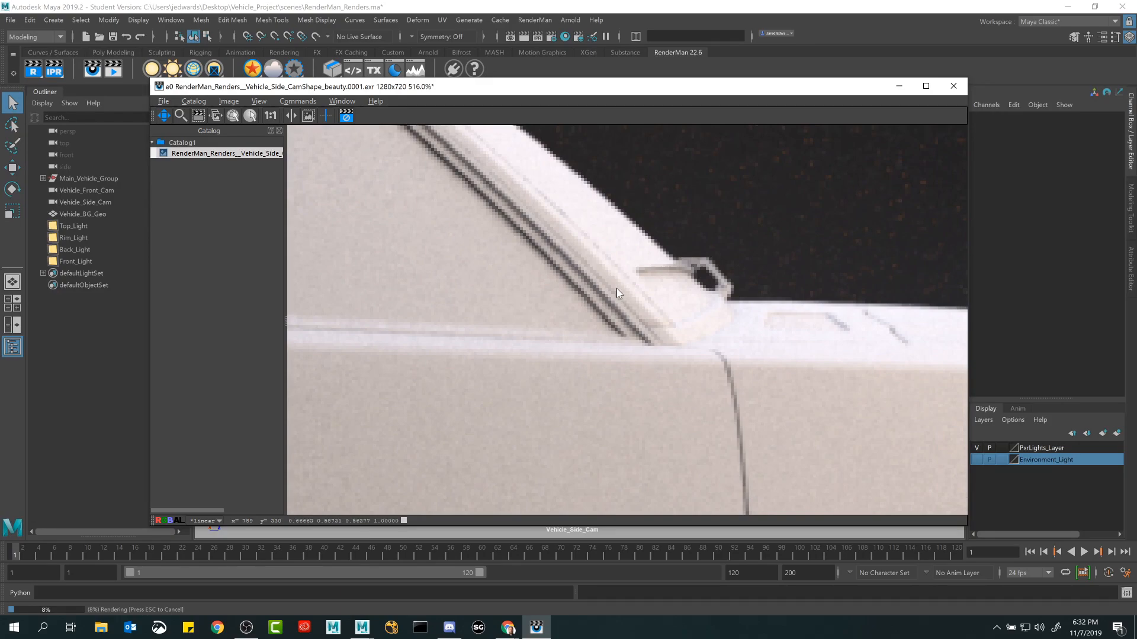
scroll(617, 289, down, 1)
drag(655, 268, 560, 429)
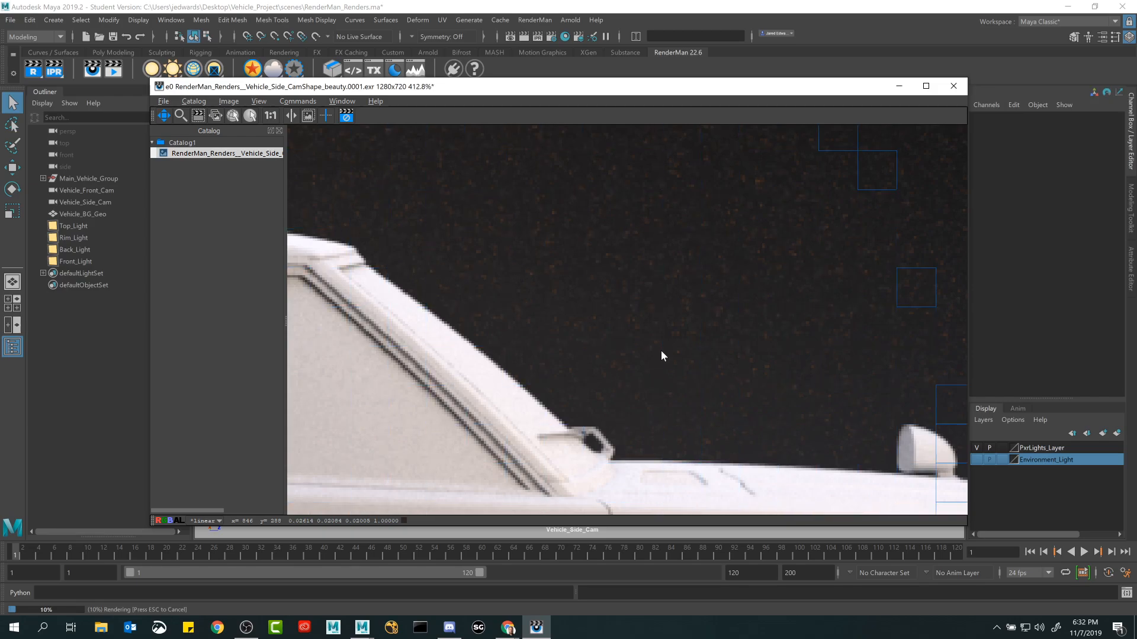
scroll(680, 346, down, 8)
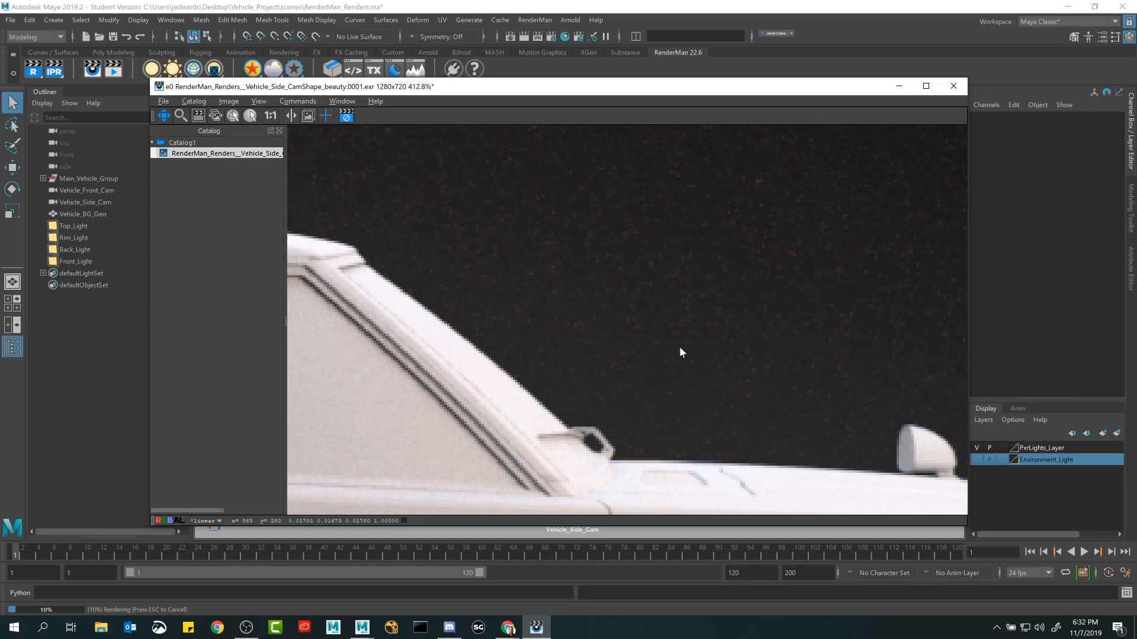
scroll(654, 315, up, 1)
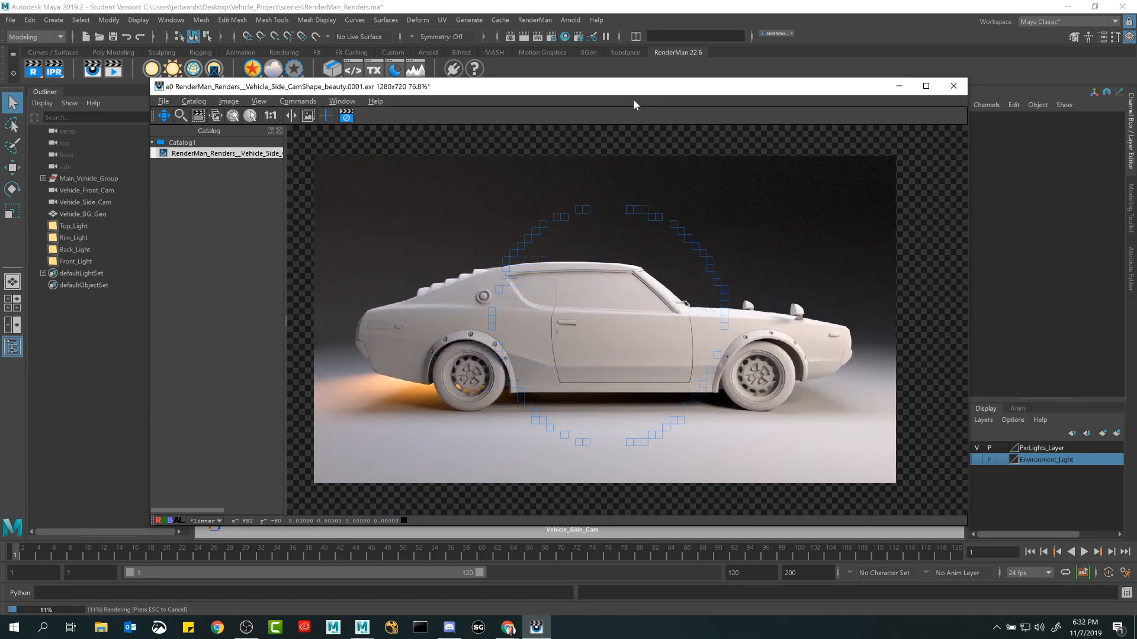
Start IPR renders of the current frame from Vehicle_Side_Cam and compare the first one with the earlier render in the catalog.
drag(634, 89, 487, 111)
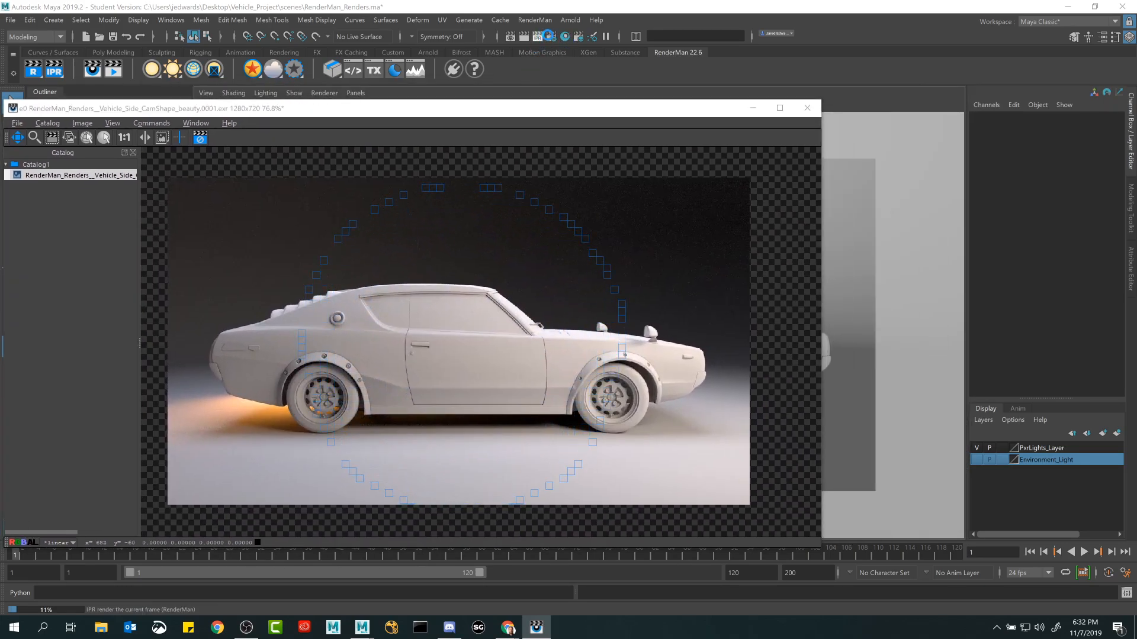
click(549, 35)
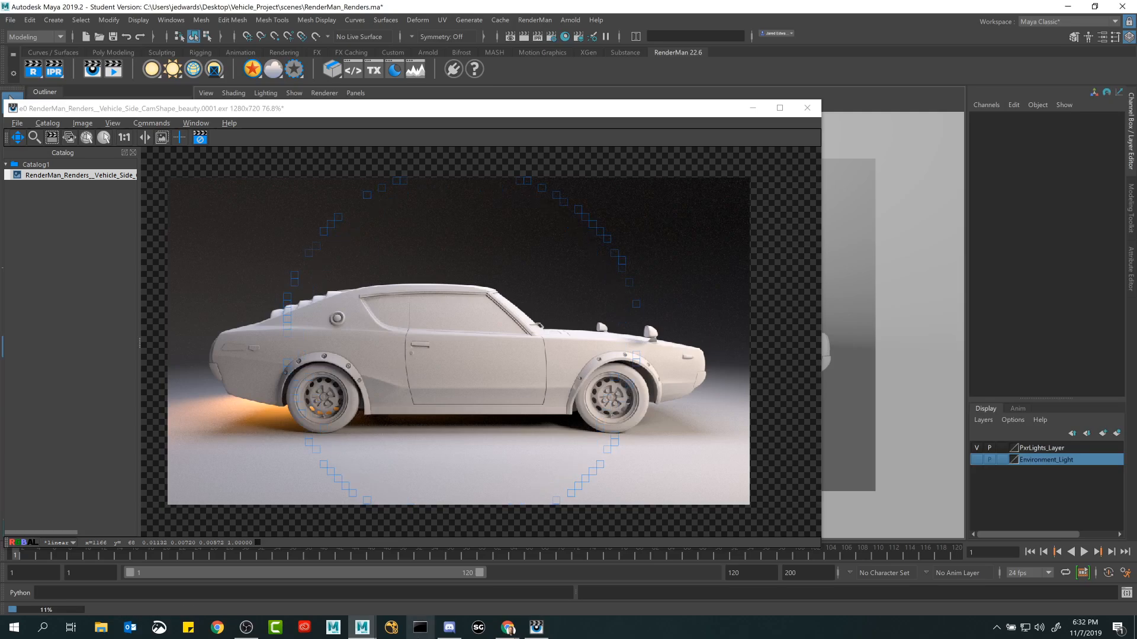
drag(542, 109, 601, 111)
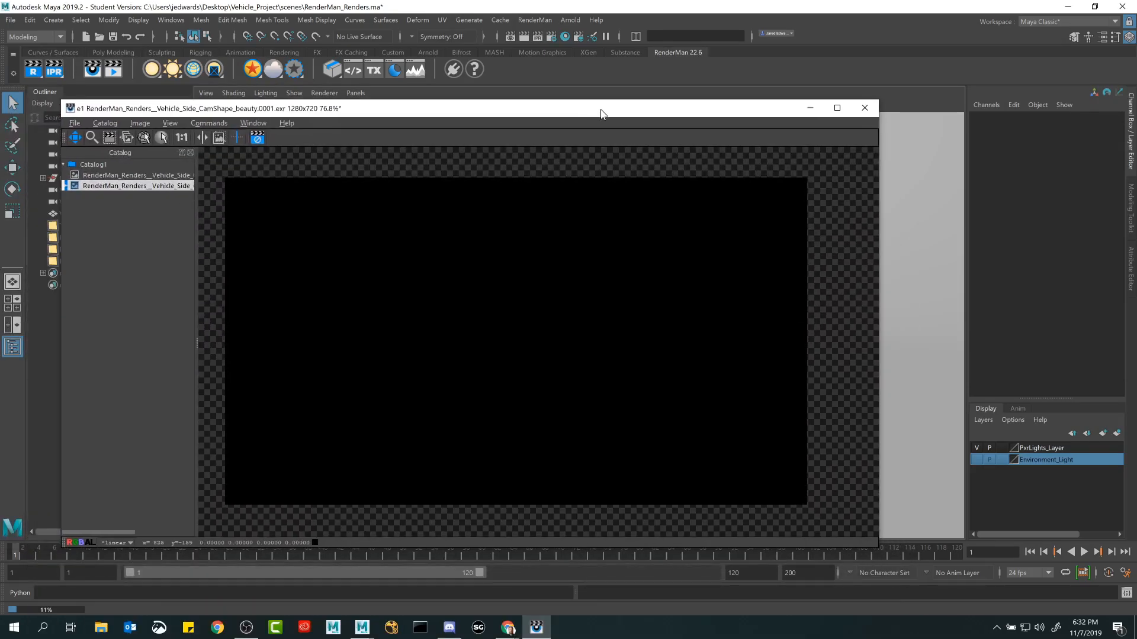
click(129, 177)
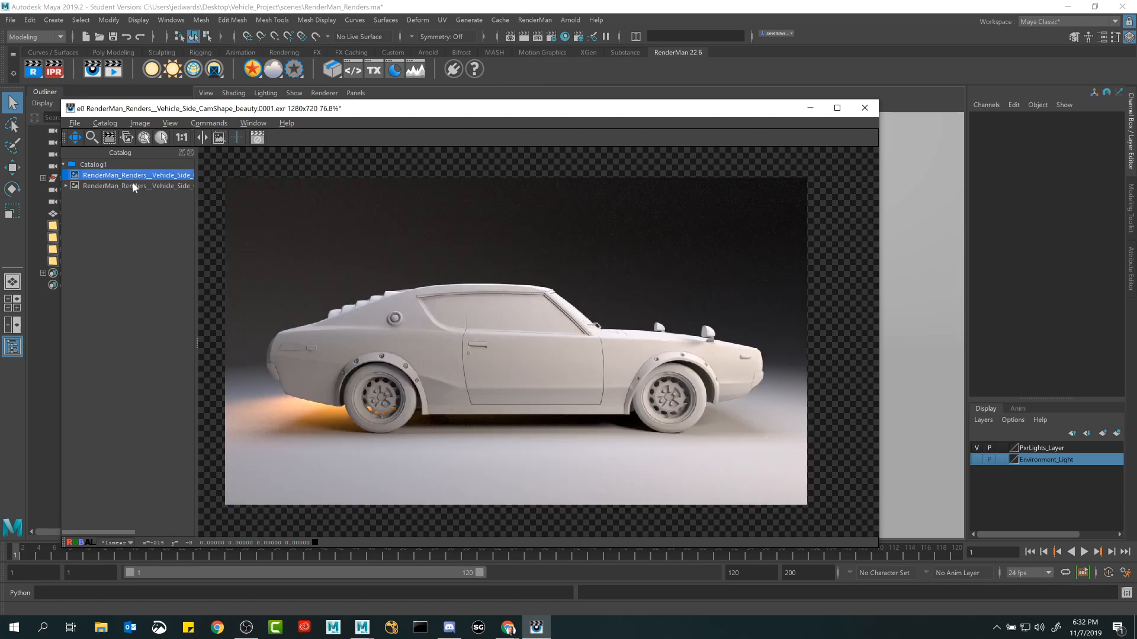
click(134, 190)
click(55, 66)
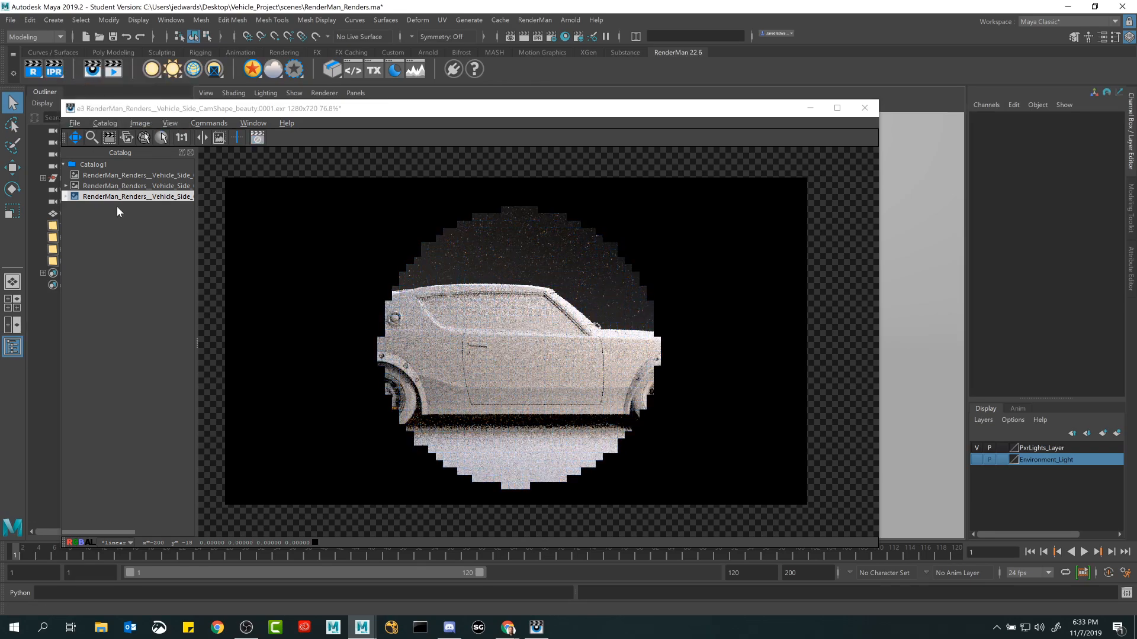
Delete the IPR renders from the catalog and render the current frame again with RenderMan.
click(116, 196)
key(Delete)
key(Delete)
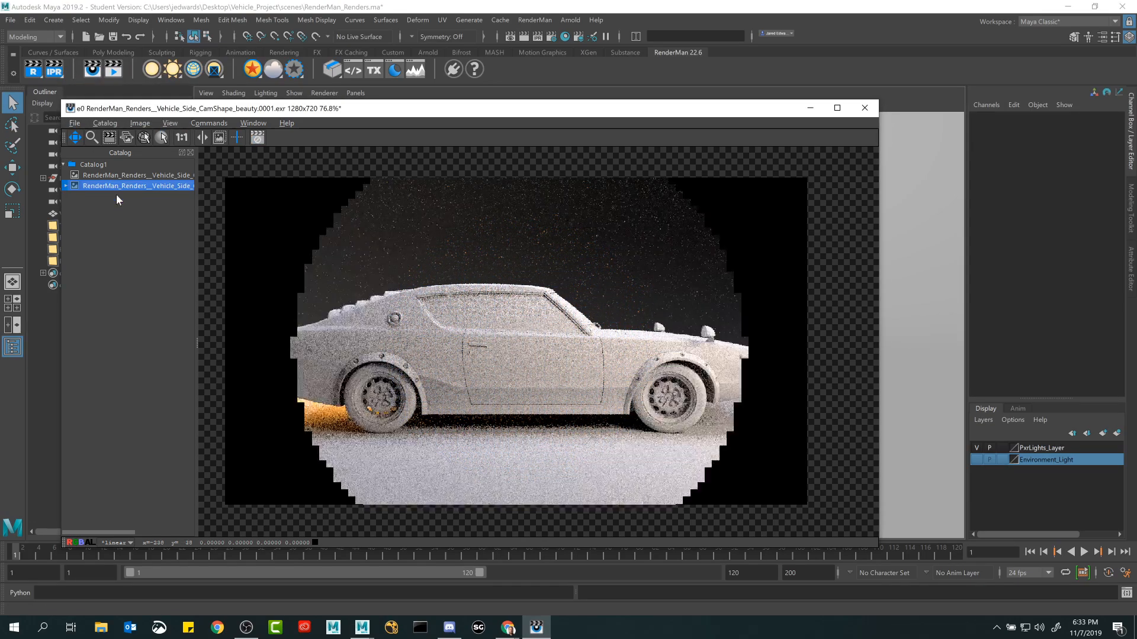
click(35, 67)
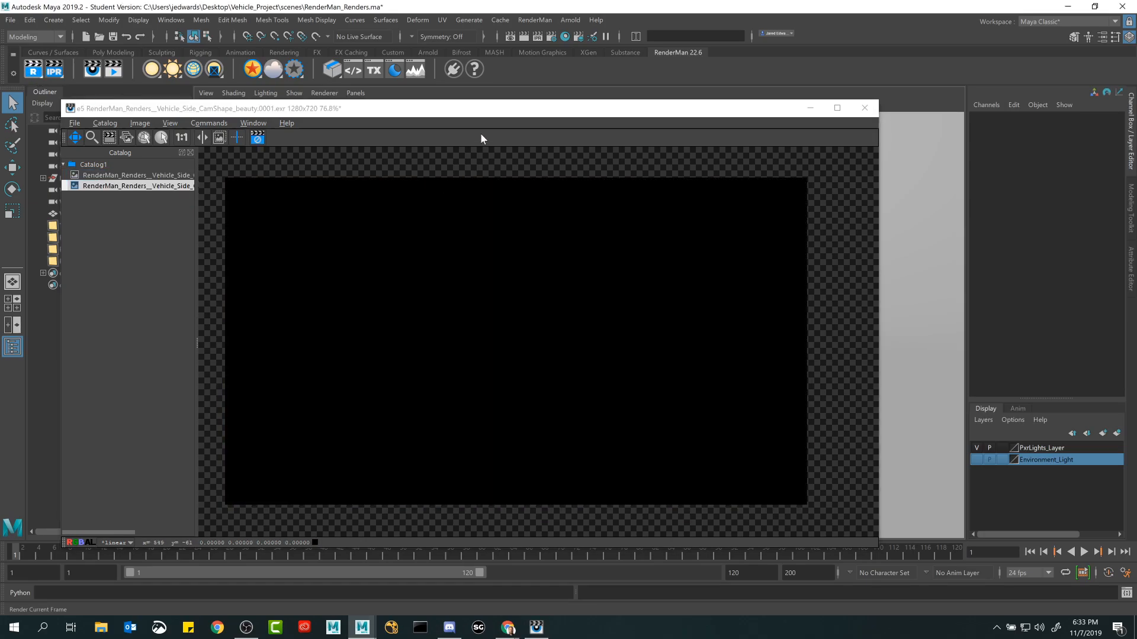
drag(499, 113, 489, 116)
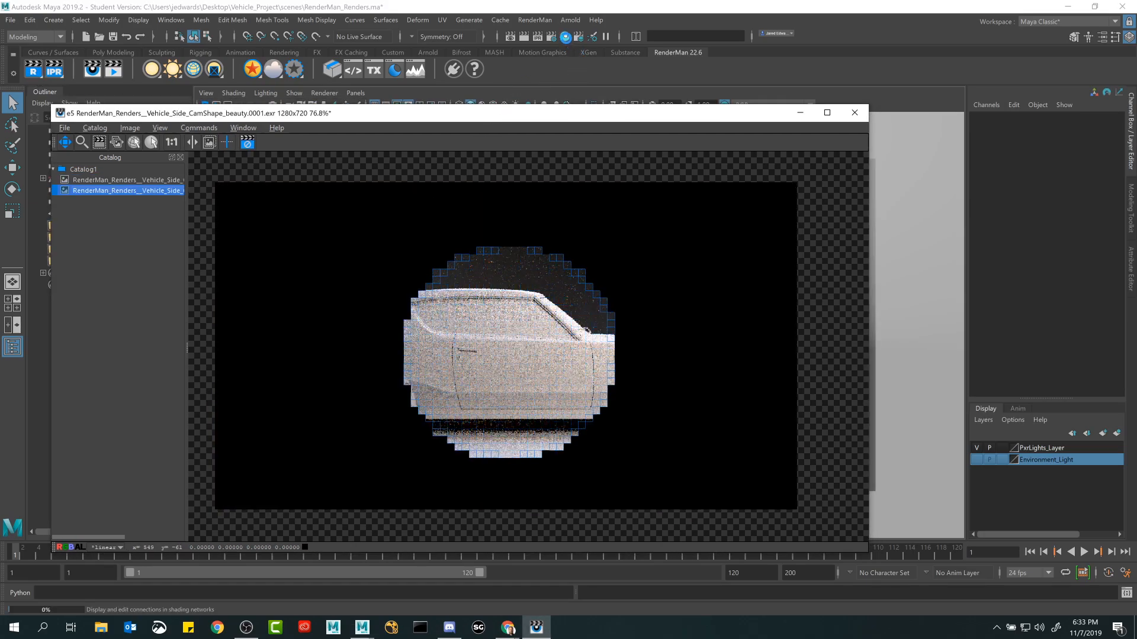
Open the Render Settings beside the render window and review the Max Samples value in the sampling settings.
click(555, 36)
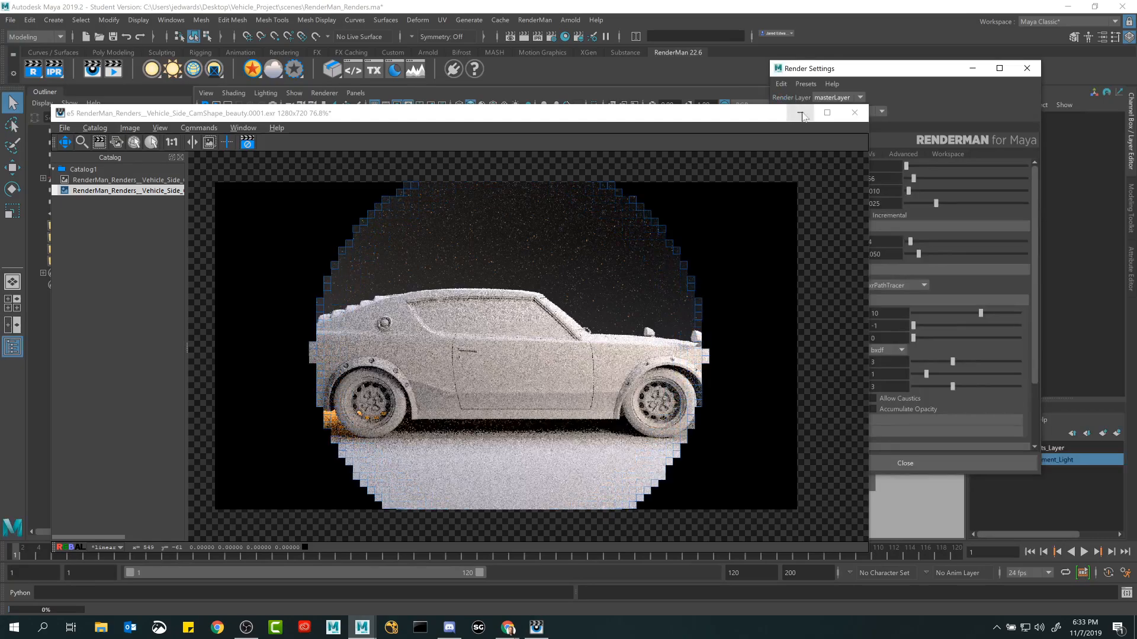
drag(876, 80, 940, 134)
drag(749, 109, 722, 107)
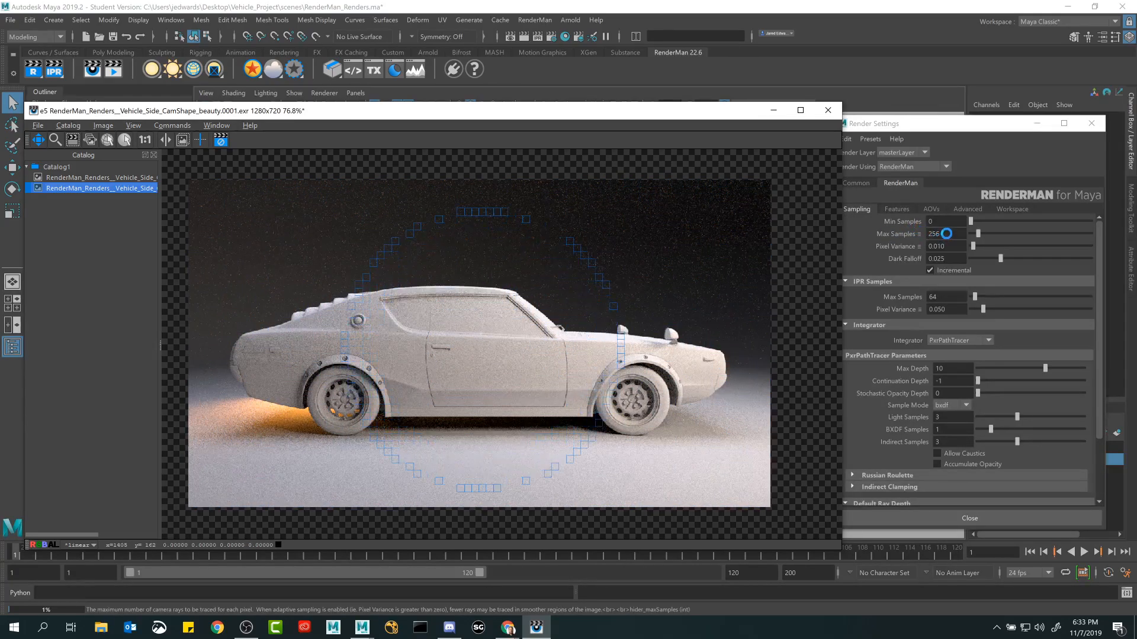
click(946, 234)
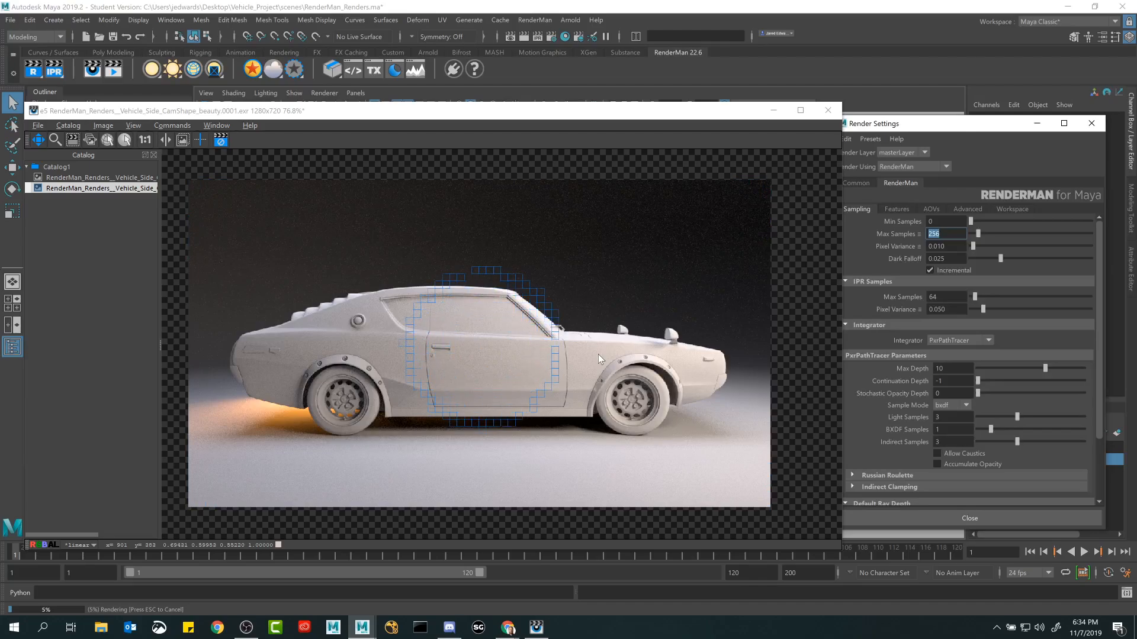
Examine the pixels and noise around the windshield base in the new render in relation to the Max Samples setting.
scroll(569, 334, up, 3)
scroll(565, 335, up, 7)
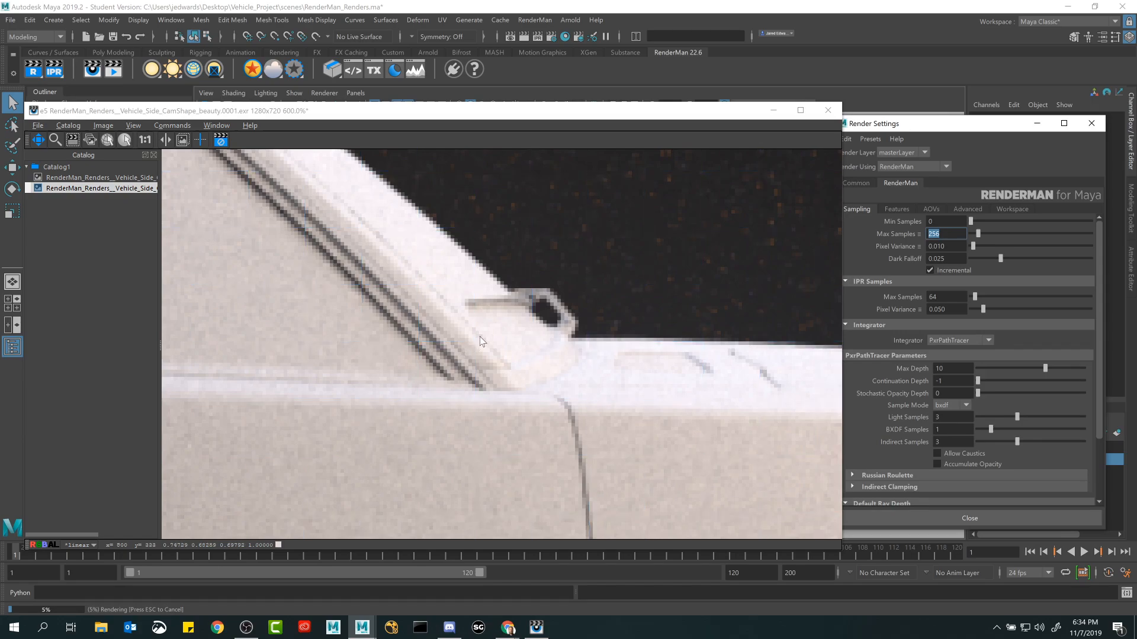
alt+middle_drag(480, 337, 535, 327)
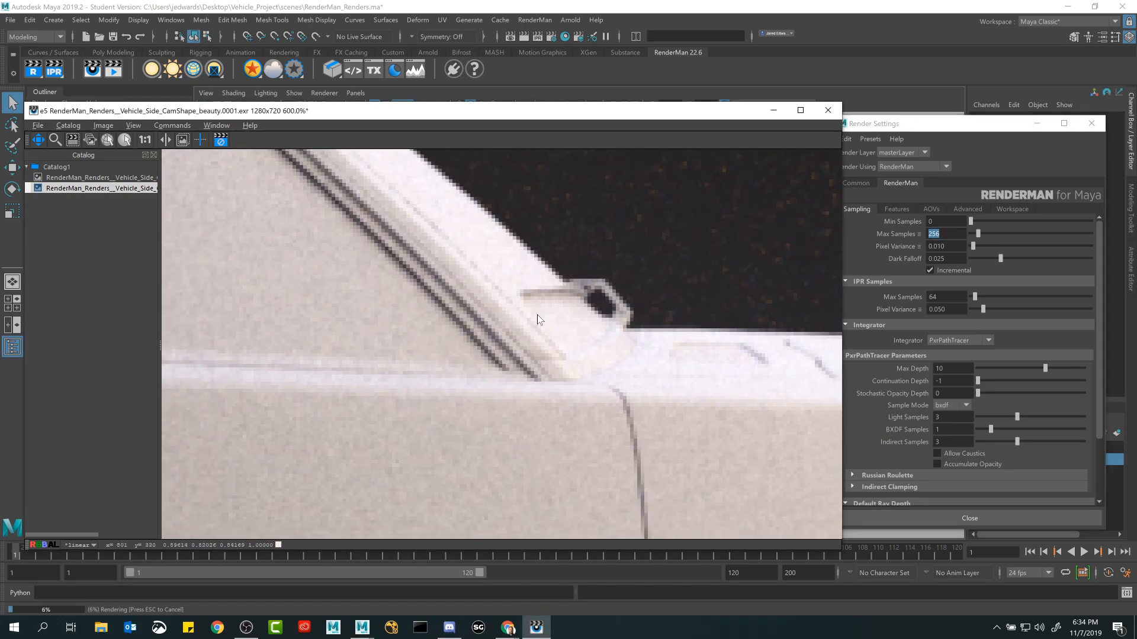
scroll(508, 314, down, 3)
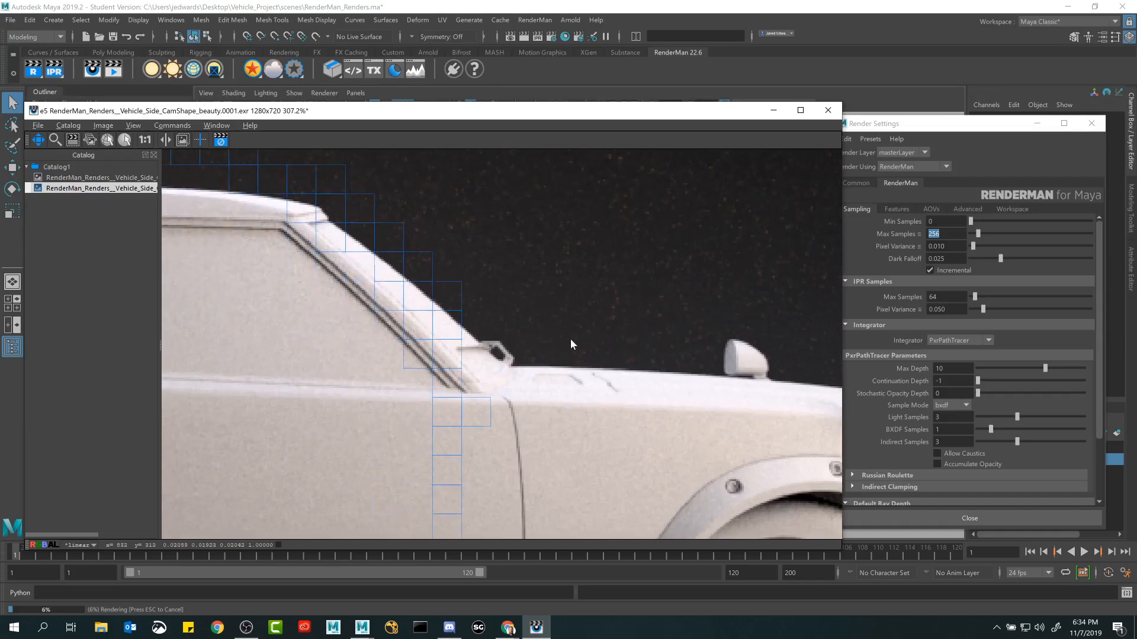
scroll(559, 366, up, 3)
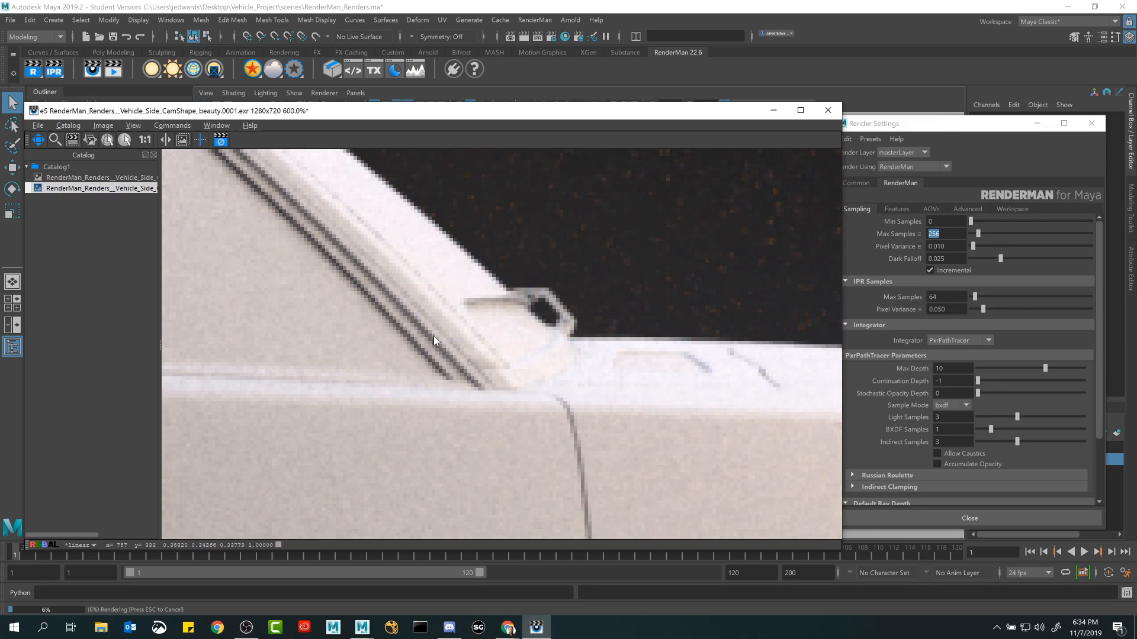
drag(429, 337, 502, 308)
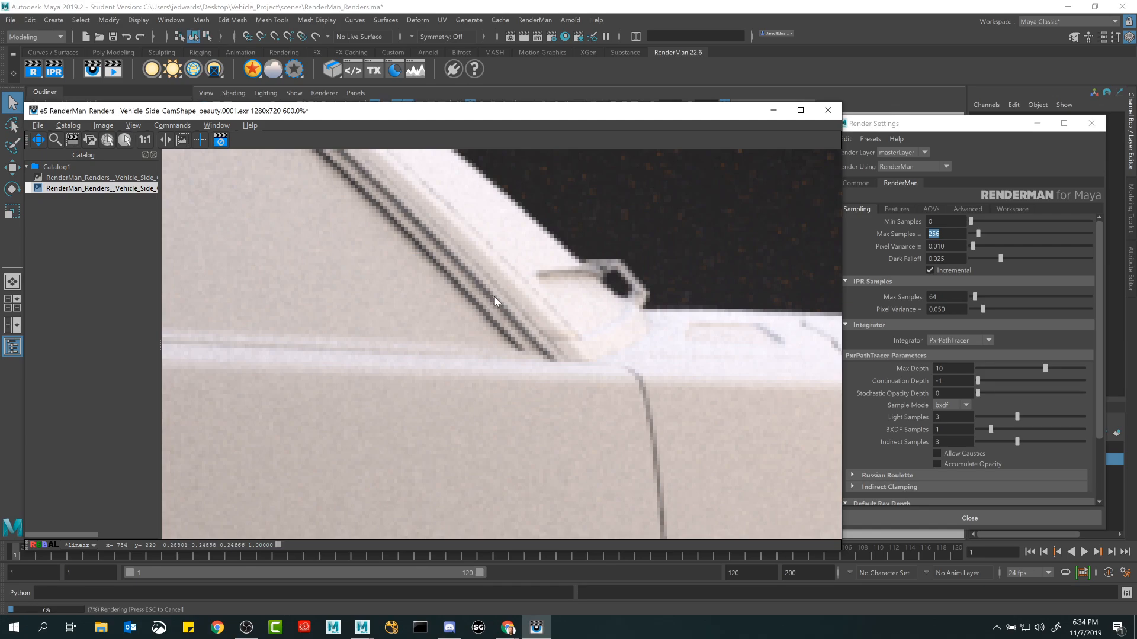
click(947, 234)
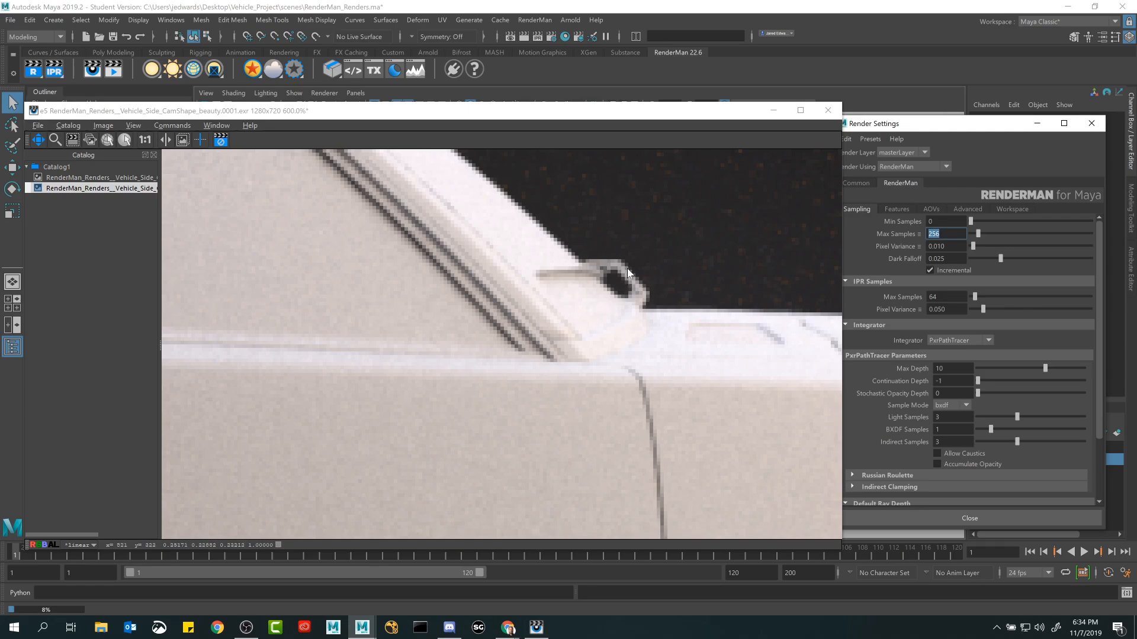
alt+middle_drag(624, 268, 517, 290)
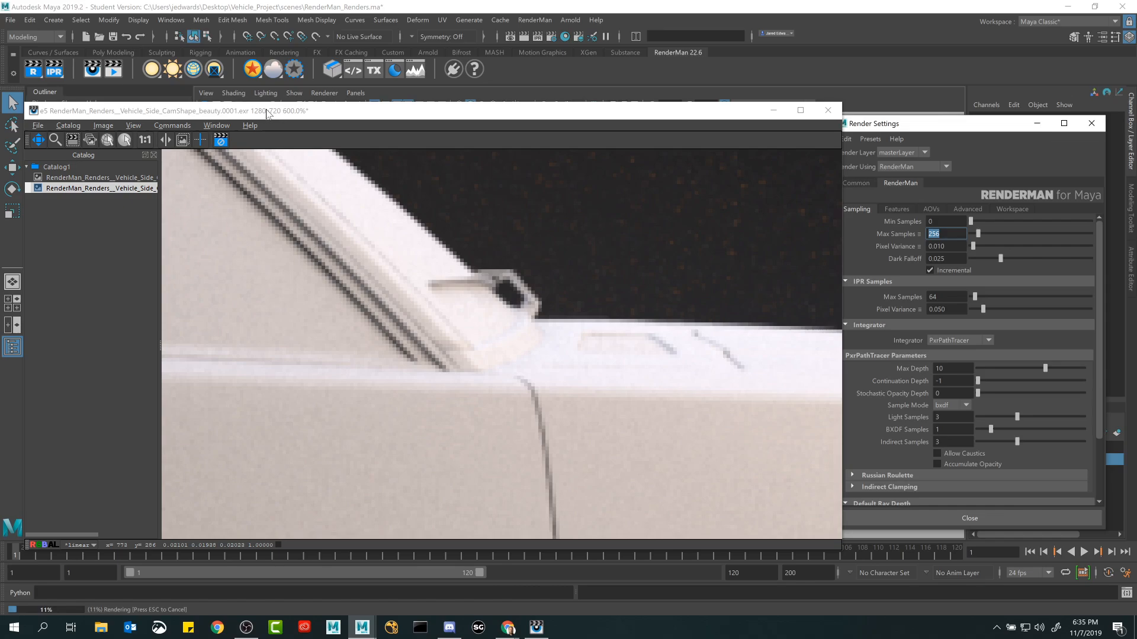
Switch to the Windows Calculator and arrange it beside the render window.
click(285, 112)
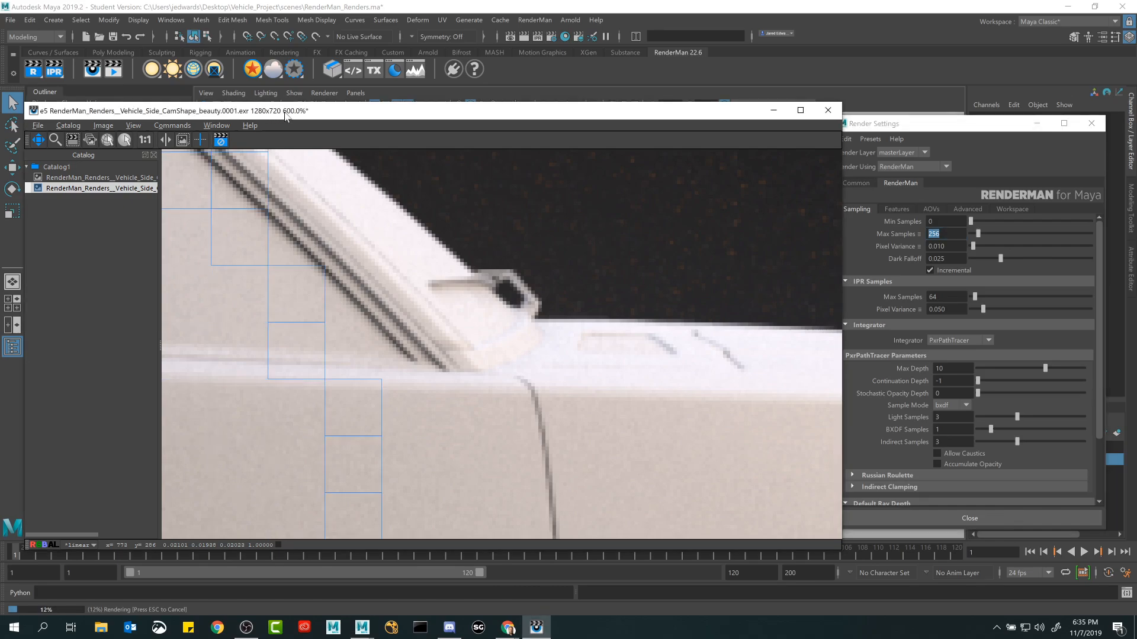
click(43, 631)
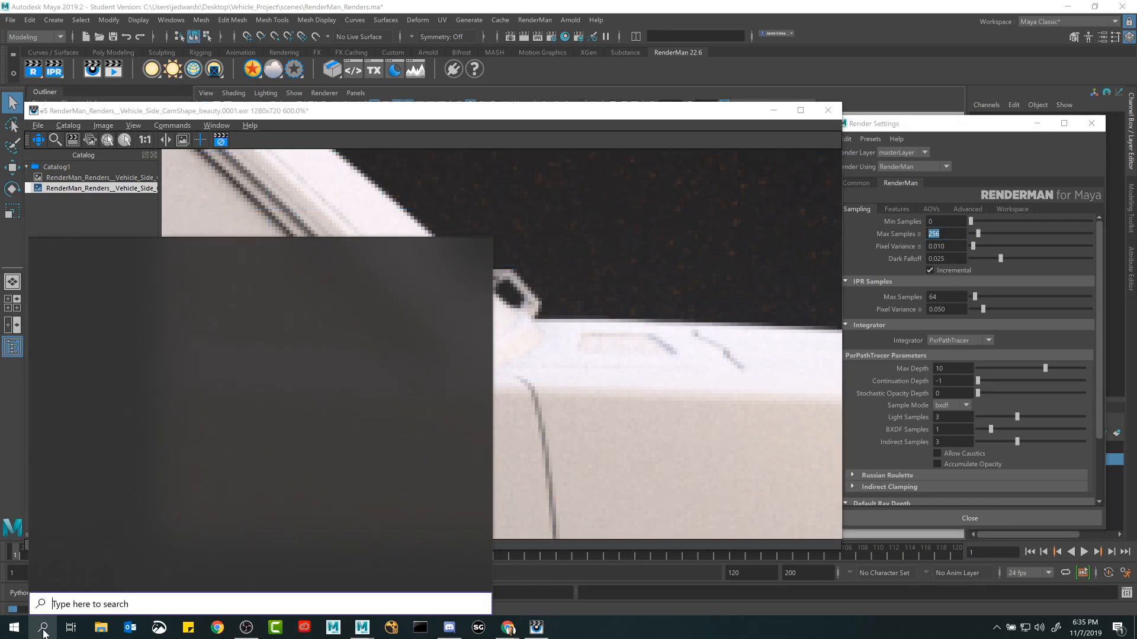
text(caluc)
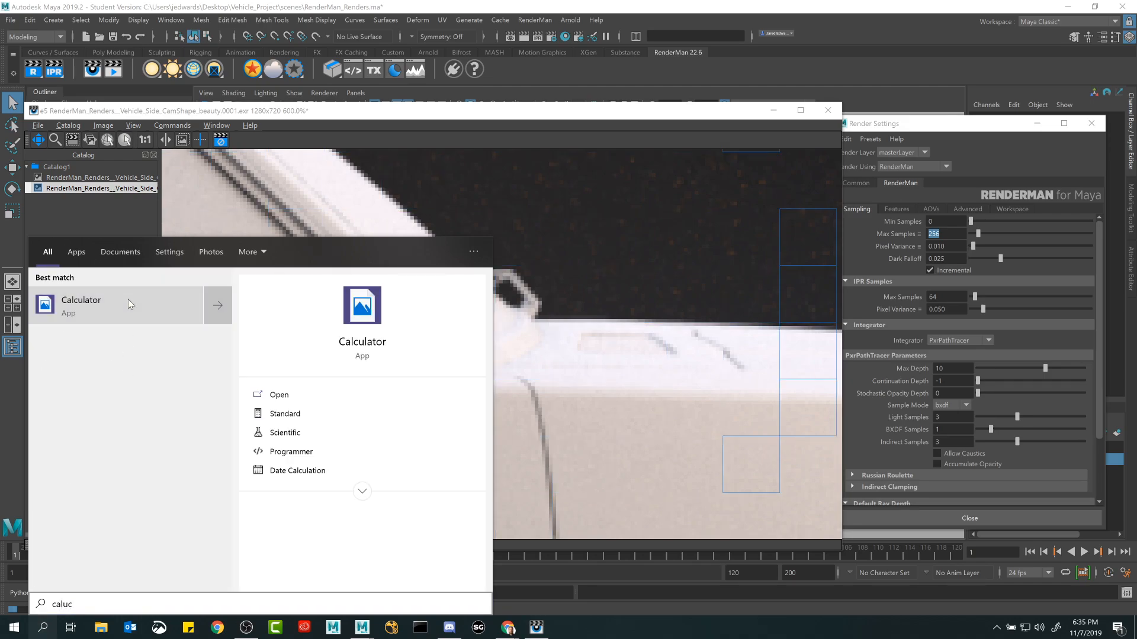
key(Return)
drag(363, 110, 704, 93)
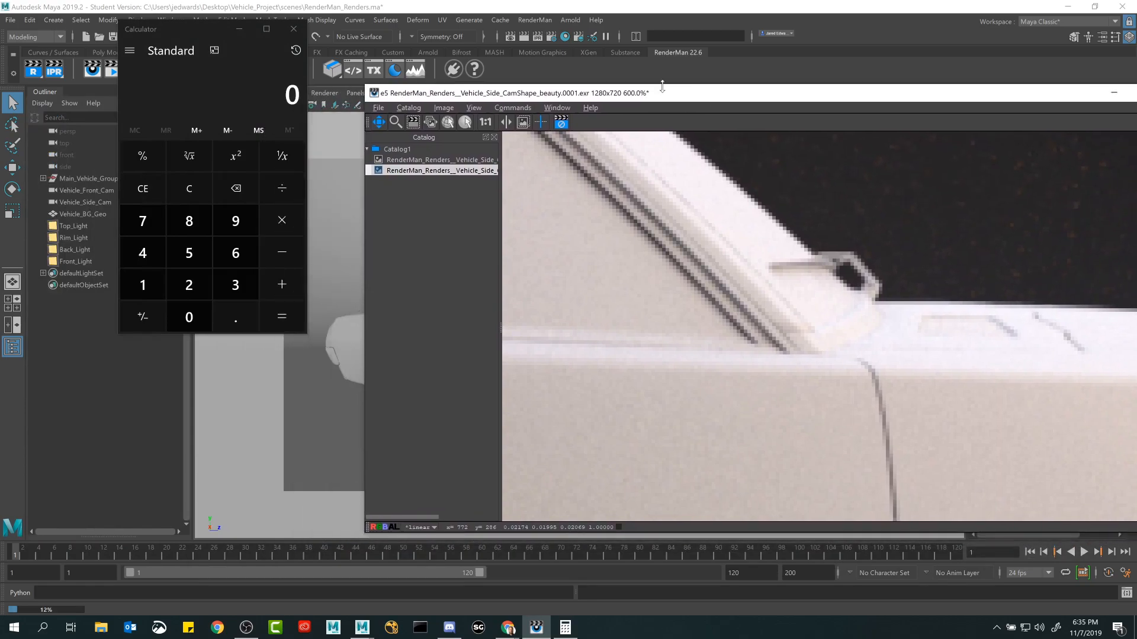
drag(196, 32, 183, 76)
Multiply 1280 by 720 in the Calculator to work out the render's total pixel count.
click(129, 329)
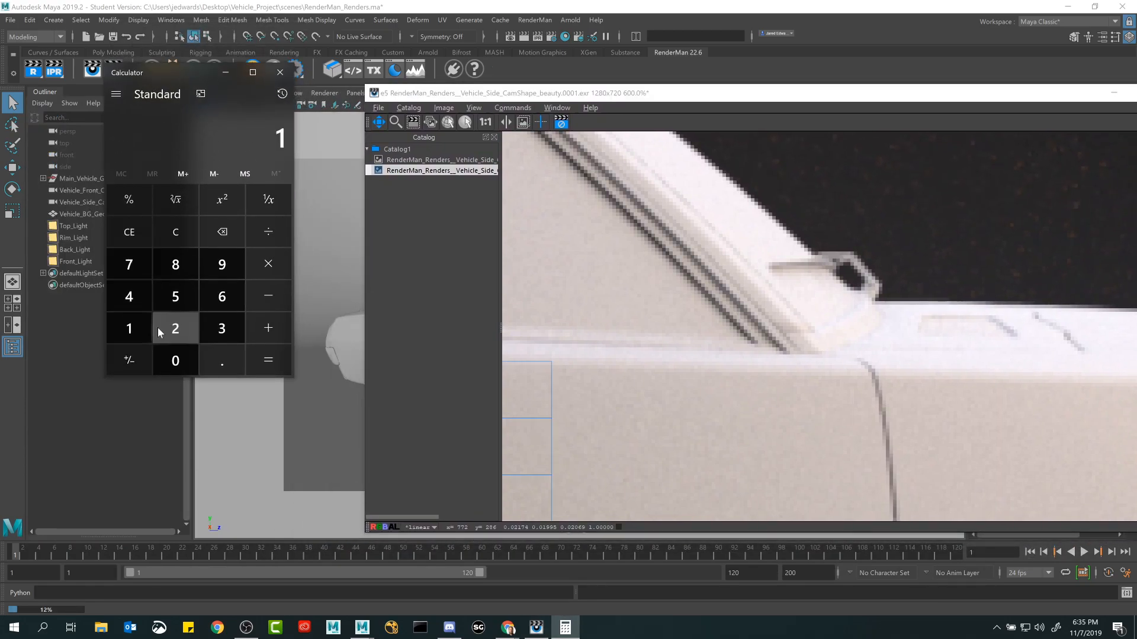
click(174, 329)
click(170, 267)
click(173, 359)
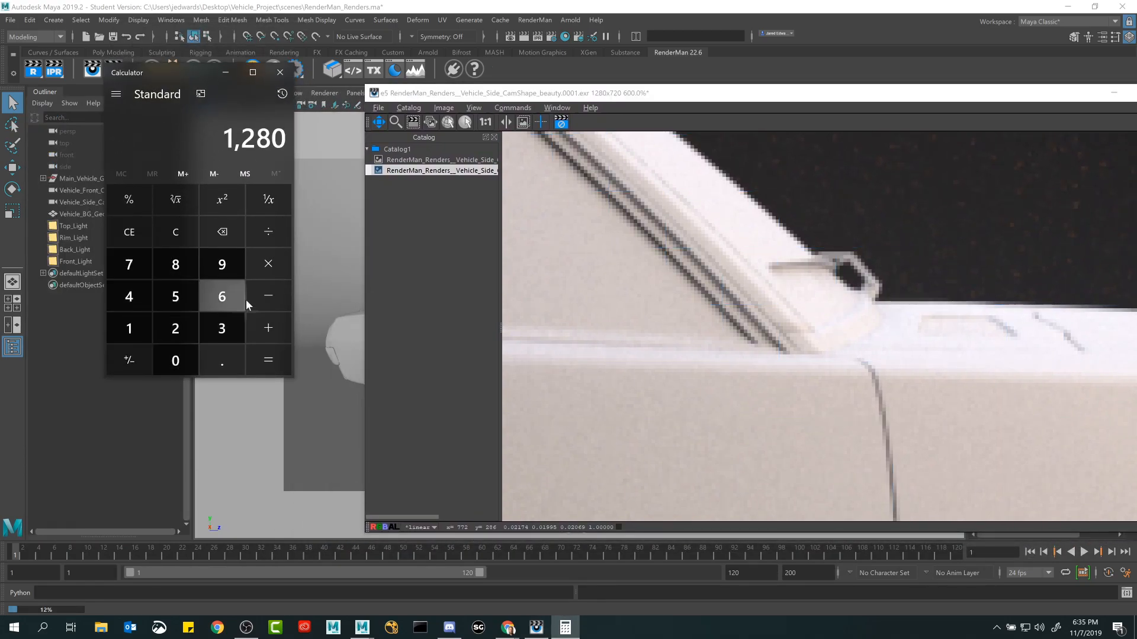
click(255, 268)
click(140, 264)
click(178, 326)
click(196, 358)
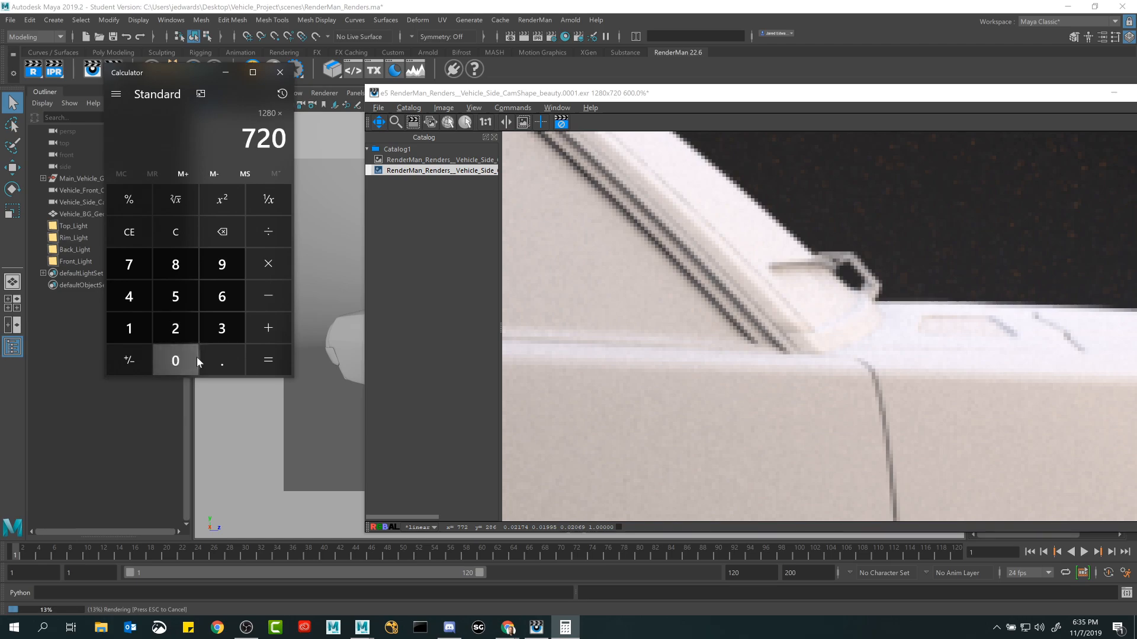
click(260, 361)
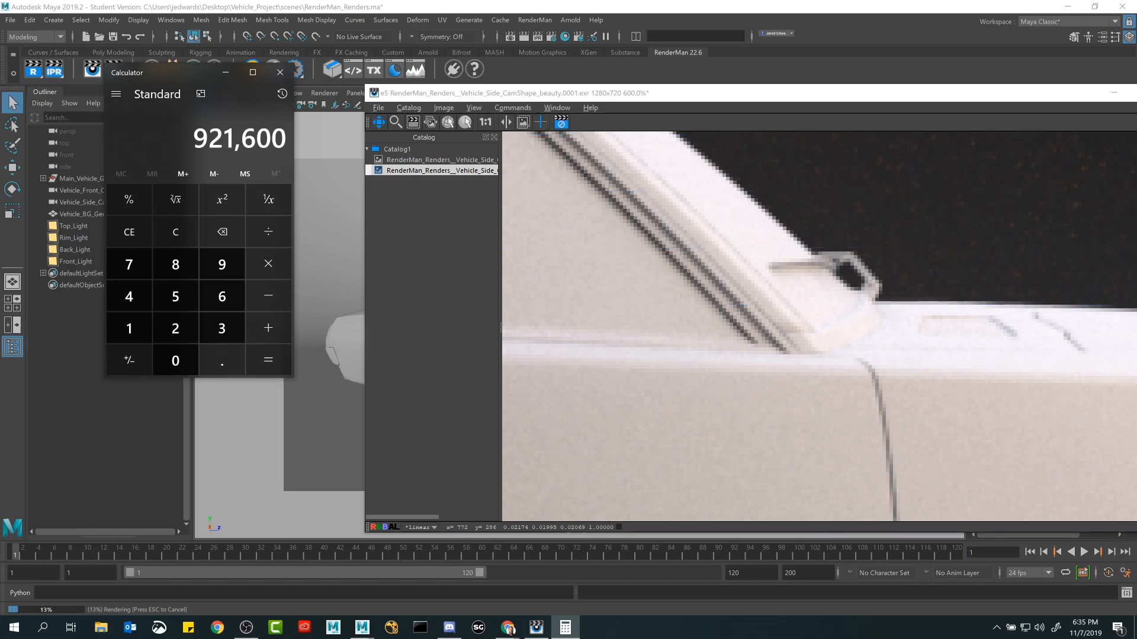
Close the Calculator and bring the whole car render into view beside the Render Settings.
drag(698, 93, 405, 315)
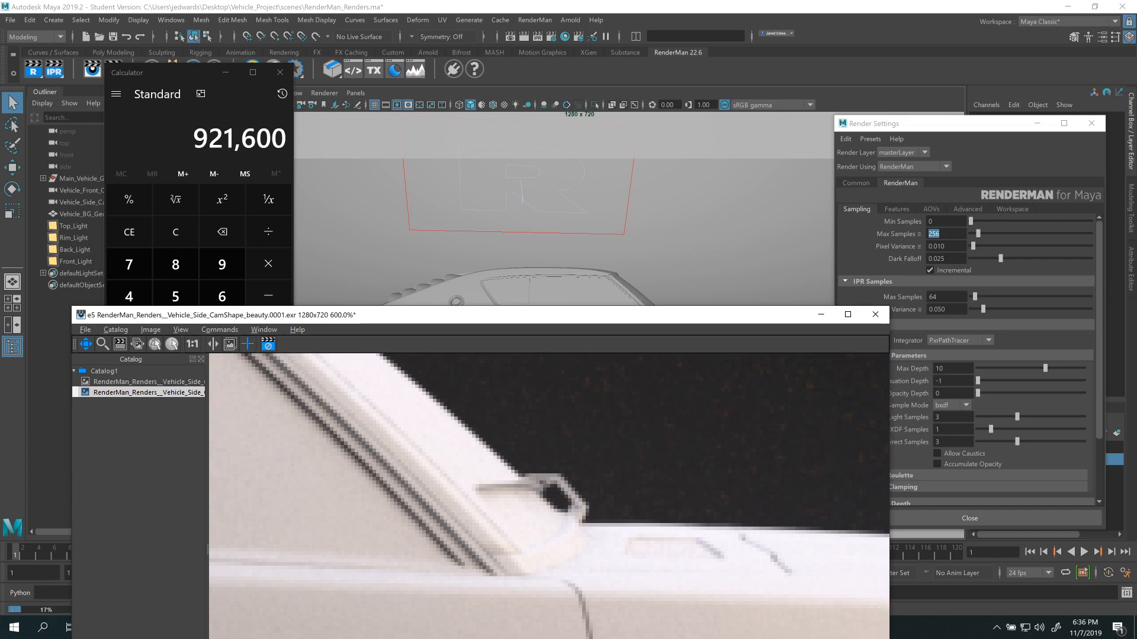
click(279, 71)
drag(498, 323, 615, 41)
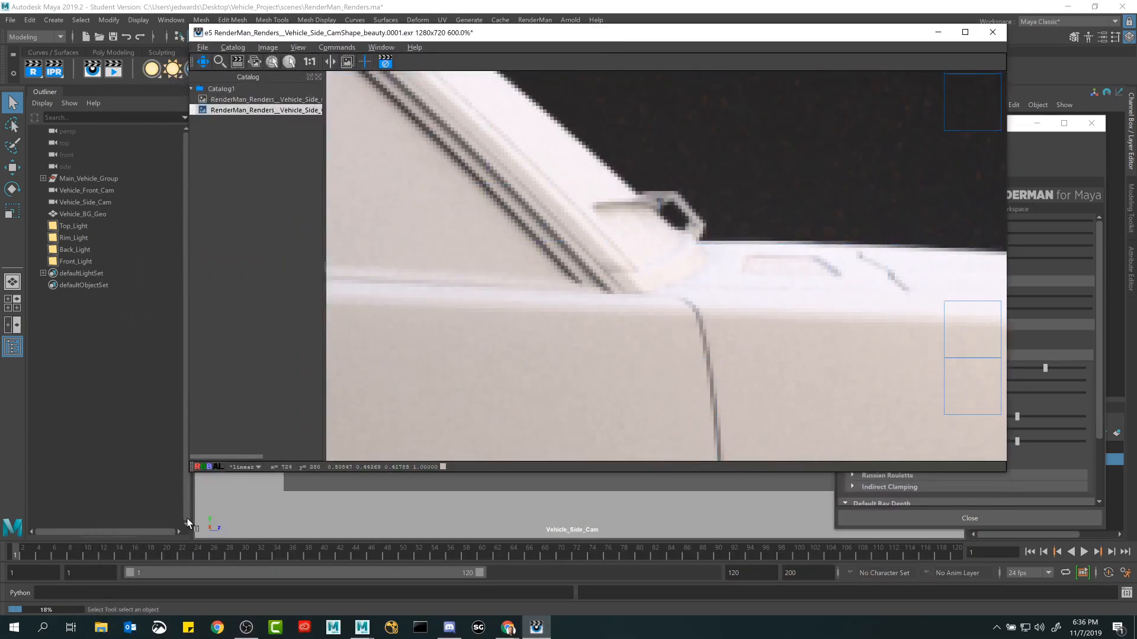
scroll(623, 279, down, 8)
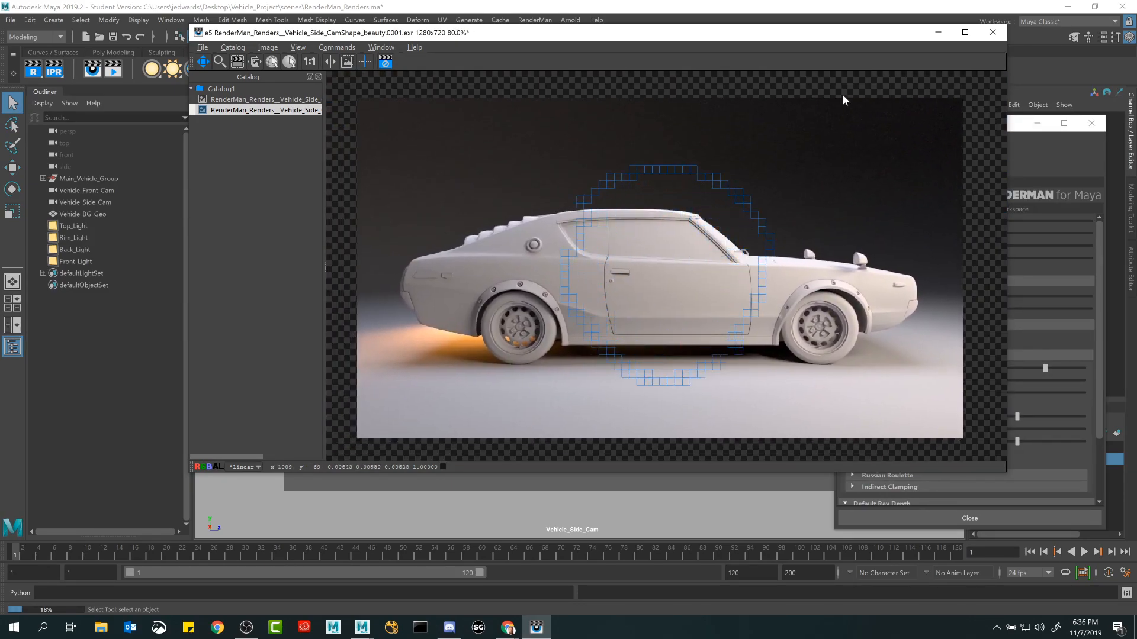
drag(788, 33, 648, 58)
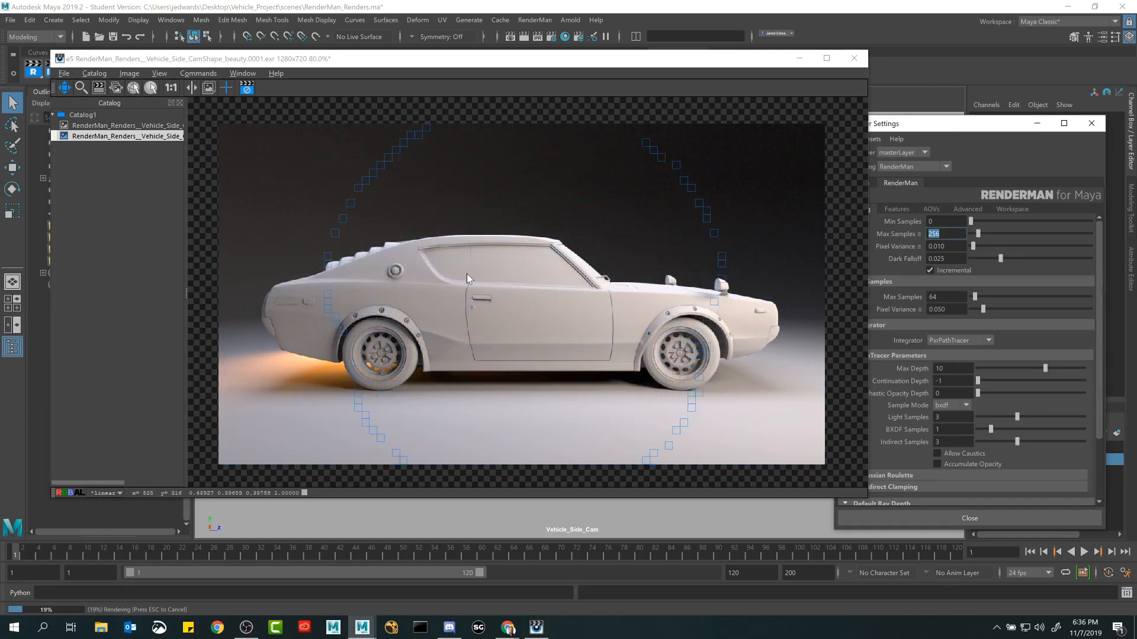
drag(466, 273, 493, 279)
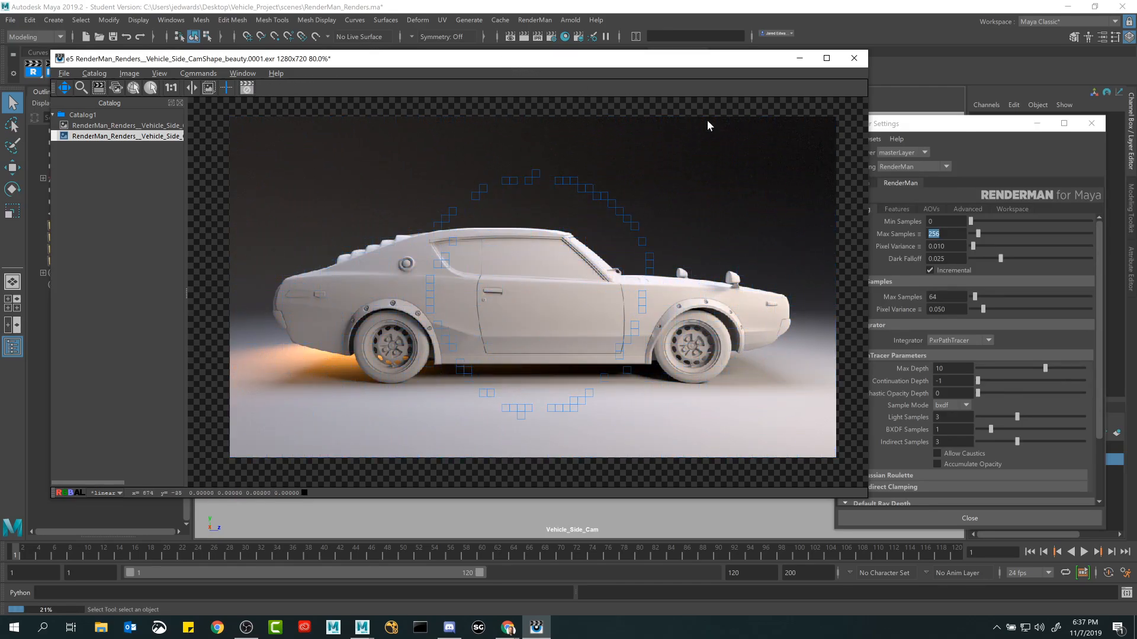
Minimize the Render Settings and reposition the render window over the Maya viewport.
click(1037, 123)
drag(613, 62, 711, 91)
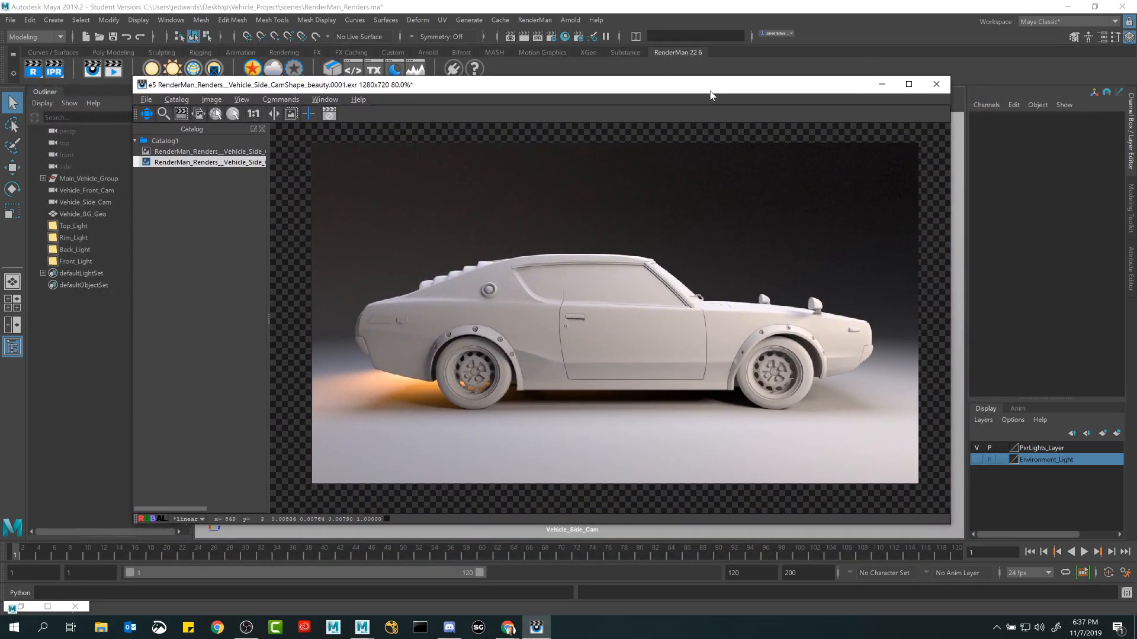
mouse_move(523, 99)
mouse_down()
mouse_move(515, 77)
mouse_move(517, 95)
mouse_up()
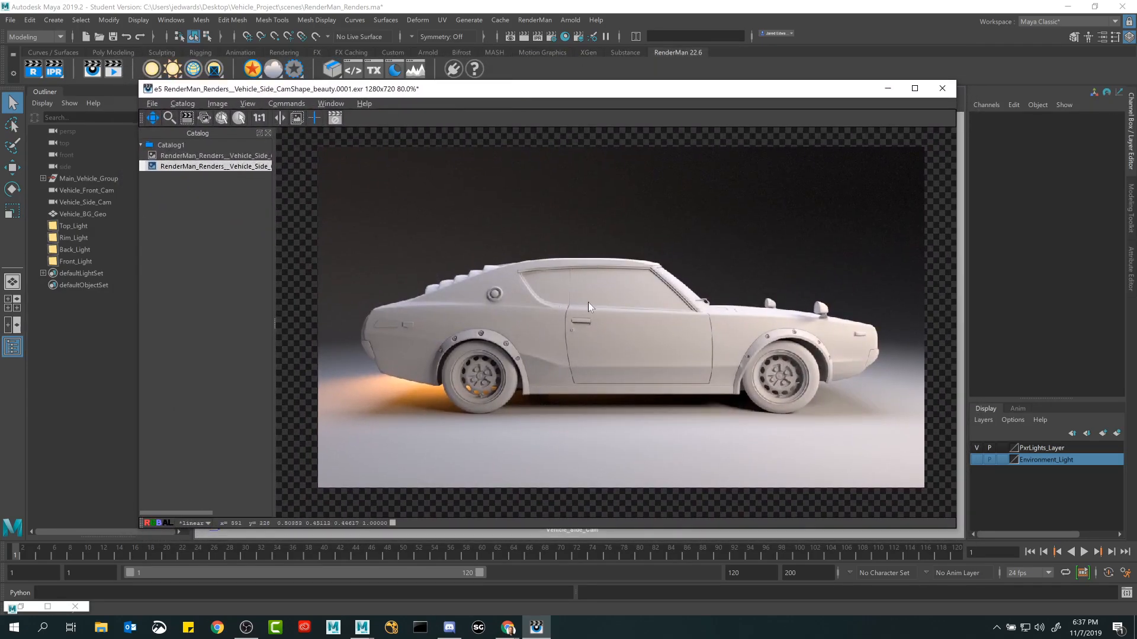
drag(588, 302, 594, 307)
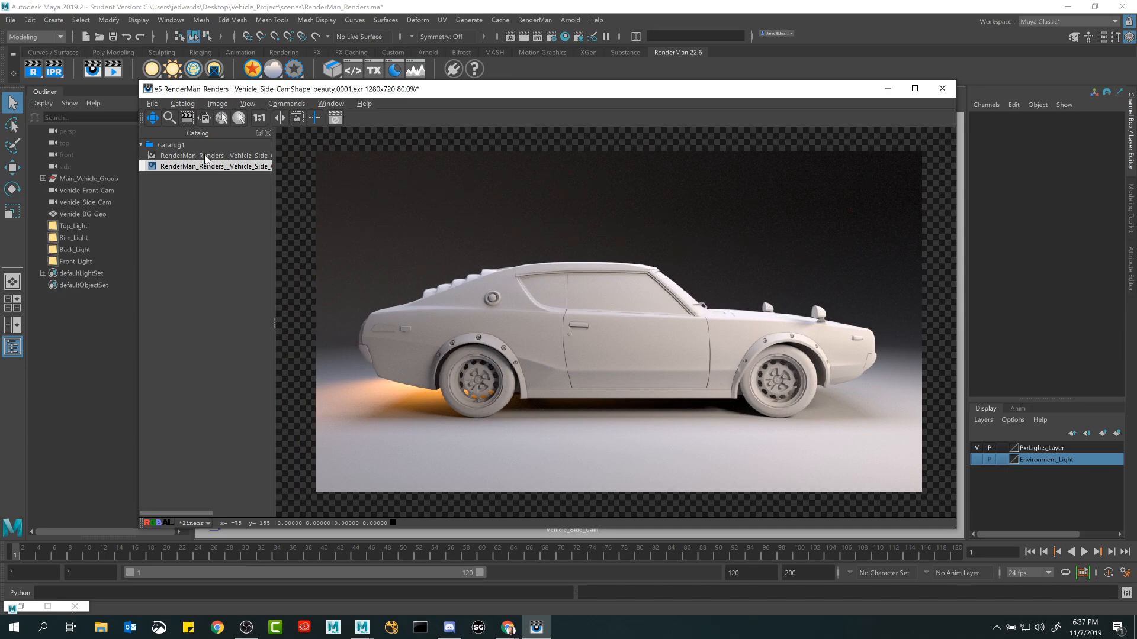
Turn off the Window Always On Top option for the render window.
click(330, 103)
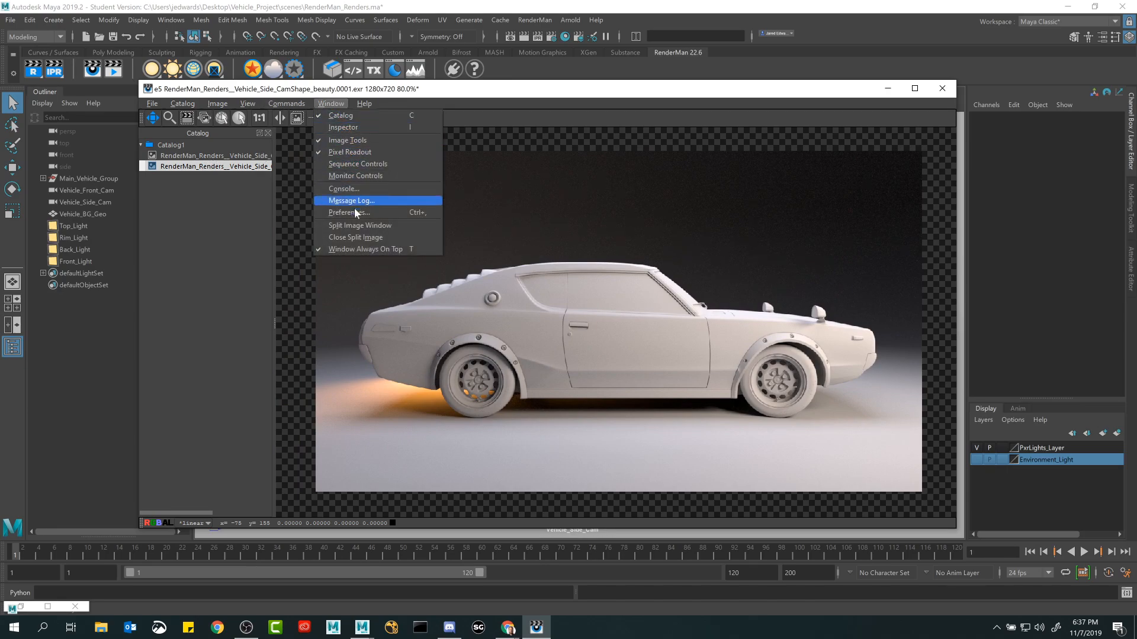
click(488, 319)
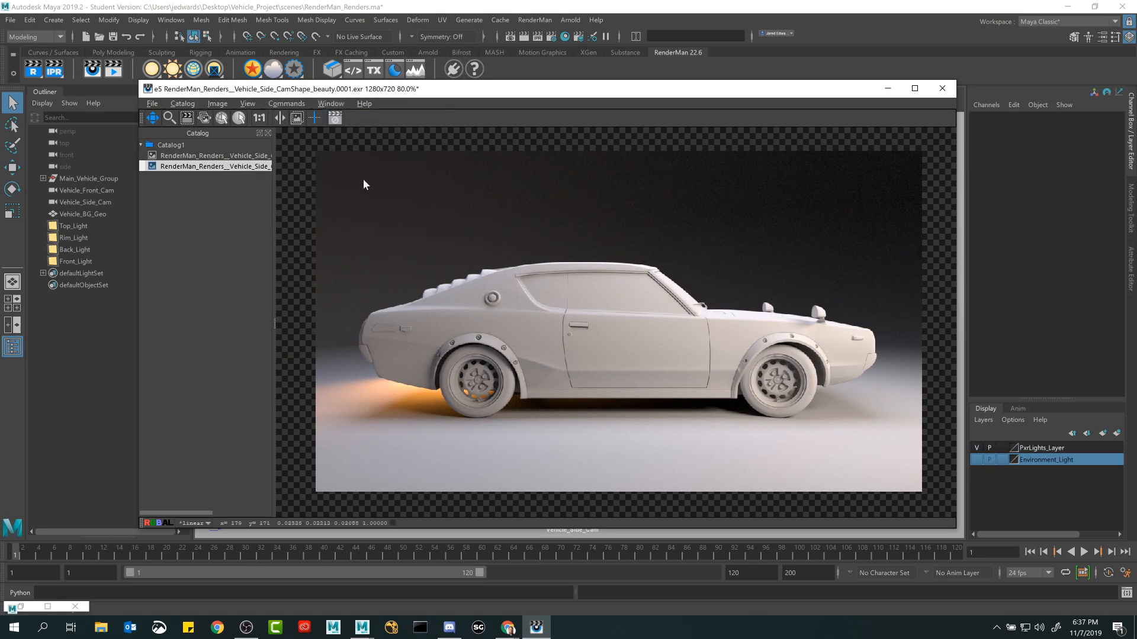
click(330, 104)
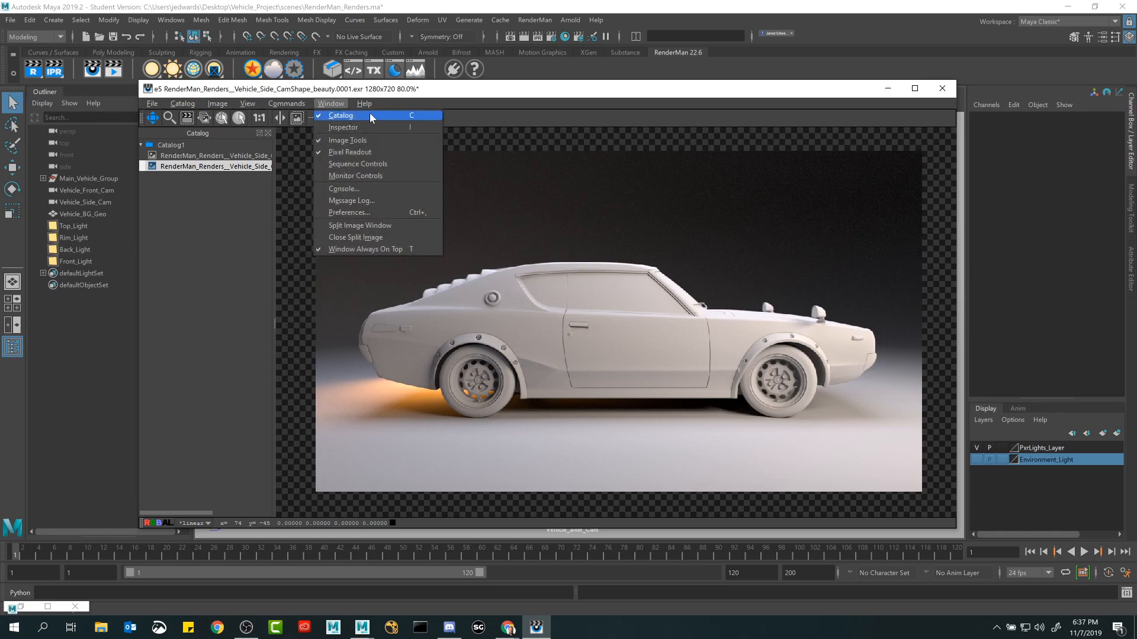
click(401, 251)
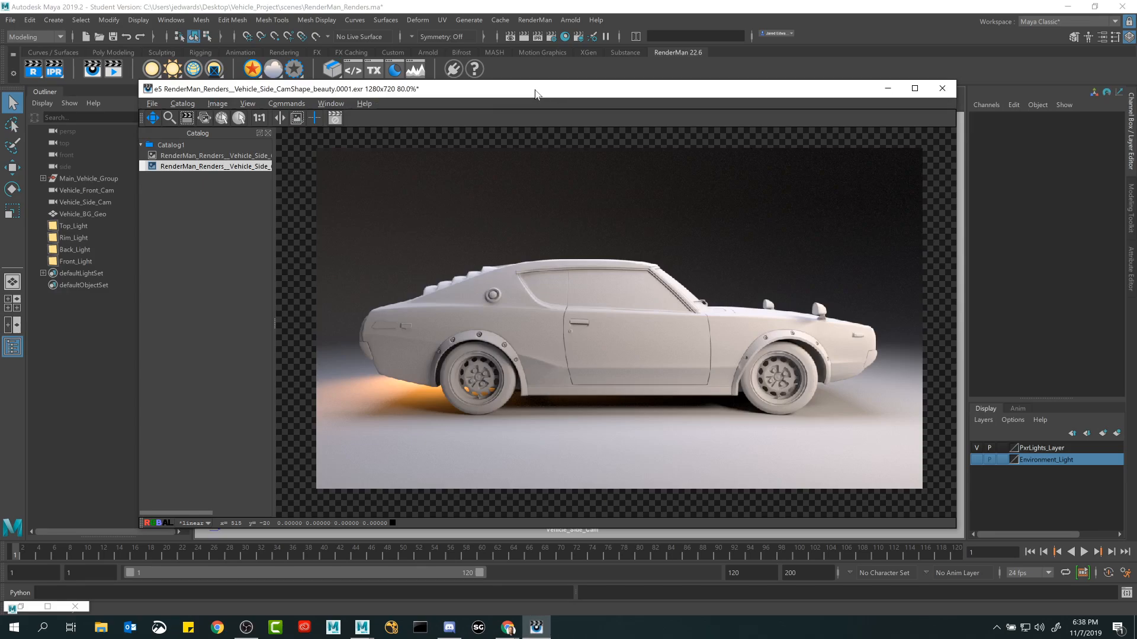
click(331, 103)
click(350, 247)
click(331, 103)
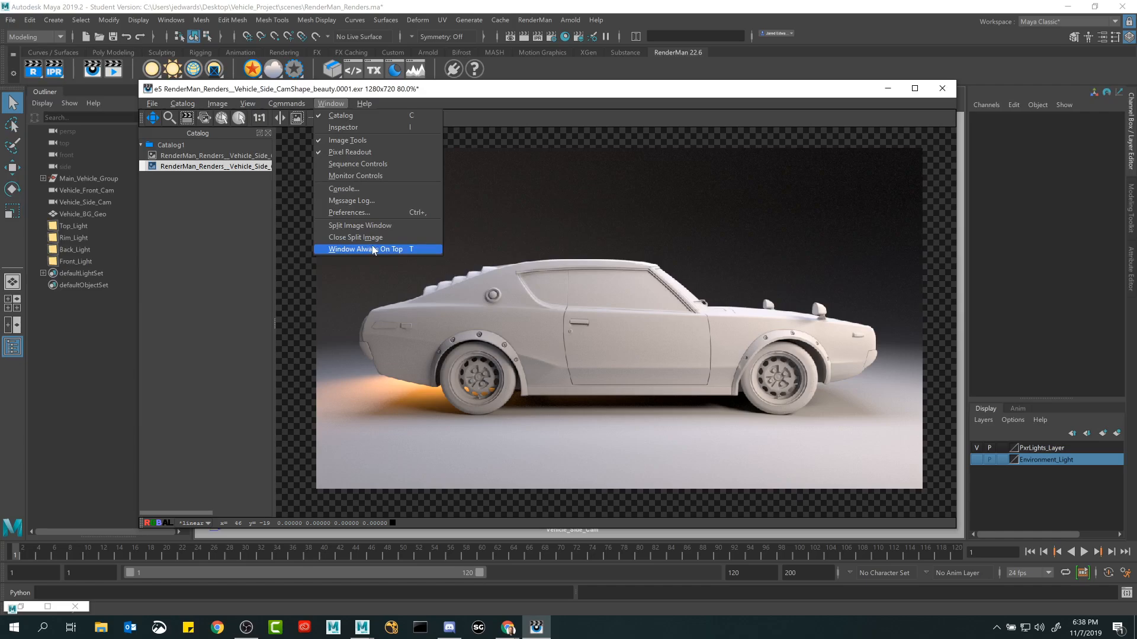
click(666, 89)
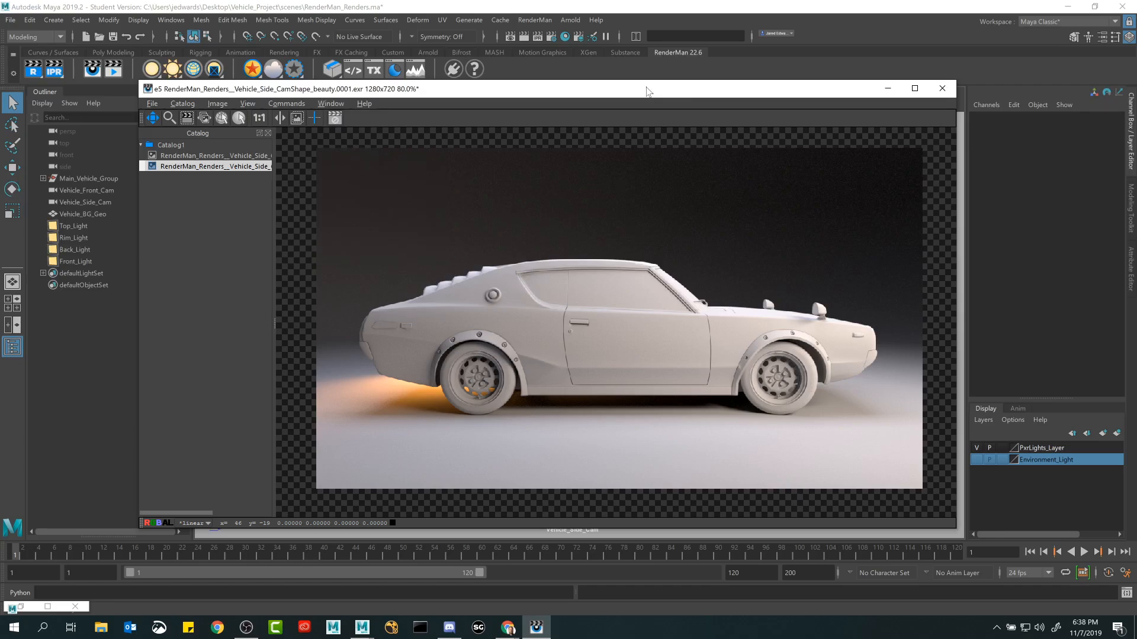
Alternate between Maya and the render window, moving the render aside and selecting the car body mesh in the viewport.
click(597, 7)
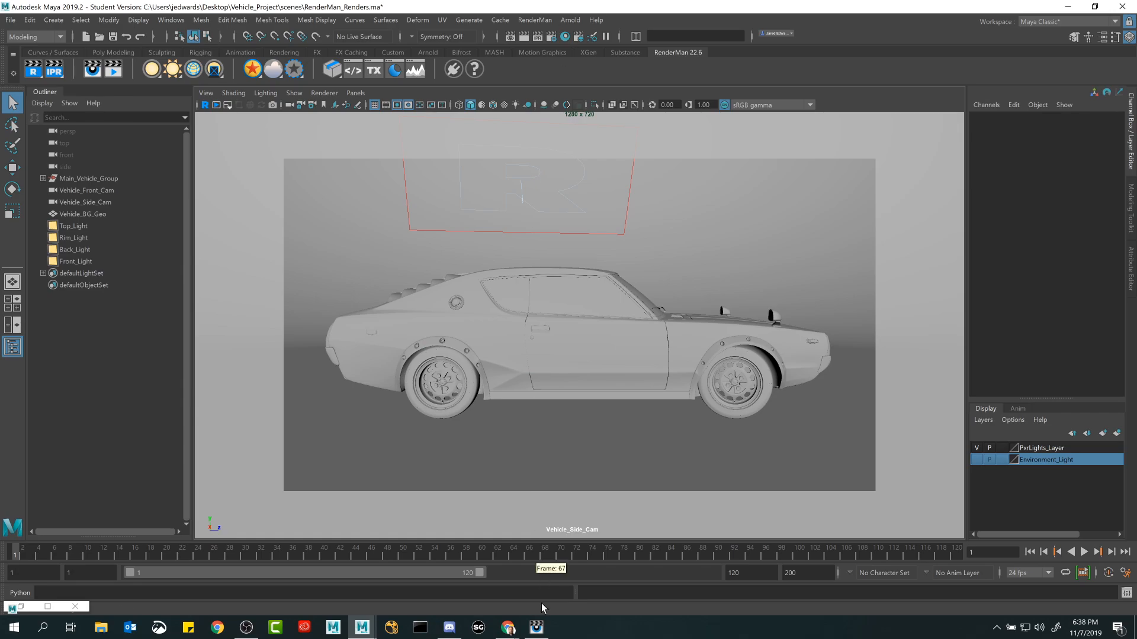
click(537, 628)
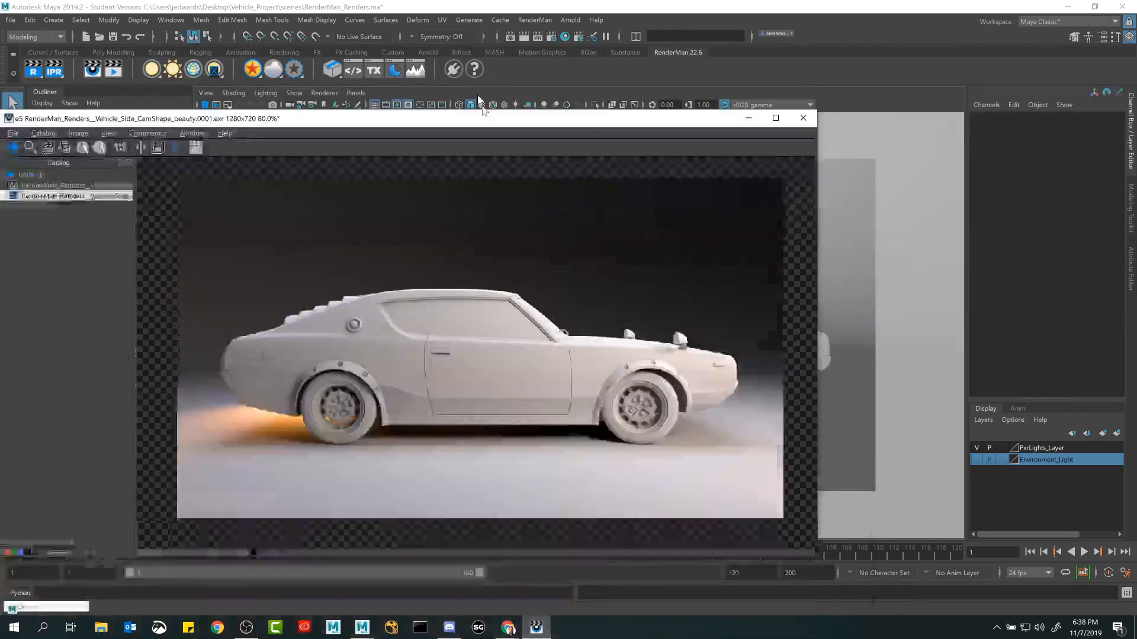
drag(483, 115, 240, 78)
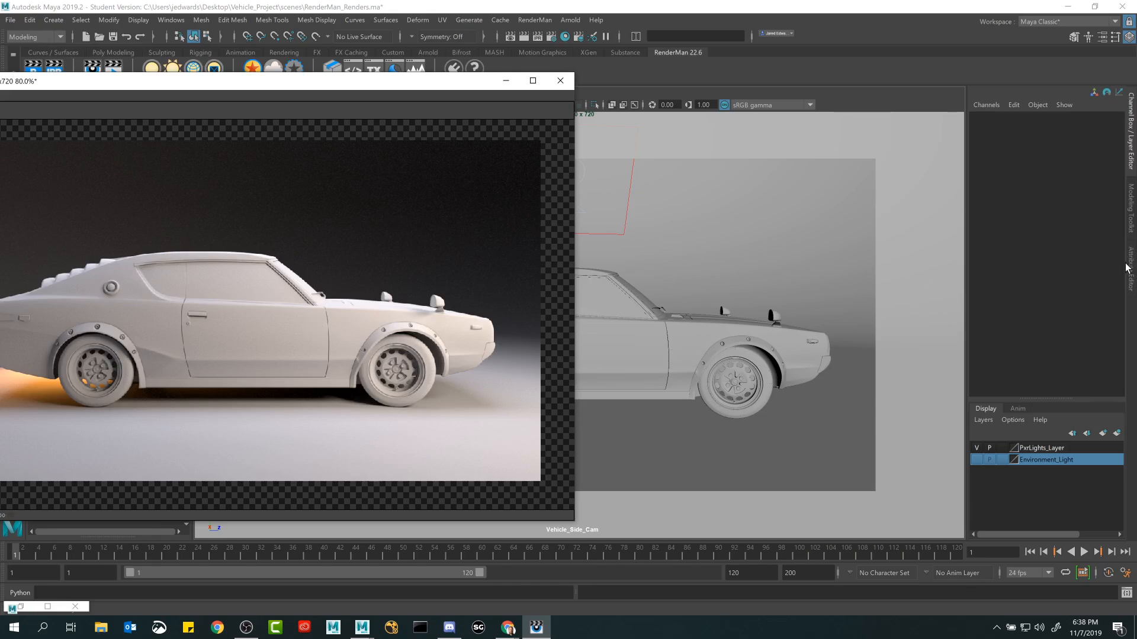
click(693, 343)
click(690, 335)
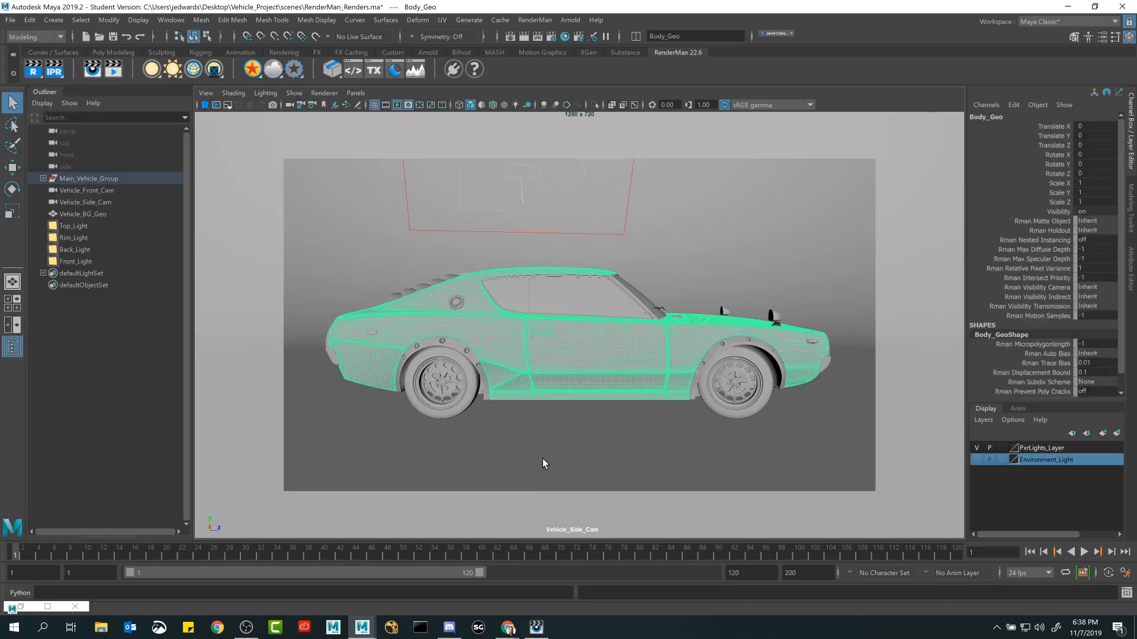
click(538, 628)
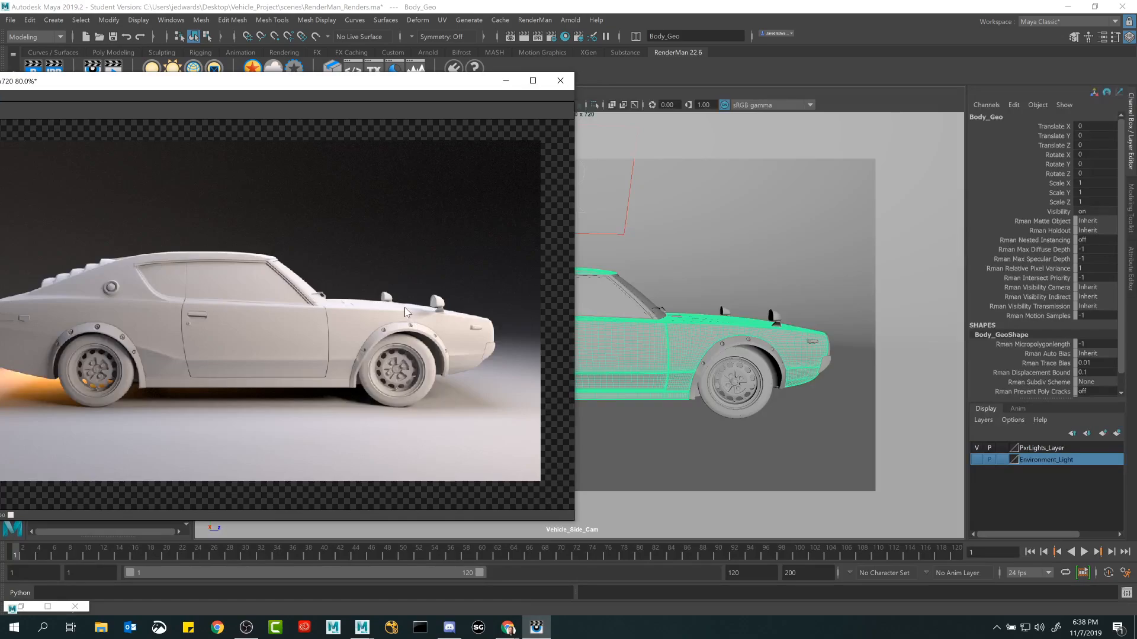
click(702, 321)
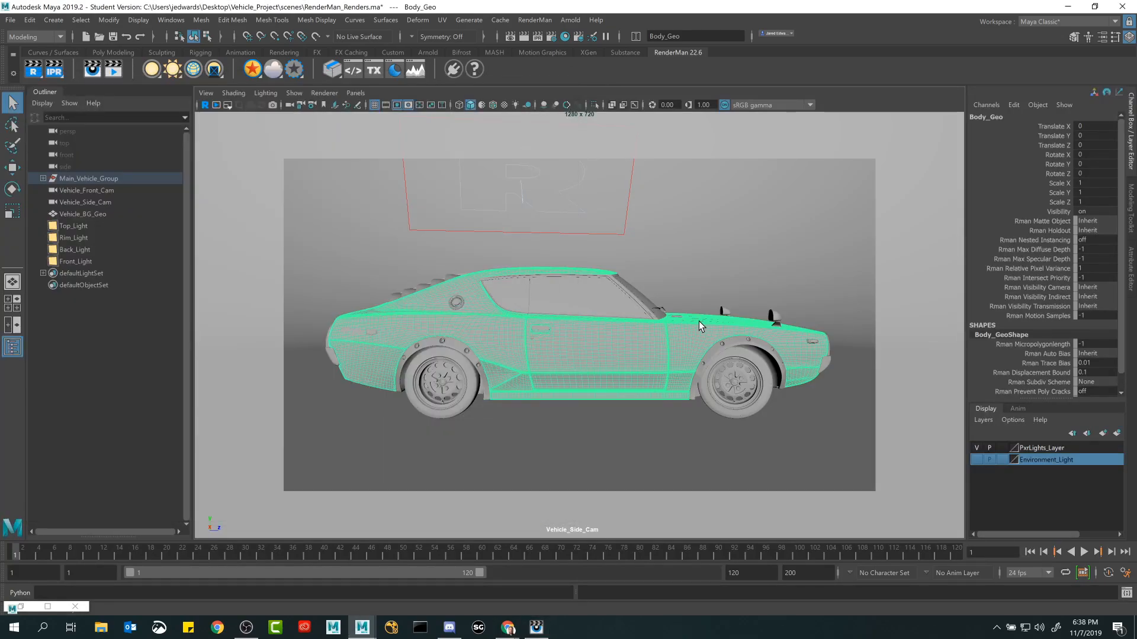
click(537, 628)
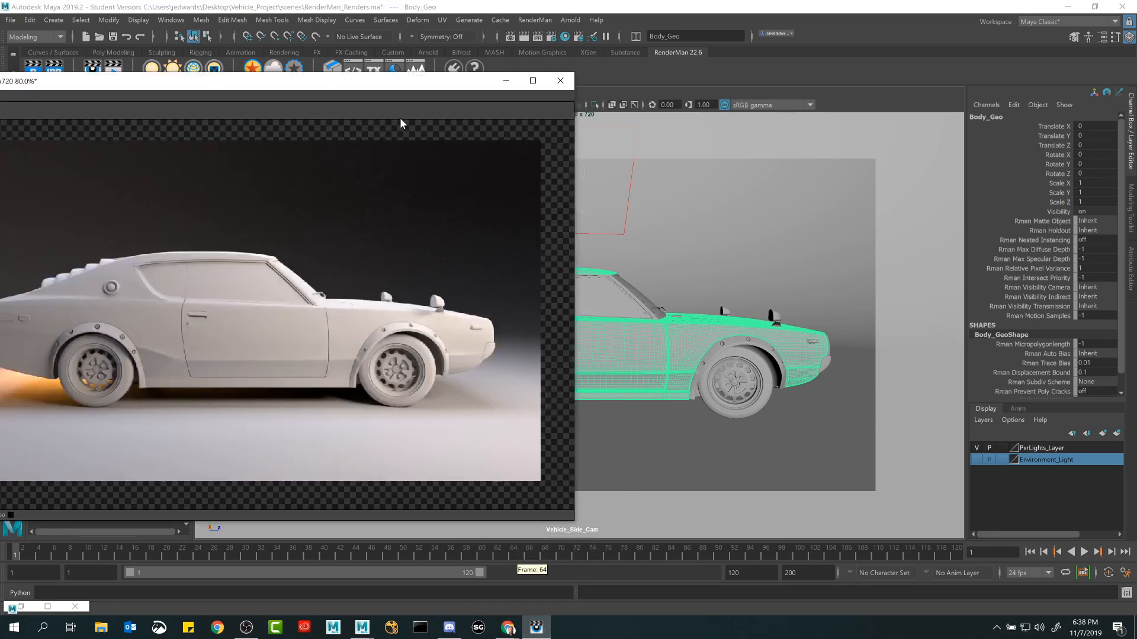
Move the render window back over the viewport and turn on its Window Always On Top option.
drag(356, 79, 670, 81)
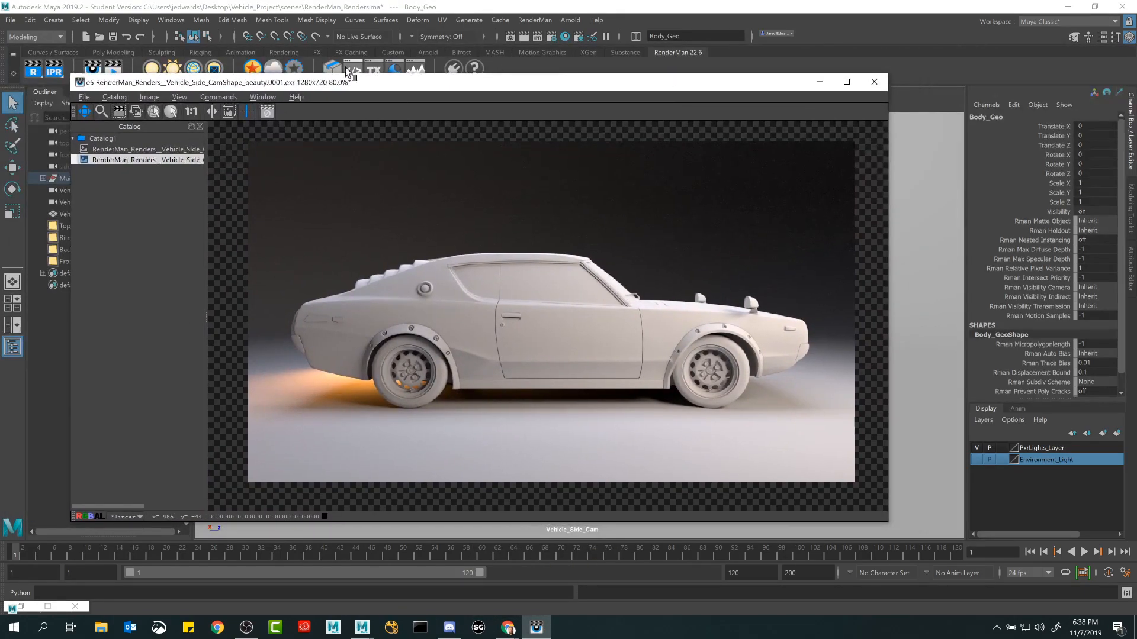
click(262, 97)
click(297, 245)
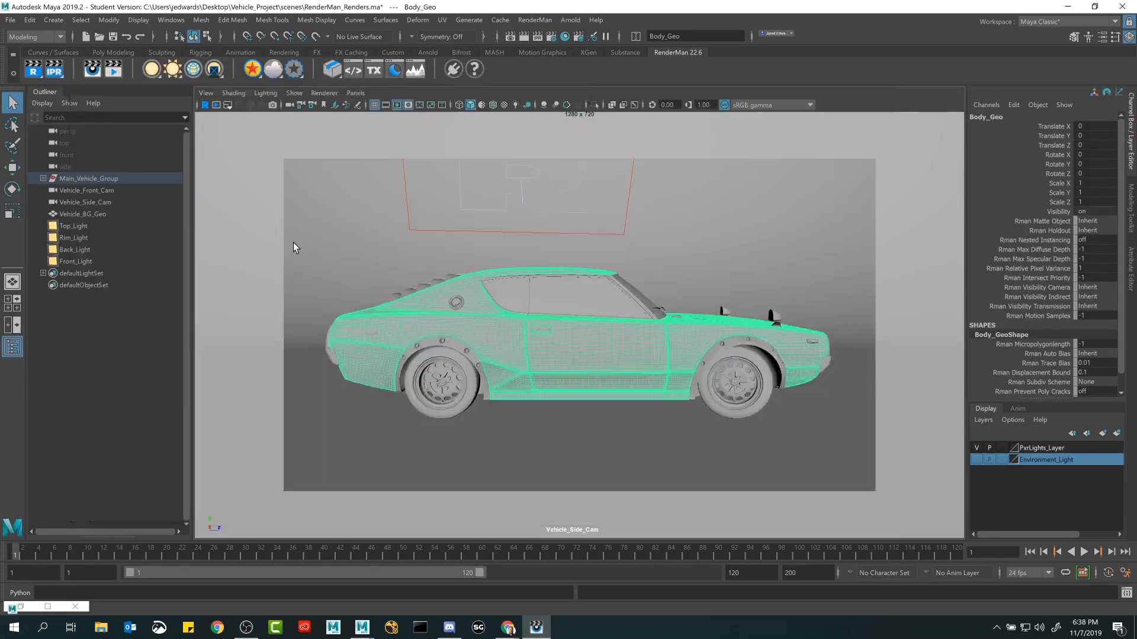
click(263, 97)
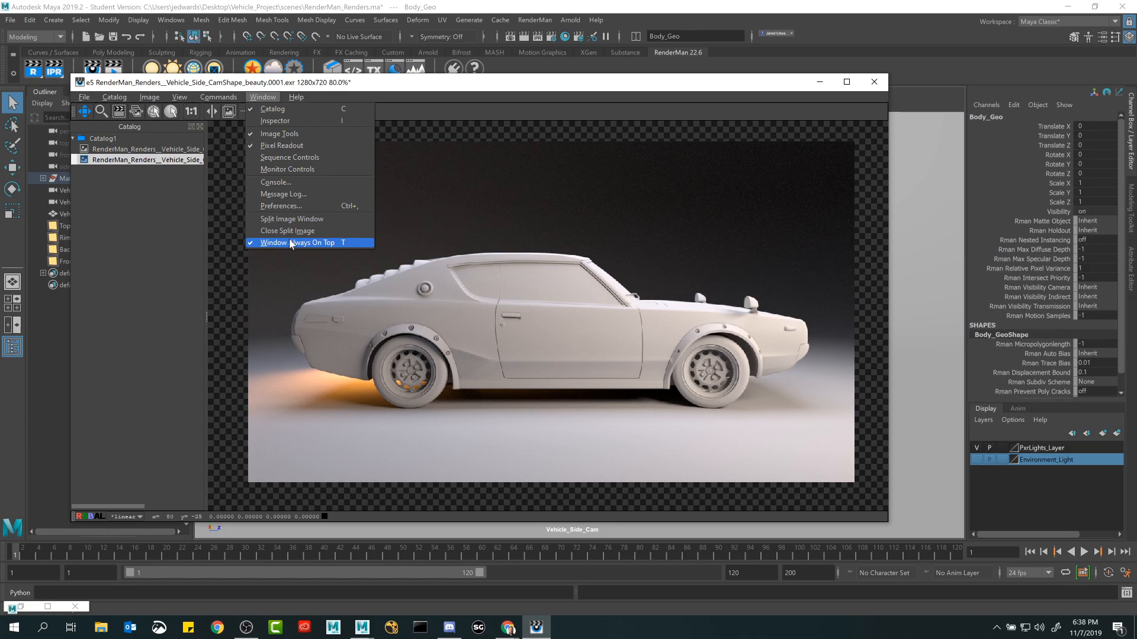
Test the Window Always On Top behavior by bringing Maya into focus behind the render window, and review the option again.
click(695, 7)
click(718, 79)
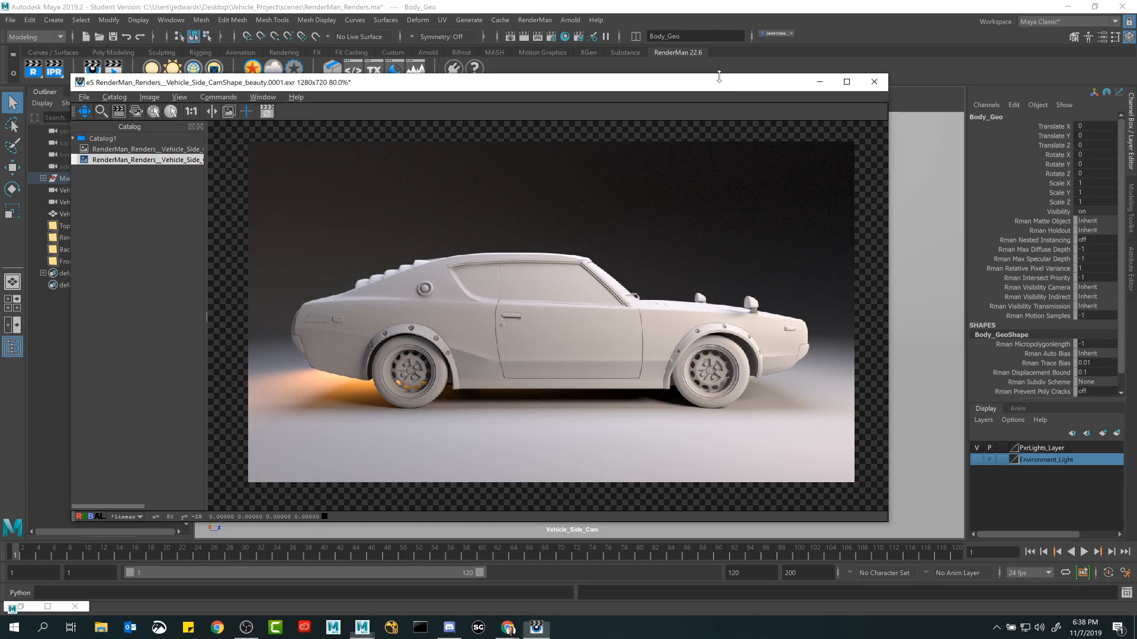
click(726, 15)
drag(756, 88, 711, 84)
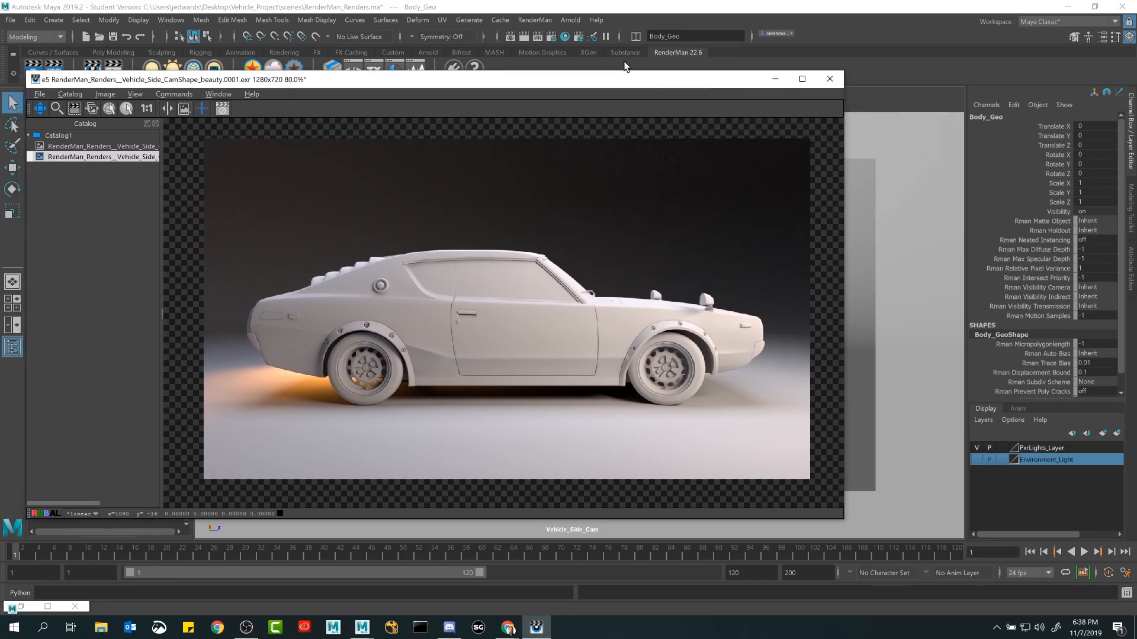
drag(622, 80, 652, 84)
click(249, 99)
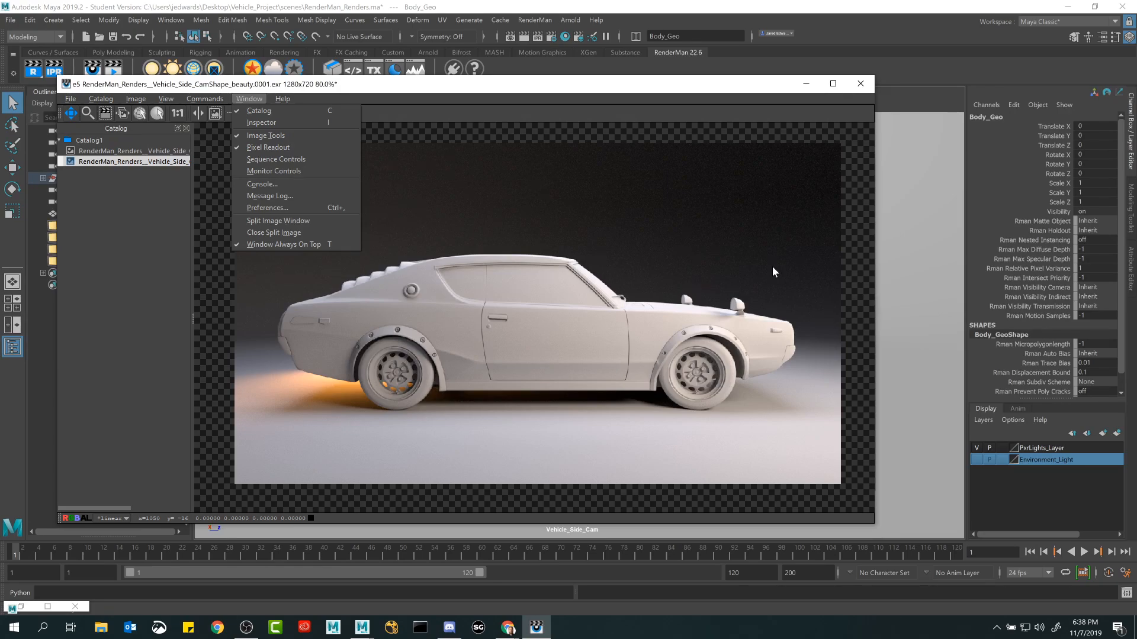
click(600, 90)
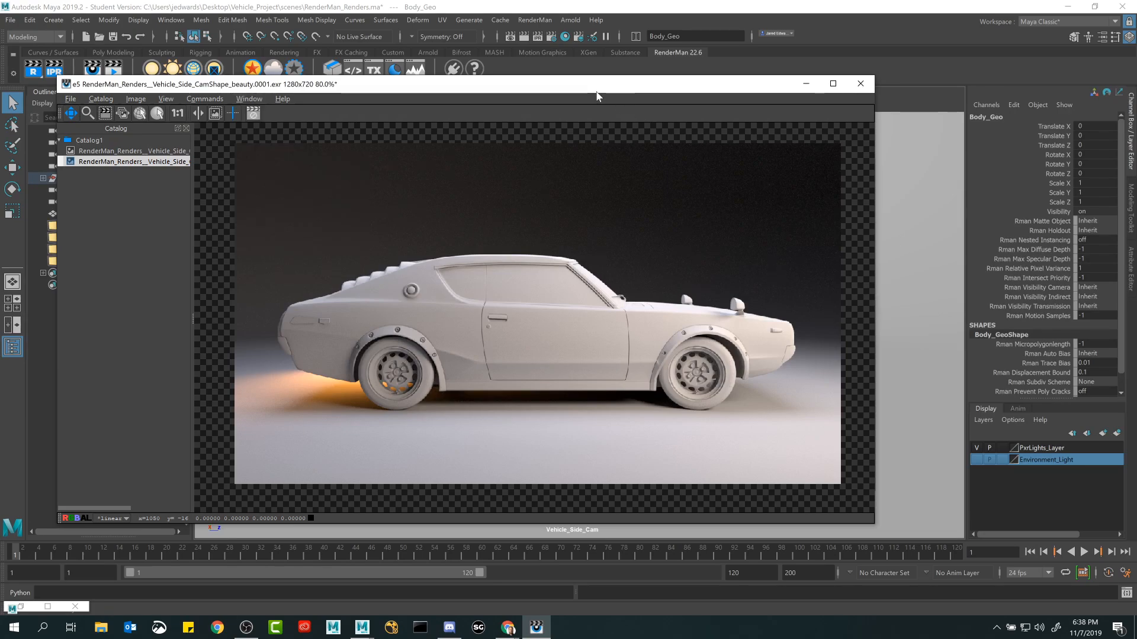
click(249, 99)
Restore Maya behind the render window and switch to the Chrome course page to test Window Always On Top with another application.
drag(475, 87, 570, 139)
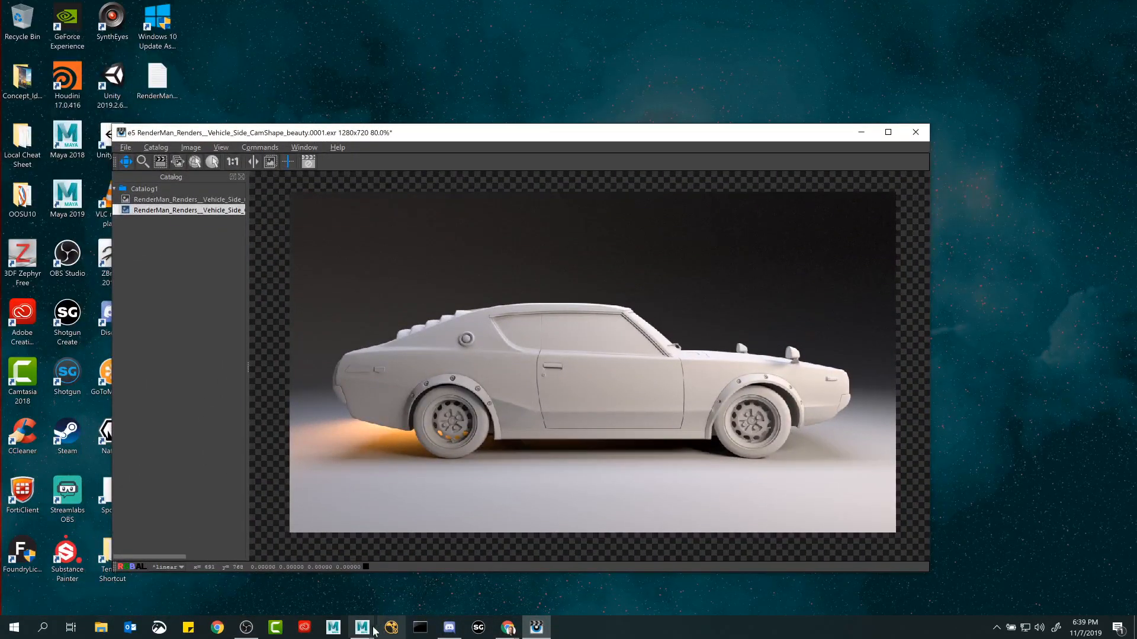
mouse_move(362, 627)
click(392, 609)
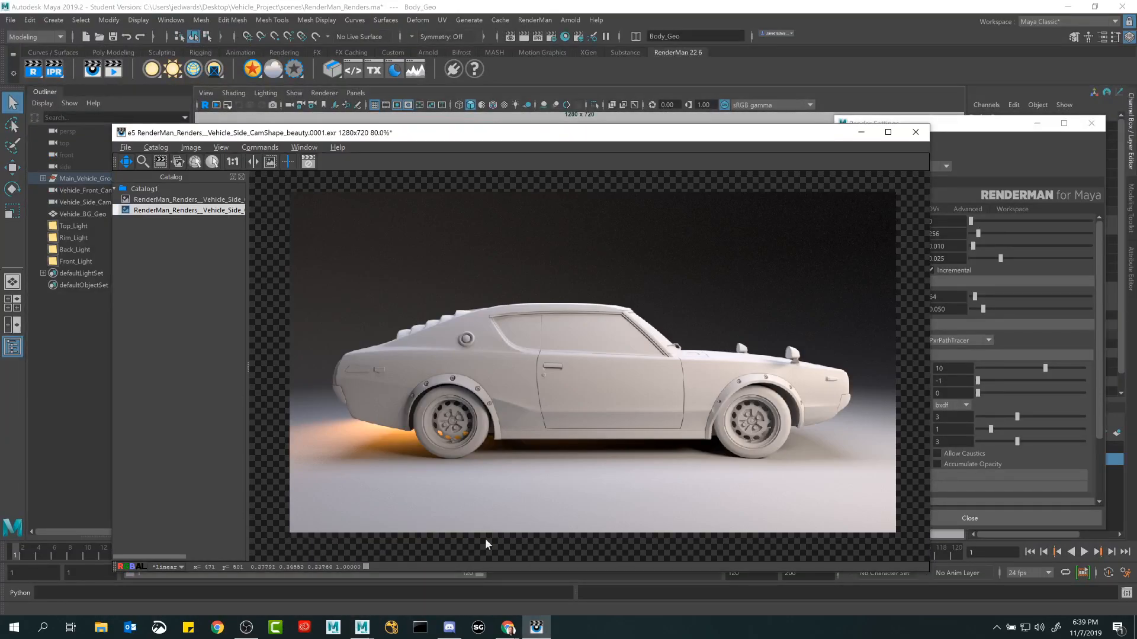
mouse_move(511, 628)
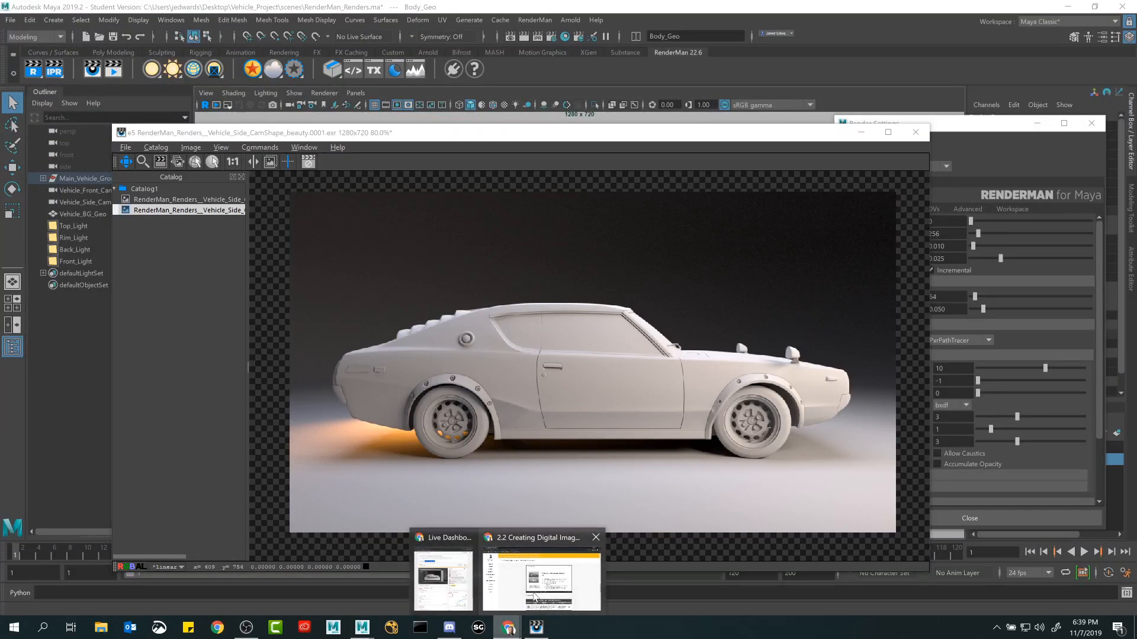
click(543, 586)
click(604, 143)
drag(603, 138, 605, 144)
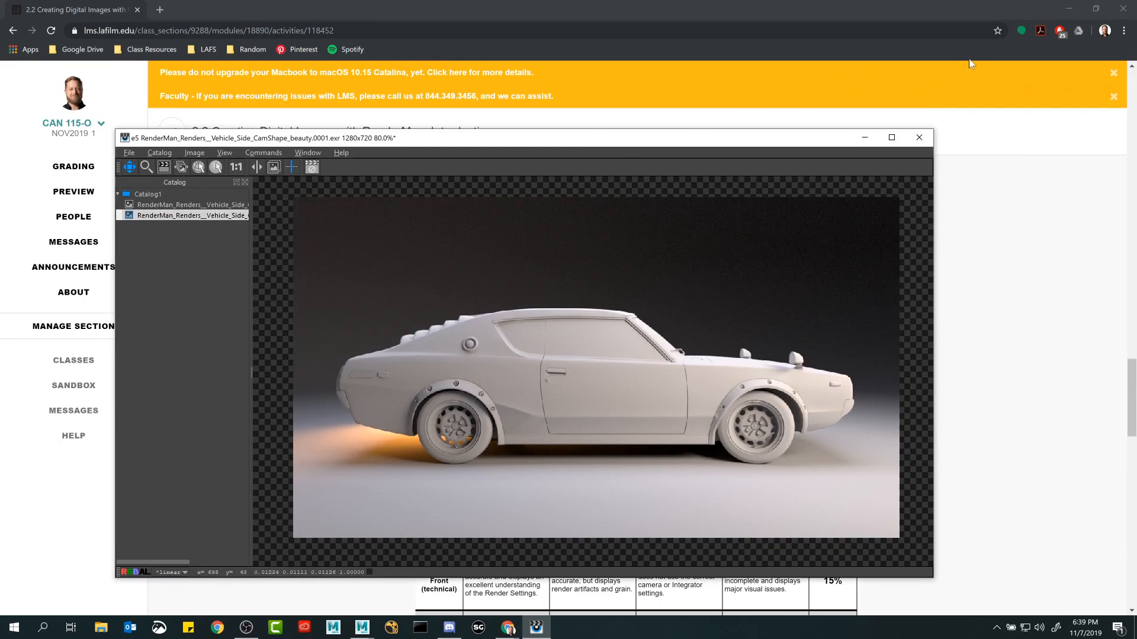
Minimize Chrome, move the render window up over Maya, and preview the course page again behind the always-on-top render.
click(1068, 8)
click(695, 138)
drag(695, 141, 687, 77)
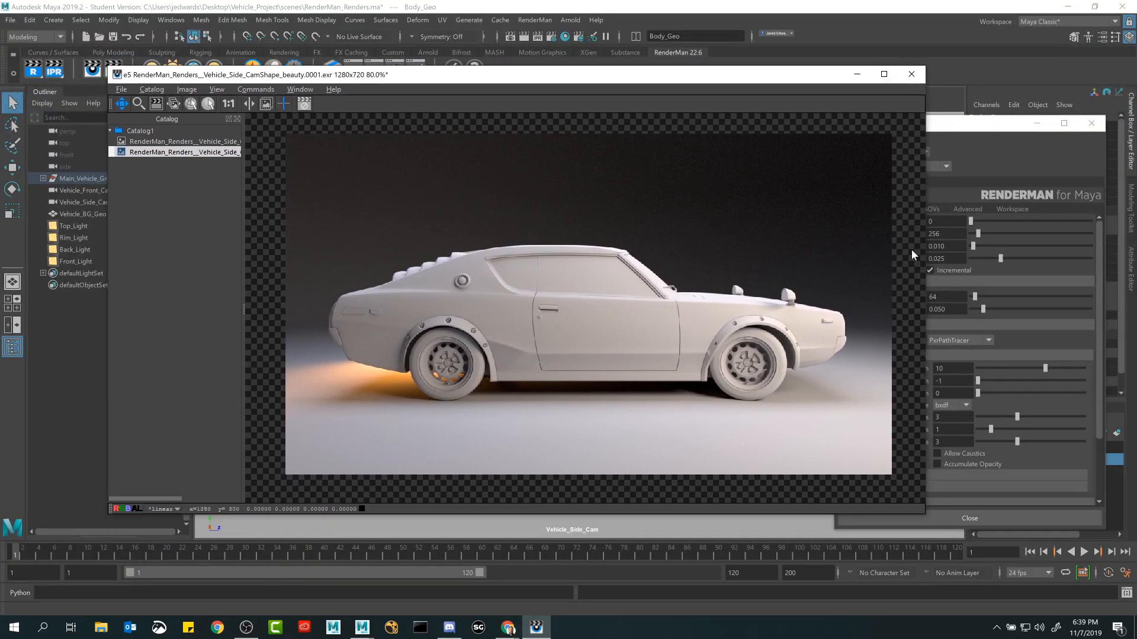
click(505, 634)
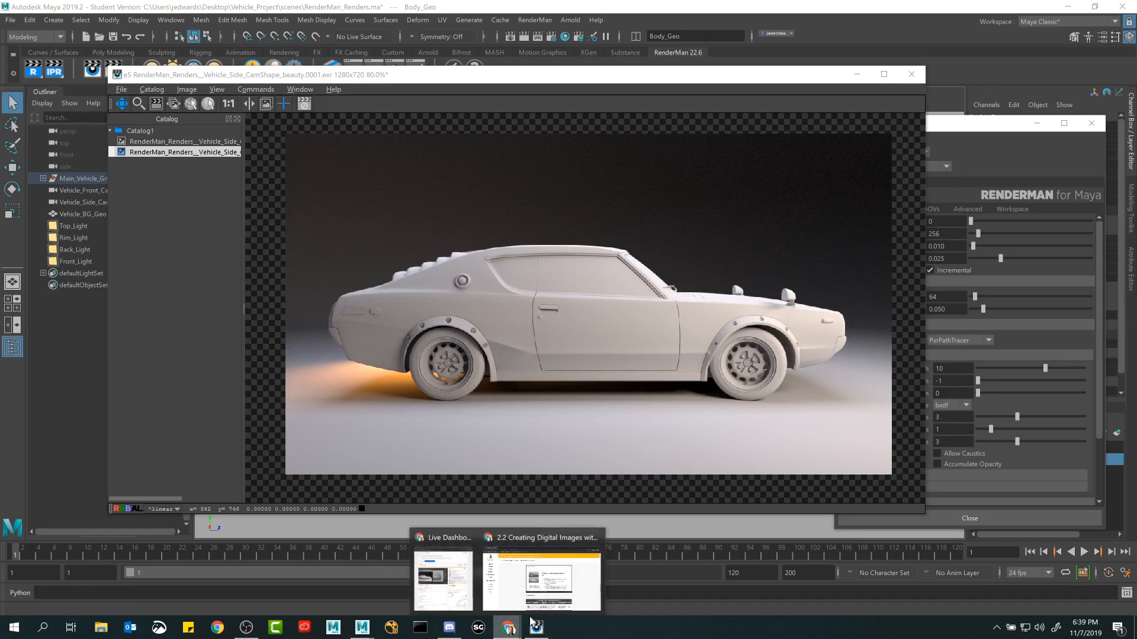
click(537, 587)
drag(848, 2, 734, 0)
click(628, 77)
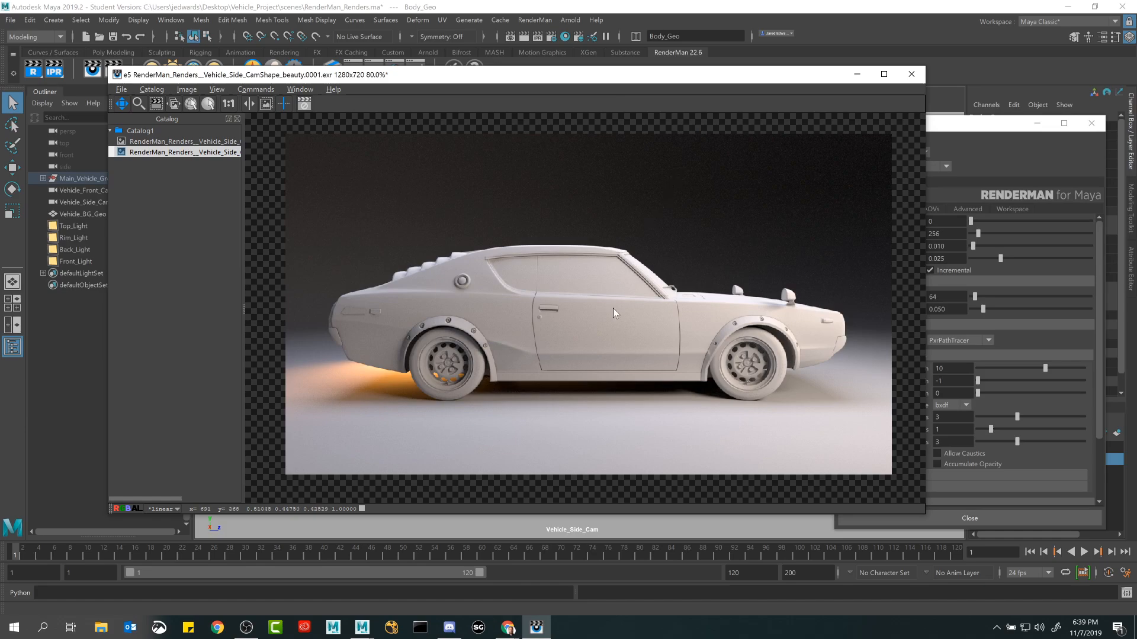
Shrink the render window to free up the viewport and zoom the car render out to 64%.
click(300, 89)
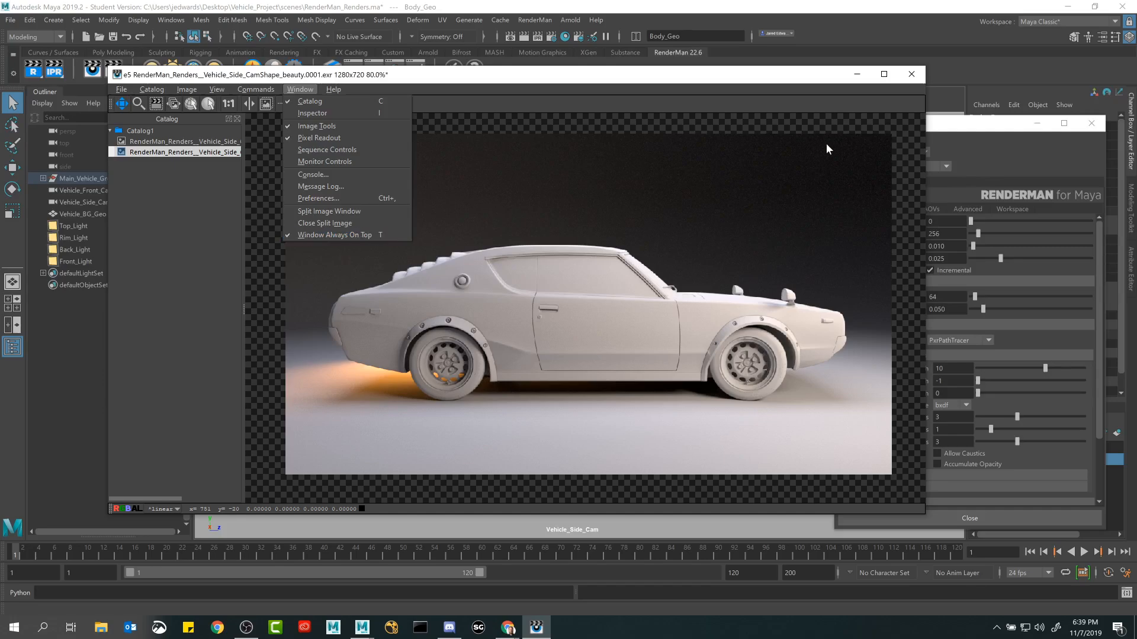
click(777, 71)
drag(916, 510, 754, 416)
middle_drag(600, 308, 512, 262)
scroll(512, 262, down, 1)
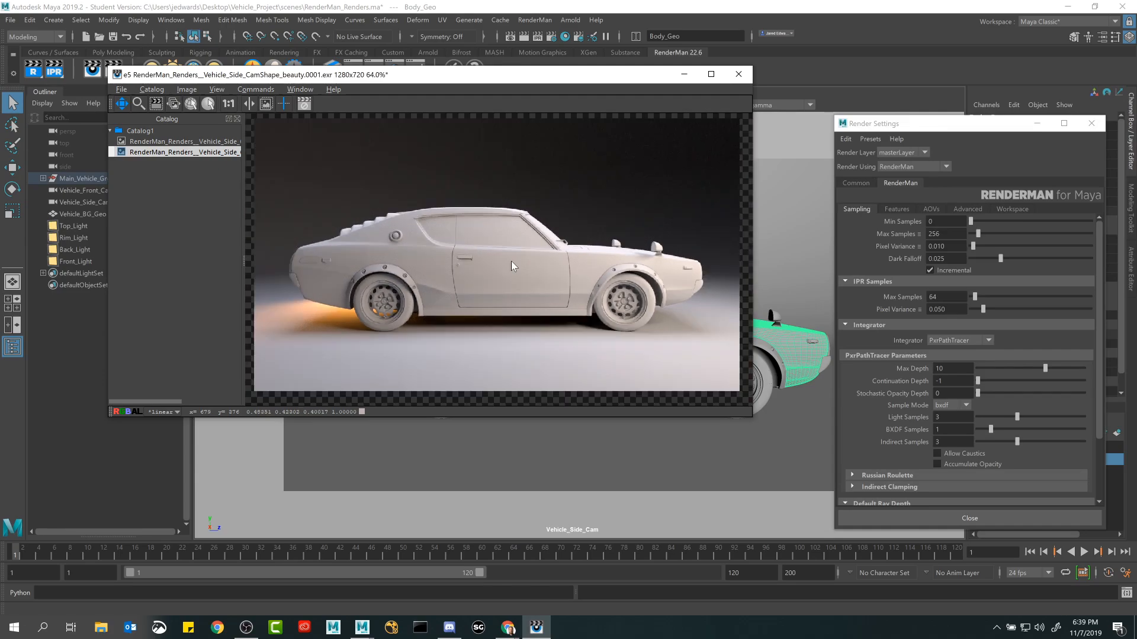
Minimize Render Settings and show the car body's lambert1 material in the Attribute Editor, keeping the render window over the viewport.
click(1037, 123)
drag(623, 80, 646, 166)
click(1132, 278)
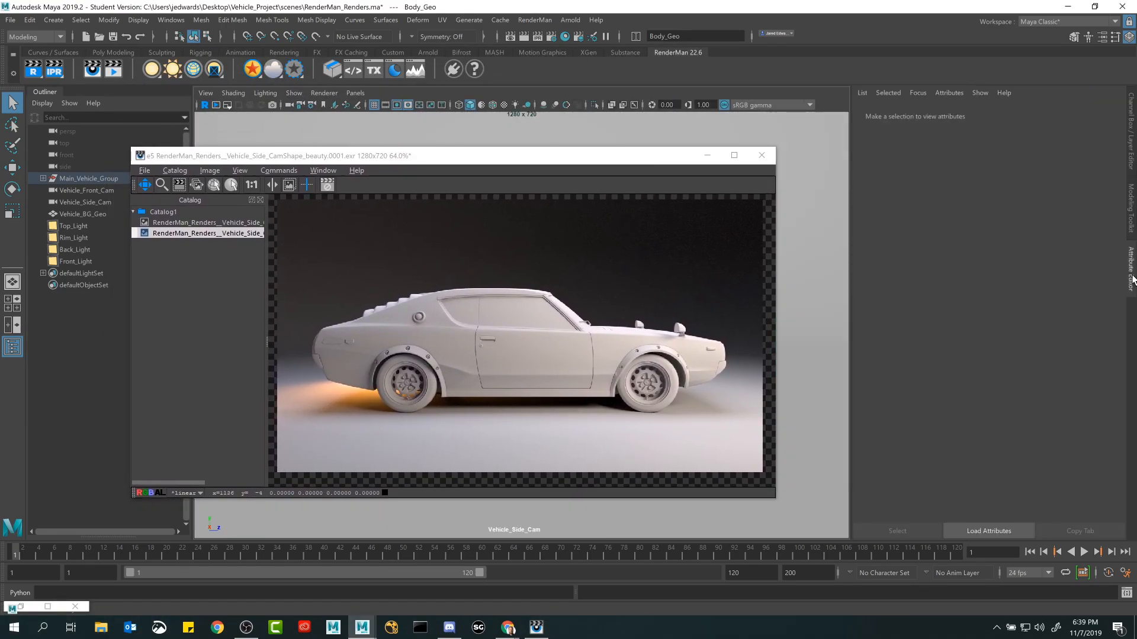
drag(555, 156, 341, 303)
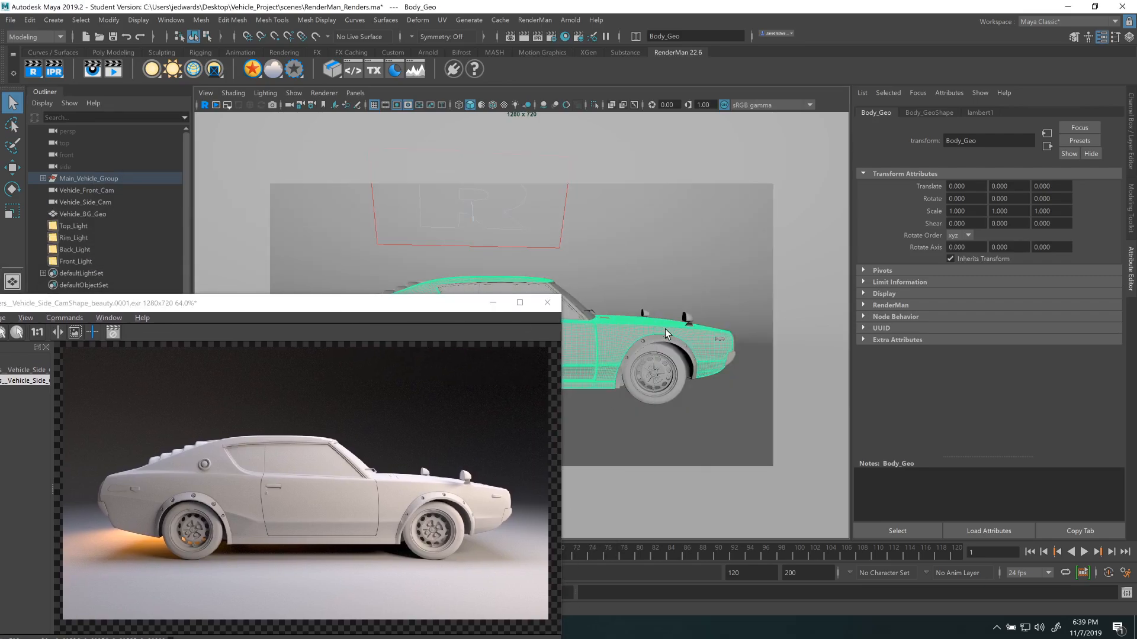
drag(472, 306, 676, 189)
click(980, 112)
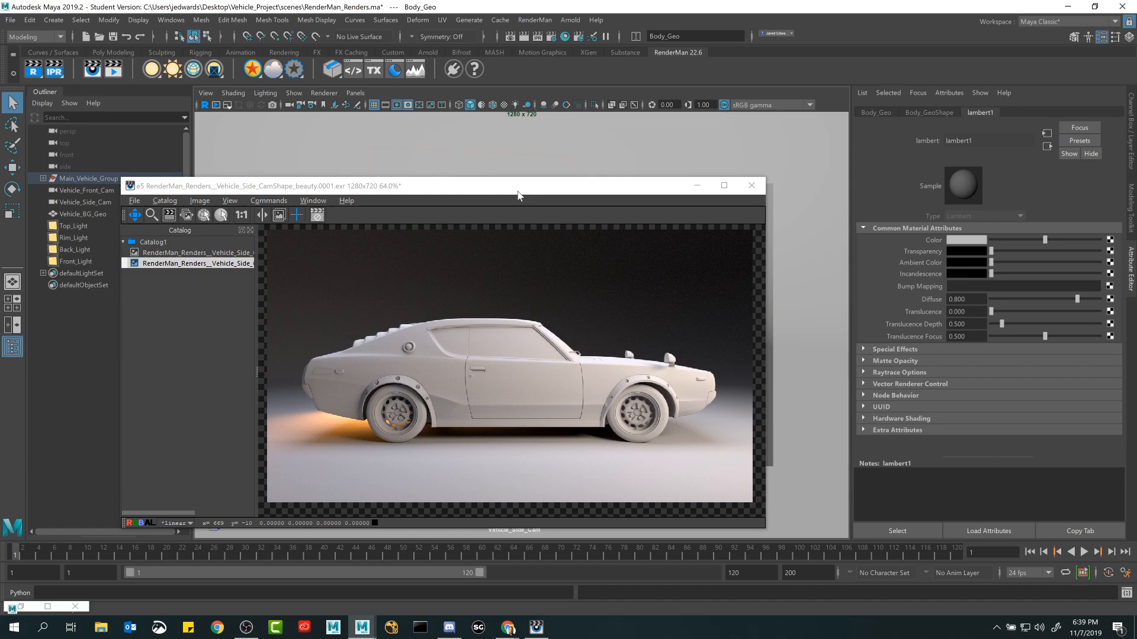
drag(520, 189, 517, 194)
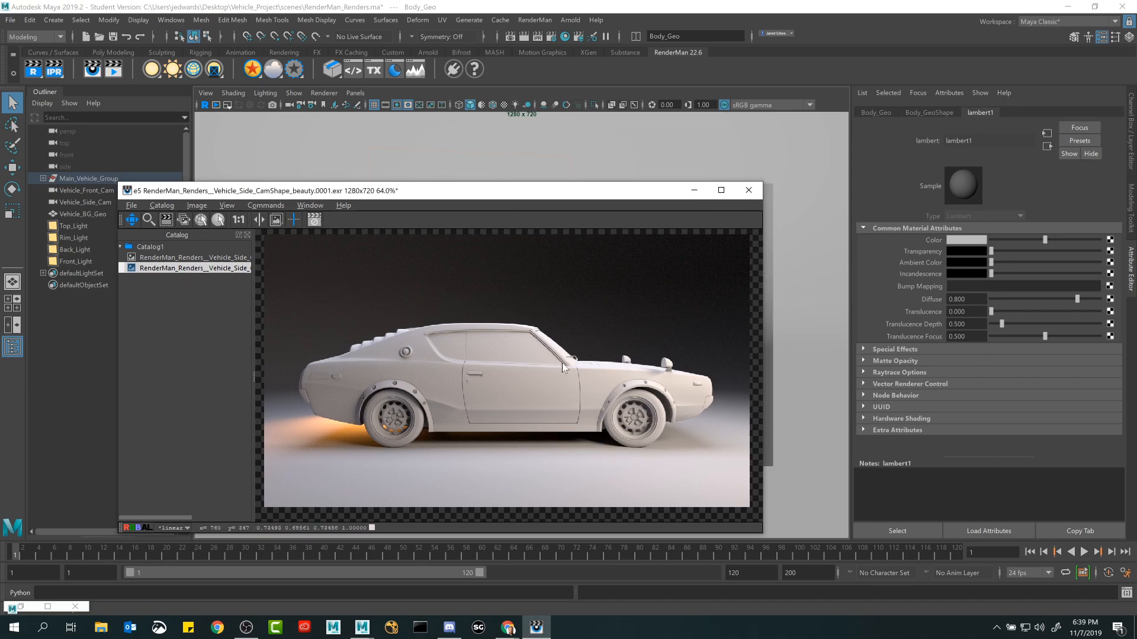
Reposition the render window near the Attribute Editor, then minimize and restore it to demonstrate getting it out of the way.
drag(502, 197, 618, 150)
click(426, 158)
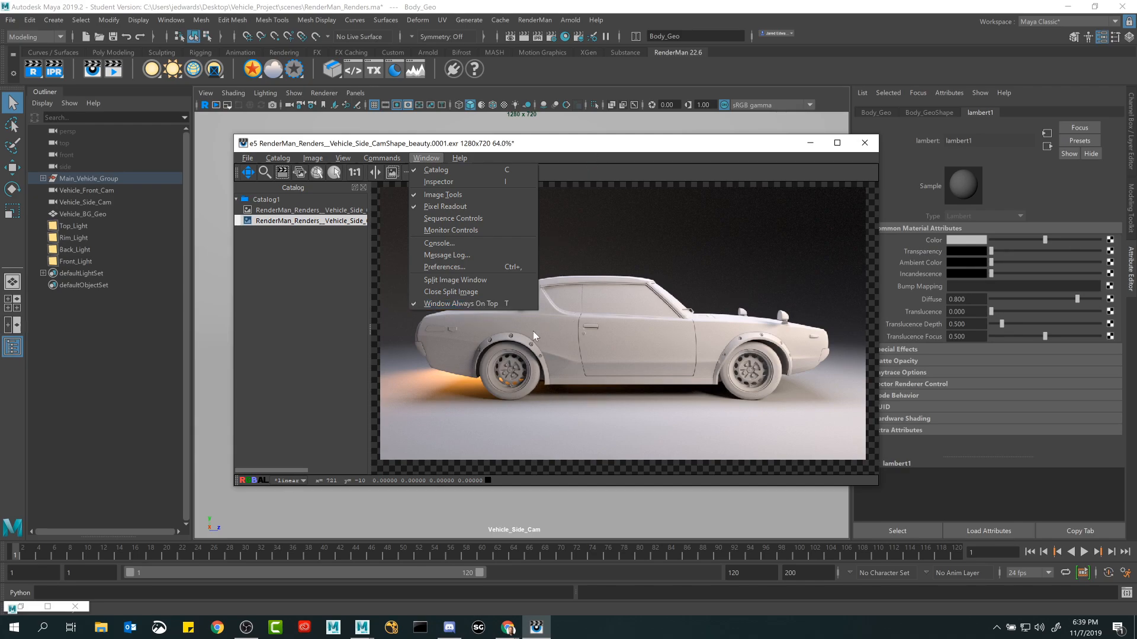
click(810, 143)
click(810, 143)
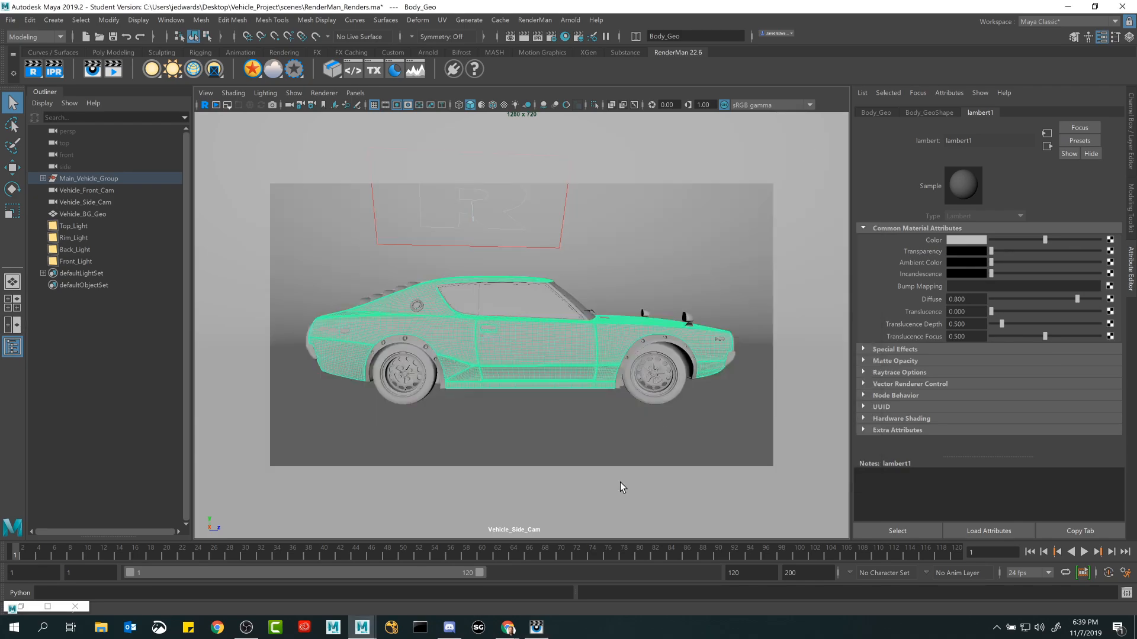
click(537, 627)
Review the render window's display options and its list of color profiles.
click(430, 158)
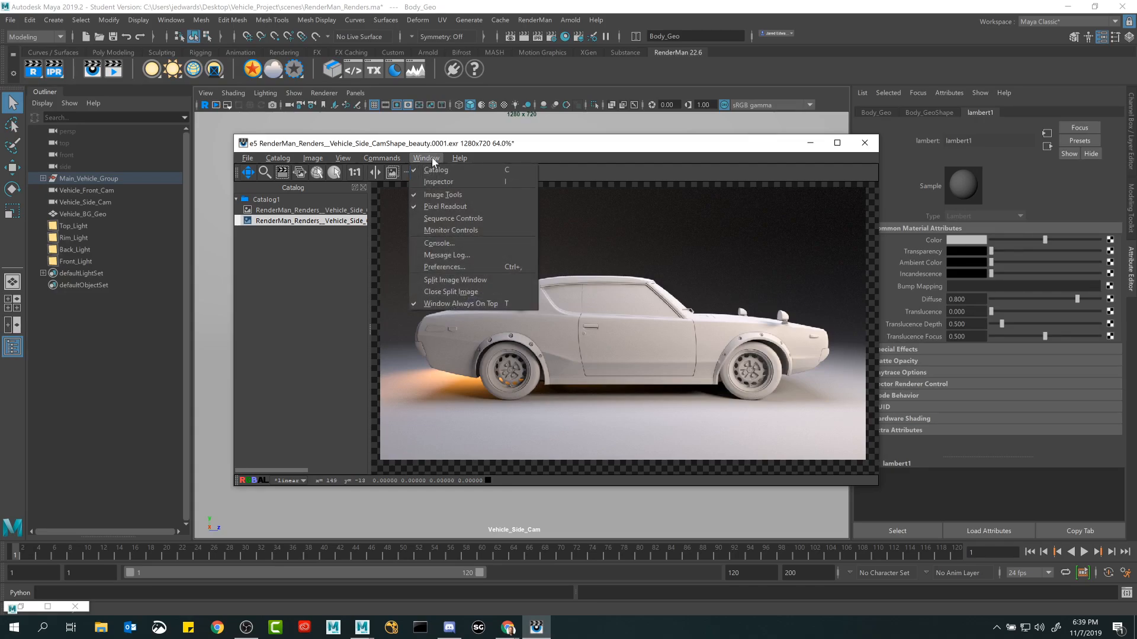
click(495, 460)
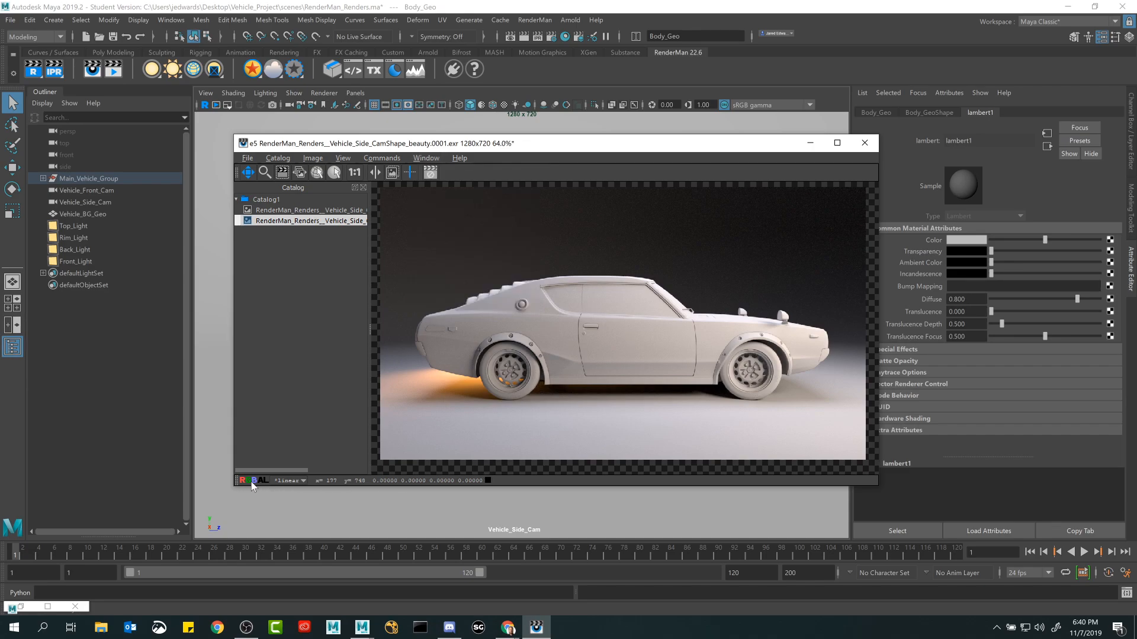
click(299, 480)
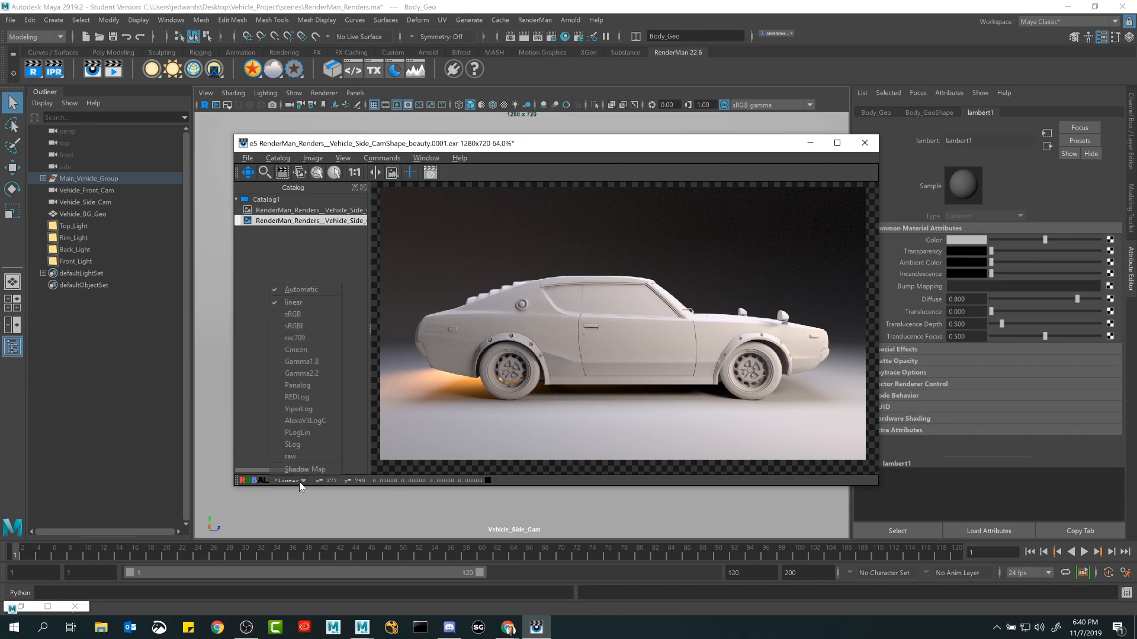
click(302, 481)
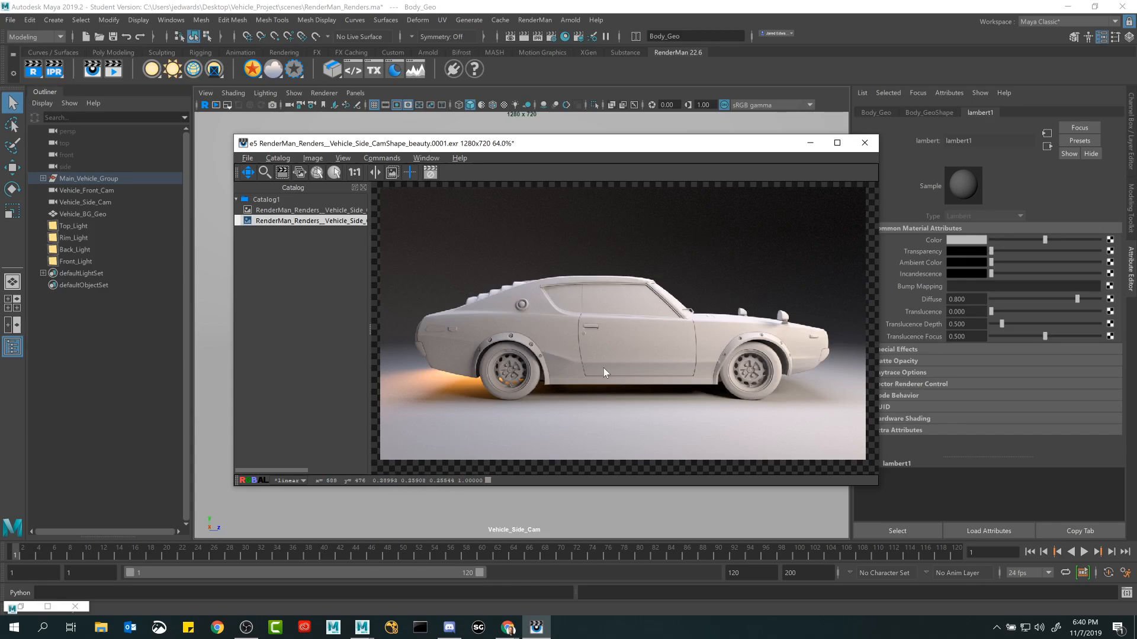
Hide the render window's Image Tools and show them again.
click(426, 157)
click(444, 196)
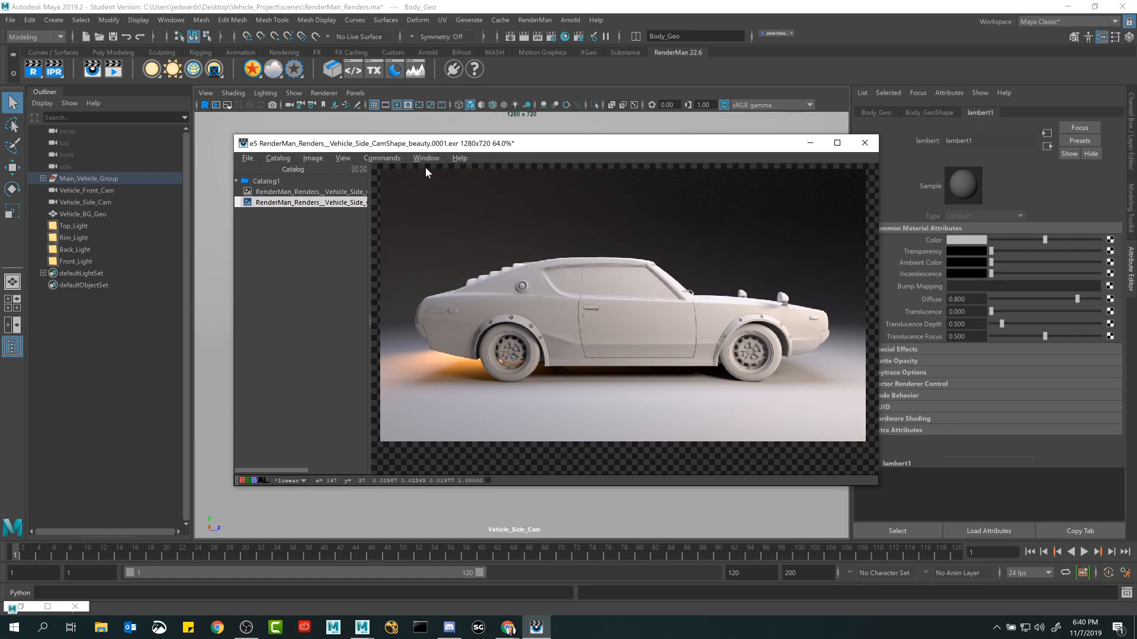
click(425, 159)
click(442, 195)
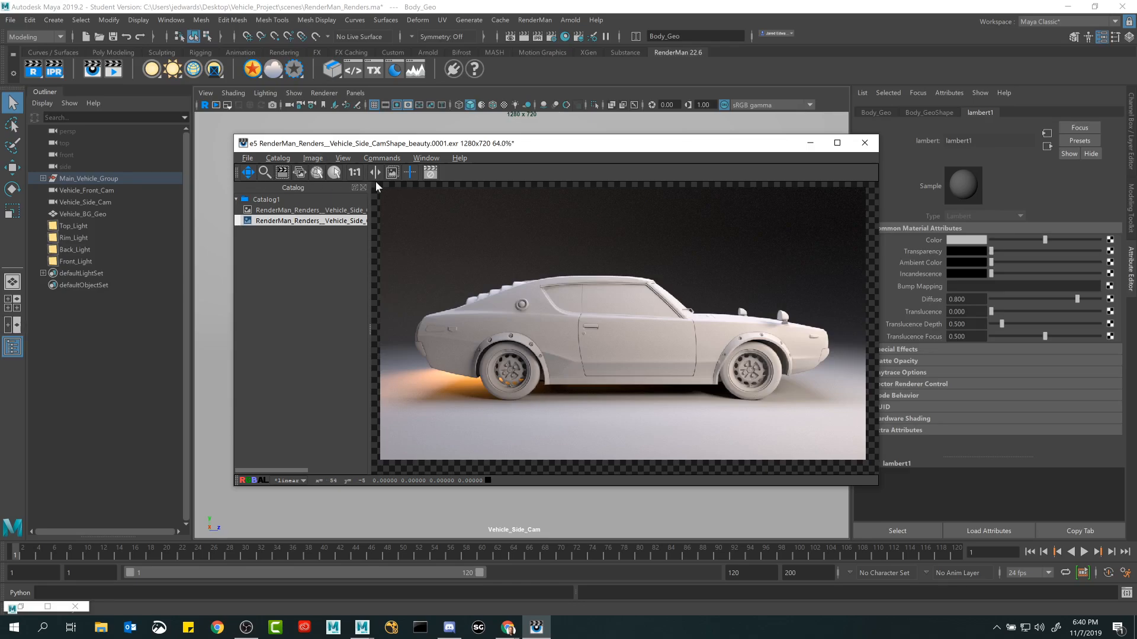
Review the catalog of side camera renders, selecting each entry in turn, and look over the window display options.
click(426, 158)
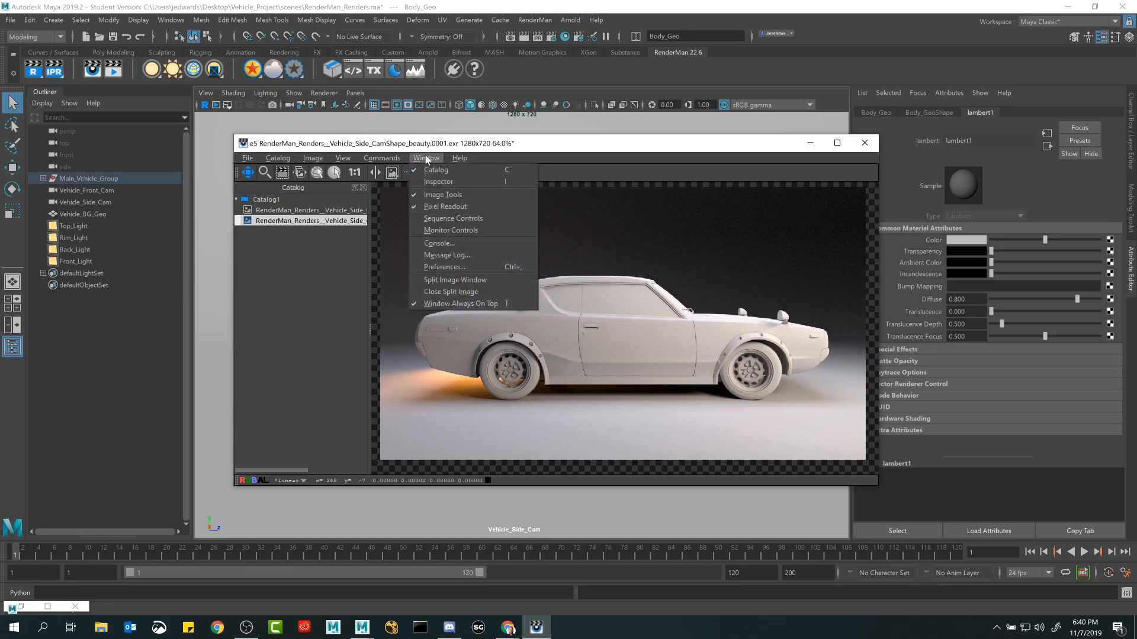
click(662, 305)
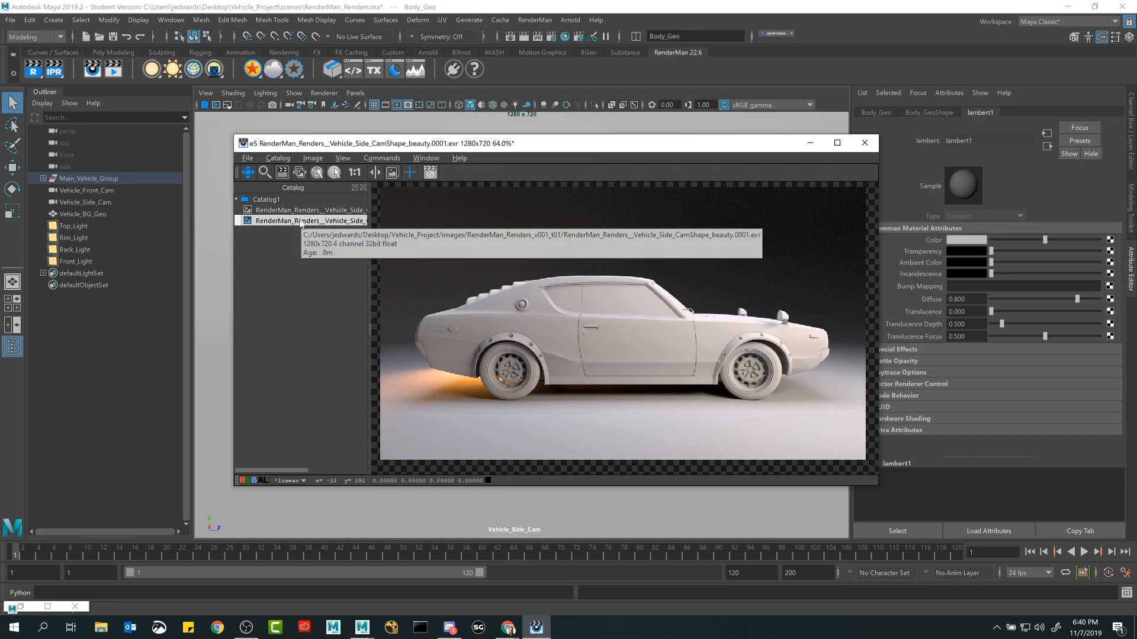
click(305, 212)
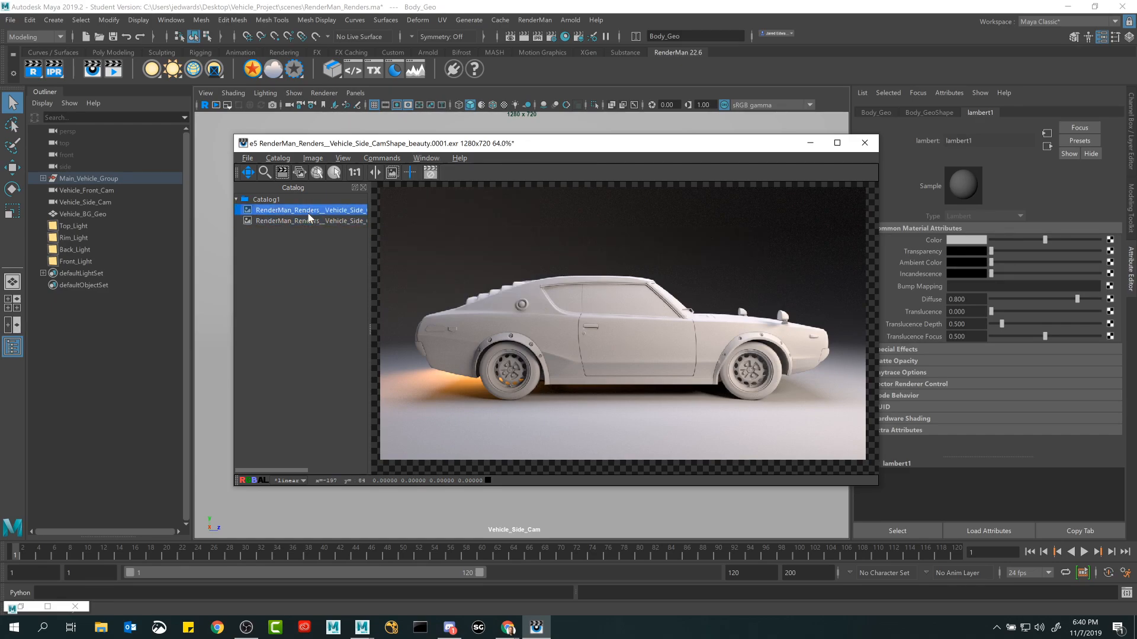
click(311, 222)
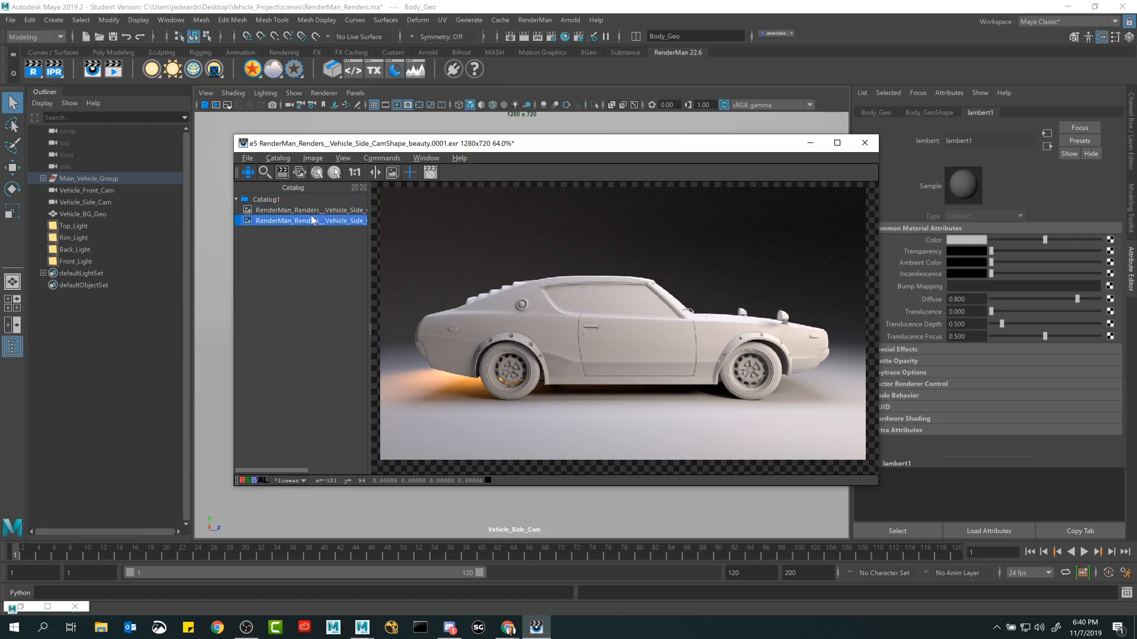
click(431, 158)
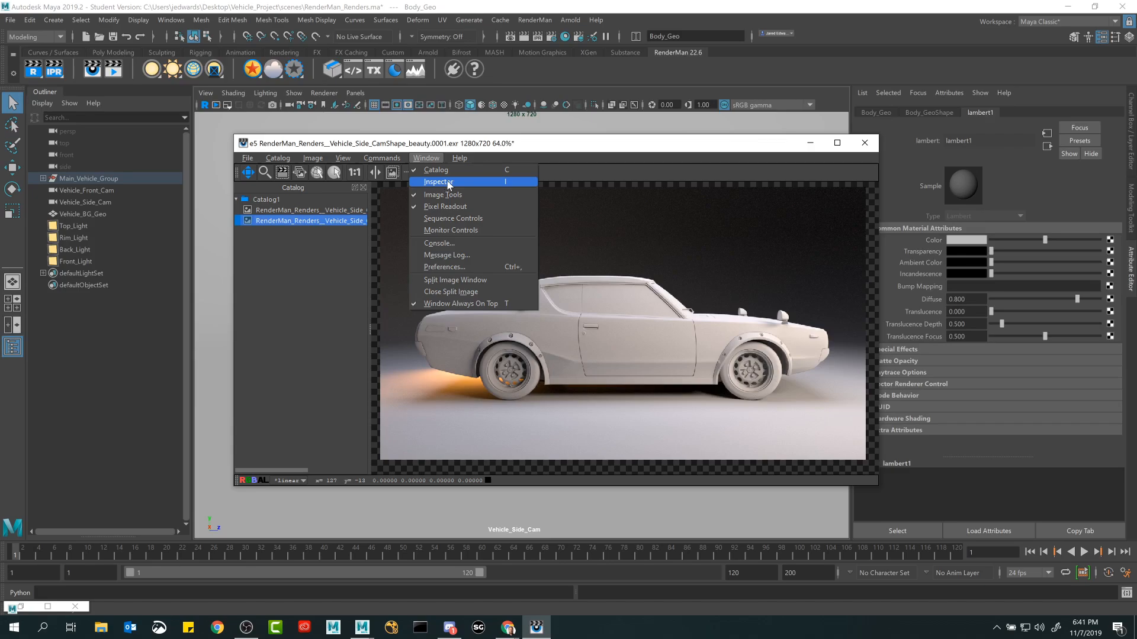
click(638, 257)
Move the render window away to reveal the selected car in the viewport, and bring it back over the car.
drag(713, 149, 663, 140)
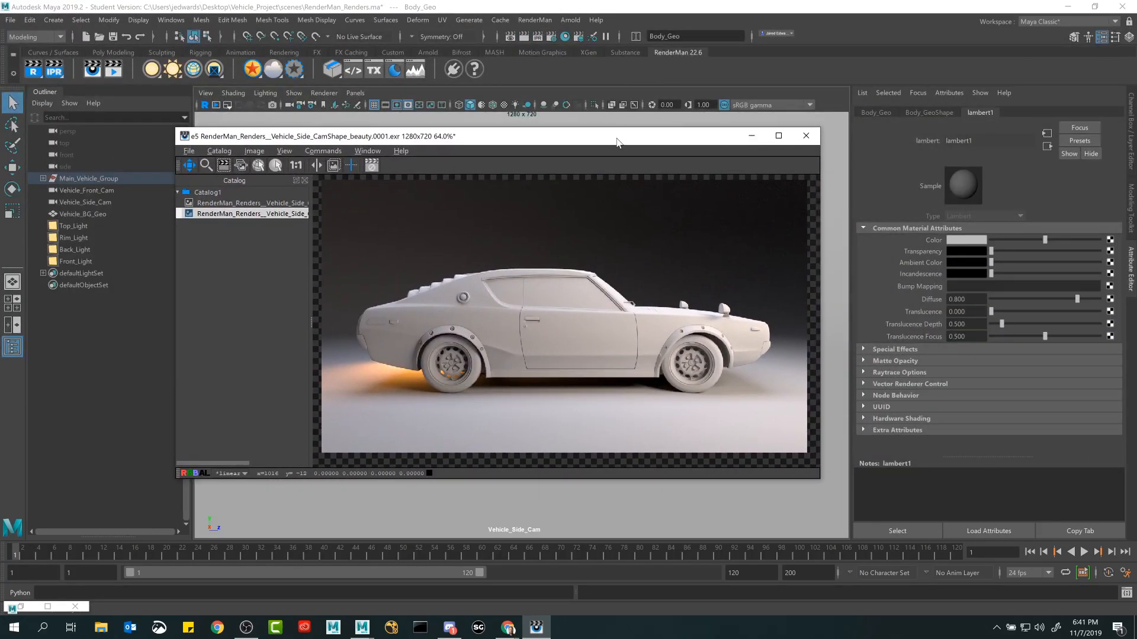
mouse_move(616, 142)
mouse_down()
mouse_move(687, 151)
mouse_move(660, 128)
mouse_move(741, 97)
mouse_move(716, 123)
mouse_move(713, 147)
mouse_move(671, 148)
mouse_move(680, 418)
mouse_move(565, 132)
mouse_move(604, 133)
mouse_move(598, 148)
mouse_move(614, 153)
mouse_up()
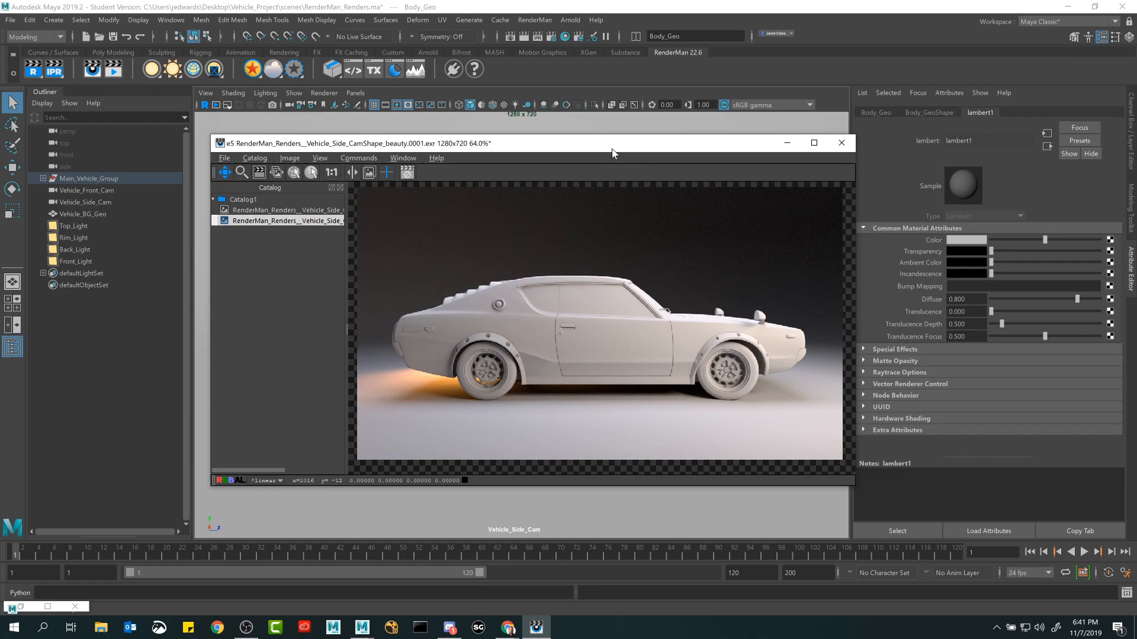
drag(612, 153, 575, 453)
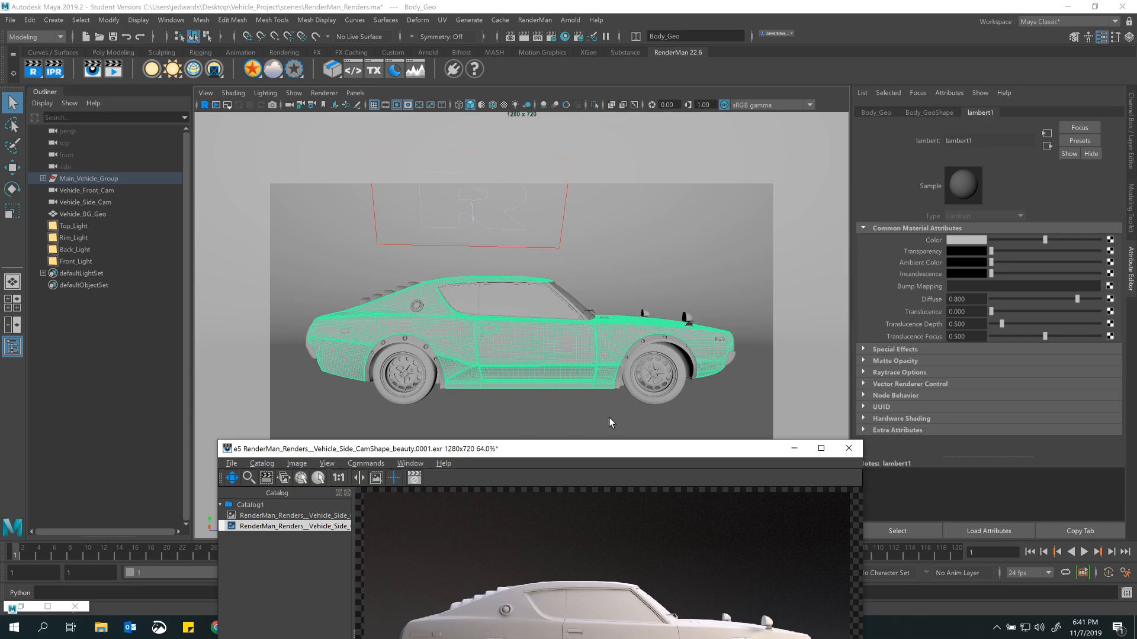
drag(545, 453, 521, 180)
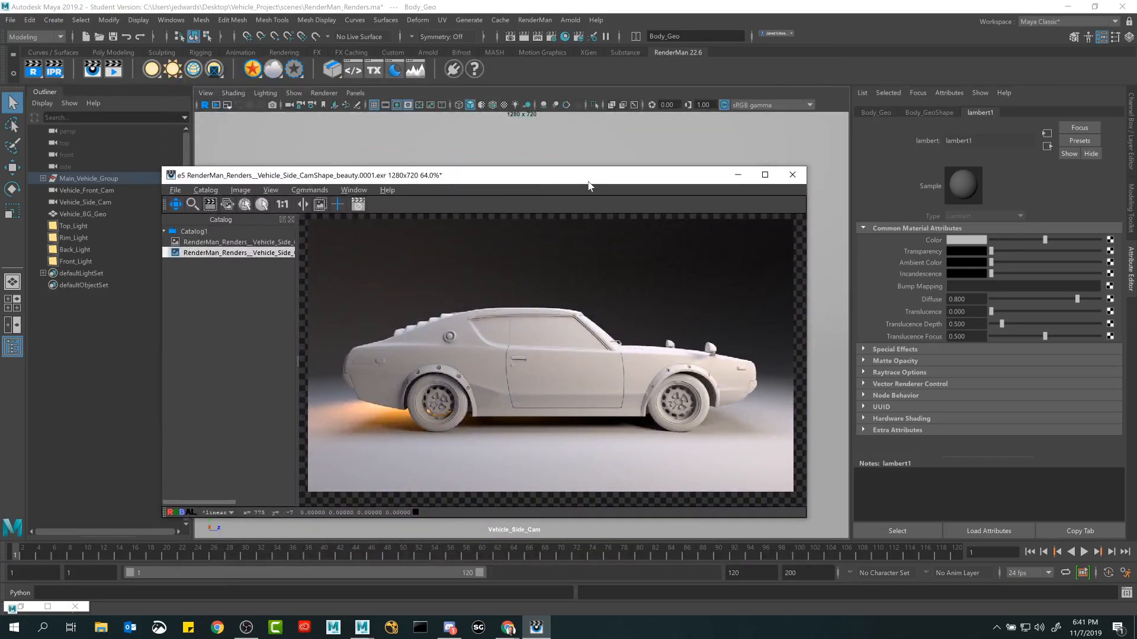
Nudge the render window over the viewport and show the Inspector for the selected render.
drag(591, 175, 603, 167)
click(369, 177)
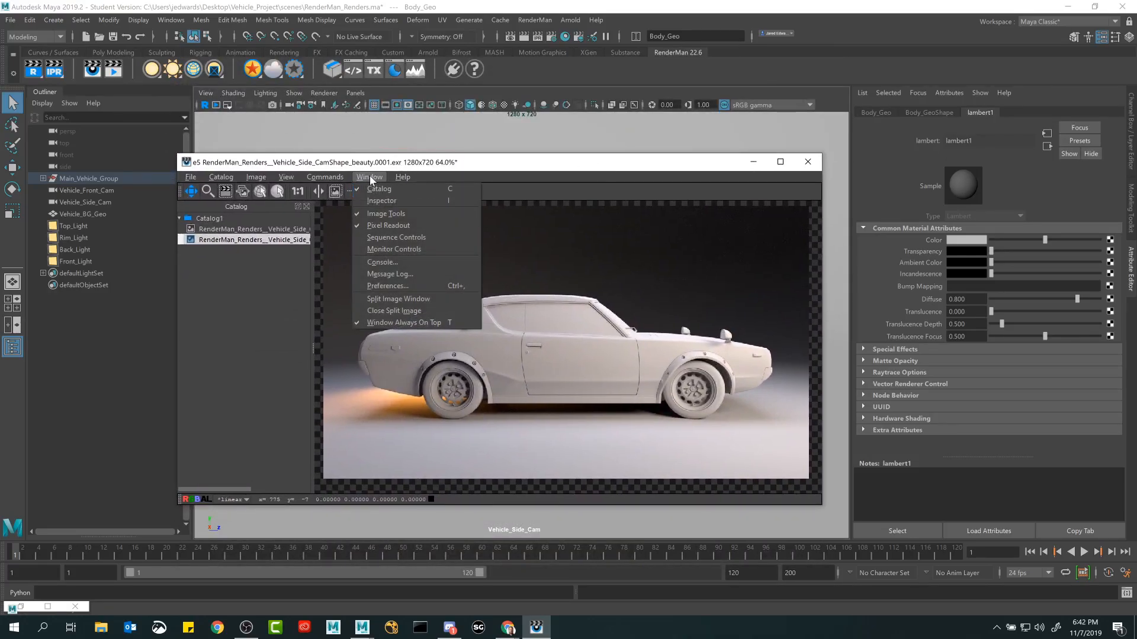
click(390, 202)
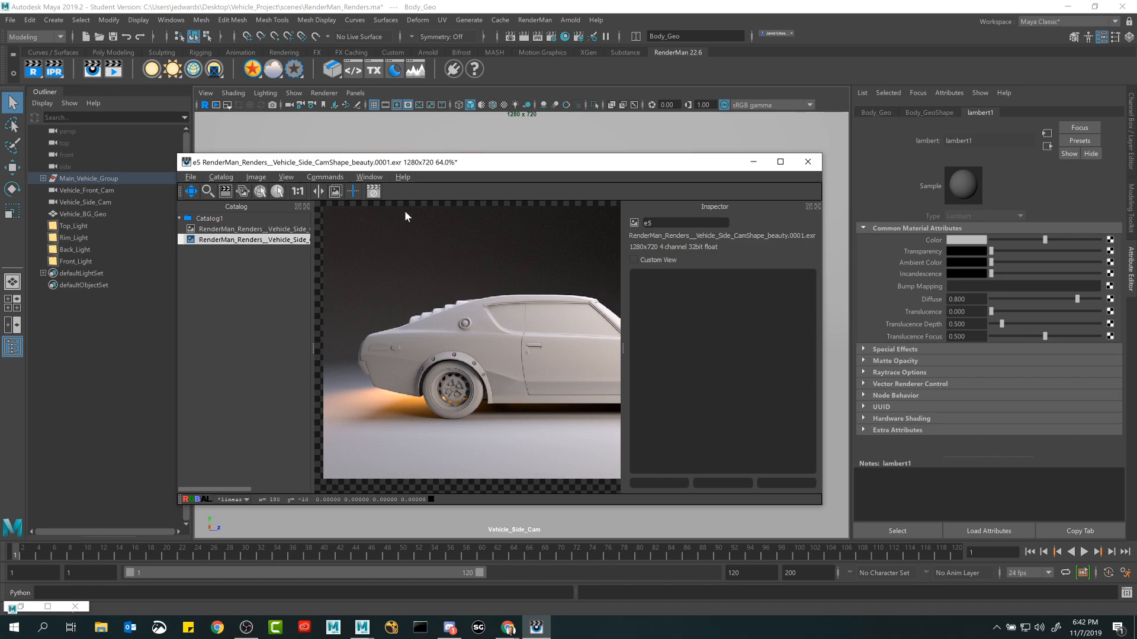
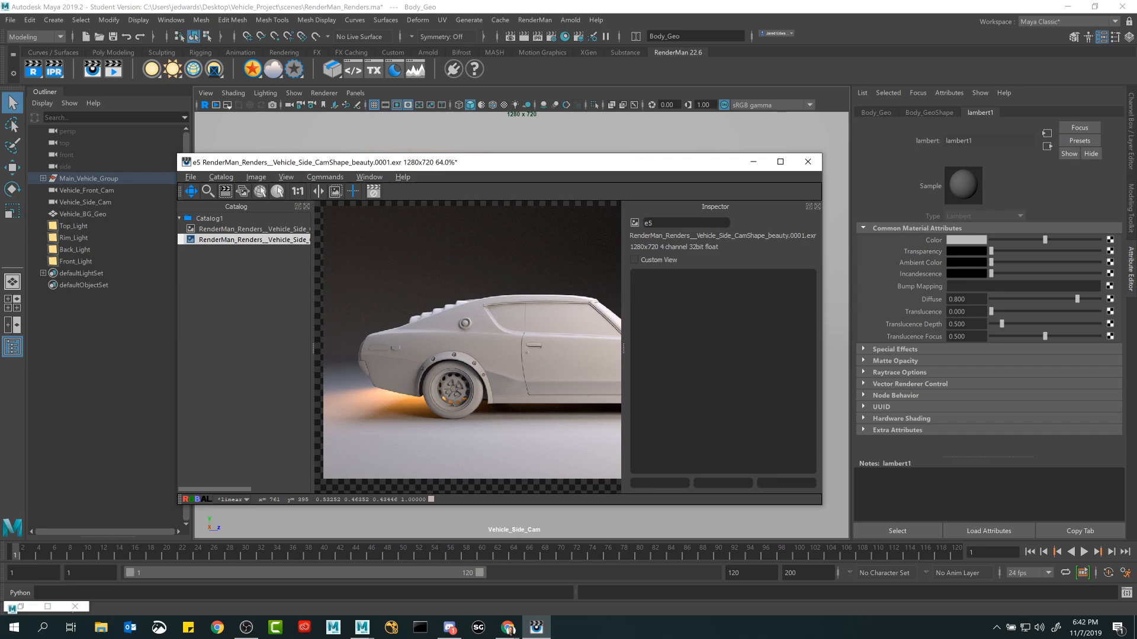
Compare the two side camera renders in the catalog, checking each one's render information in the Inspector.
click(265, 240)
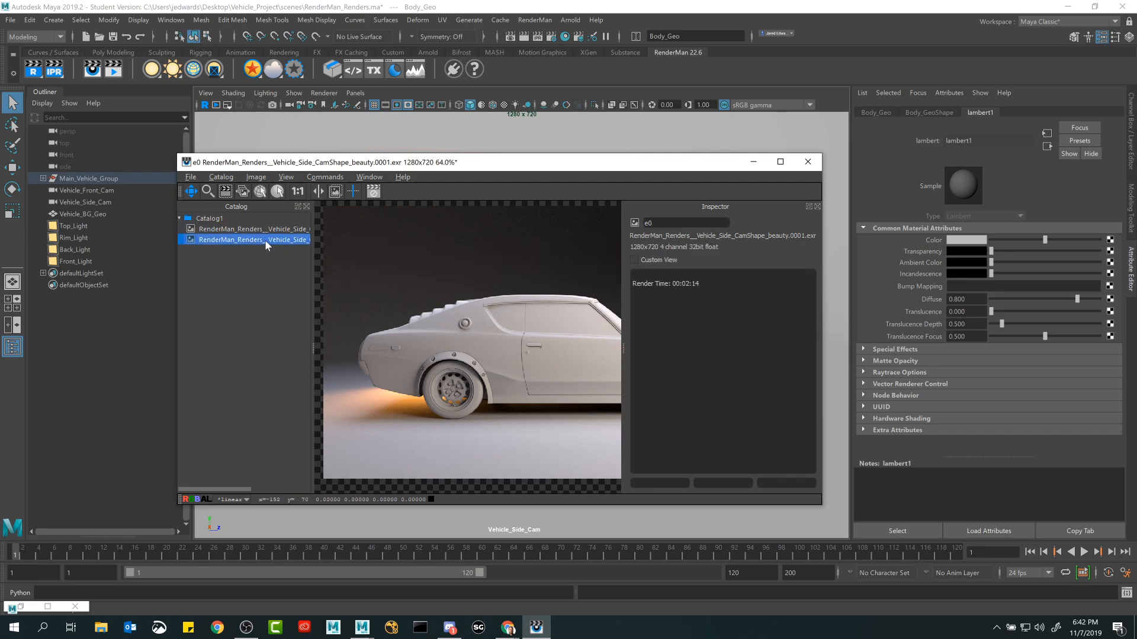
click(266, 230)
click(269, 238)
click(634, 276)
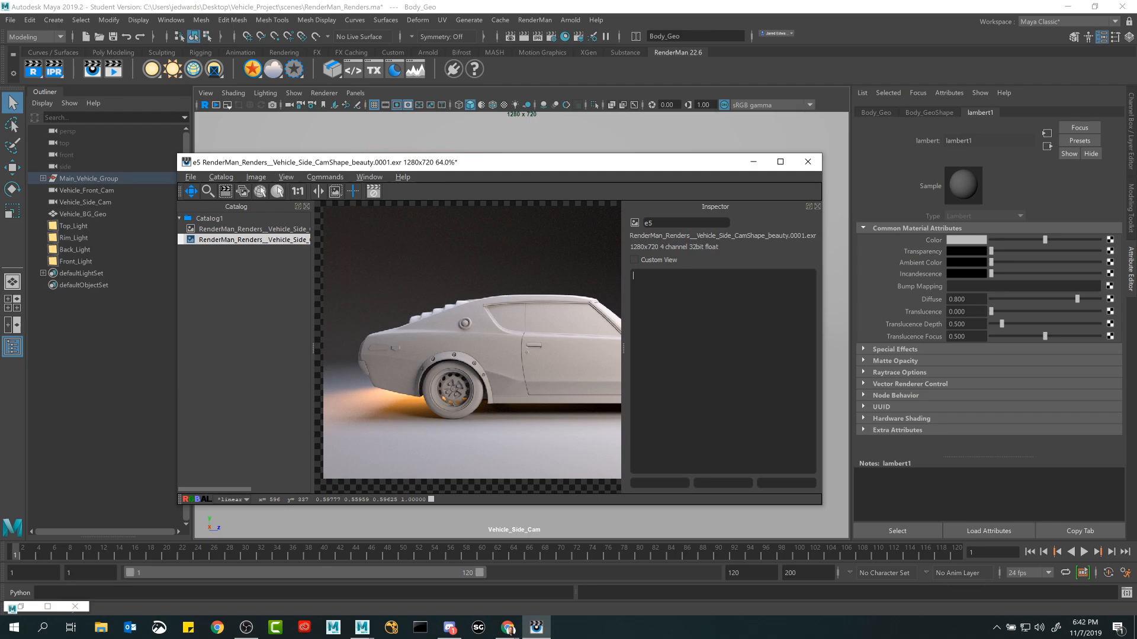
click(289, 234)
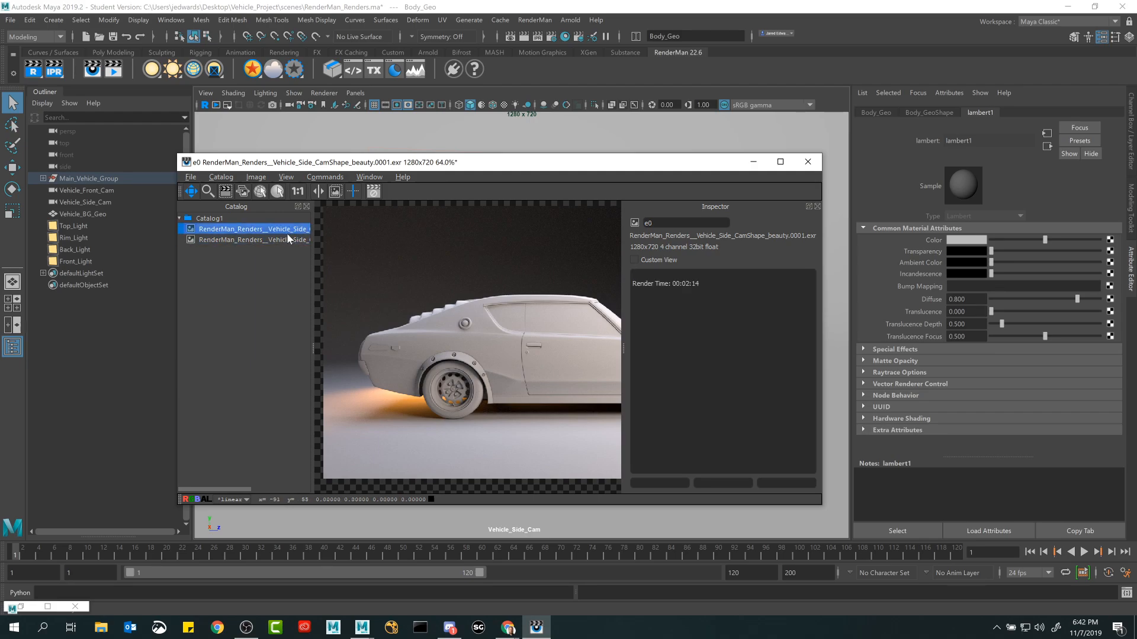
click(289, 239)
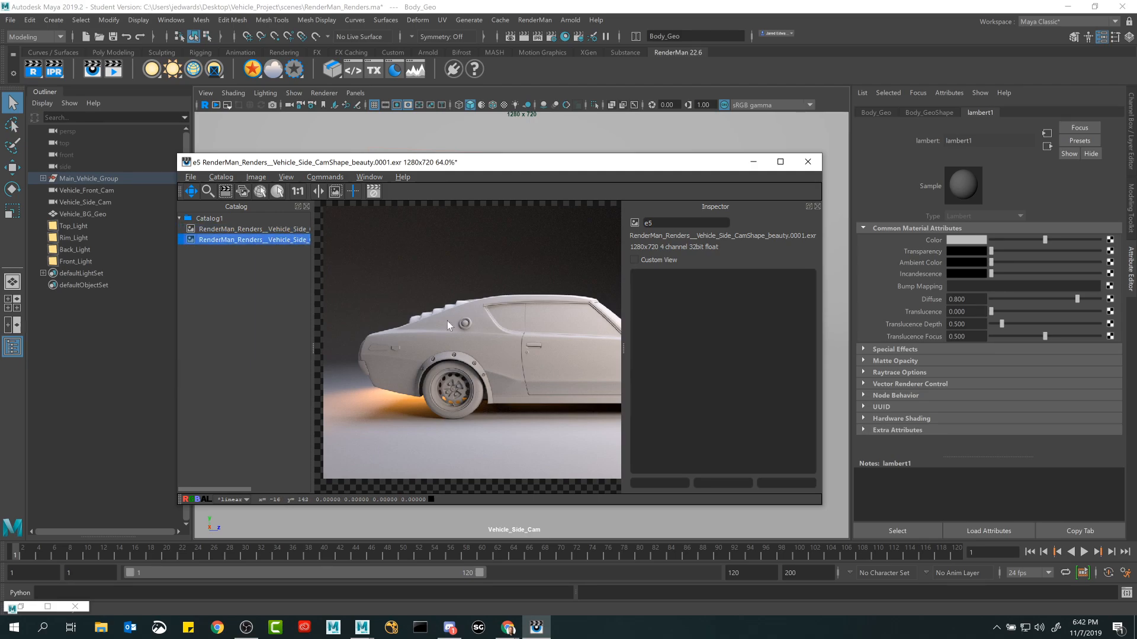
Open the RenderMan sampling options in Render Settings and bring the render window back into view.
click(753, 161)
click(553, 38)
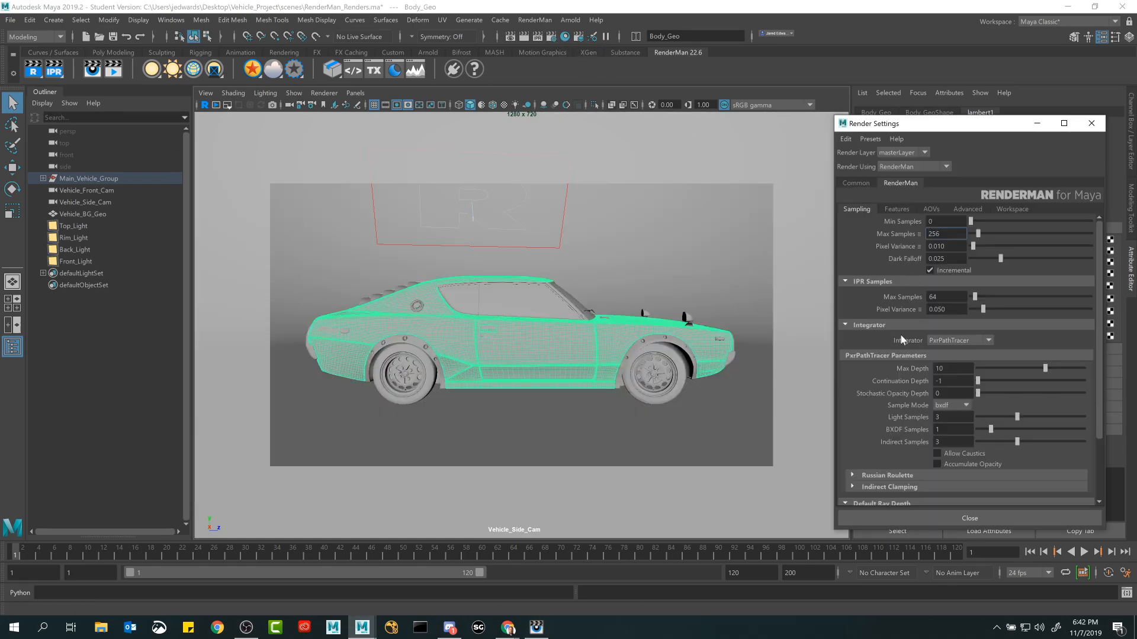
click(536, 627)
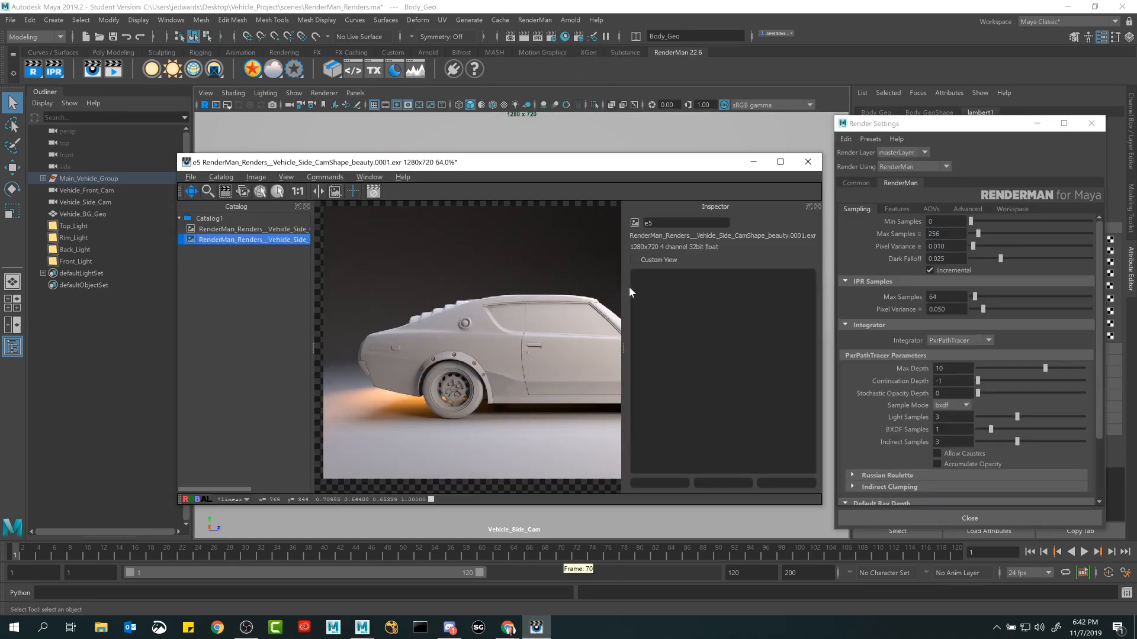
Hide the Inspector and Catalog, and shrink the render window around the car image beside the Render Settings.
click(817, 207)
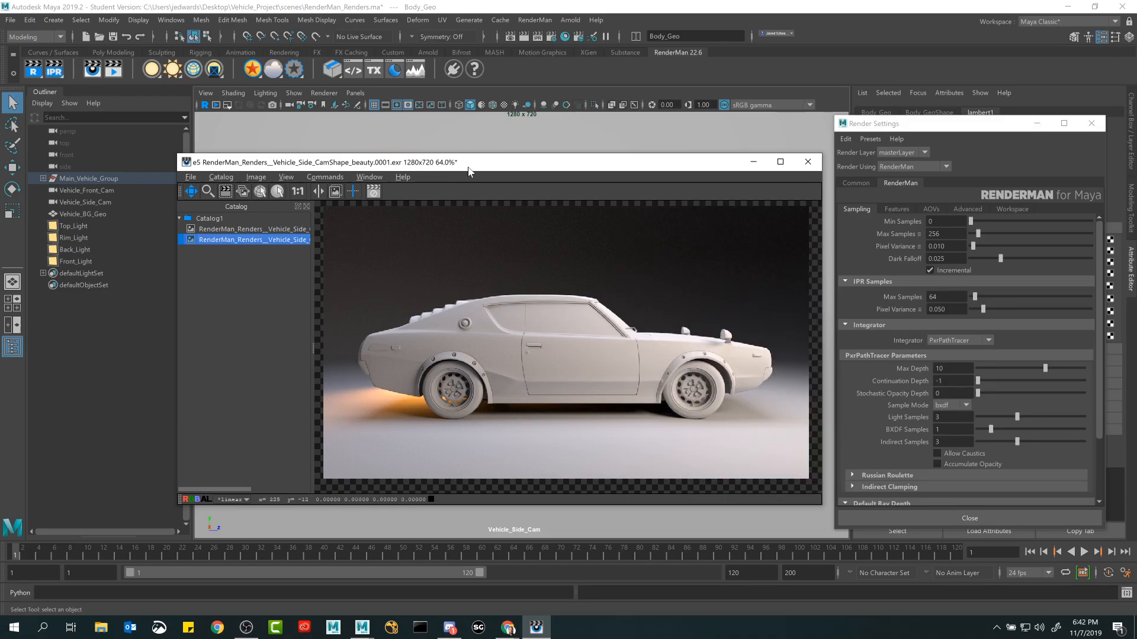
key(c)
click(369, 177)
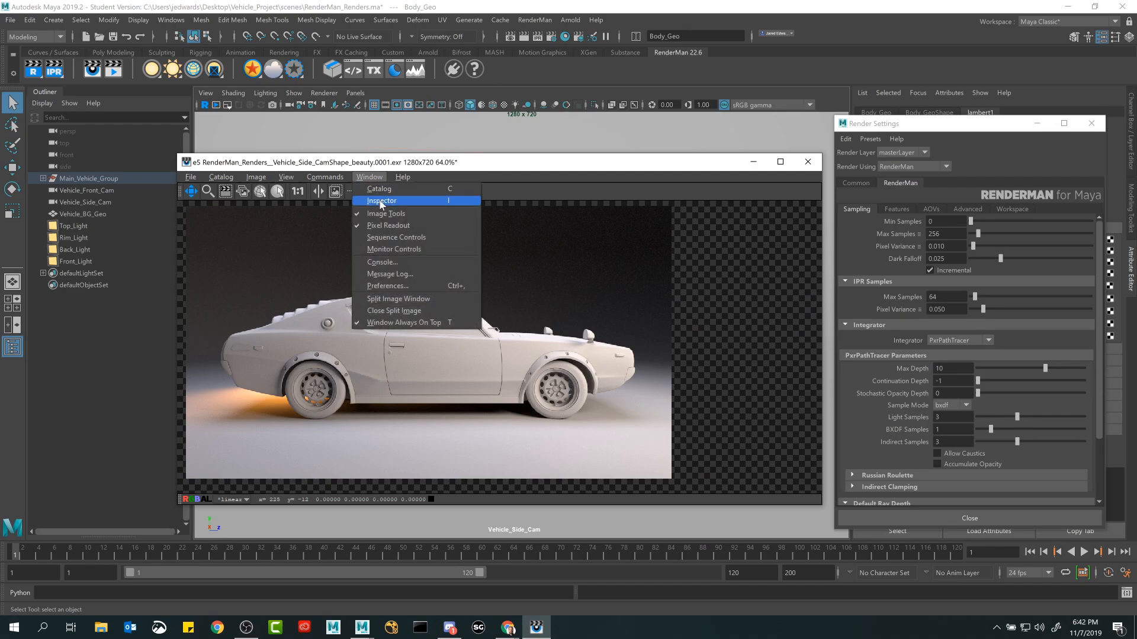
click(478, 166)
drag(533, 166, 488, 156)
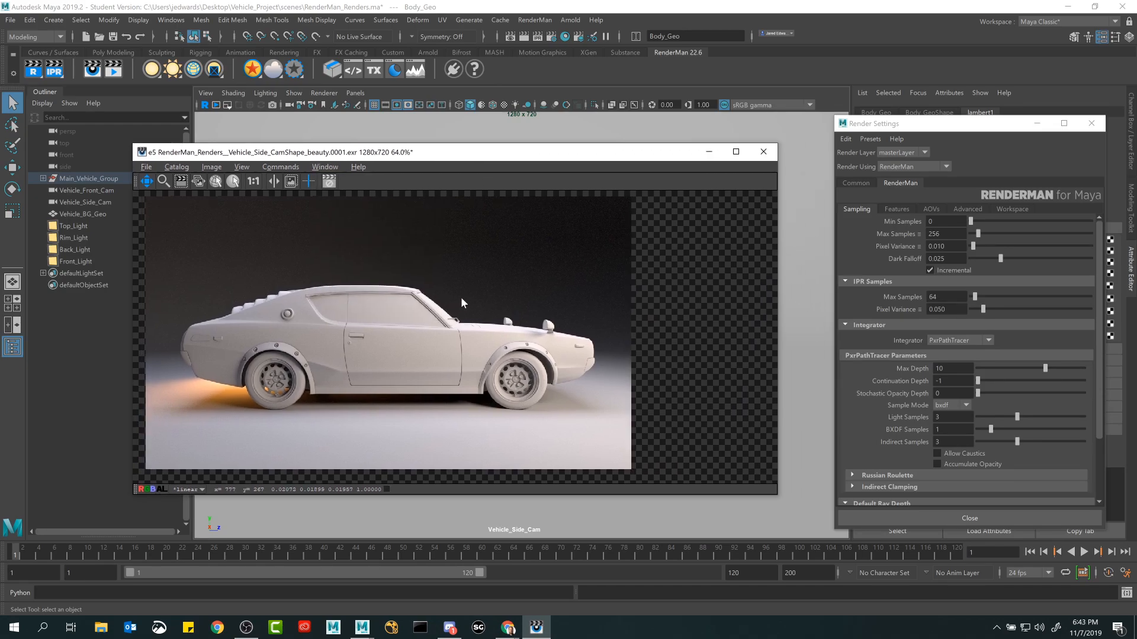
drag(778, 495, 665, 499)
drag(560, 155, 550, 154)
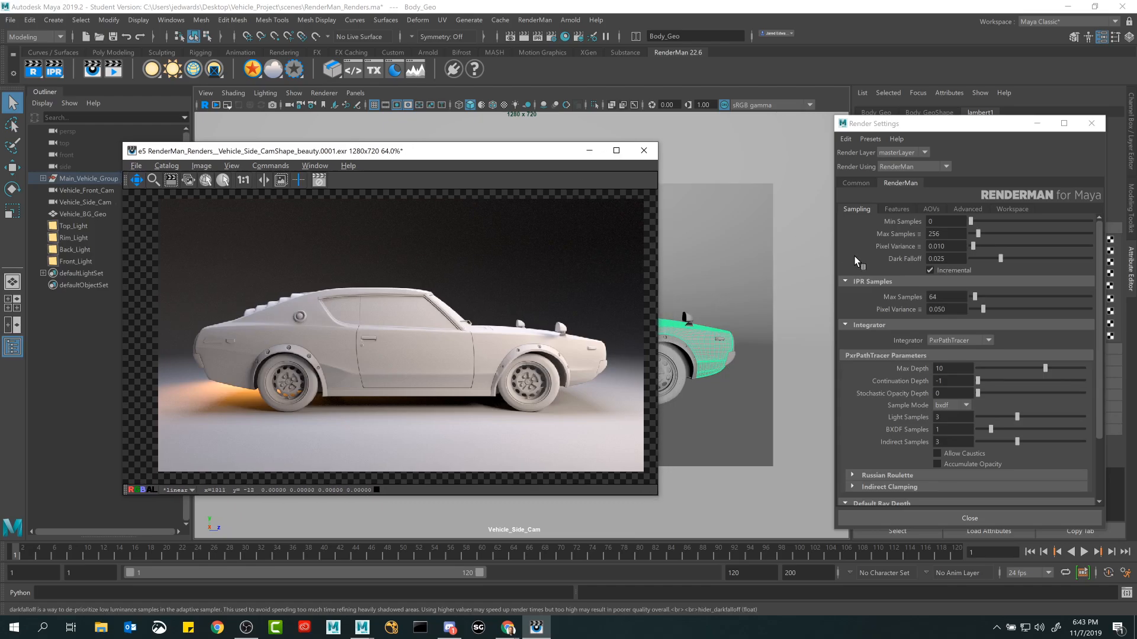
Set Max Samples to 2 and render the side camera view again.
click(952, 235)
double_click(951, 234)
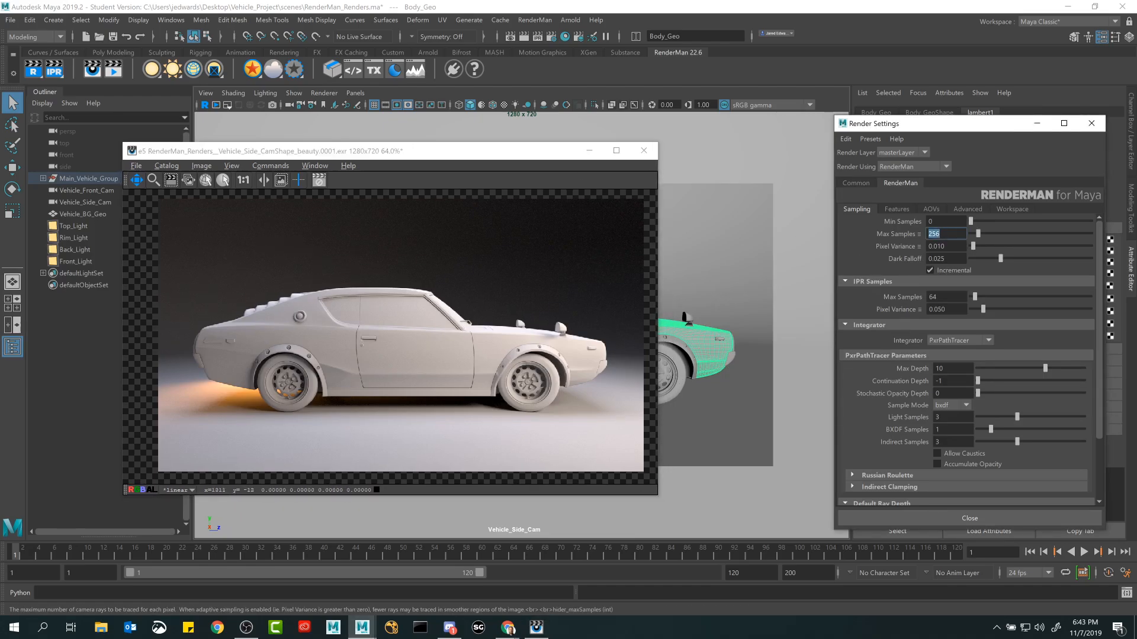
text(2)
key(Return)
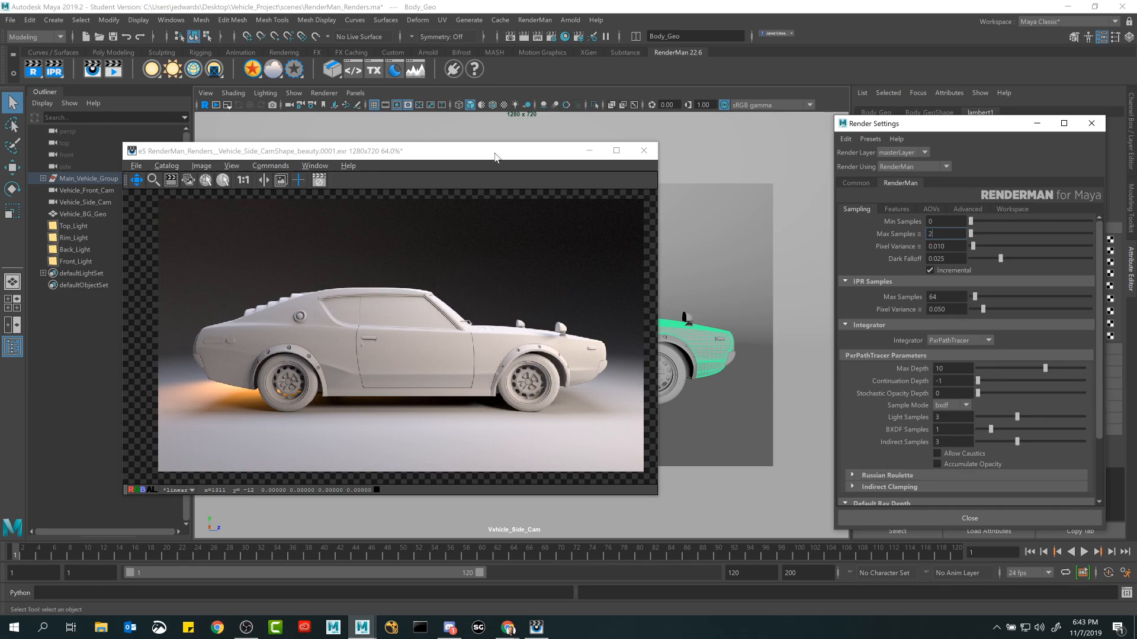
drag(336, 153, 433, 142)
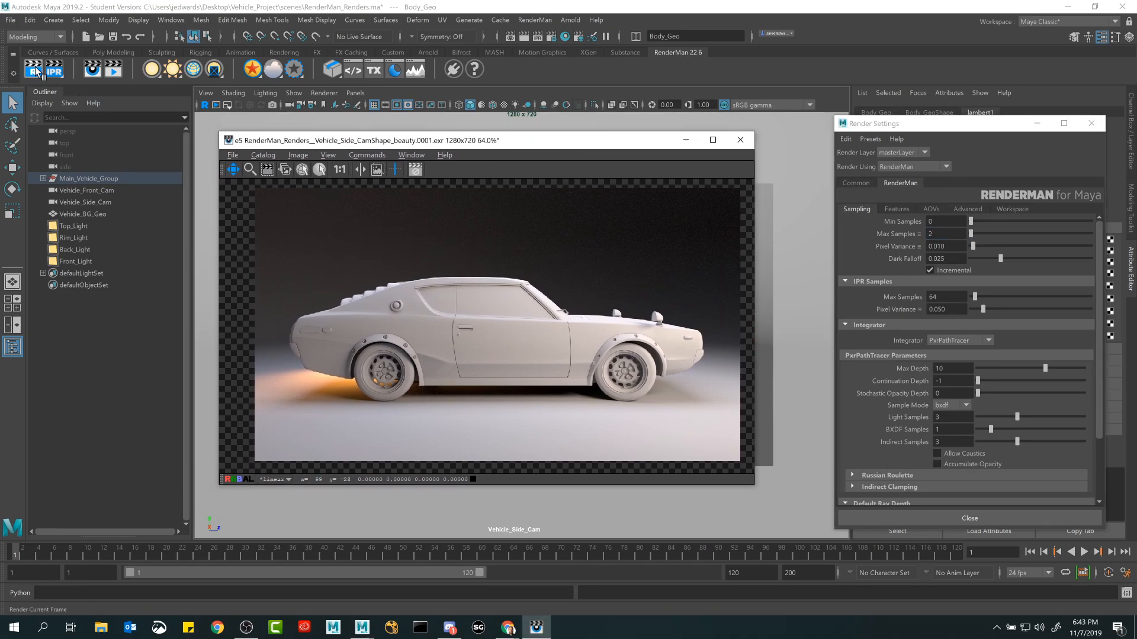
click(293, 152)
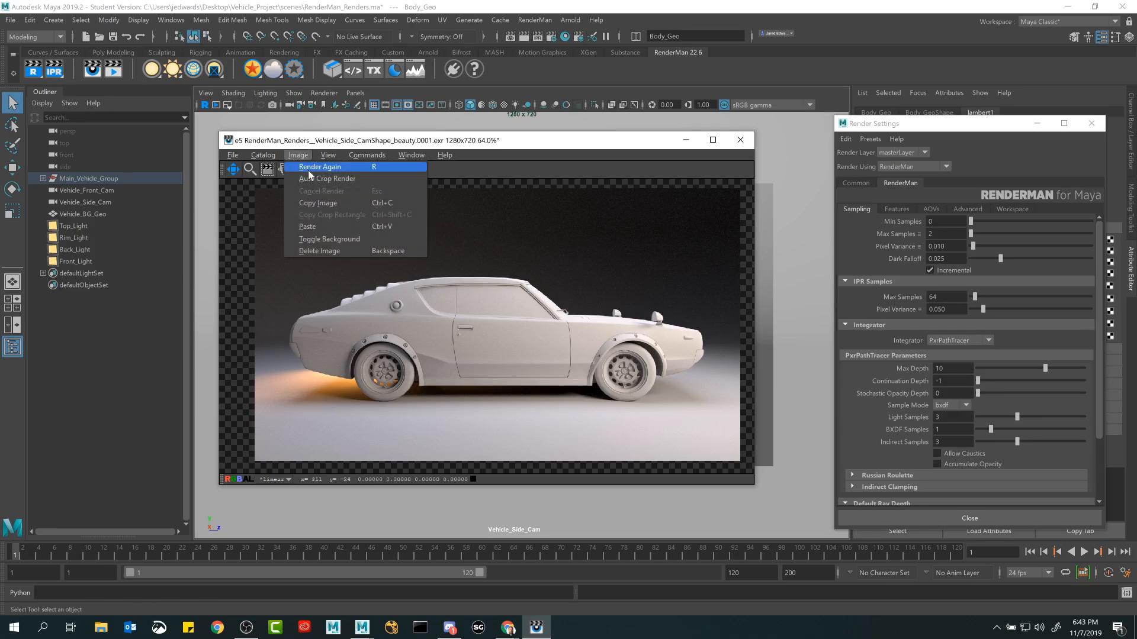
click(308, 168)
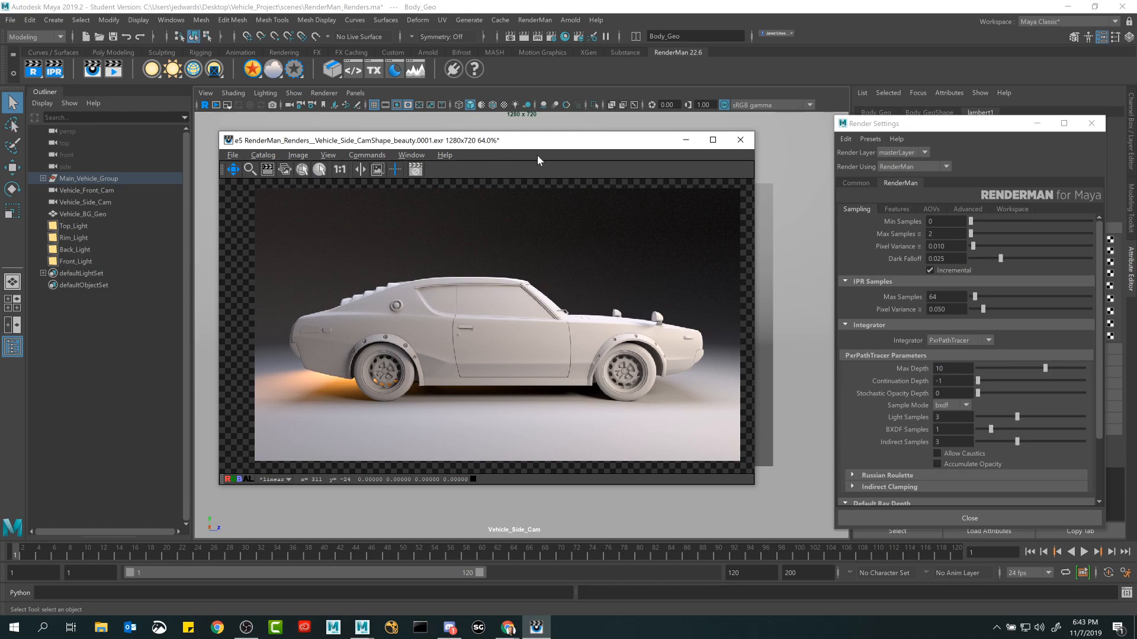
drag(519, 141, 524, 152)
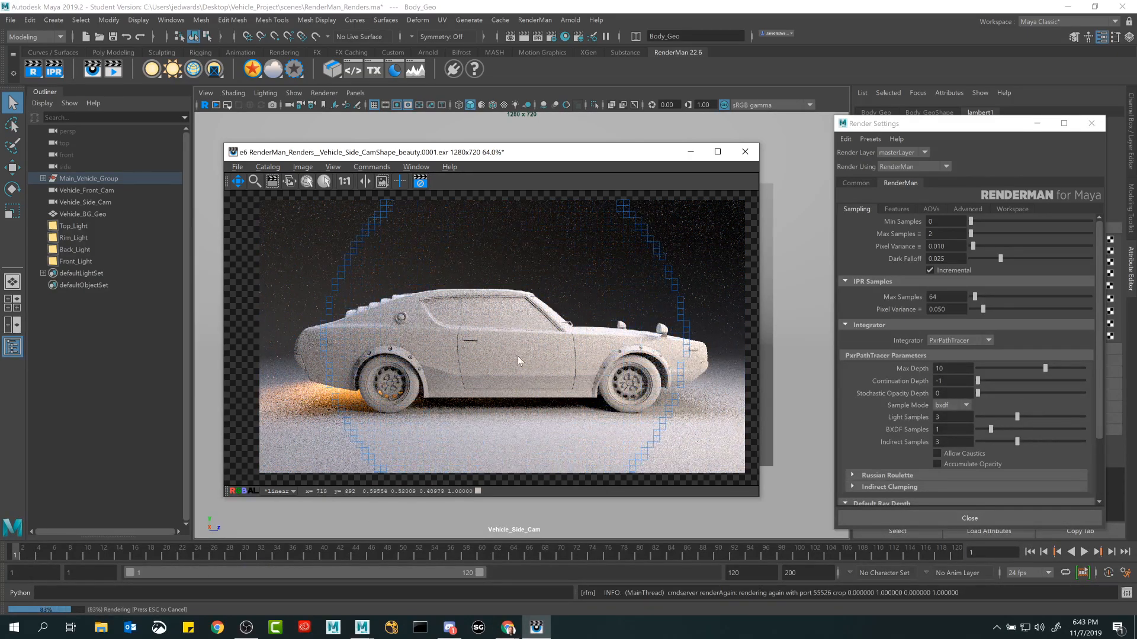
Examine the noise in the low-sample render up close on the doors, roof, background, wheels and floor.
double_click(943, 234)
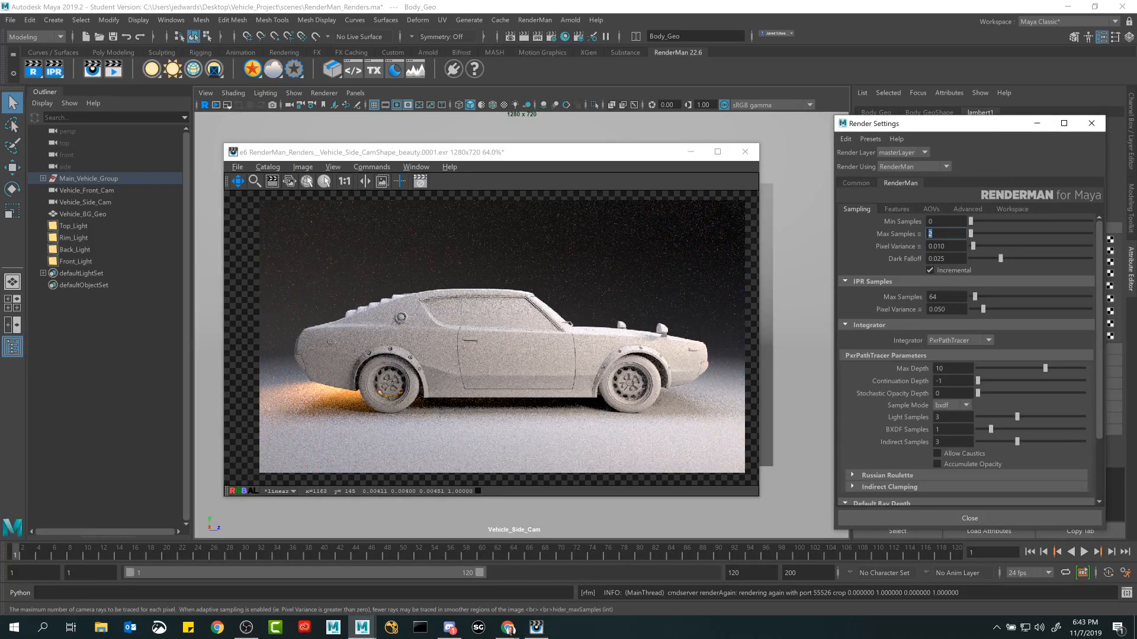
click(583, 302)
scroll(540, 326, up, 8)
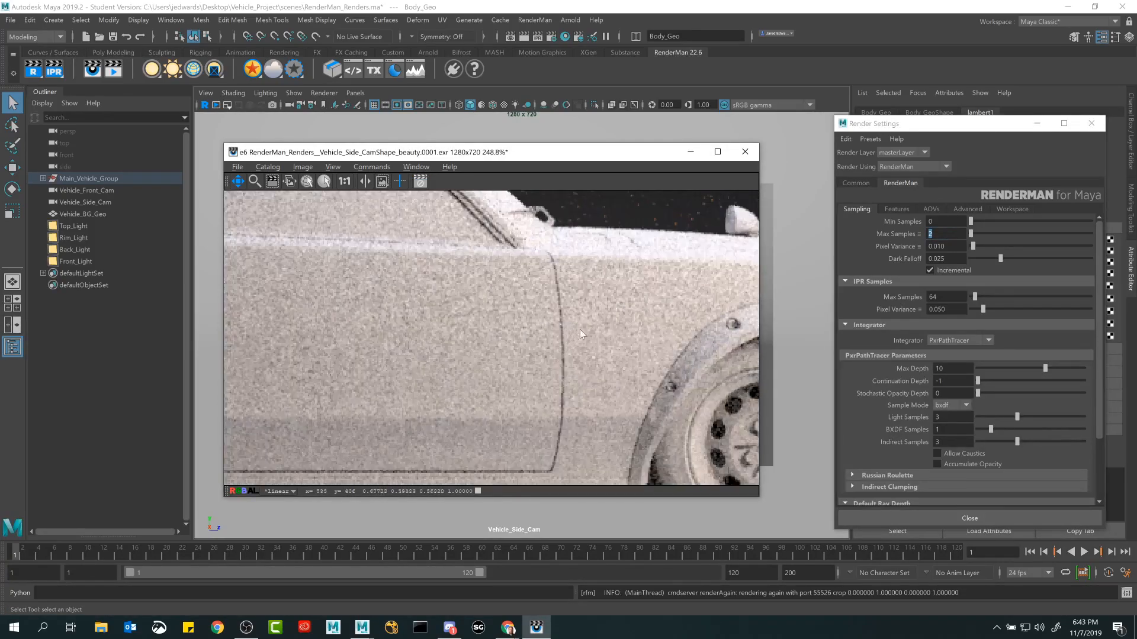
drag(752, 299, 463, 444)
scroll(549, 325, down, 2)
drag(462, 309, 750, 337)
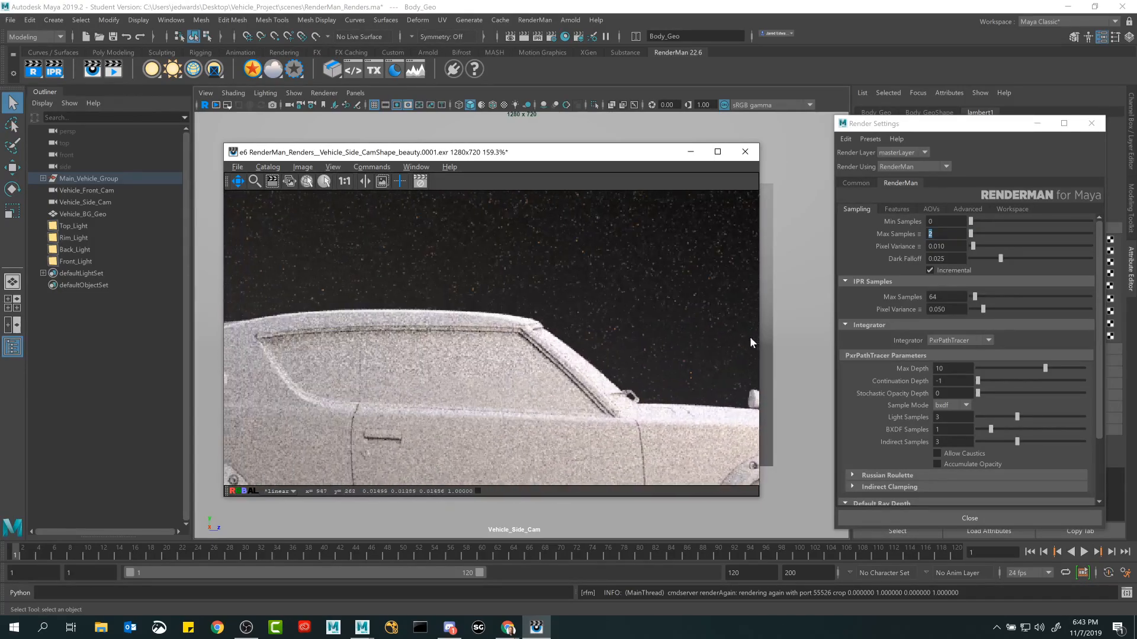
drag(354, 422, 535, 350)
drag(403, 444, 474, 305)
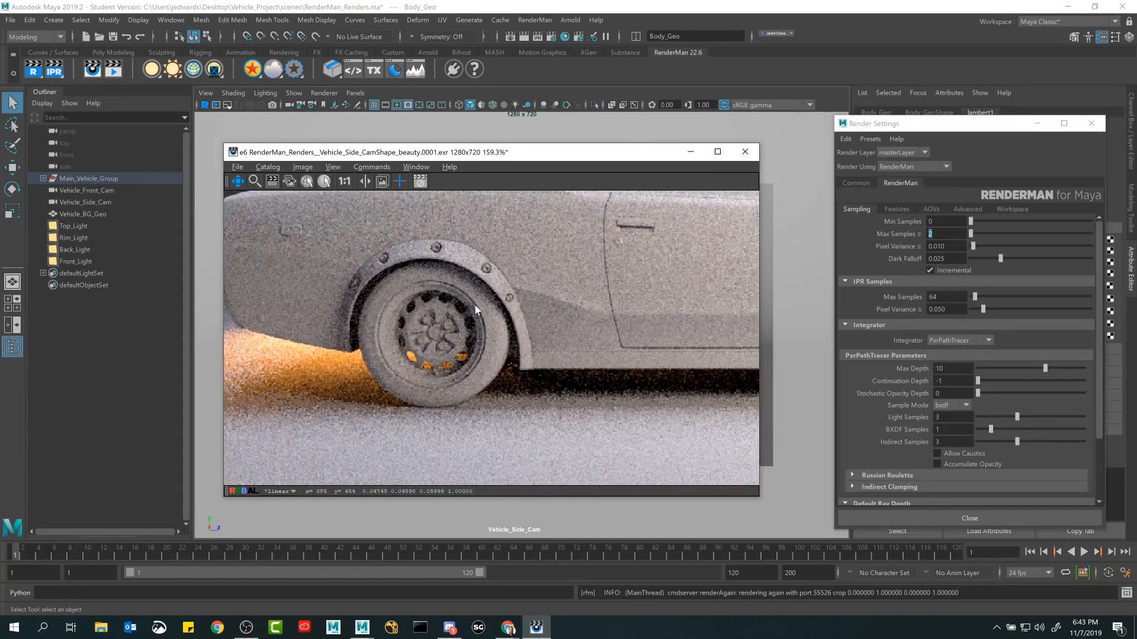
drag(570, 308, 410, 304)
drag(533, 313, 409, 312)
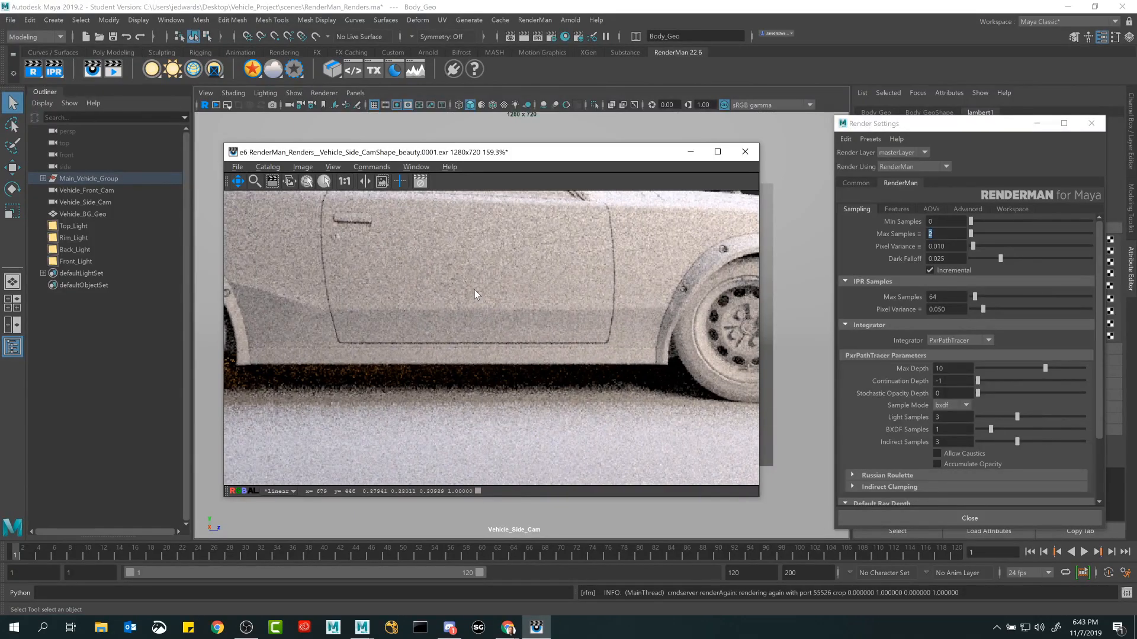
scroll(520, 309, down, 2)
drag(519, 309, 424, 322)
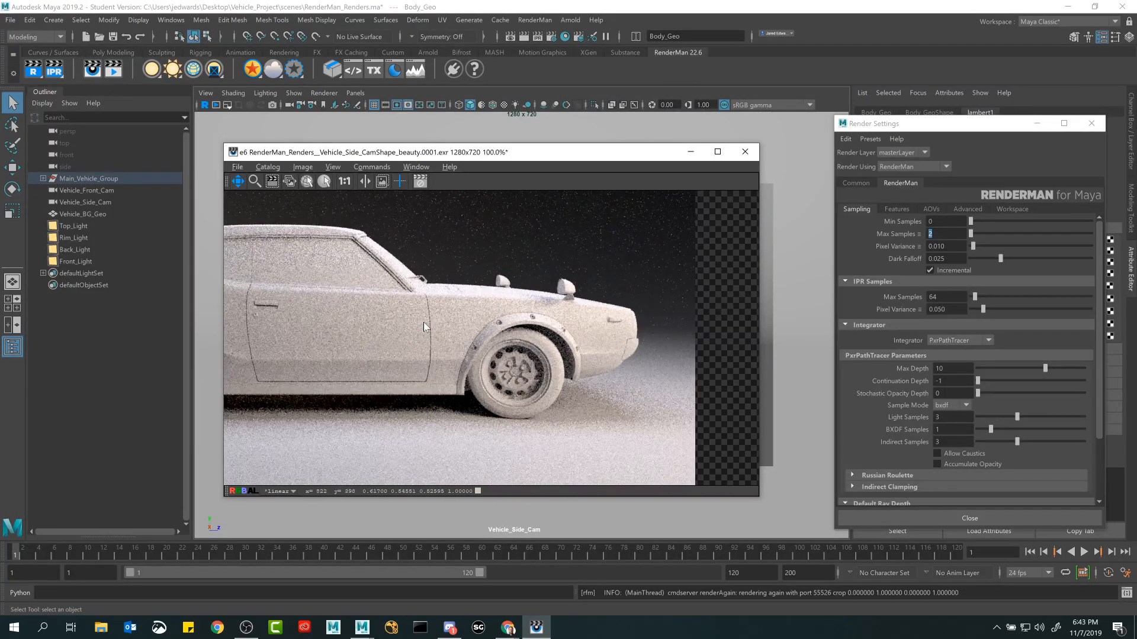
scroll(424, 322, down, 1)
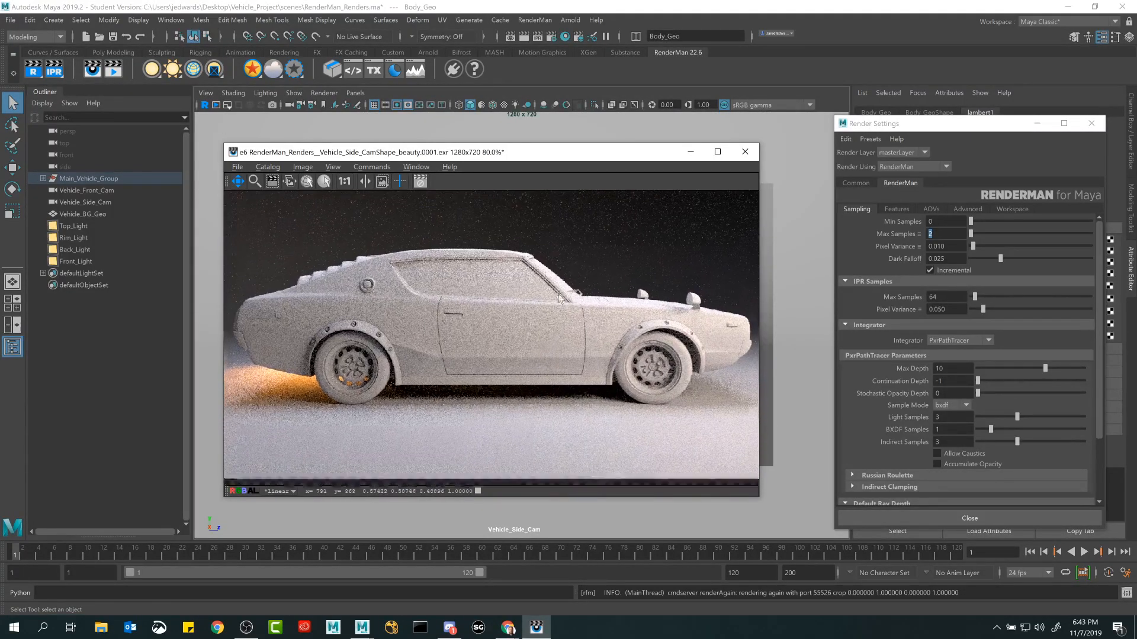
drag(559, 296, 561, 333)
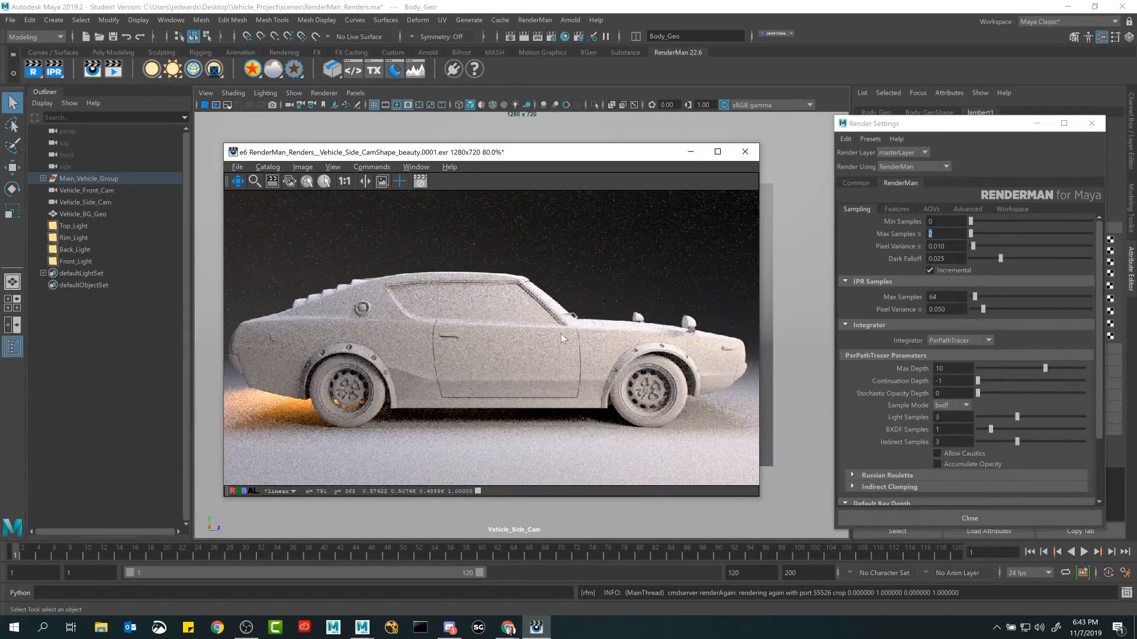
Show the Inspector for the new render and add the note "Notes: Max Samples = 2" below its render time.
key(ctrl+i)
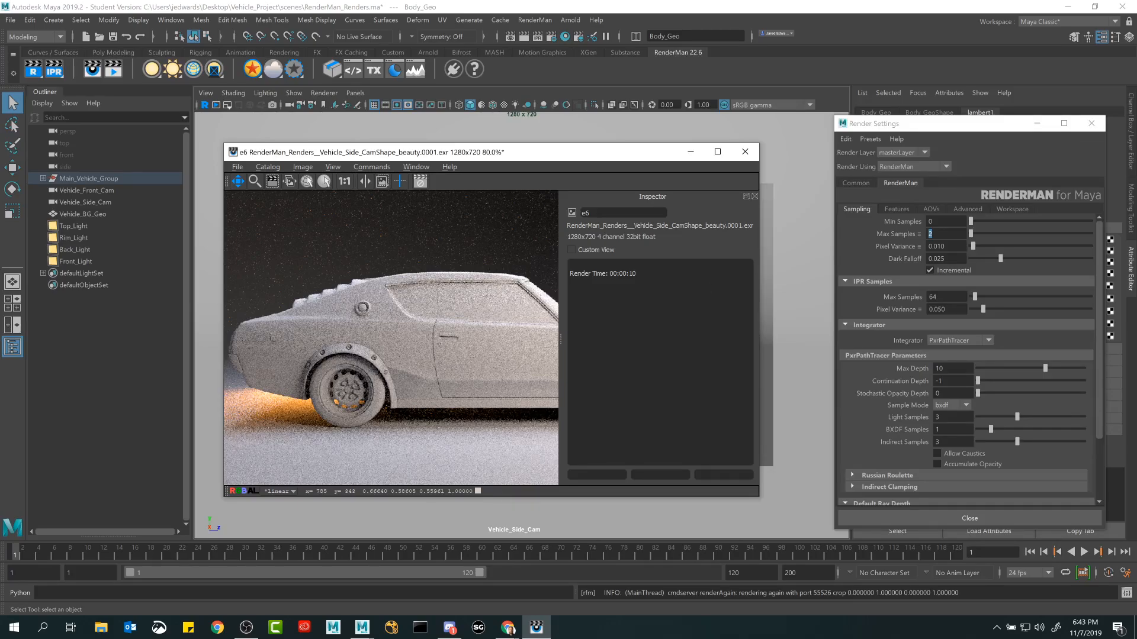
key(Return)
text(No)
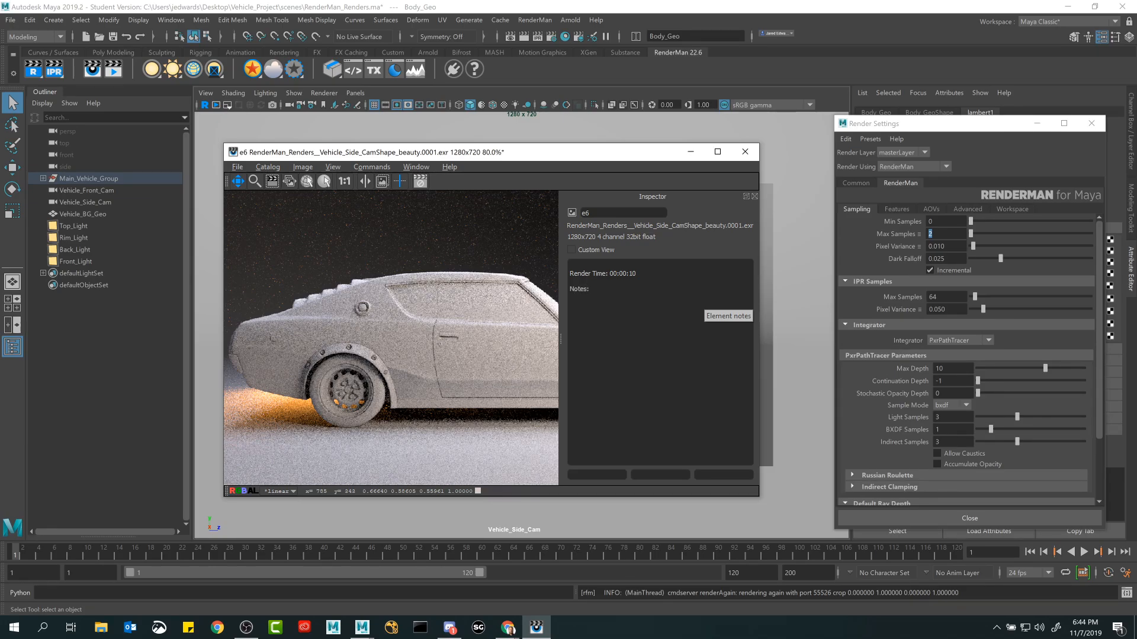
text(tes: Max Samples = 2   )
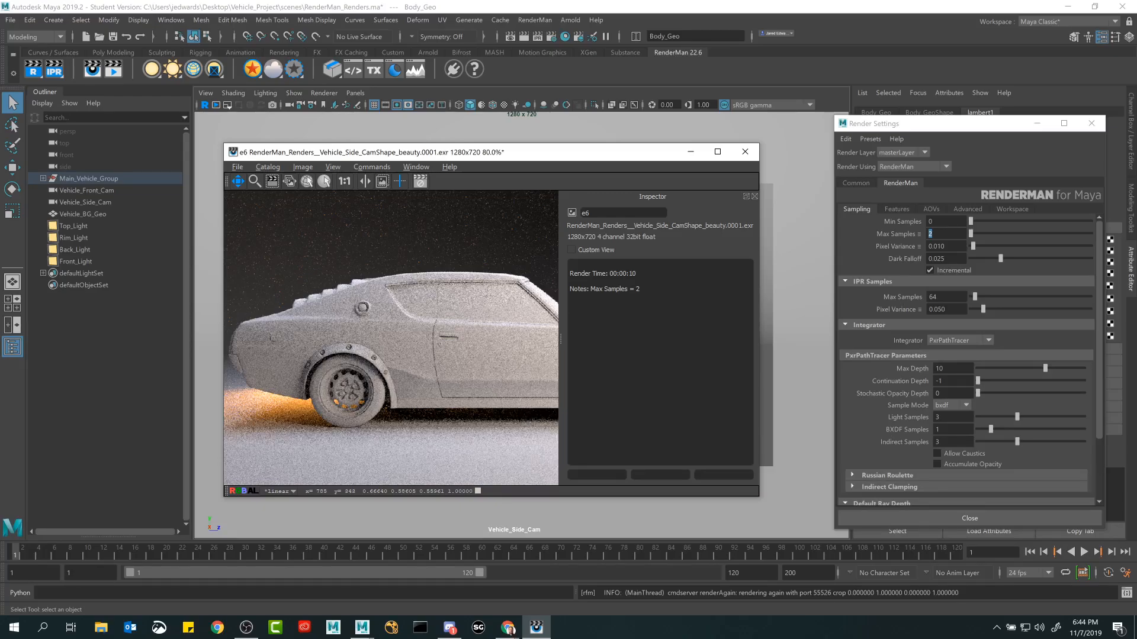
text(Render looks terrible. Might get fired from job.)
Add the line "Render looks terrible. Might get fired from job." to the render's notes and highlight it.
drag(704, 312, 559, 311)
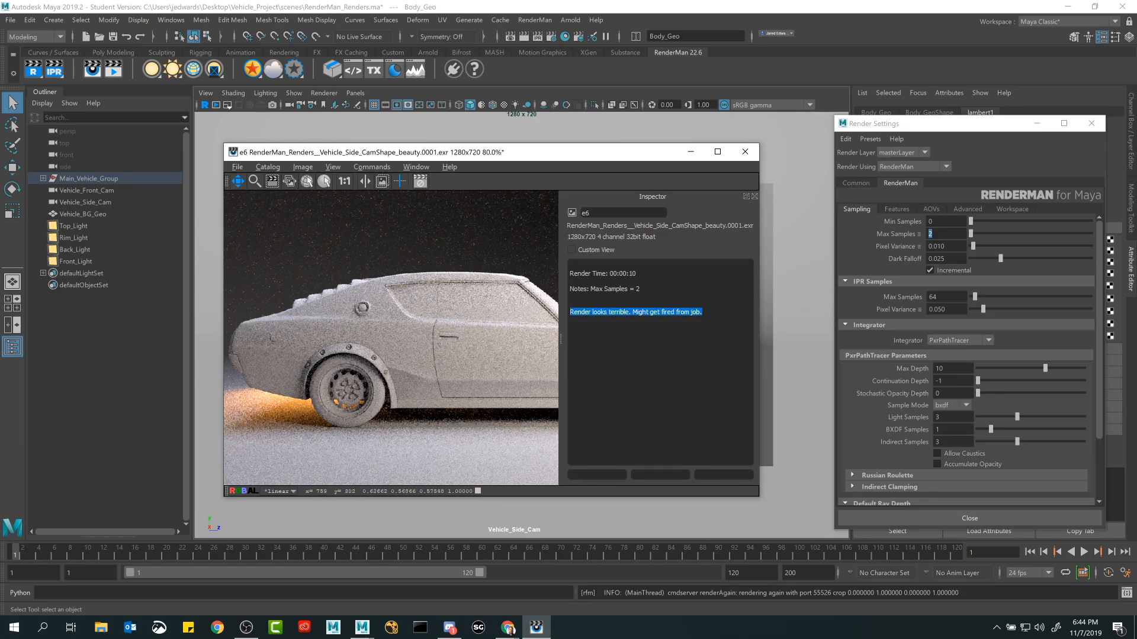
Hide the Inspector, set Max Samples to 4 and render the side camera view again.
click(753, 196)
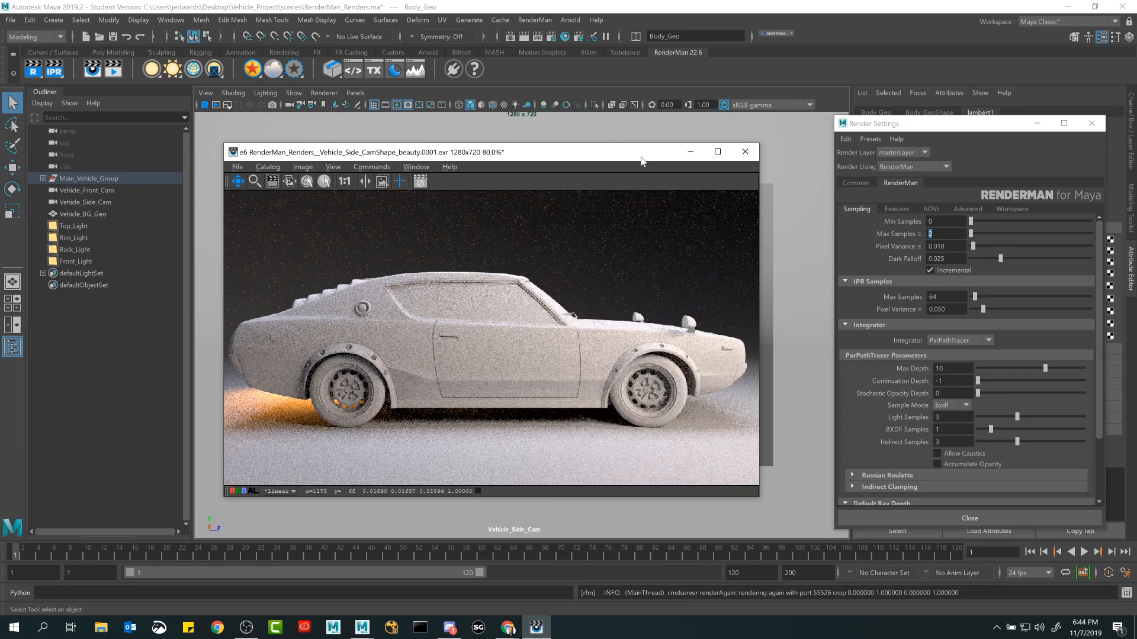
drag(641, 157, 650, 154)
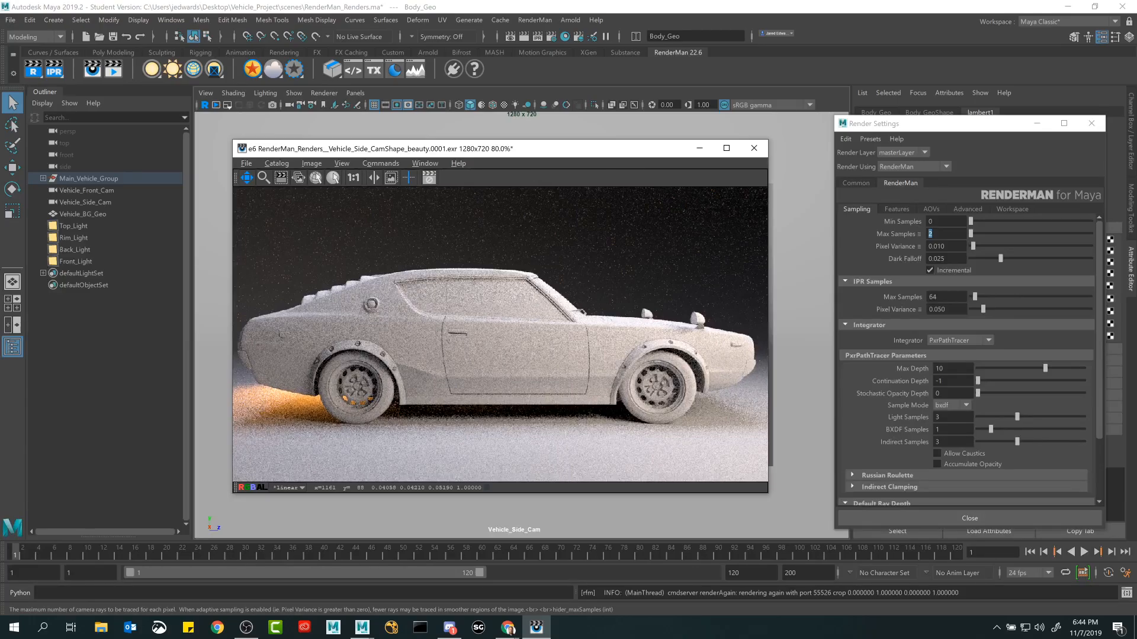
double_click(931, 234)
text(4)
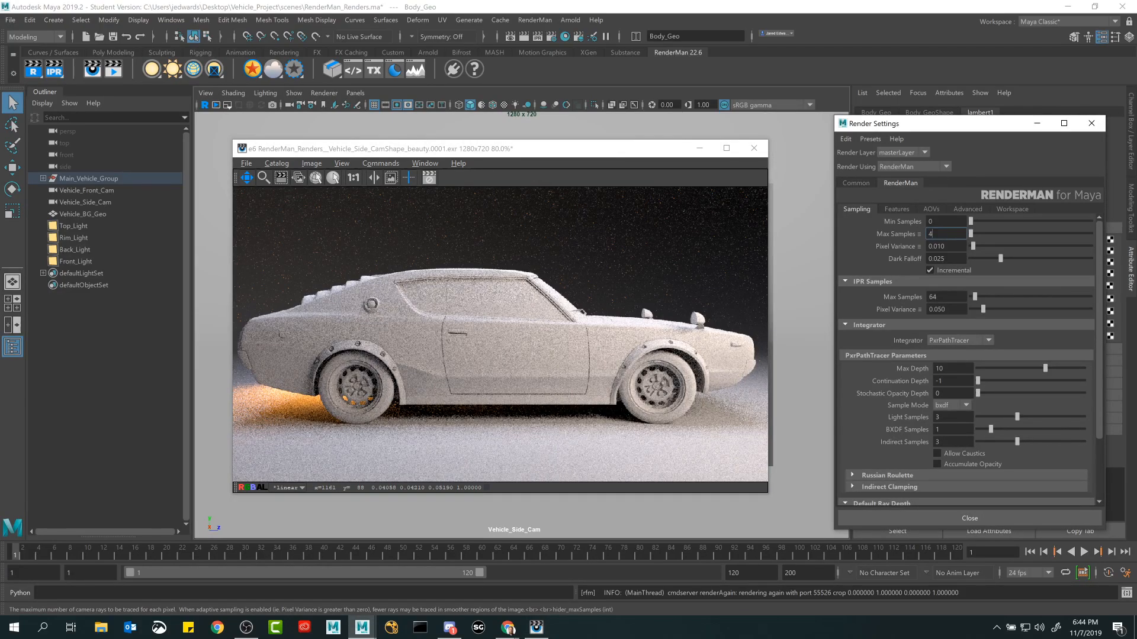
key(Return)
click(580, 151)
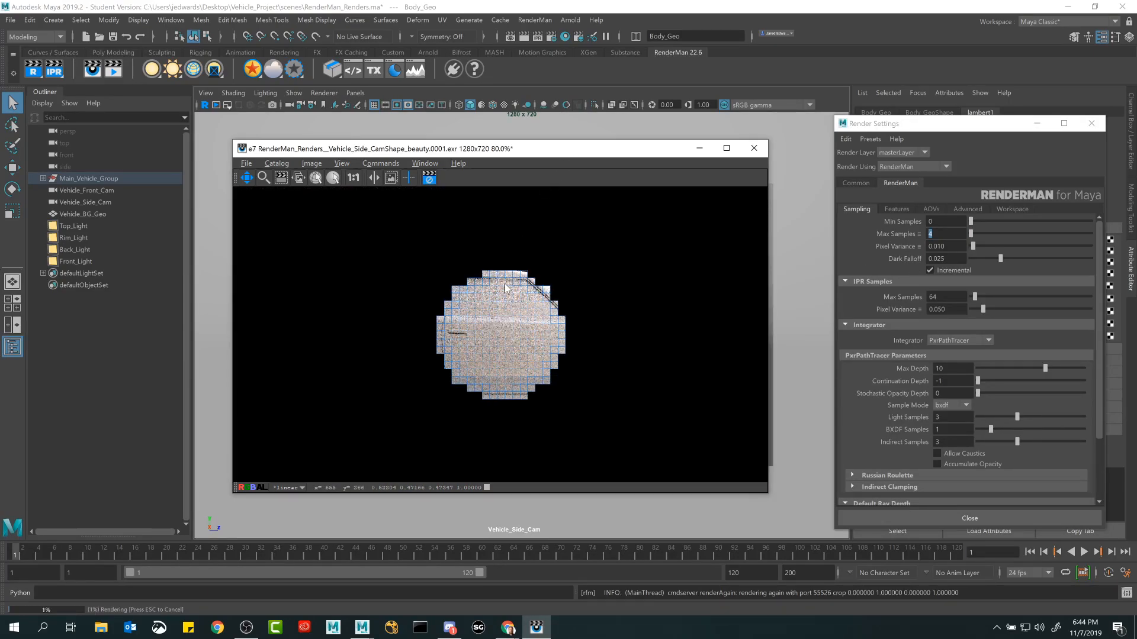
Show the Inspector and Catalog, and compare the 4-sample render in progress with the previous 2-sample render.
key(Right)
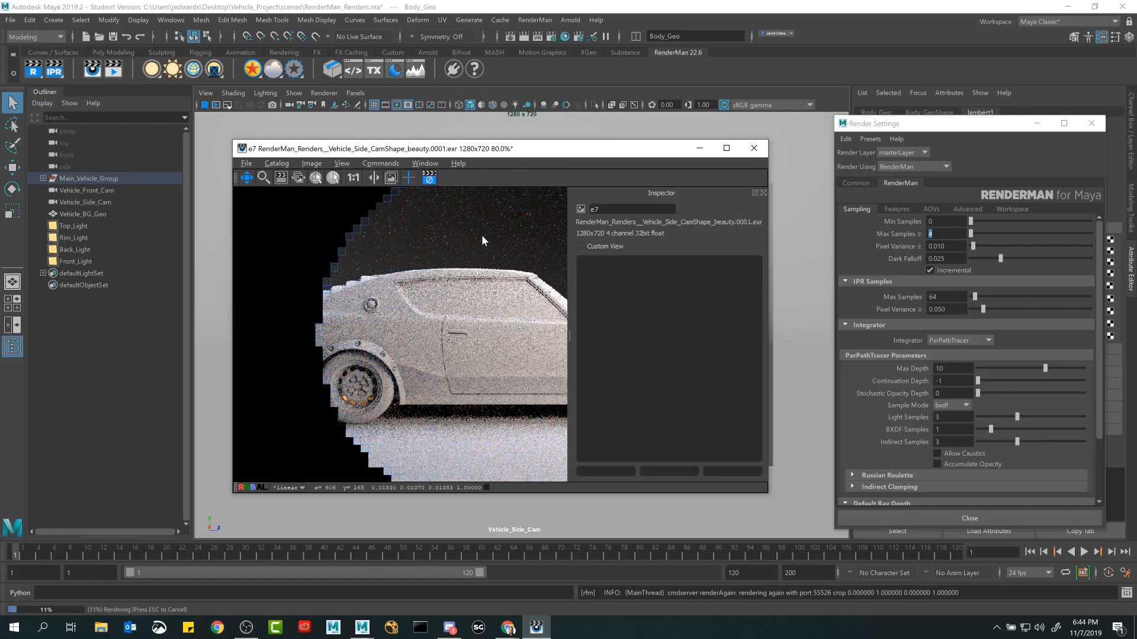
key(Left)
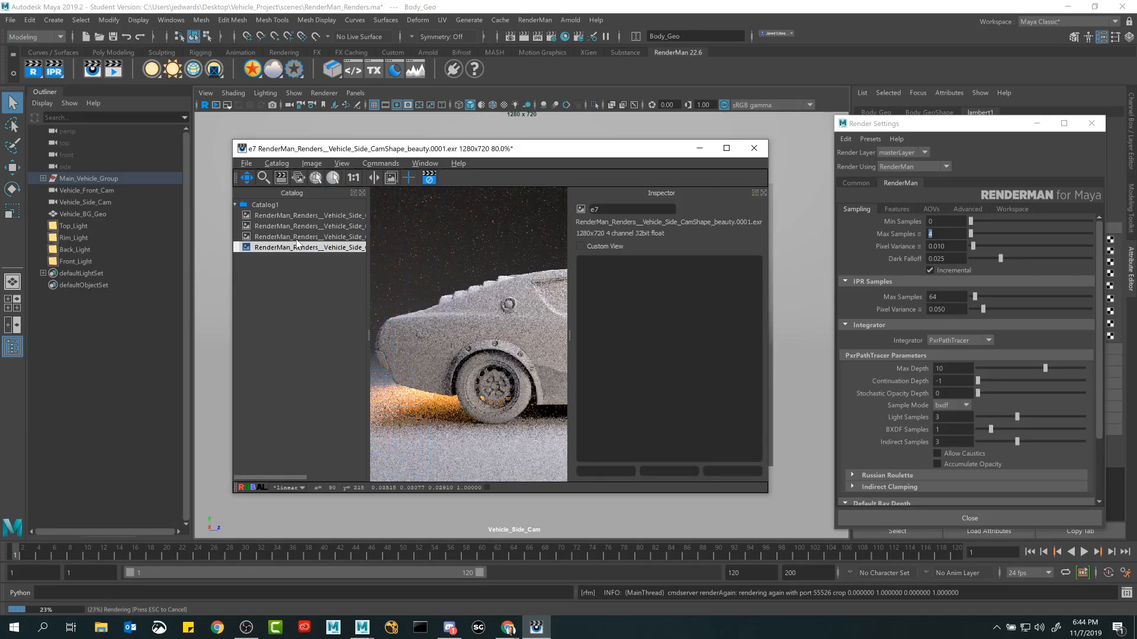
click(297, 237)
click(302, 245)
click(303, 237)
click(306, 245)
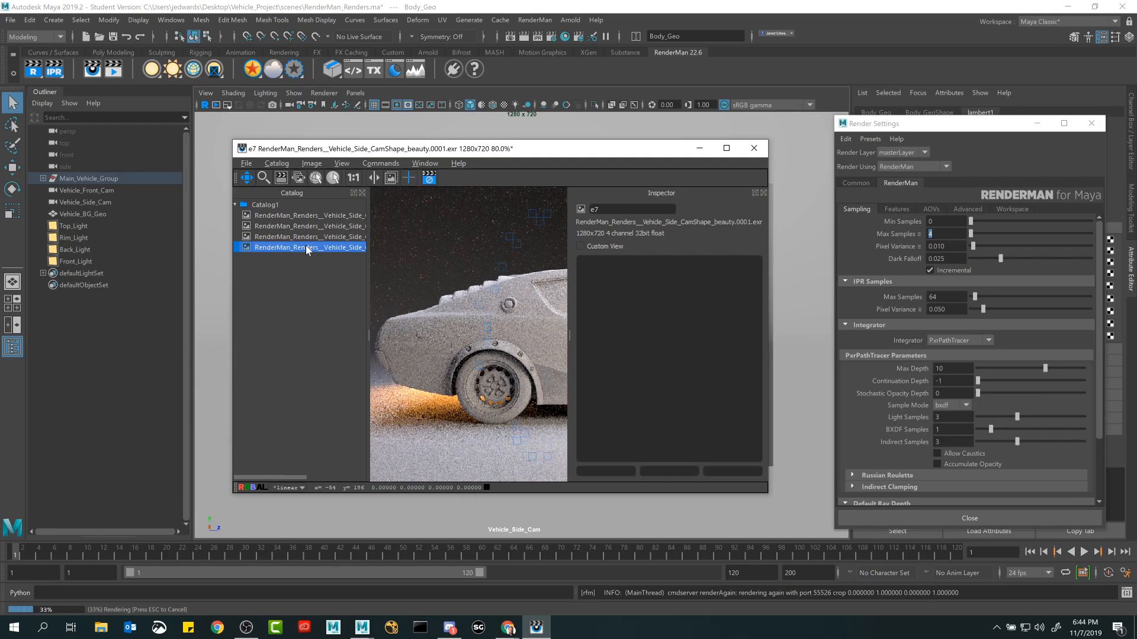
Compare the four catalog renders of the side camera view by switching between them.
click(306, 236)
click(308, 225)
click(311, 218)
click(312, 227)
click(313, 235)
click(314, 244)
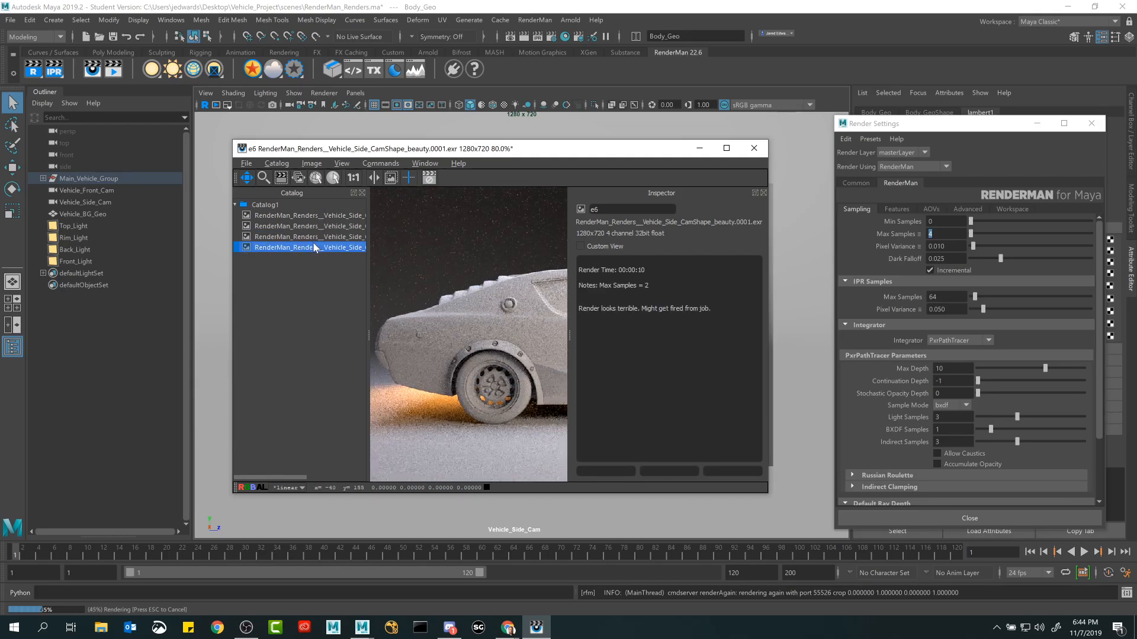
click(314, 237)
click(314, 226)
Delete the two oldest side camera renders from the catalog.
click(314, 216)
shift+click(314, 223)
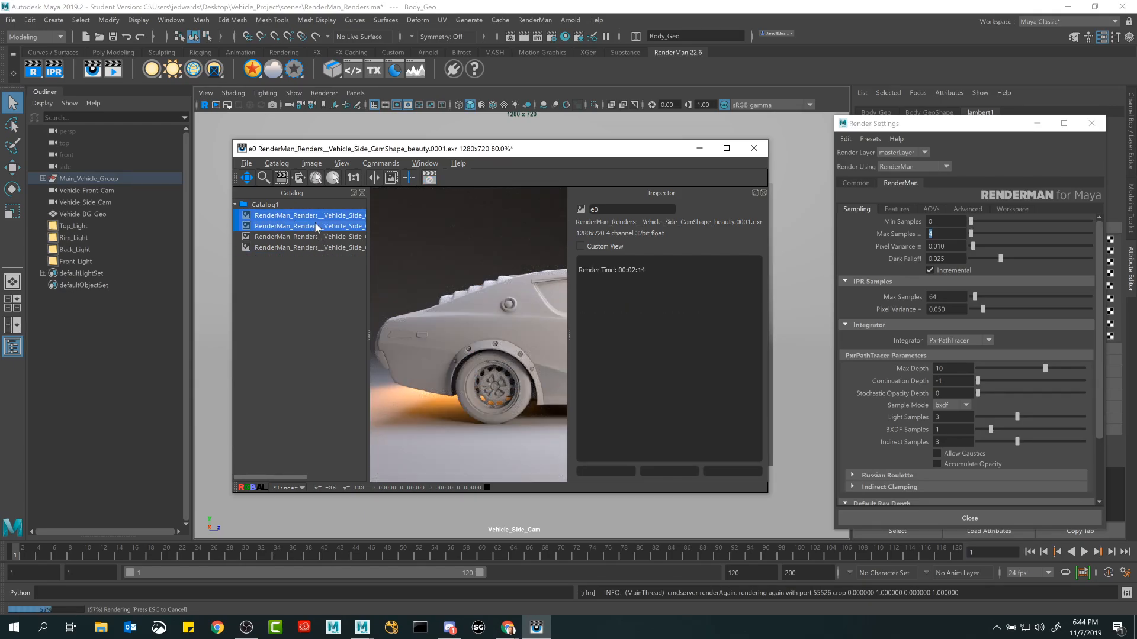
key(Delete)
Compare image noise, render times and notes between the 2-sample and 4-sample renders in the catalog.
click(315, 216)
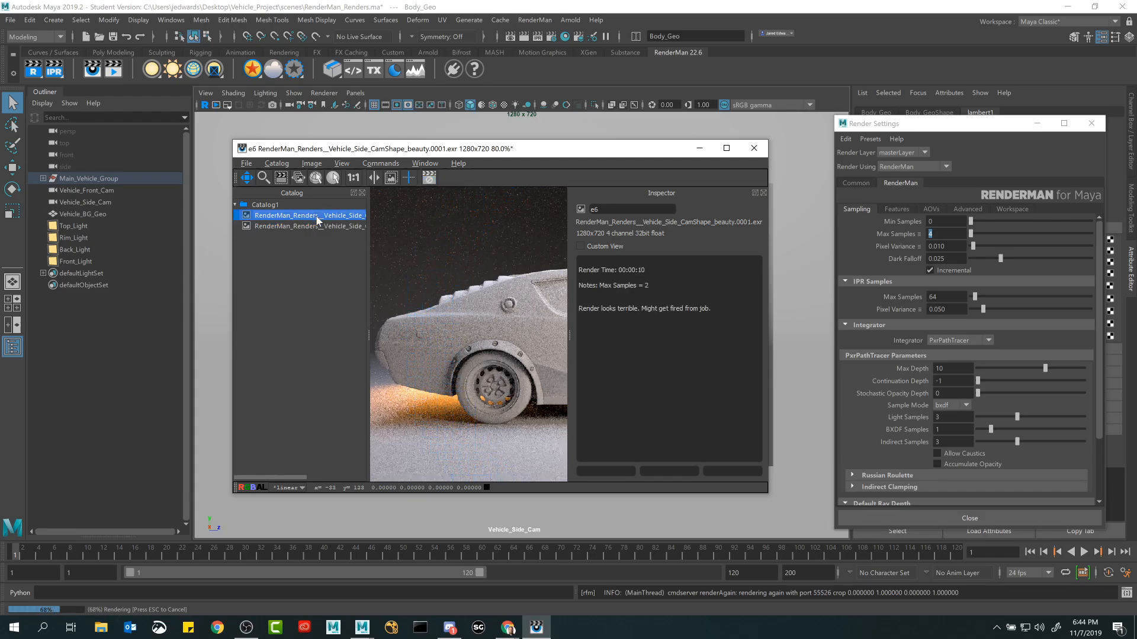
click(317, 225)
click(315, 216)
click(301, 226)
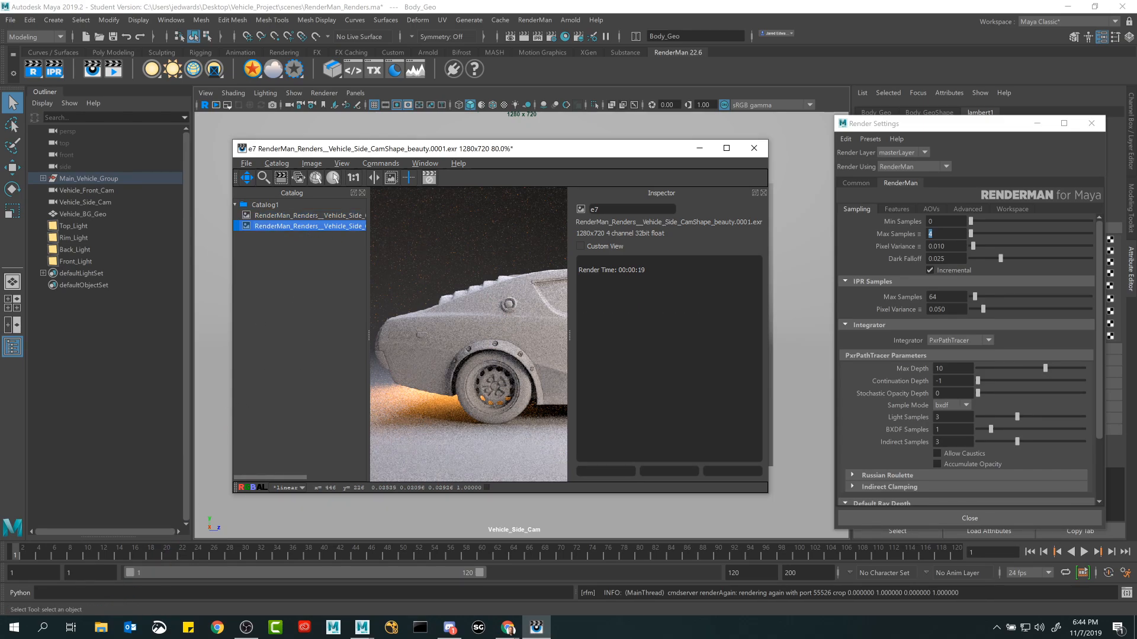
click(328, 215)
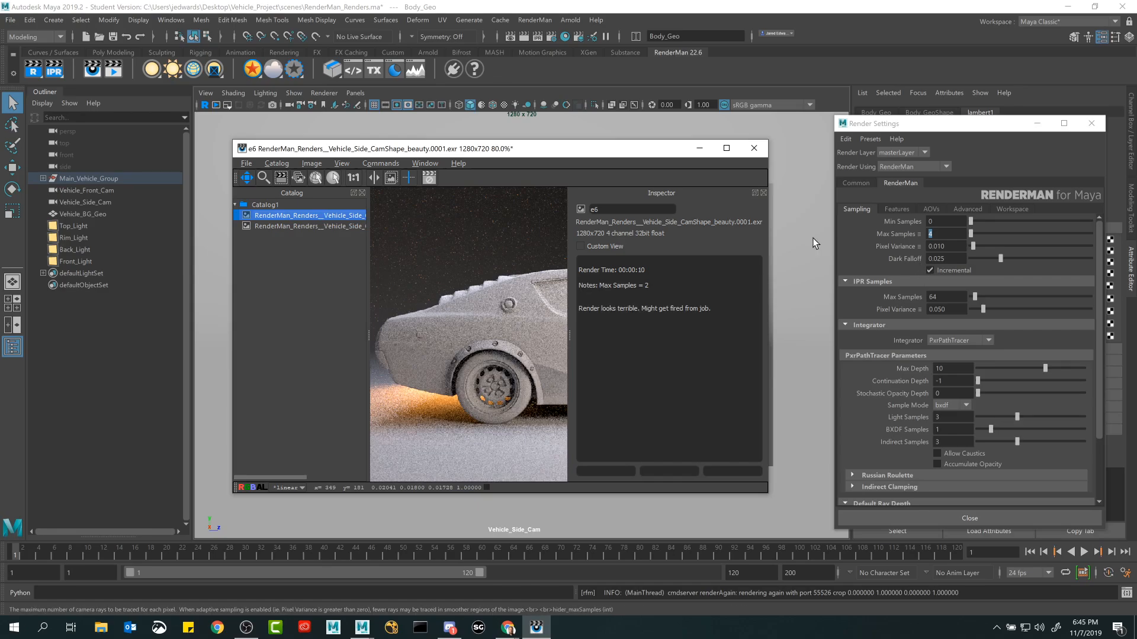
click(310, 227)
click(315, 216)
click(314, 226)
click(317, 215)
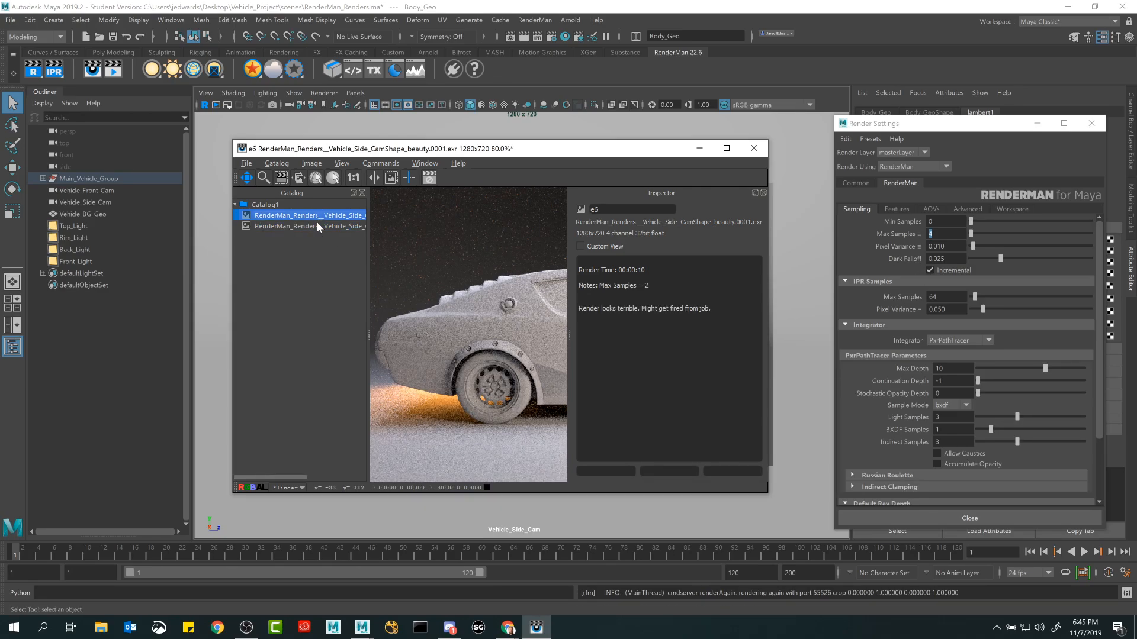
click(318, 227)
click(320, 215)
click(319, 226)
click(323, 215)
click(356, 227)
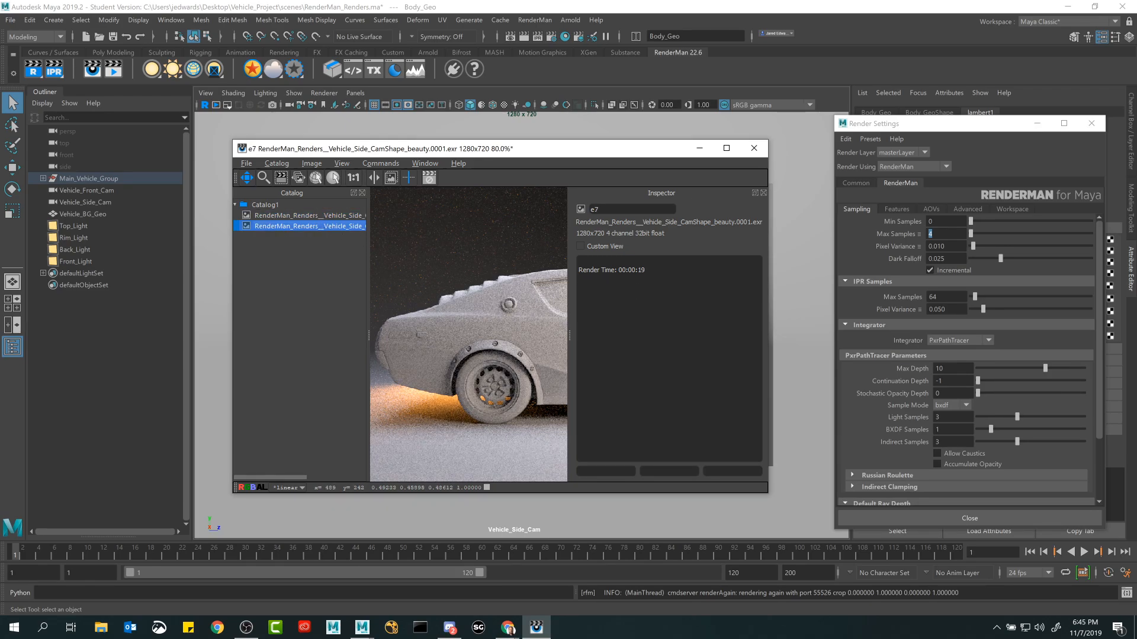
click(325, 217)
click(325, 227)
Set the render's Max Samples to 256.
click(930, 234)
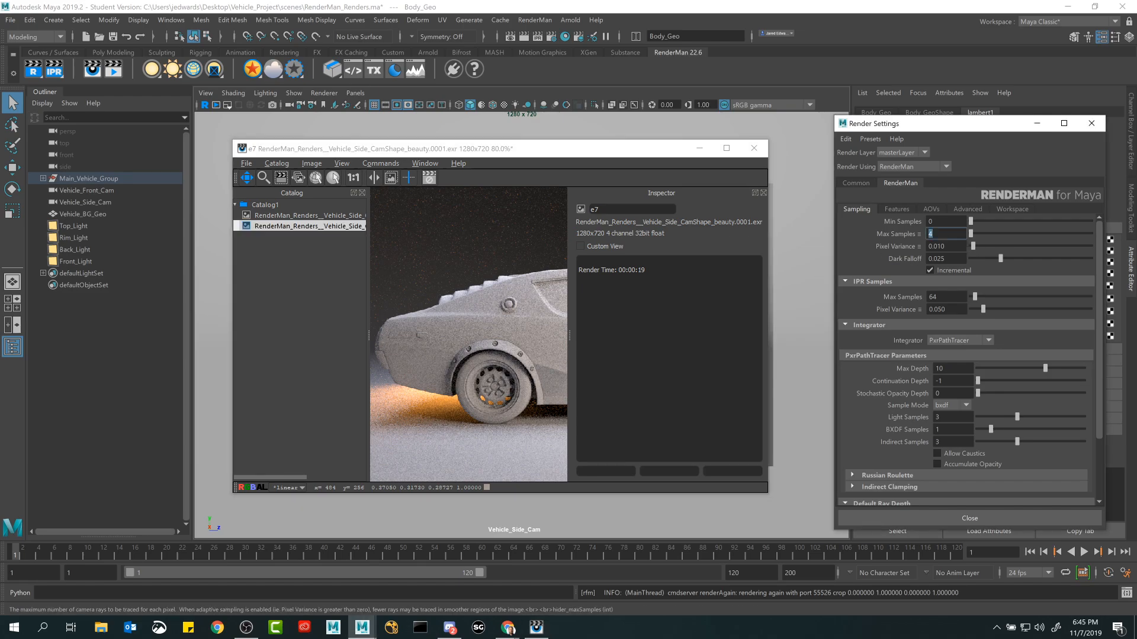
text(256)
key(Return)
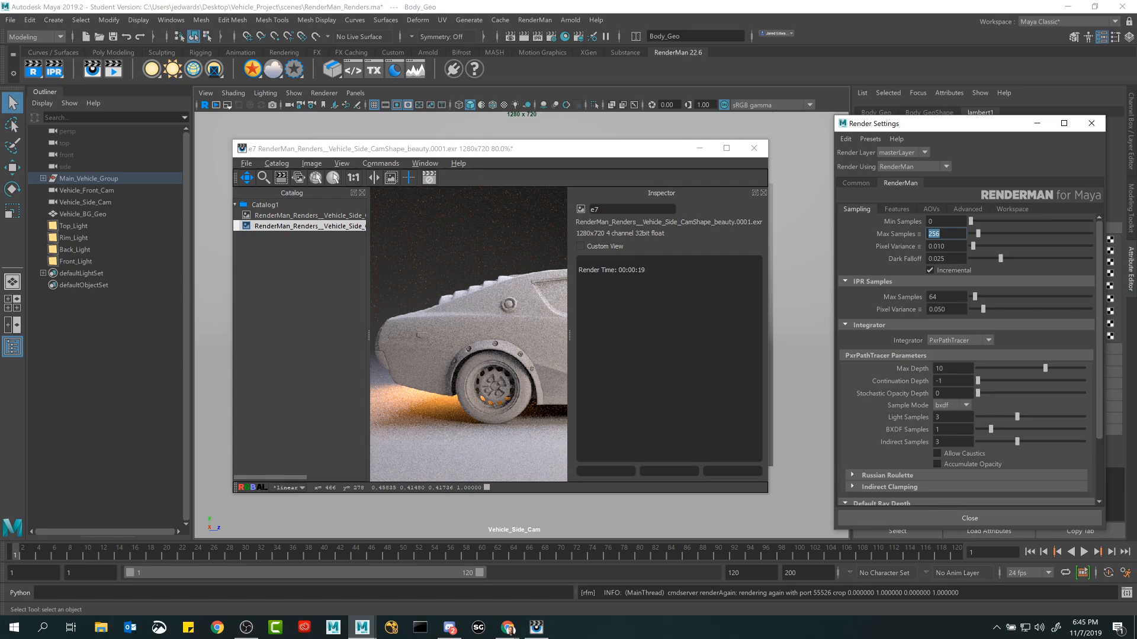
Hide the Inspector and Catalog and center the 4-sample car render in the render window.
click(594, 154)
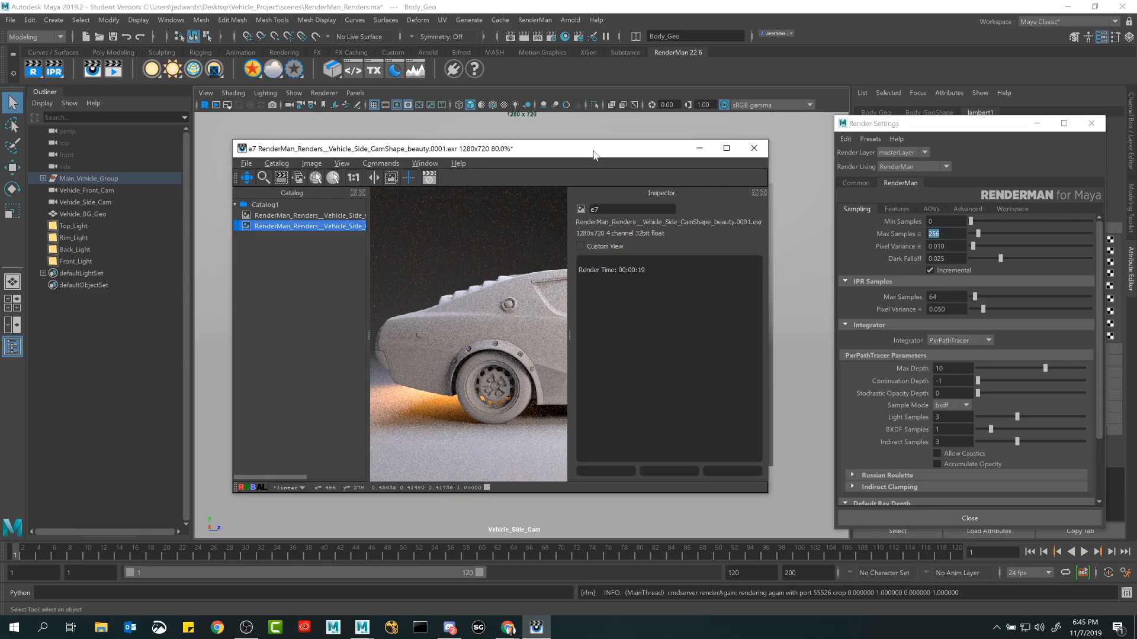
key(i)
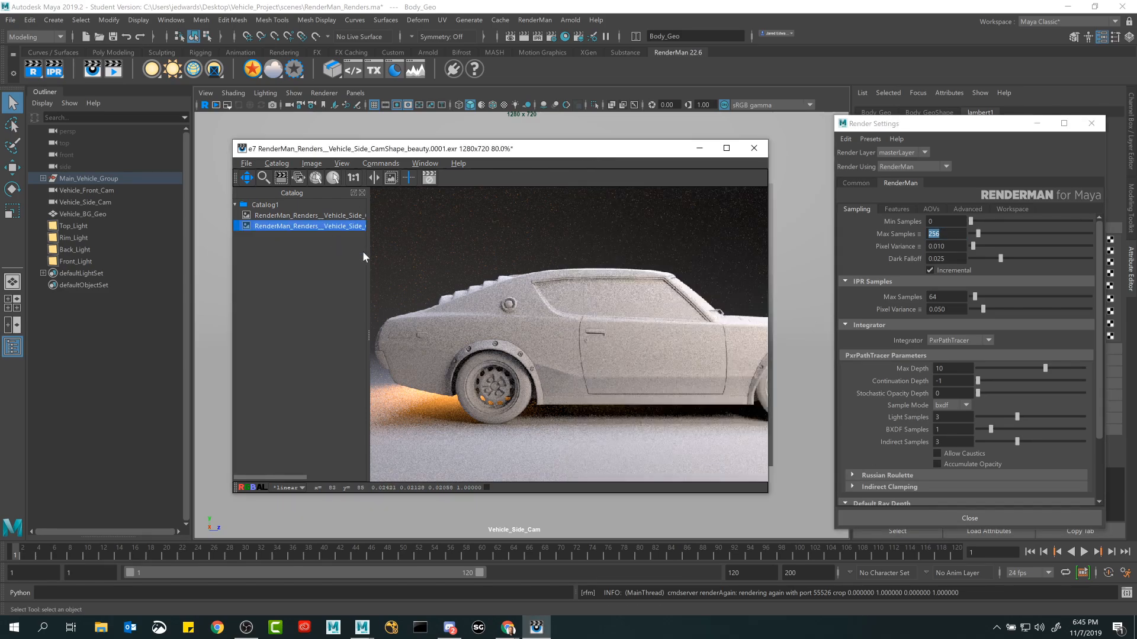
click(390, 163)
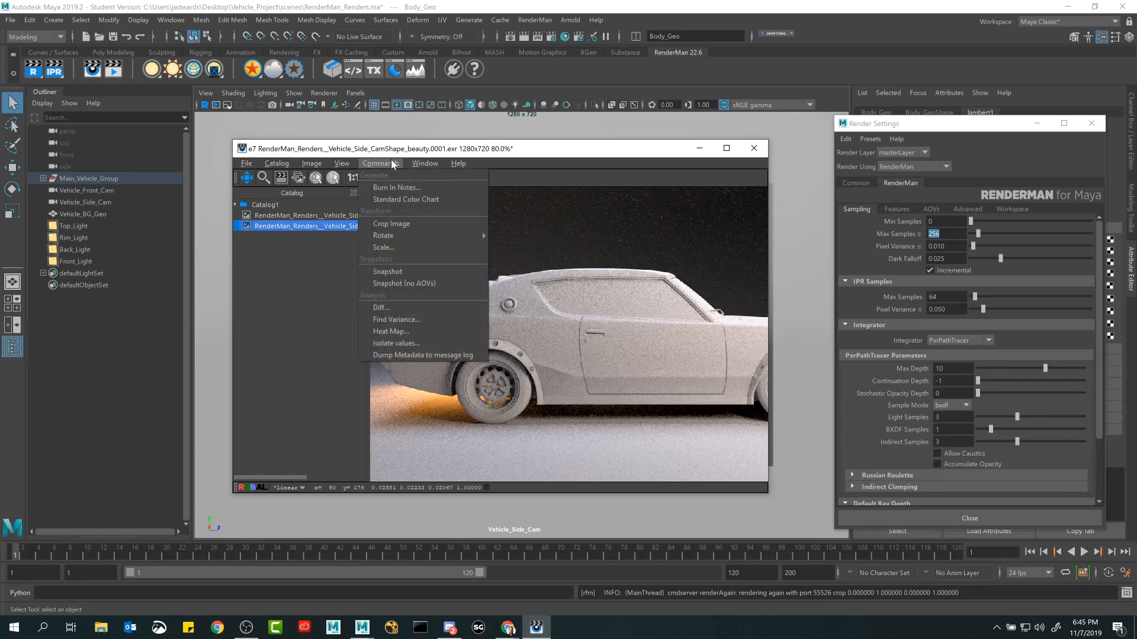
click(438, 165)
click(312, 216)
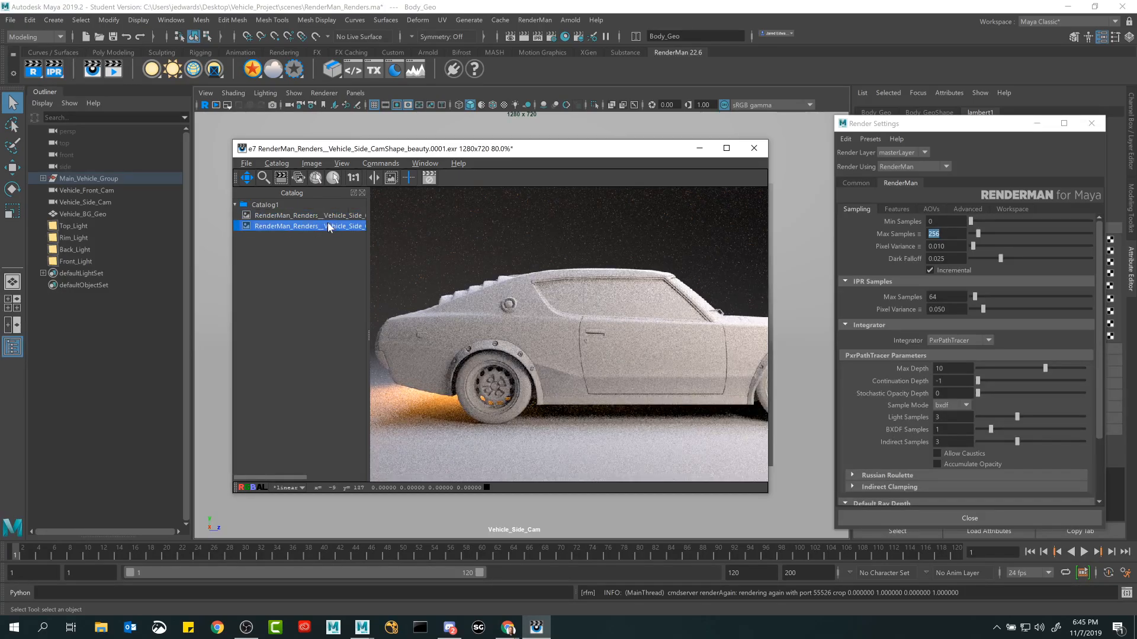
key(space)
key(space)
key(space)
key(space)
key(space)
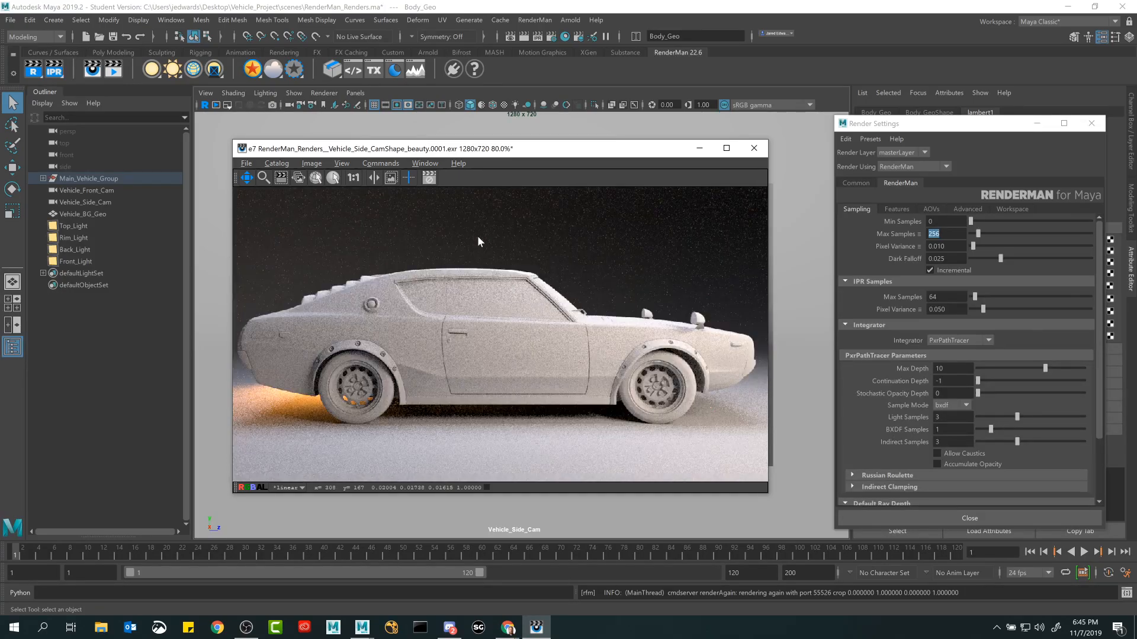
drag(513, 328, 524, 325)
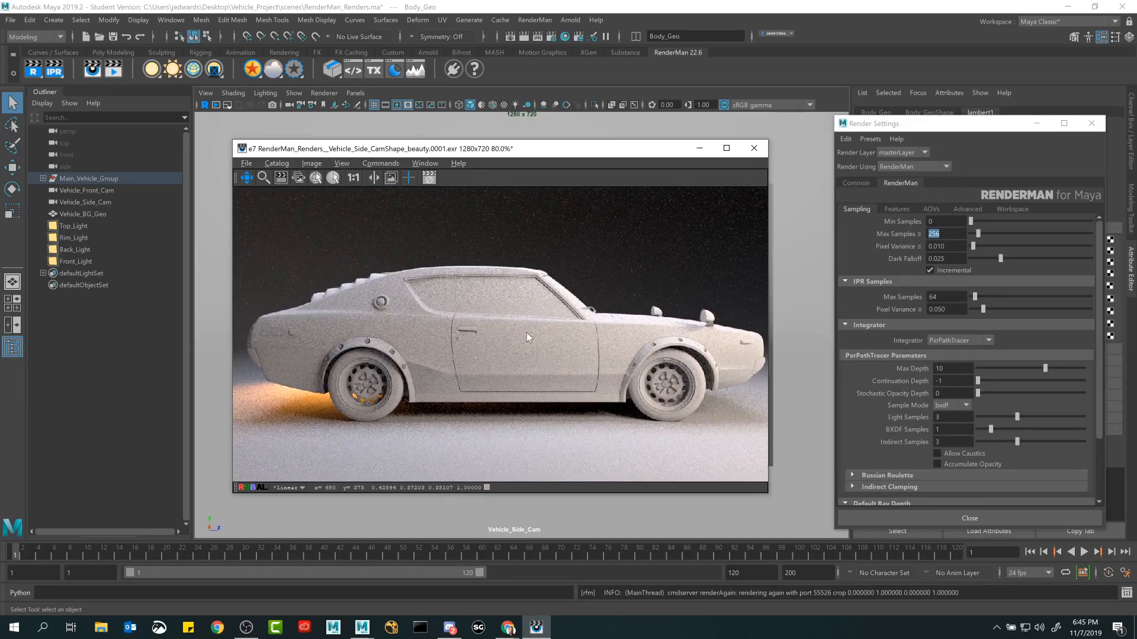
Minimize the Render Settings, bring back the render window and render the side camera view again, with the whole image in view.
click(700, 149)
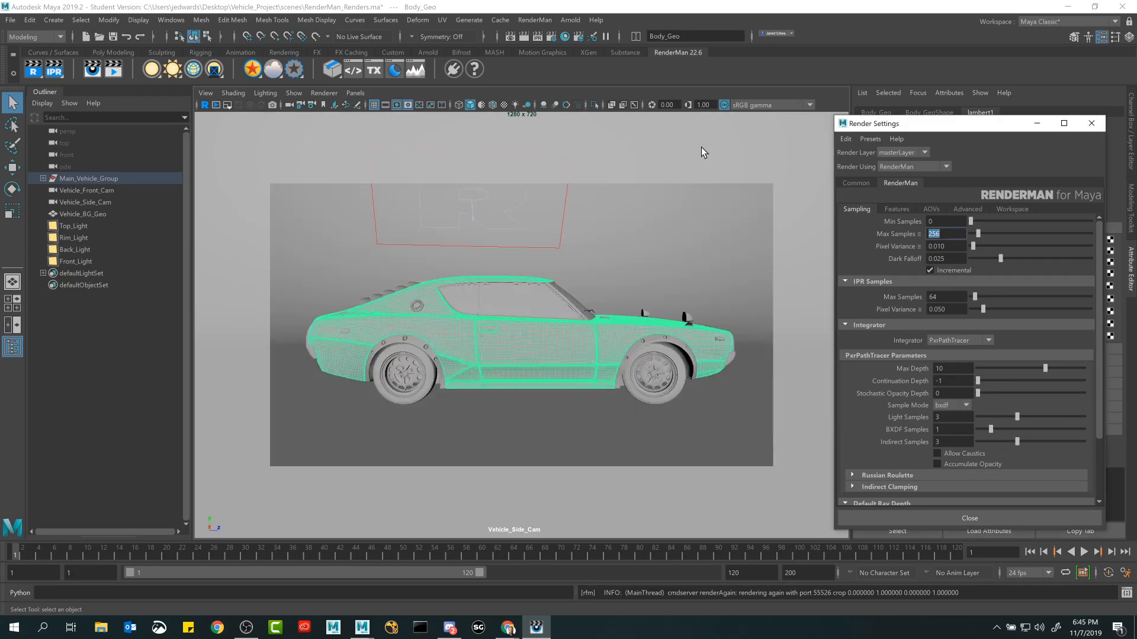
click(1037, 124)
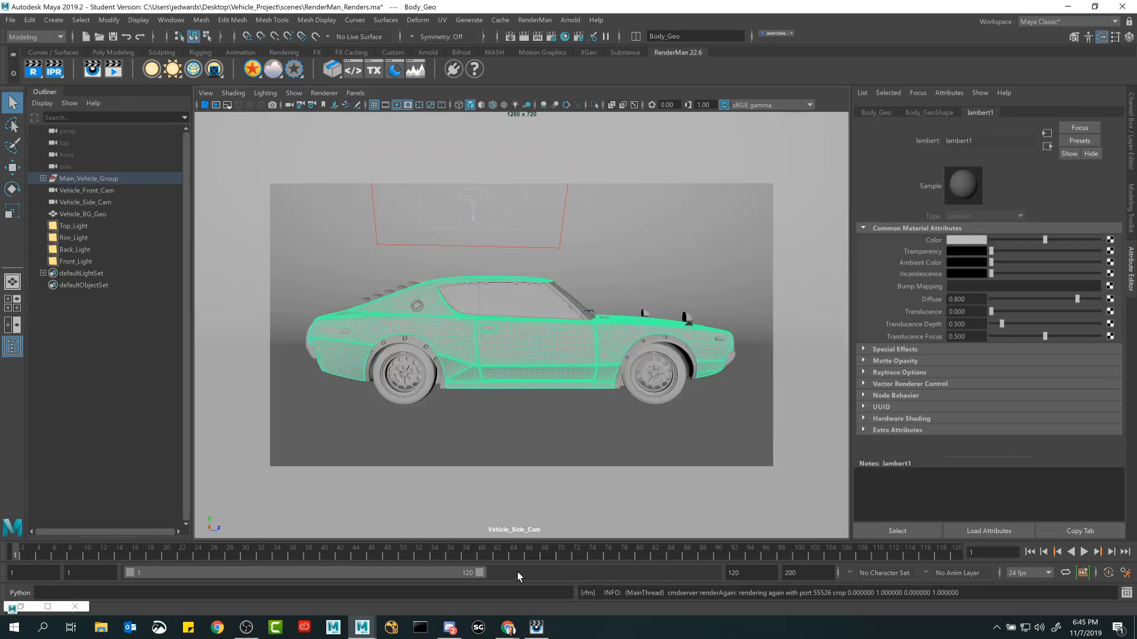
click(537, 627)
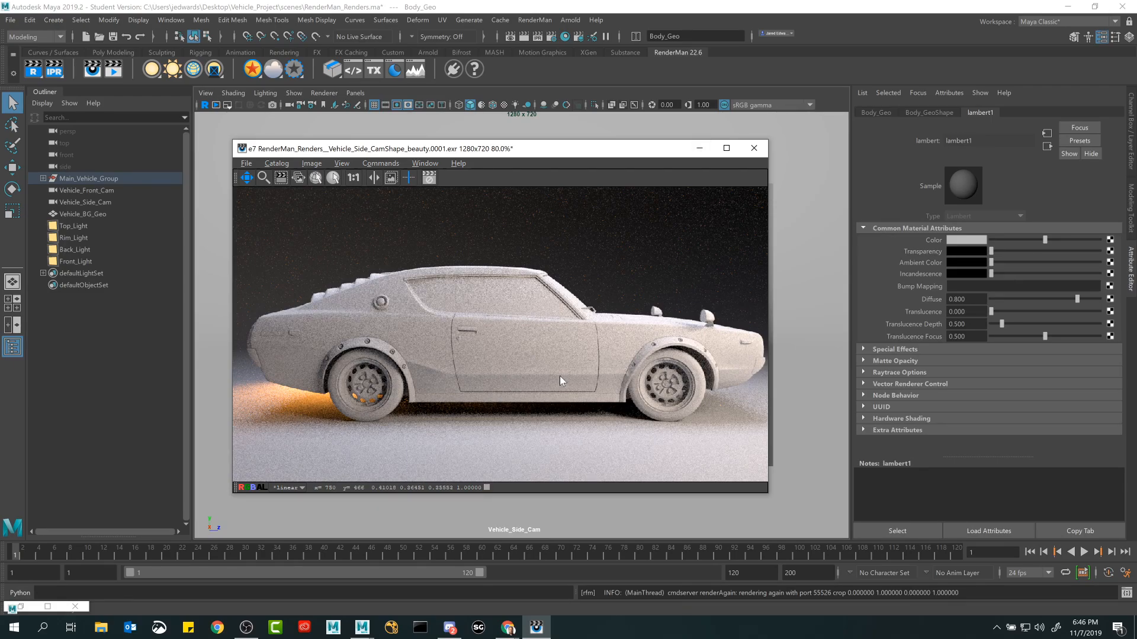
drag(504, 154, 679, 139)
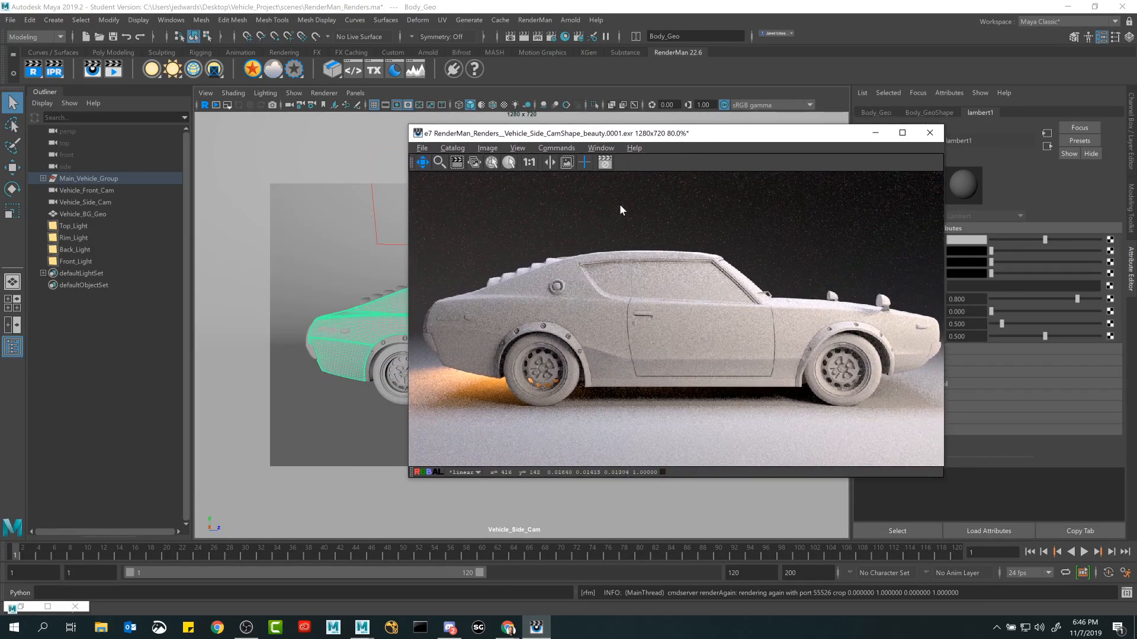
drag(681, 139, 548, 136)
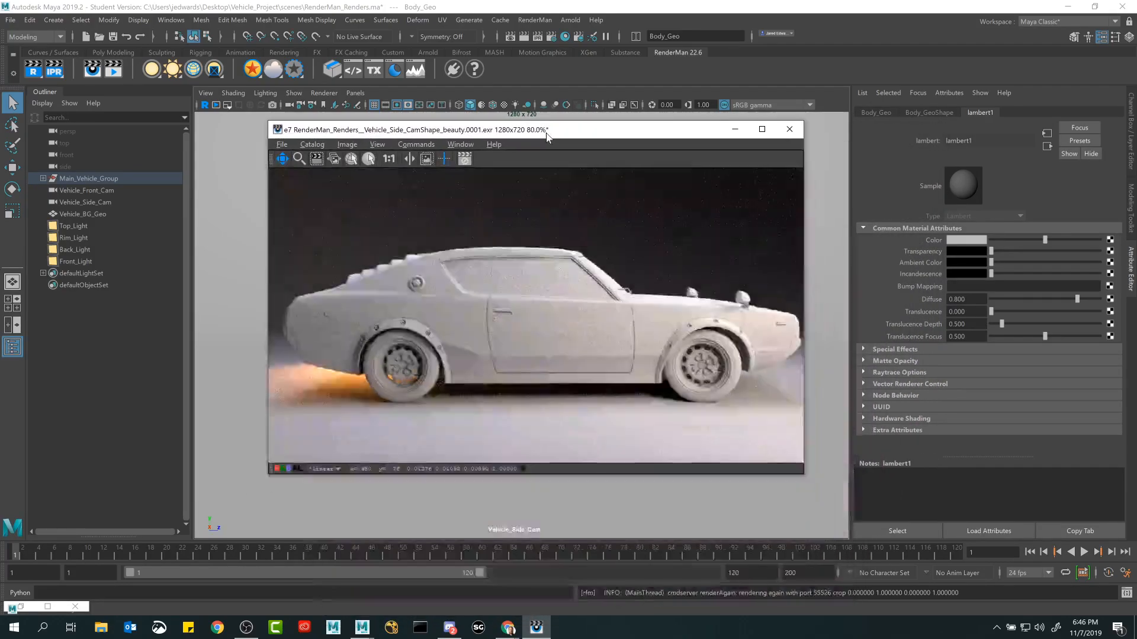
scroll(545, 293, down, 1)
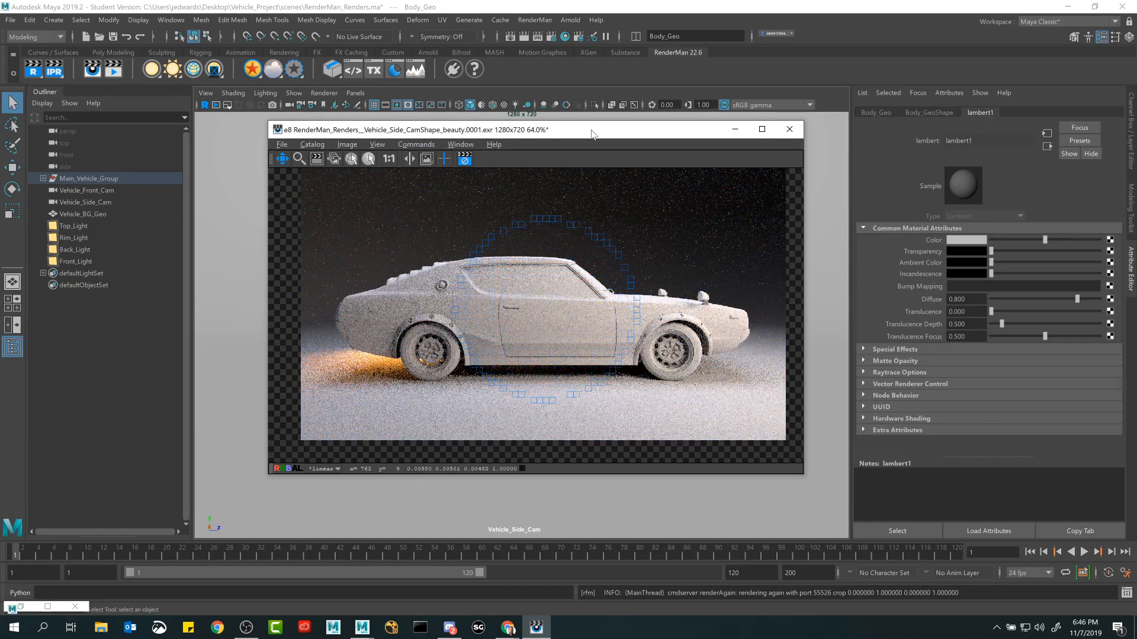
Move the render window clear of the viewport, select Rim_Light and display the scene in wireframe with the Rotate tool active.
drag(591, 134, 754, 187)
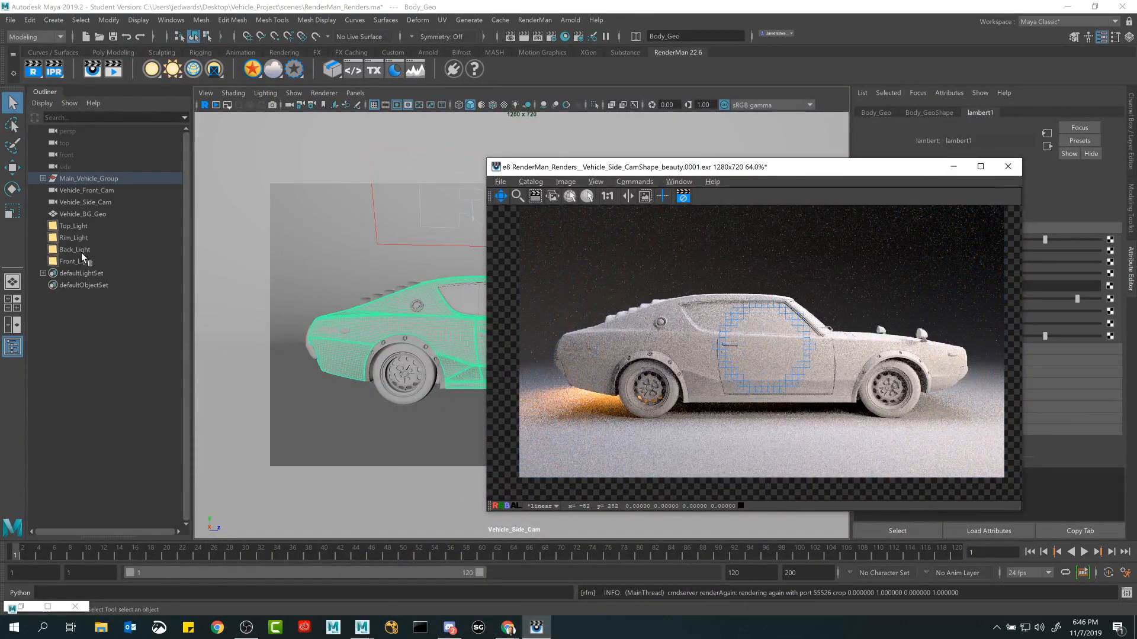
click(76, 238)
drag(709, 171, 820, 214)
key(r)
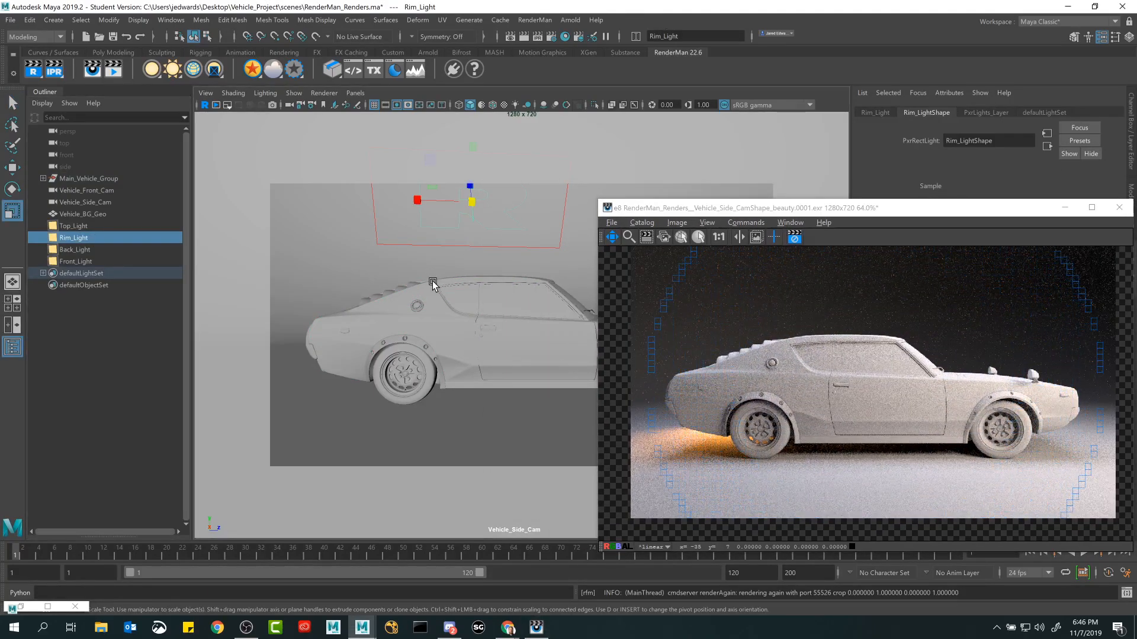
key(4)
key(e)
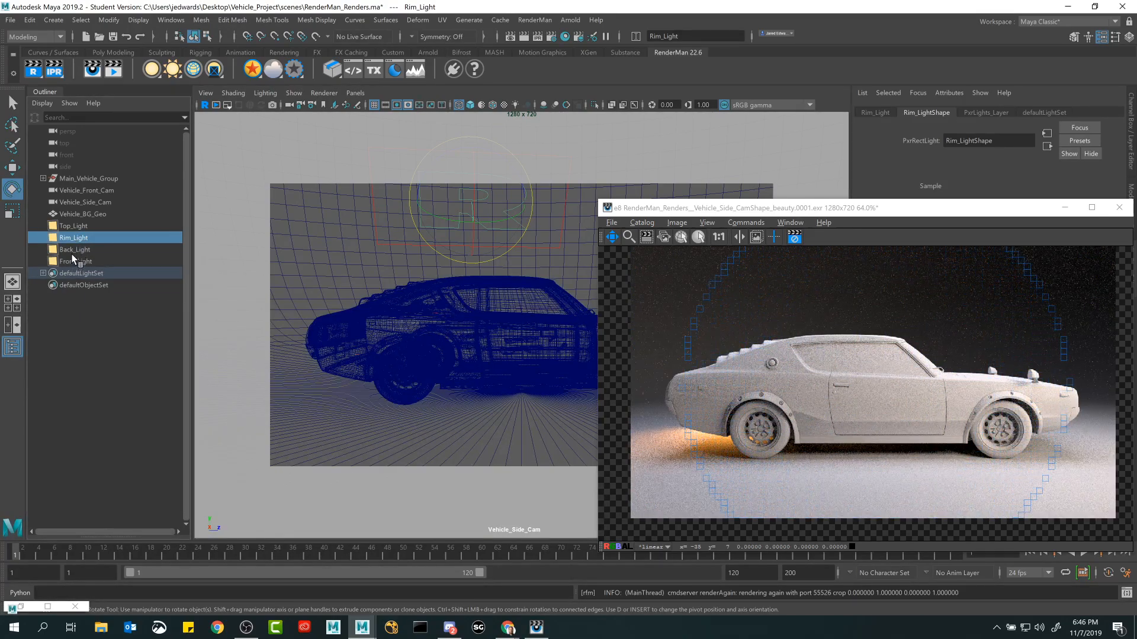
Select Back_Light and place the render window over the viewport, leaving the light's attributes uncovered.
click(74, 250)
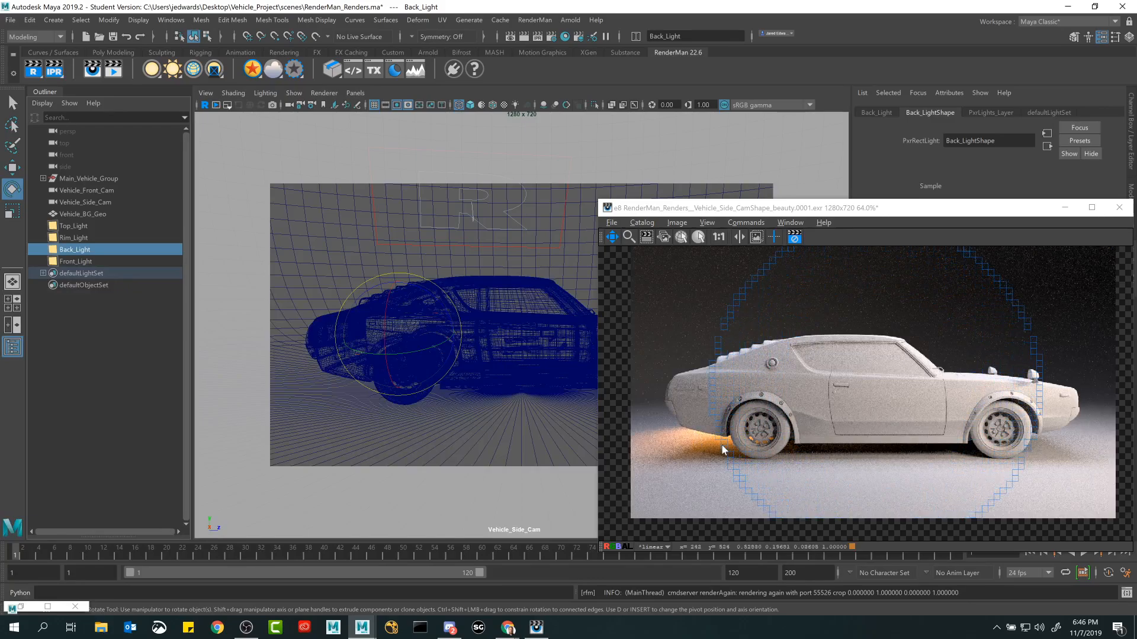
drag(910, 212, 411, 170)
click(89, 251)
key(q)
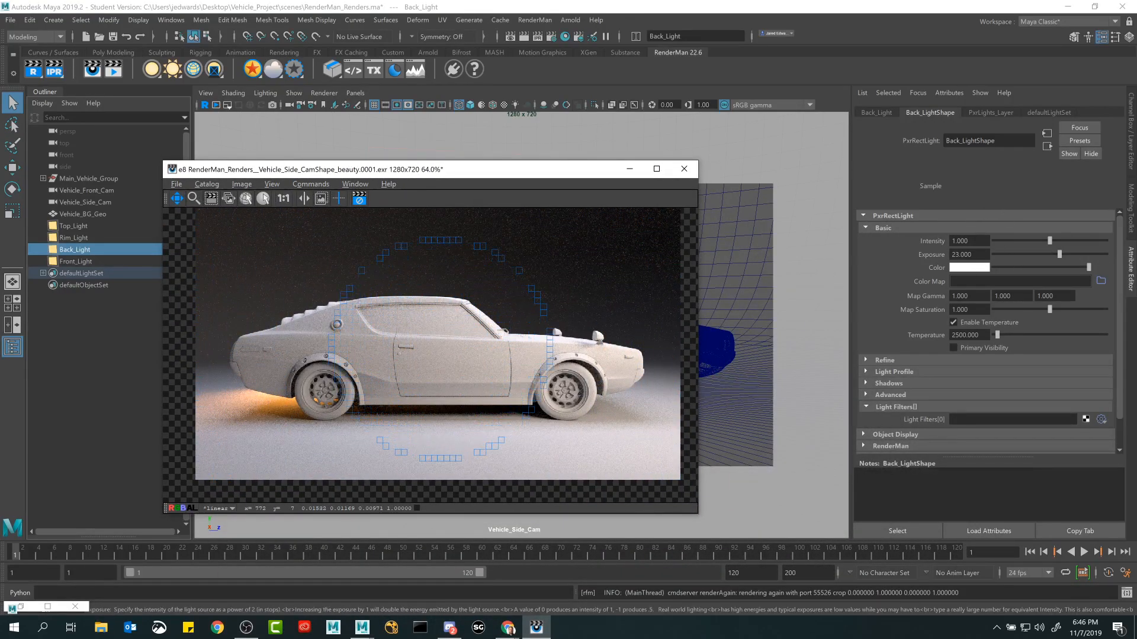
drag(533, 168, 626, 137)
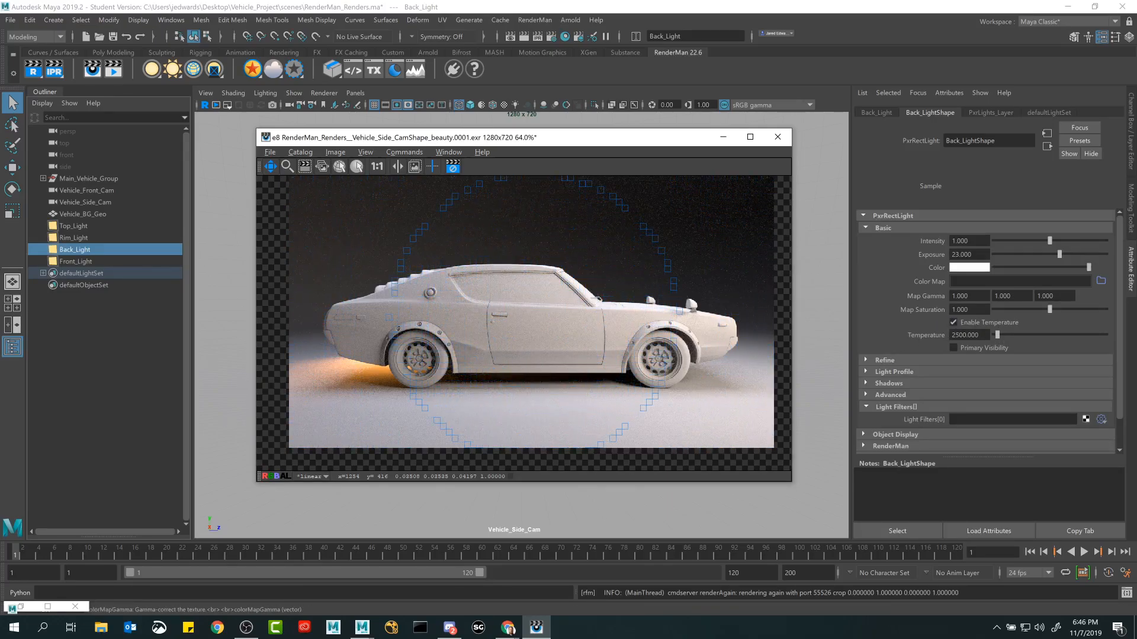
Try turning off Enable Temperature on Back_Light and changing its light color to pink.
click(971, 322)
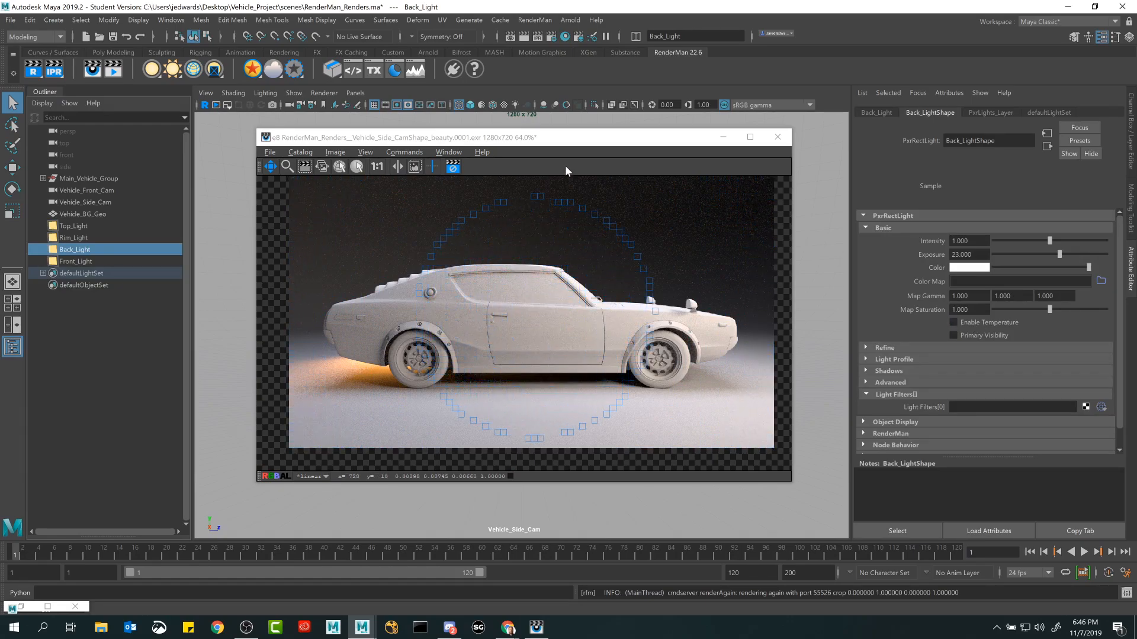
drag(560, 145, 544, 129)
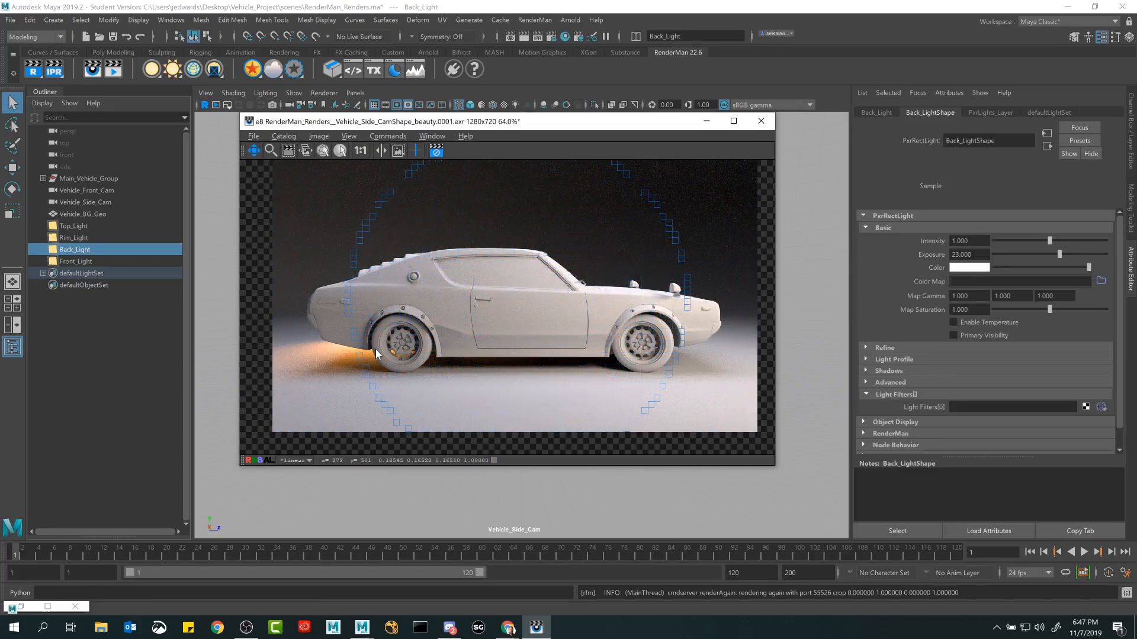
click(972, 267)
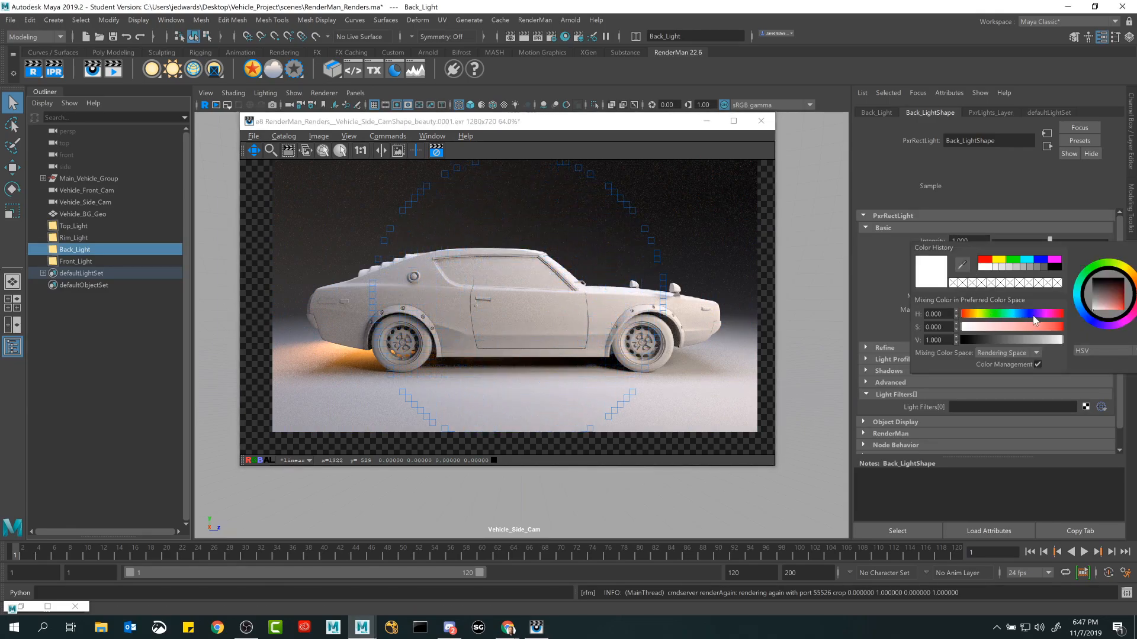
click(1045, 327)
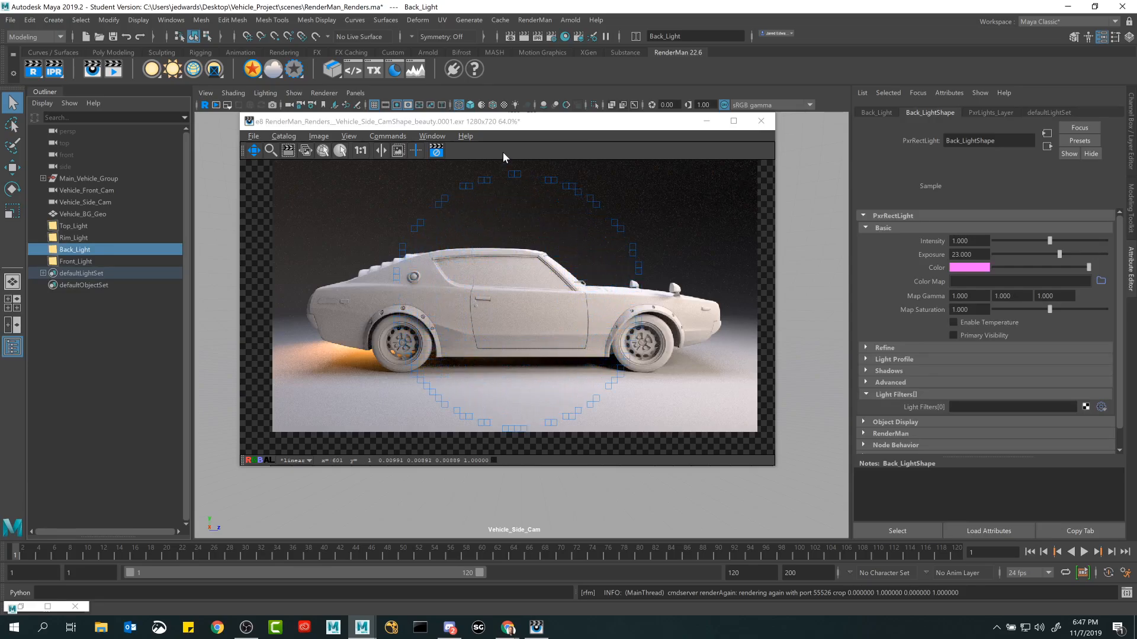
Reveal the wireframe car and lights beside the render, and undo Back_Light's color and temperature changes.
drag(503, 121, 766, 92)
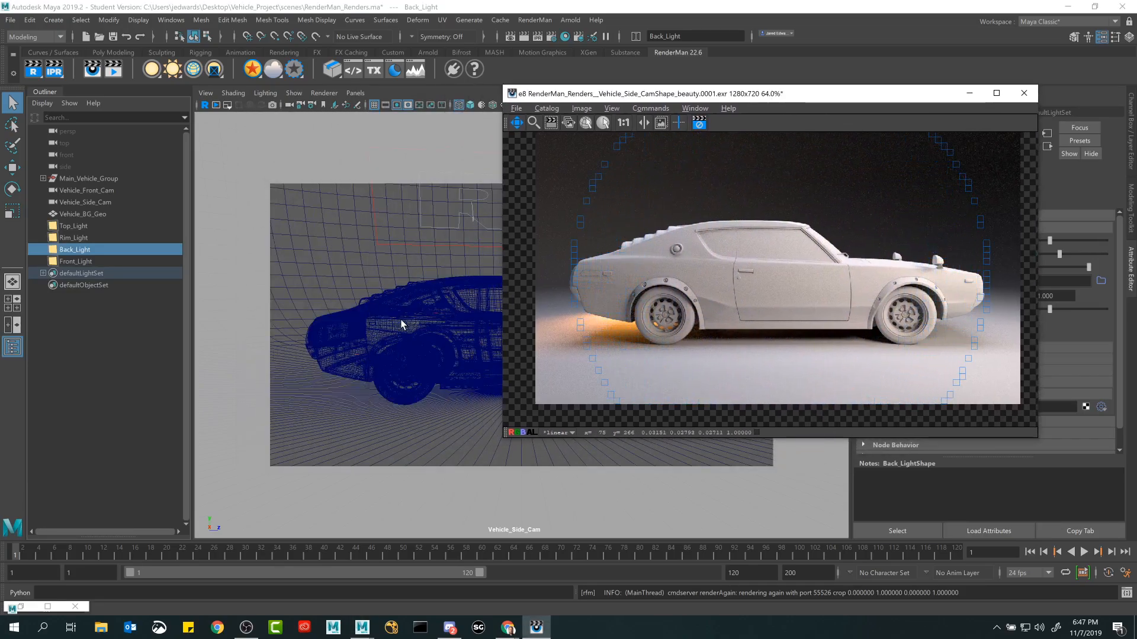
drag(804, 96, 579, 120)
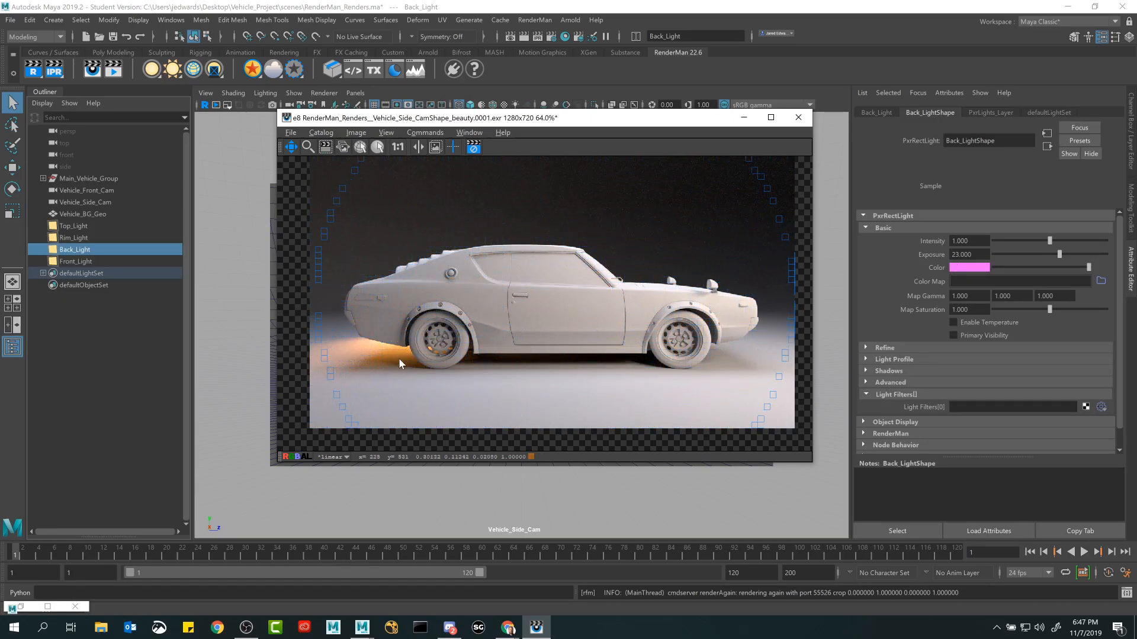
click(764, 9)
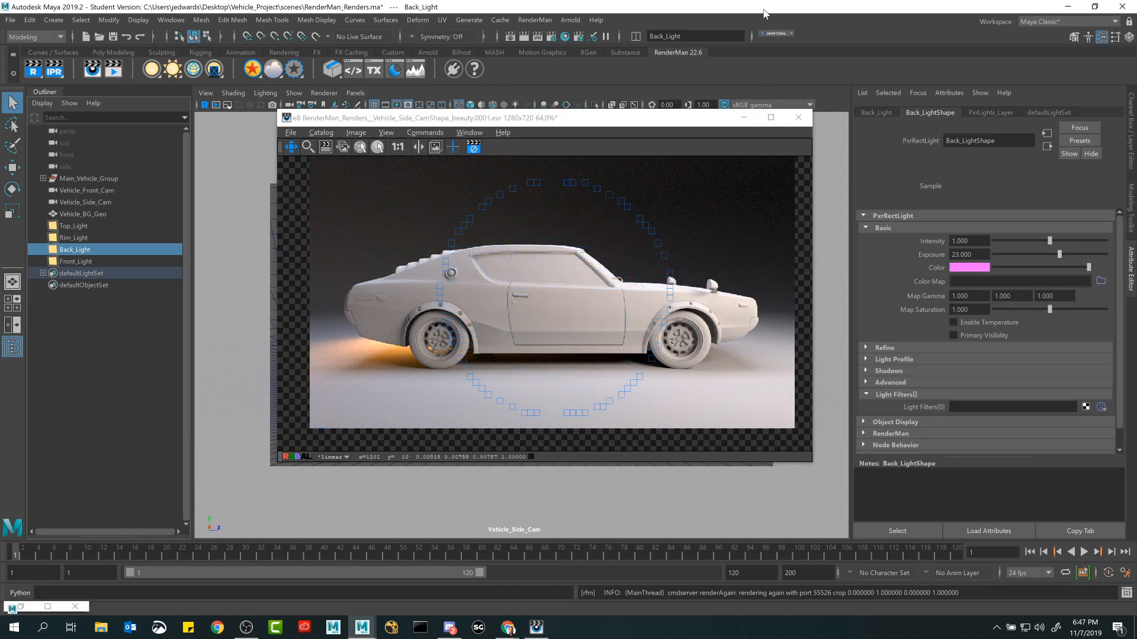
key(ctrl+z)
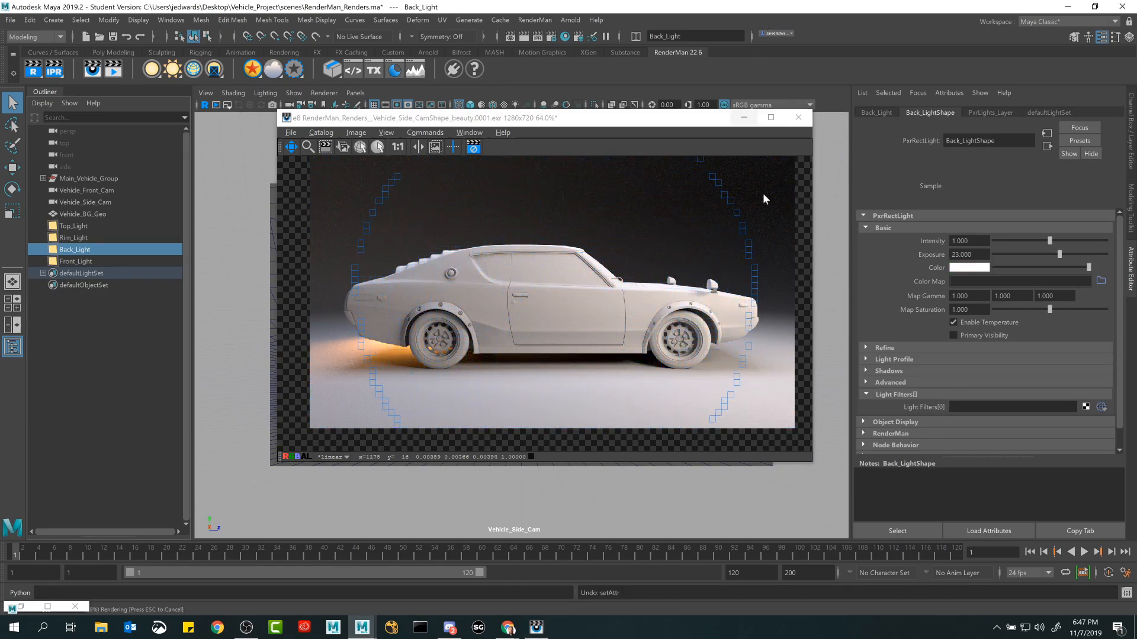
Refresh Back_Light's attributes with Enable Temperature left on and bring the render window into focus.
click(968, 323)
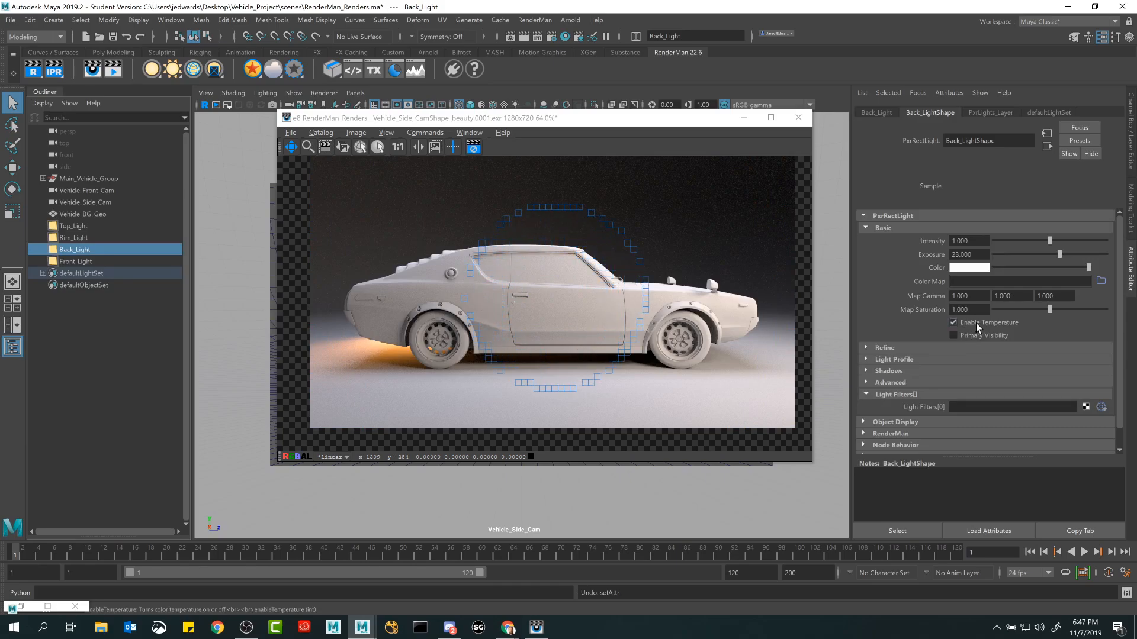
click(616, 125)
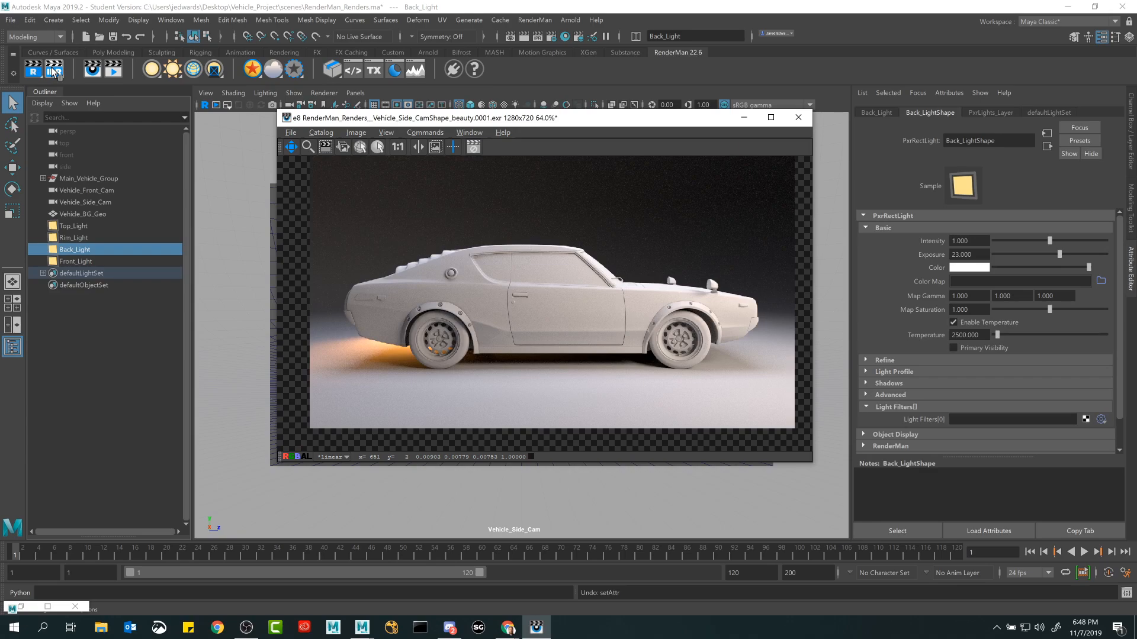
Examine the RenderMan render sampling and IPR Max Samples settings in the Render Settings window and minimize it.
click(111, 7)
click(557, 39)
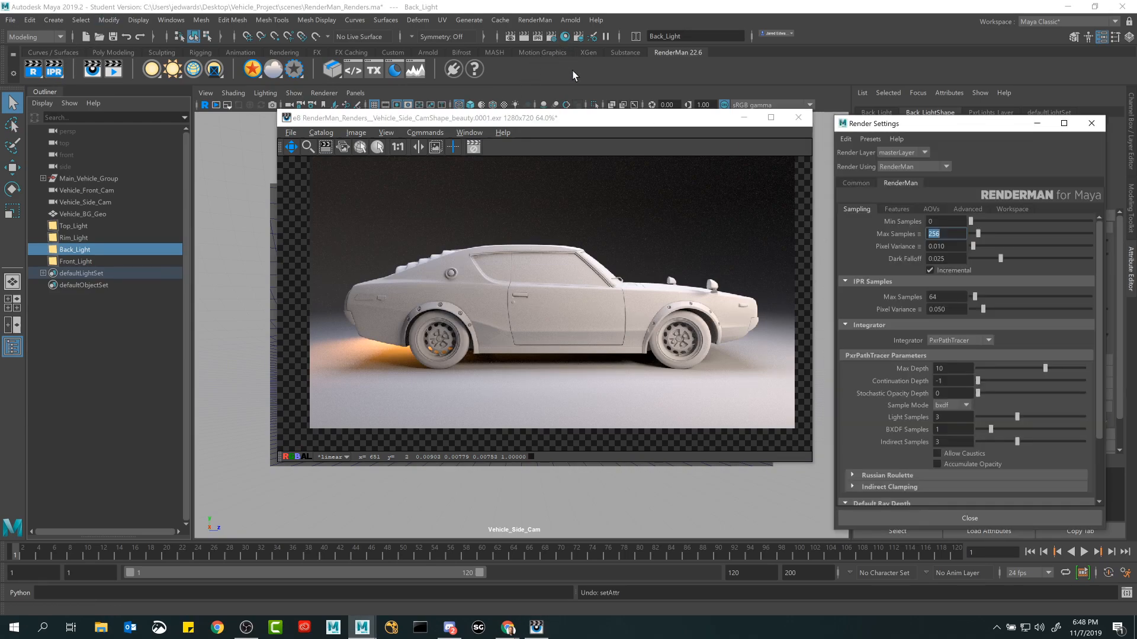
drag(962, 125, 957, 122)
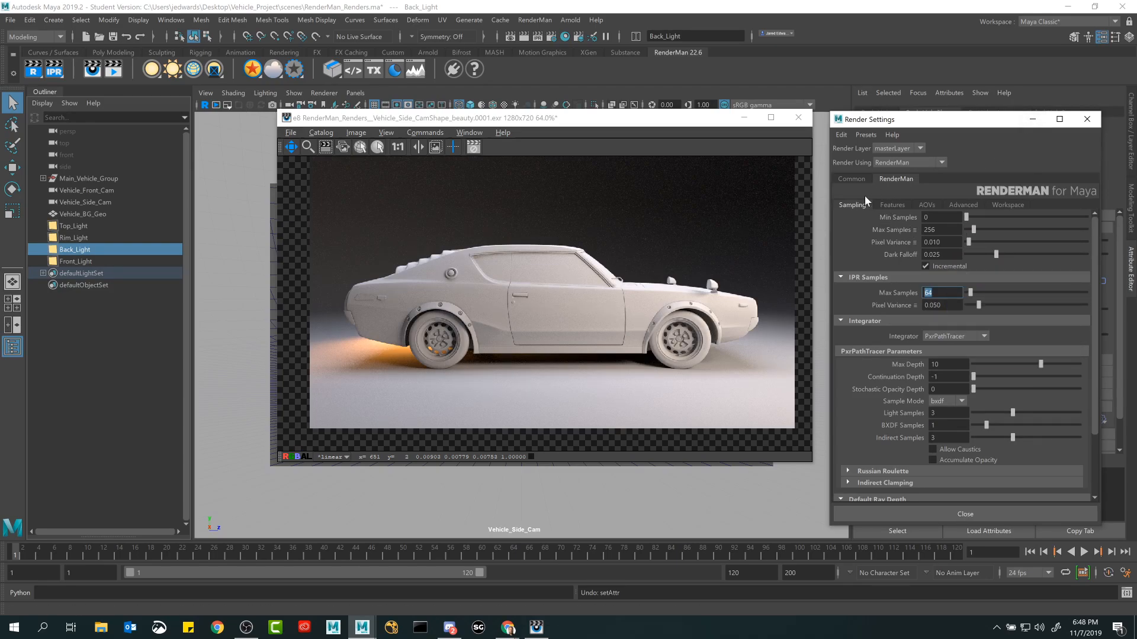
click(1032, 119)
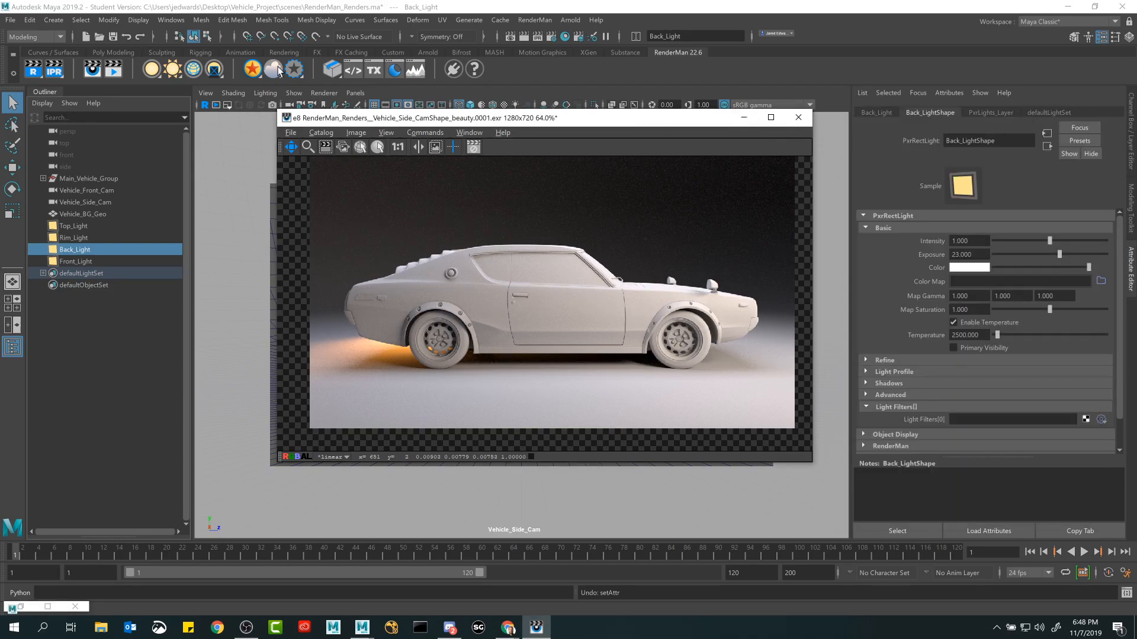
Examine the IPR render options and the list of cameras available for it.
click(184, 11)
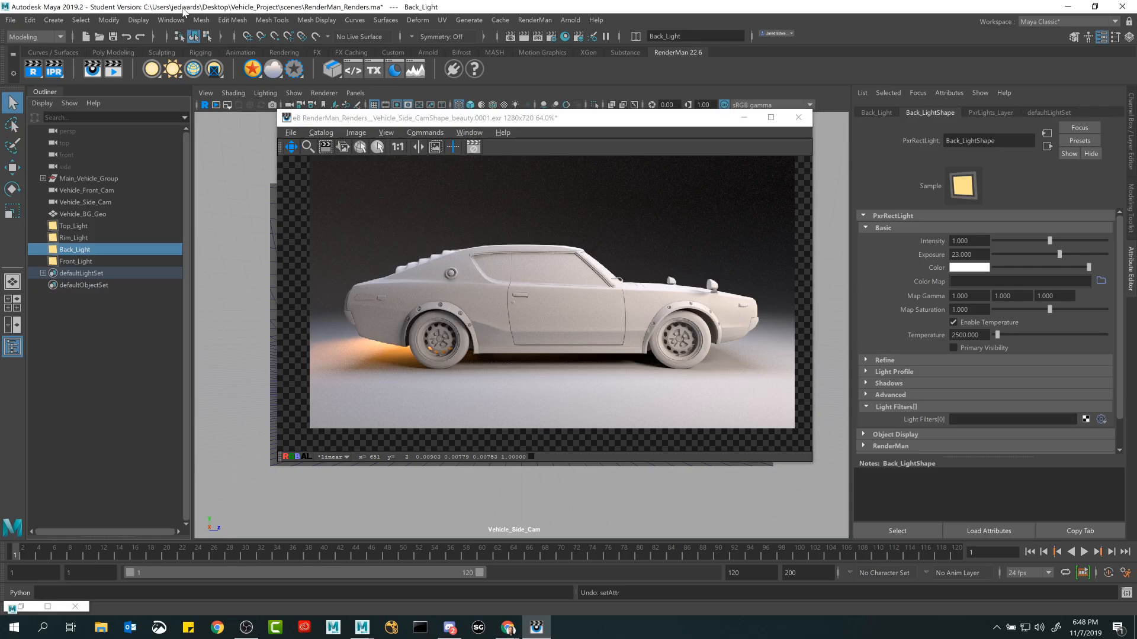
right_click(57, 73)
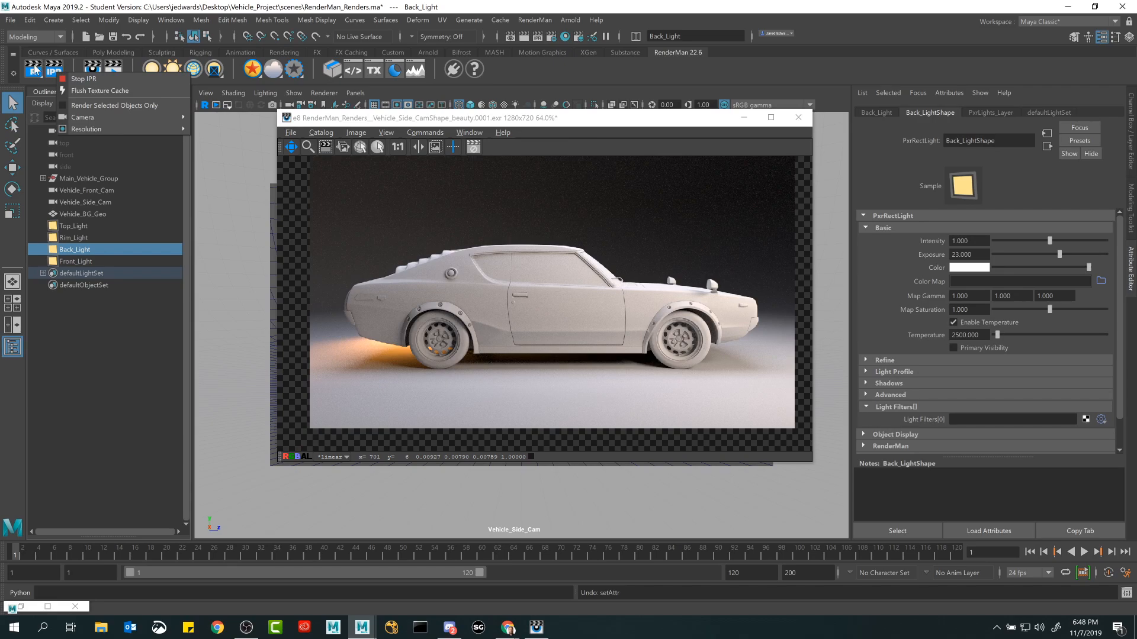
right_click(34, 65)
click(163, 7)
right_click(56, 68)
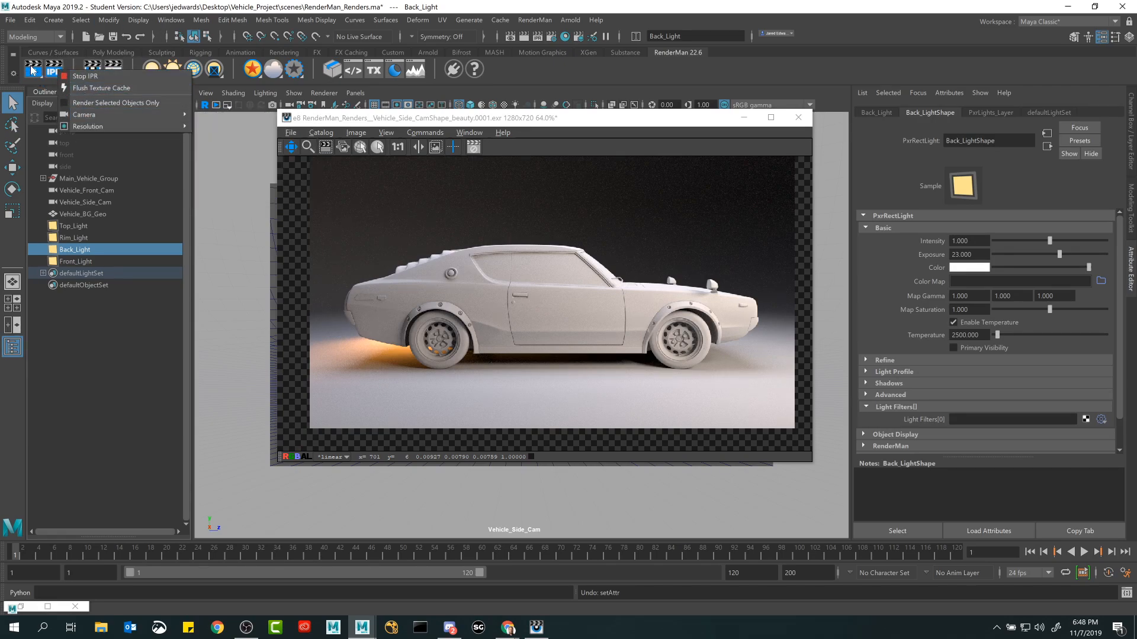
mouse_move(87, 114)
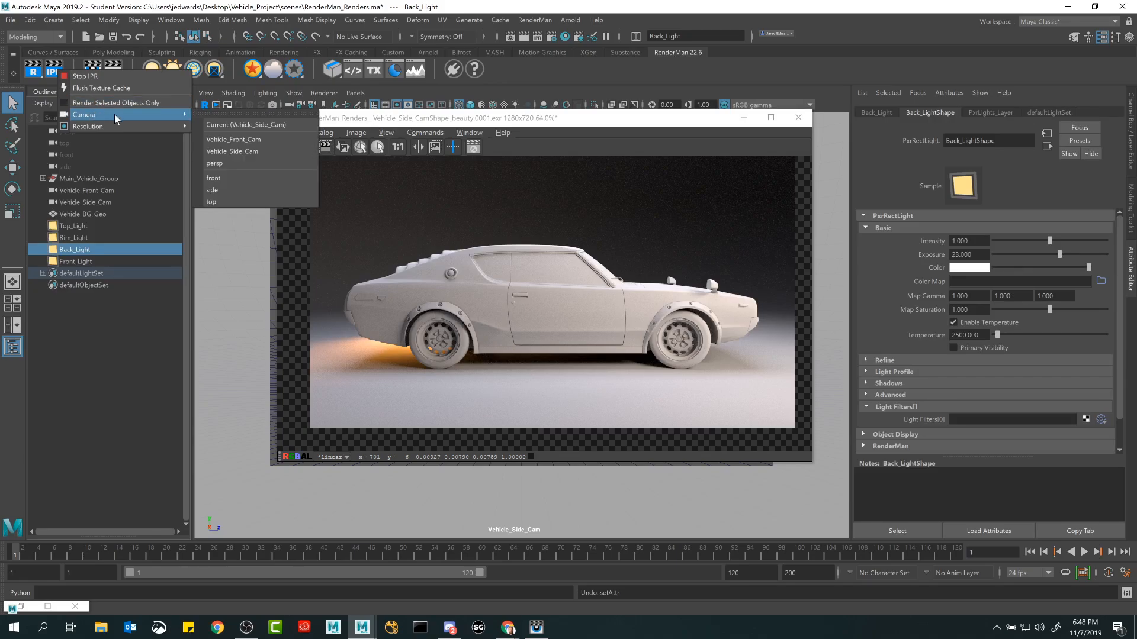
click(517, 133)
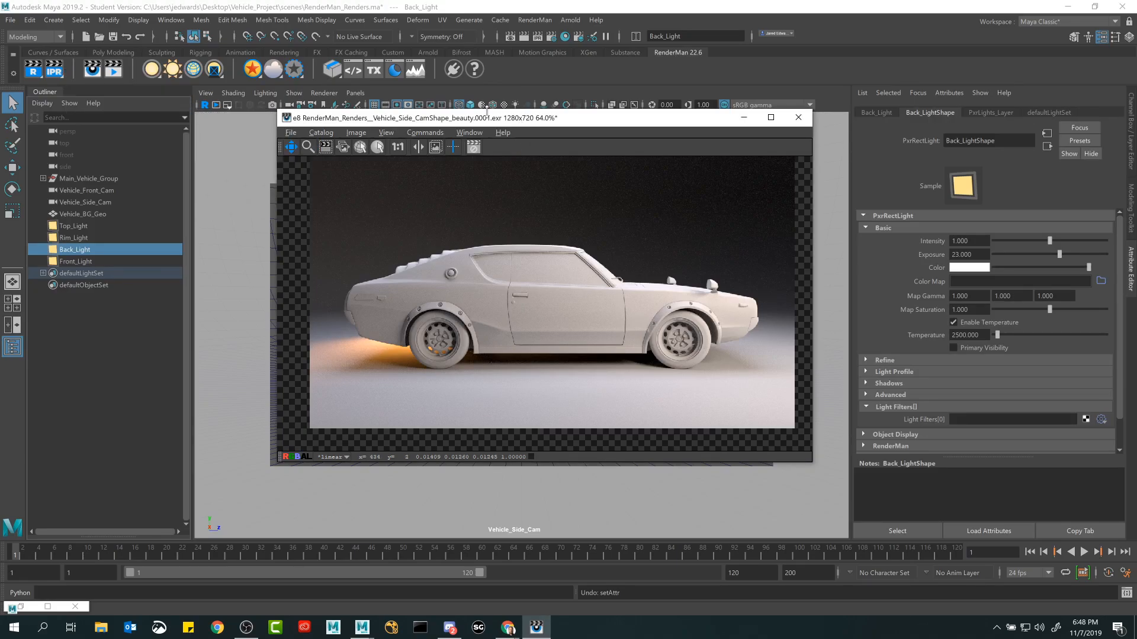
Uncover the viewport, switch to the single perspective layout and look through Vehicle_Front_Cam.
drag(515, 134, 646, 439)
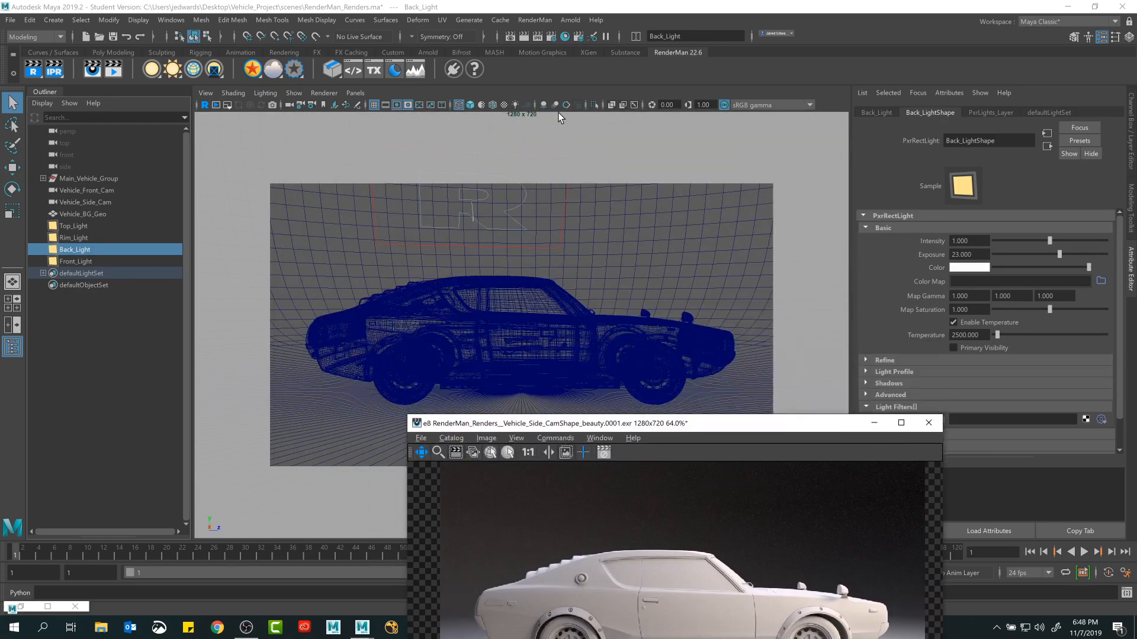
click(511, 101)
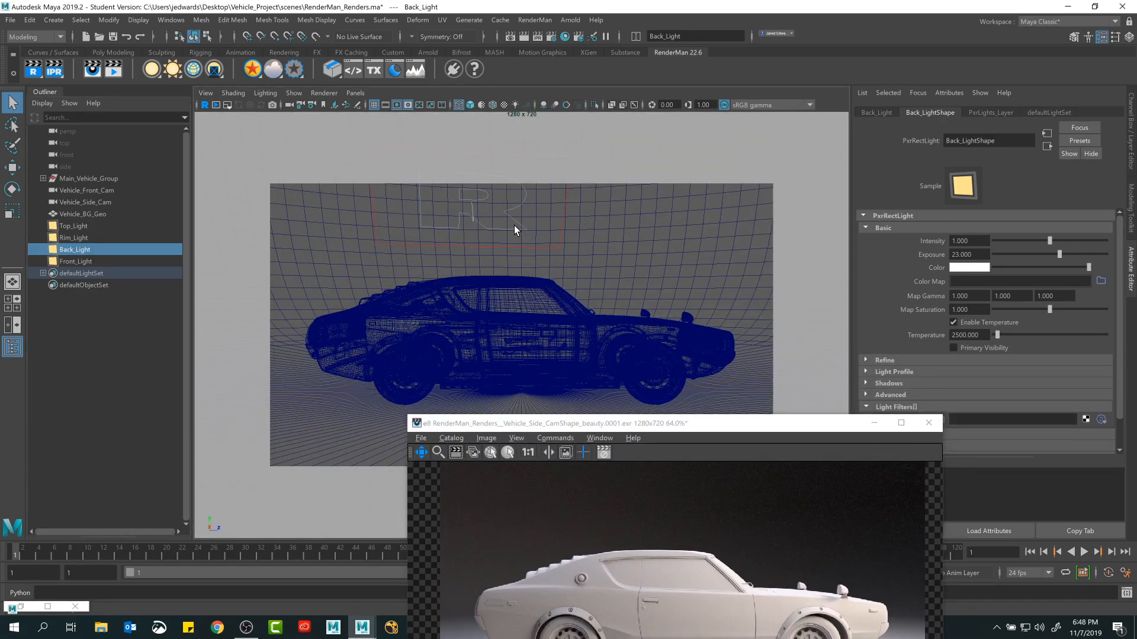
click(12, 326)
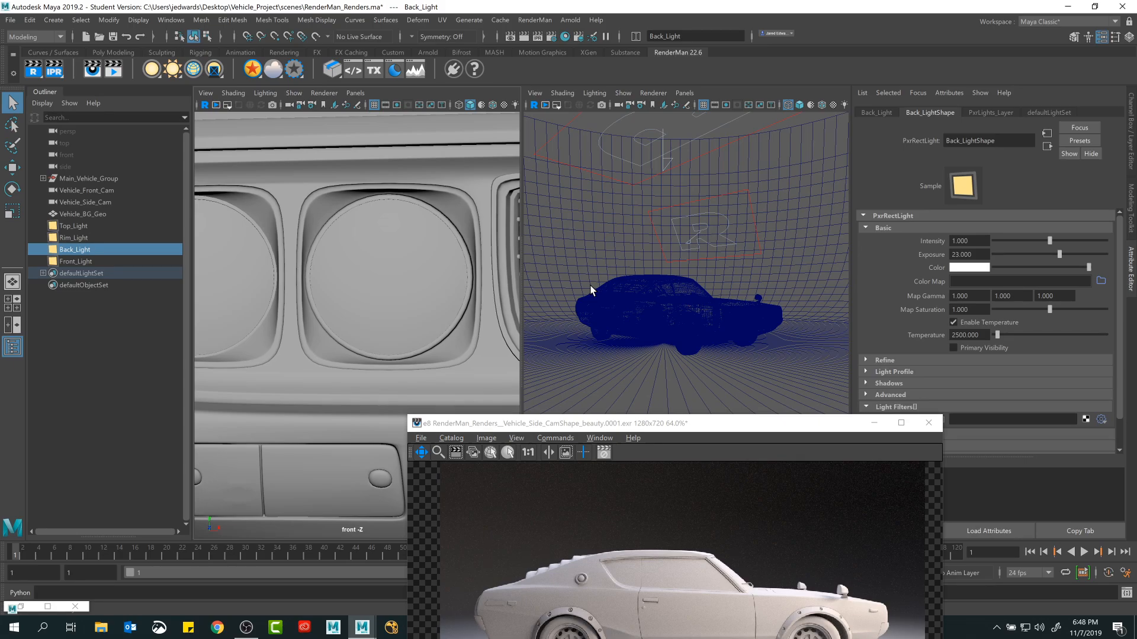
click(17, 289)
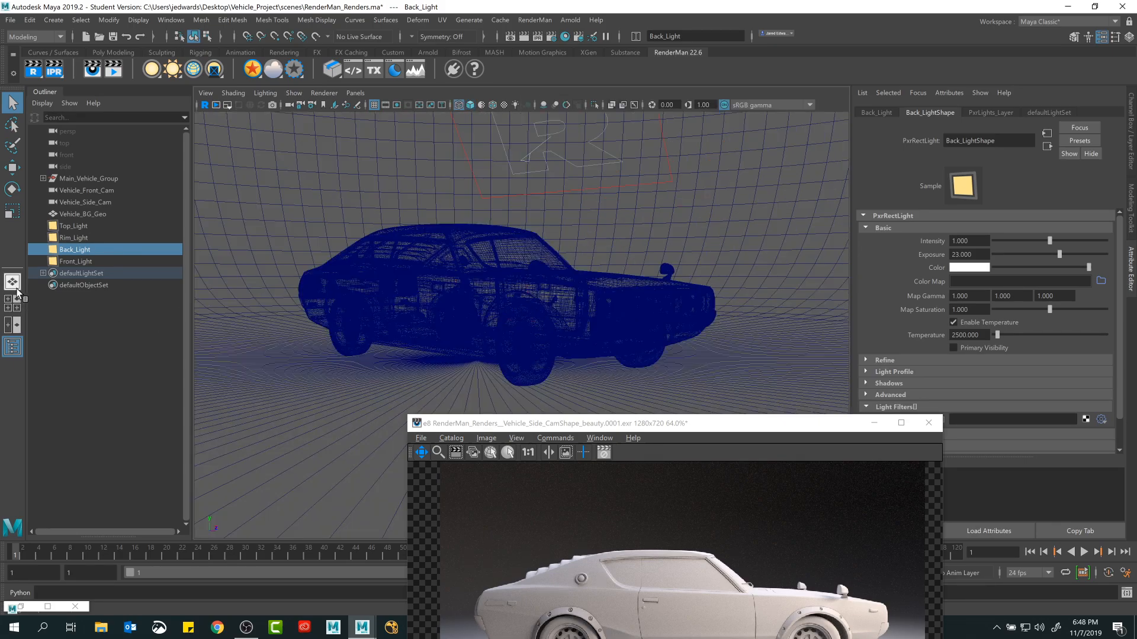
click(355, 93)
mouse_move(415, 105)
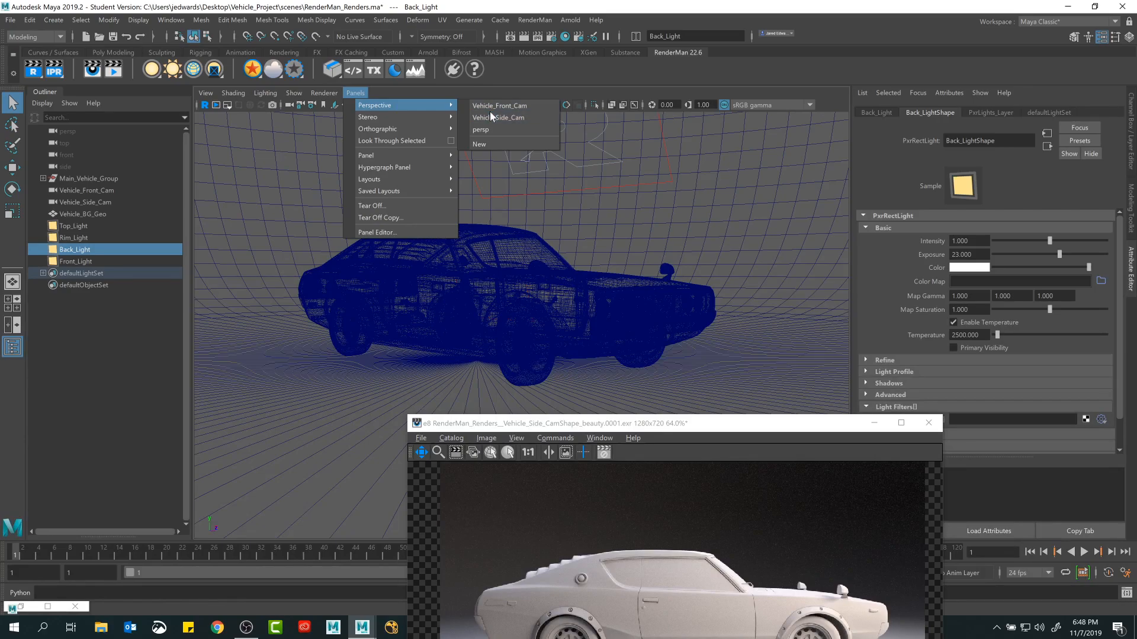
click(492, 106)
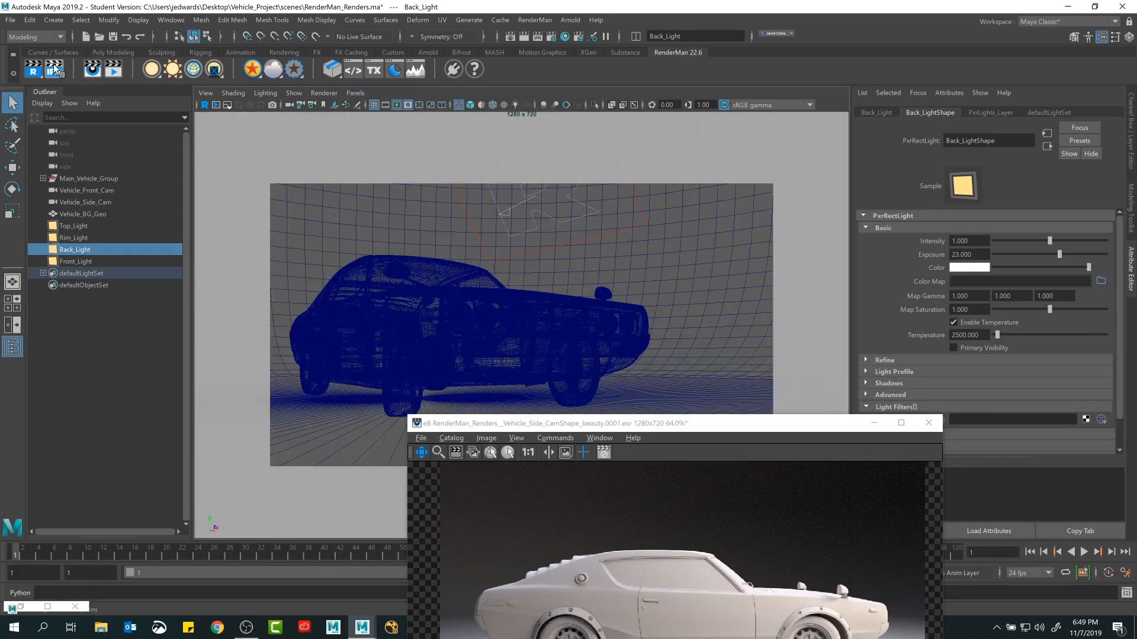
Look through Vehicle_Side_Cam, reposition the render window below the view and display the scene shaded.
click(355, 93)
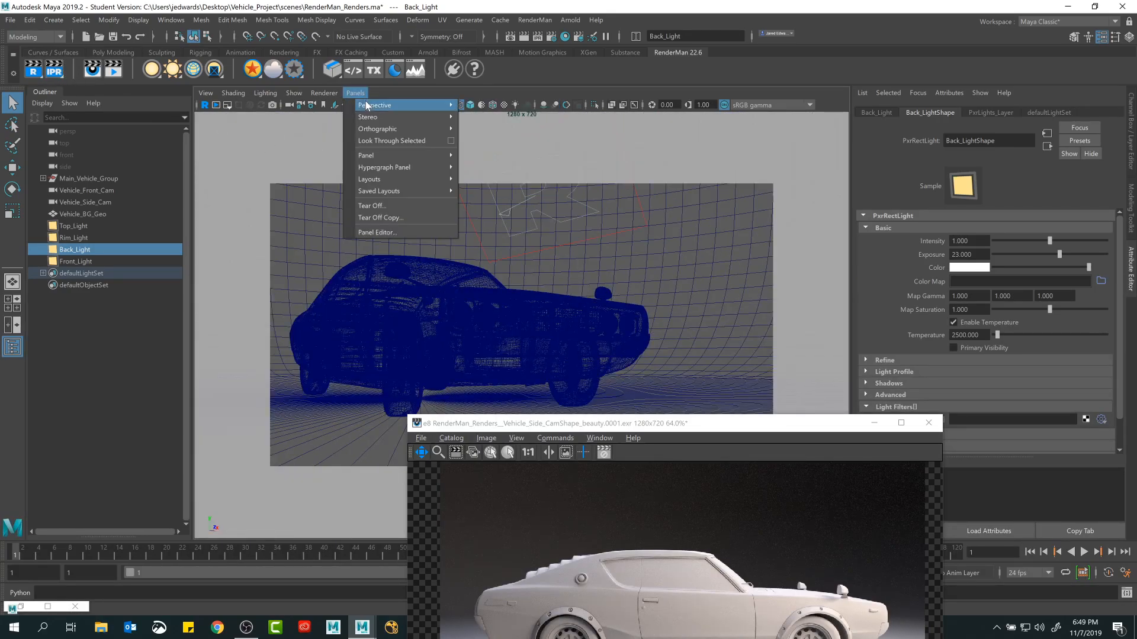
mouse_move(414, 106)
click(496, 117)
drag(695, 435, 538, 362)
click(600, 91)
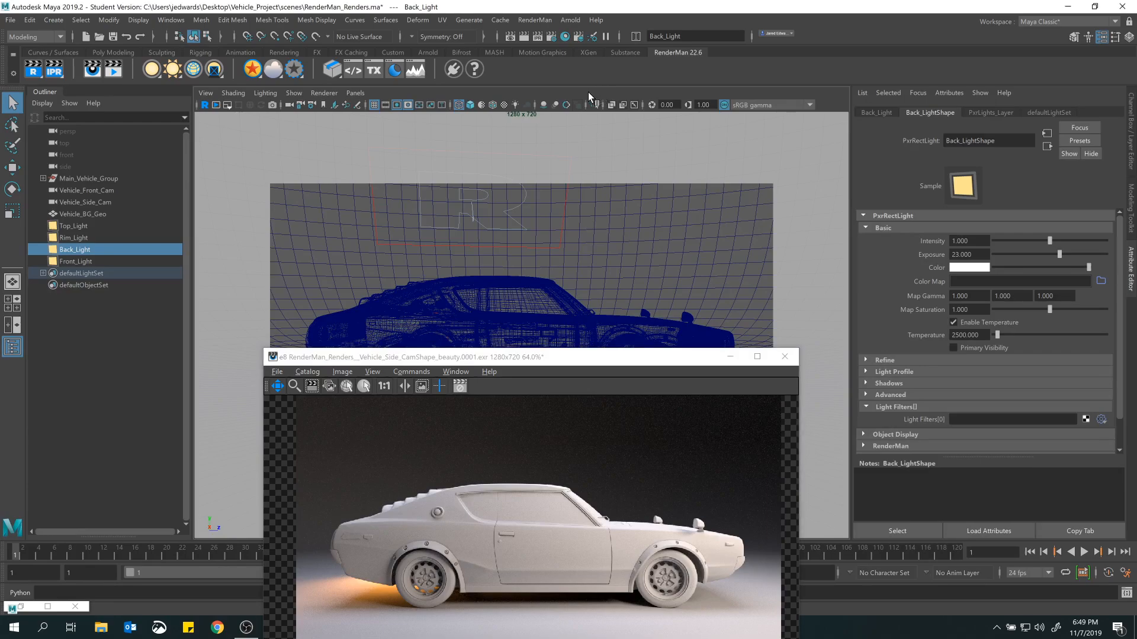
key(5)
right_click(62, 74)
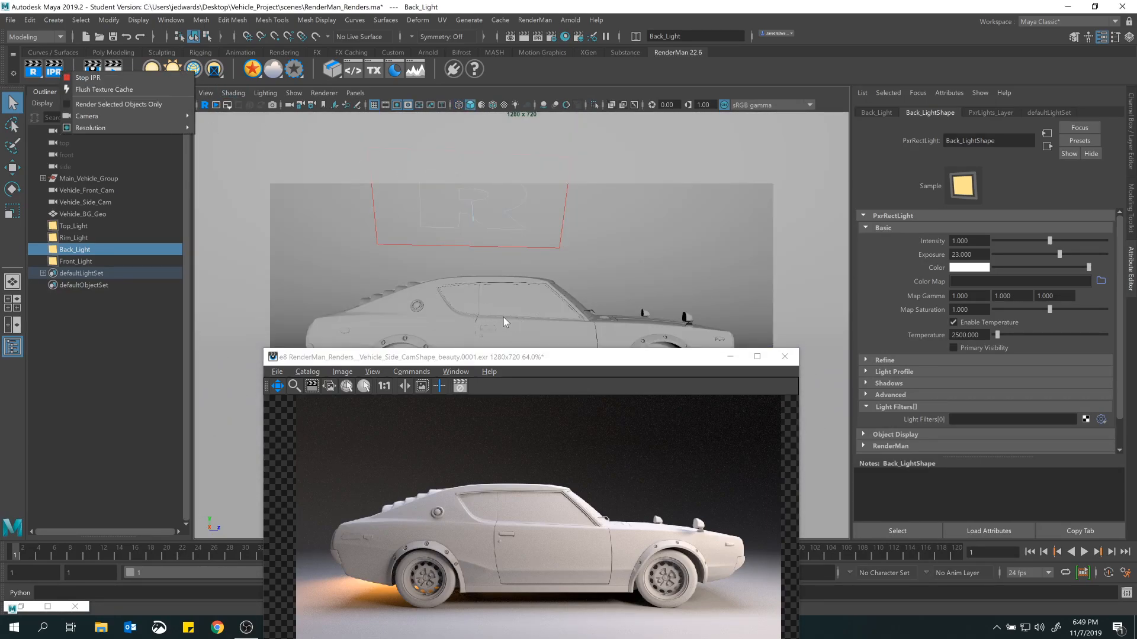
View the car through the persp camera and examine the IPR camera choices.
click(355, 93)
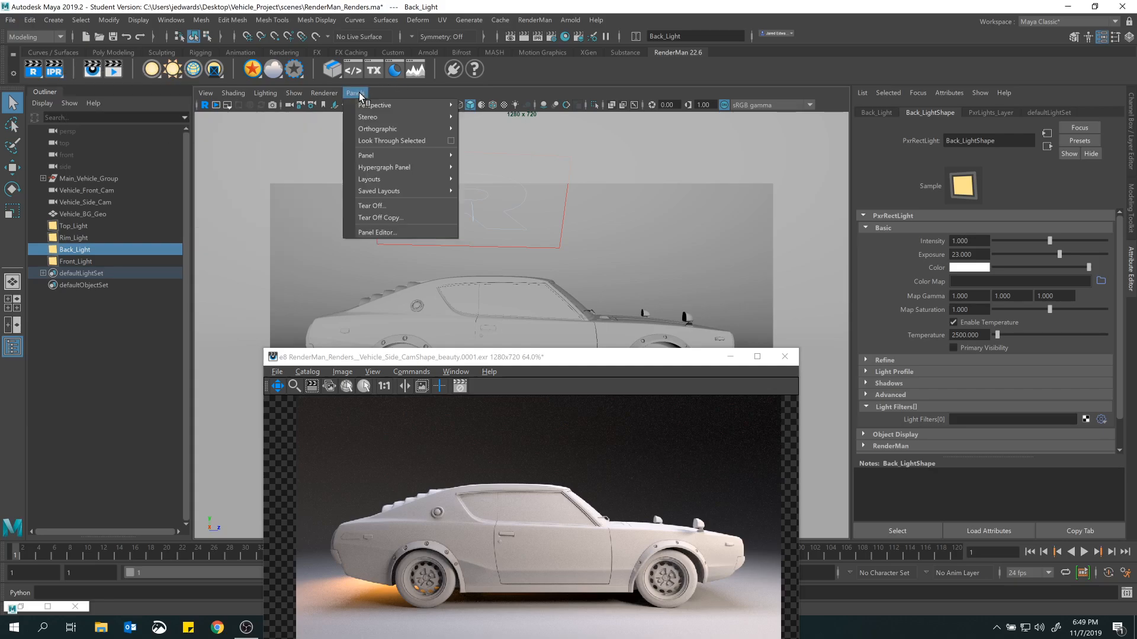
mouse_move(428, 107)
click(480, 129)
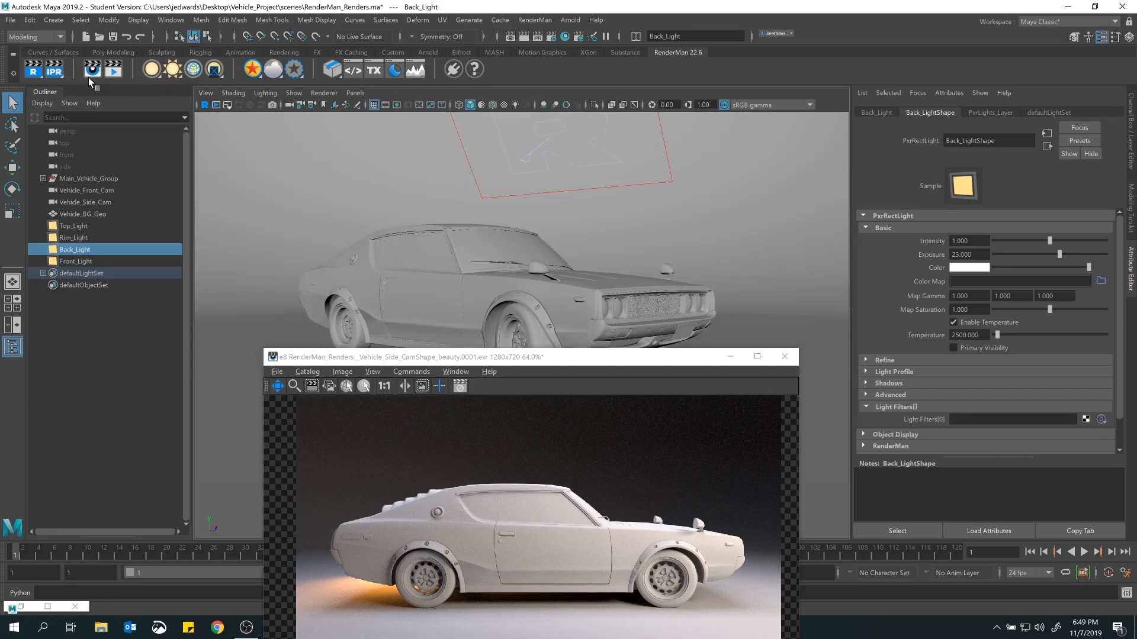
right_click(59, 72)
mouse_move(84, 111)
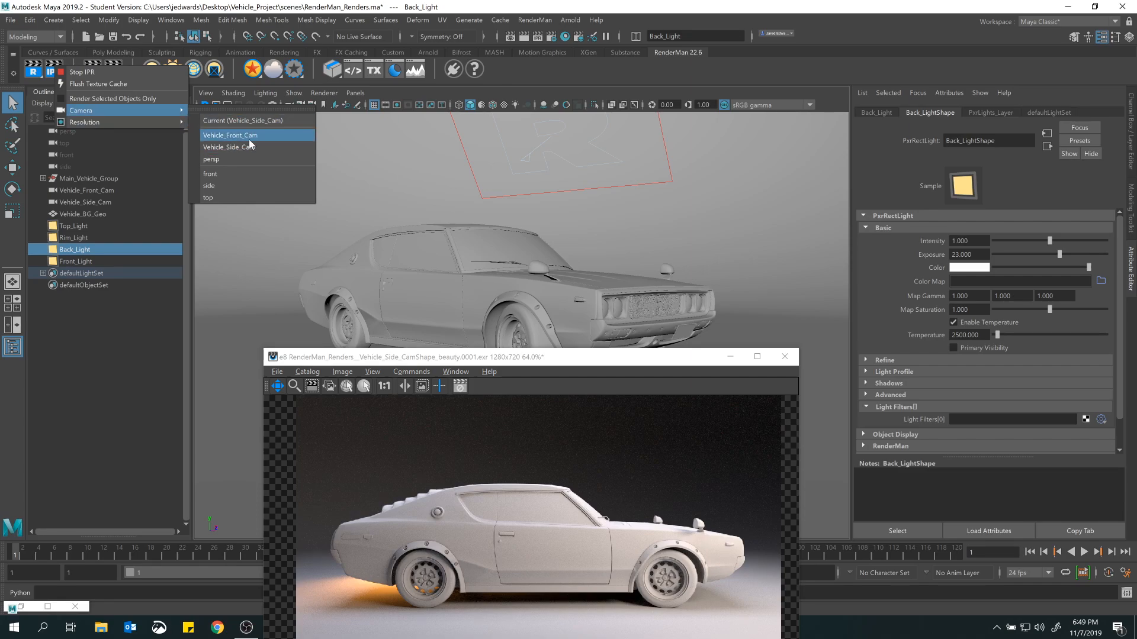
click(609, 225)
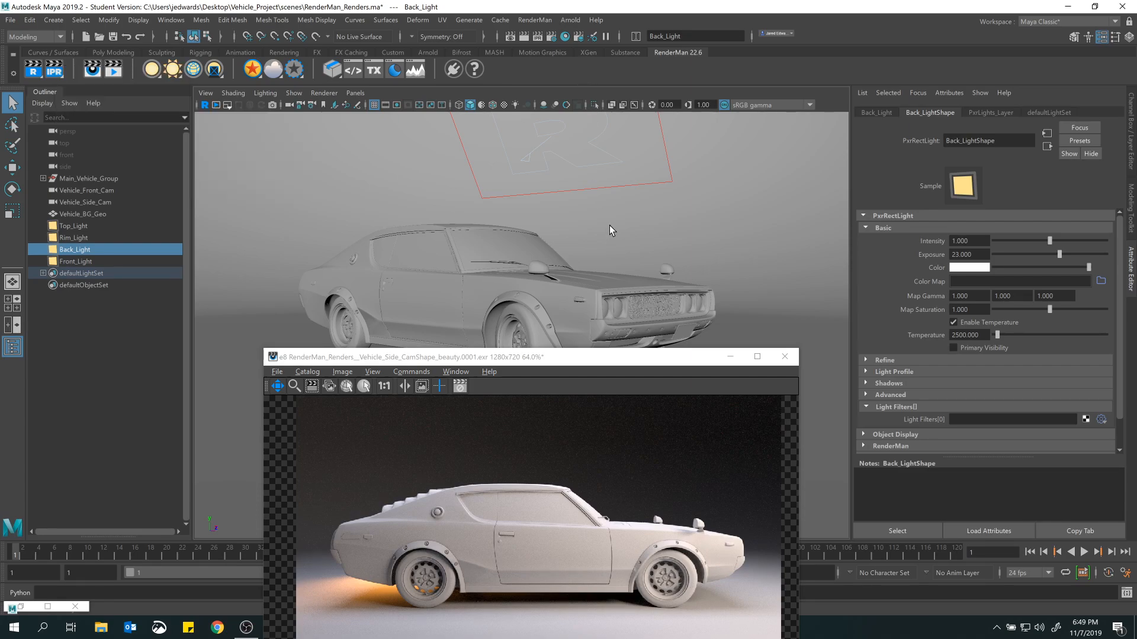
mouse_move(609, 225)
alt+mouse_down()
mouse_move(609, 254)
mouse_move(609, 241)
alt+mouse_up()
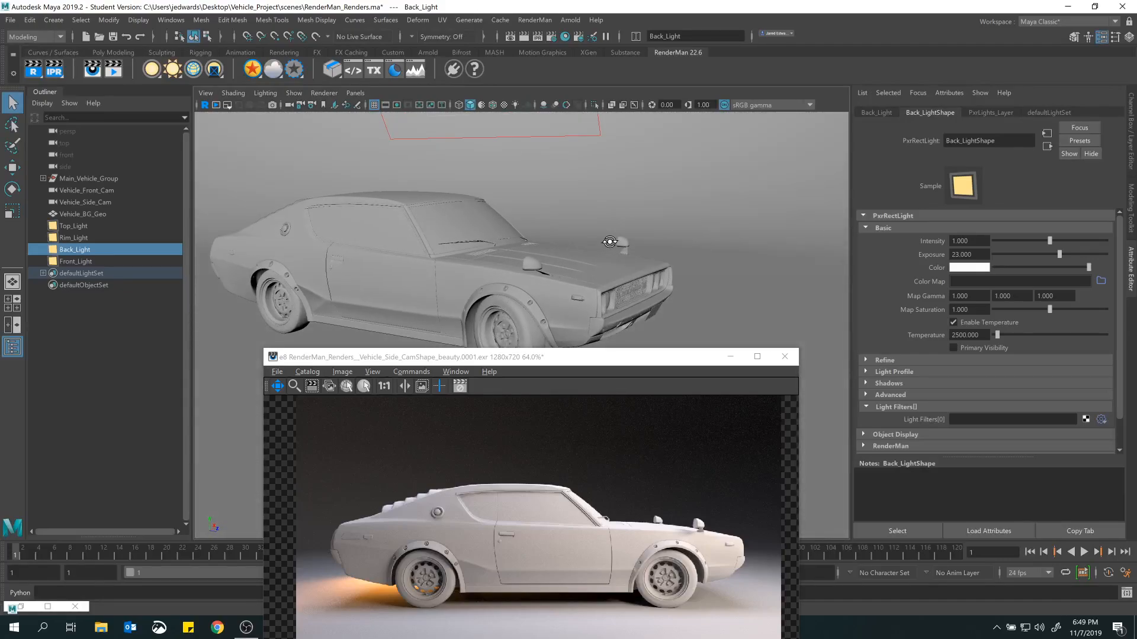
Return the viewport to Vehicle_Side_Cam and place the render window over its center.
click(355, 93)
mouse_move(359, 105)
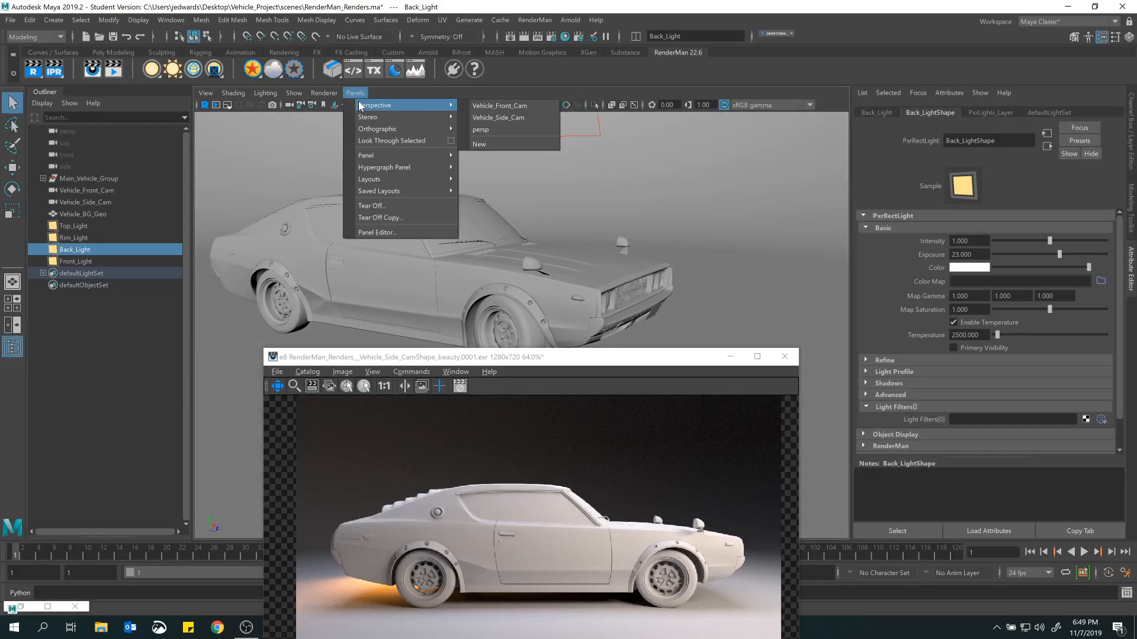
click(492, 117)
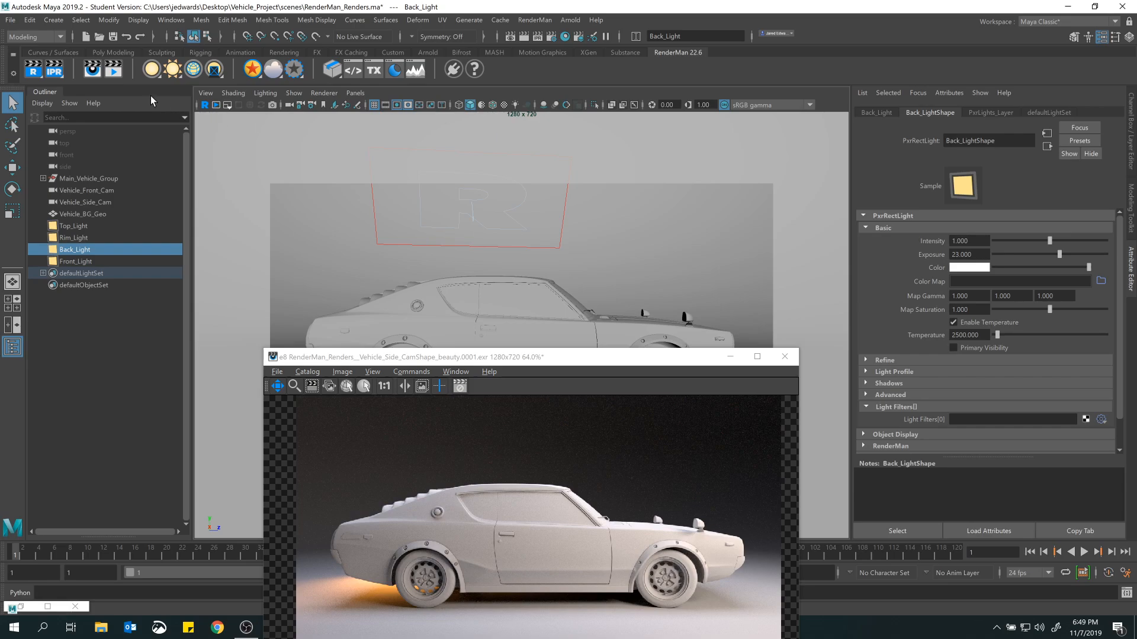
right_click(59, 69)
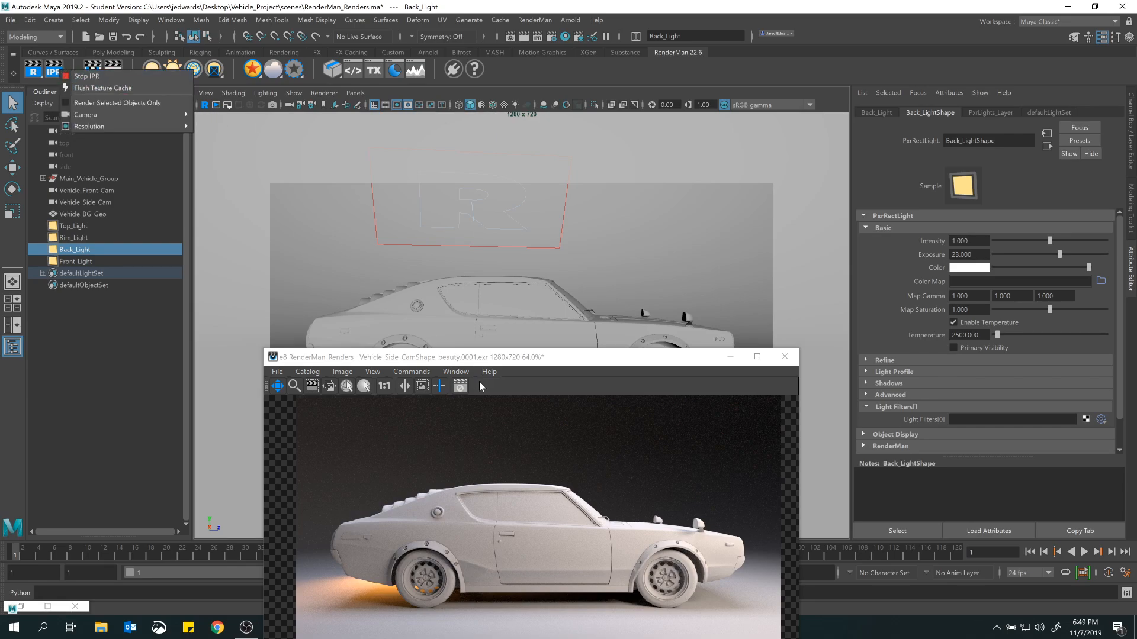
click(495, 363)
right_click(58, 76)
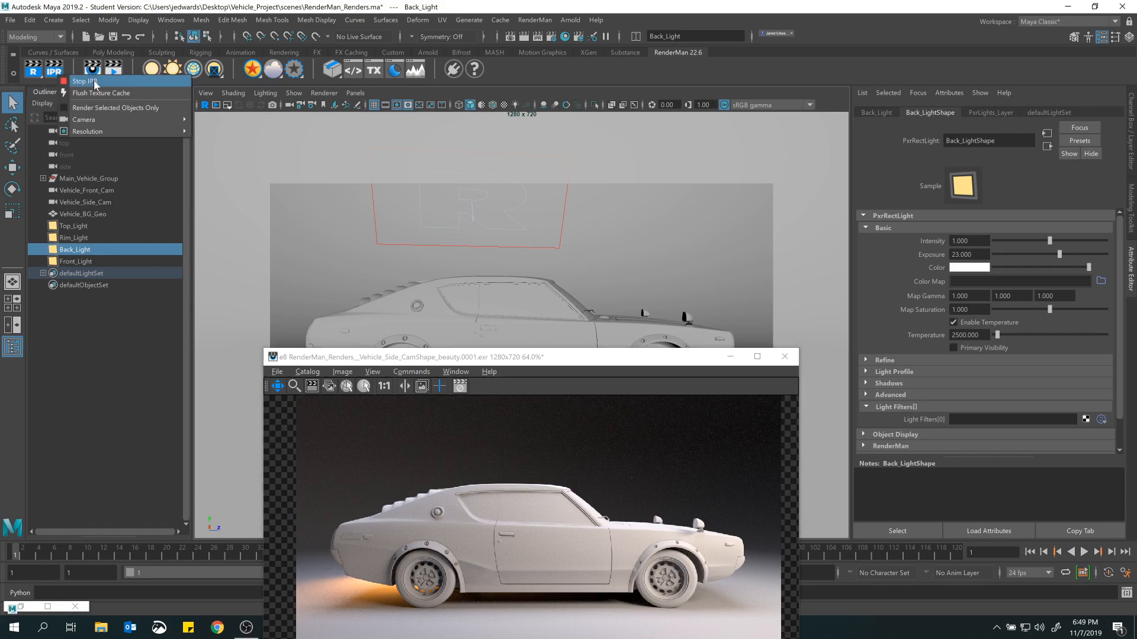
mouse_move(97, 119)
drag(513, 365, 481, 193)
Examine the camera and resolution options offered for IPR rendering.
right_click(51, 62)
mouse_move(76, 113)
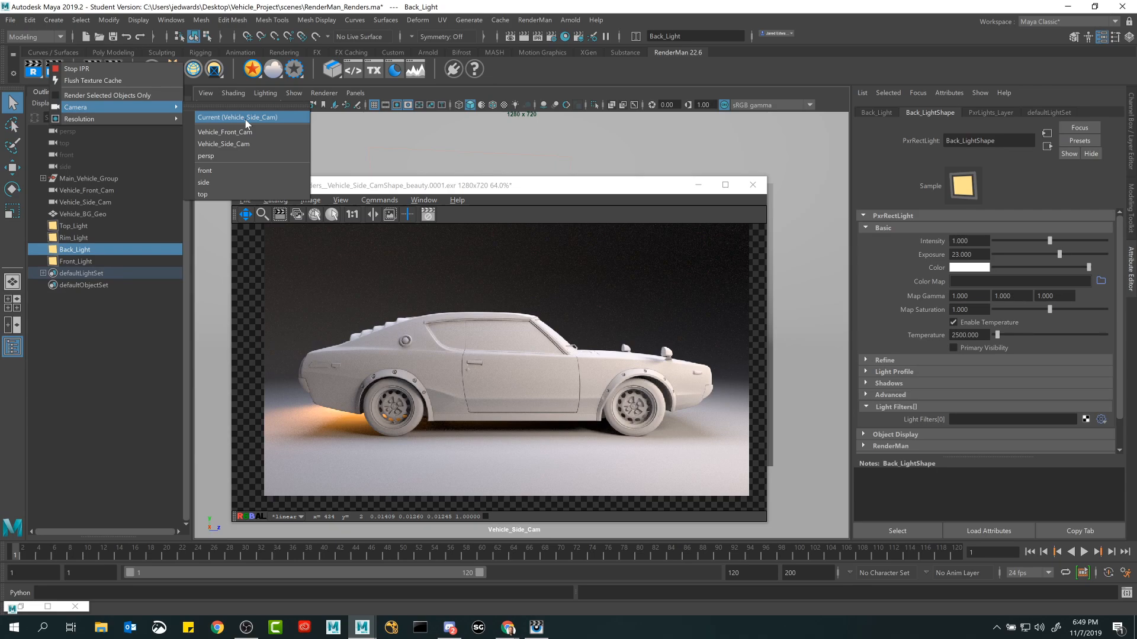
mouse_move(158, 116)
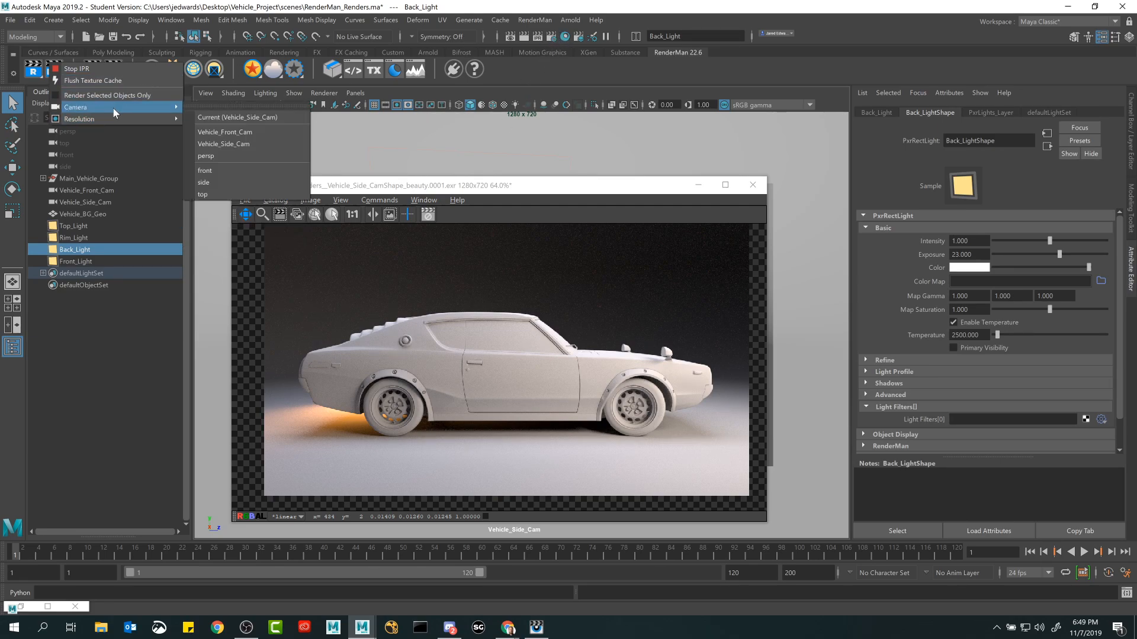
mouse_move(112, 116)
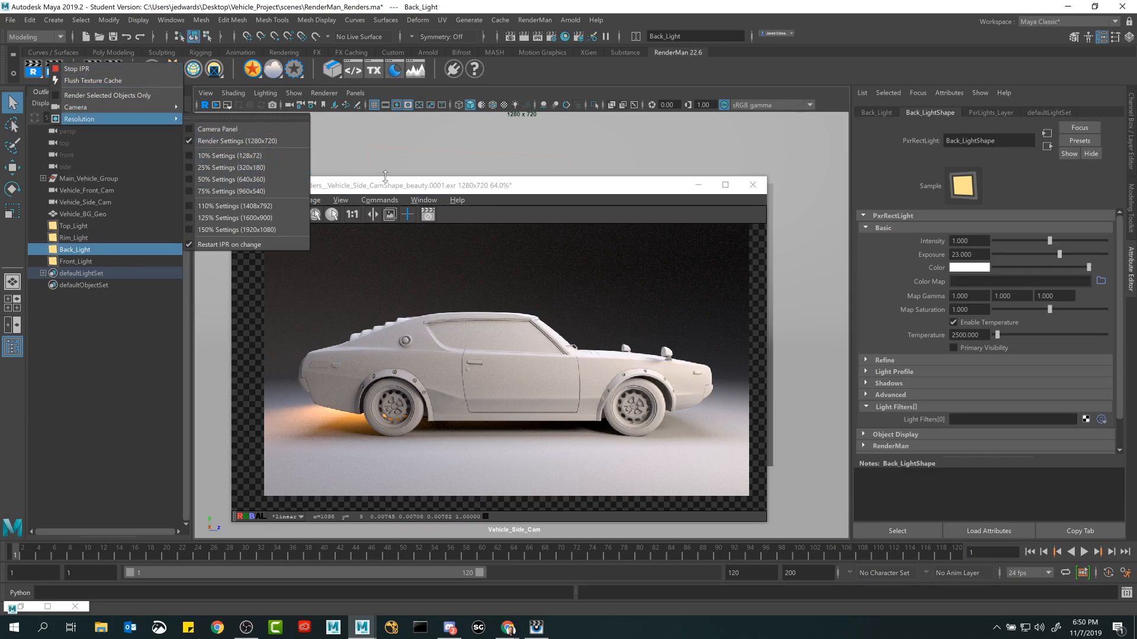
click(410, 189)
Start an IPR render from the current camera, Vehicle_Side_Cam, and turn off Enable Temperature on Back_Light.
right_click(54, 68)
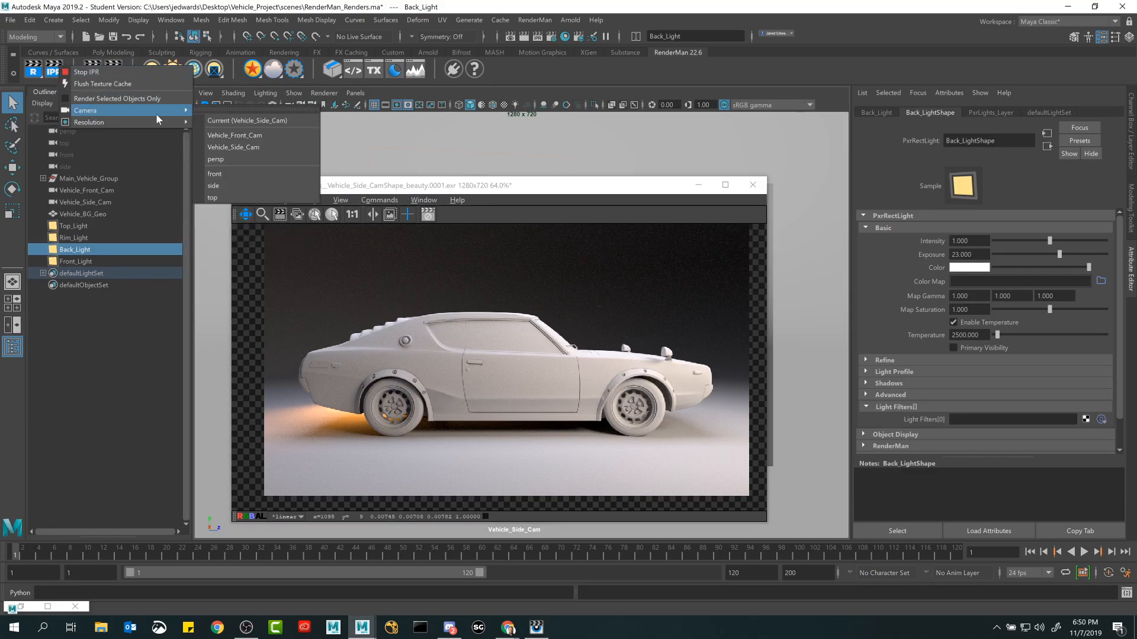
click(239, 123)
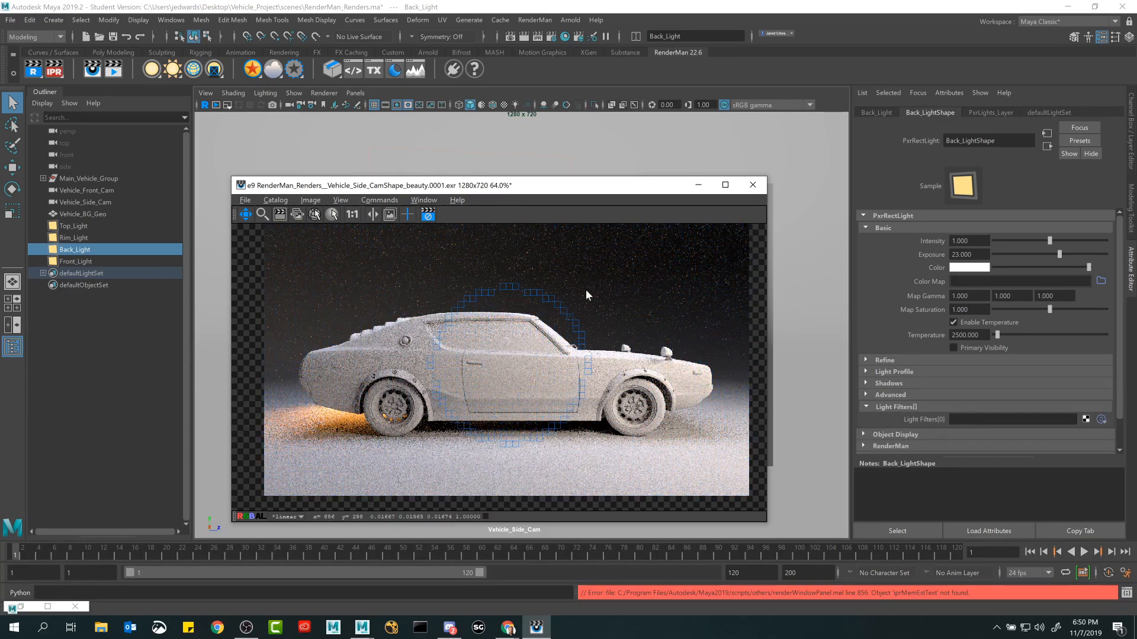
drag(549, 193, 568, 220)
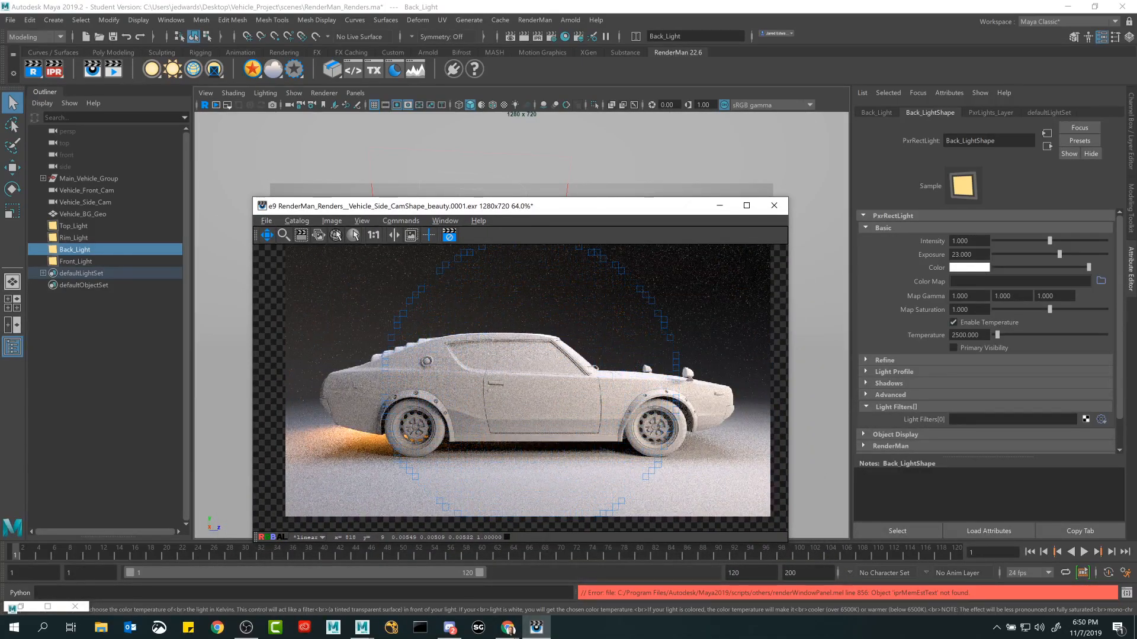
click(971, 326)
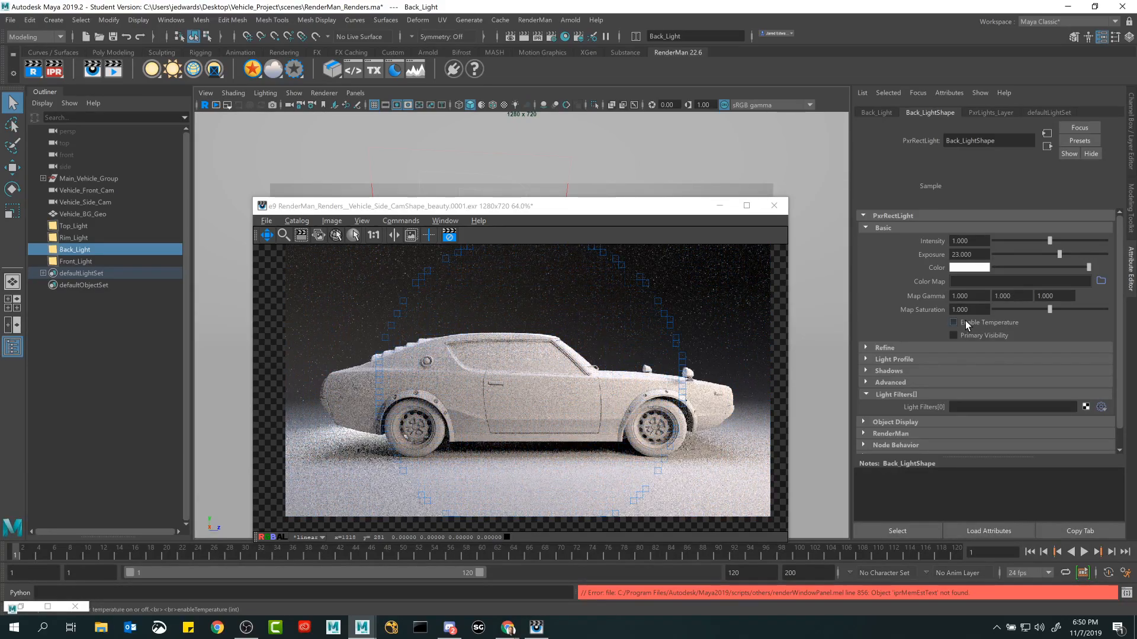
Set Back_Light's color to the pink with hue 297.439 and saturation 0.845, and select the car's window geometry in the viewport.
click(969, 267)
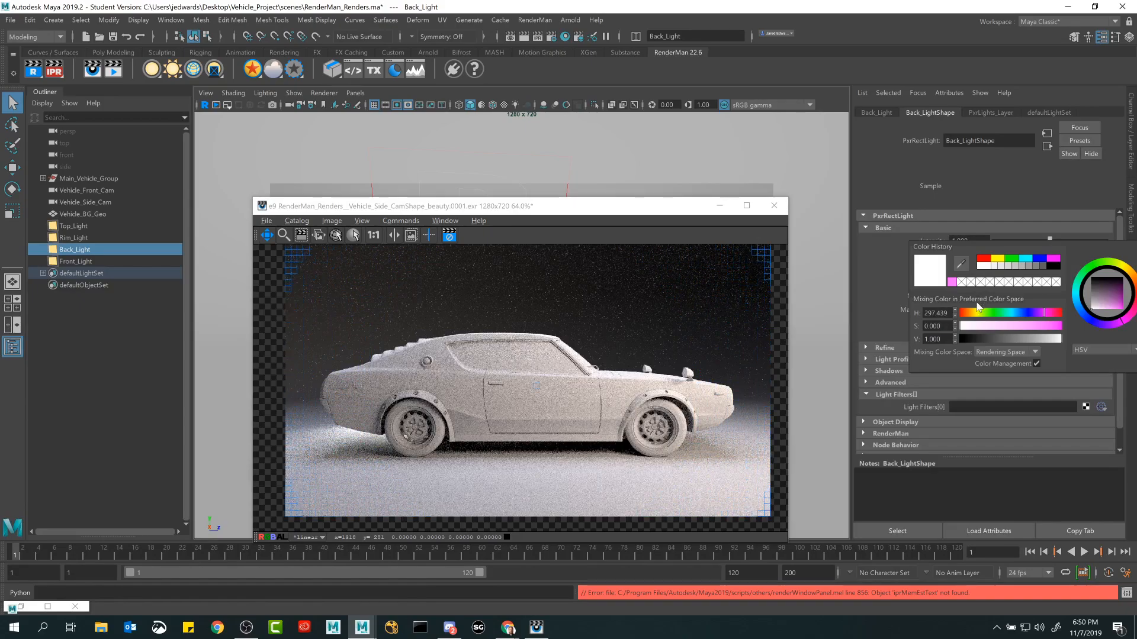
click(952, 282)
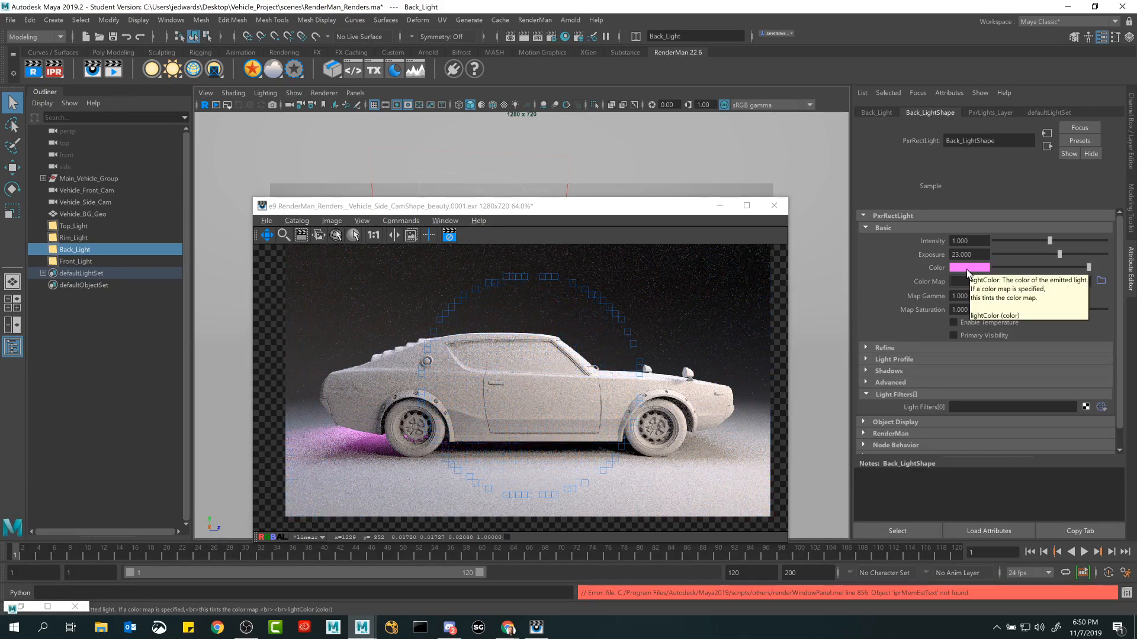
drag(593, 206, 589, 330)
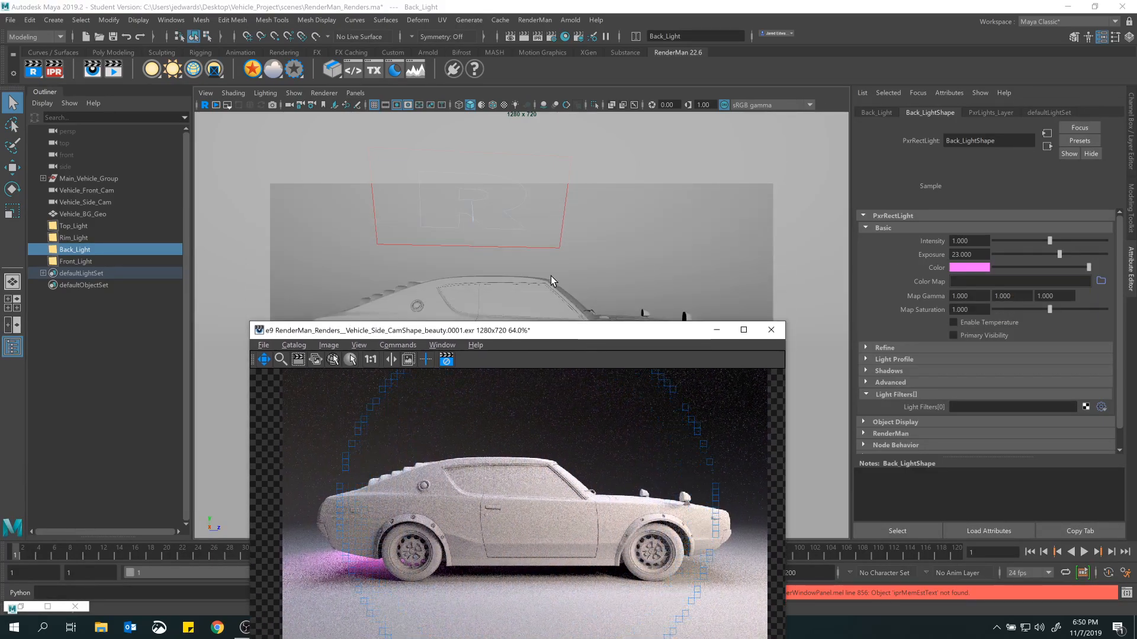
click(531, 290)
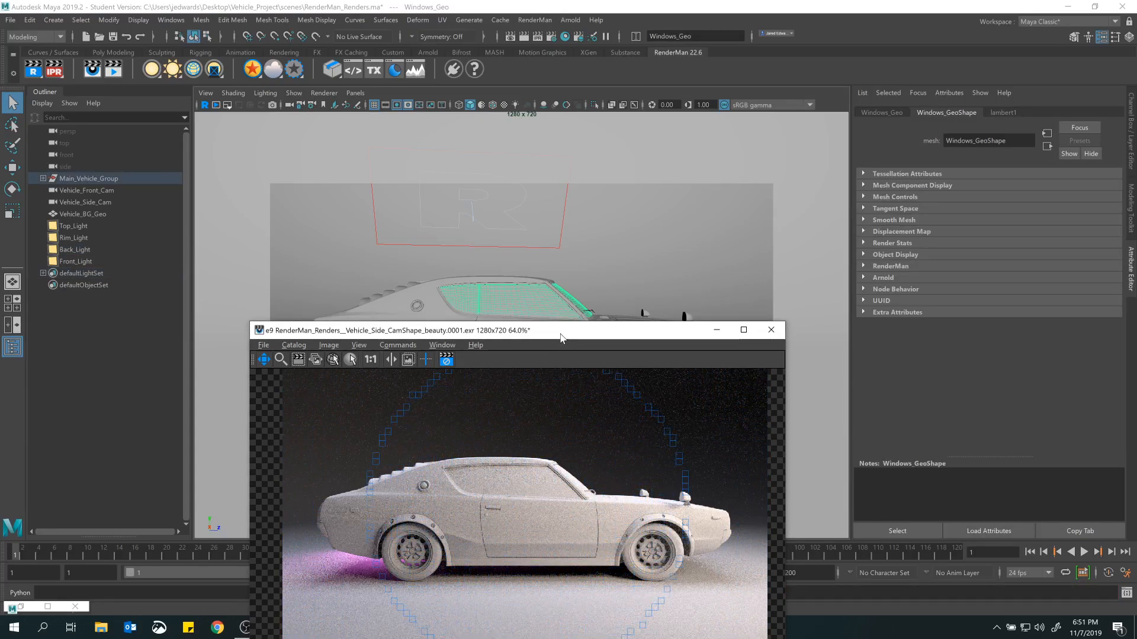
drag(562, 338, 496, 168)
Crop the IPR render to a rectangle around the car's rear wheel and rear bumper, and view the available image commands.
scroll(490, 357, up, 4)
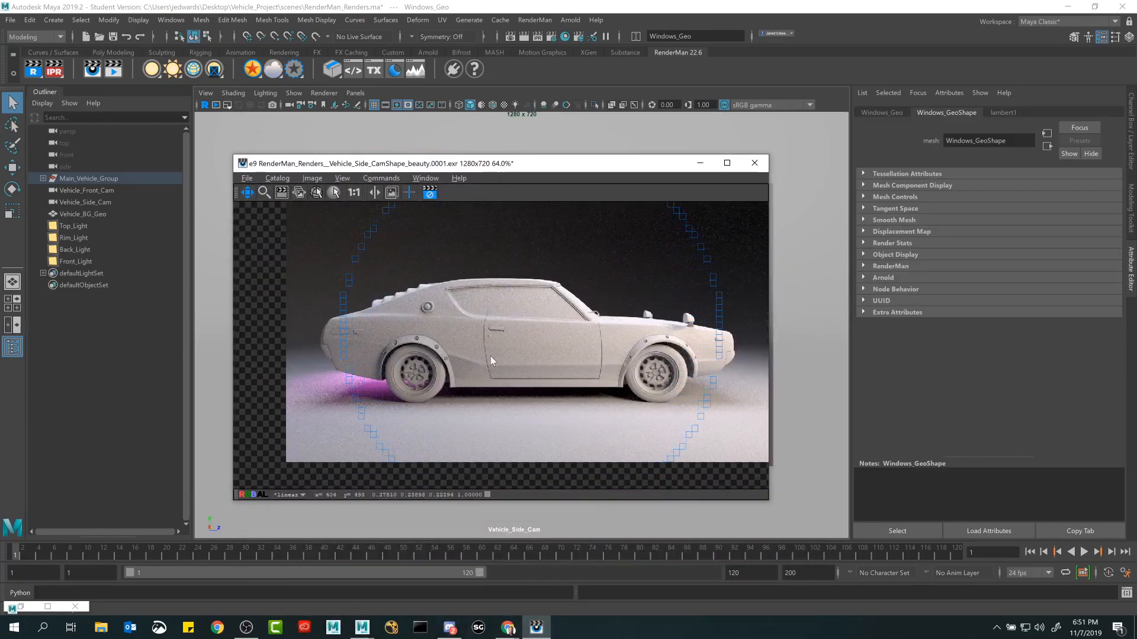
mouse_move(516, 326)
mouse_down()
mouse_move(503, 346)
mouse_move(499, 330)
mouse_up()
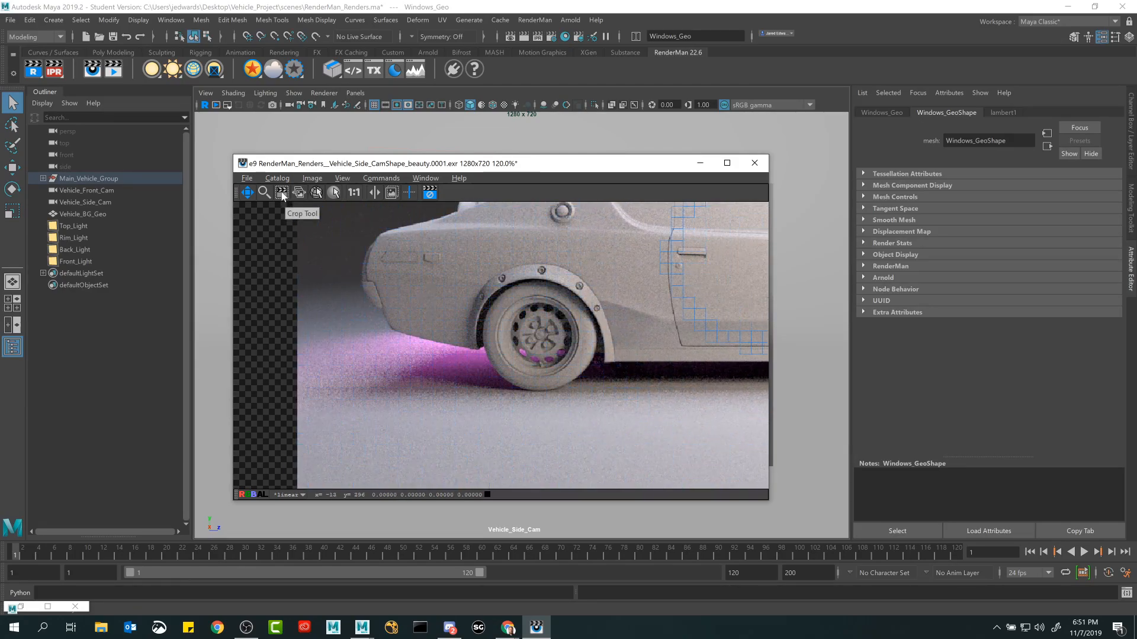
scroll(470, 372, down, 4)
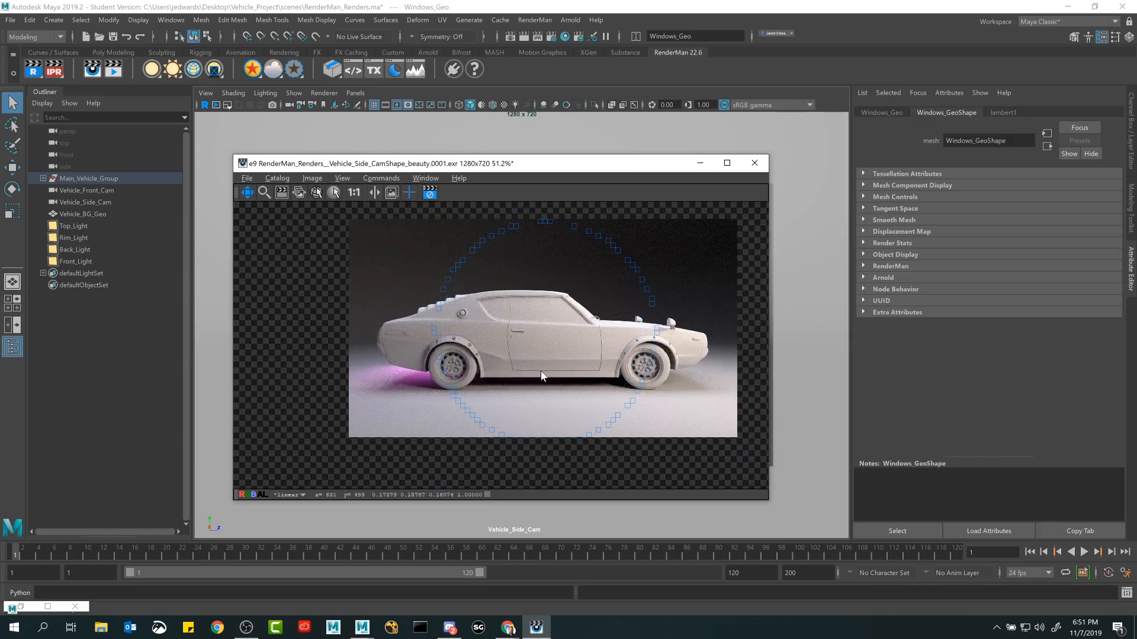
scroll(566, 338, up, 3)
scroll(566, 337, up, 2)
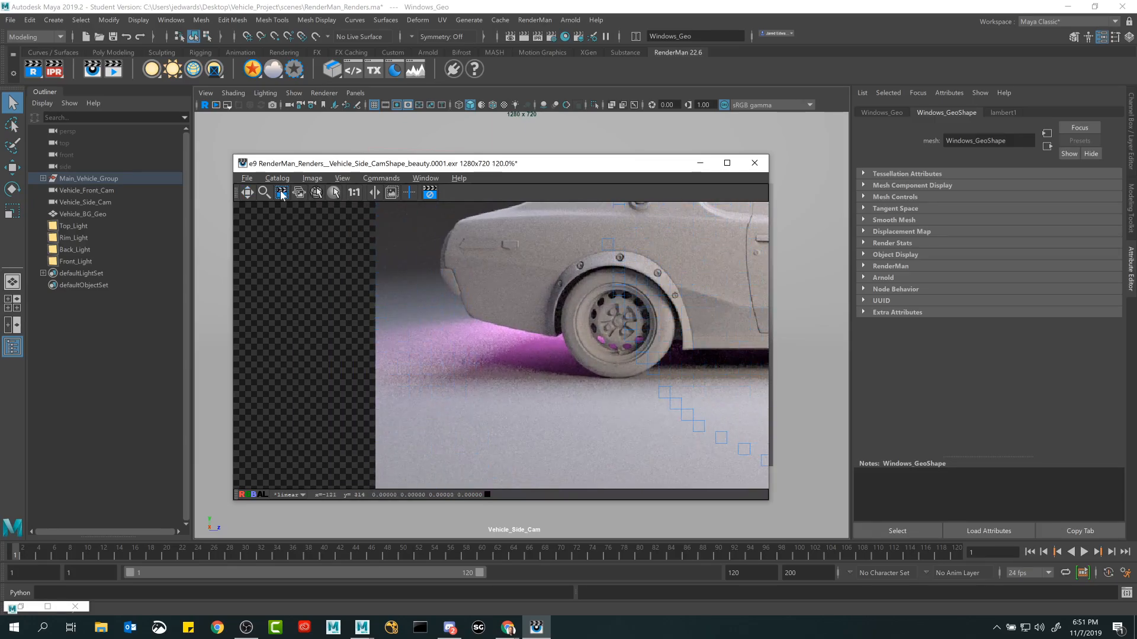
drag(376, 261, 711, 419)
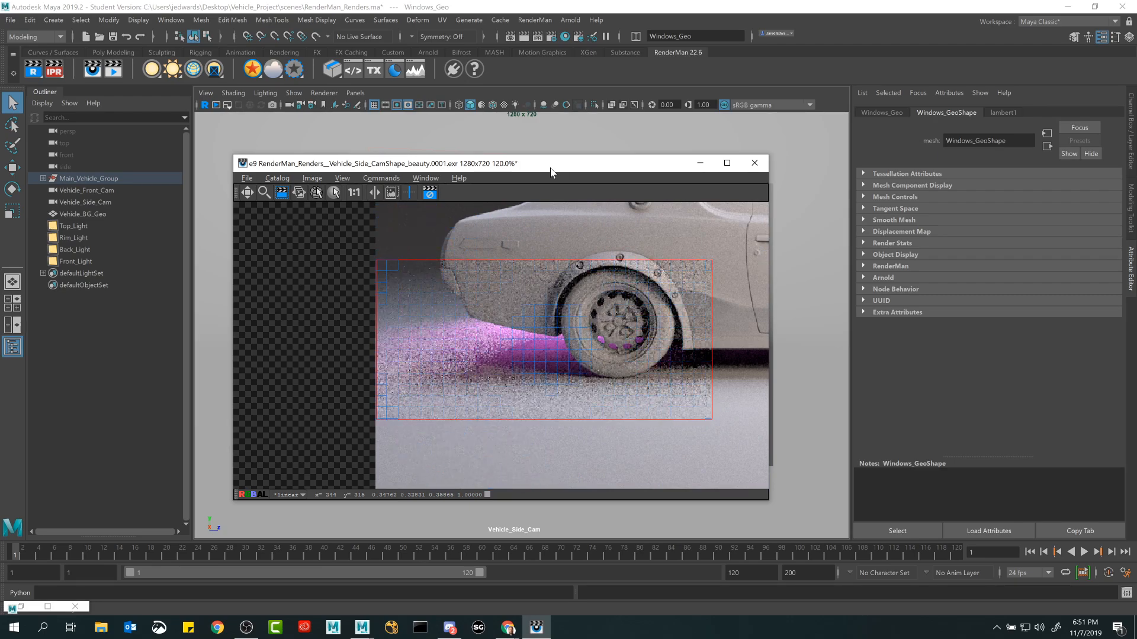
click(278, 179)
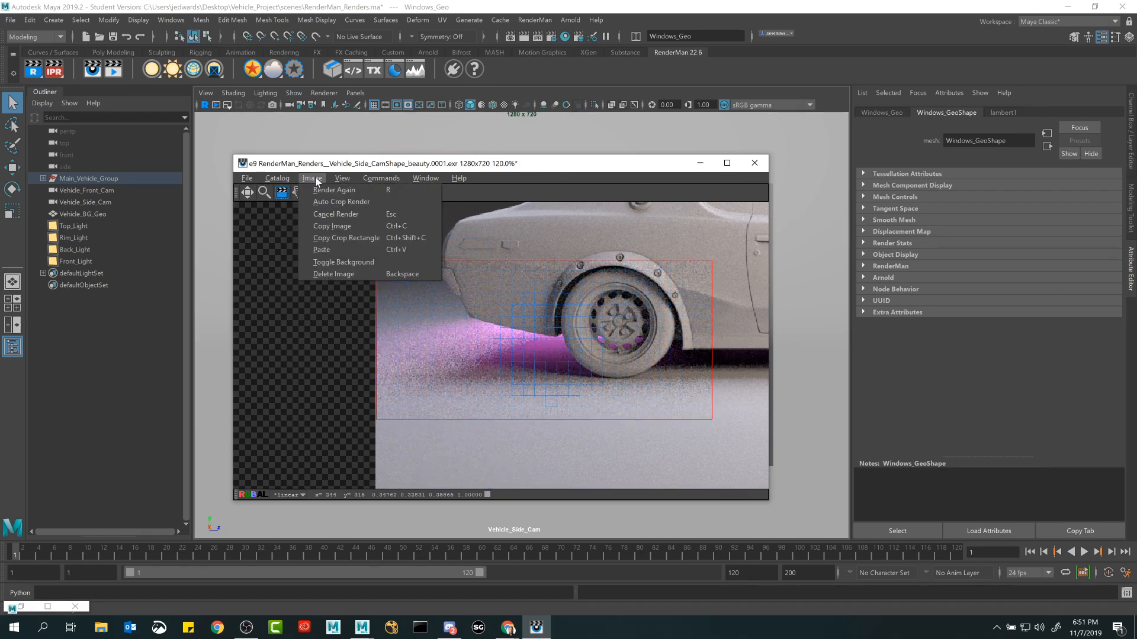
click(357, 164)
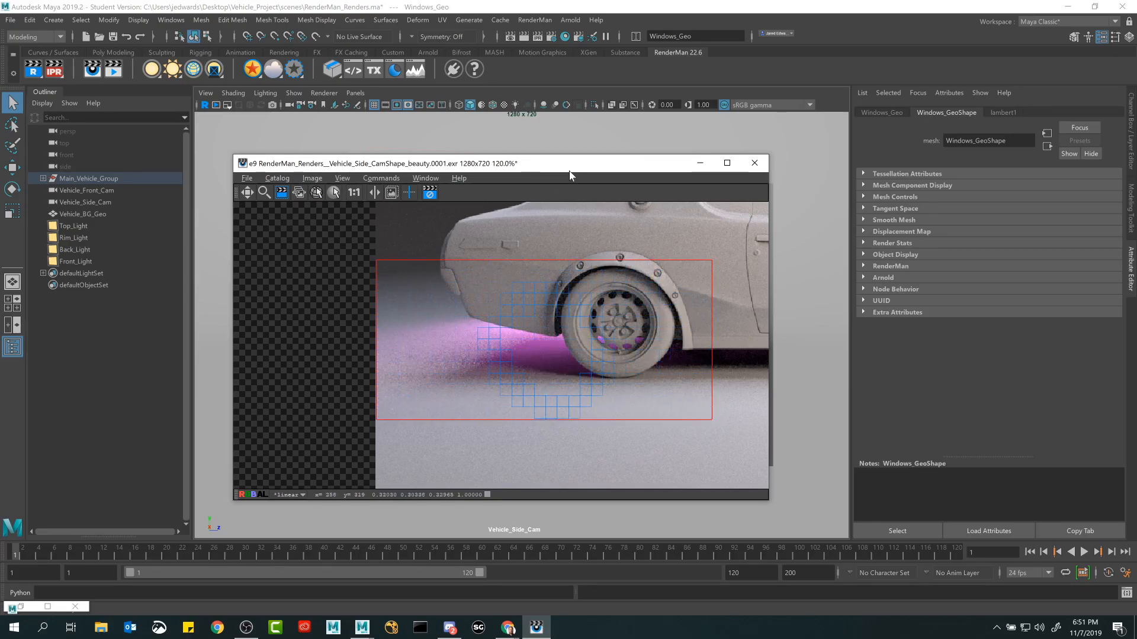
Leave crop mode and inspect the cropped region around the rear wheel at 100% zoom.
drag(570, 168, 513, 146)
scroll(545, 330, down, 2)
scroll(545, 329, down, 1)
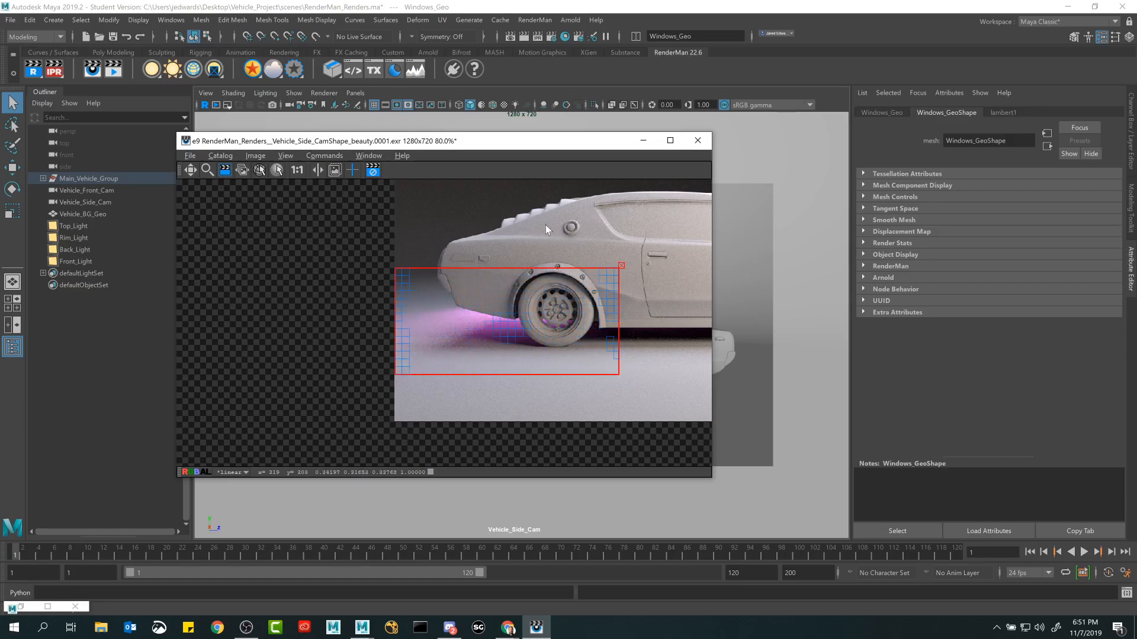
click(191, 171)
drag(531, 325, 379, 301)
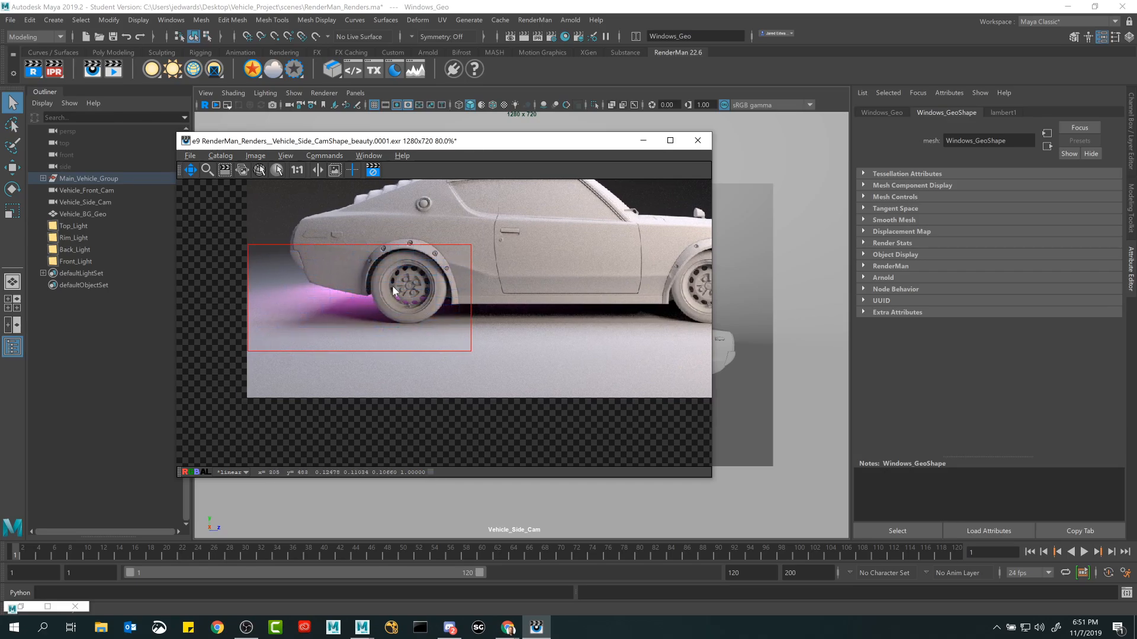
scroll(393, 285, up, 1)
drag(545, 142, 620, 388)
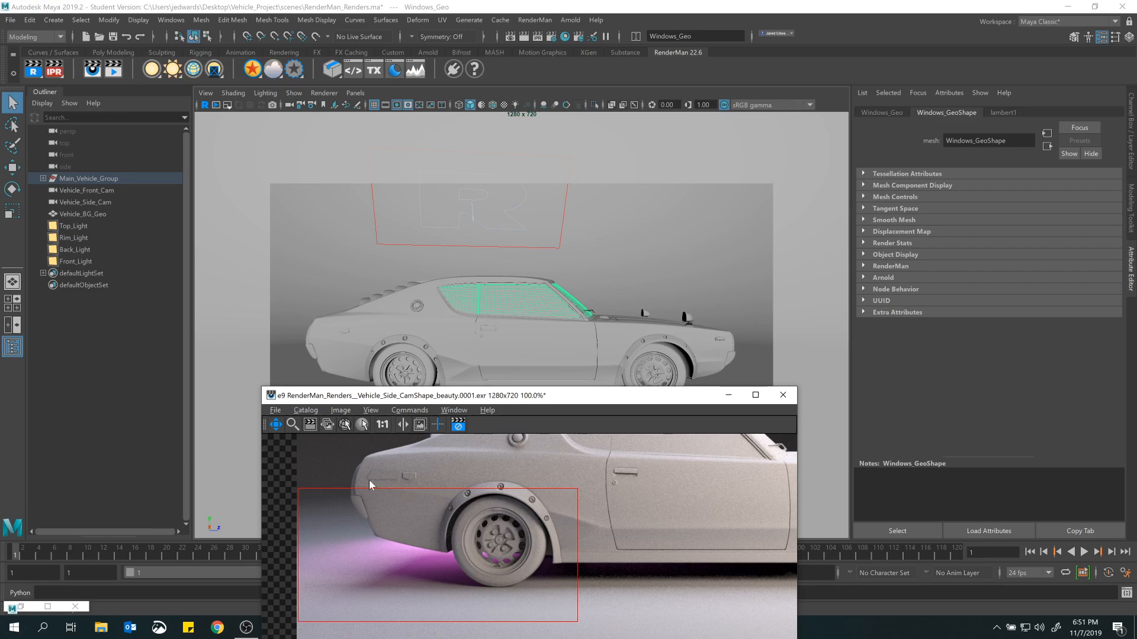
Select Back_Light and change its color to yellow-green with a hue of about 79.
click(77, 239)
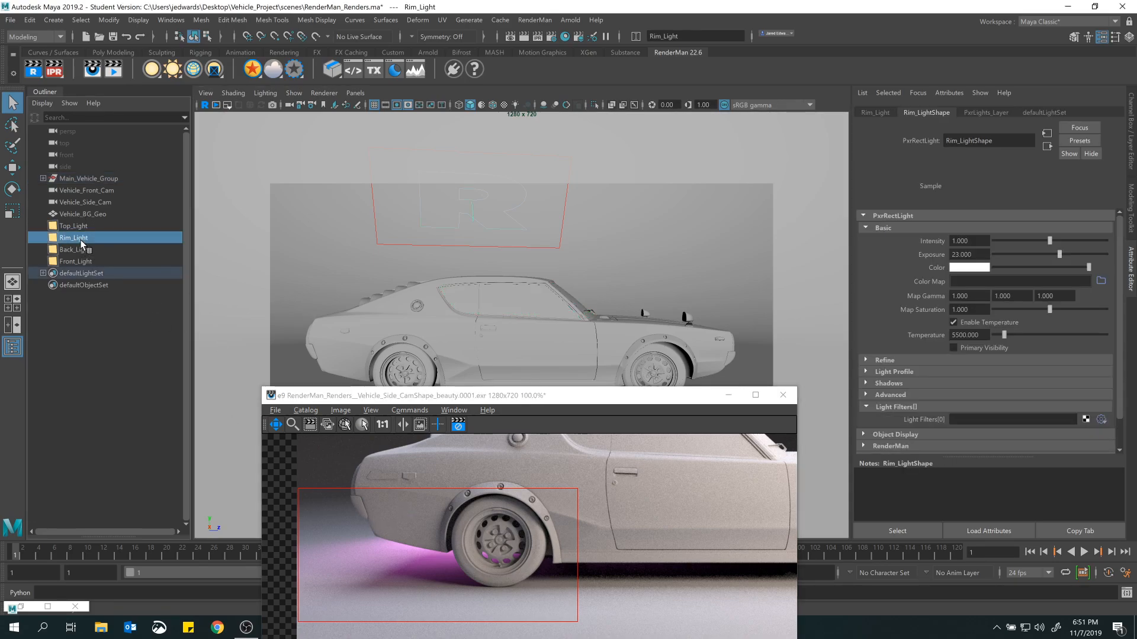
click(92, 250)
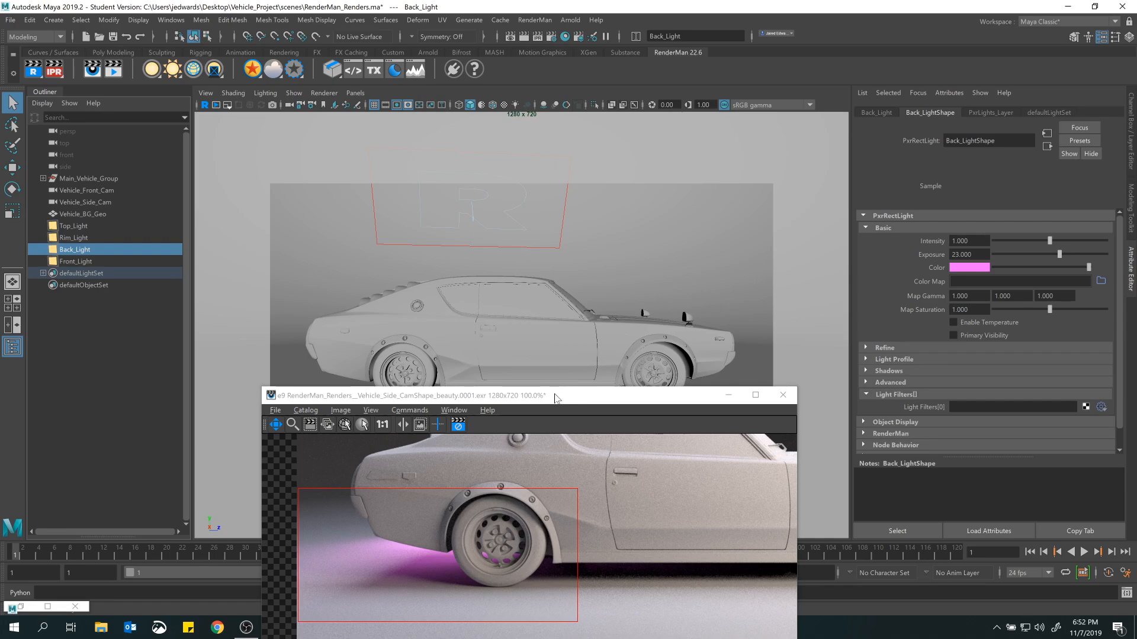
drag(556, 398, 519, 131)
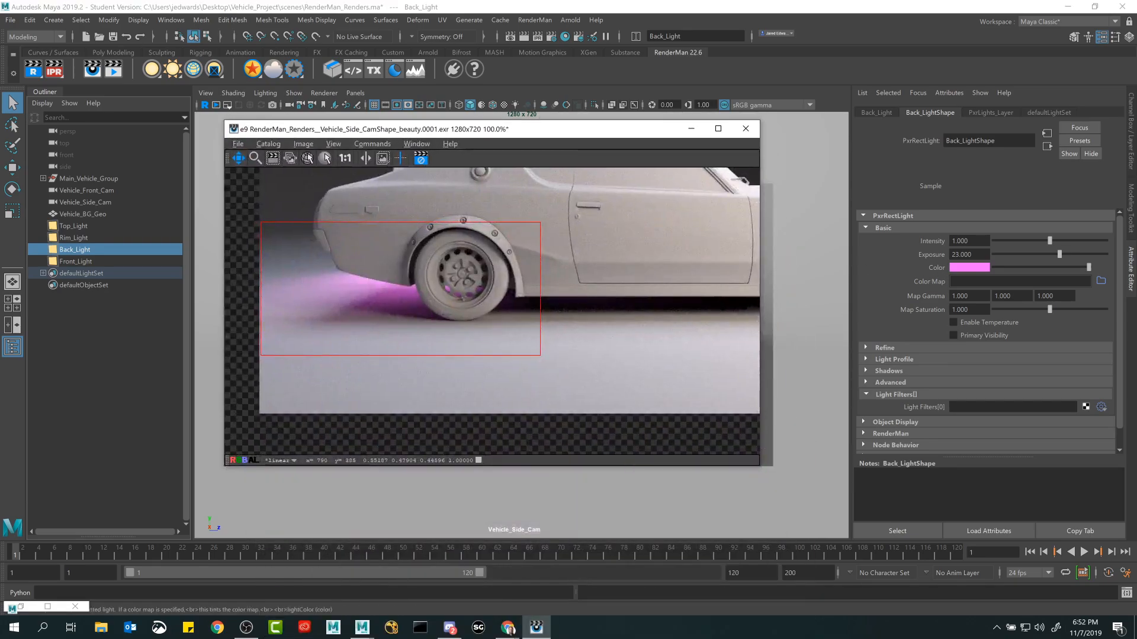
click(972, 268)
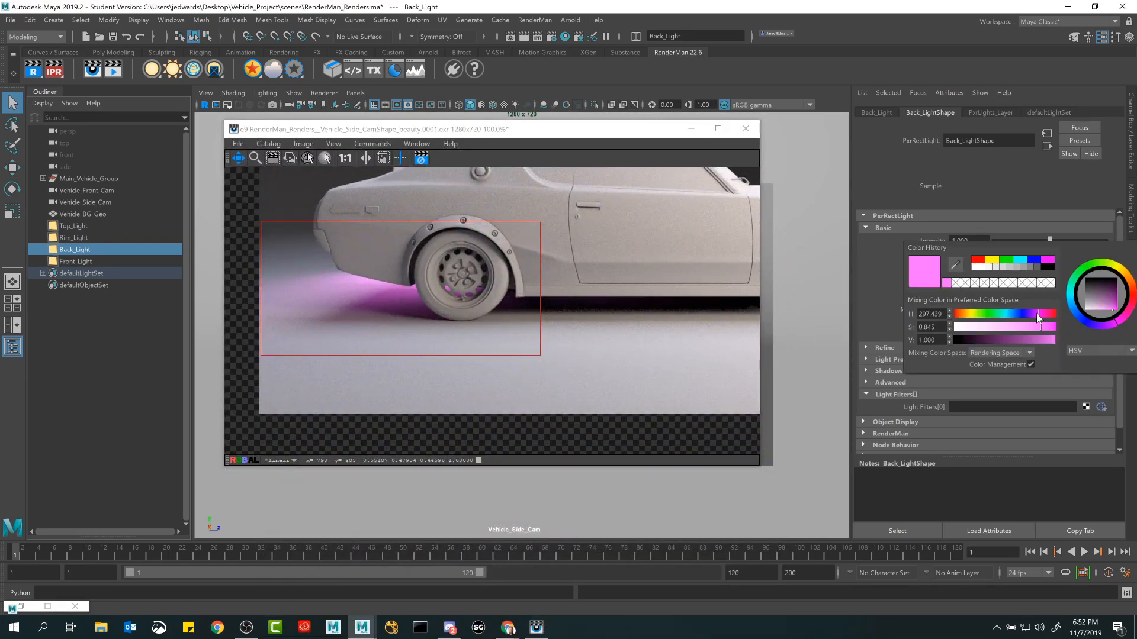
drag(1036, 314, 973, 314)
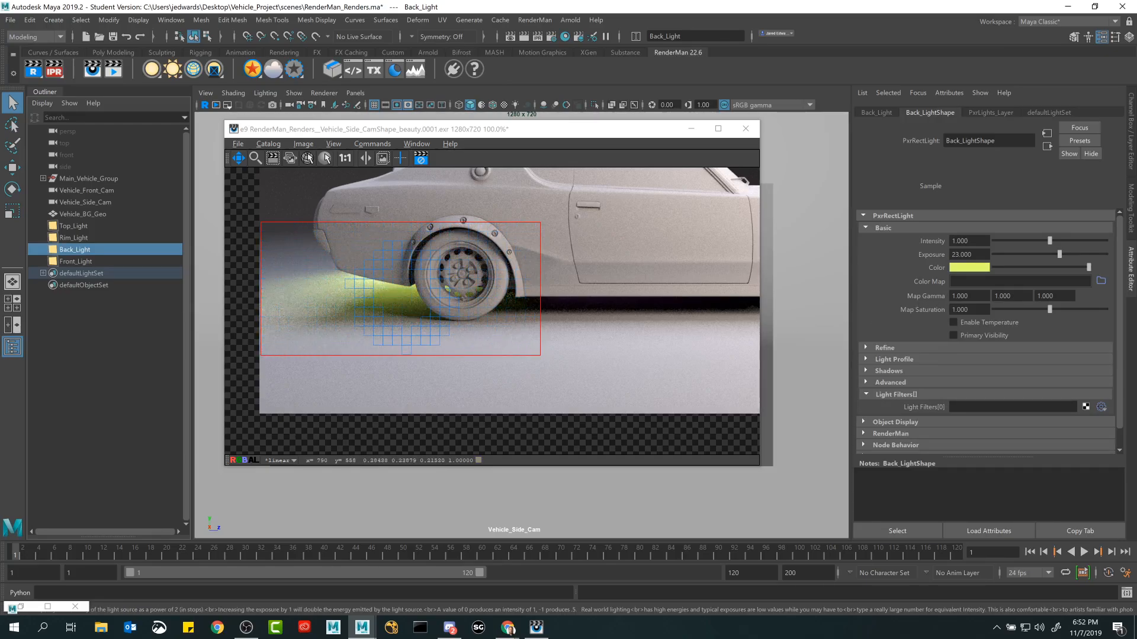
Set Back_Light's exposure to 24 and check its glow behind the rear wheel in the render.
double_click(962, 254)
text(24)
key(Return)
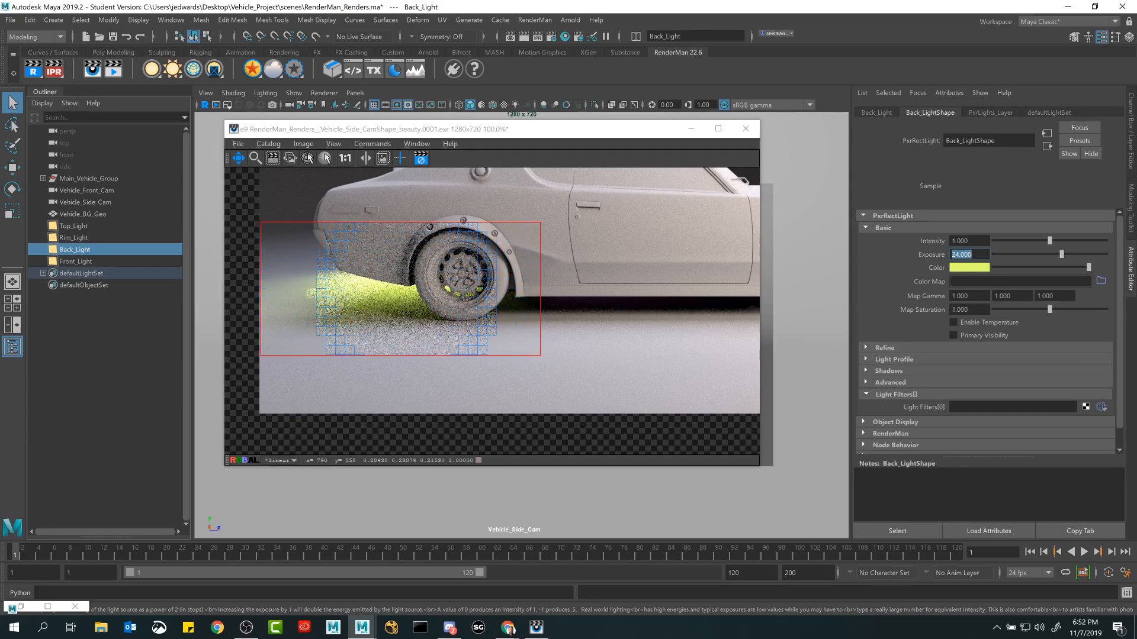
scroll(495, 272, down, 1)
scroll(533, 271, down, 1)
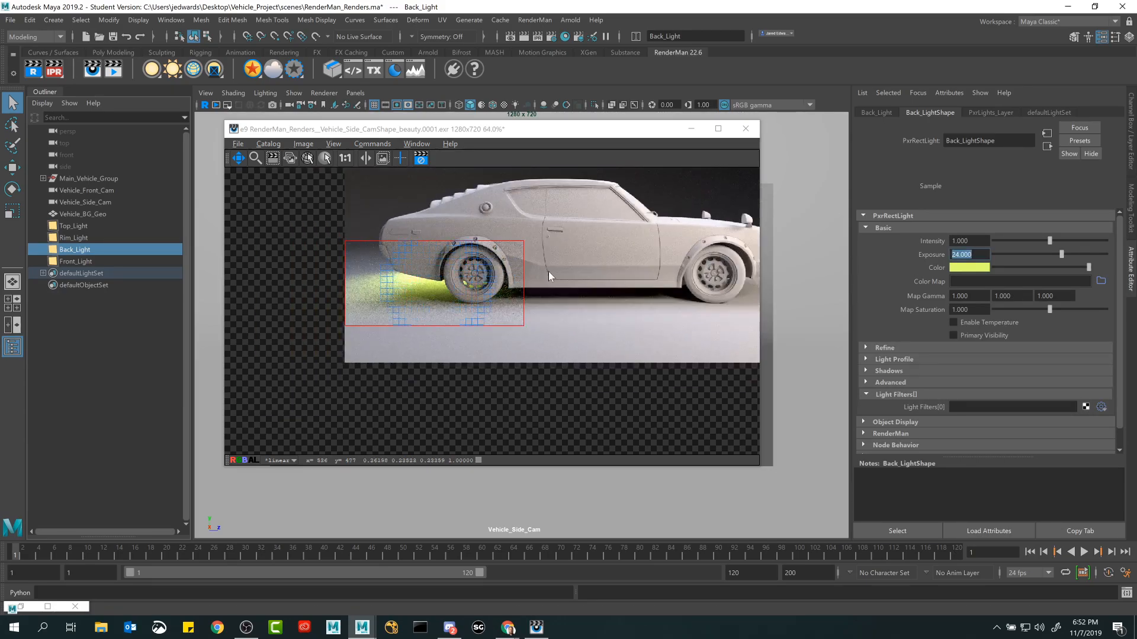
middle_drag(445, 286, 607, 301)
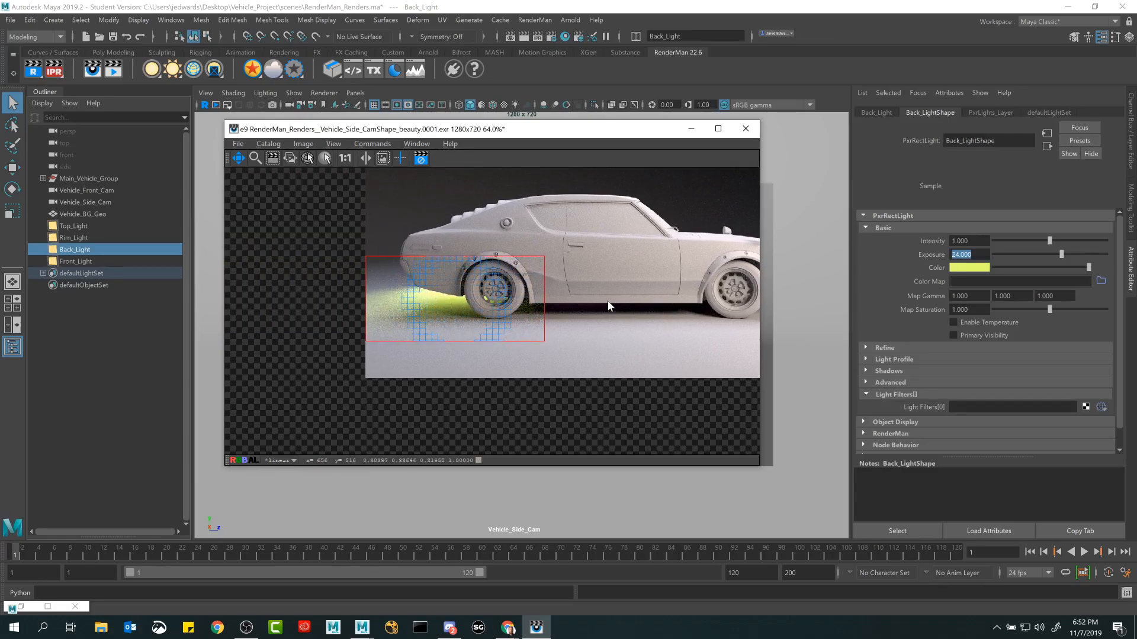
scroll(610, 302, up, 1)
Select Rim_Light and set its color to light orange with hue 26.342 and saturation 0.741.
drag(534, 134, 881, 196)
scroll(574, 293, down, 2)
click(474, 200)
drag(728, 196, 321, 152)
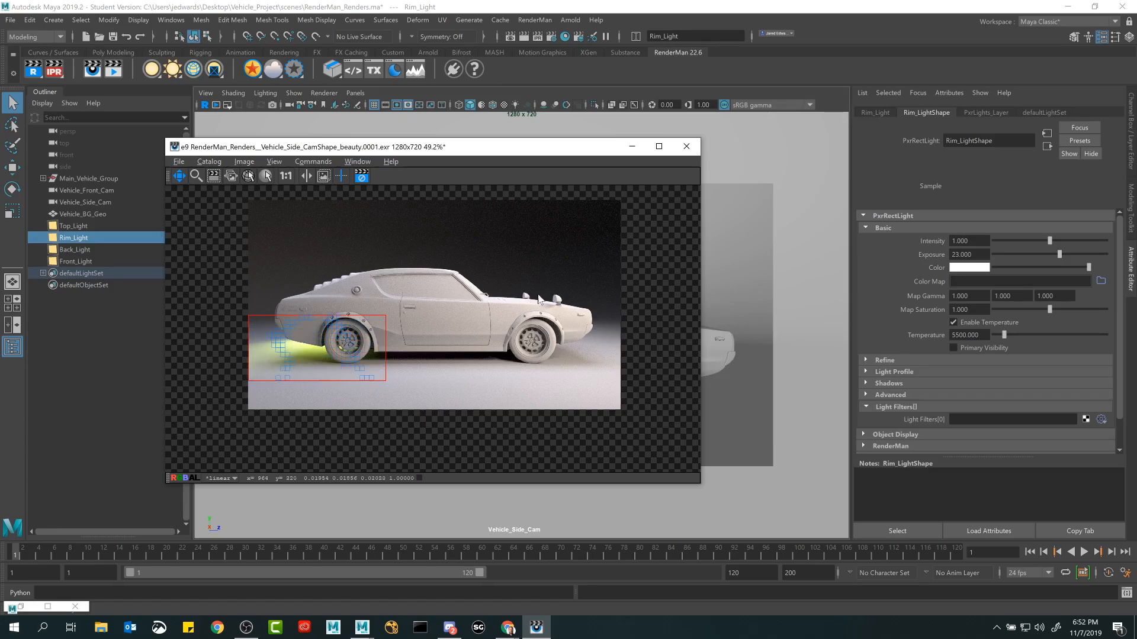
click(966, 267)
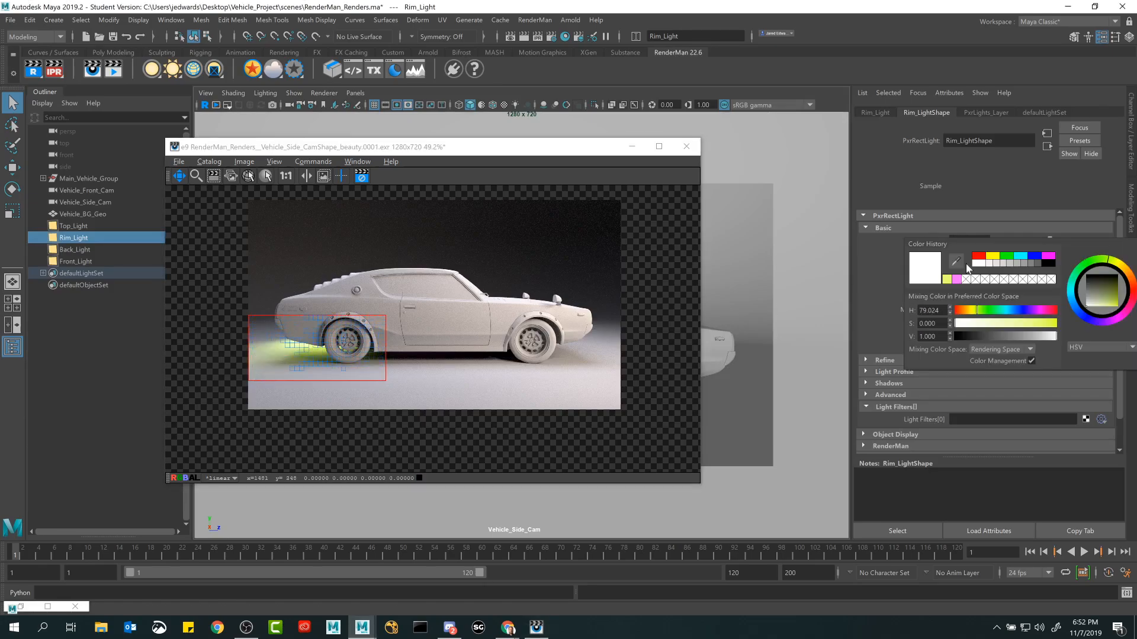
click(962, 313)
drag(980, 324, 1029, 324)
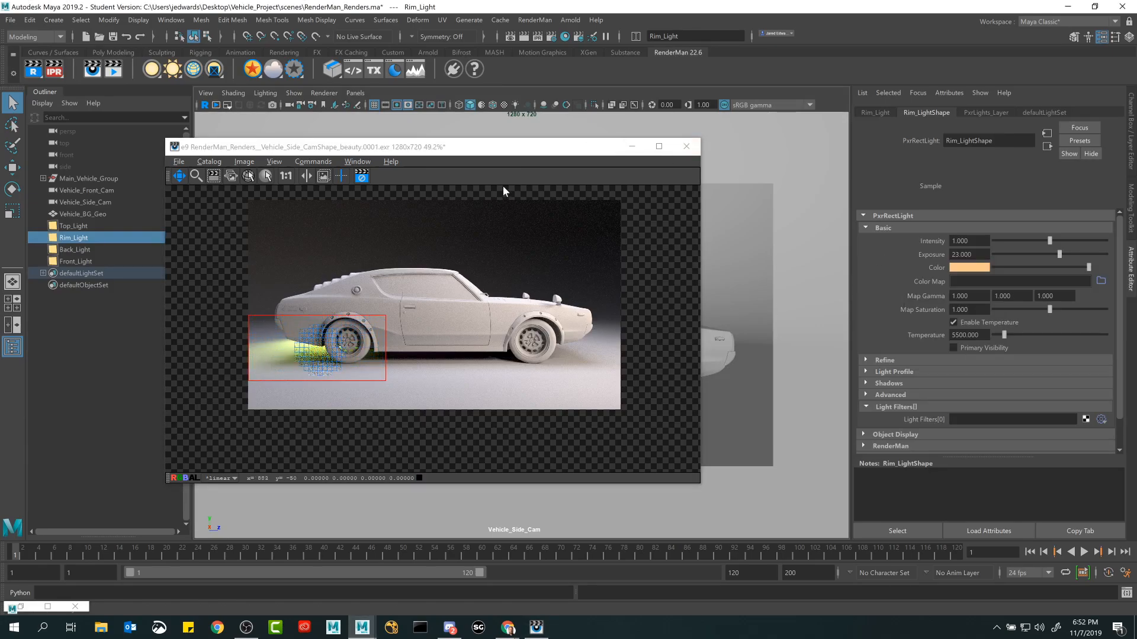
Move and widen the IPR crop region so it covers the upper body of the car.
click(214, 176)
drag(348, 340, 396, 280)
drag(435, 323, 593, 326)
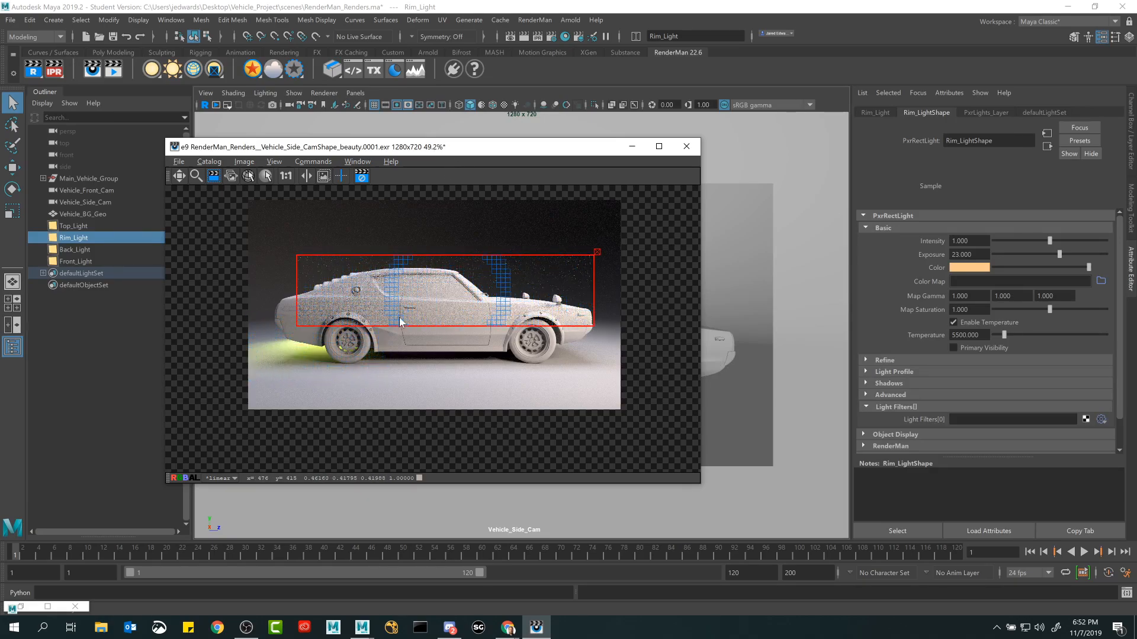
Raise the saturation of Rim_Light's color to a stronger orange and check the car body in the render.
click(970, 268)
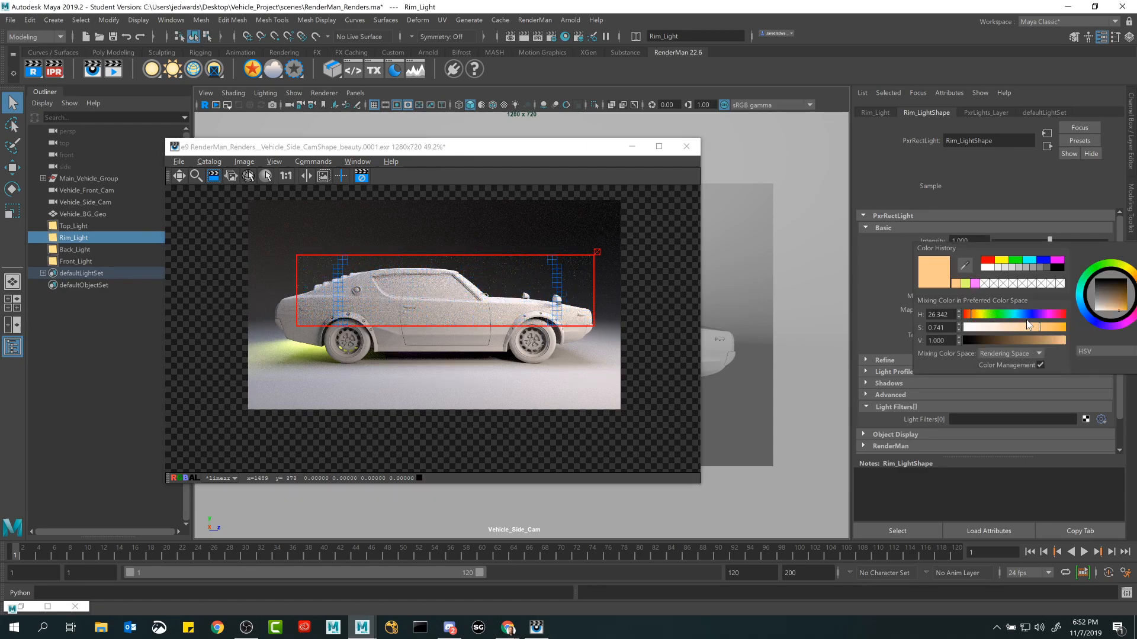
click(1060, 327)
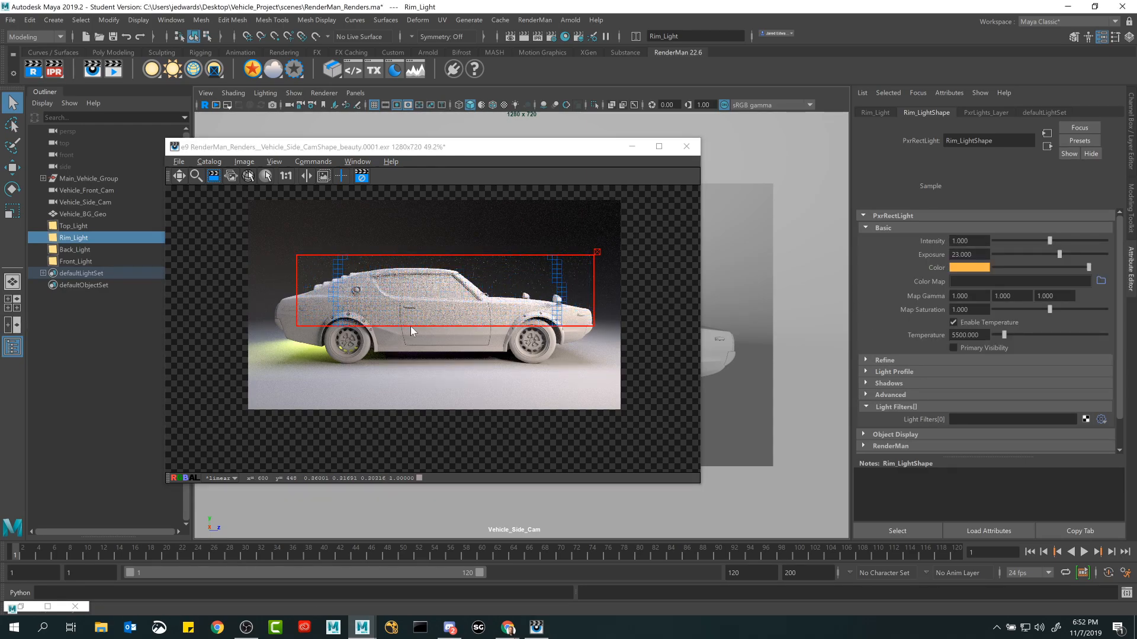
scroll(410, 326, up, 3)
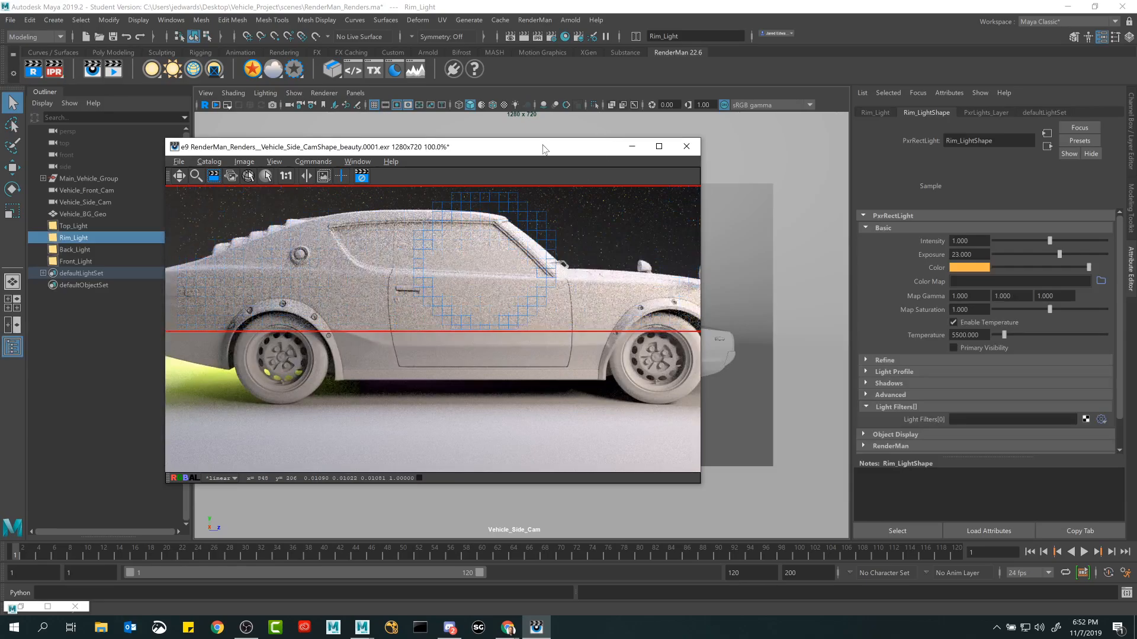
Set Rim_Light's exposure to 25 and inspect the lighting on the car's body and front wheel.
drag(518, 158, 599, 304)
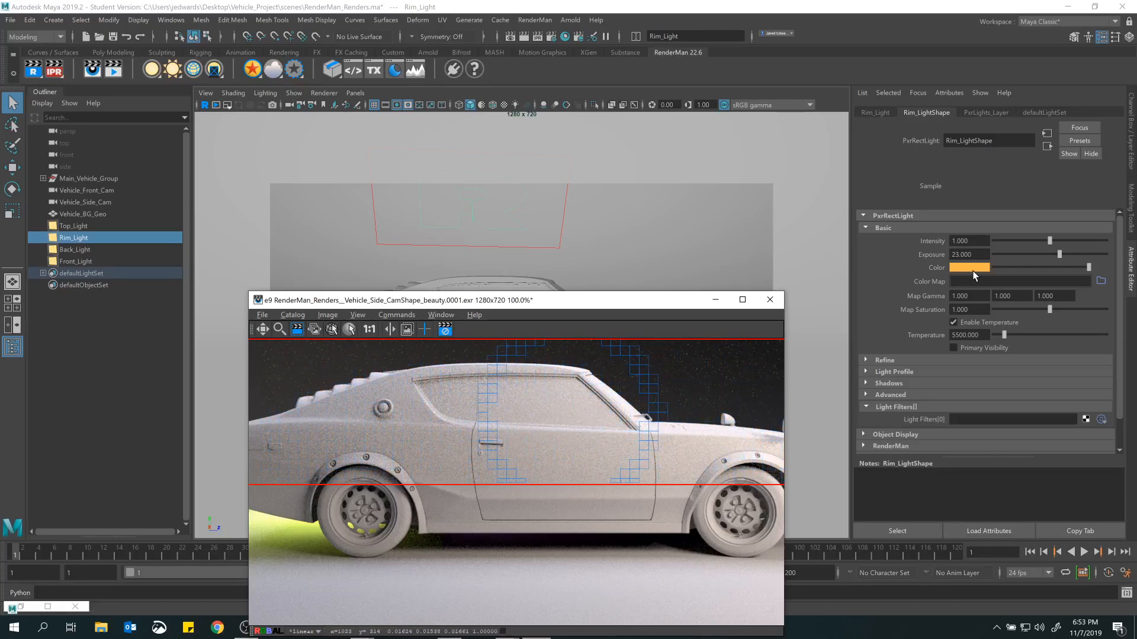
click(961, 254)
text(25)
key(Return)
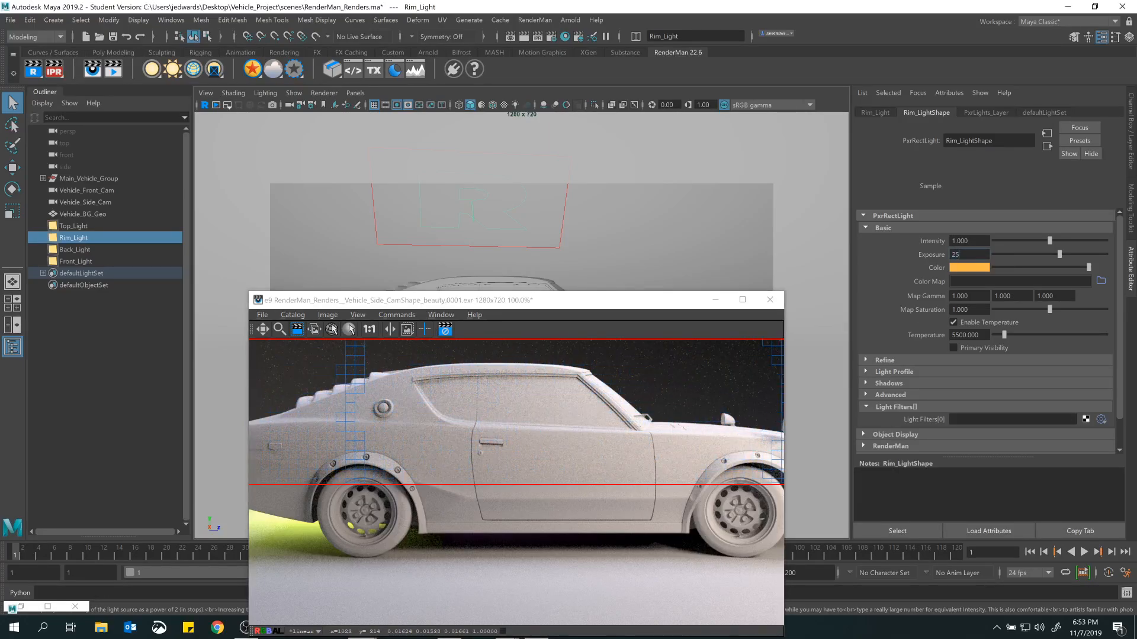
scroll(655, 435, down, 2)
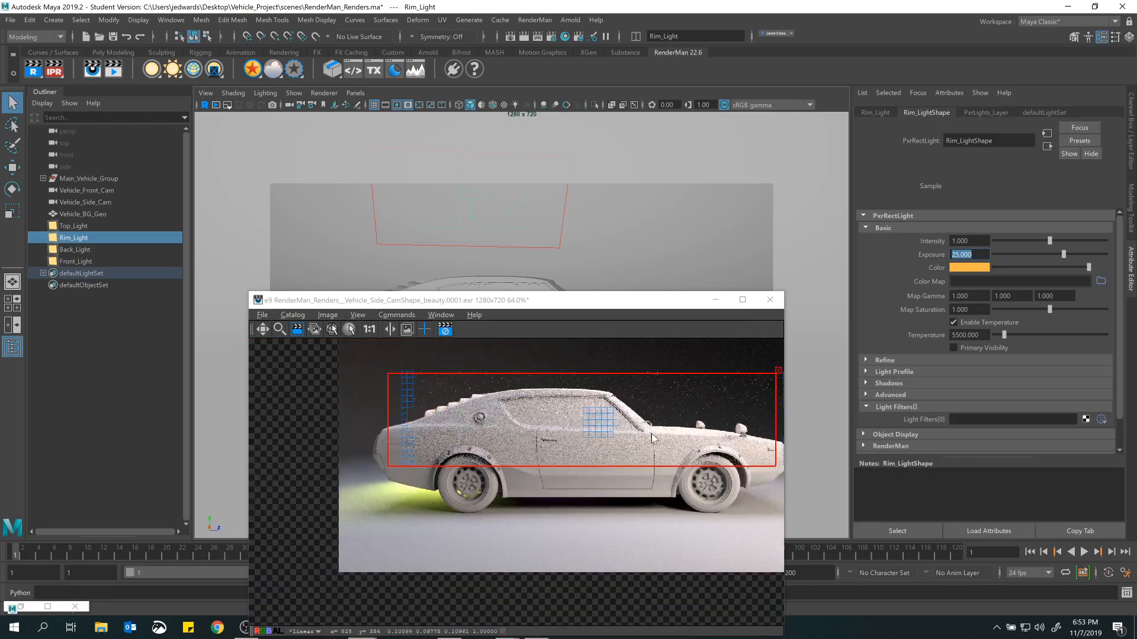
scroll(724, 495, up, 1)
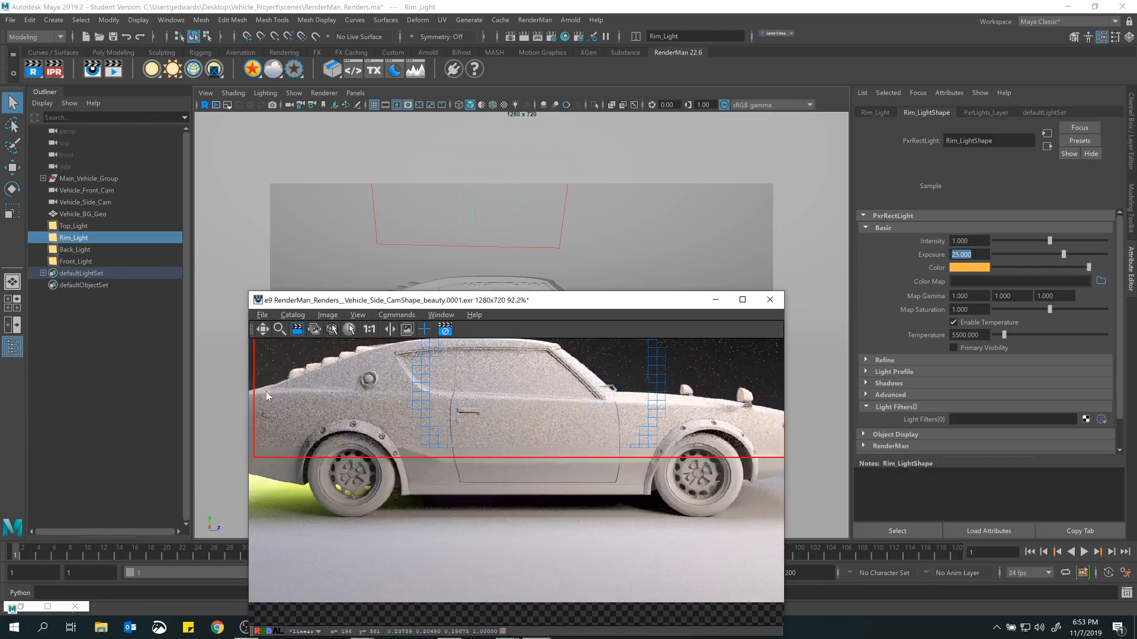
scroll(546, 489, up, 1)
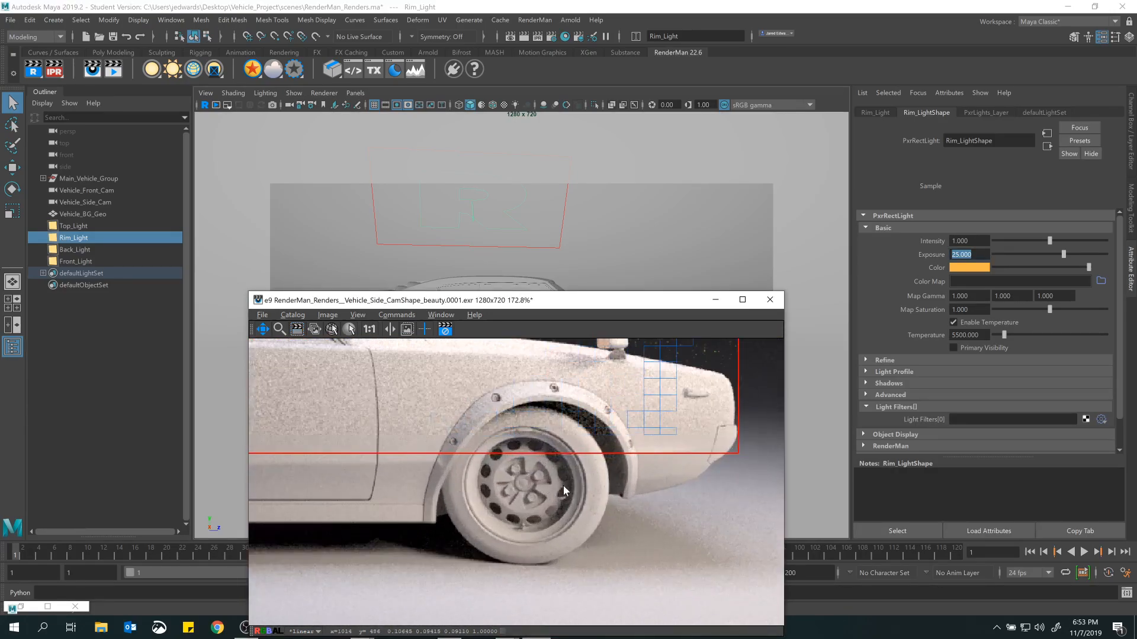
scroll(563, 485, up, 2)
Set Rim_Light's exposure to 26 and check the whole car in the render window, moved up over the viewport.
double_click(960, 255)
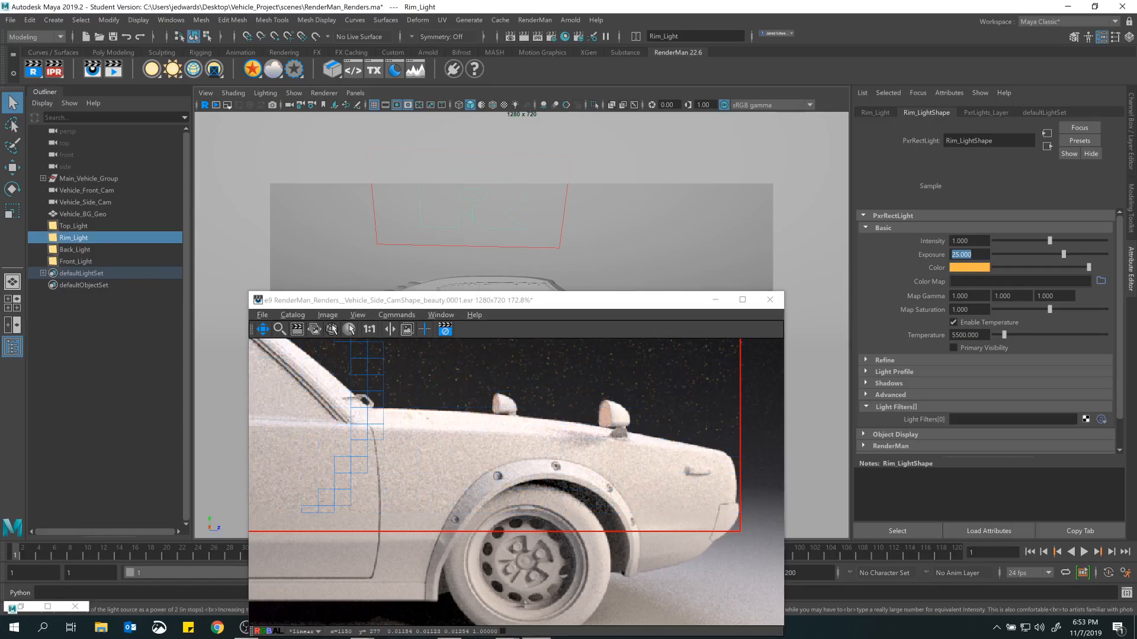
text(26)
key(Return)
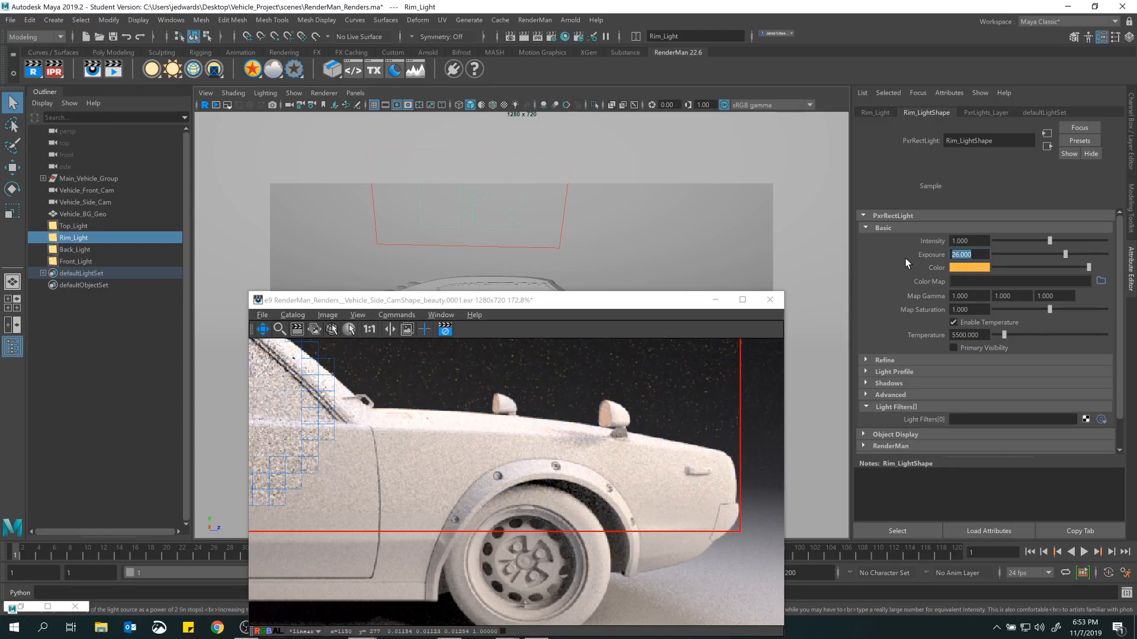
scroll(523, 427, down, 6)
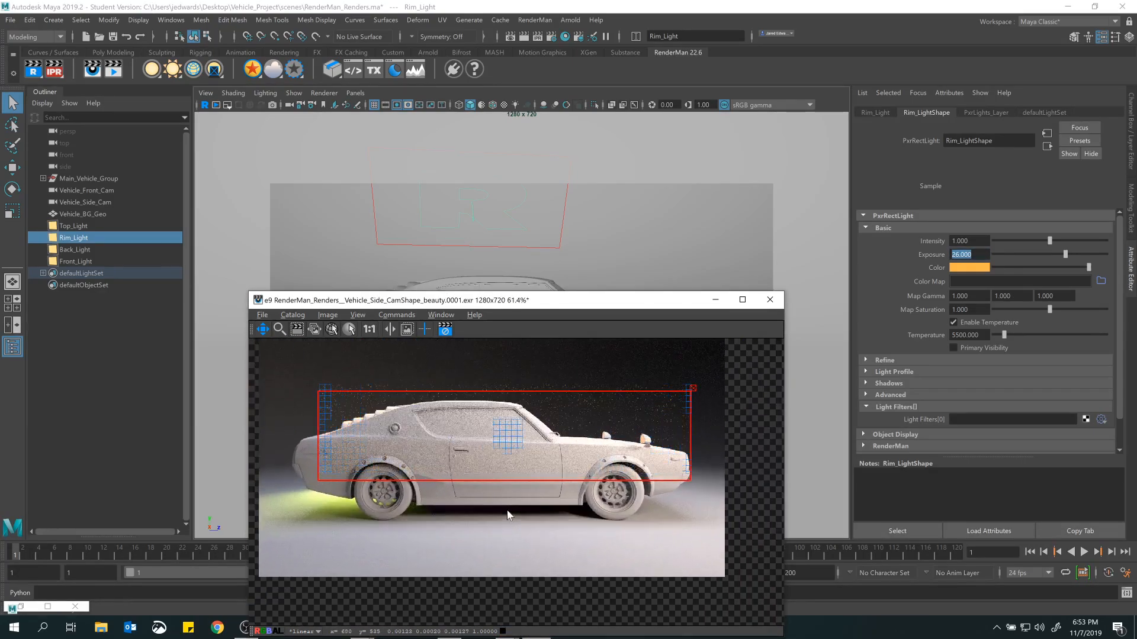
drag(588, 304, 613, 196)
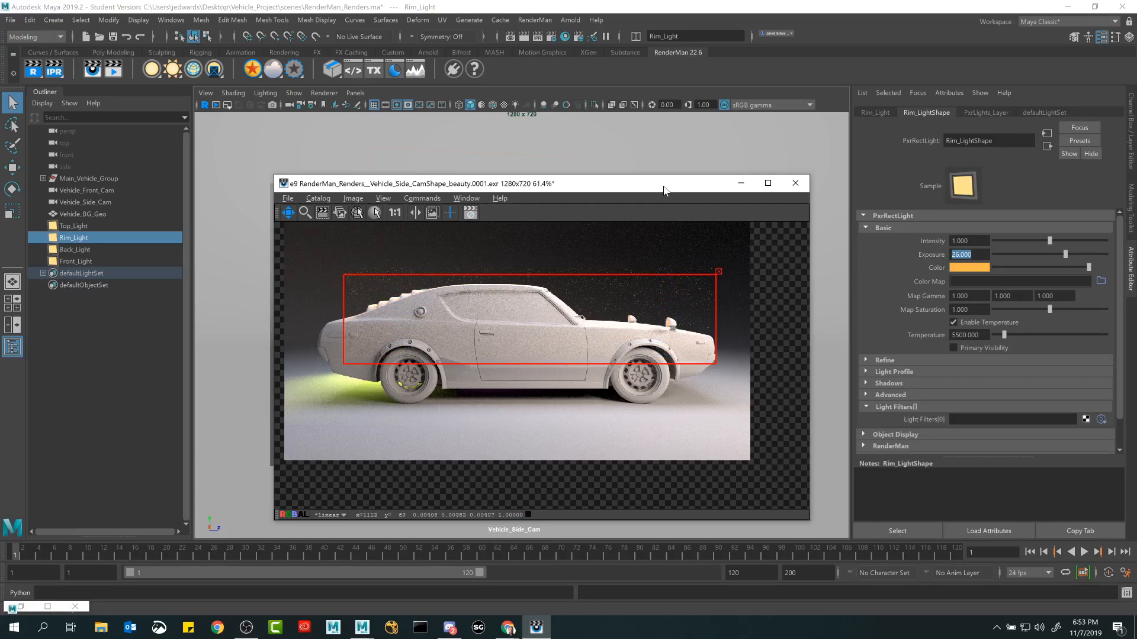
drag(664, 189, 676, 173)
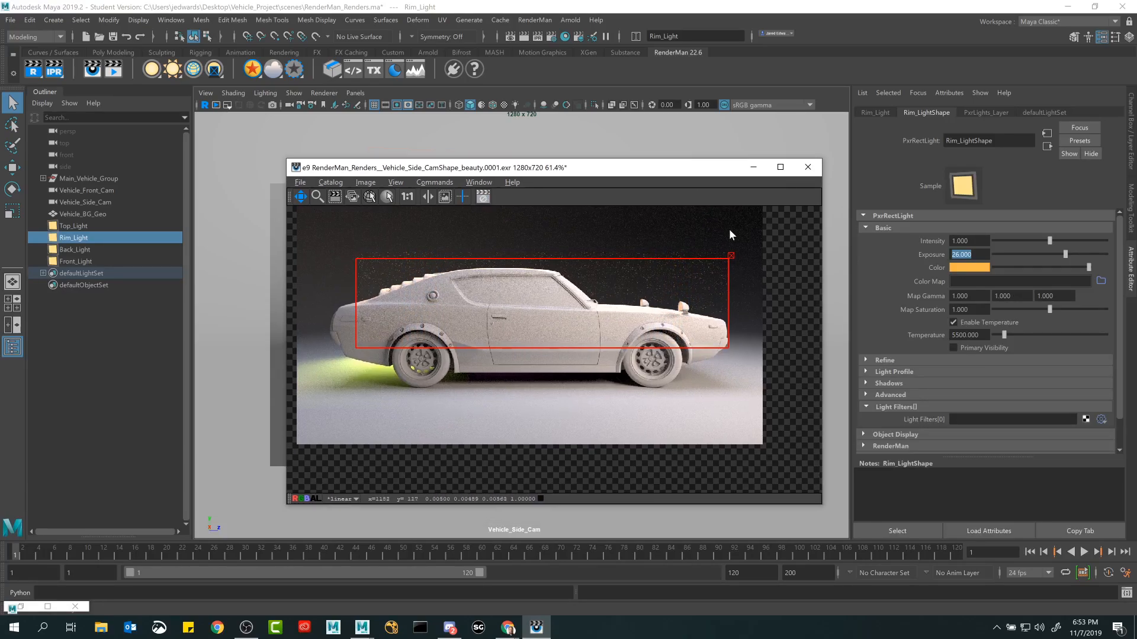
Draw trial crop regions over the car's door in the IPR render and clear the cropping.
click(336, 197)
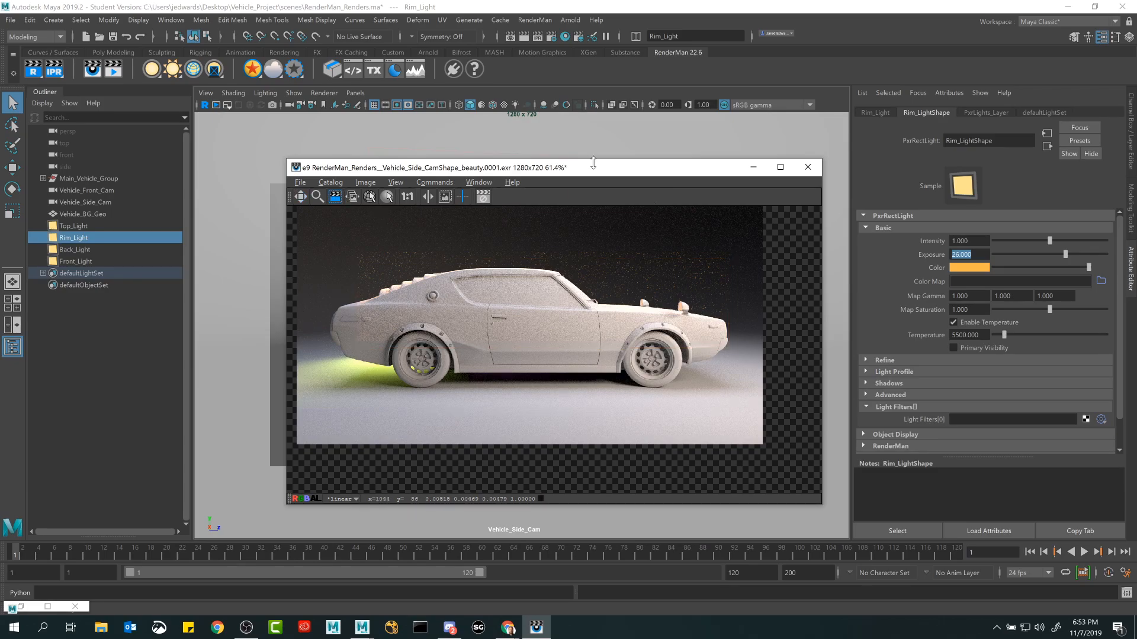
drag(594, 161, 568, 169)
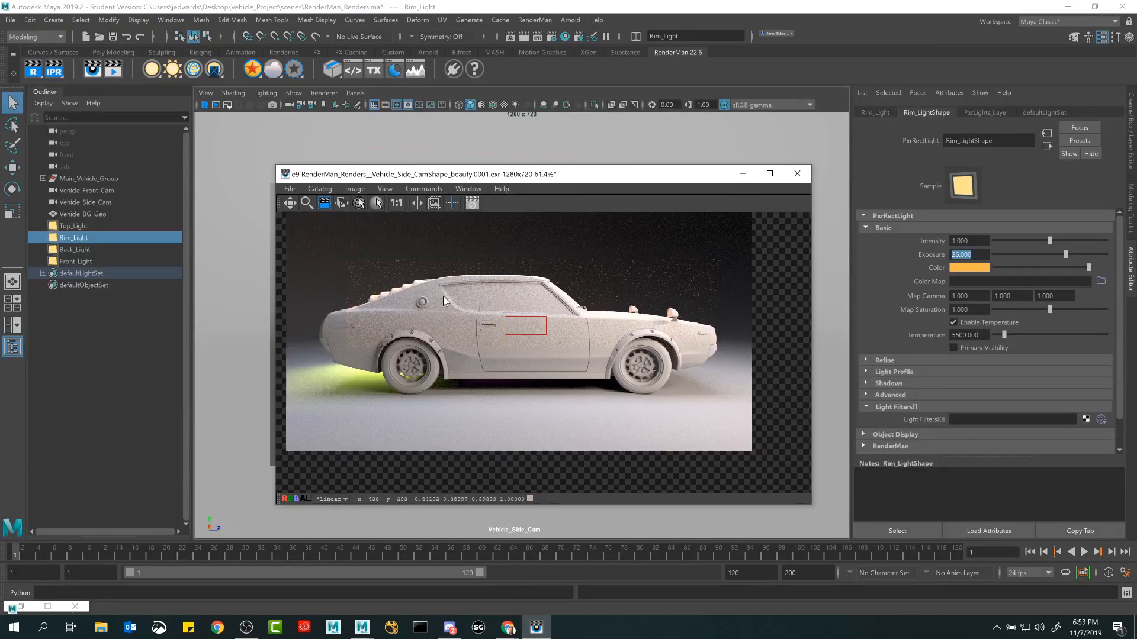
click(511, 325)
drag(458, 371, 595, 297)
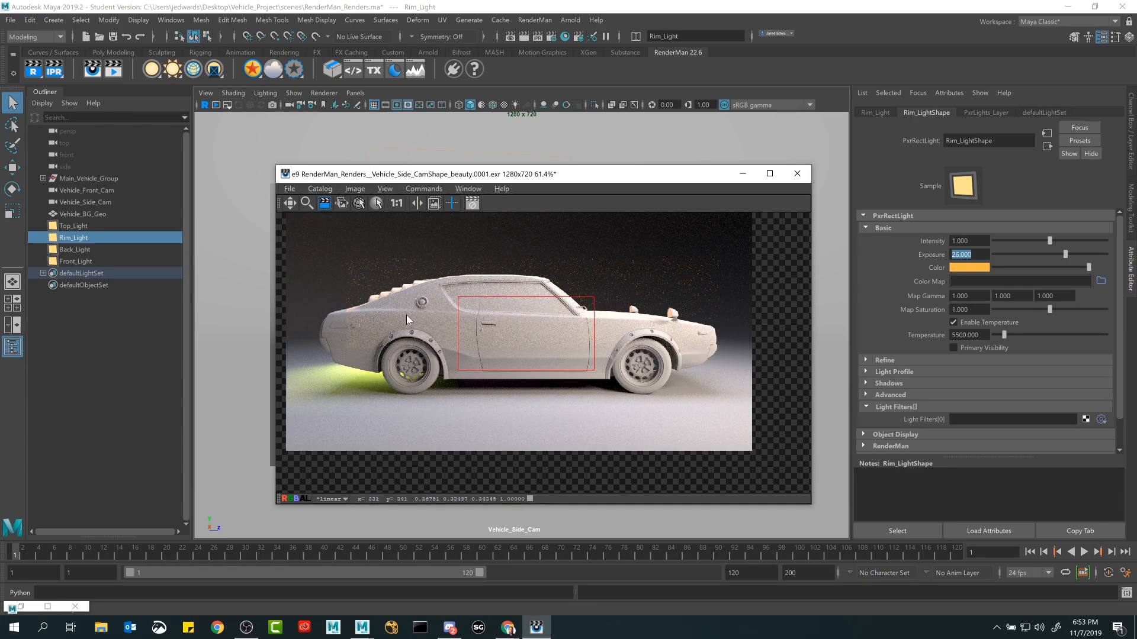
click(597, 294)
Pan the rendered car image and close the IPR render window.
click(290, 203)
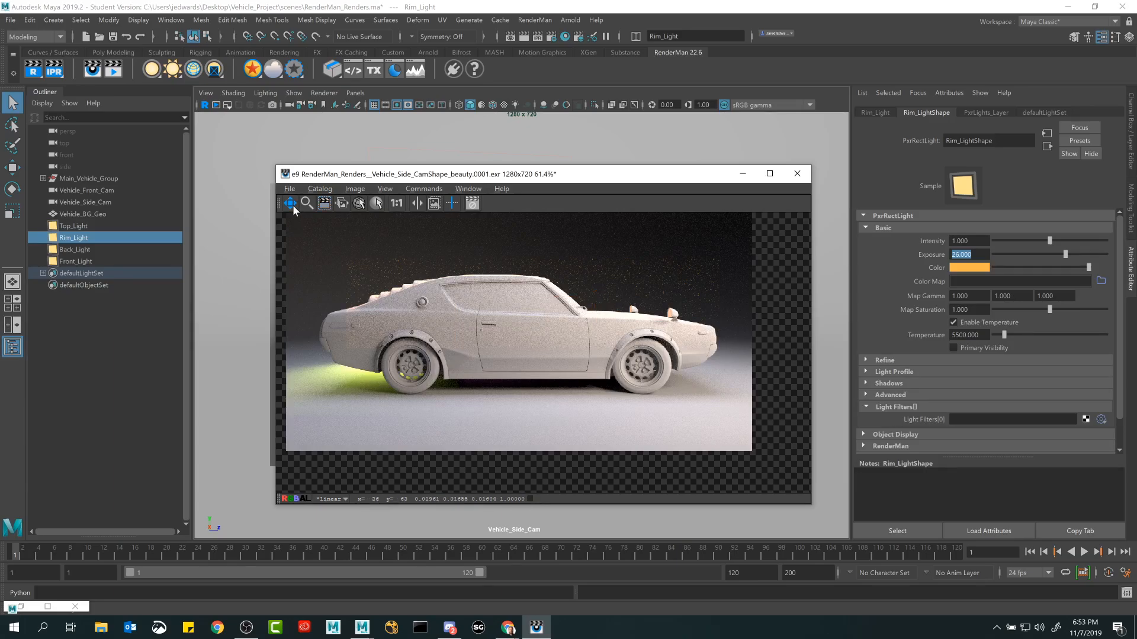
mouse_move(456, 292)
mouse_down()
mouse_move(472, 285)
mouse_move(462, 307)
mouse_up()
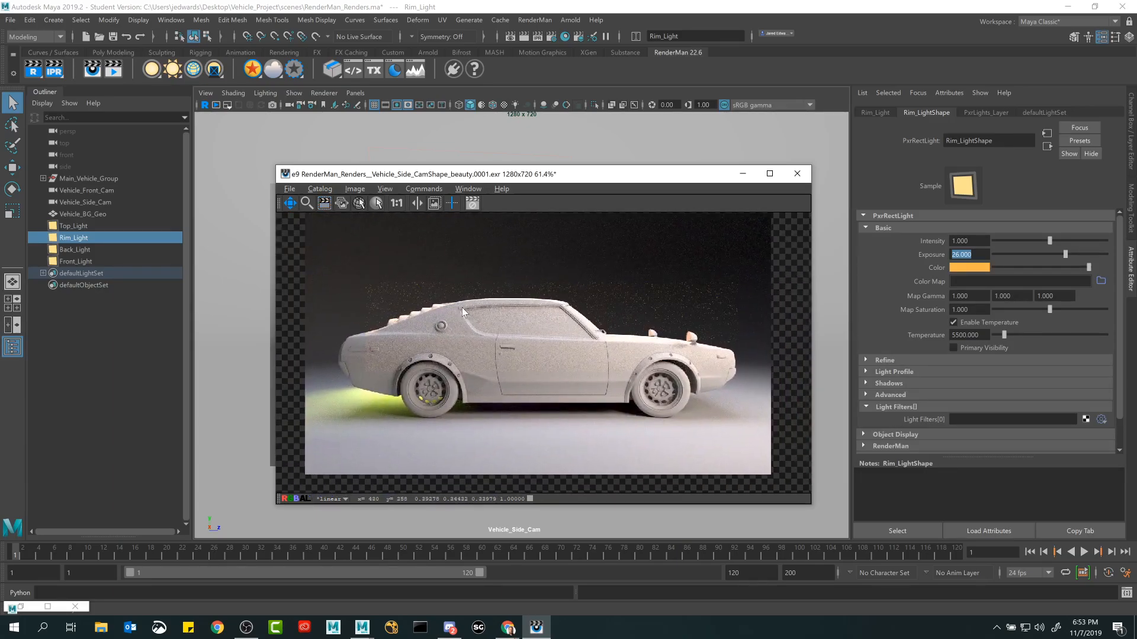
click(798, 173)
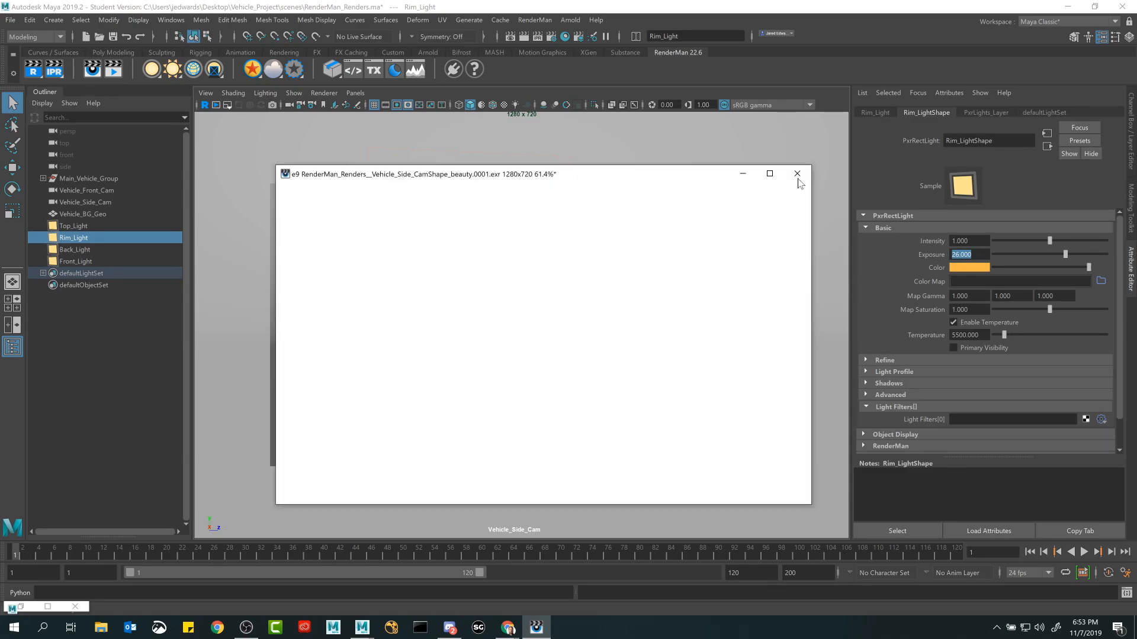
click(594, 329)
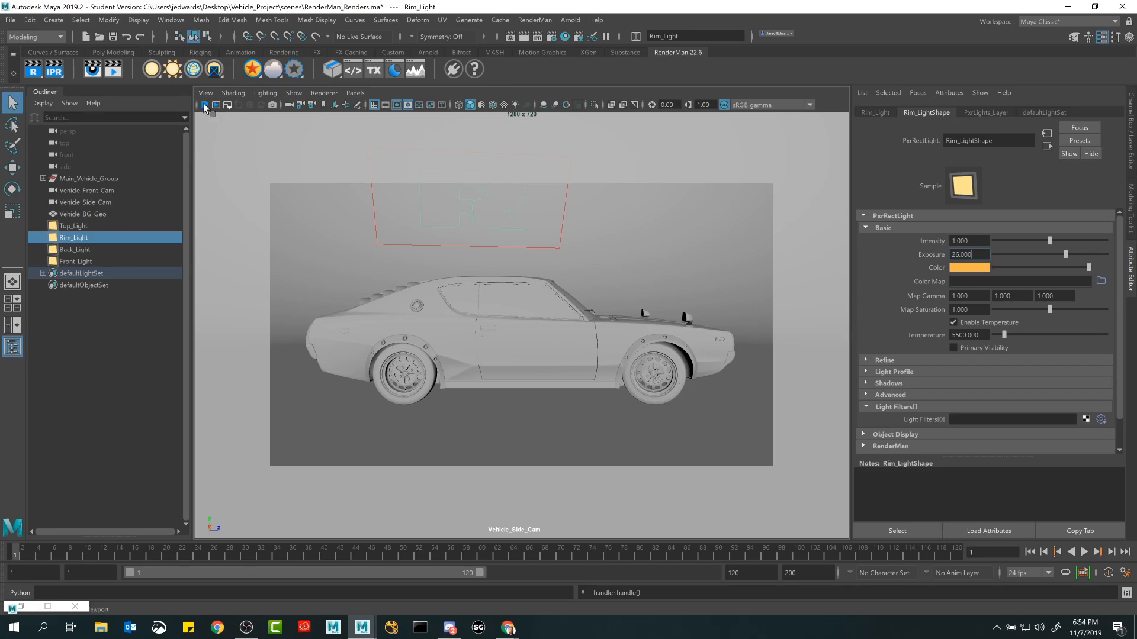
Set the viewport render resolution to 100% and start the RenderMan render inside the Vehicle_Side_Cam viewport.
click(226, 106)
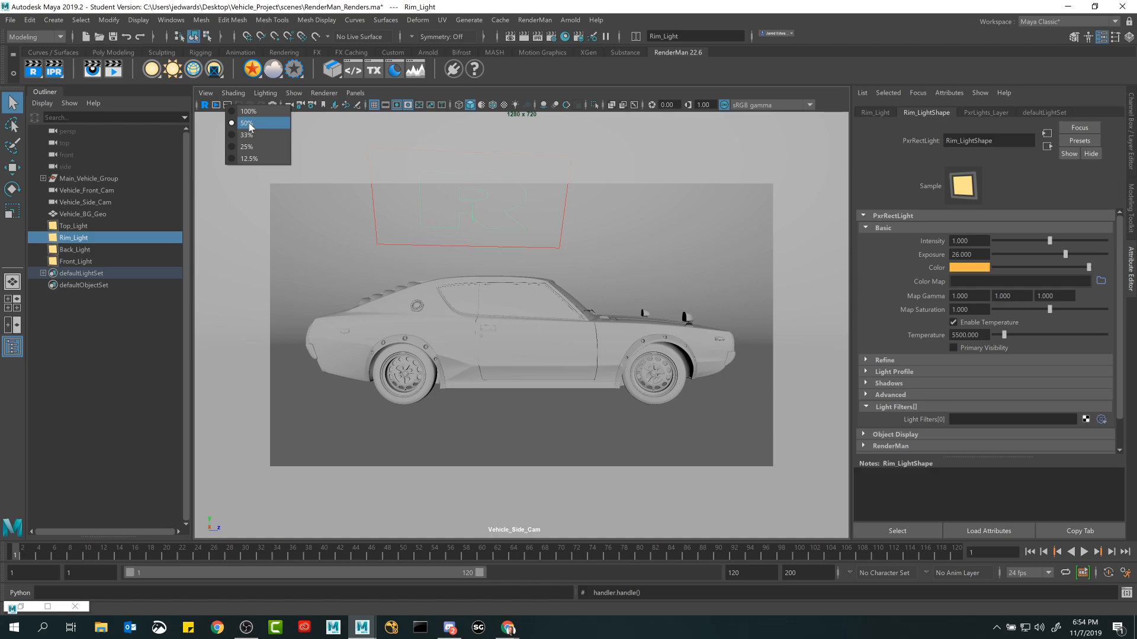
click(248, 112)
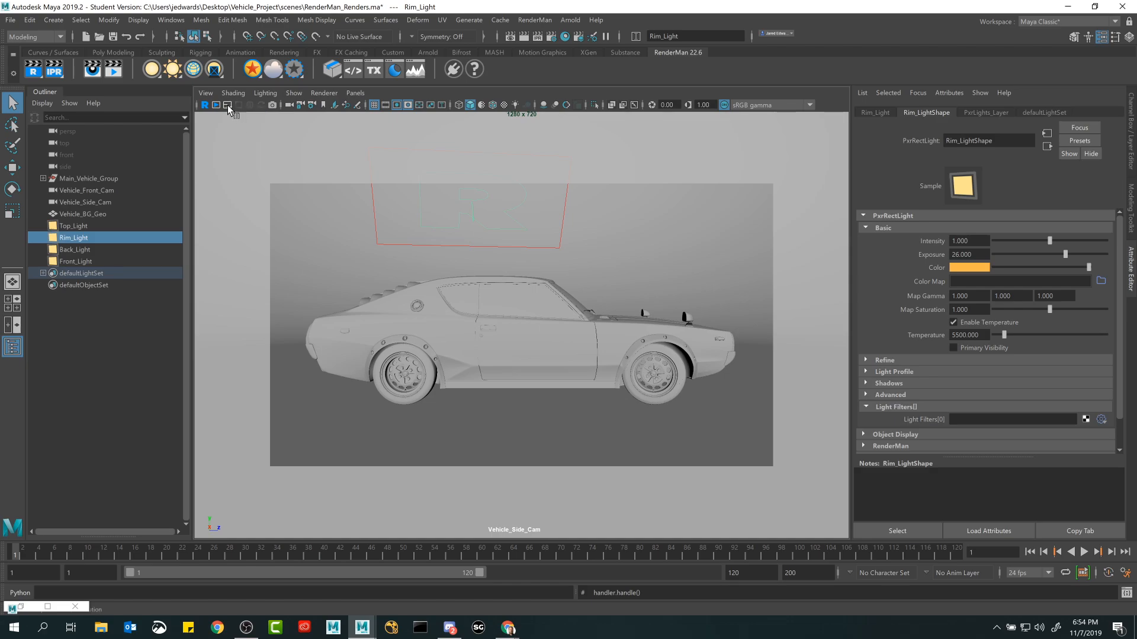
click(227, 106)
click(482, 85)
click(205, 107)
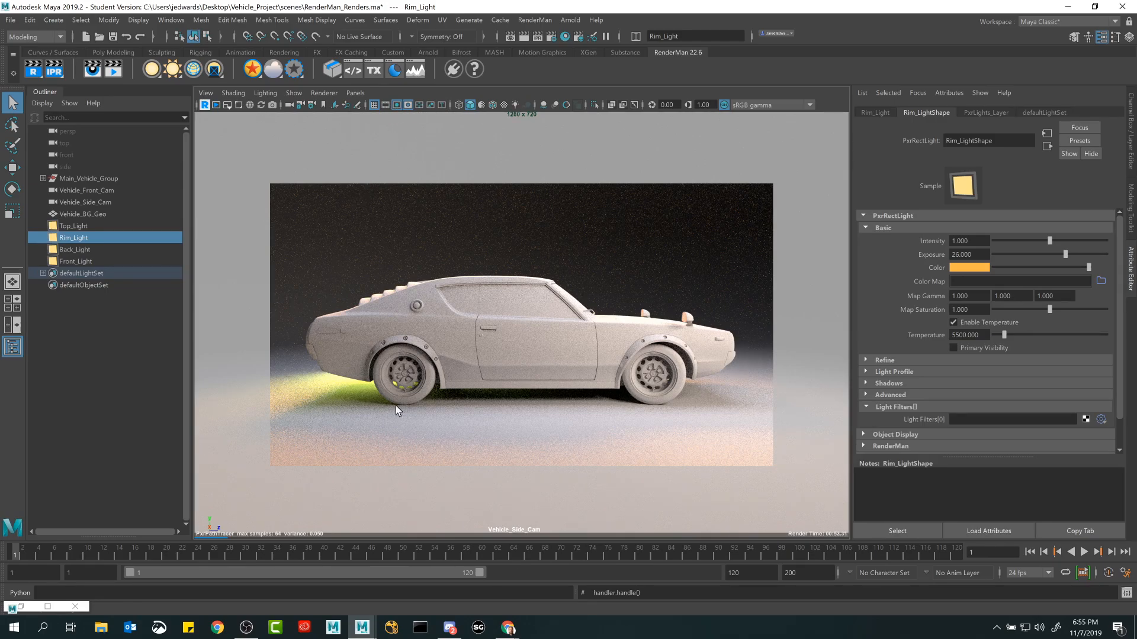
Toggle the gate mask off and back on to compare the viewport render inside and outside the camera frame.
click(408, 104)
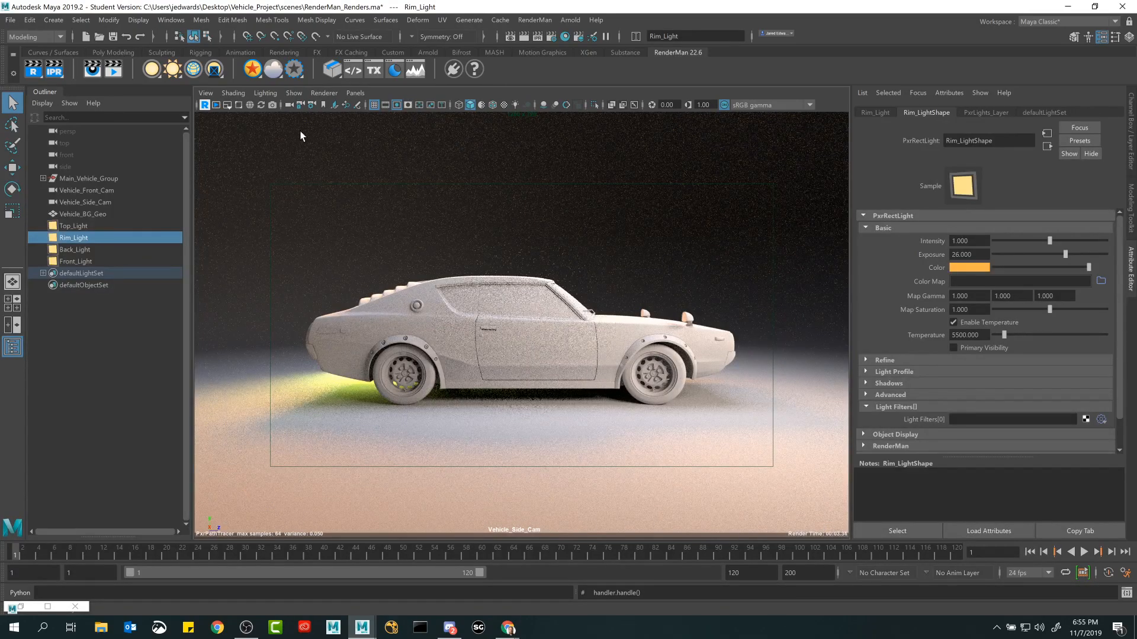
click(410, 105)
click(410, 106)
click(410, 105)
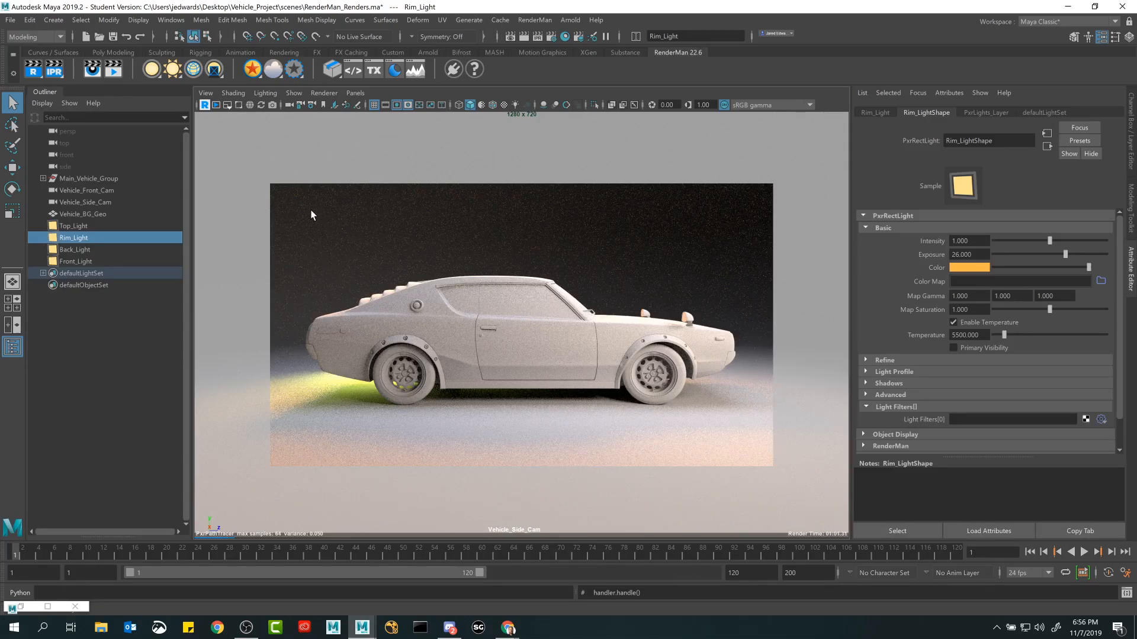
Stop the viewport render, lower its resolution to 25% and restart it.
click(227, 106)
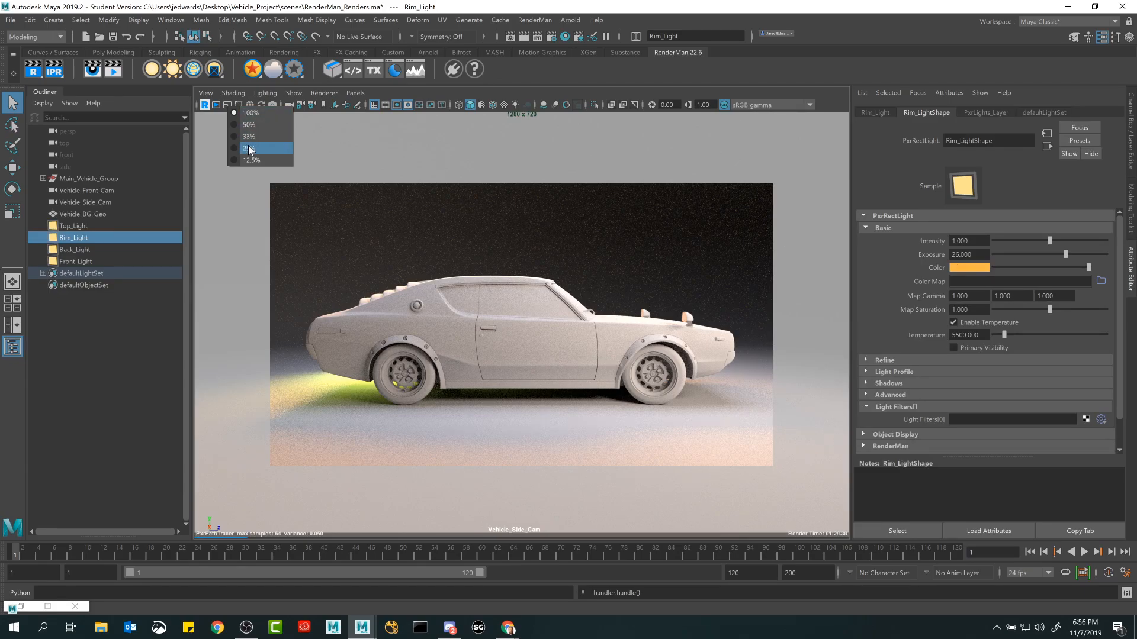
click(201, 104)
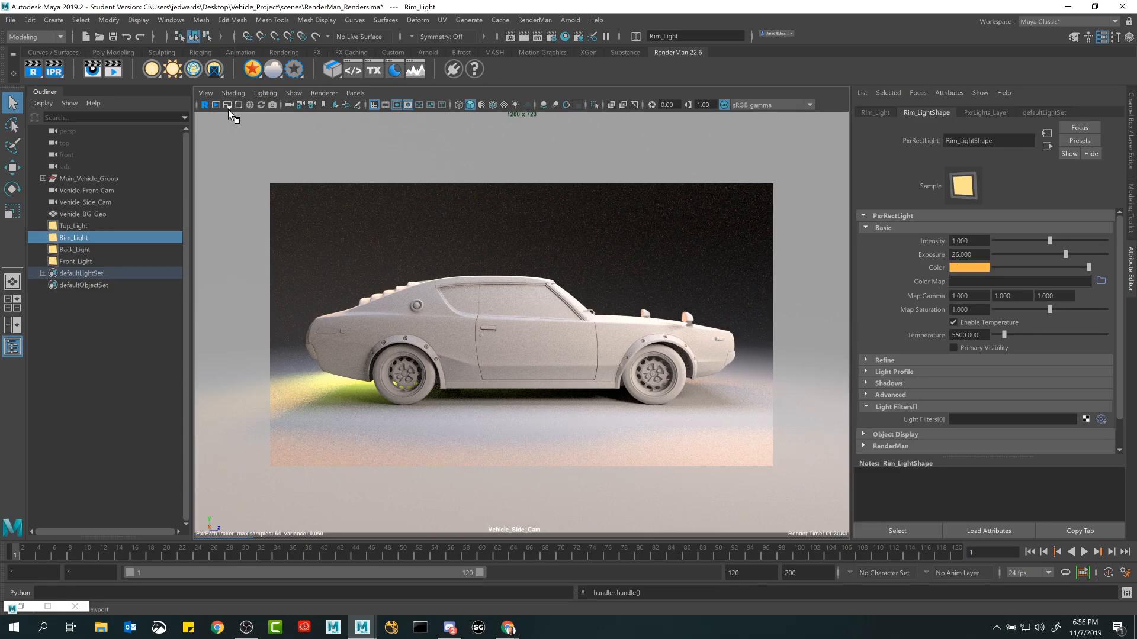
click(227, 106)
click(250, 148)
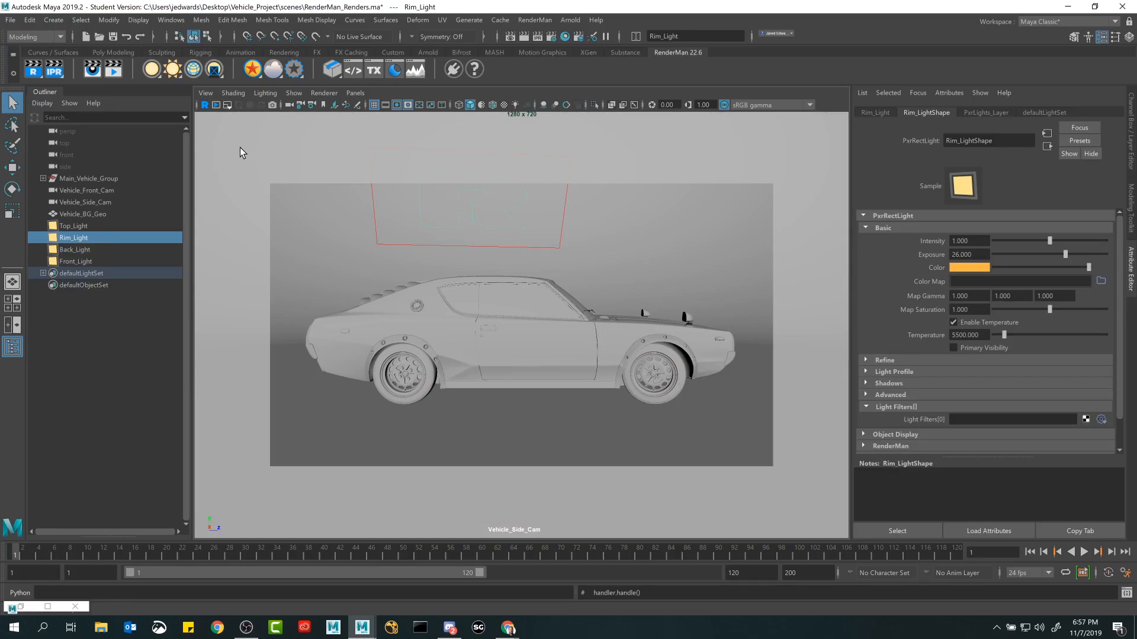
click(207, 106)
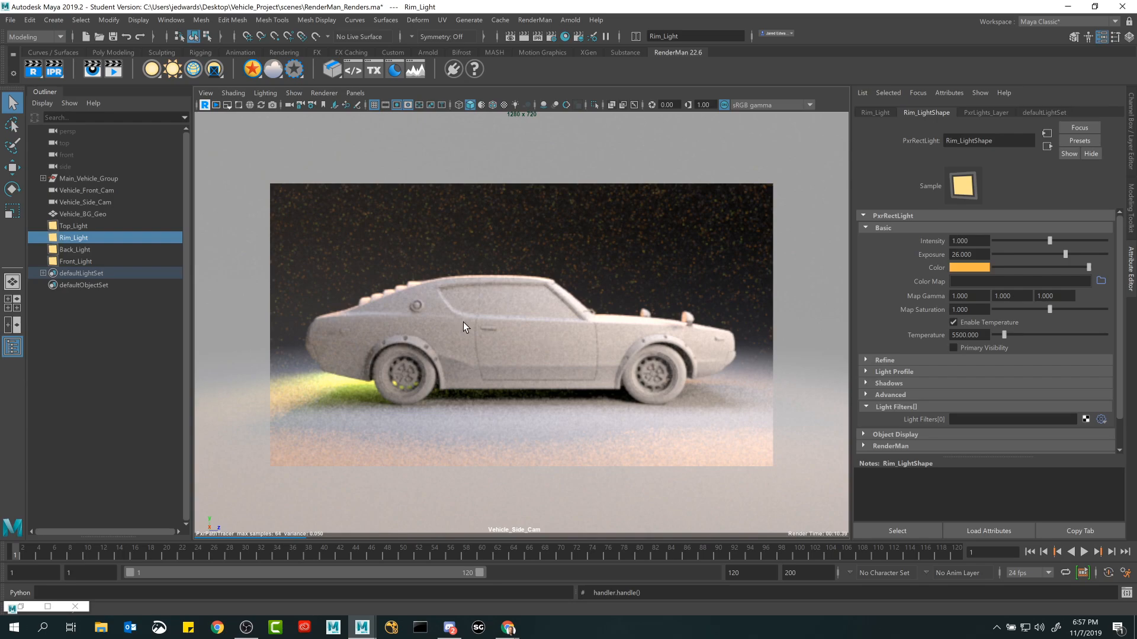
Try a green hue for Rim_Light's color and shift it on to pink-magenta while the viewport render updates.
click(970, 268)
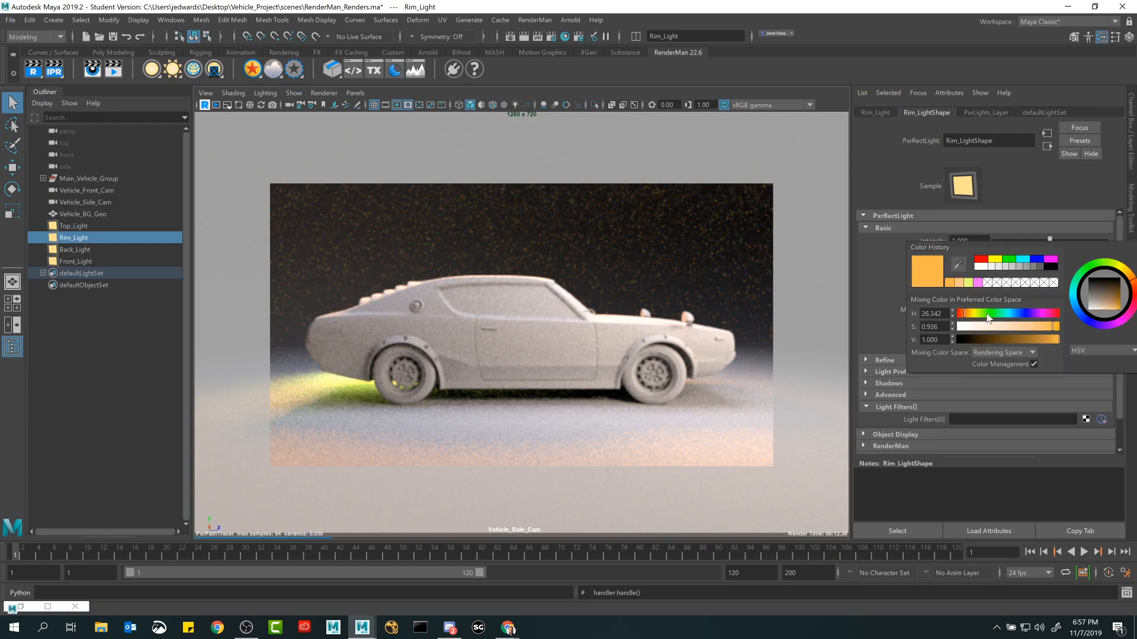
click(993, 315)
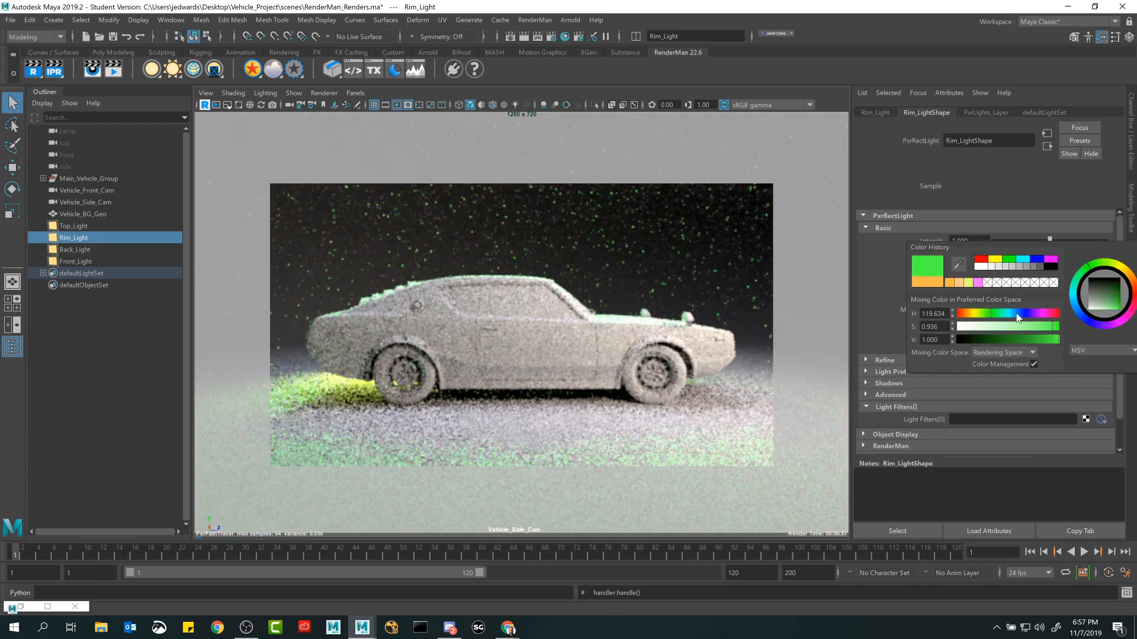
drag(1019, 318, 1044, 317)
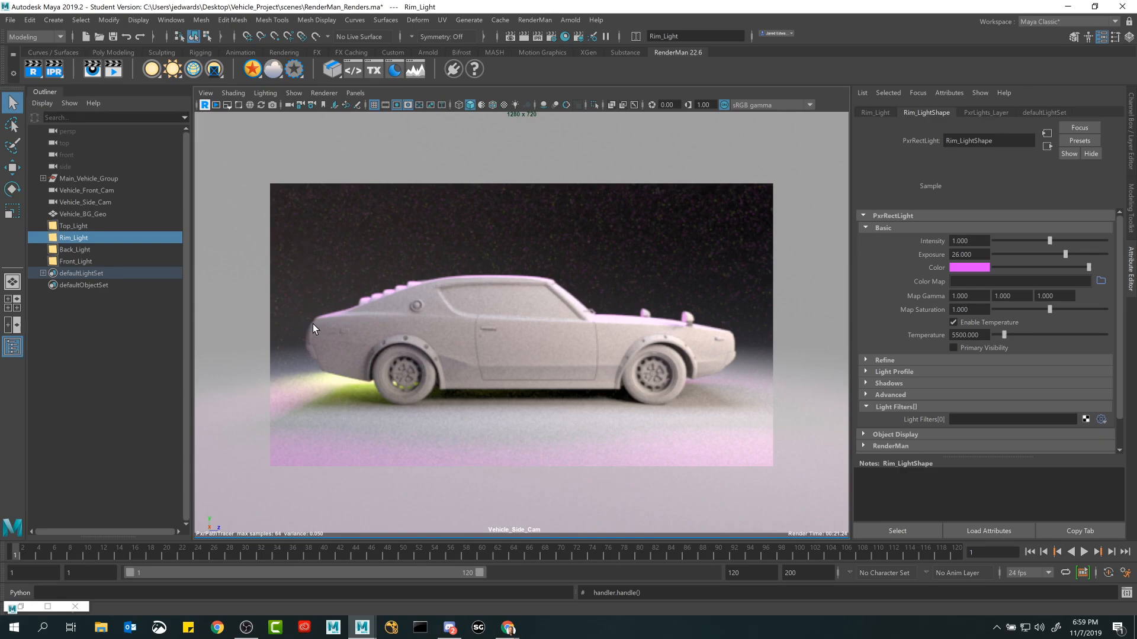
Hide and restore the Outliner and swap the Channel Box in and out to test how viewport resizing affects the render.
click(11, 348)
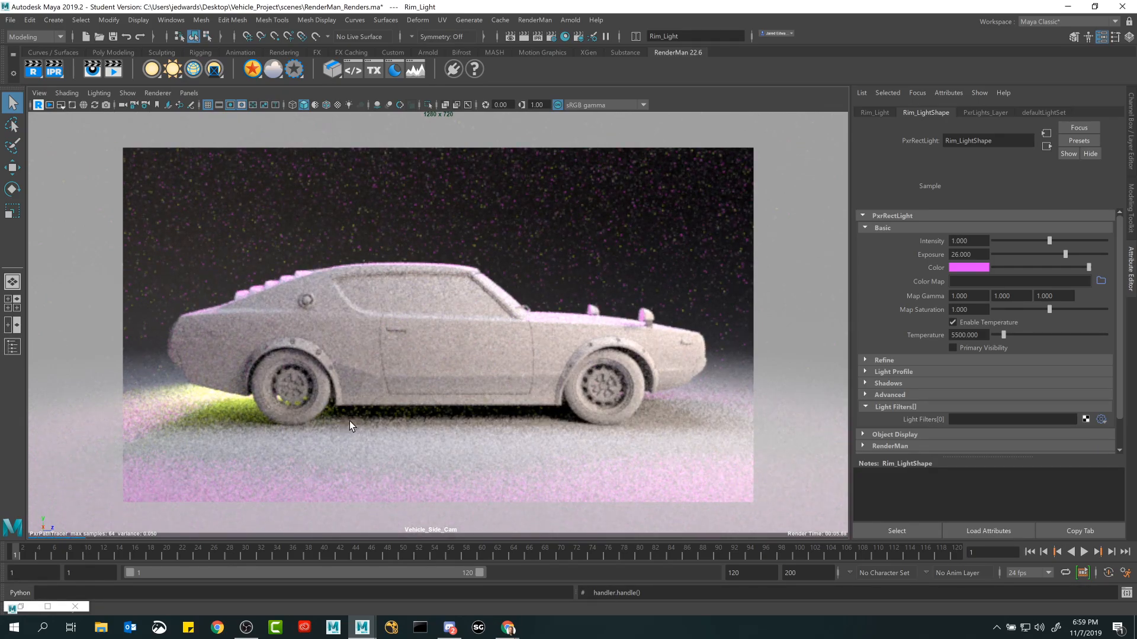
click(12, 347)
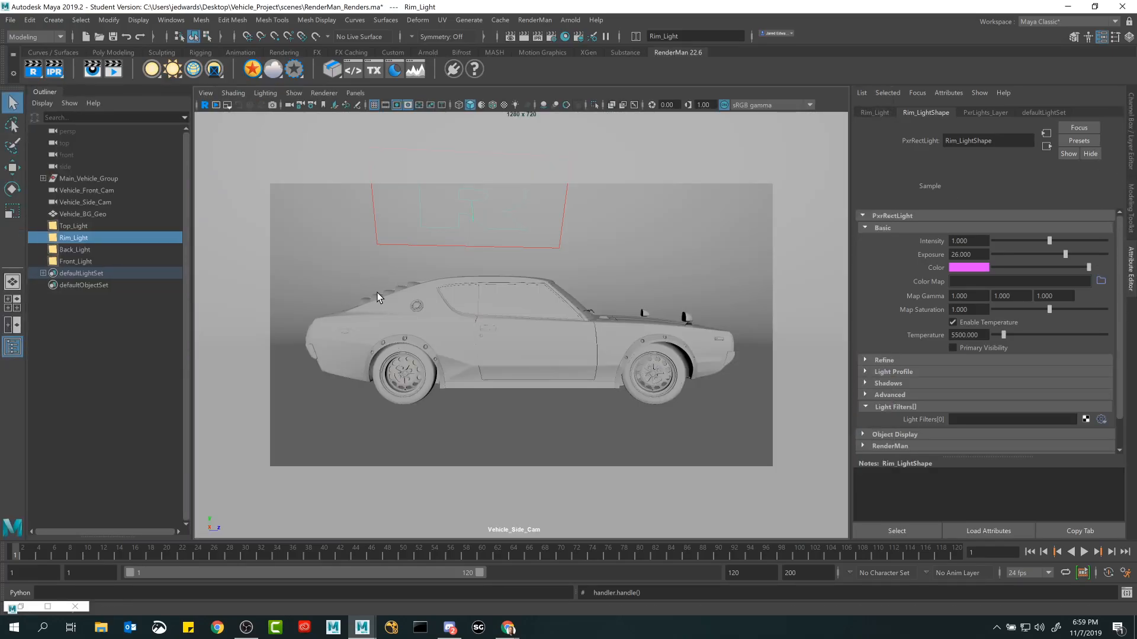
click(1131, 136)
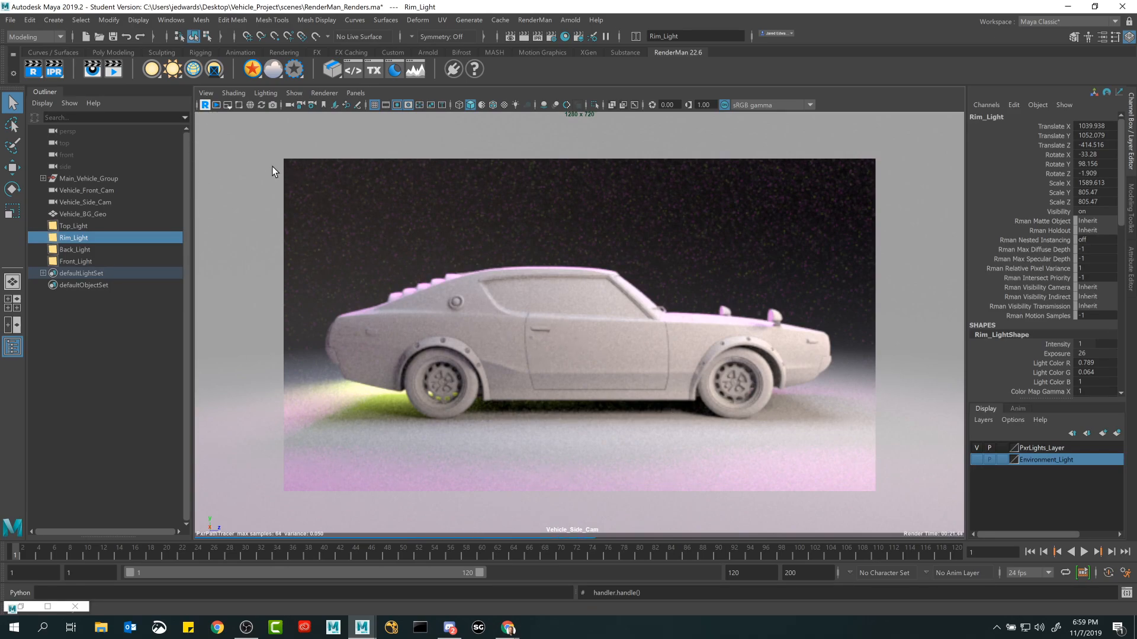
click(1131, 274)
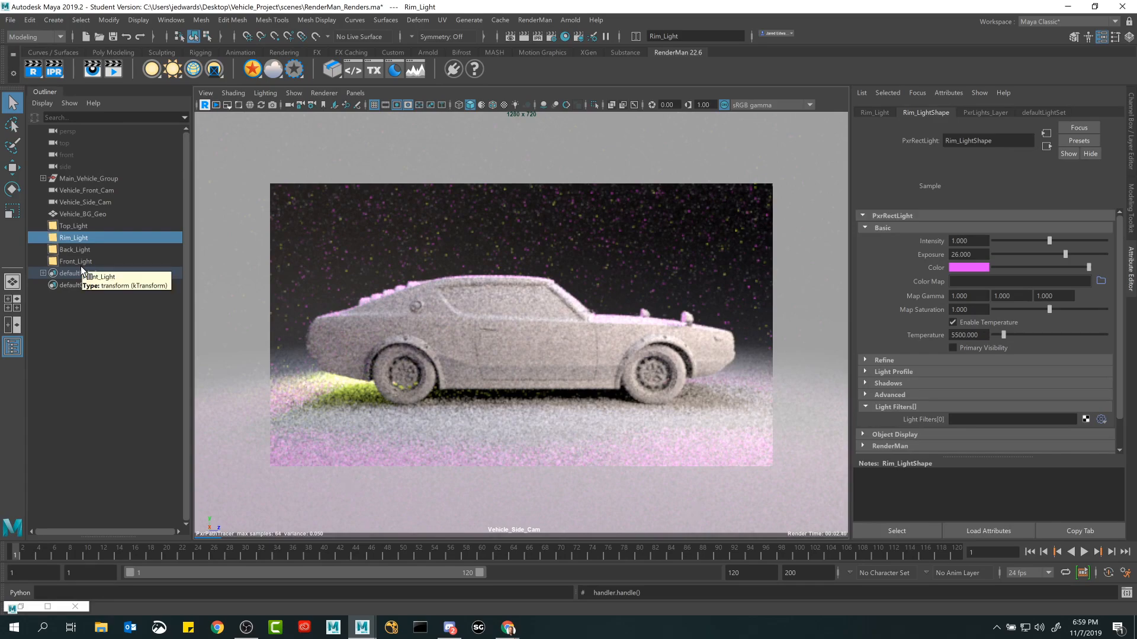
Select the vehicle group, the front and side cameras and the background geometry in turn while watching the live viewport render.
click(89, 190)
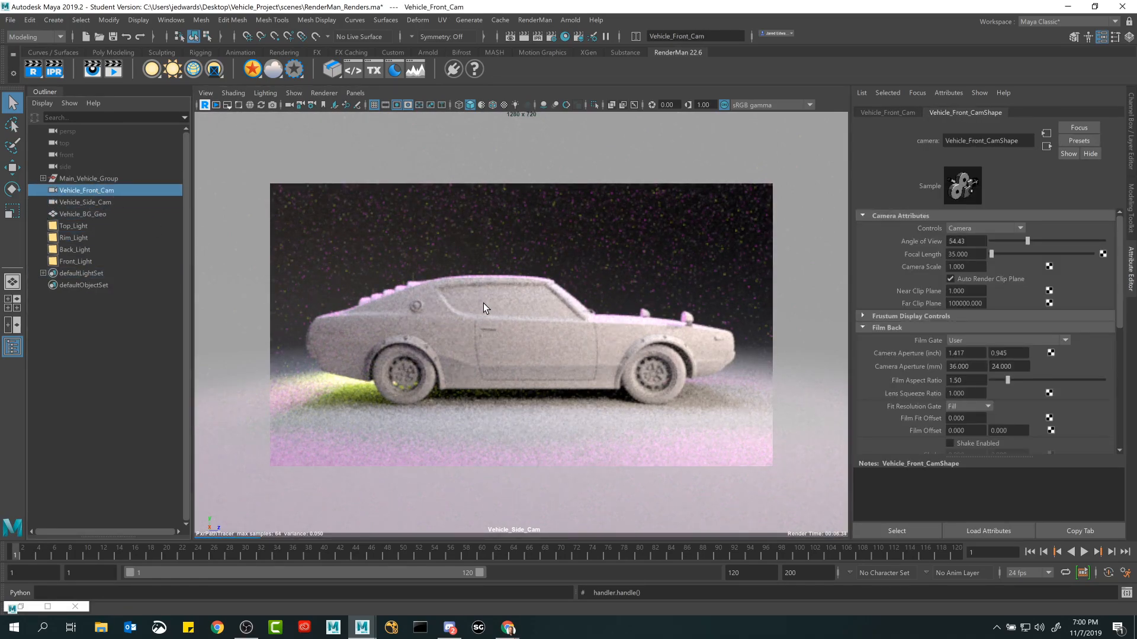
click(86, 179)
click(91, 191)
click(95, 179)
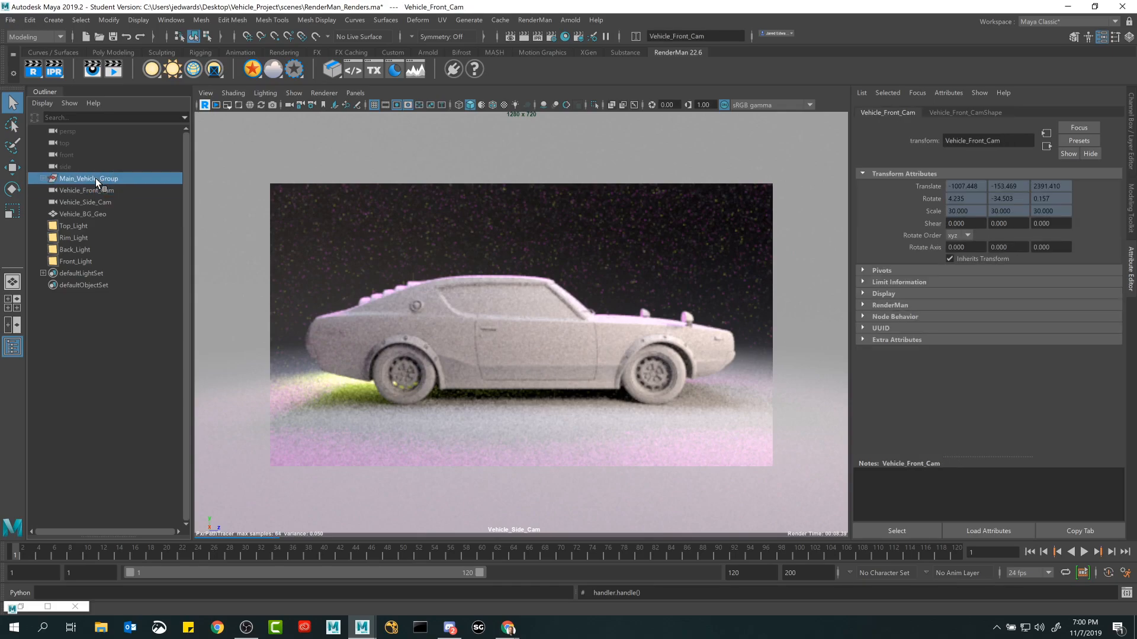
click(95, 191)
click(96, 202)
click(97, 212)
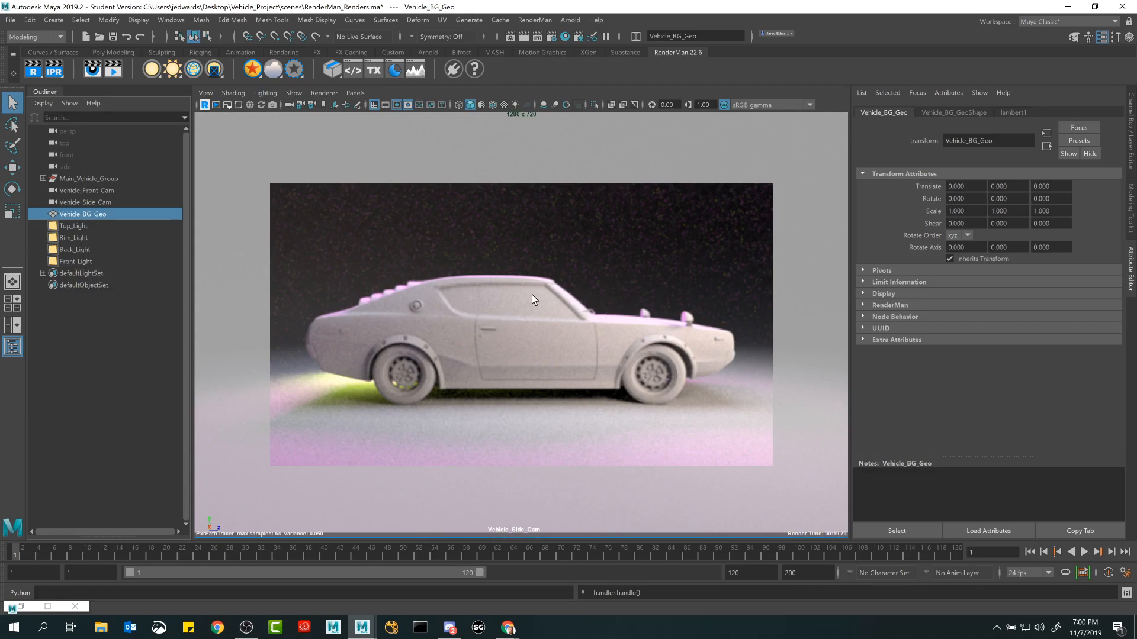
click(86, 190)
click(82, 178)
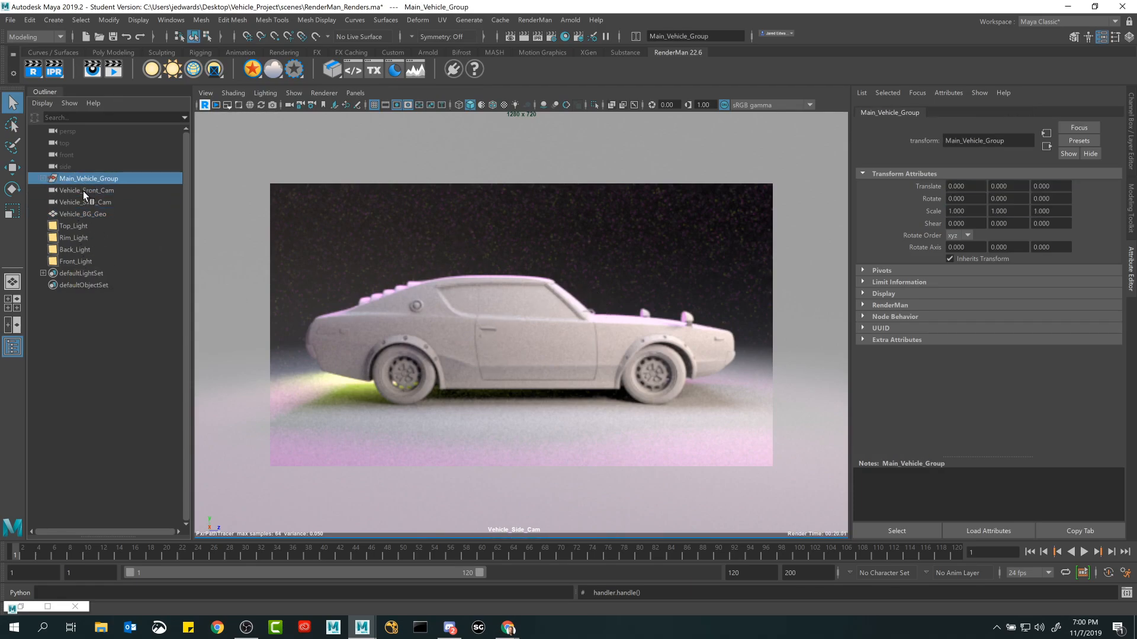
click(84, 202)
Select Top_Light briefly, return to Rim_Light and show its light shape attributes.
click(80, 225)
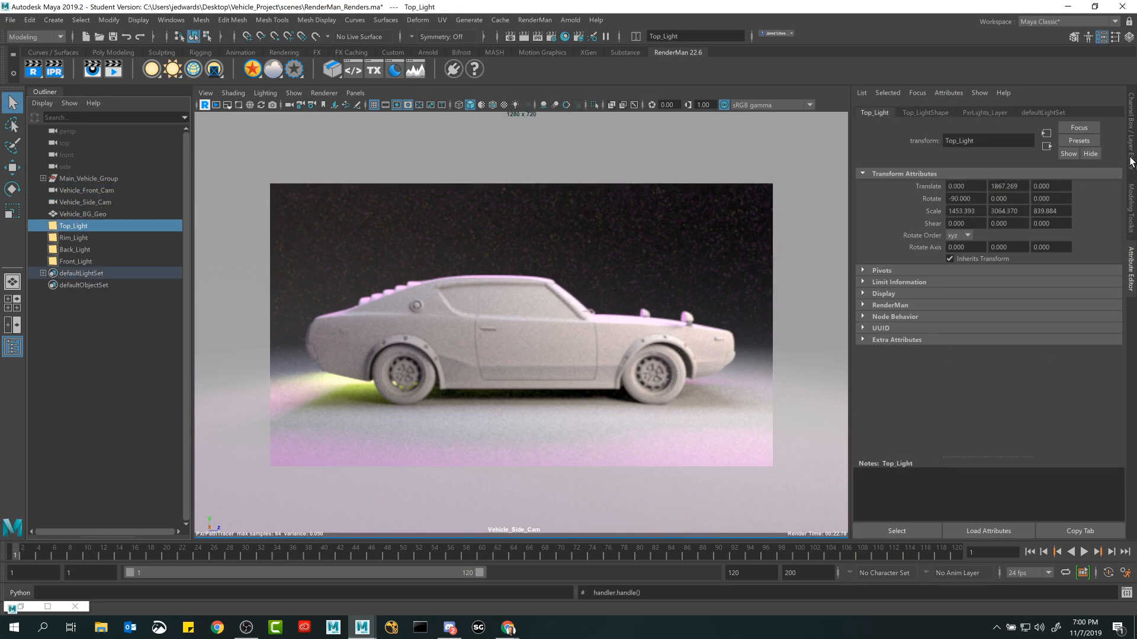
click(67, 238)
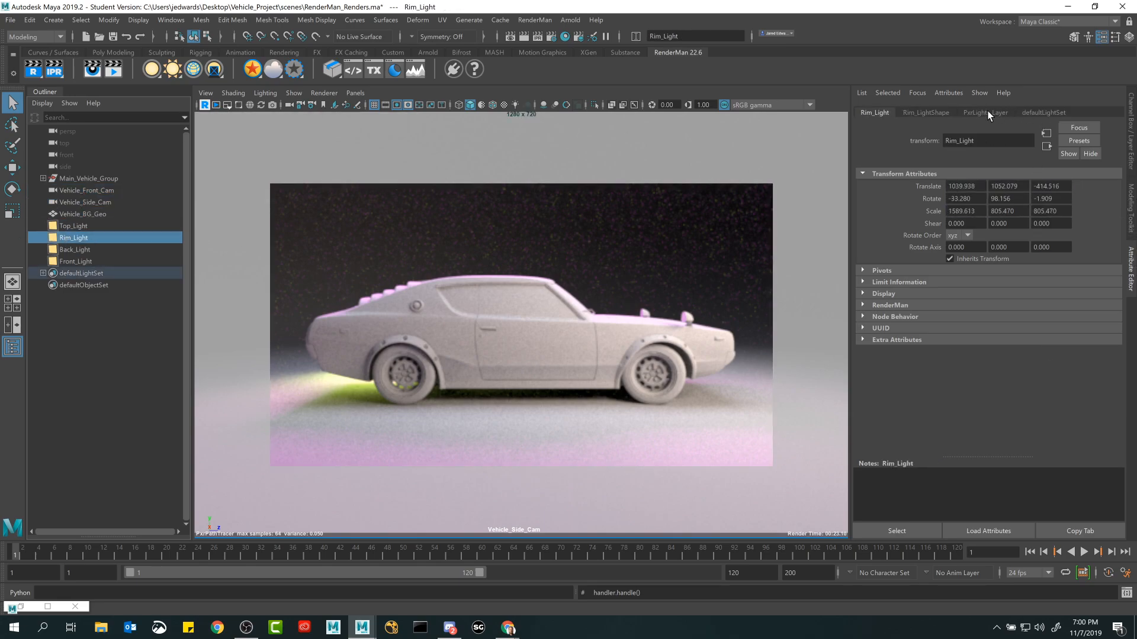
click(926, 113)
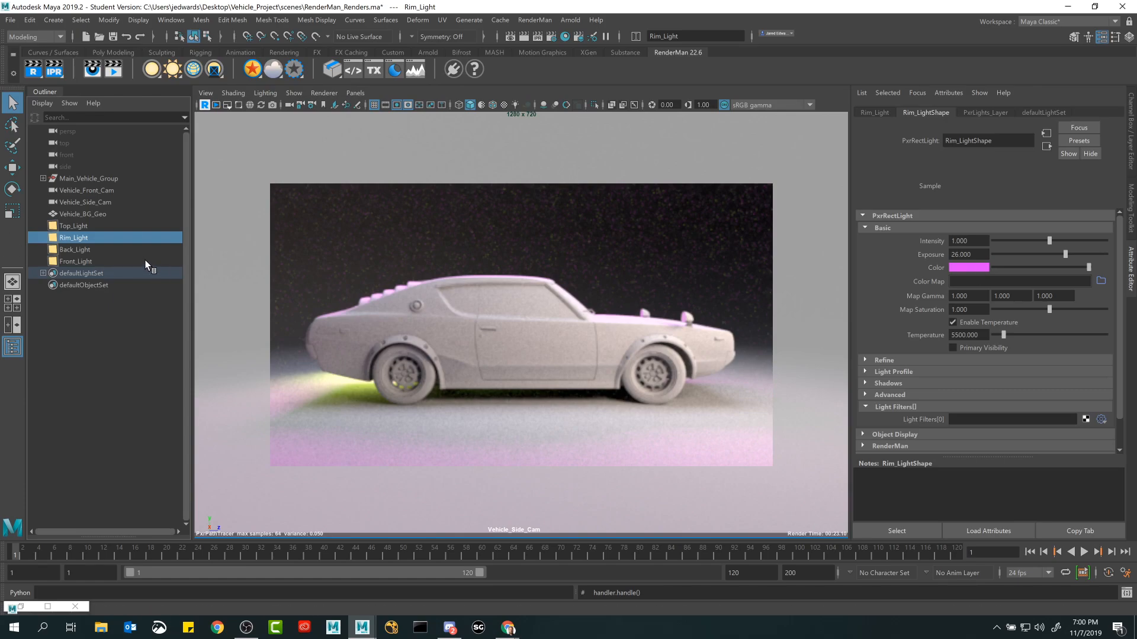
Tint Front_Light's color a pale cyan with a hue of about 171 and low saturation.
click(77, 261)
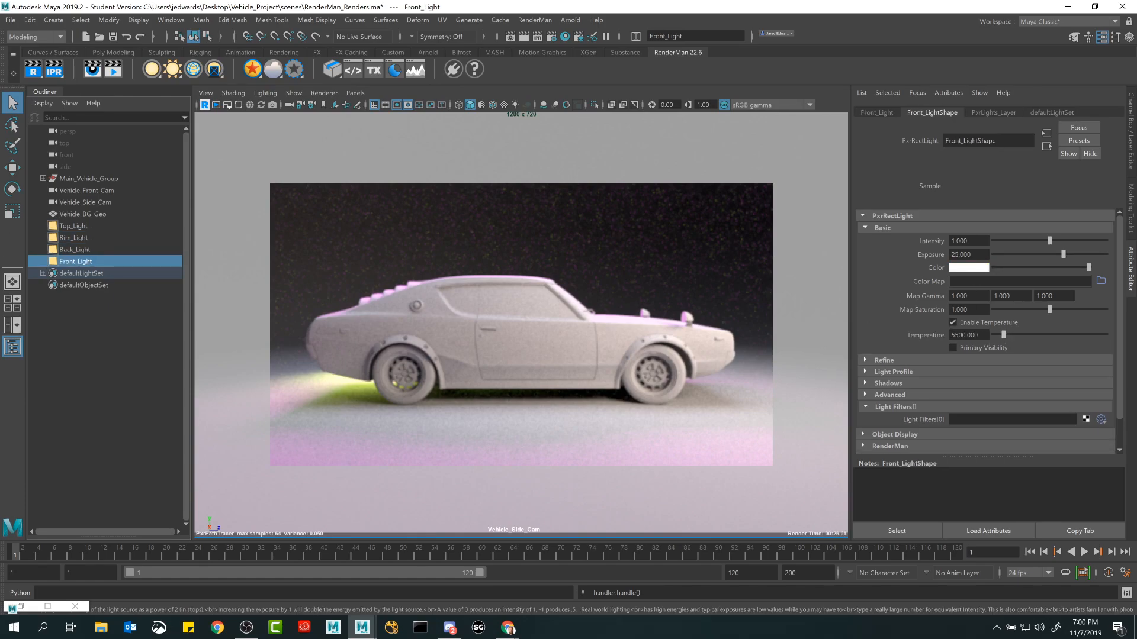
click(968, 268)
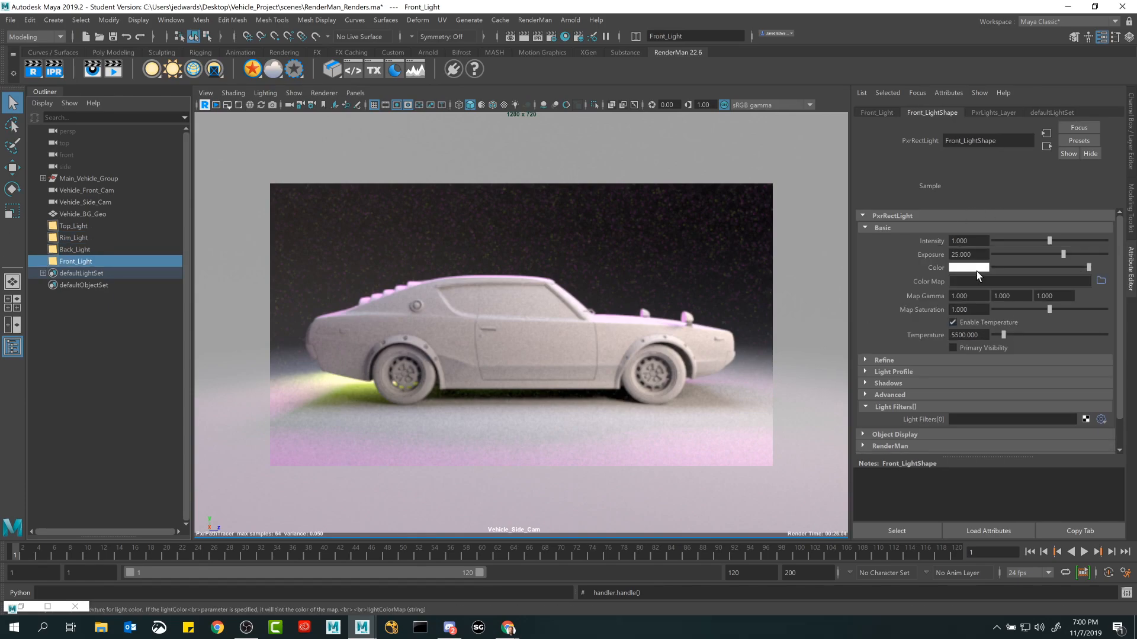
click(975, 270)
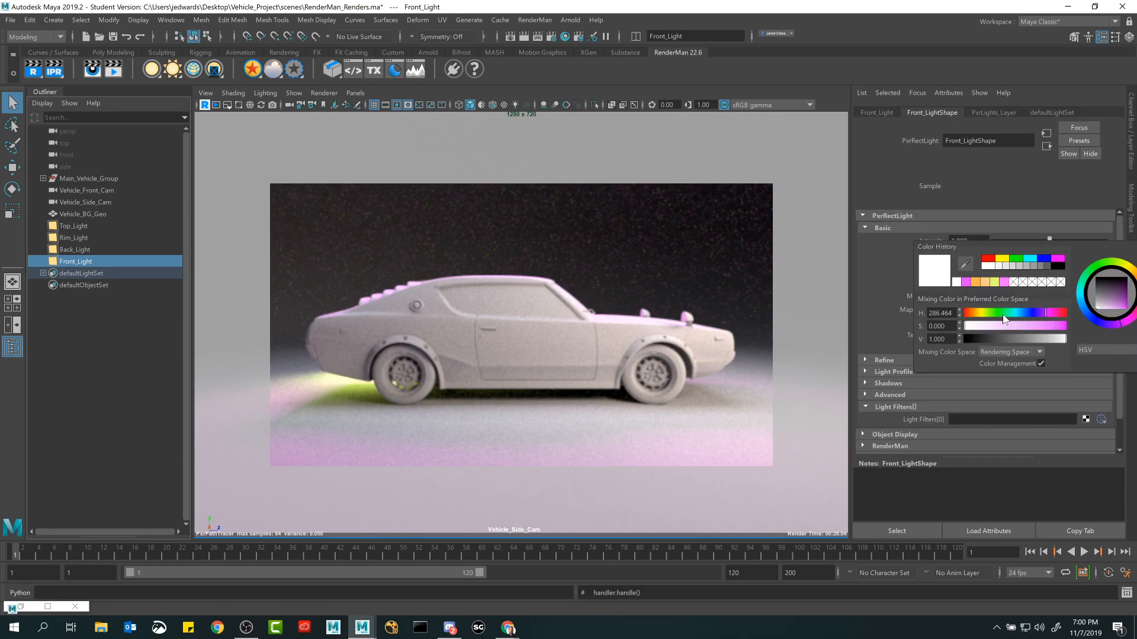
drag(1021, 315, 1012, 312)
click(1017, 325)
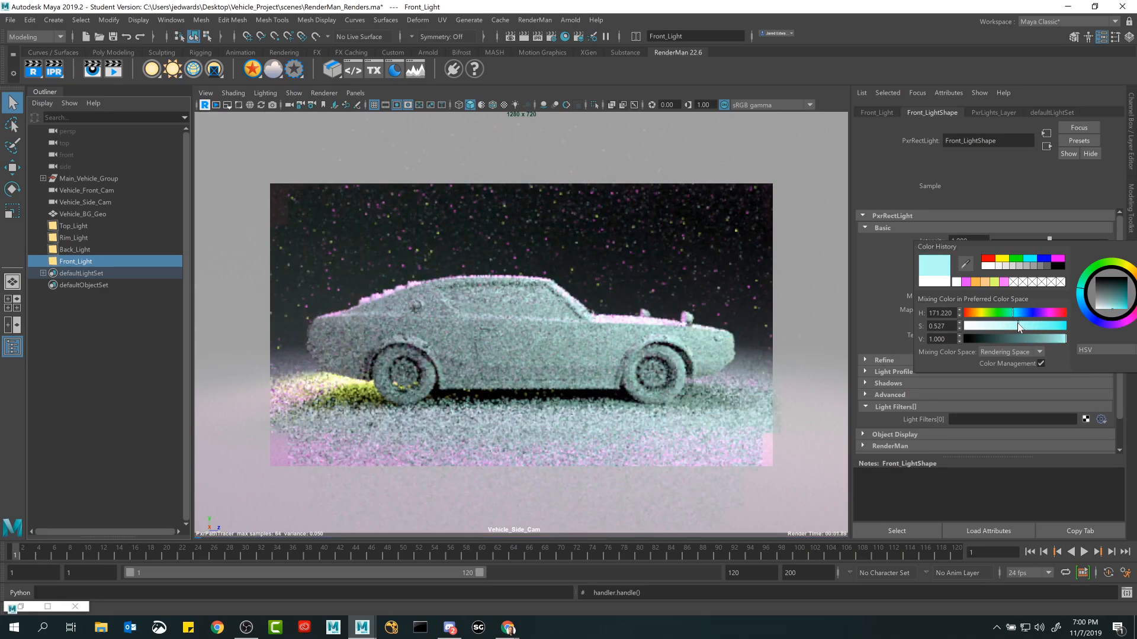
drag(1017, 324, 1005, 324)
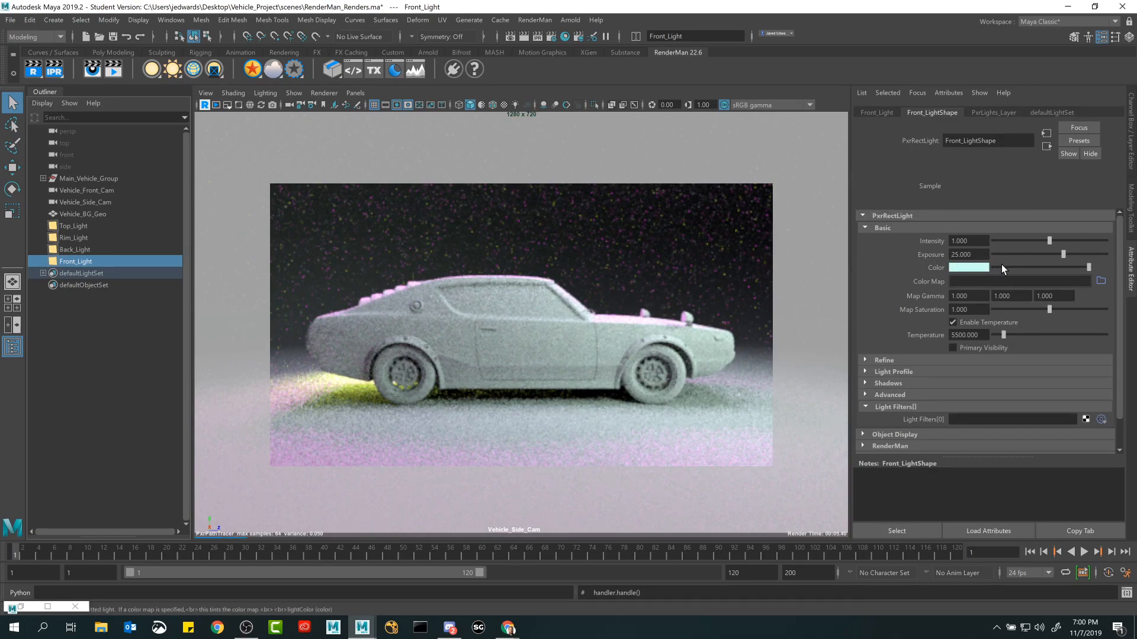
Select the rim, back, top and front lights in turn to review their light shape attributes during the live render.
click(84, 239)
click(83, 250)
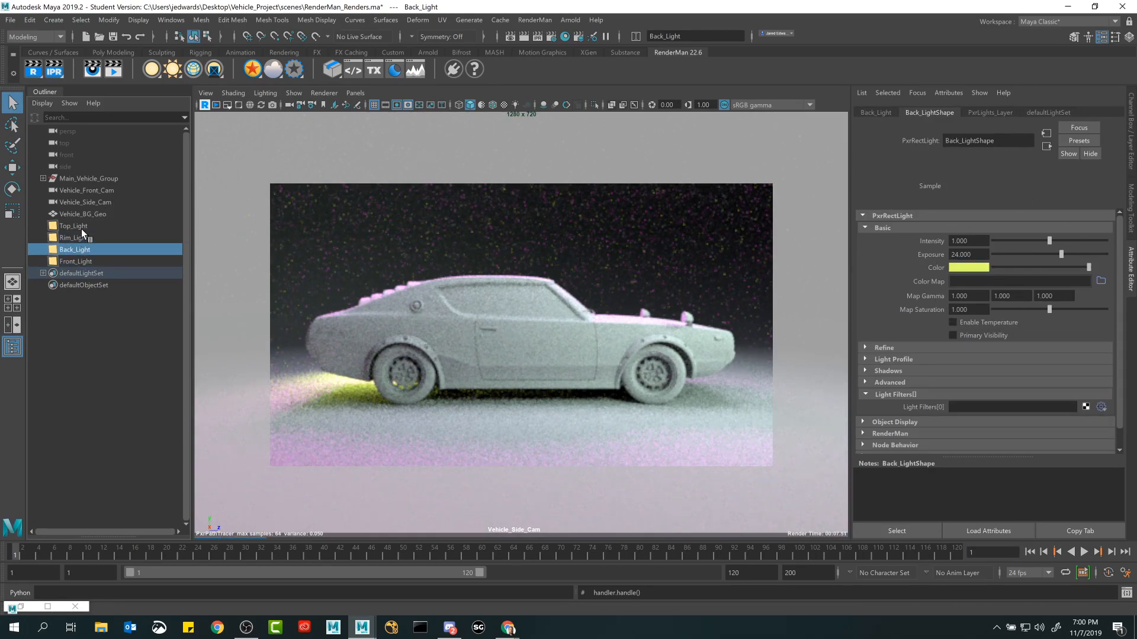
click(82, 225)
click(78, 237)
click(80, 249)
click(83, 262)
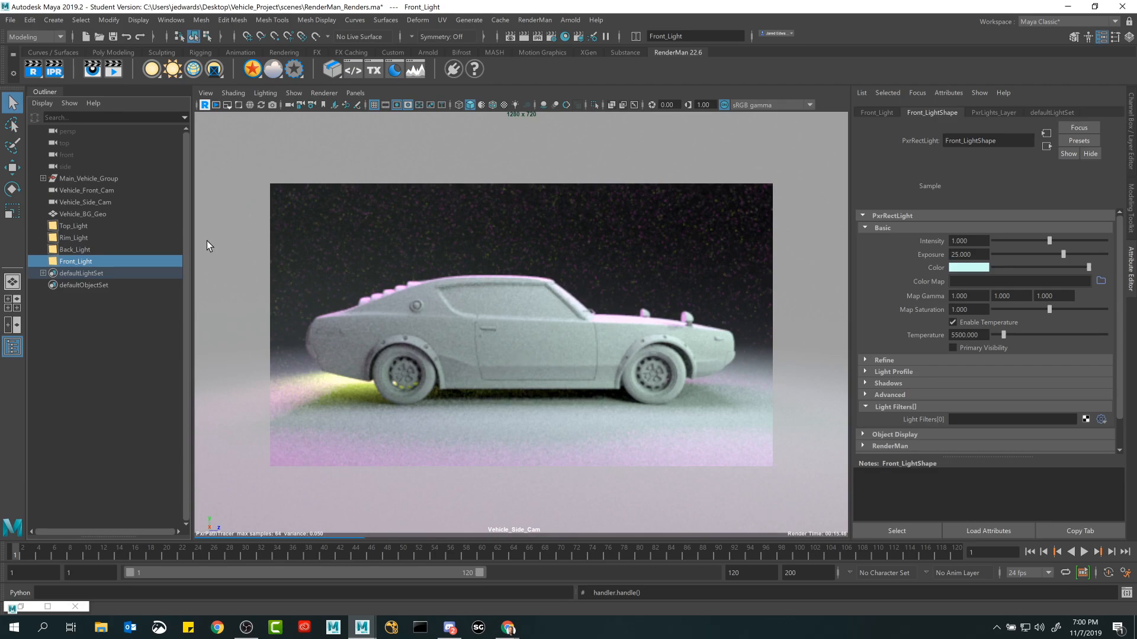
Stop the RenderMan render in the Vehicle_Side_Cam viewport and check the IPR options without changing any.
click(203, 104)
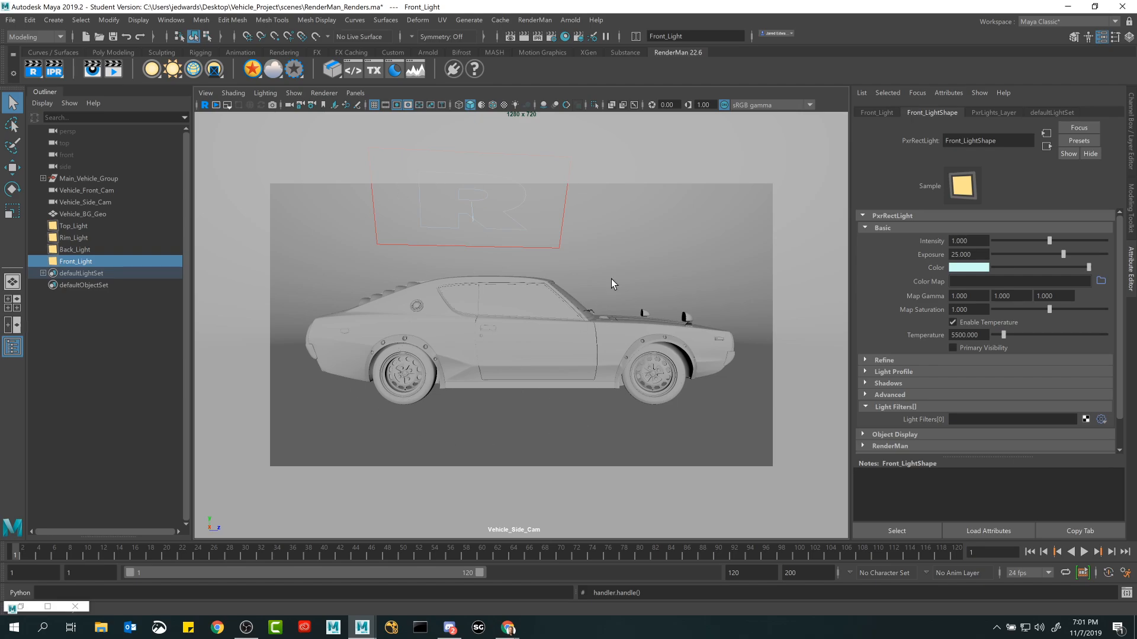
right_click(55, 71)
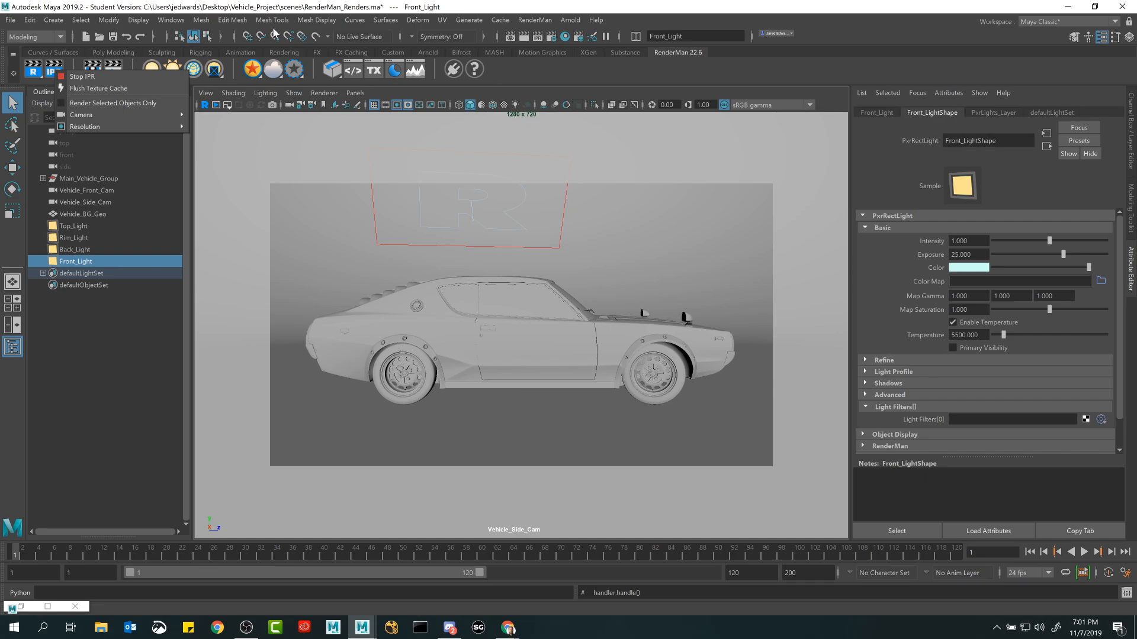
click(242, 9)
Open Maya's Preferences and show the RenderMan settings category.
click(178, 20)
mouse_move(190, 136)
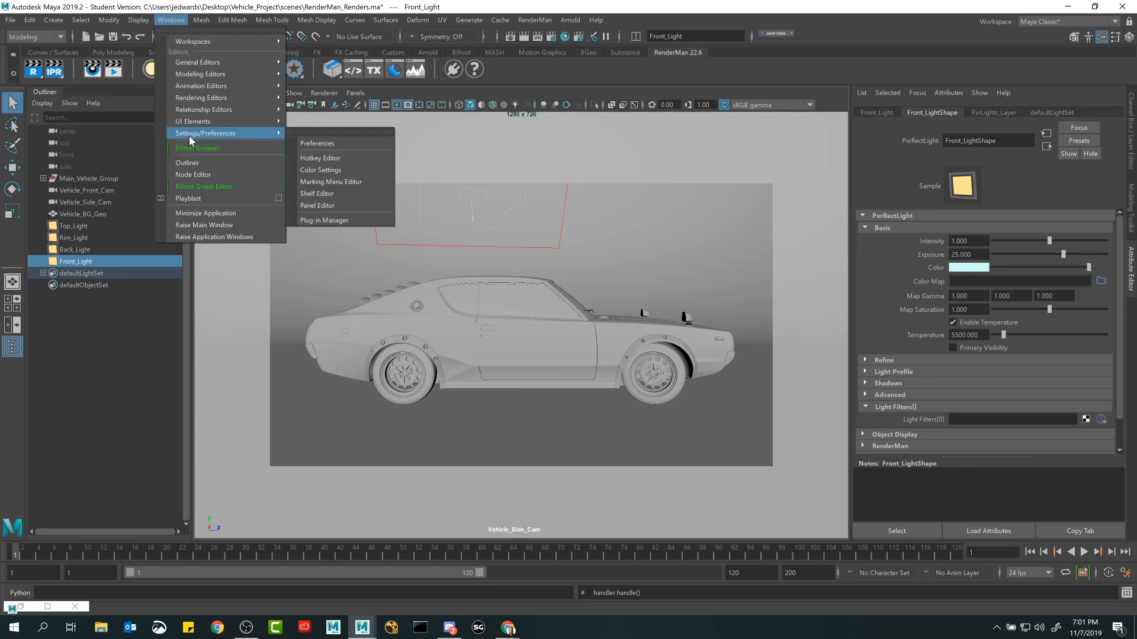
click(326, 147)
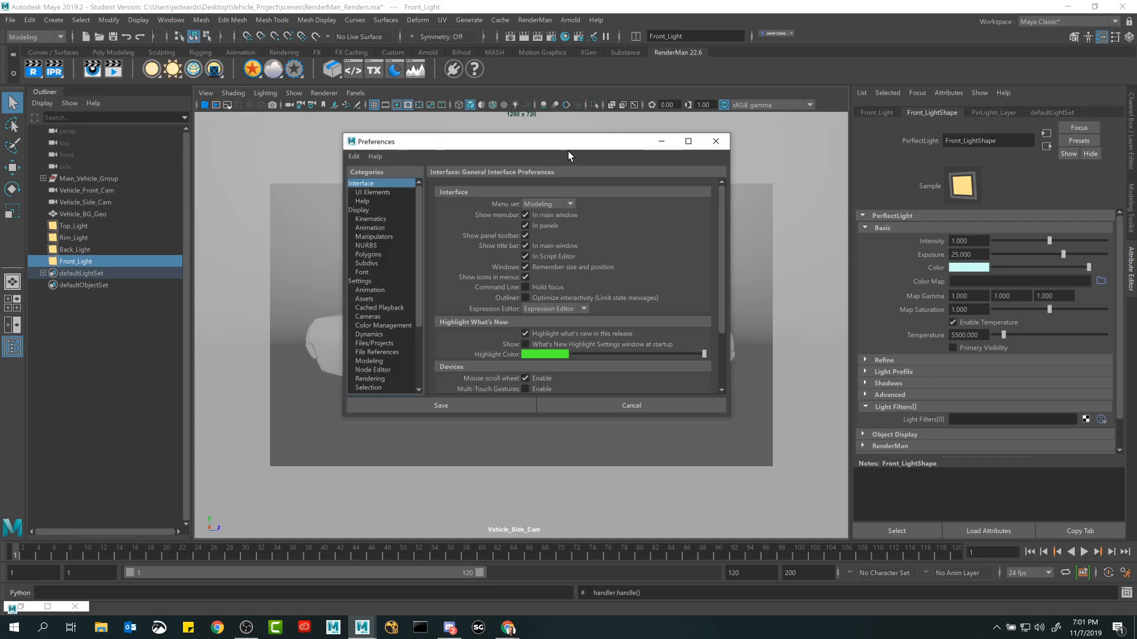
drag(558, 151, 491, 153)
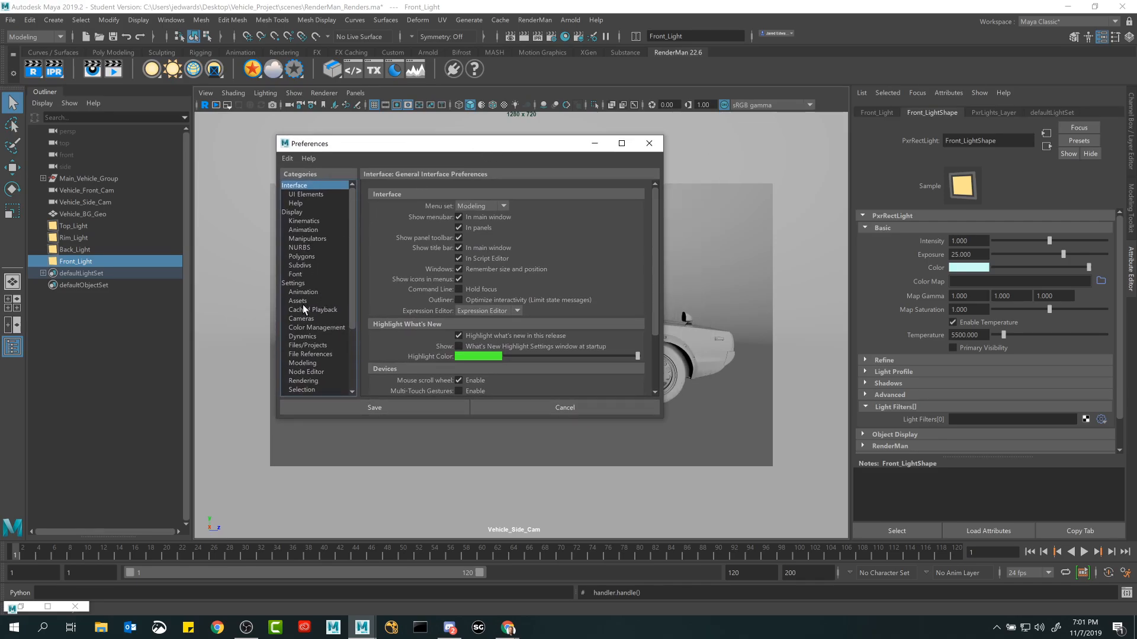
scroll(303, 305, down, 3)
click(308, 346)
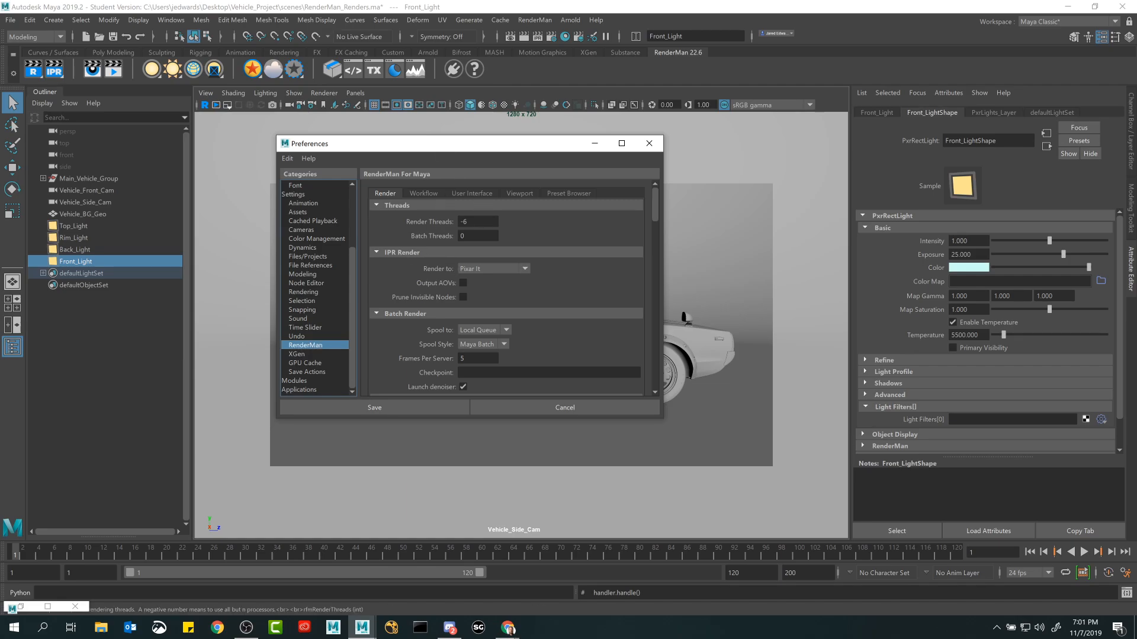
Set RenderMan's Render Threads preference to -2.
click(468, 221)
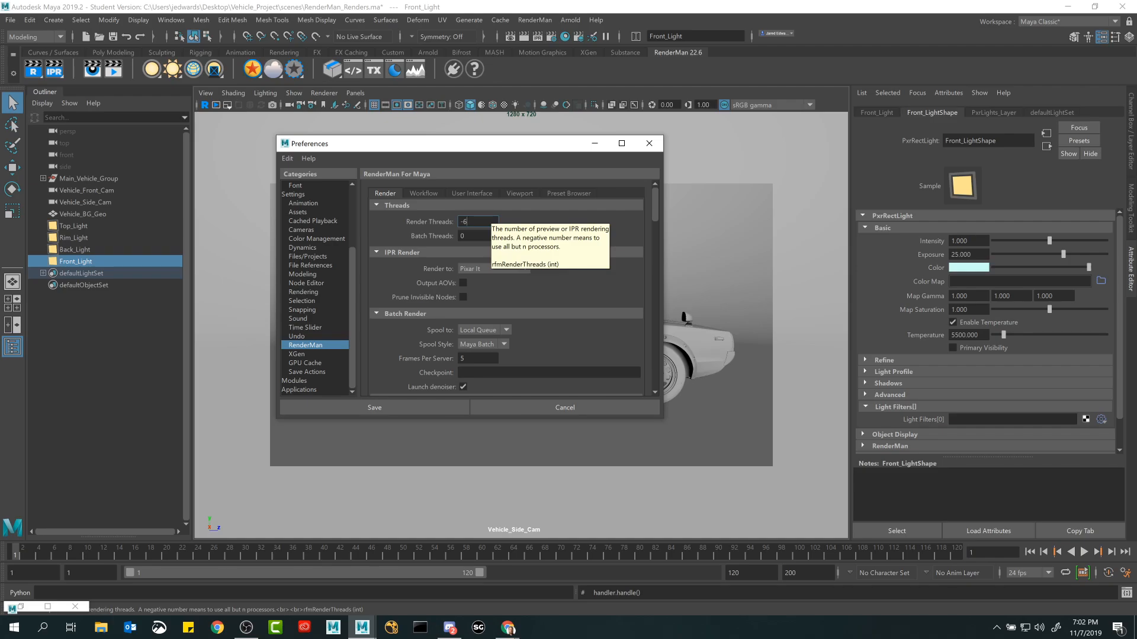
double_click(488, 220)
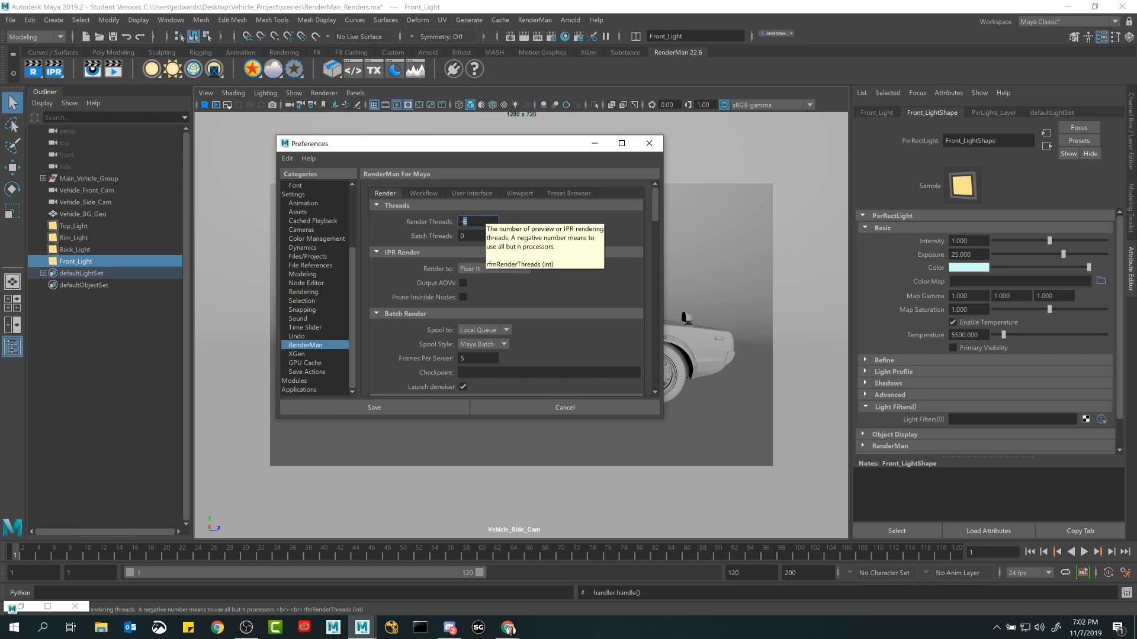
text(2)
key(Return)
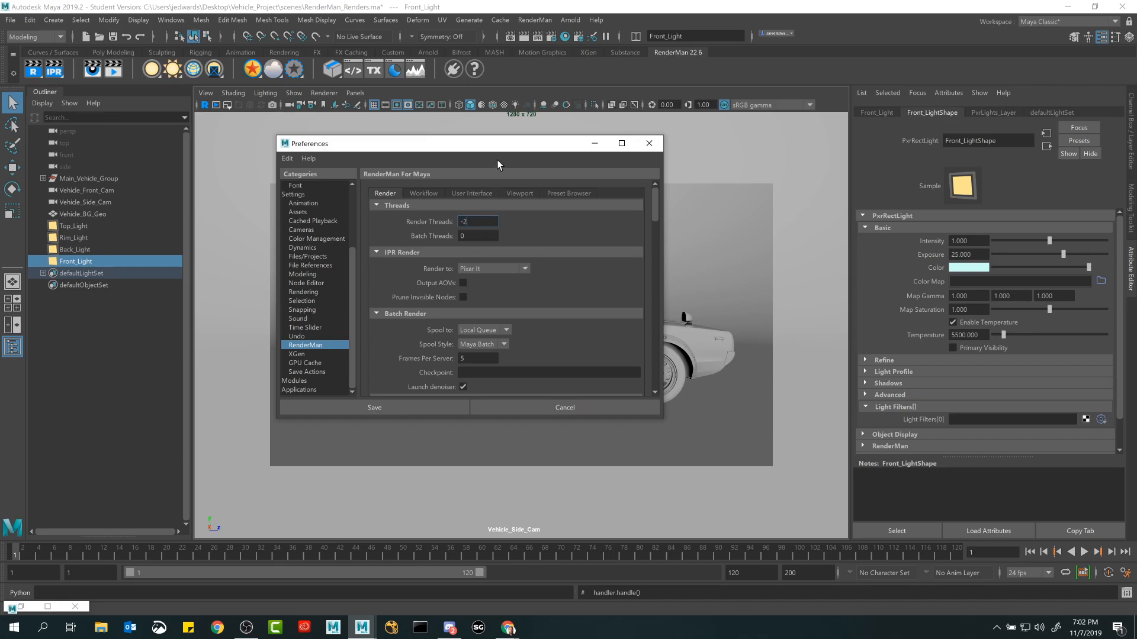
drag(490, 148, 584, 137)
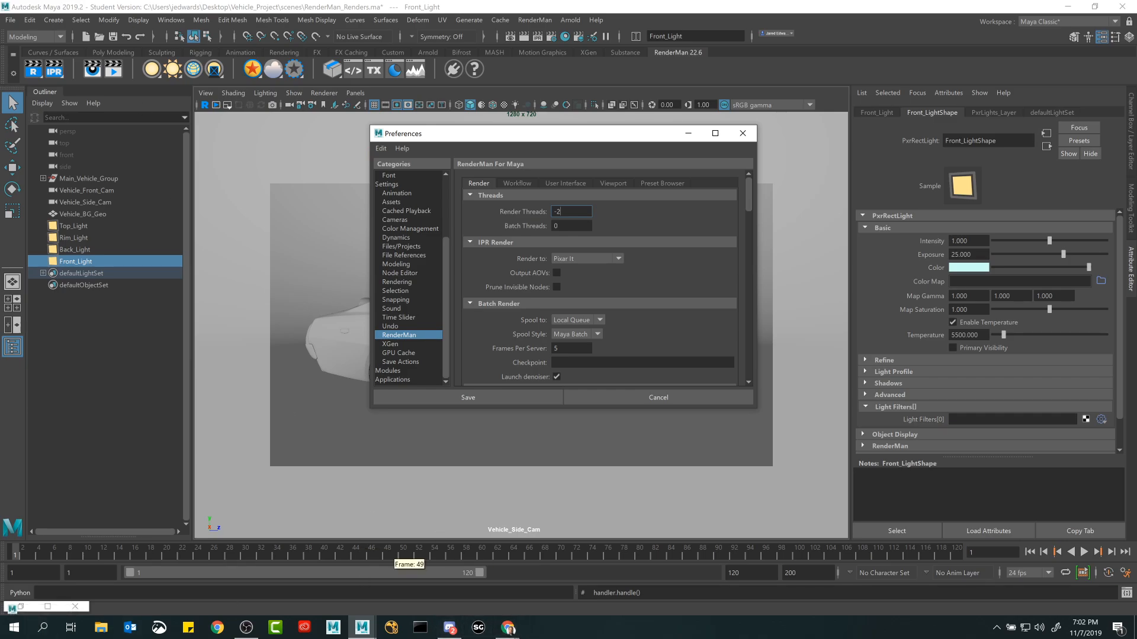
Bring up a Chrome window and launch Windows Device Manager through the system search.
click(508, 628)
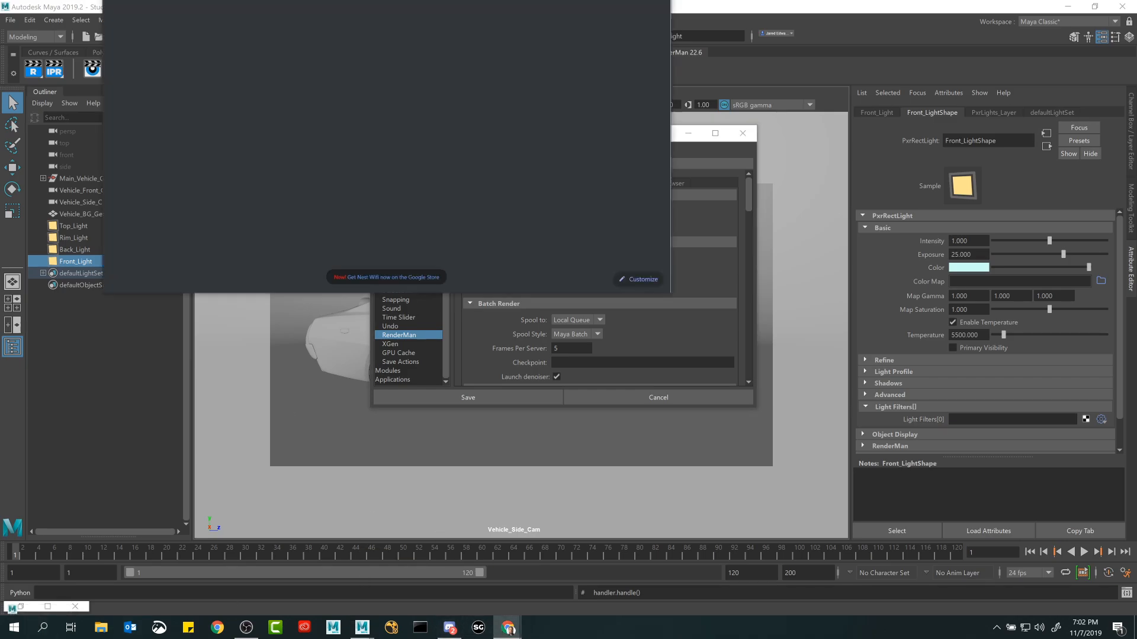
click(44, 627)
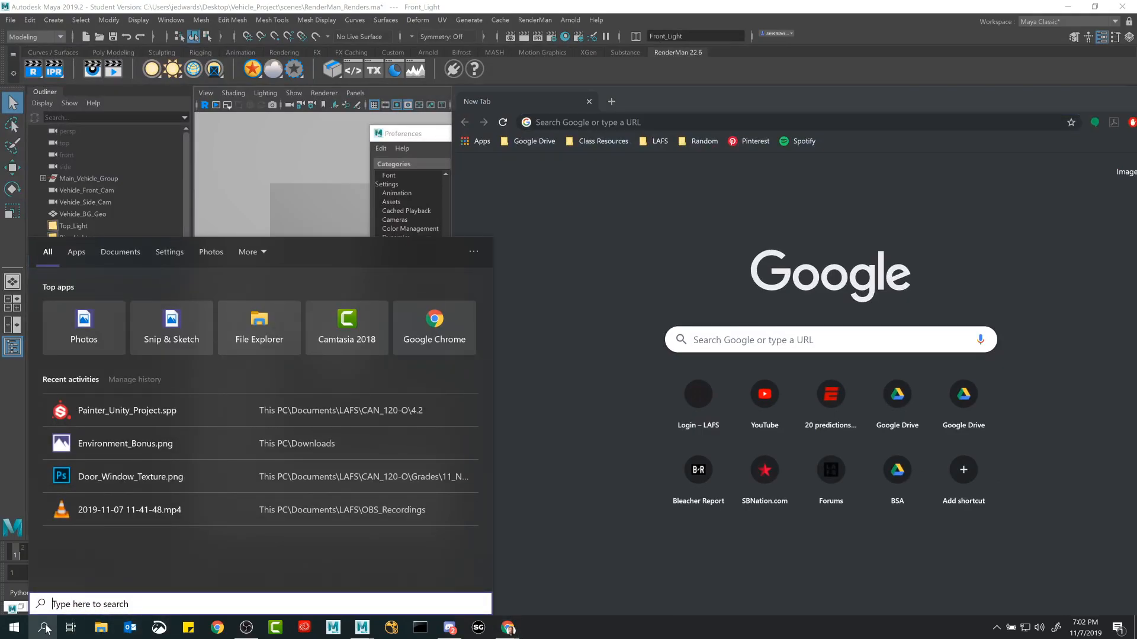
text(evice)
key(BackSpace)
key(BackSpace)
key(BackSpace)
key(BackSpace)
key(BackSpace)
text(d)
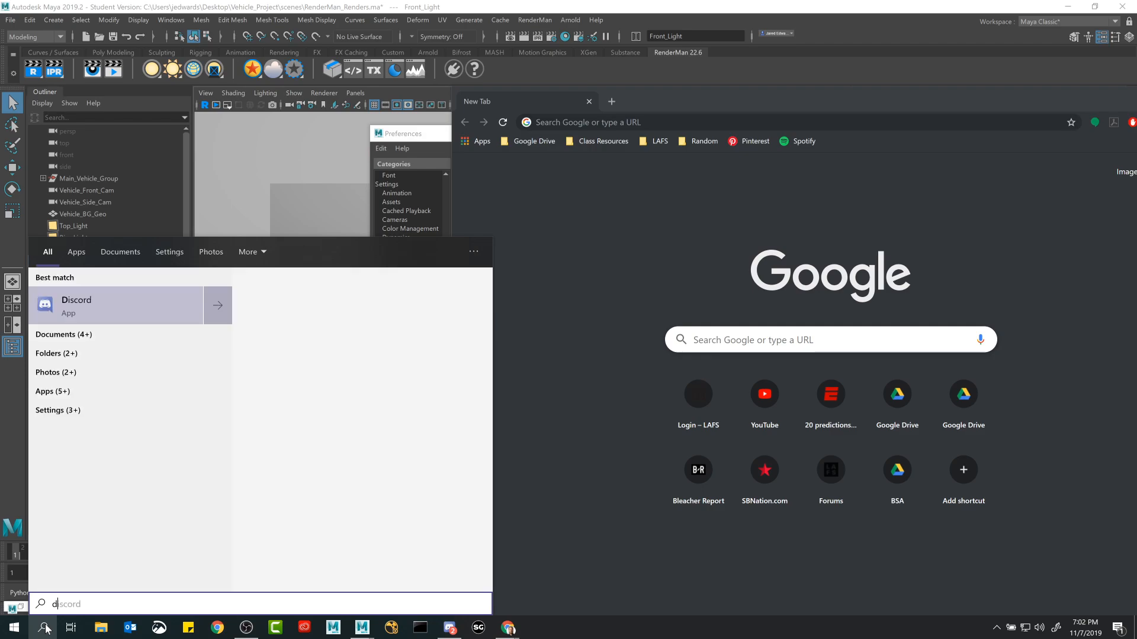
text(evice)
key(Return)
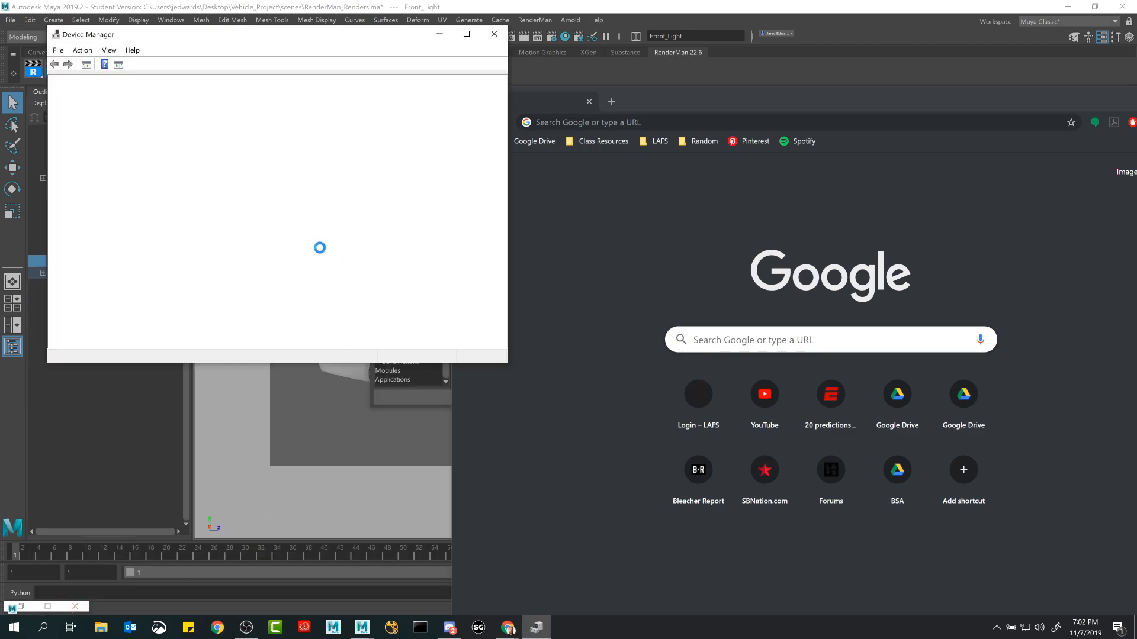
Expand the Processors category in Device Manager to examine the CPU model and its listed entries.
drag(295, 36, 345, 84)
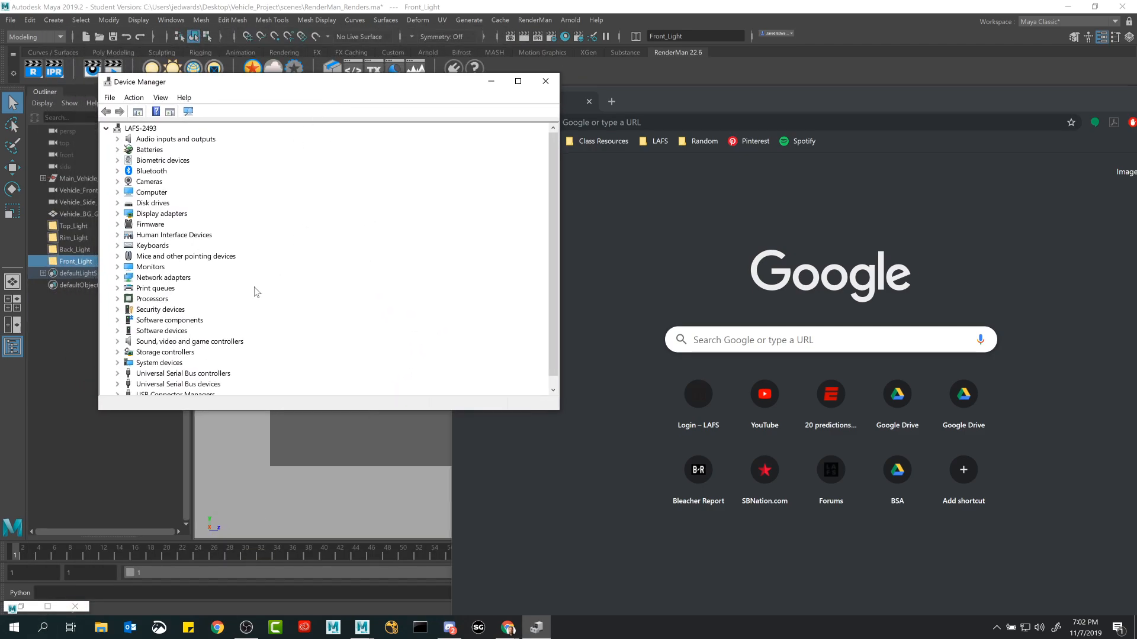
click(118, 299)
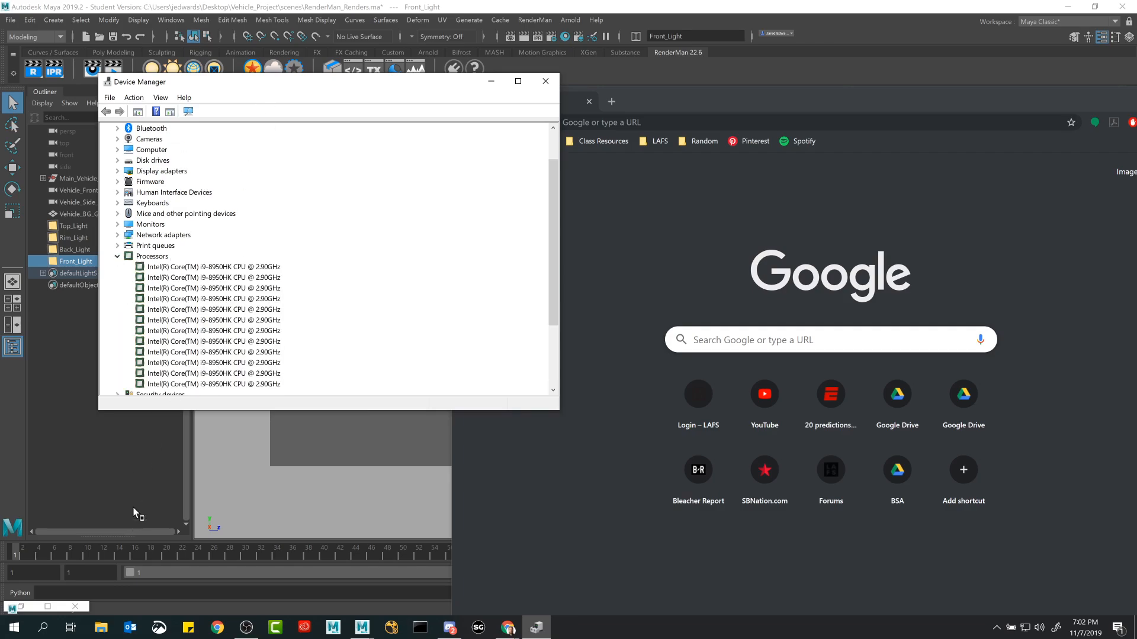
click(181, 268)
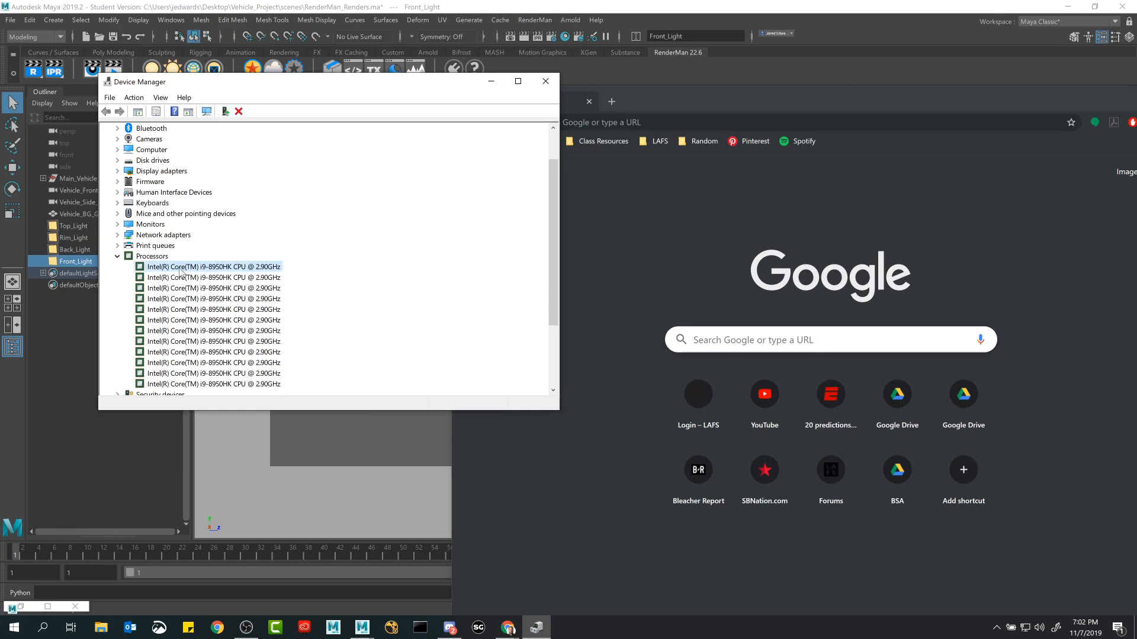
drag(317, 93, 266, 103)
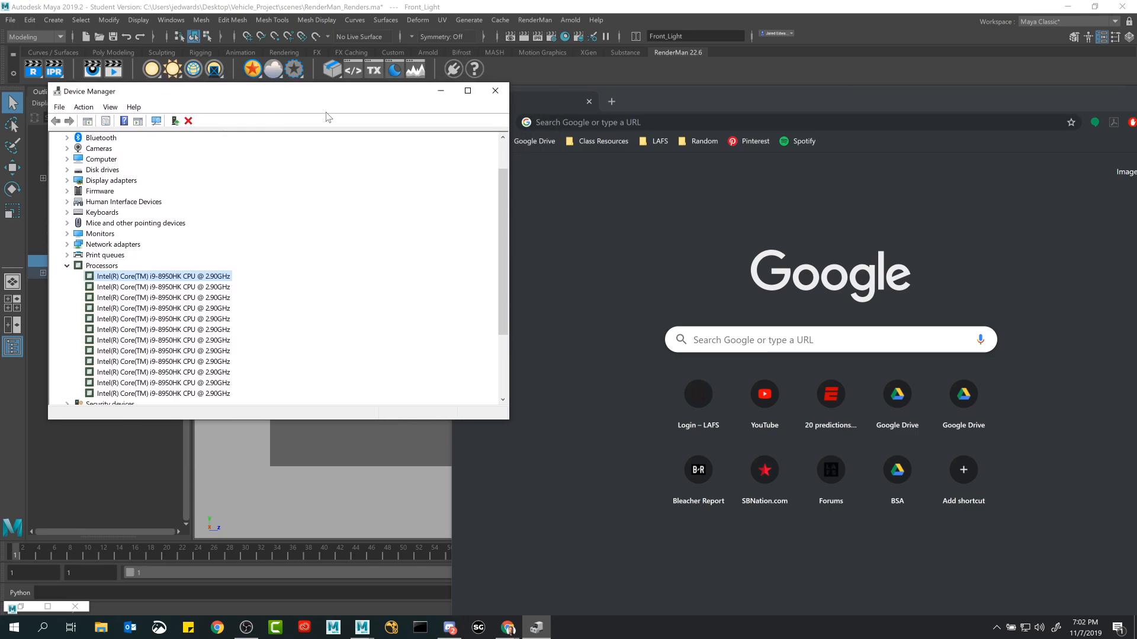
Switch to Chrome and search Google for "i9 8950hk".
drag(659, 100, 699, 65)
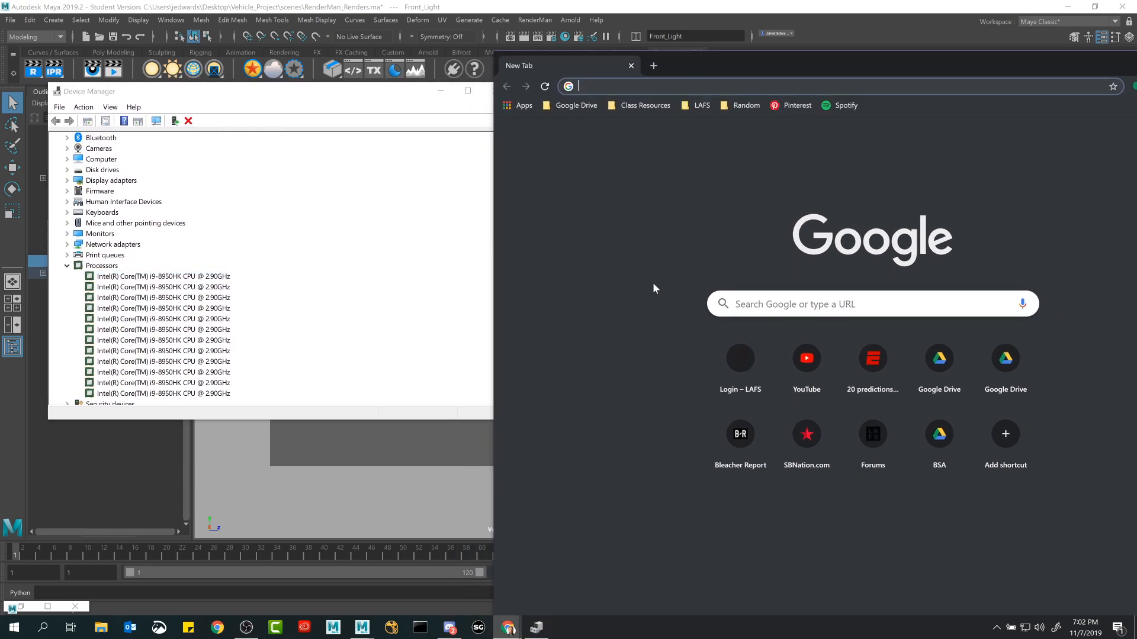
click(770, 304)
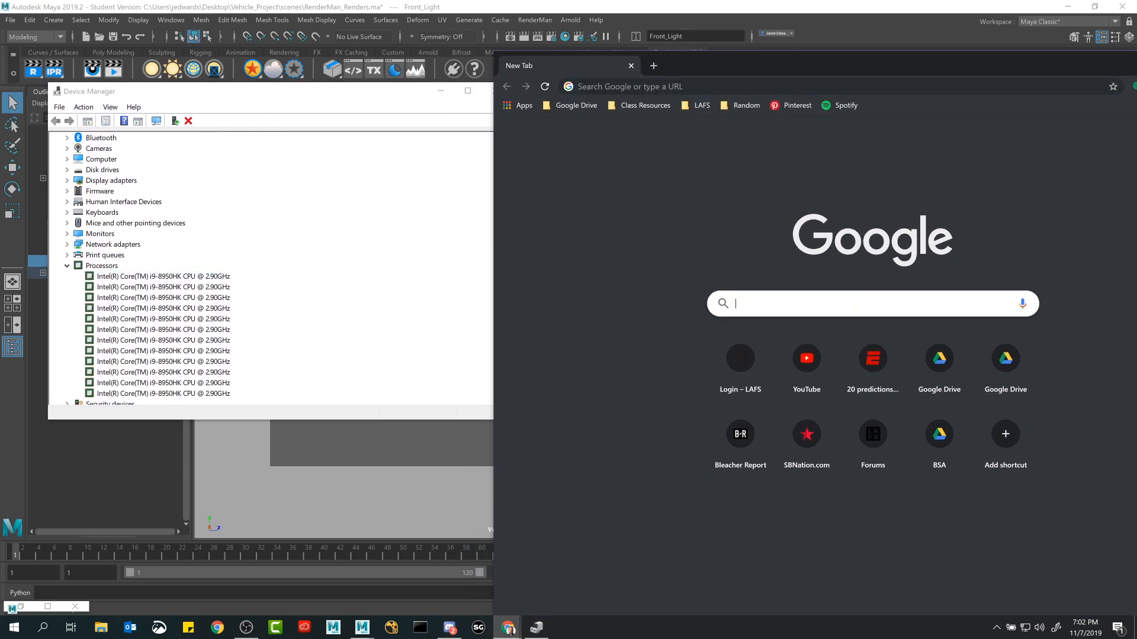
text(i)
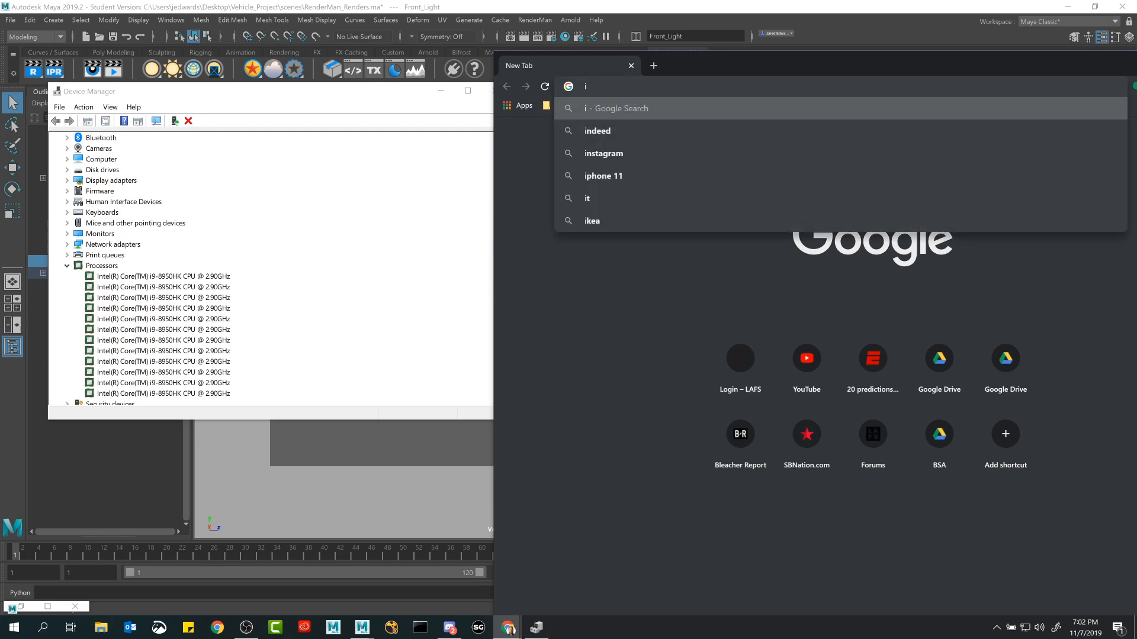
text(9 )
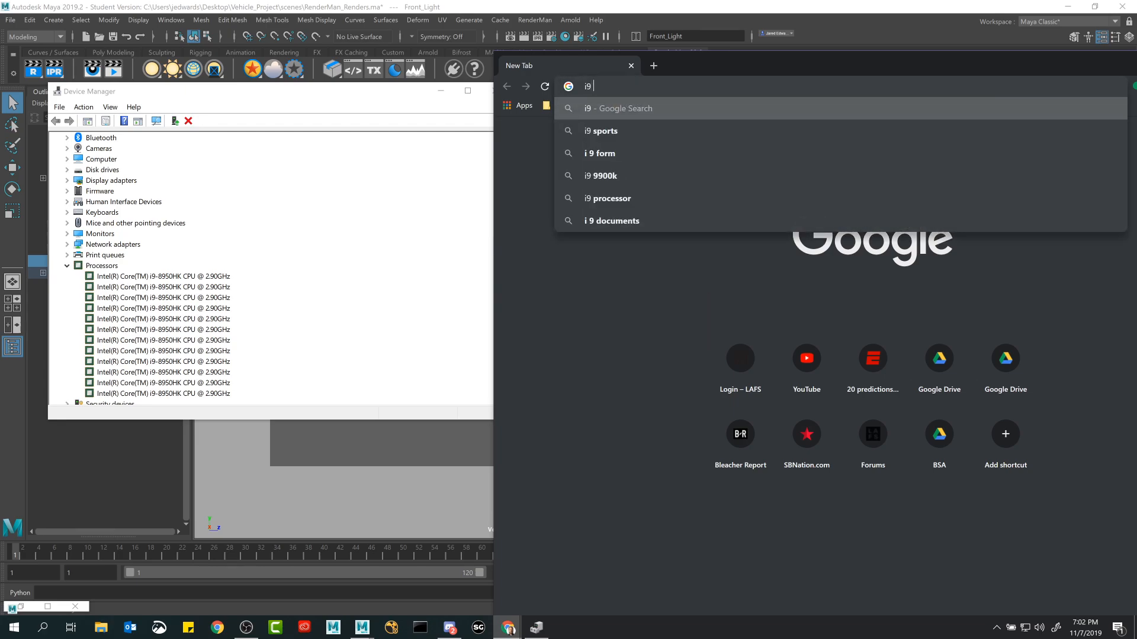
text(8950)
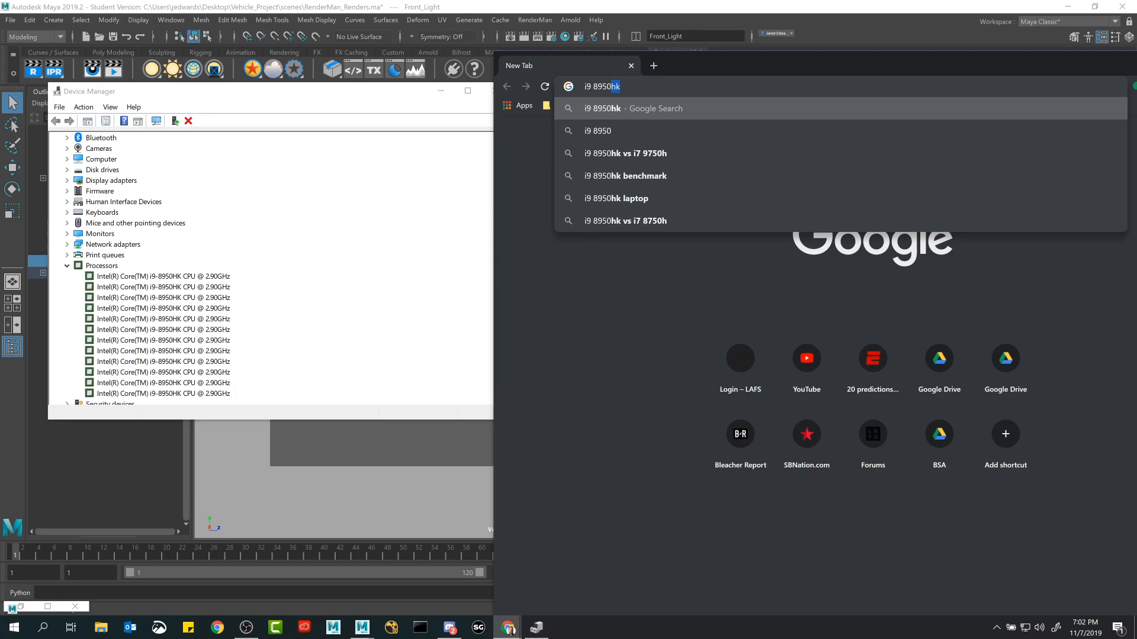
text(hk)
key(Return)
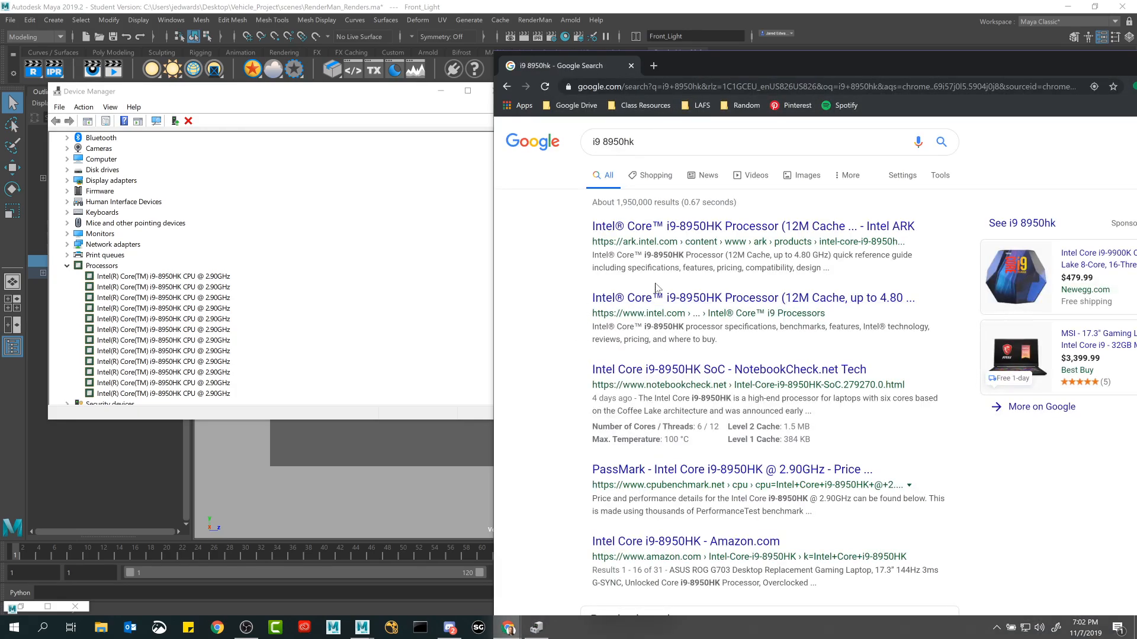
Open Intel's i9-8950HK product page and compare its core and thread specifications with the processors in Device Manager.
click(669, 297)
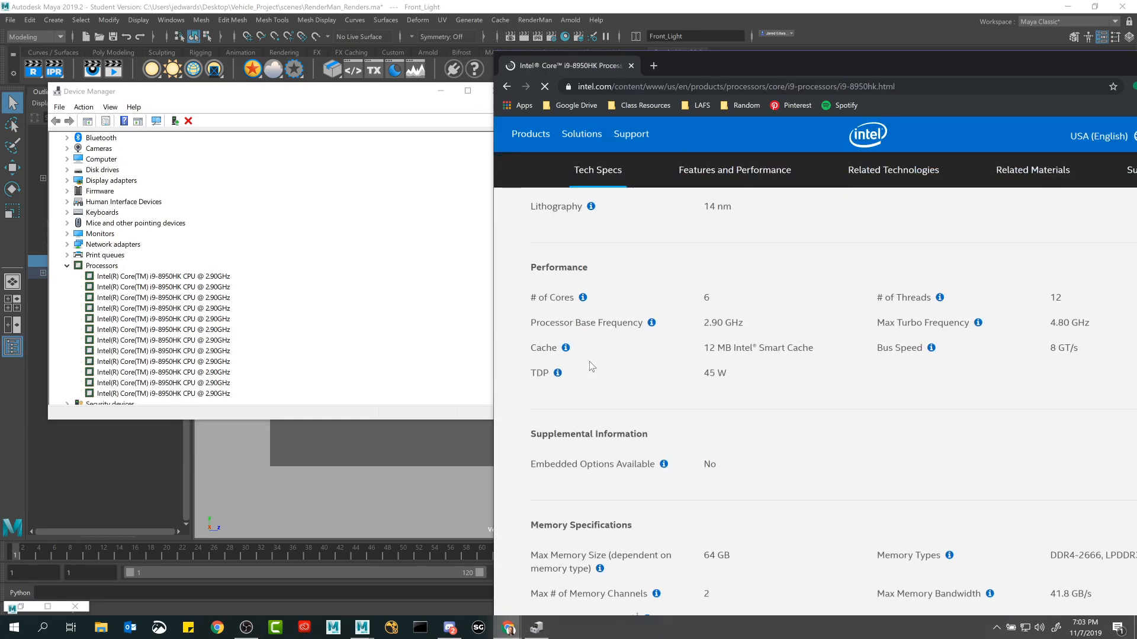
drag(855, 73, 830, 40)
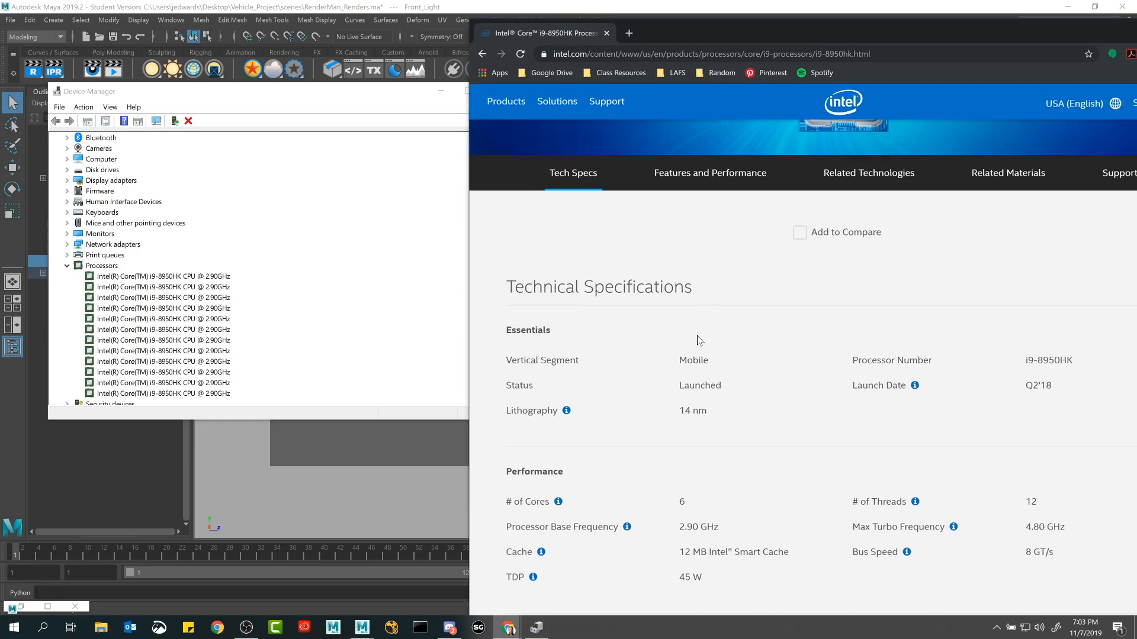
scroll(699, 342, down, 2)
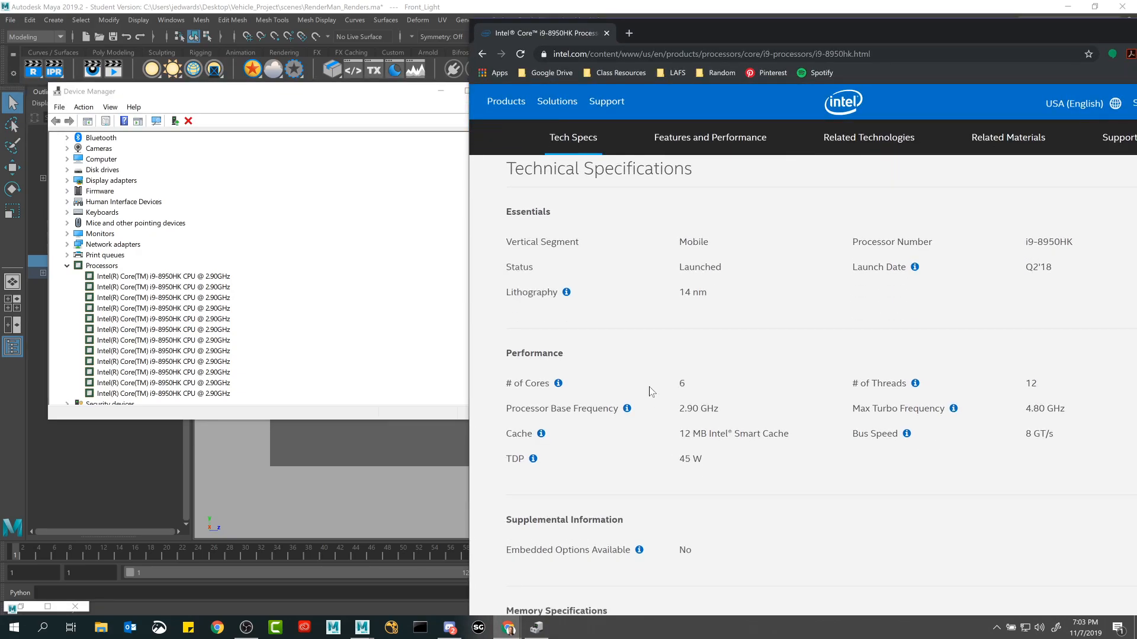
click(190, 278)
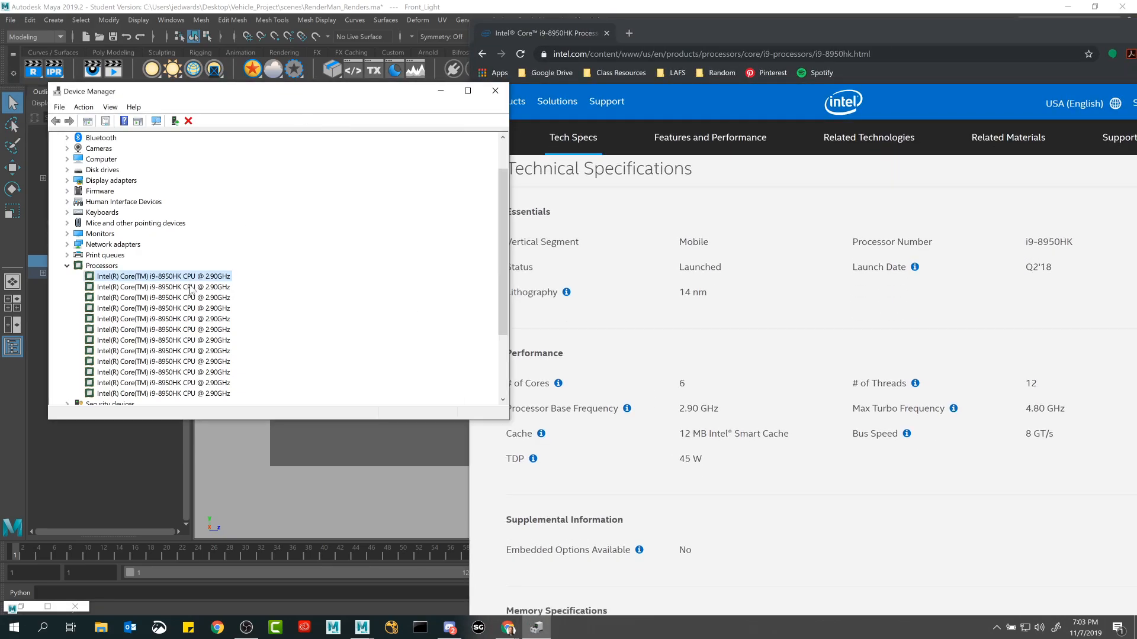
Step through the i9-8950HK entries under Processors in Device Manager to count them.
click(190, 287)
click(190, 297)
click(193, 277)
key(Down)
key(Down)
key(Down)
key(Down)
key(Down)
key(Down)
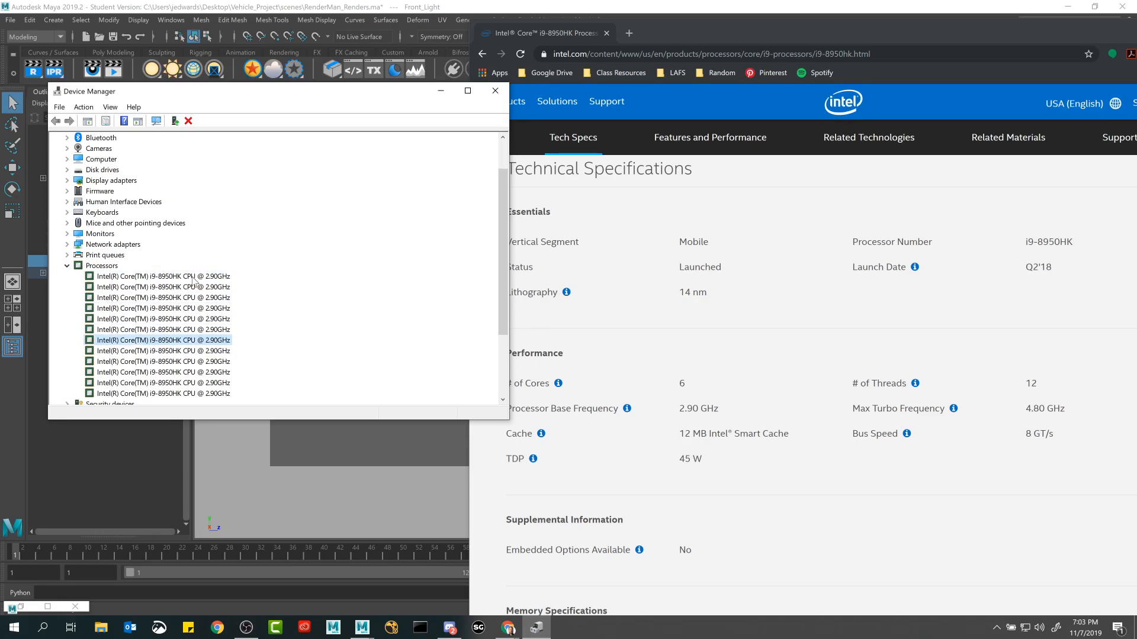
key(Down)
key(Down)
key(Down)
key(Down)
key(Down)
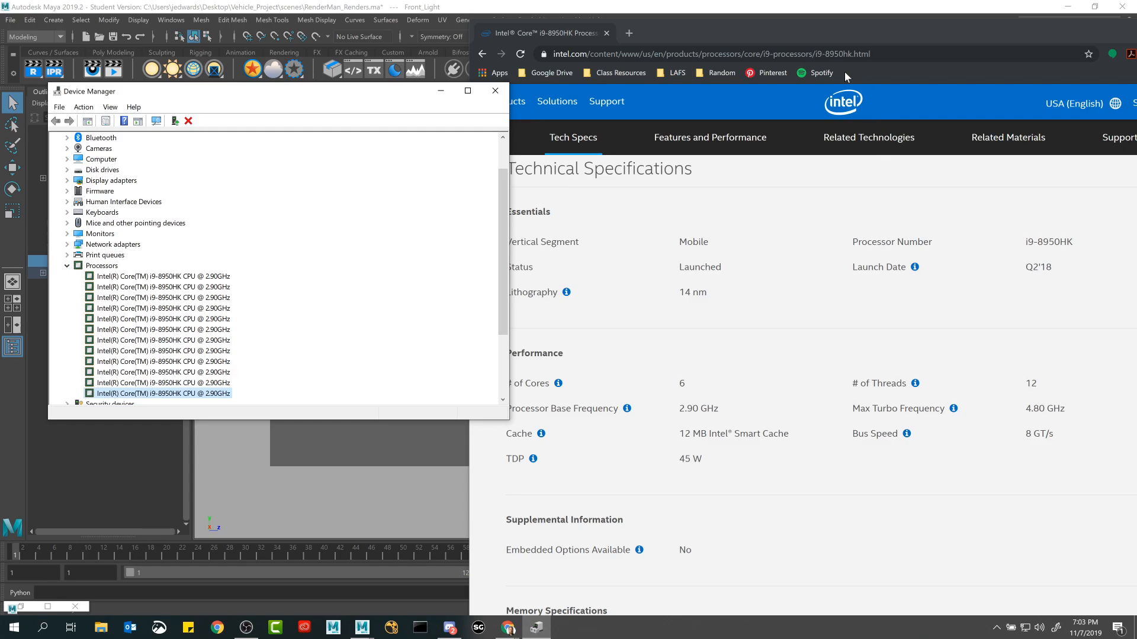
Highlight the core and thread counts on Intel's i9-8950HK page, and close Device Manager.
click(893, 79)
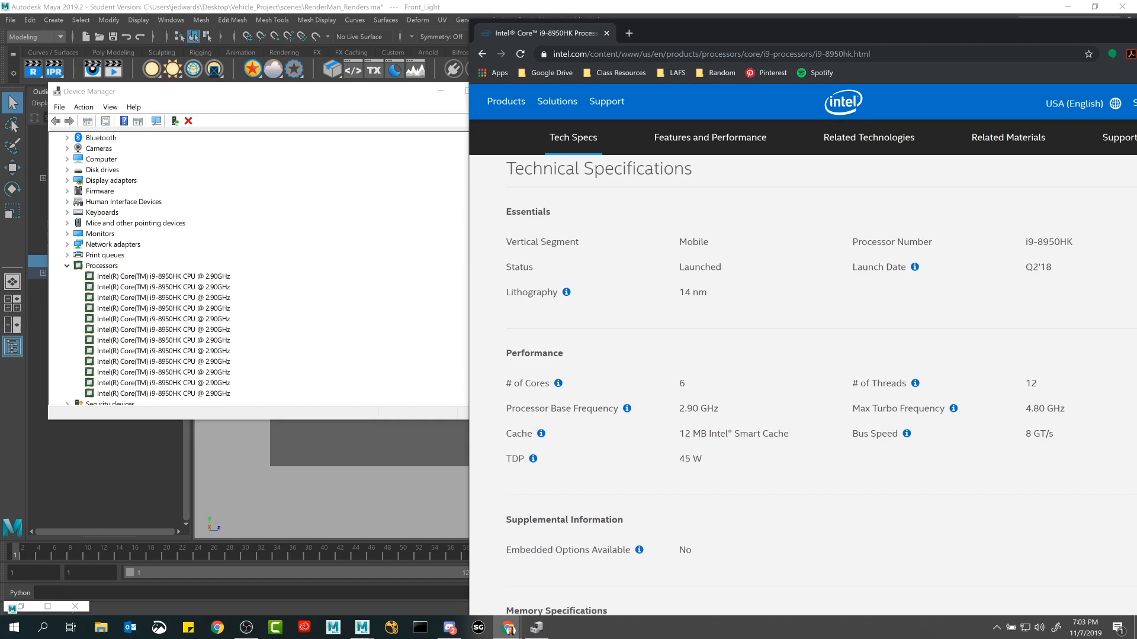
double_click(682, 384)
double_click(1031, 384)
click(383, 108)
drag(371, 103, 396, 107)
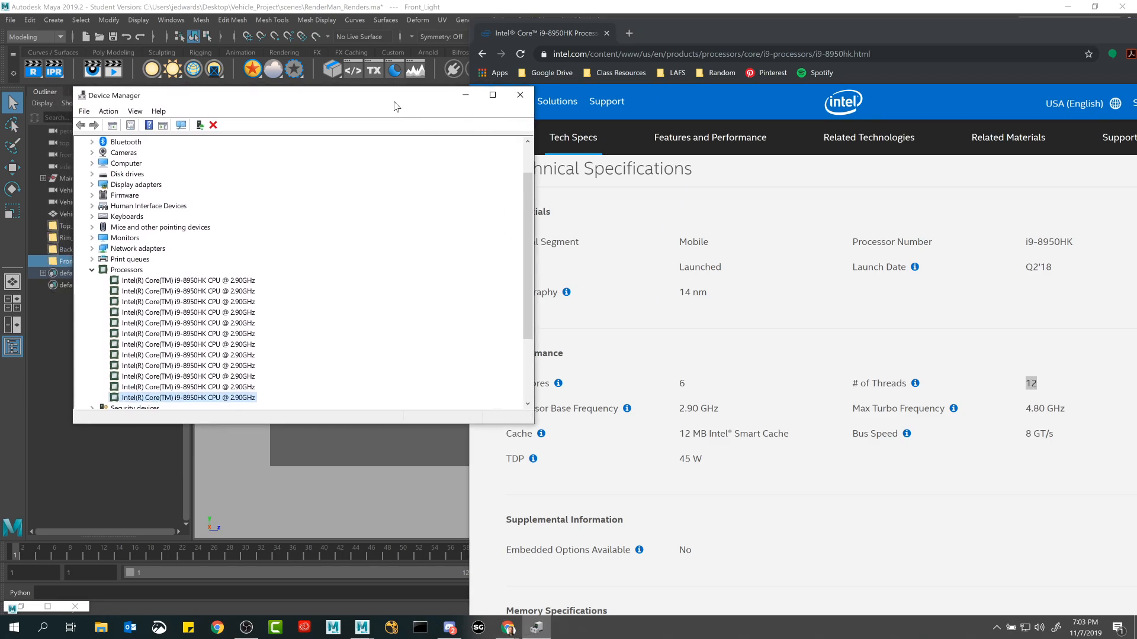
click(522, 97)
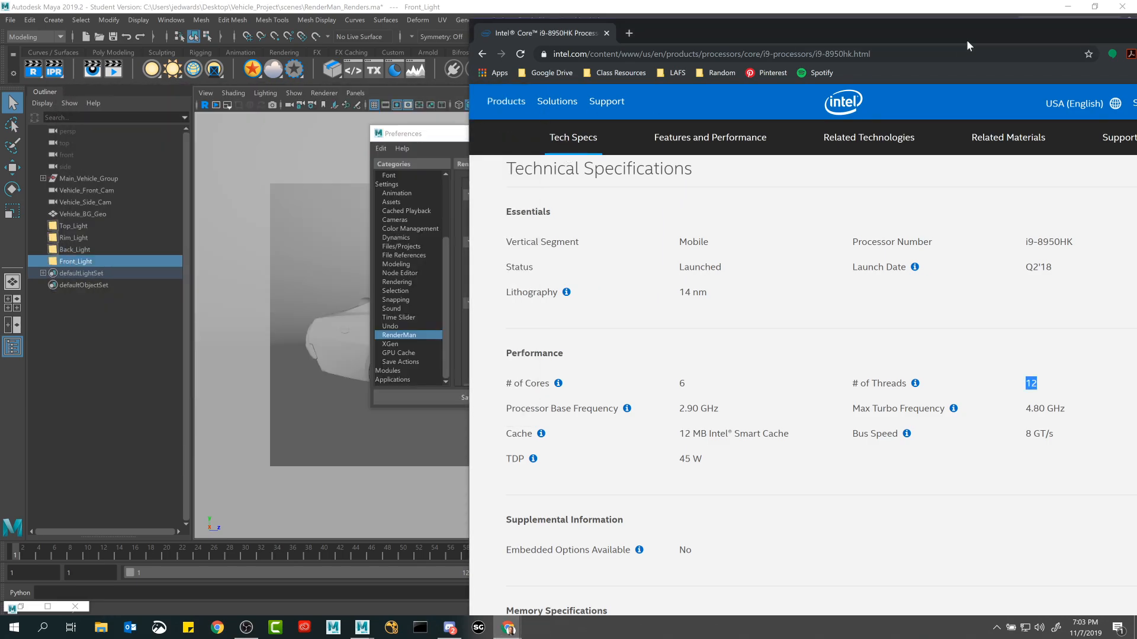
Return to Maya, reopen the RenderMan preferences and save them with Render Threads at -2.
drag(967, 40, 866, 66)
click(901, 66)
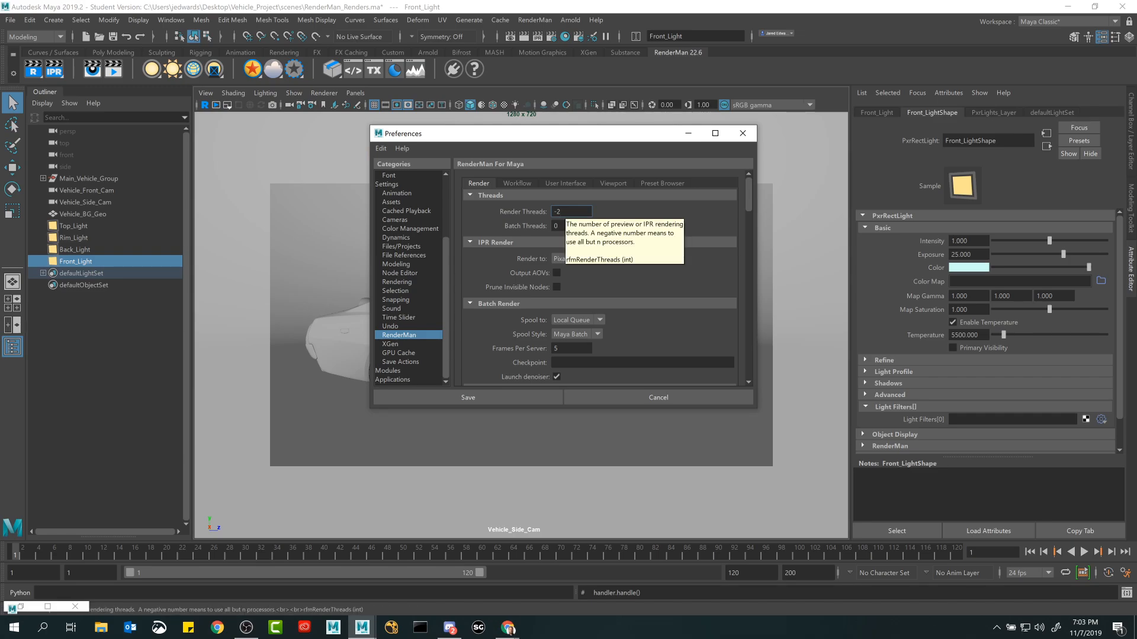
click(687, 134)
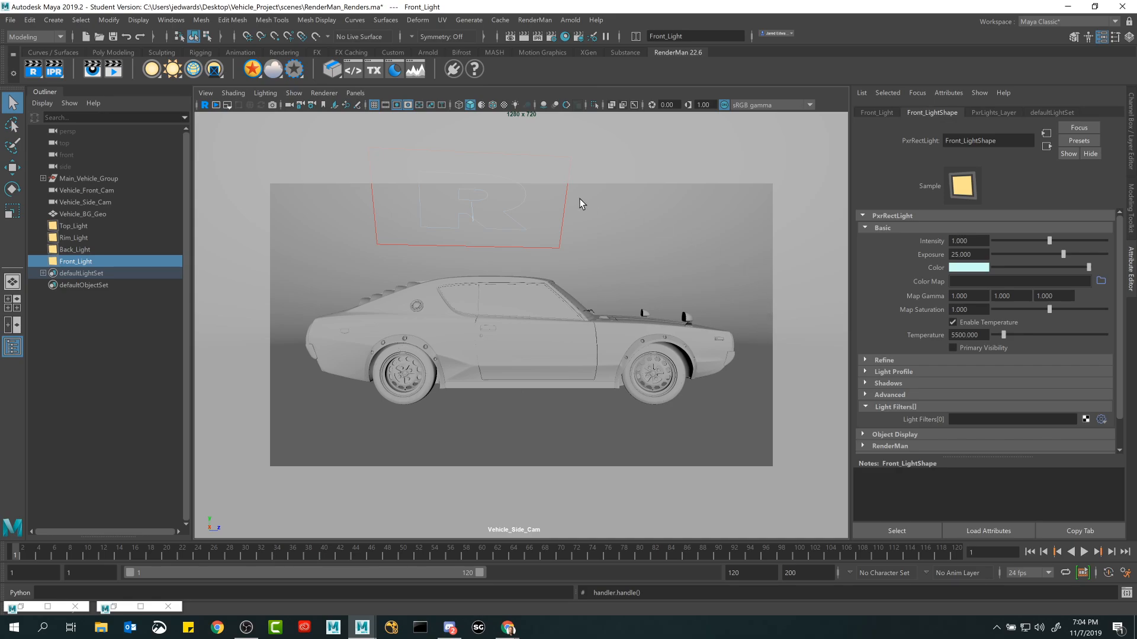
click(180, 23)
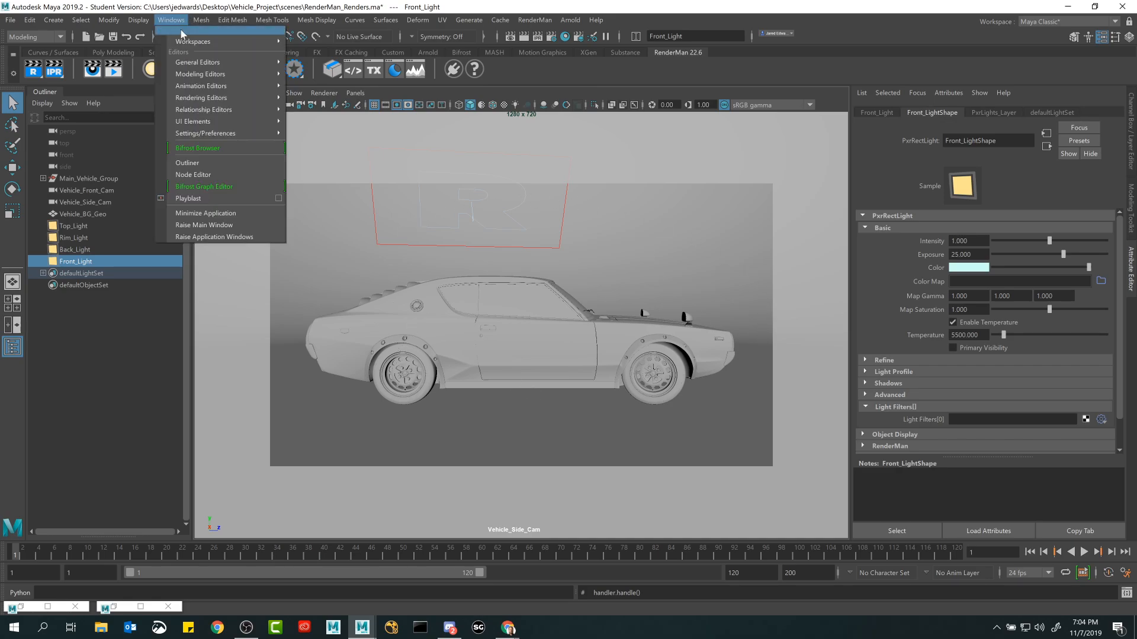
mouse_move(232, 133)
click(318, 143)
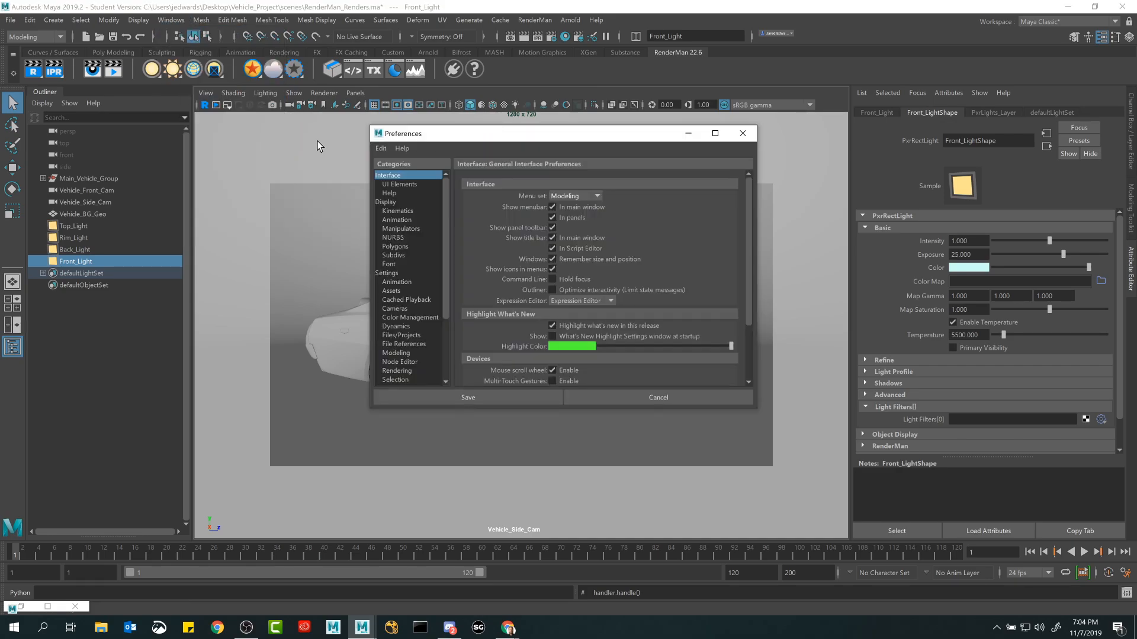
scroll(404, 335, down, 5)
click(403, 335)
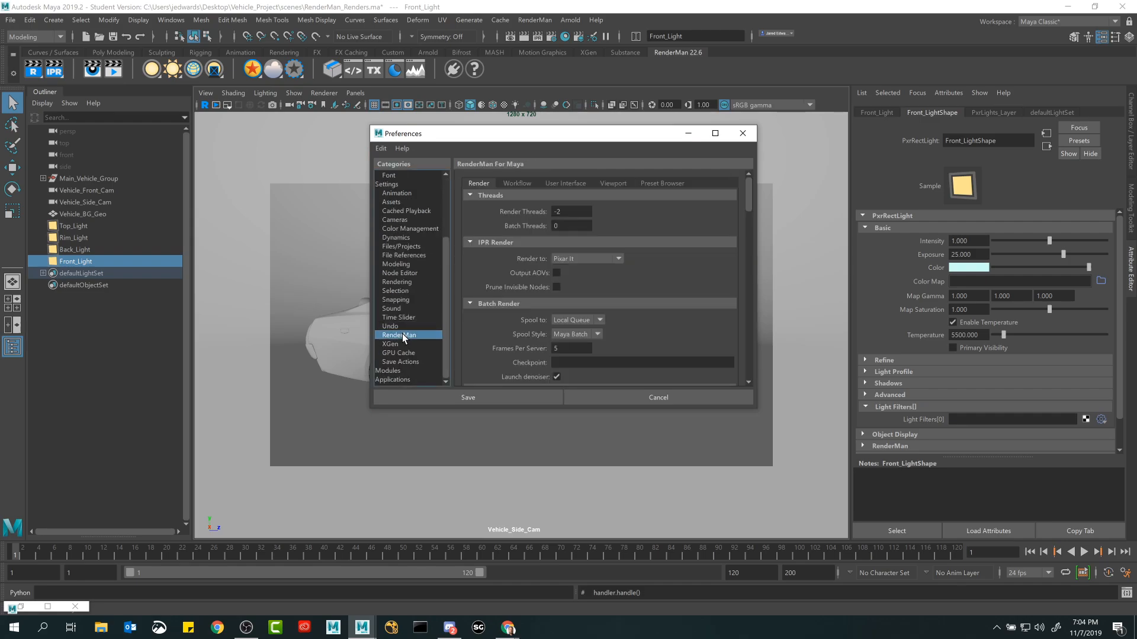
click(564, 212)
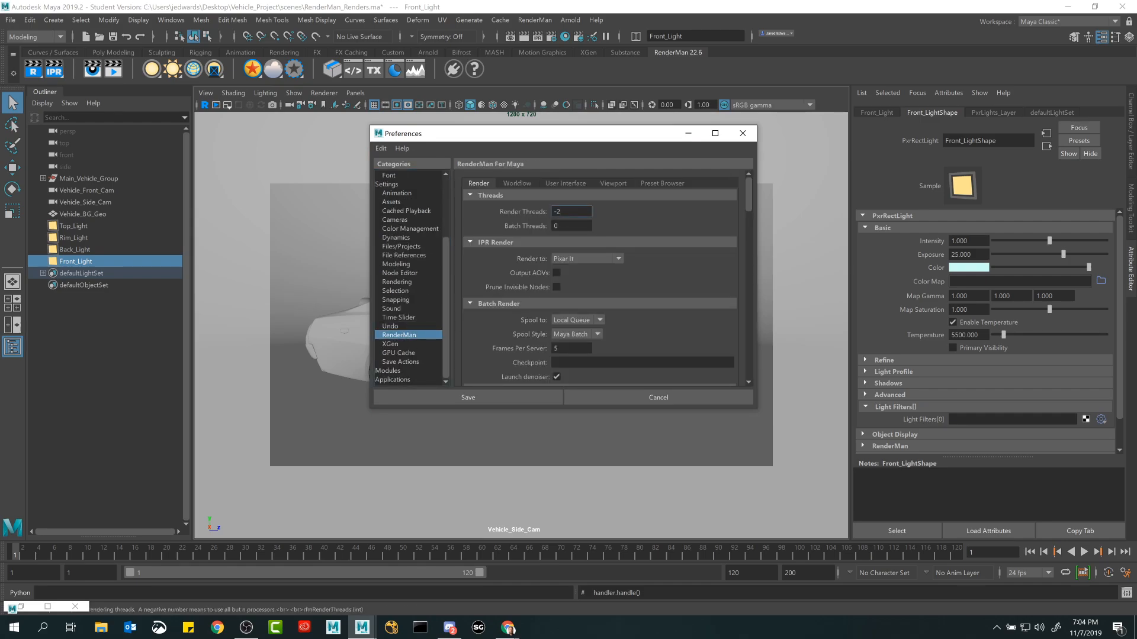
click(502, 397)
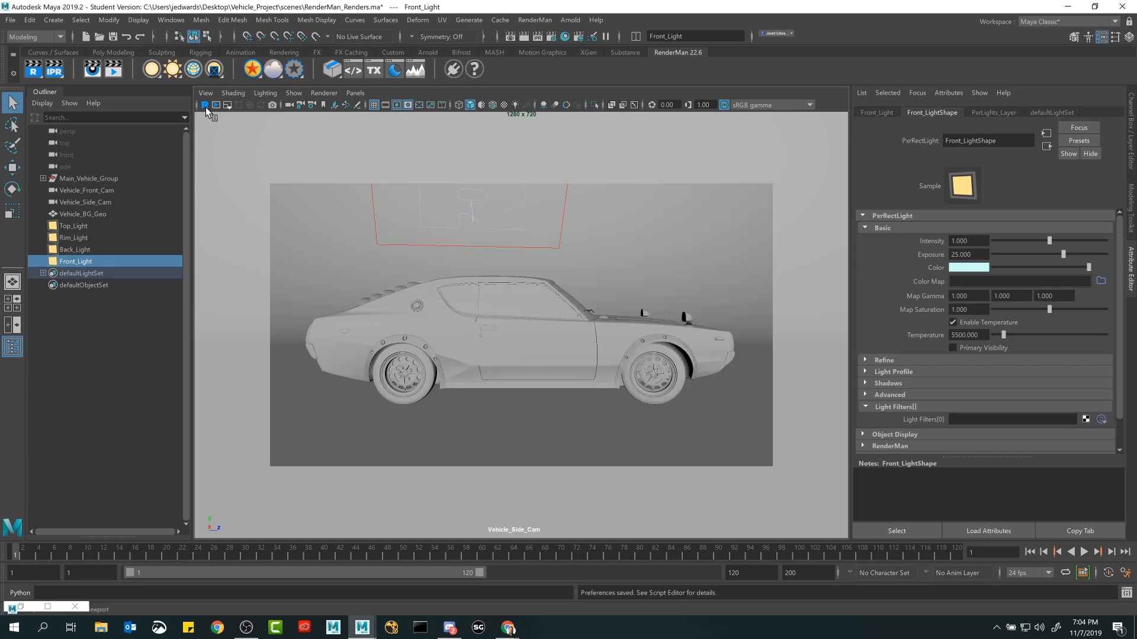
Start a live RenderMan viewport render through Vehicle_Side_Cam and select Vehicle_Front_Cam in the Outliner.
click(229, 105)
click(254, 125)
click(205, 106)
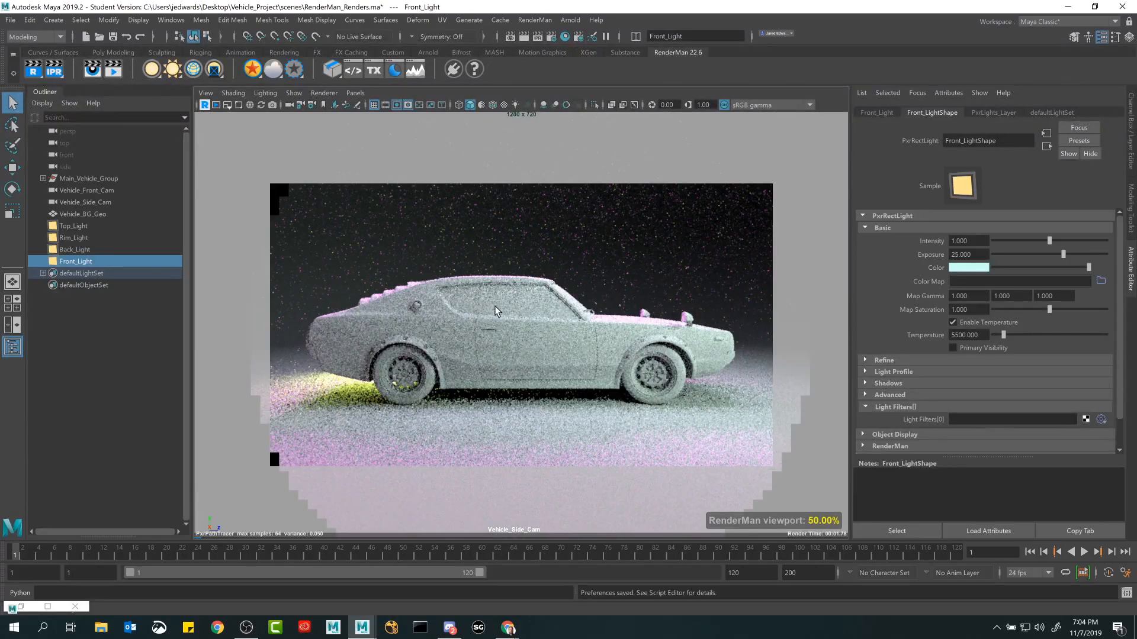
click(95, 191)
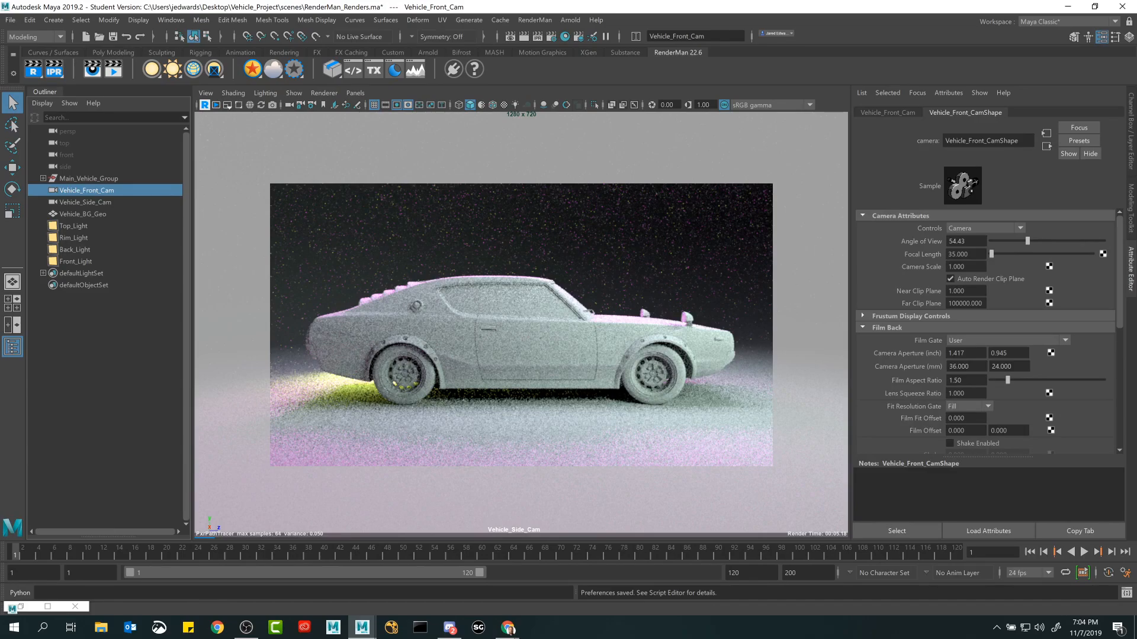
Review the "Produce a Wireframe Render" slide in the Chrome window, and stop Maya's RenderMan viewport render.
drag(497, 638, 497, 104)
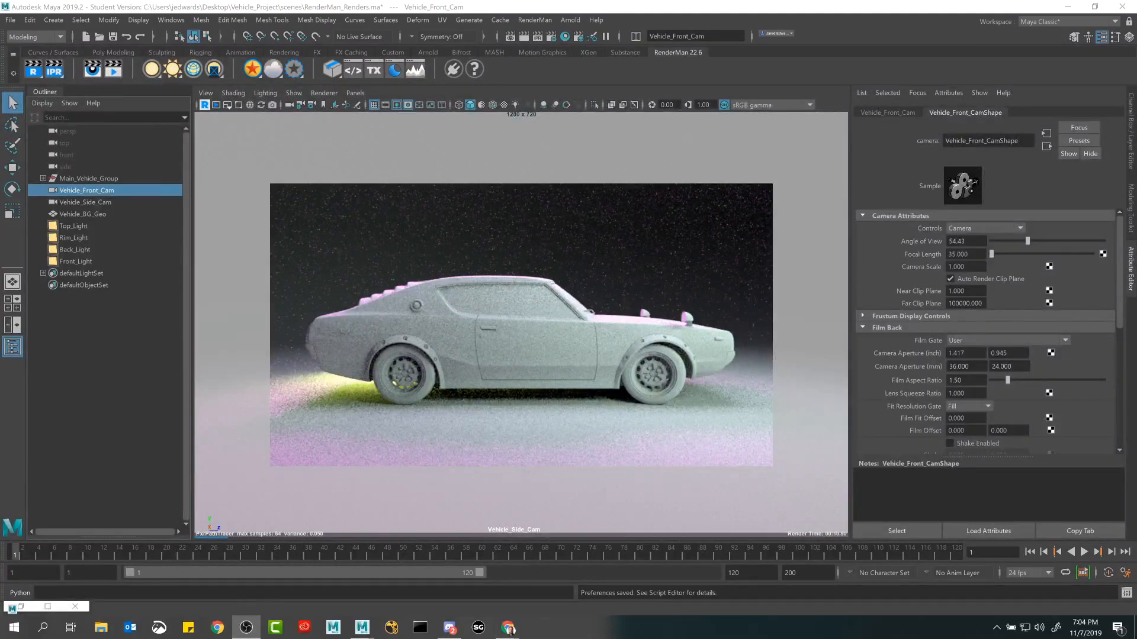
drag(533, 0, 412, 61)
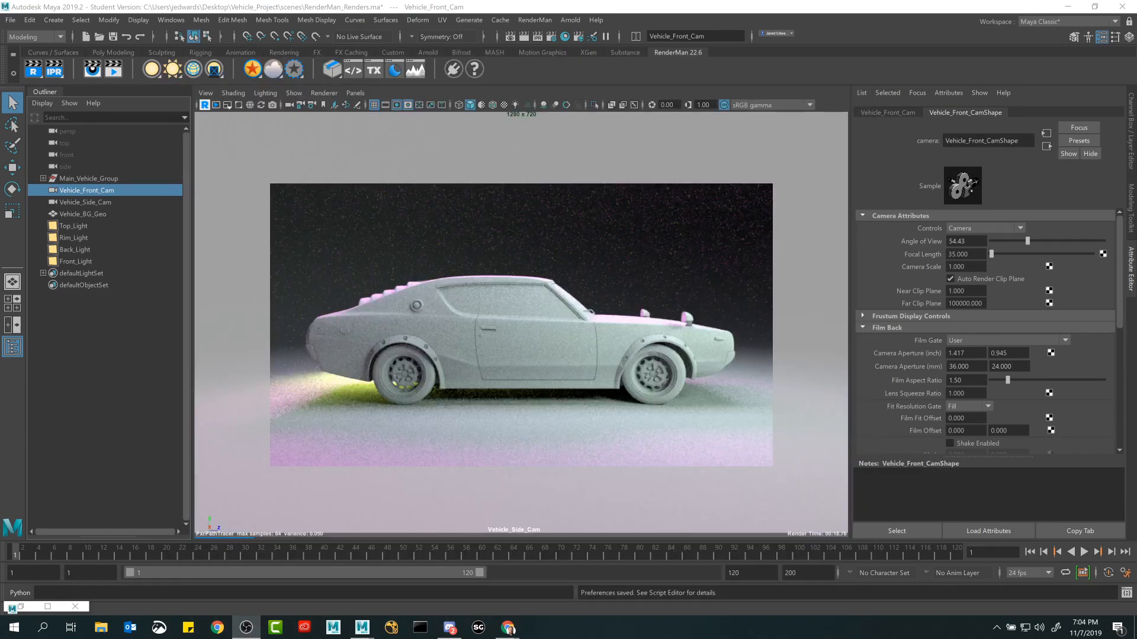
click(205, 106)
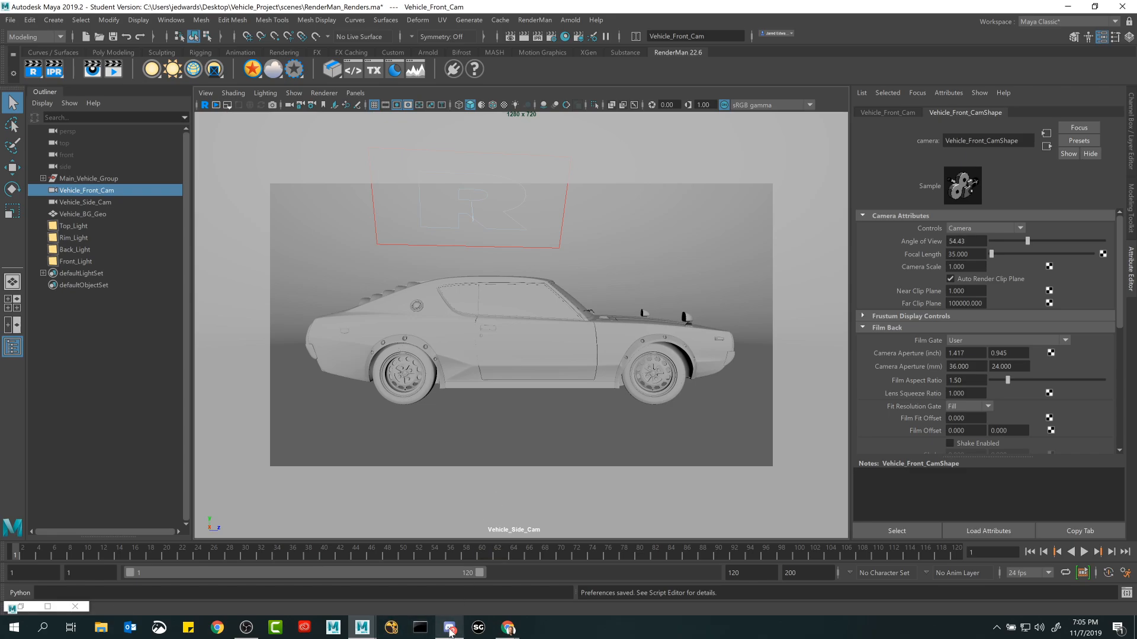
Set Render Threads to -1 in the RenderMan preferences and save them.
mouse_move(451, 633)
mouse_move(237, 635)
click(562, 237)
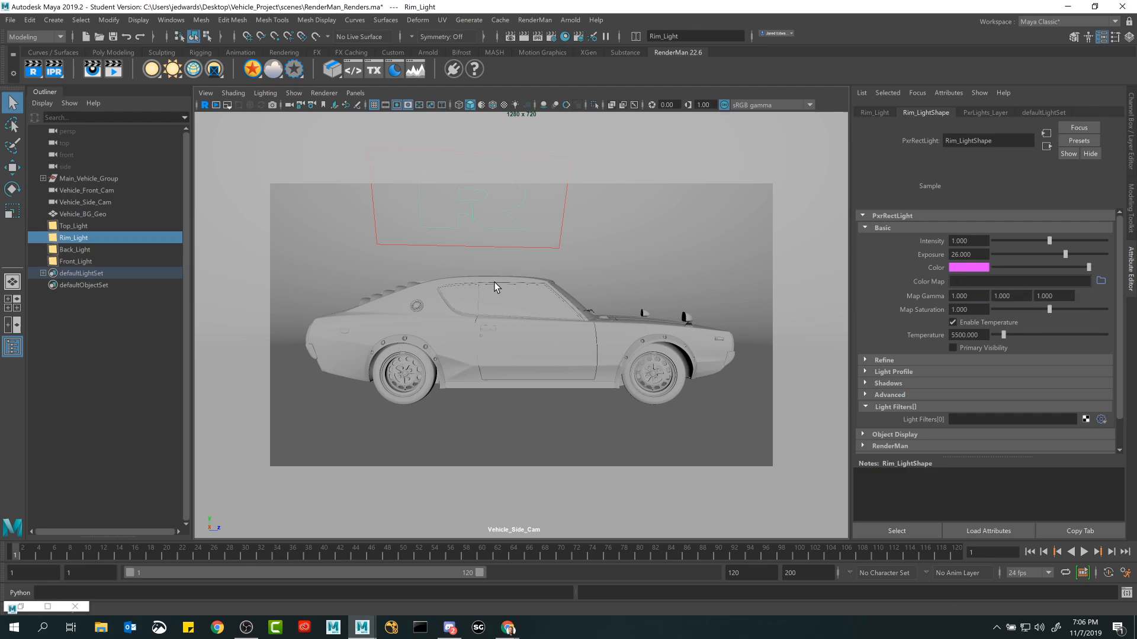
click(171, 20)
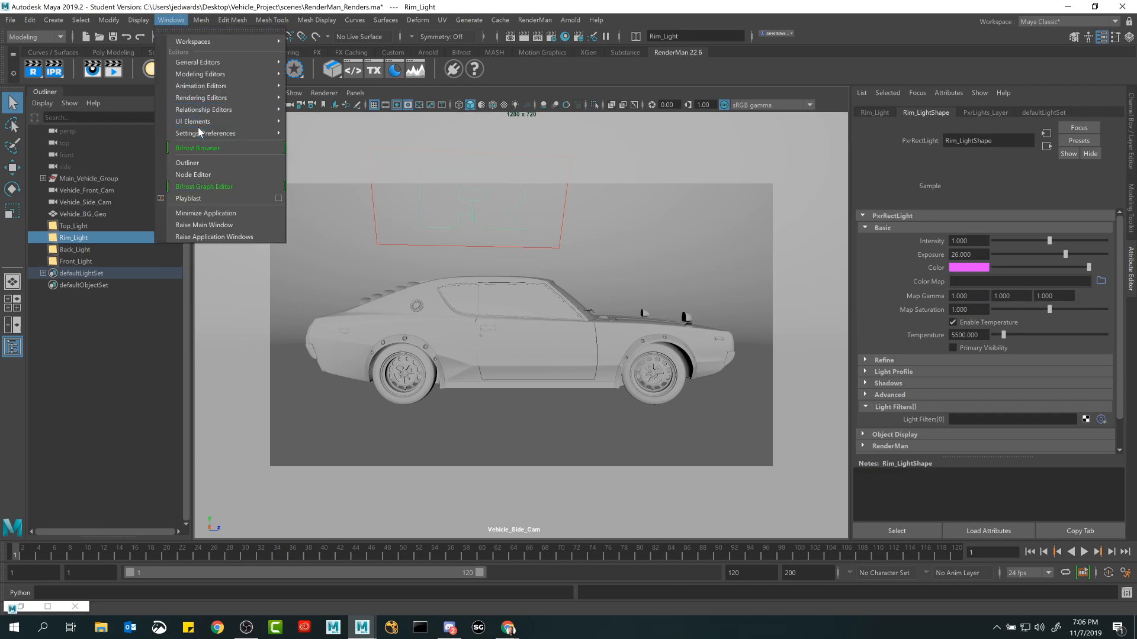
mouse_move(205, 134)
click(313, 144)
scroll(393, 329, down, 3)
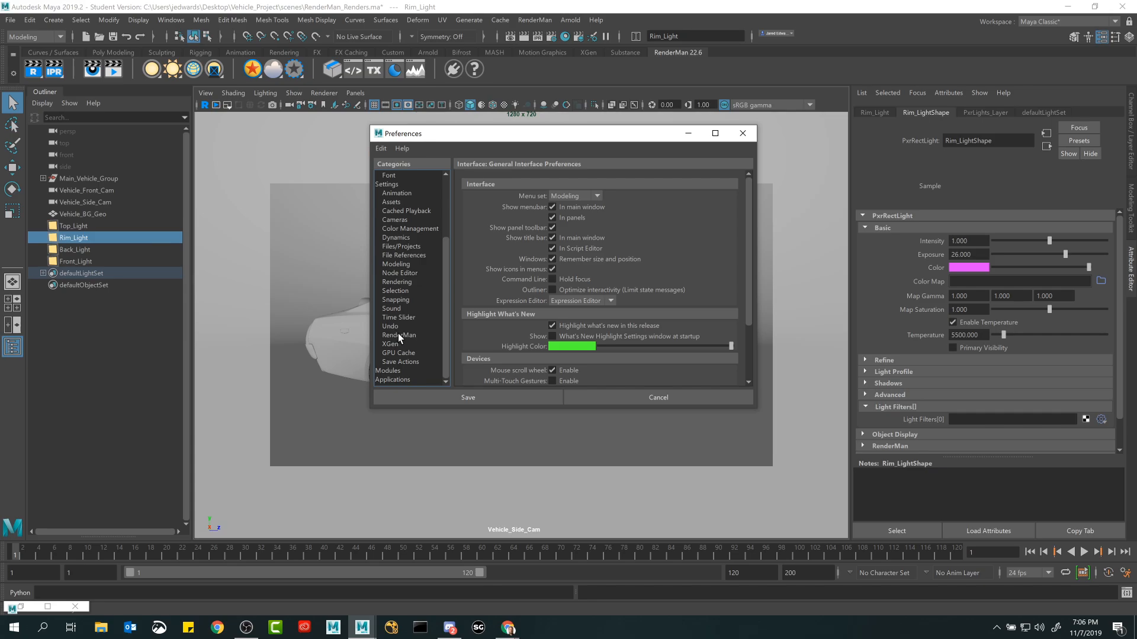
click(398, 335)
click(570, 211)
key(BackSpace)
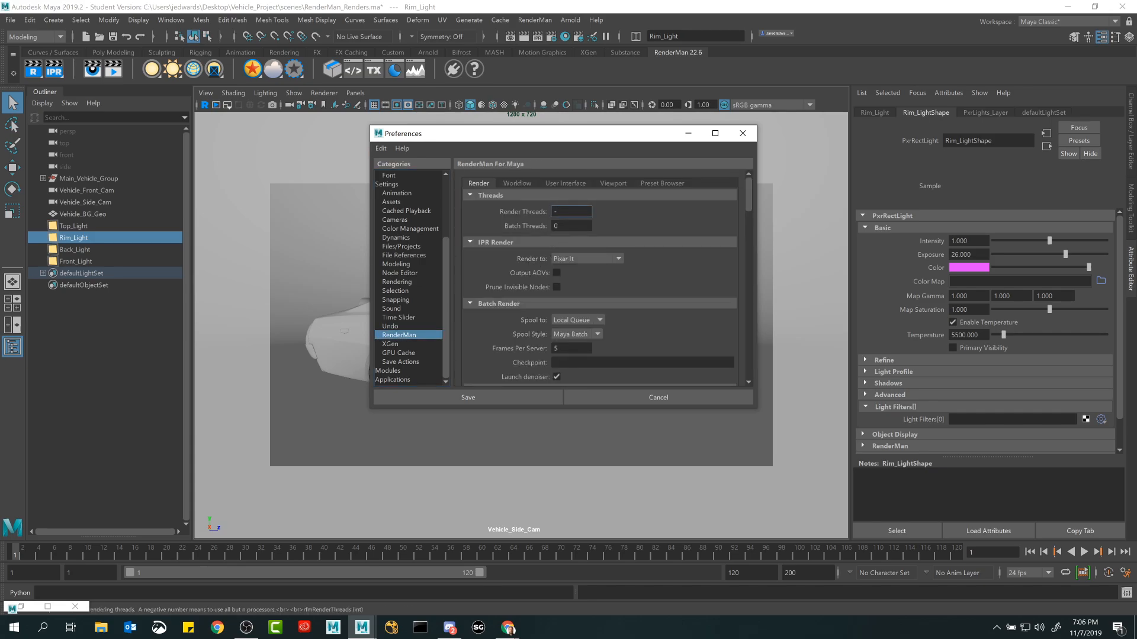
text(1)
click(485, 393)
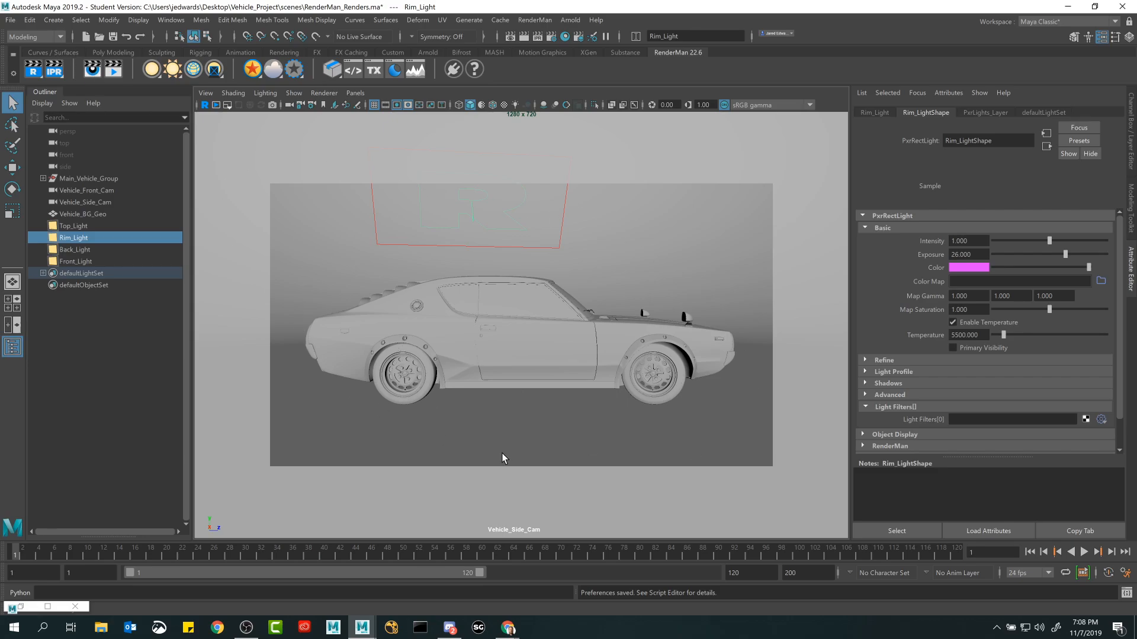
Switch the RenderMan integrator to PxrVisualizer and preview the car's wireframe with a brief viewport render.
click(550, 37)
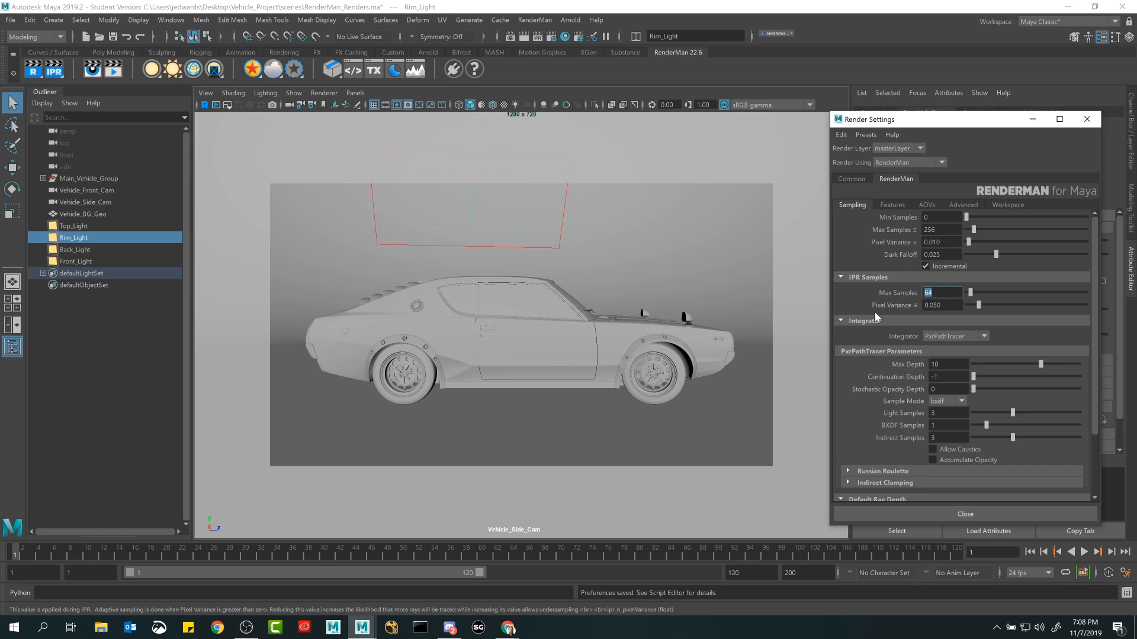
click(941, 336)
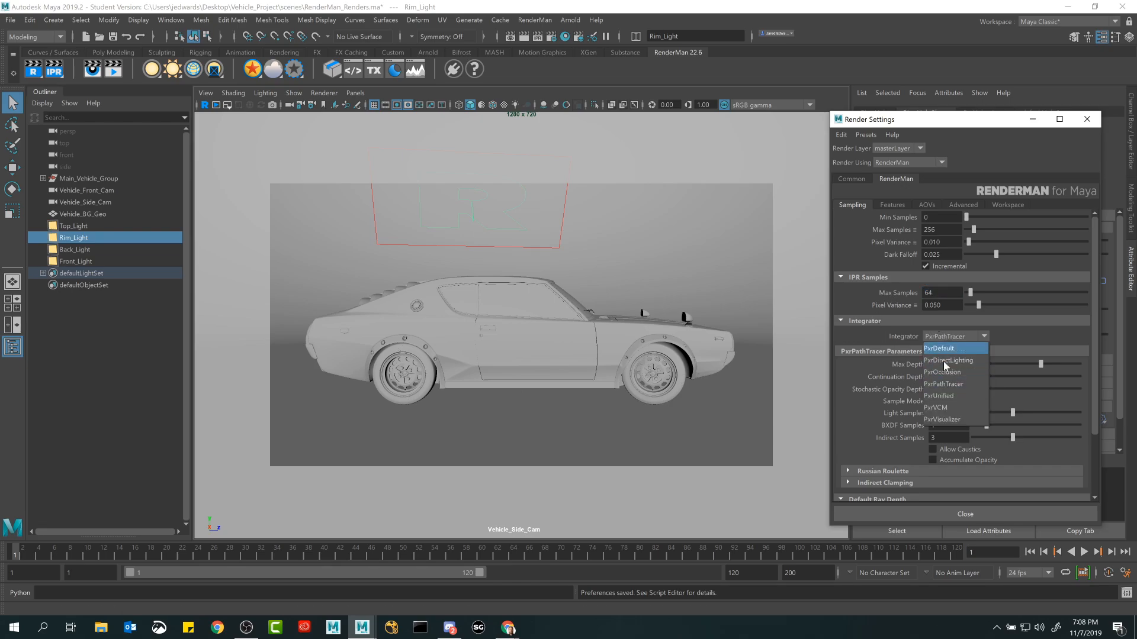
click(944, 408)
click(1024, 514)
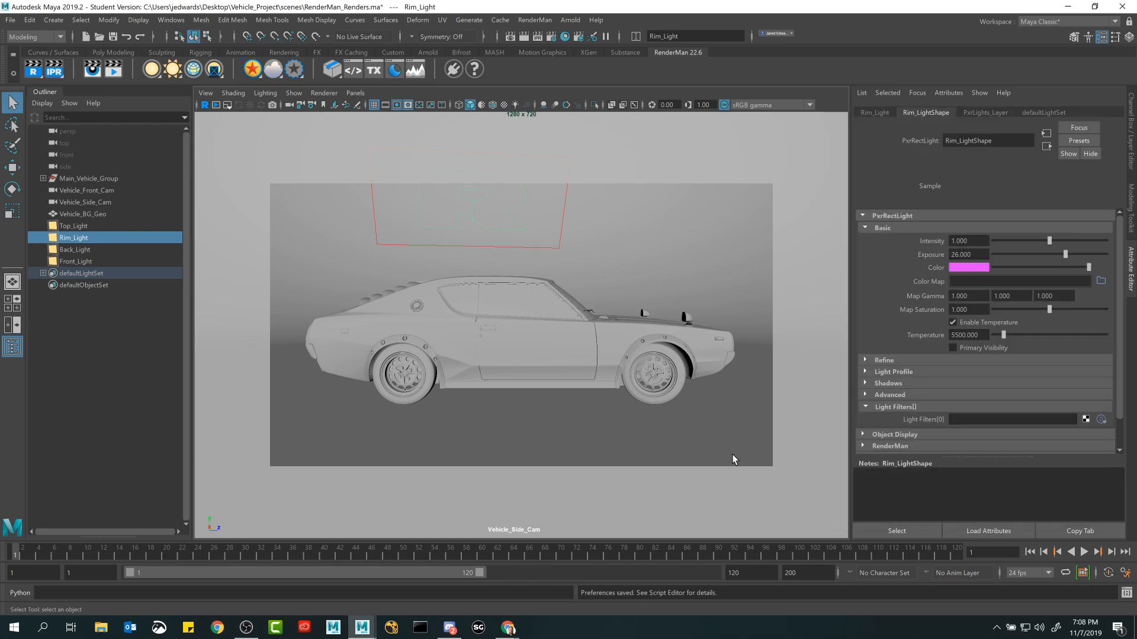
click(205, 105)
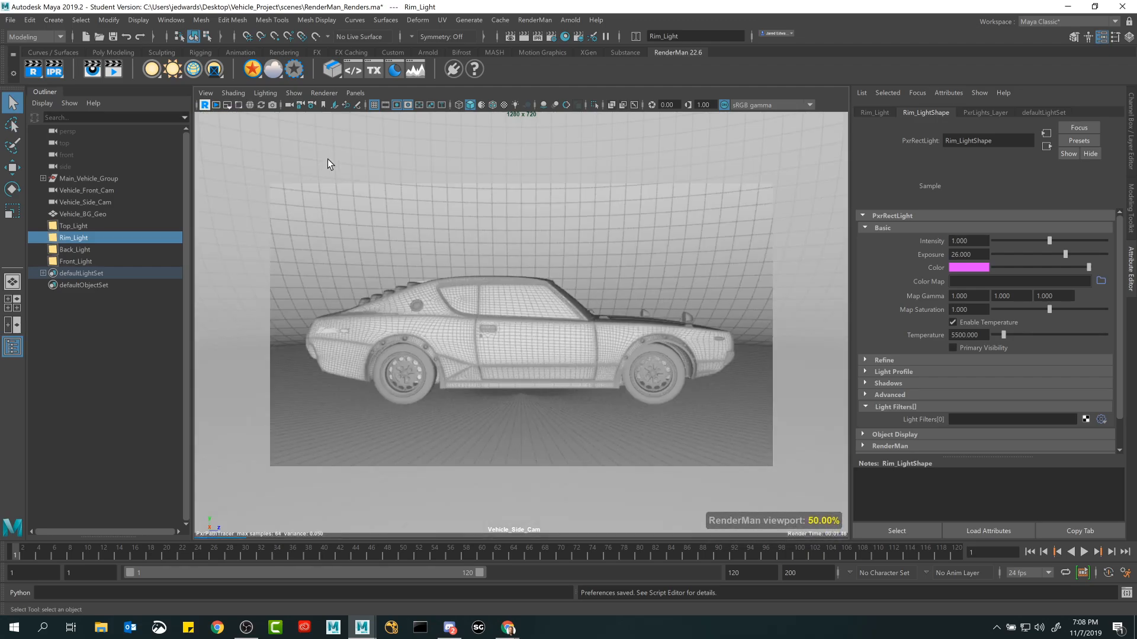
click(204, 105)
Set the RenderMan integrator back to PxrPathTracer in the Render Settings.
click(569, 38)
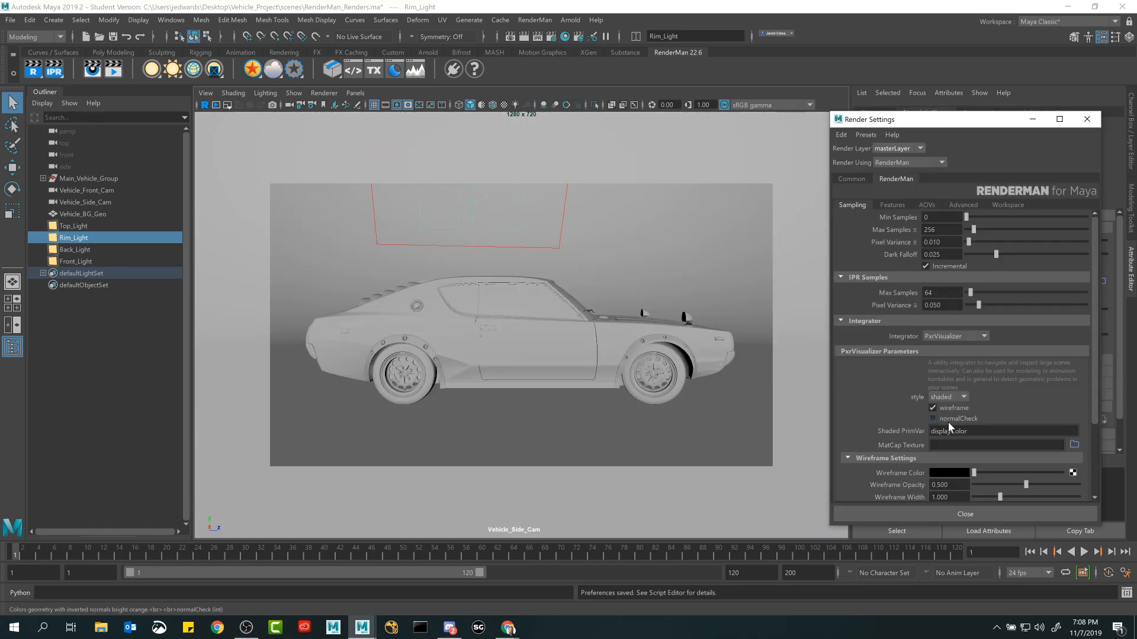
click(946, 335)
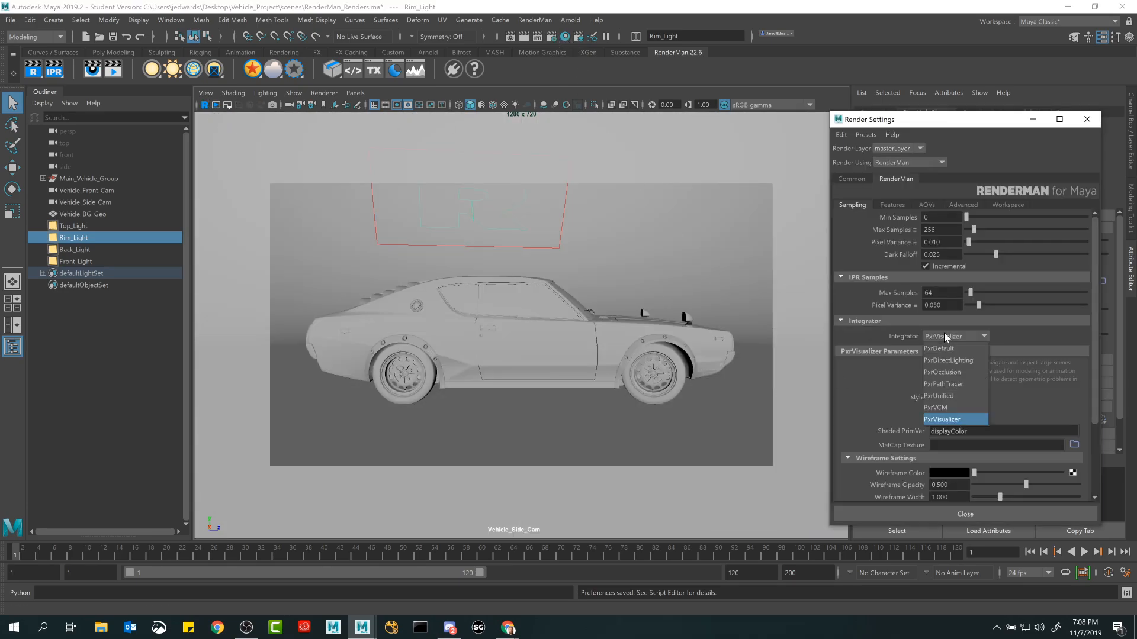
click(951, 384)
click(937, 514)
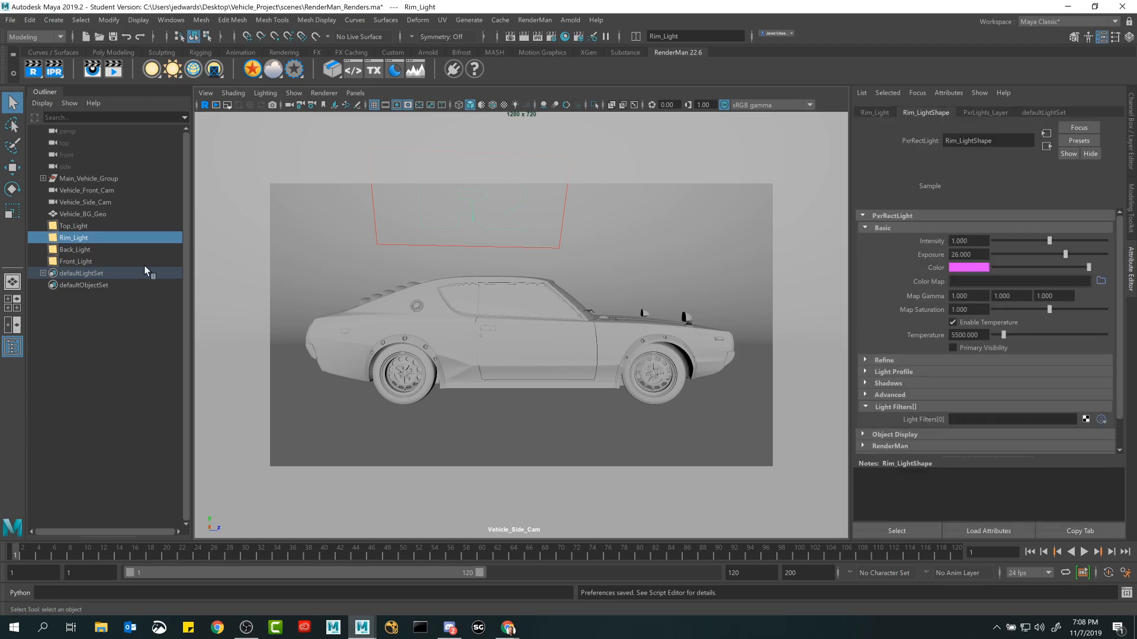
click(46, 71)
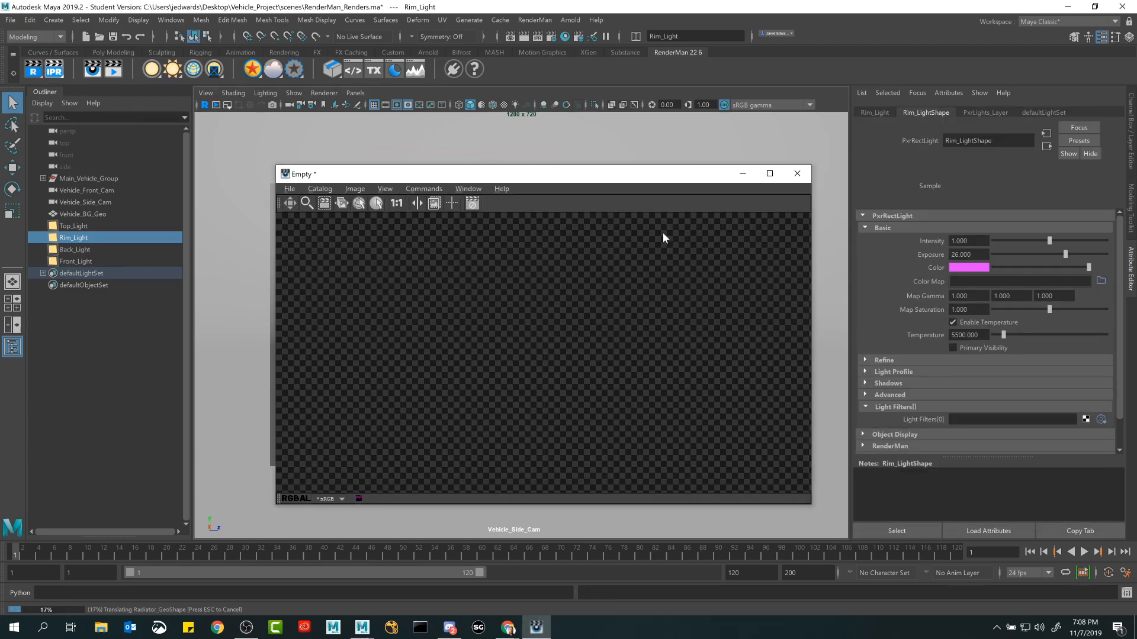
click(795, 175)
click(596, 330)
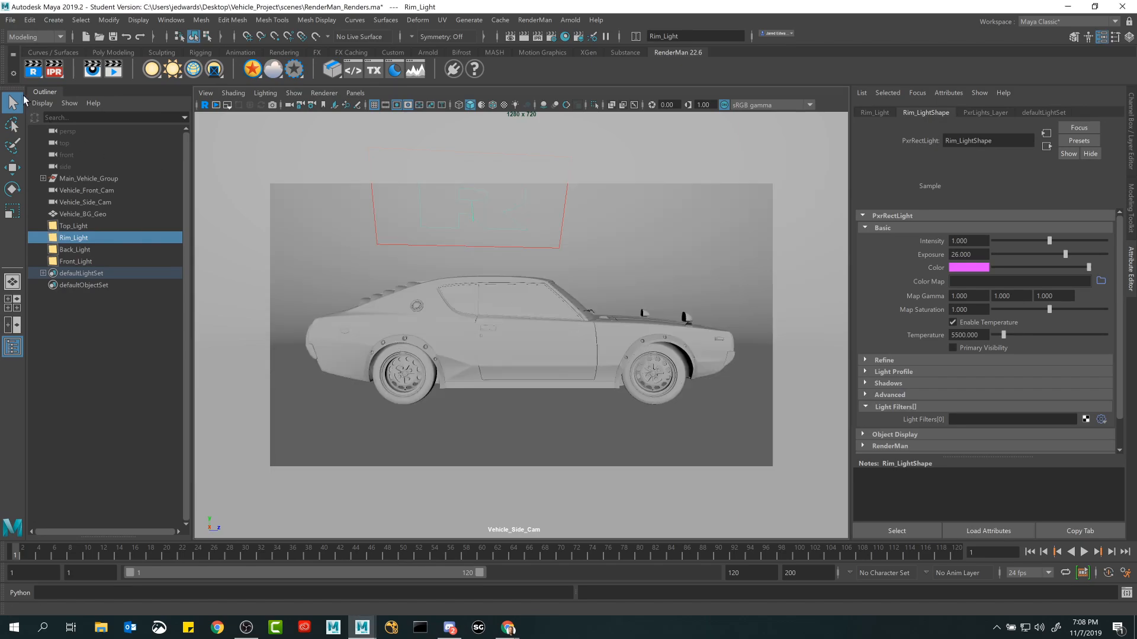
Start an IPR render of Vehicle_Side_Cam in the Image Tool, enlarge its window and frame the whole car.
right_click(64, 71)
click(79, 76)
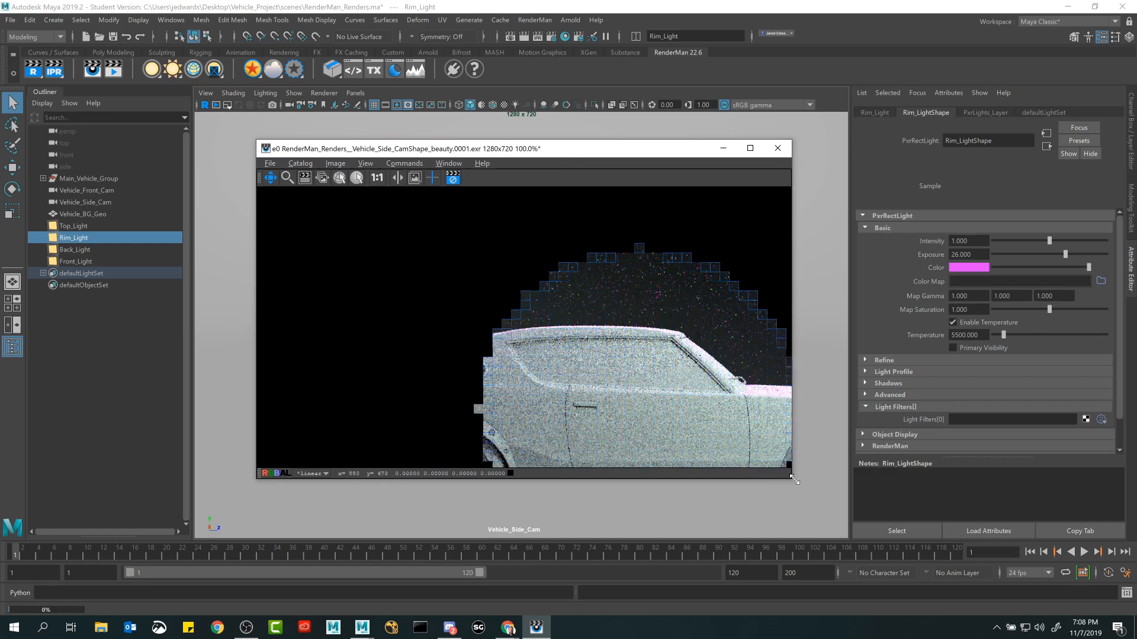
drag(795, 479, 854, 510)
scroll(678, 386, down, 2)
drag(677, 386, 589, 313)
scroll(590, 323, up, 1)
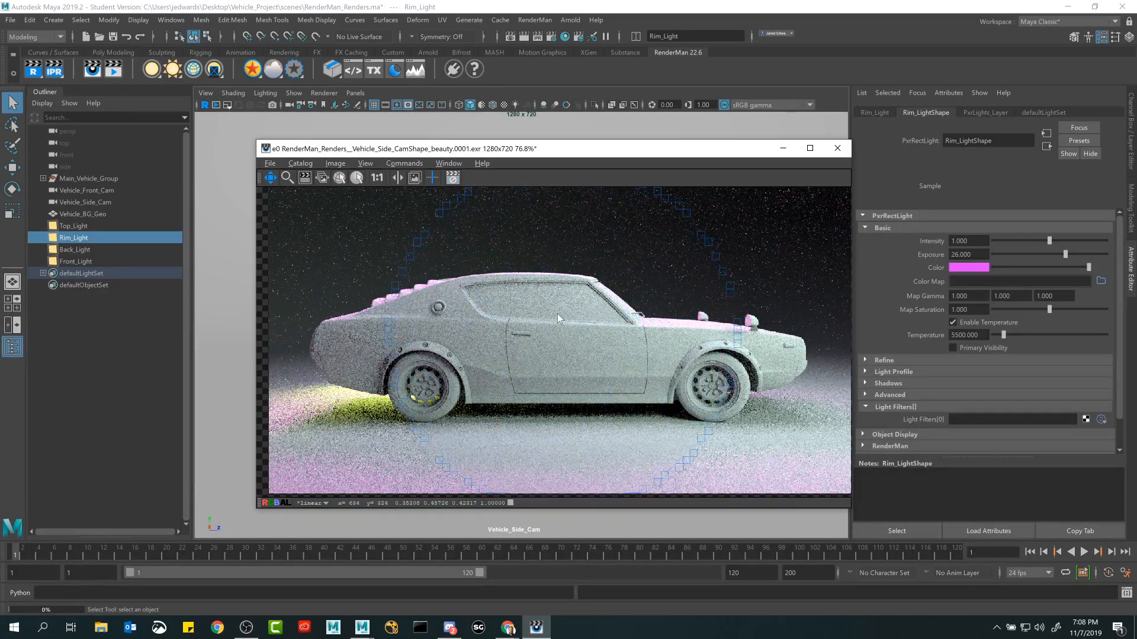
scroll(542, 329, down, 1)
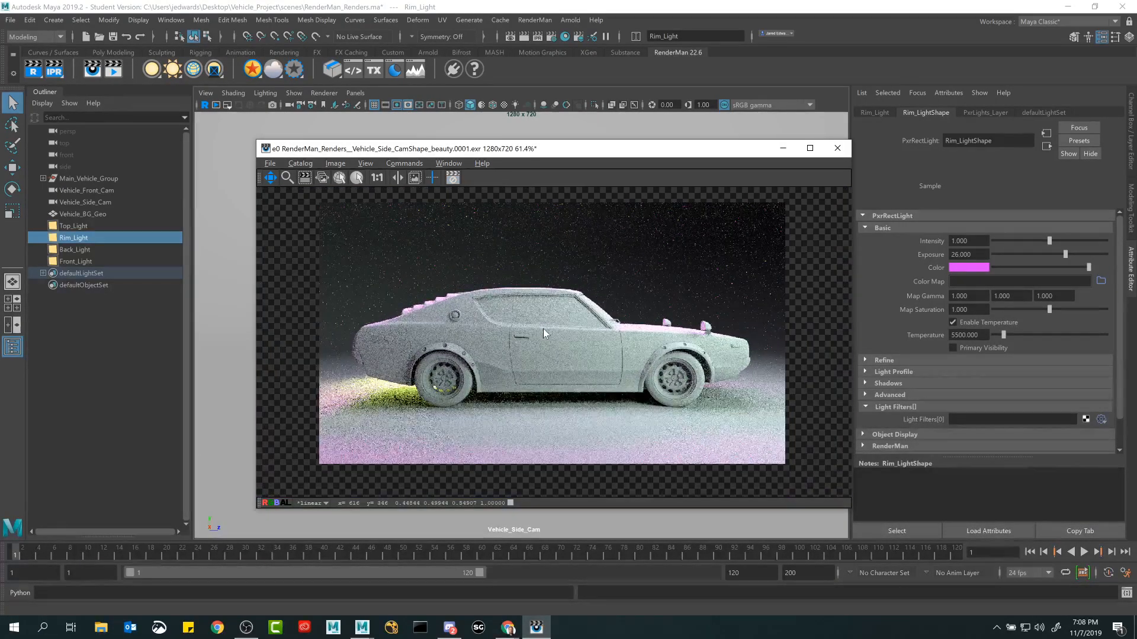
scroll(542, 329, up, 1)
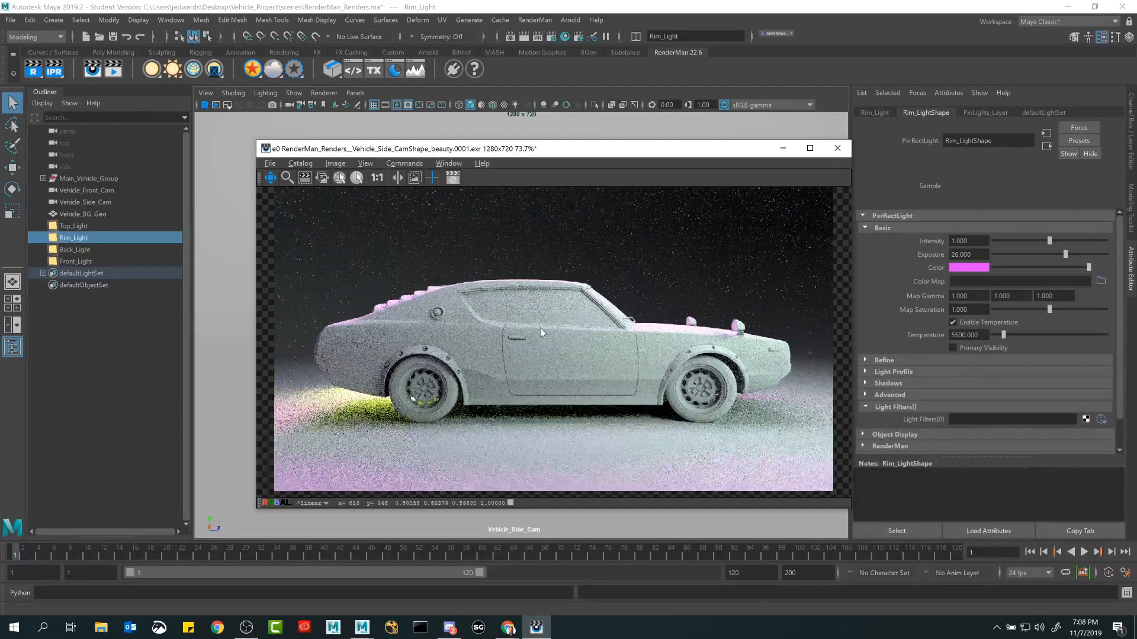
Export the side camera render from the Image Tool to the Desktop as a PNG named best_render_ever1.
click(268, 163)
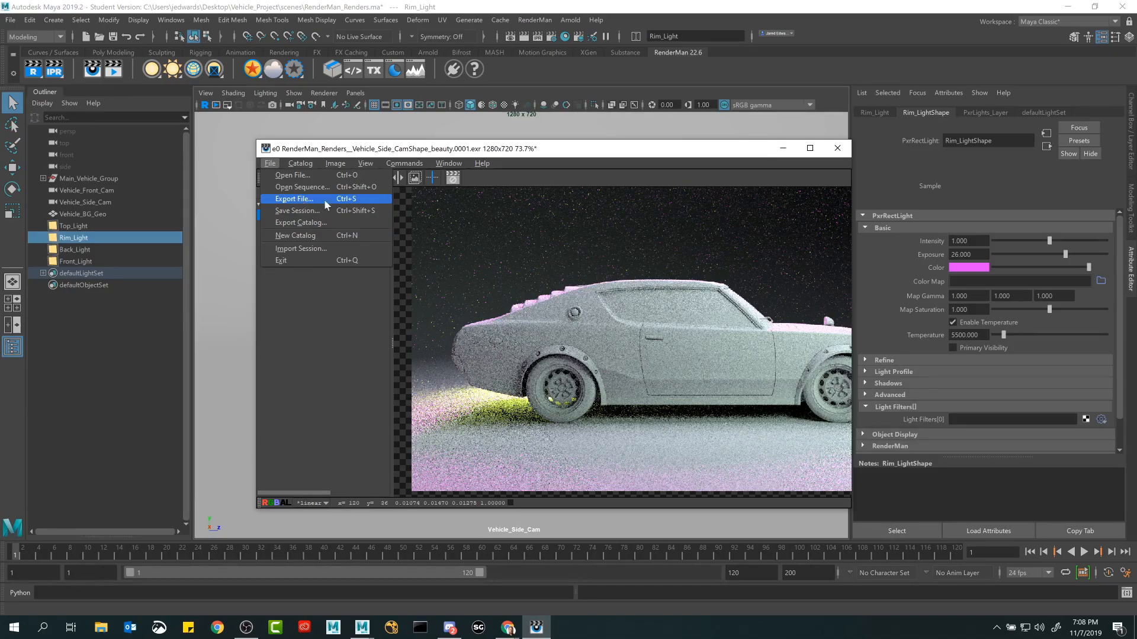
click(400, 245)
click(270, 162)
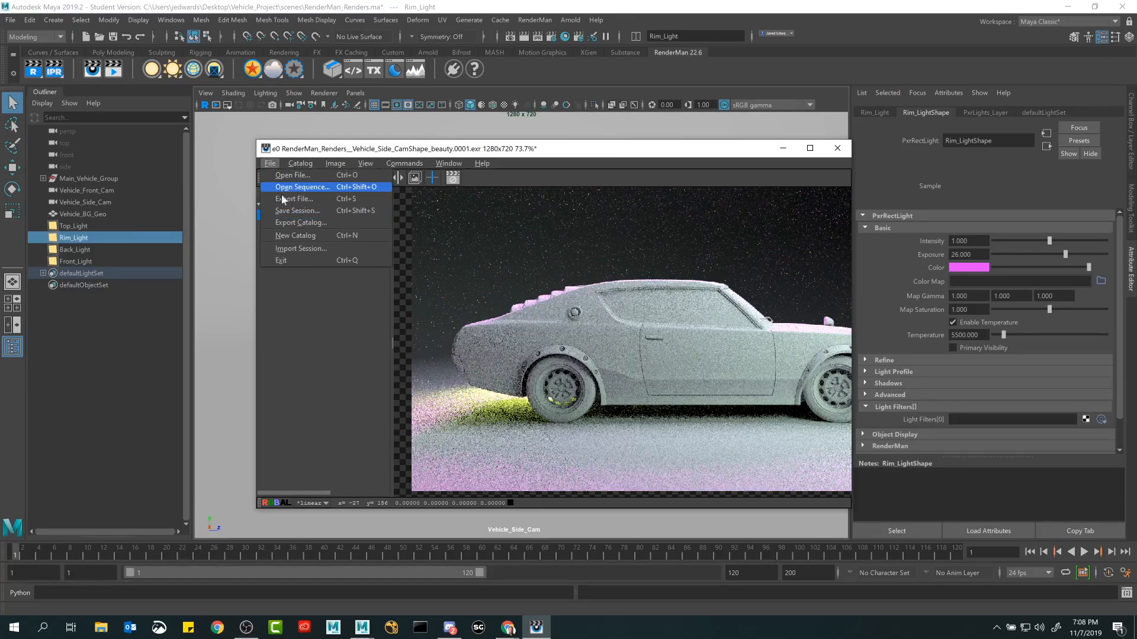
click(314, 200)
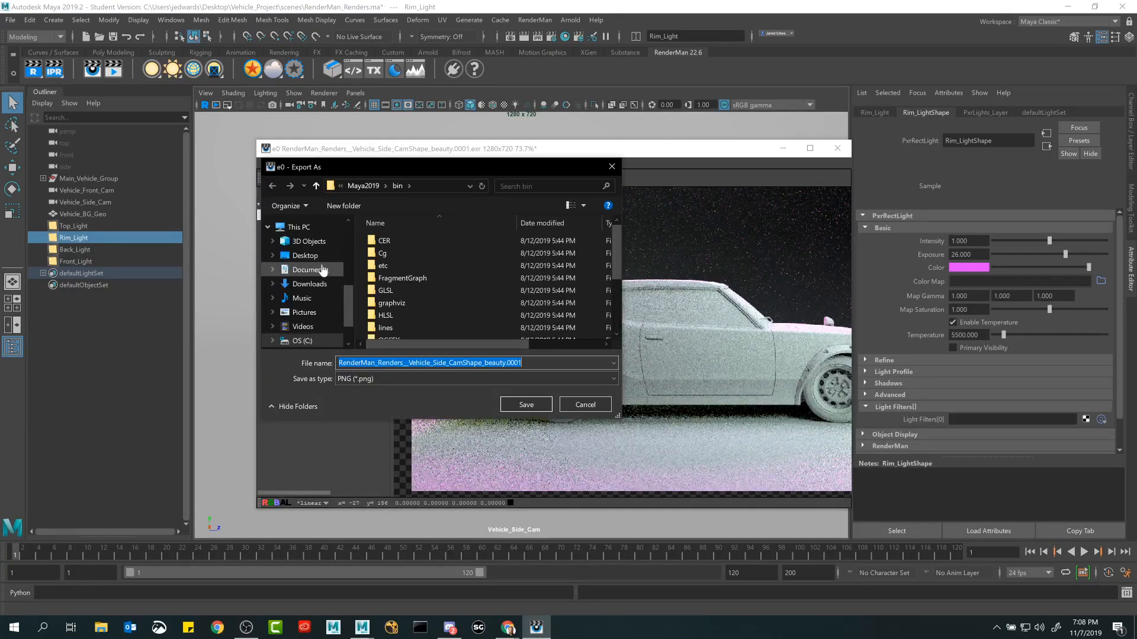
click(308, 255)
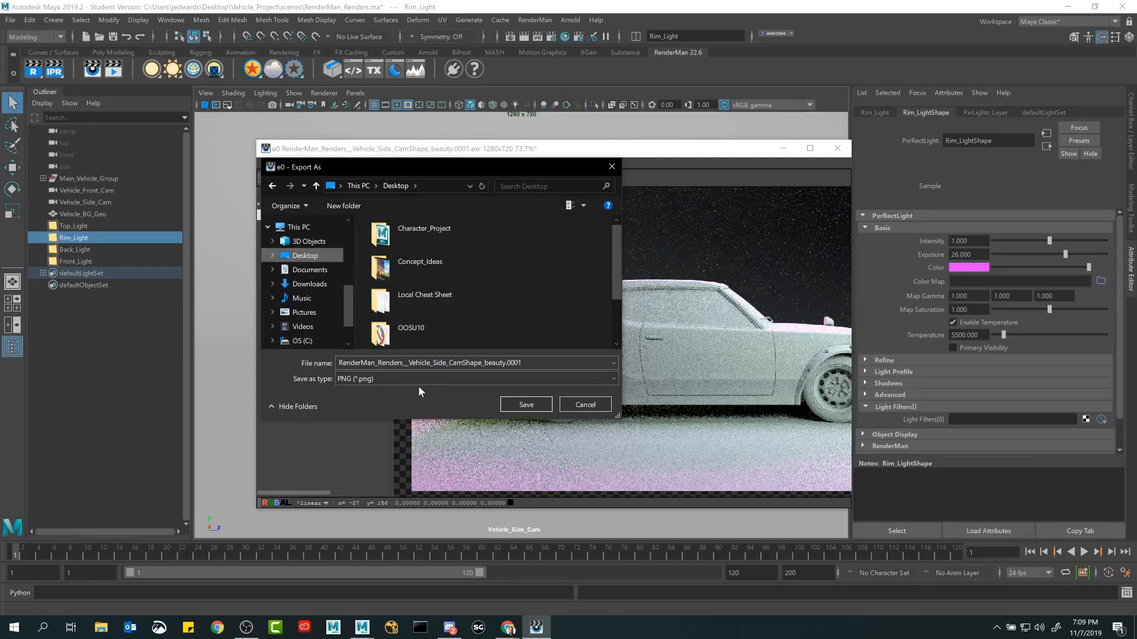
click(370, 375)
click(370, 374)
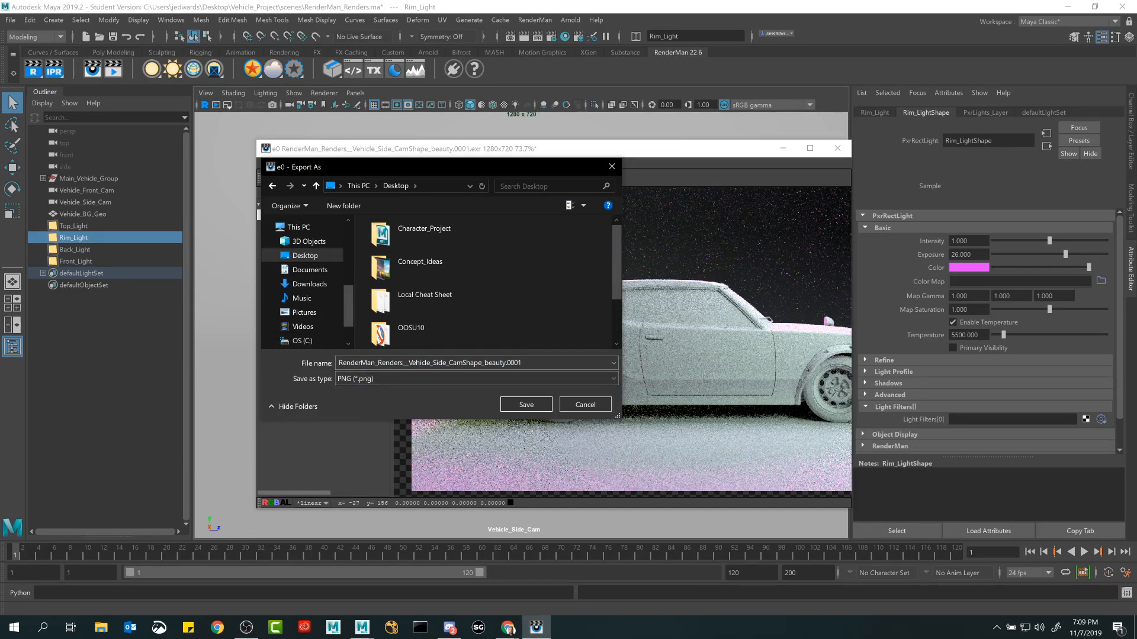
drag(529, 362, 286, 346)
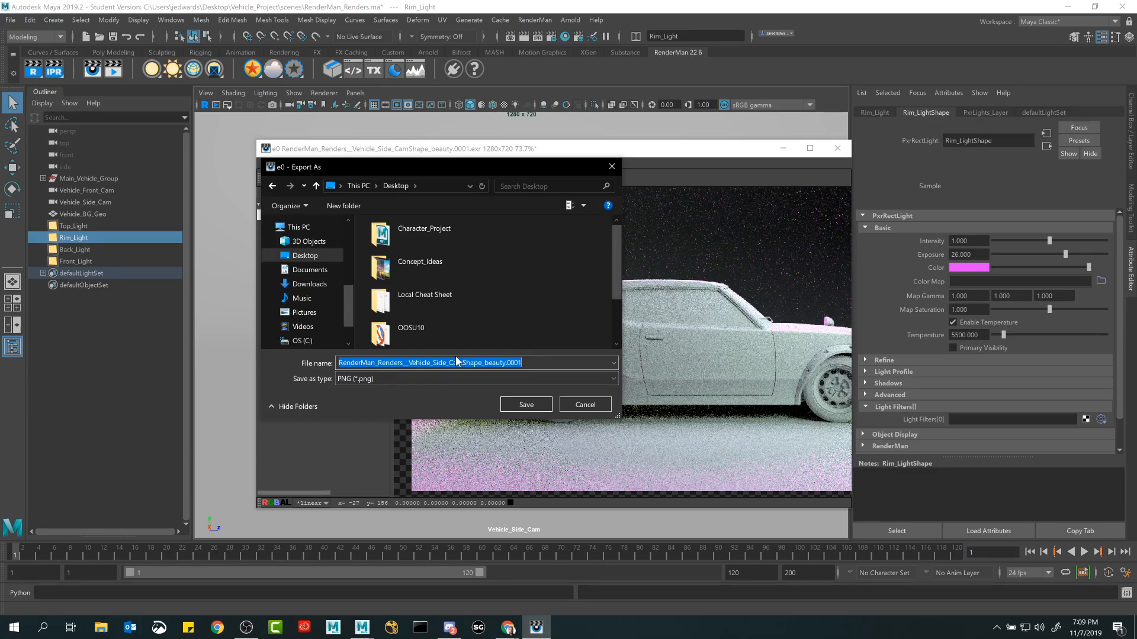
text(best_ren)
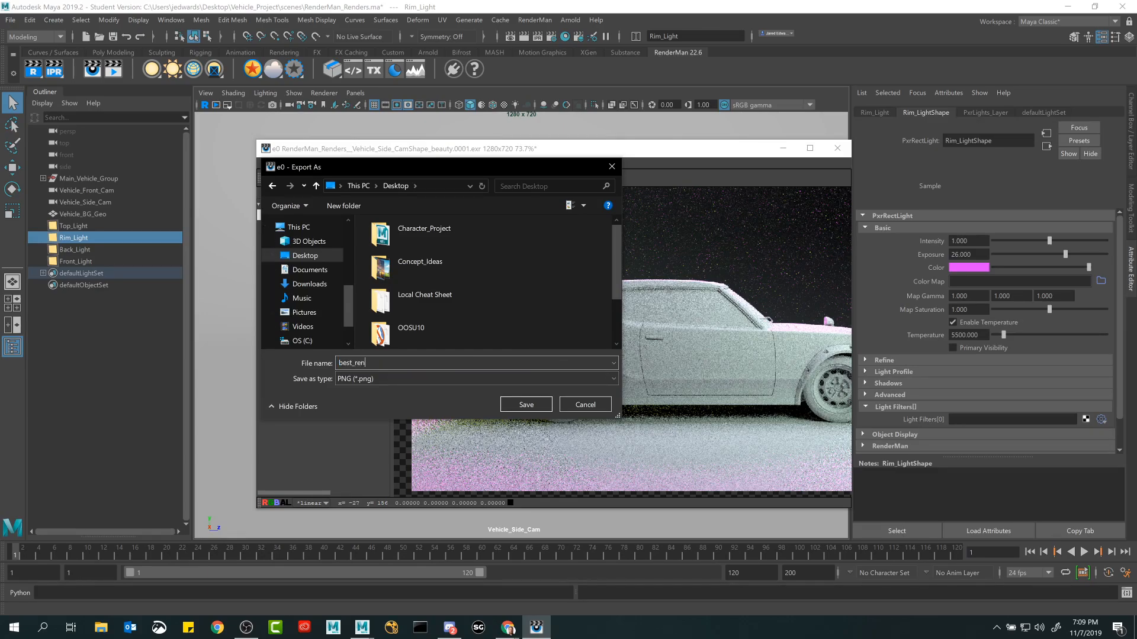
text(der_ever1)
click(525, 404)
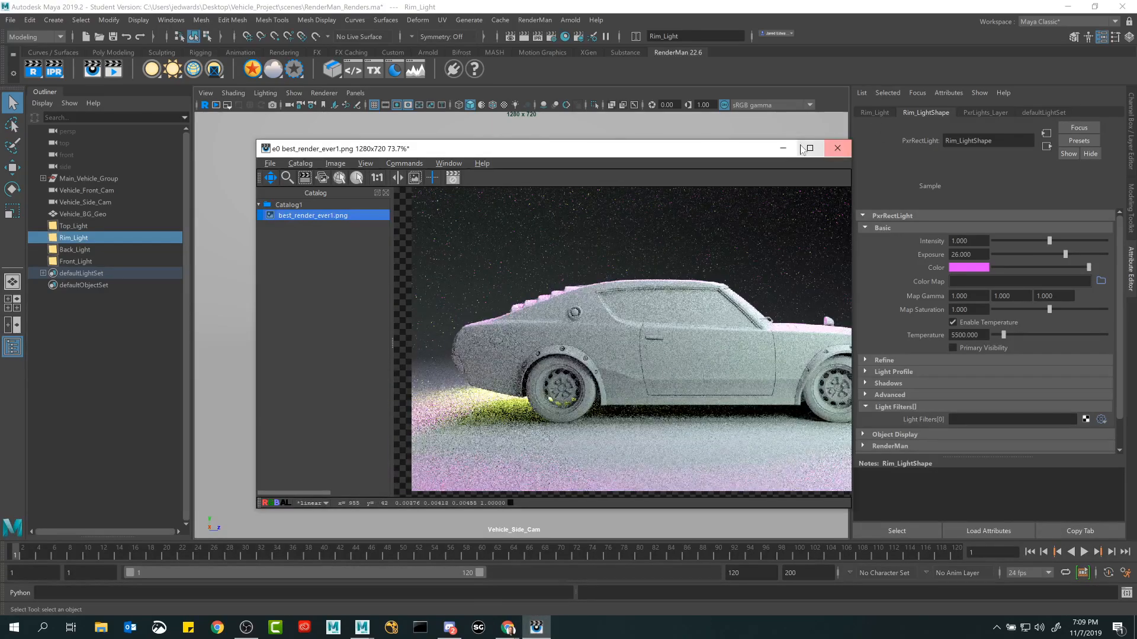
Open best_render_ever1.png from the desktop in Photos and compare its brightness with the render in the Image Tool.
click(837, 148)
click(1068, 6)
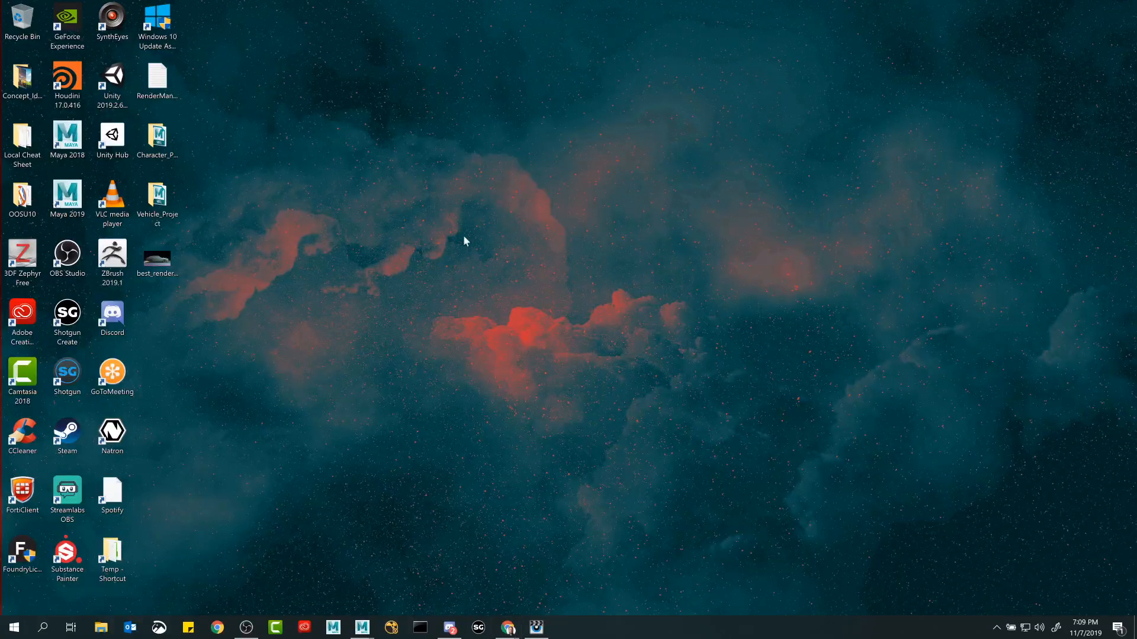
double_click(147, 268)
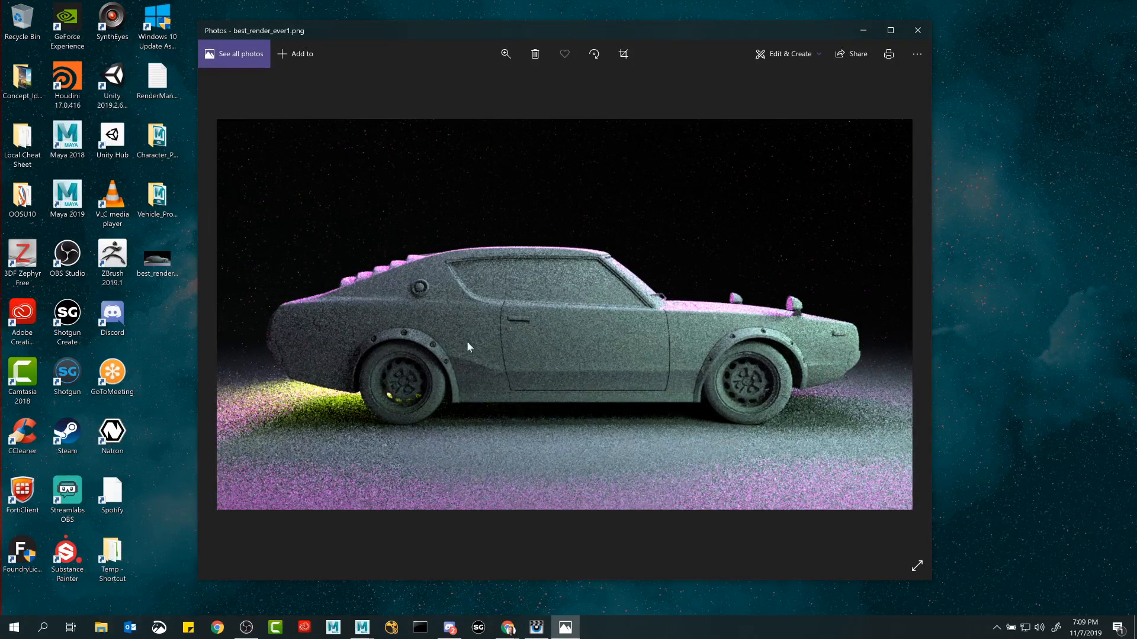
click(536, 627)
drag(555, 153, 228, 97)
scroll(372, 295, down, 2)
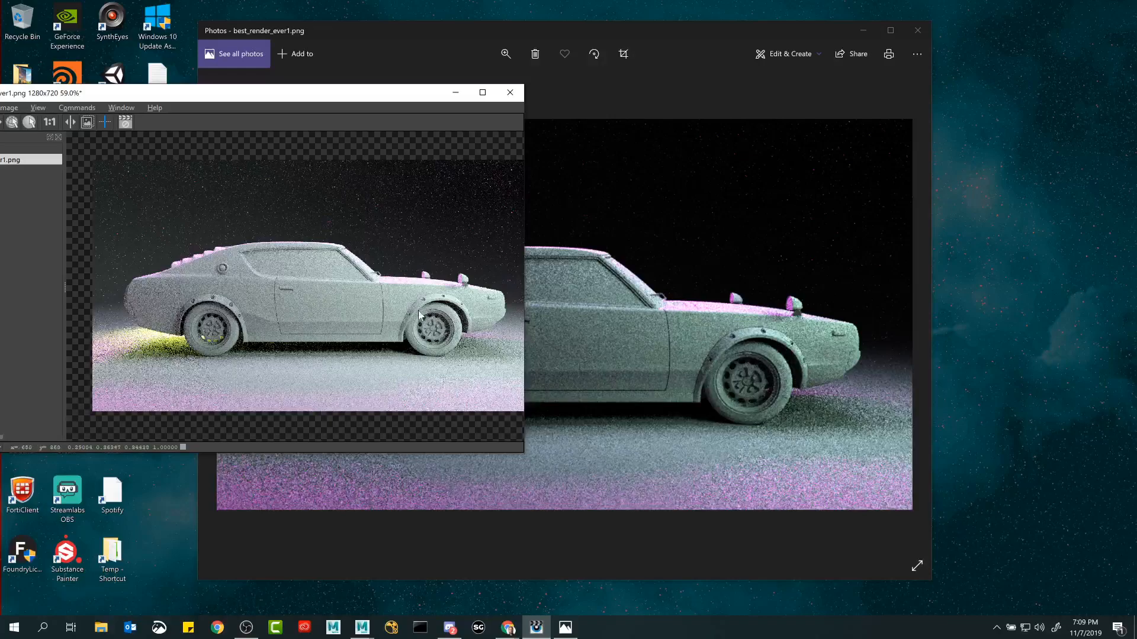
middle_drag(375, 306, 349, 304)
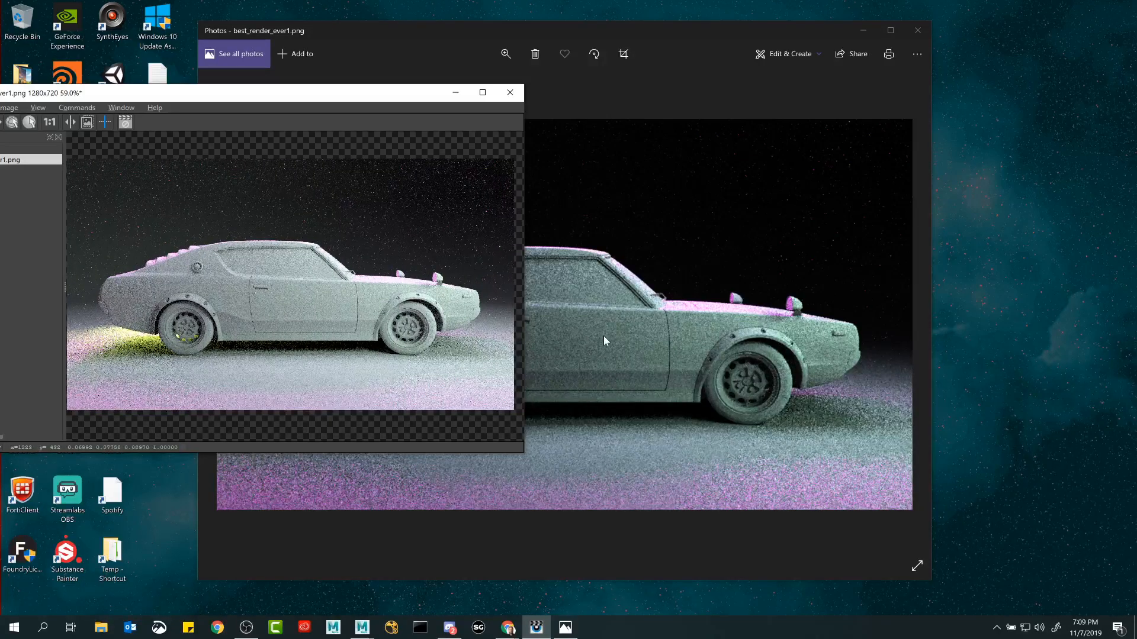
Close the exported picture and switch back to Maya with the Image Tool window placed over the viewport.
click(917, 30)
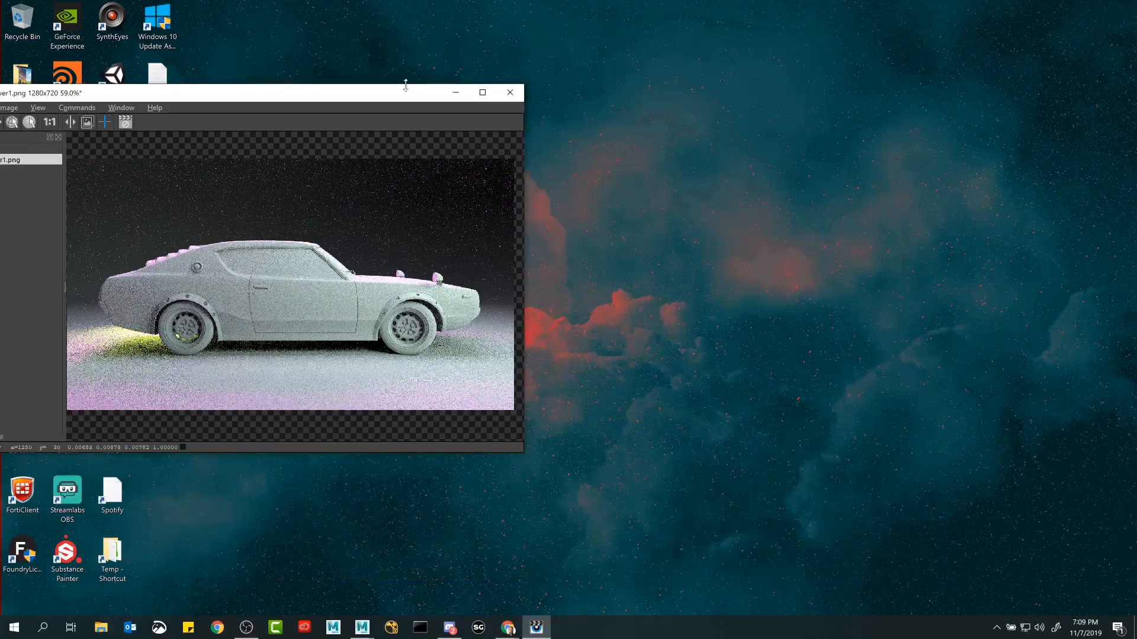
drag(382, 95, 783, 104)
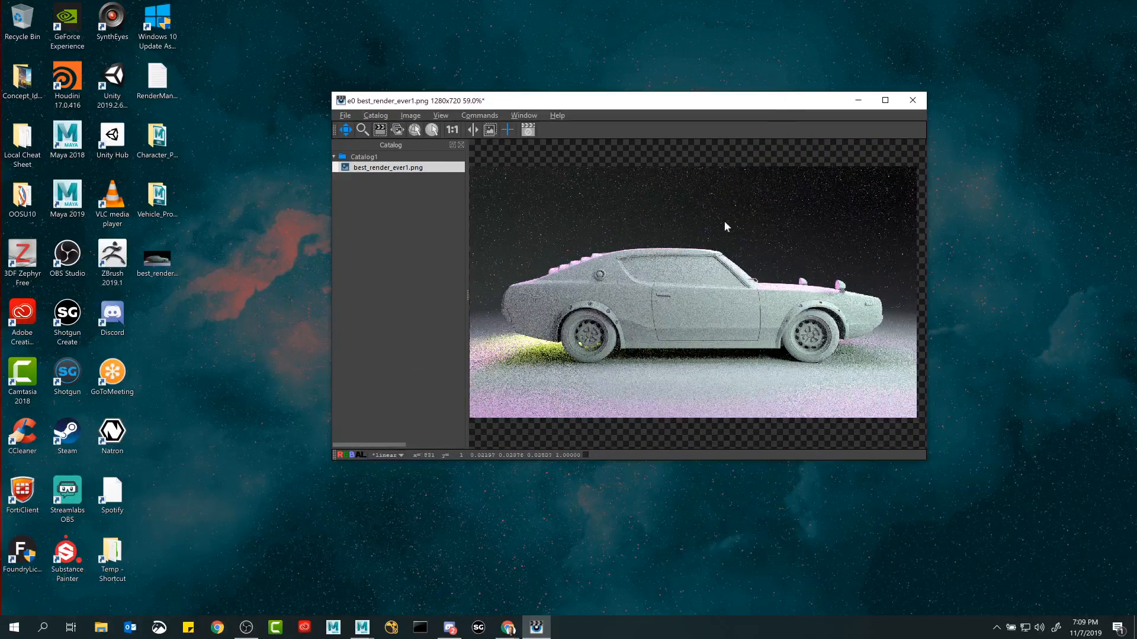
drag(711, 247, 717, 247)
mouse_move(373, 629)
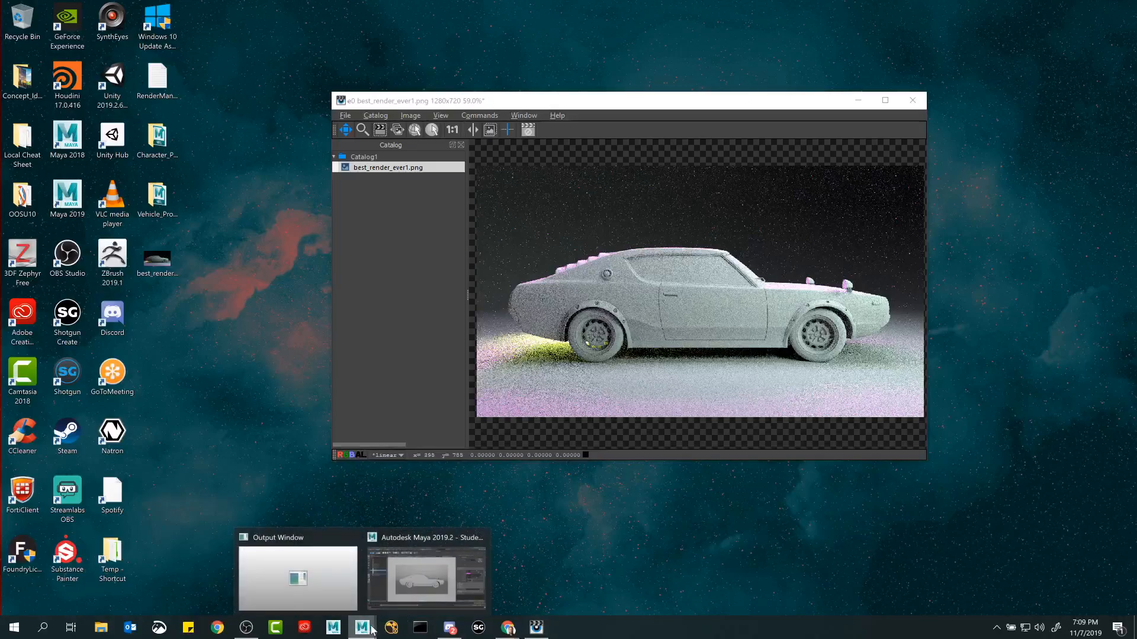
click(426, 568)
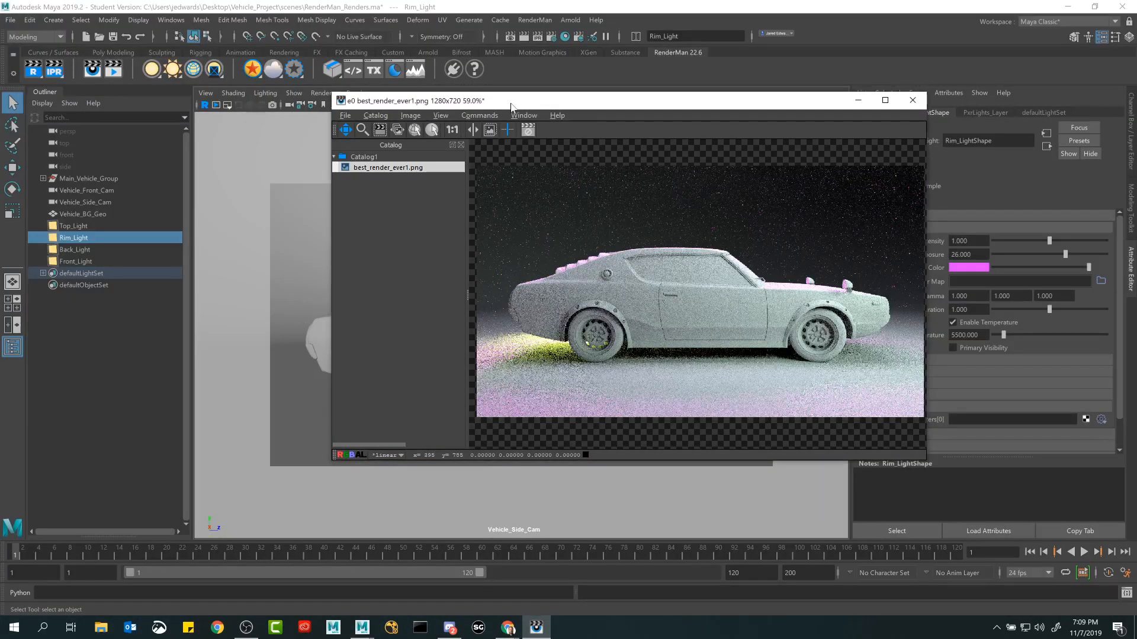
drag(506, 105, 431, 128)
Enable Burn In Mapping On Save for the Image Tool catalog.
click(302, 137)
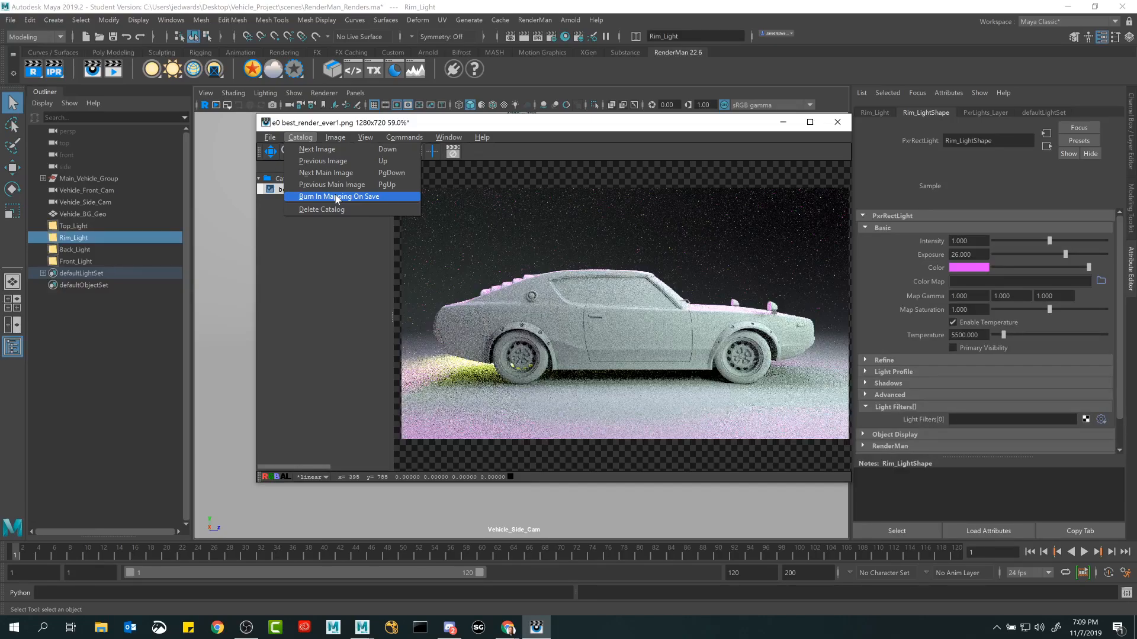
click(335, 196)
click(301, 137)
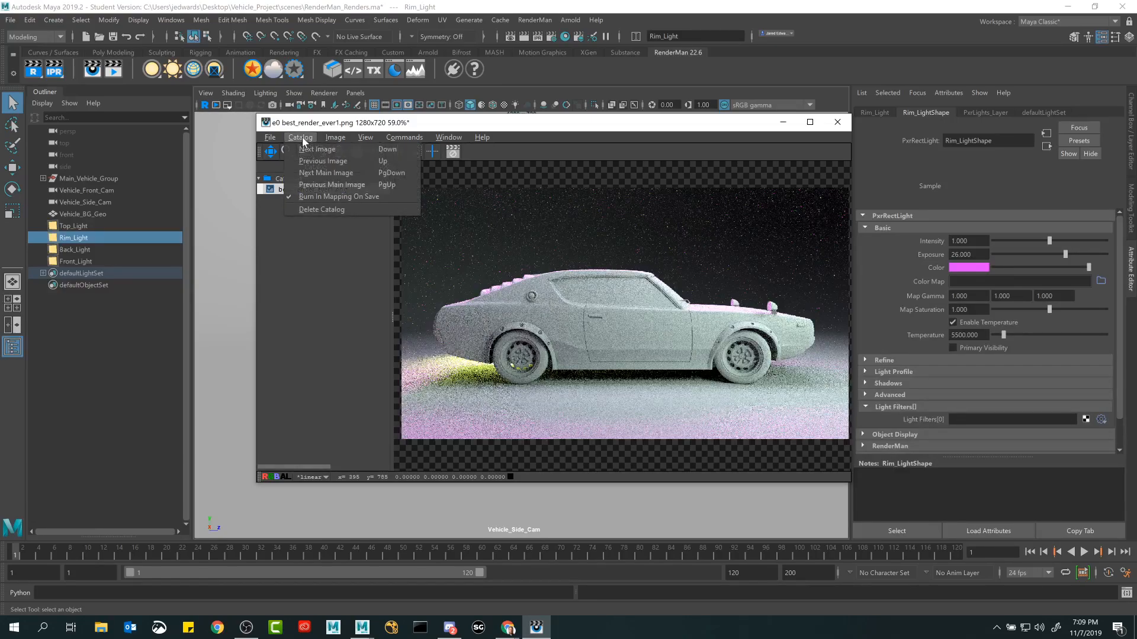
click(321, 196)
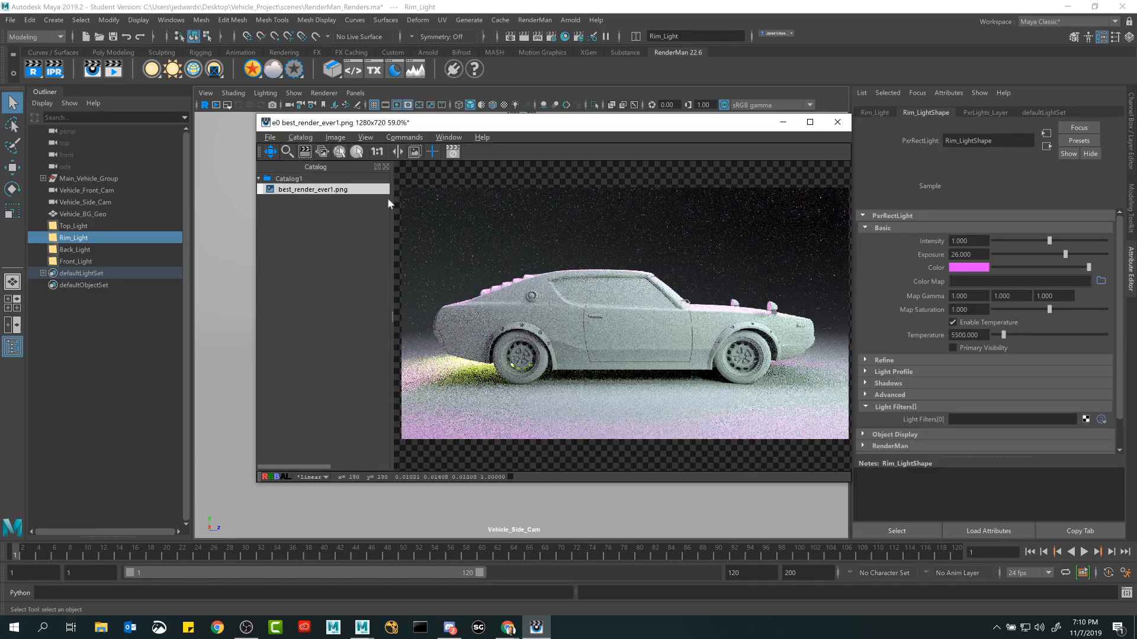
mouse_move(599, 286)
mouse_down()
mouse_move(610, 272)
mouse_move(595, 301)
mouse_move(585, 283)
mouse_move(569, 322)
mouse_move(585, 292)
mouse_move(596, 301)
mouse_up()
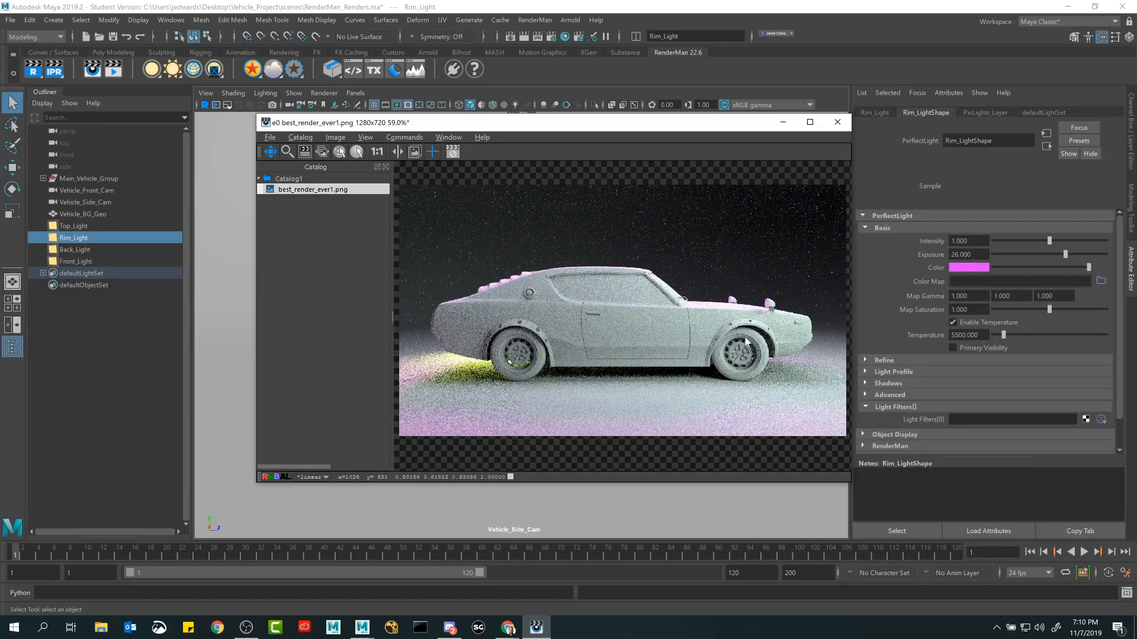
mouse_move(638, 333)
mouse_down()
mouse_move(666, 314)
mouse_move(640, 335)
mouse_move(620, 291)
mouse_move(631, 285)
mouse_move(634, 297)
mouse_up()
click(300, 137)
click(620, 314)
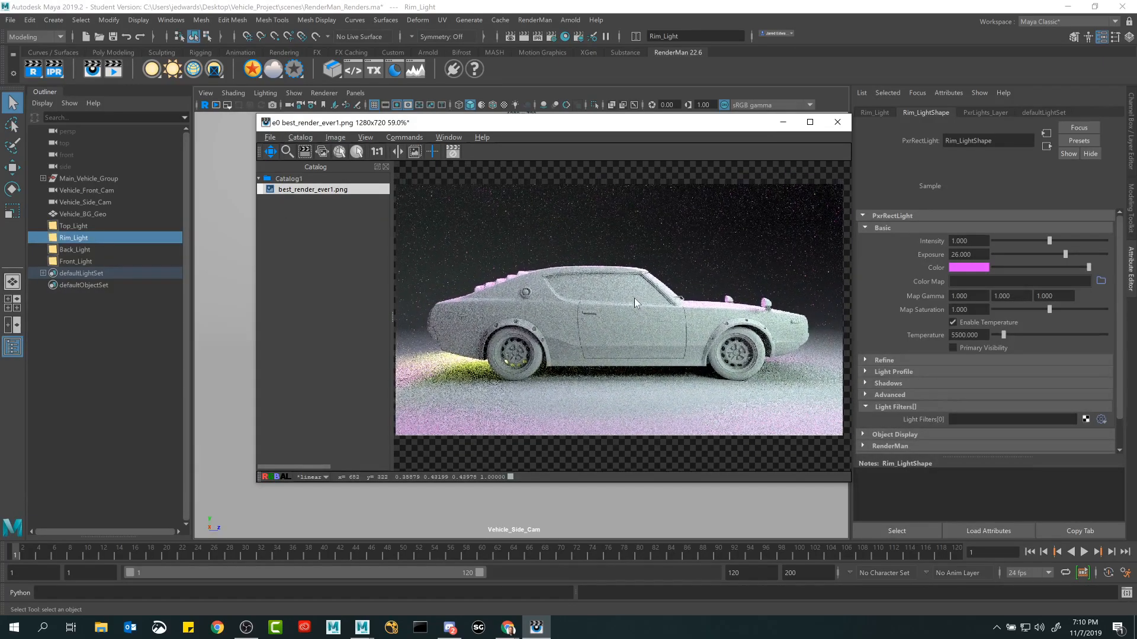
Export the catalog render to the Desktop again as a PNG named best_render_ever2, with the view mapping burned in.
click(271, 137)
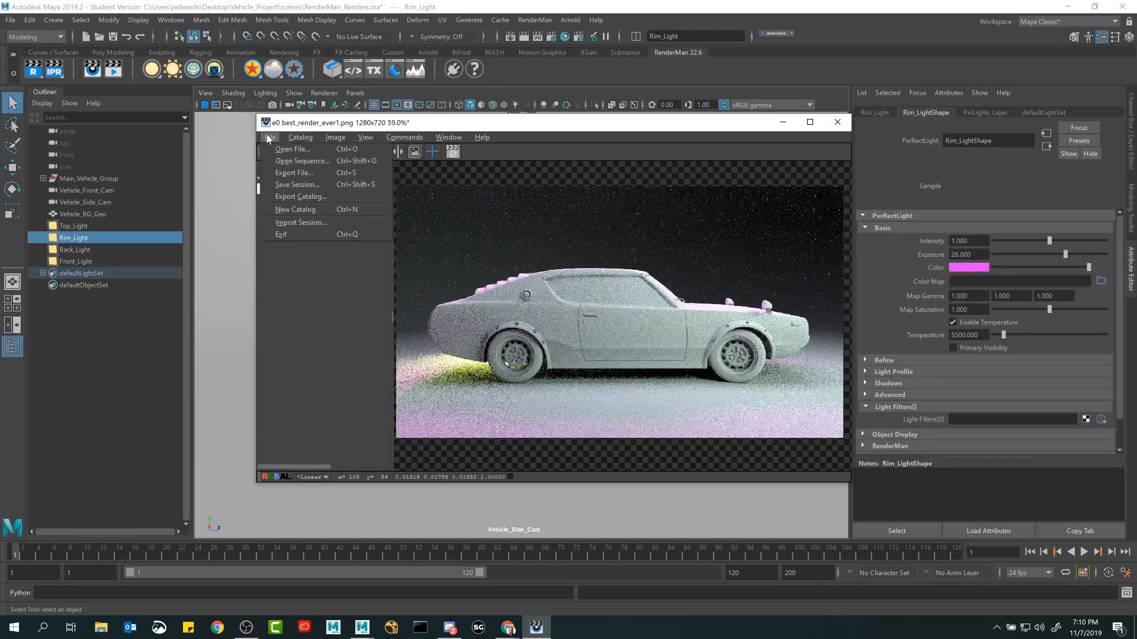
click(517, 236)
click(310, 189)
click(270, 138)
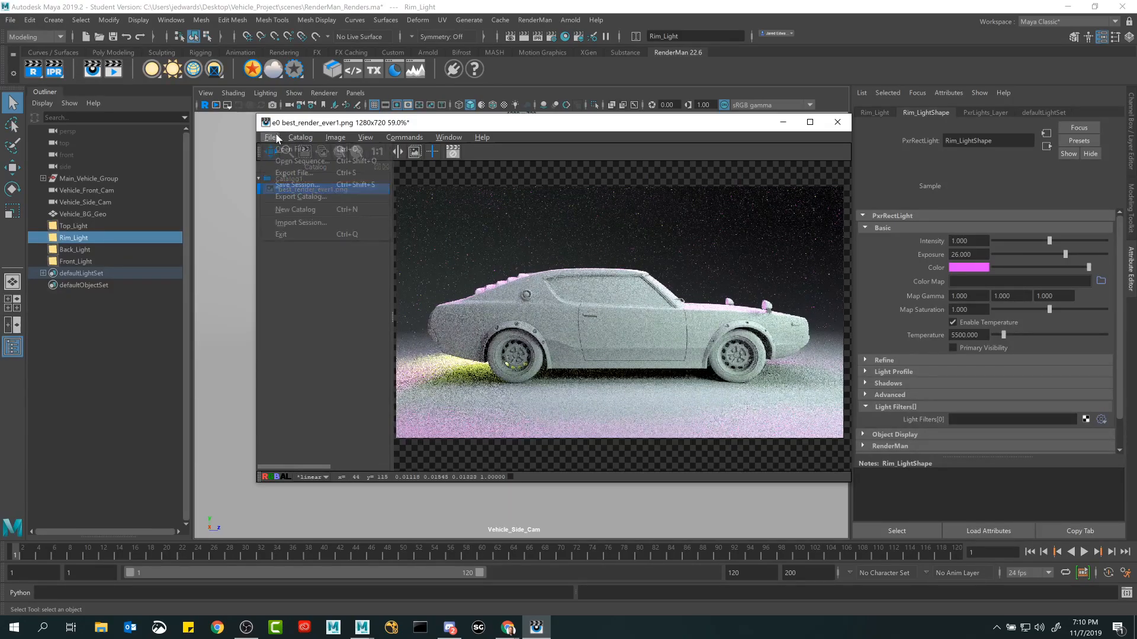
click(296, 173)
scroll(428, 302, down, 3)
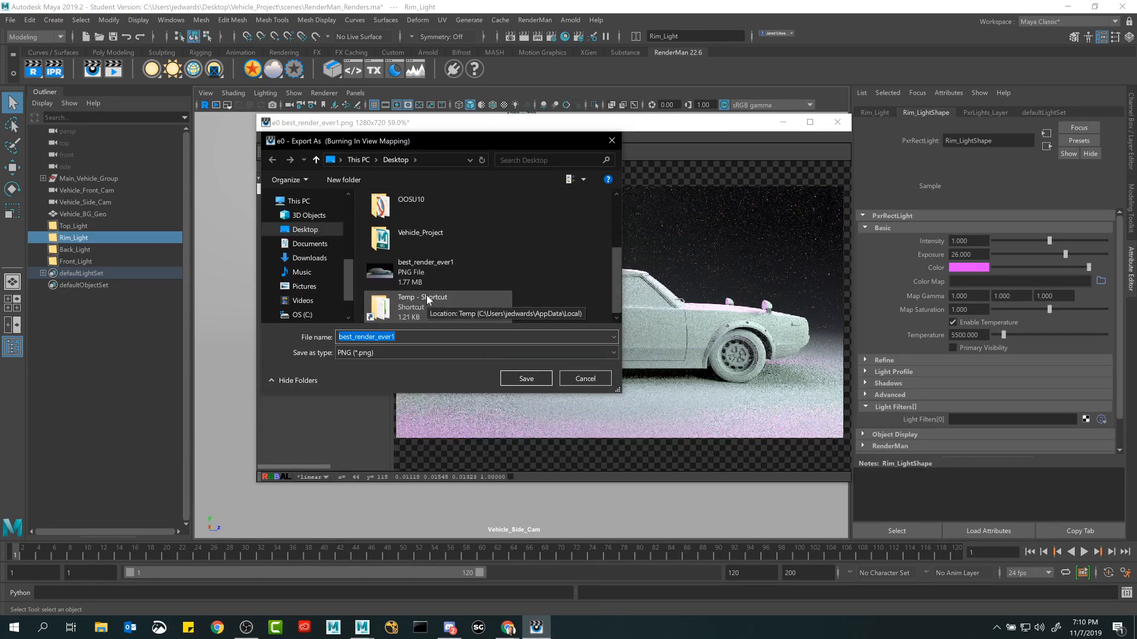
click(427, 280)
click(428, 337)
click(428, 337)
key(BackSpace)
text(2)
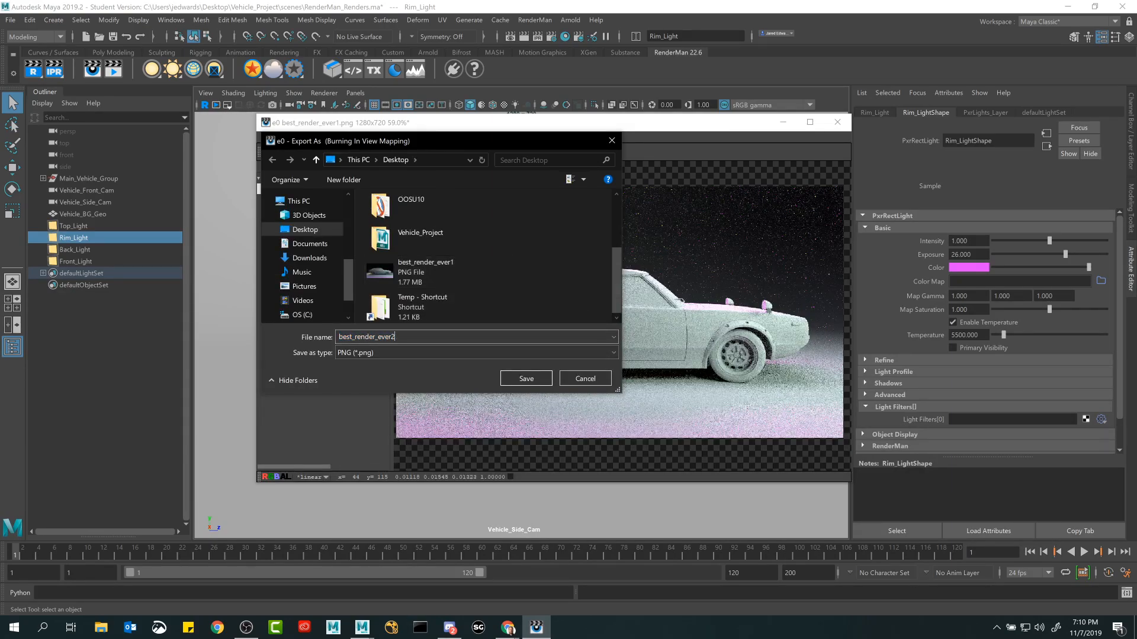
click(525, 382)
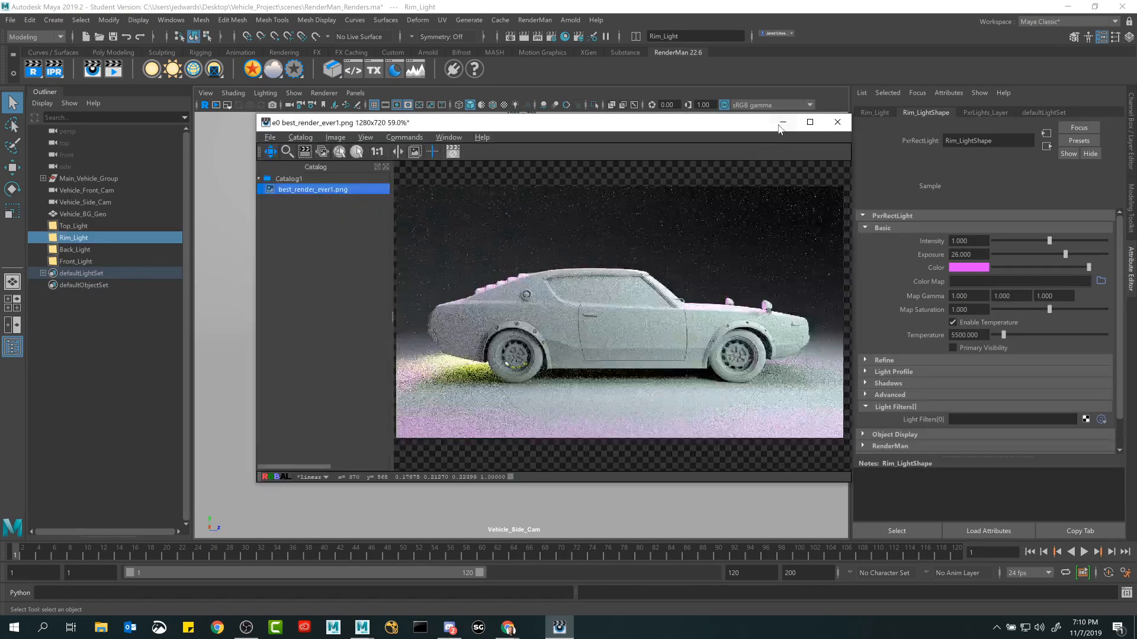
Compare best_render_ever1.png and best_render_ever2.png from the desktop in Photos, then close the viewer.
click(838, 122)
click(1067, 7)
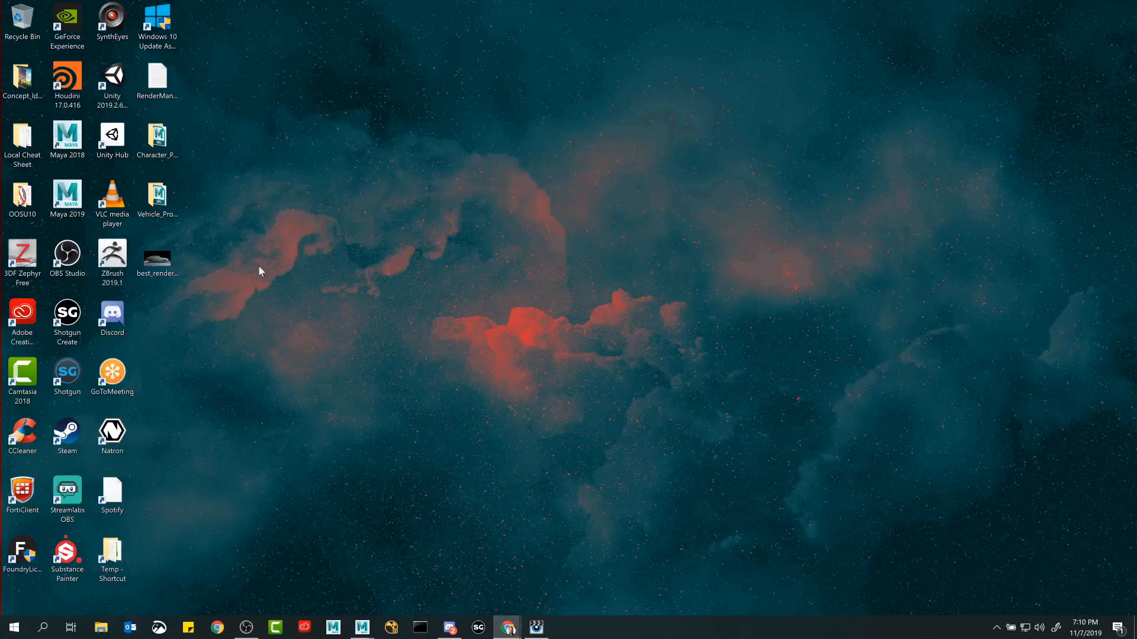
double_click(161, 264)
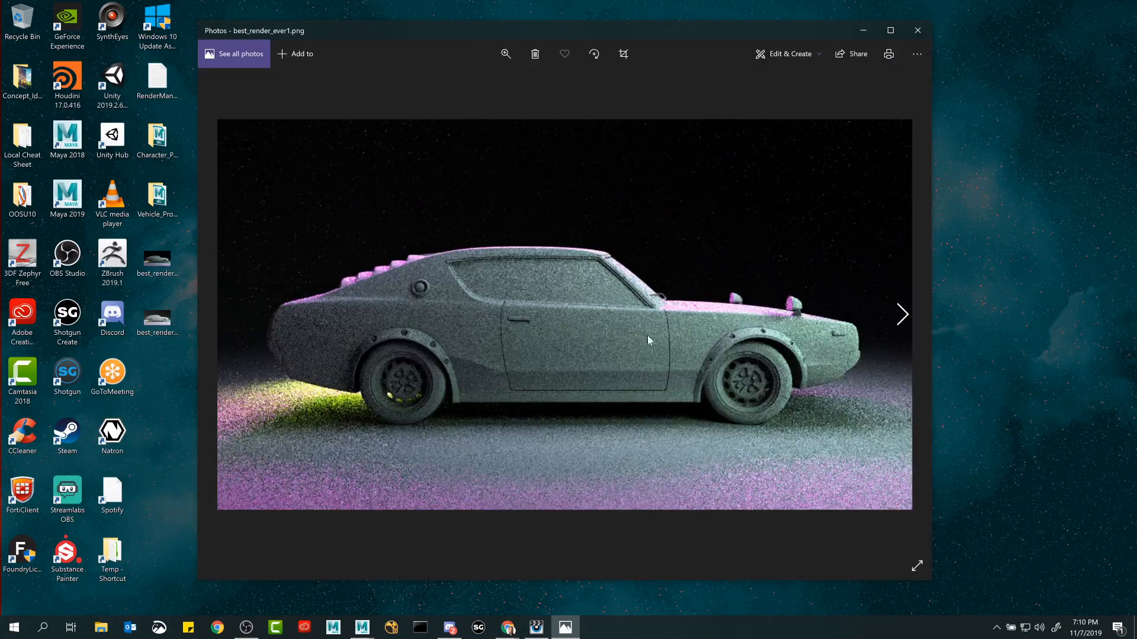
click(911, 322)
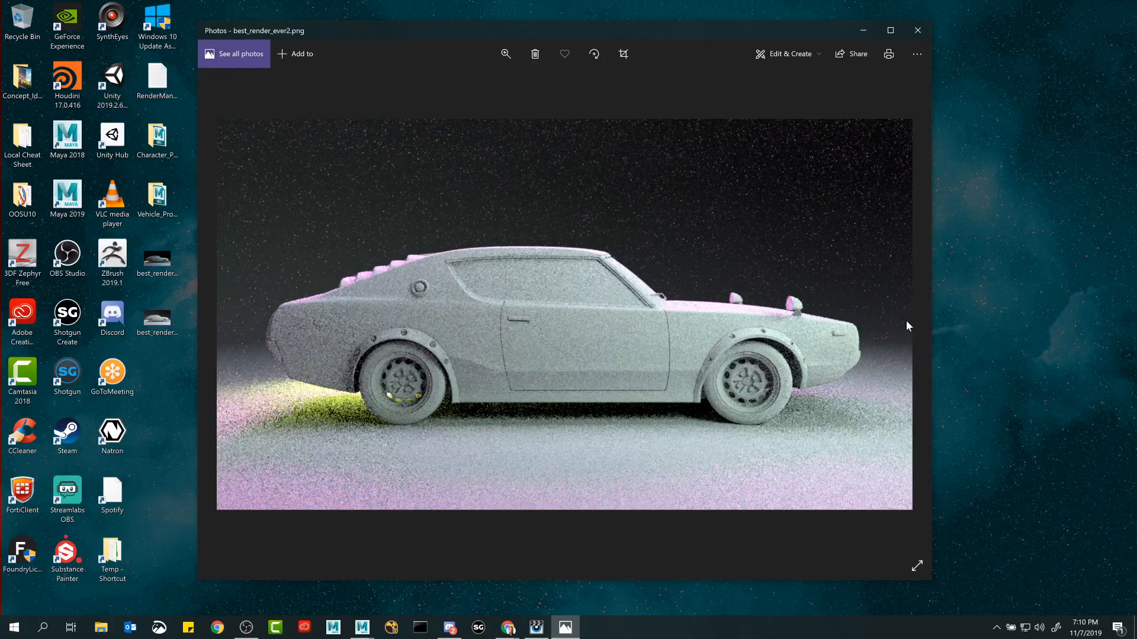
click(918, 30)
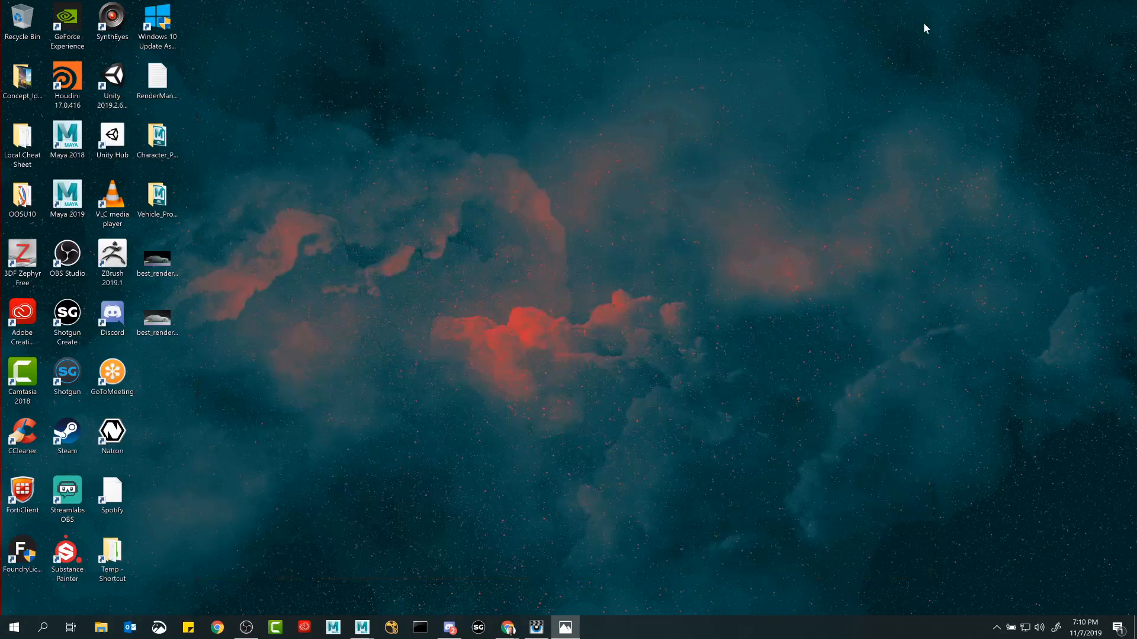
click(650, 273)
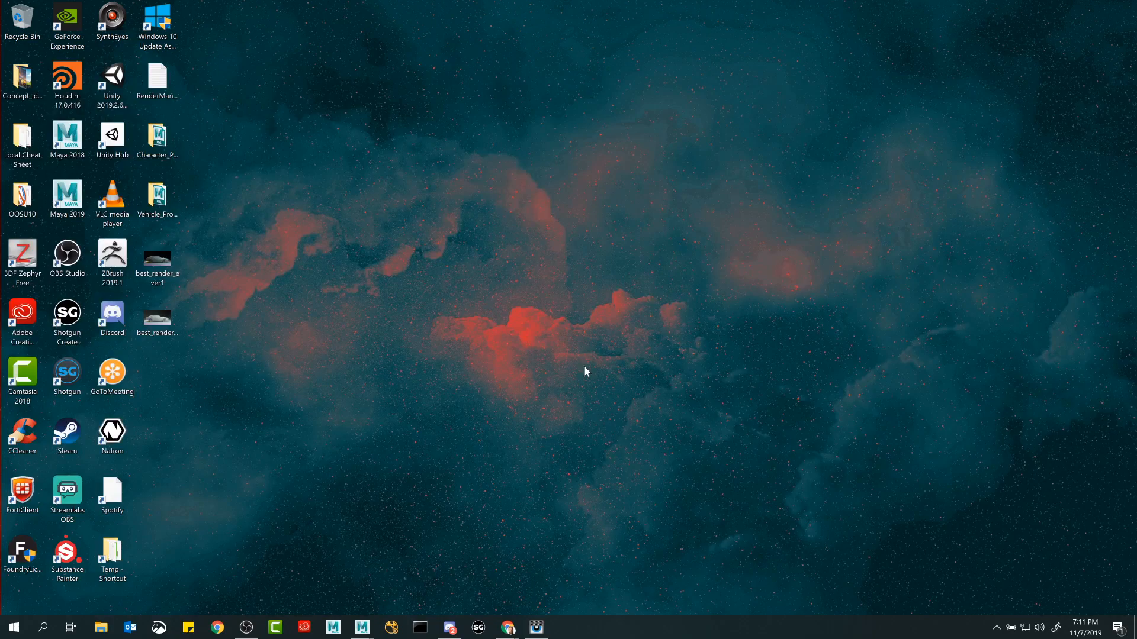
click(247, 626)
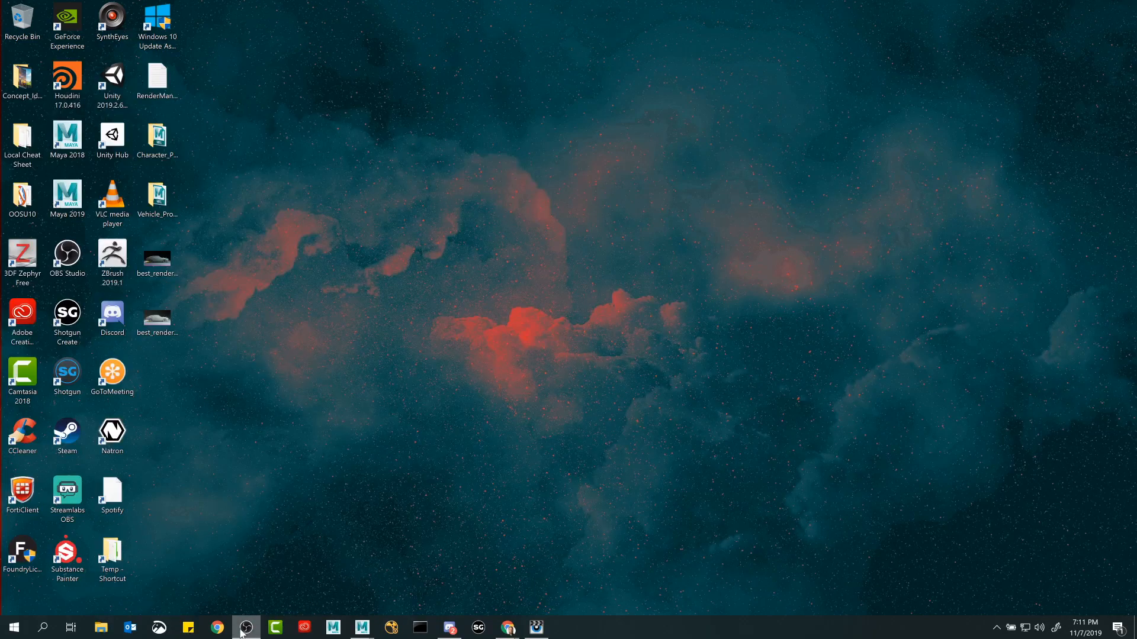